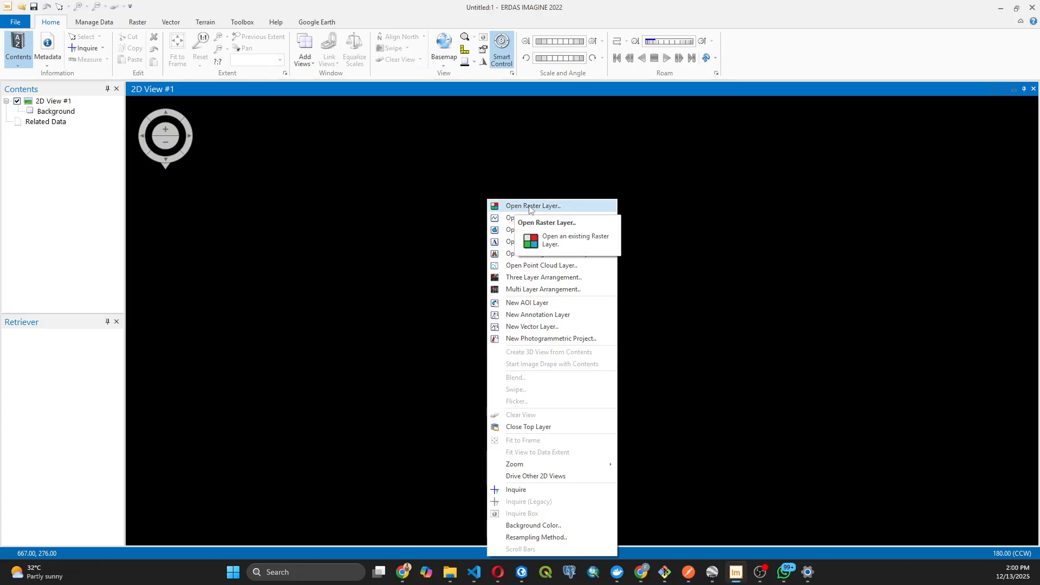
# Start opening a raster layer and browse to the folder C:\Users\User\Documents\Tutorial.
pyautogui.click(530, 208)
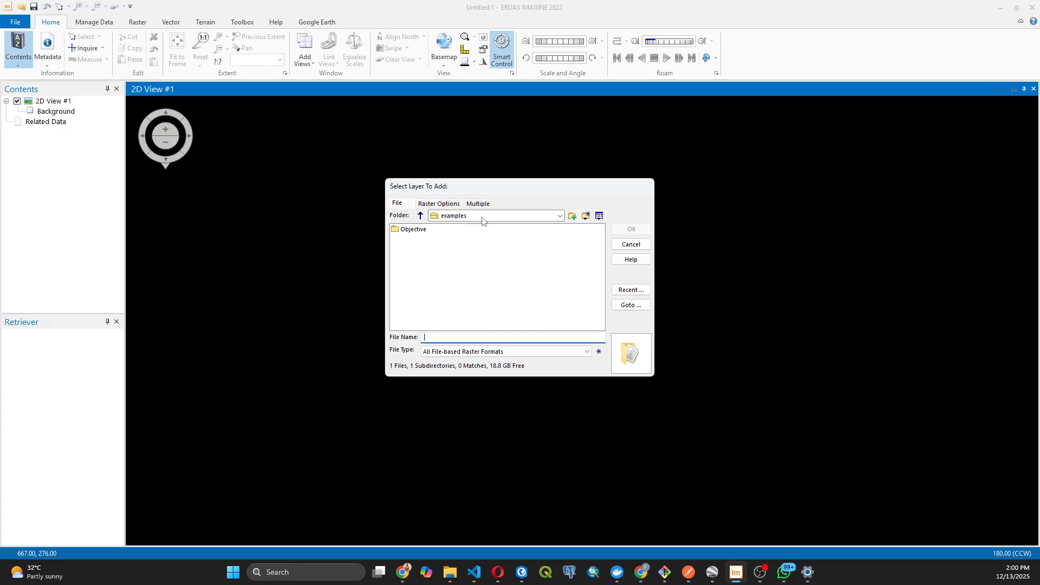
pyautogui.click(482, 217)
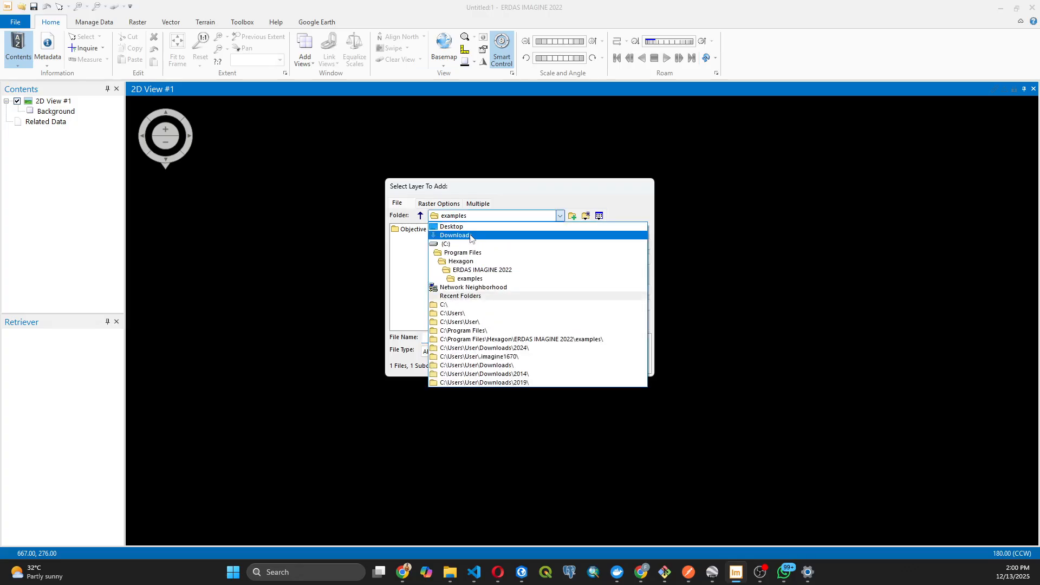
pyautogui.click(467, 245)
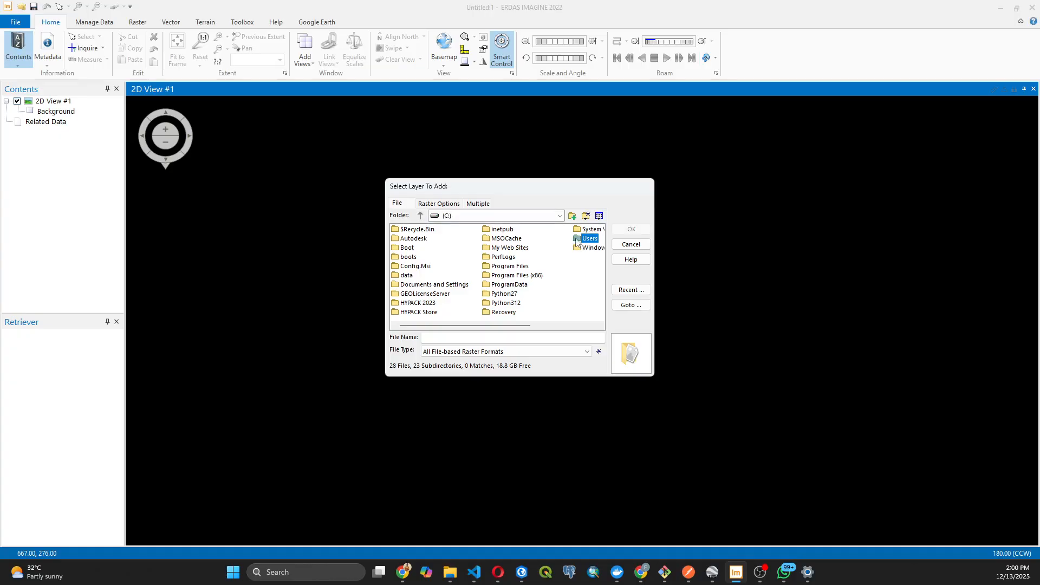
pyautogui.doubleClick(579, 241)
pyautogui.doubleClick(407, 267)
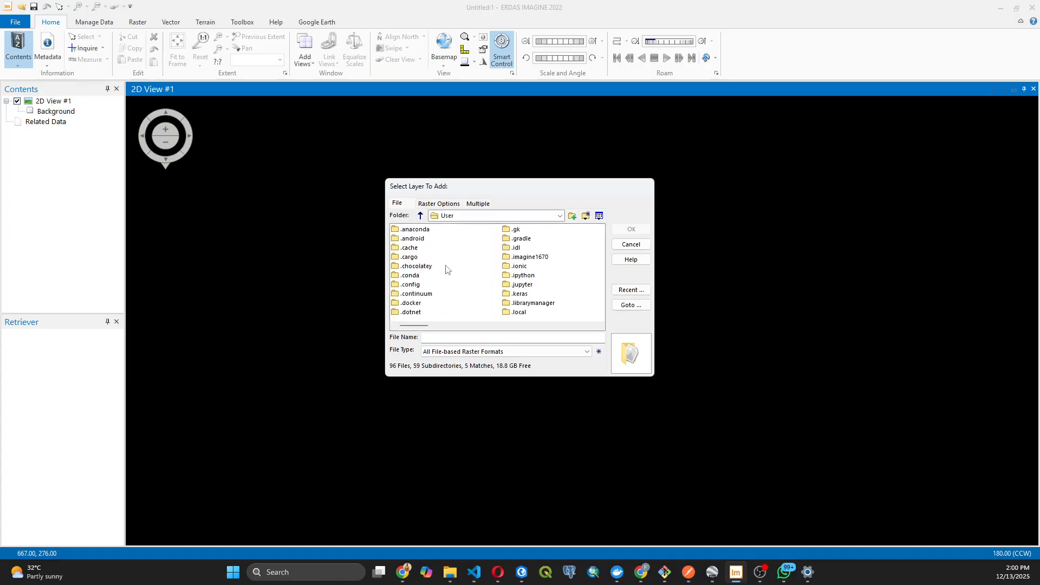
pyautogui.scroll(-2, 441, 273)
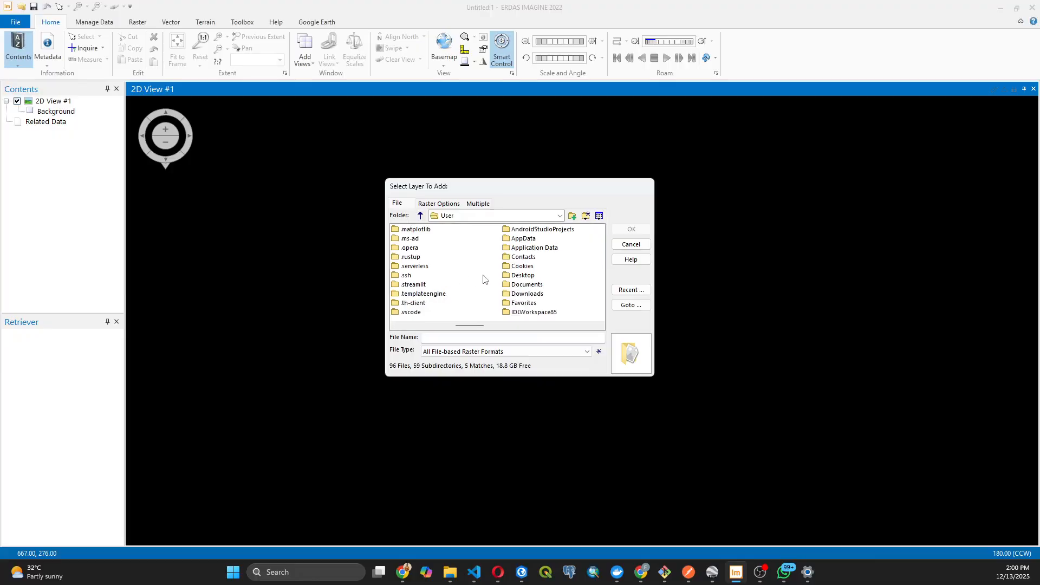
pyautogui.doubleClick(515, 286)
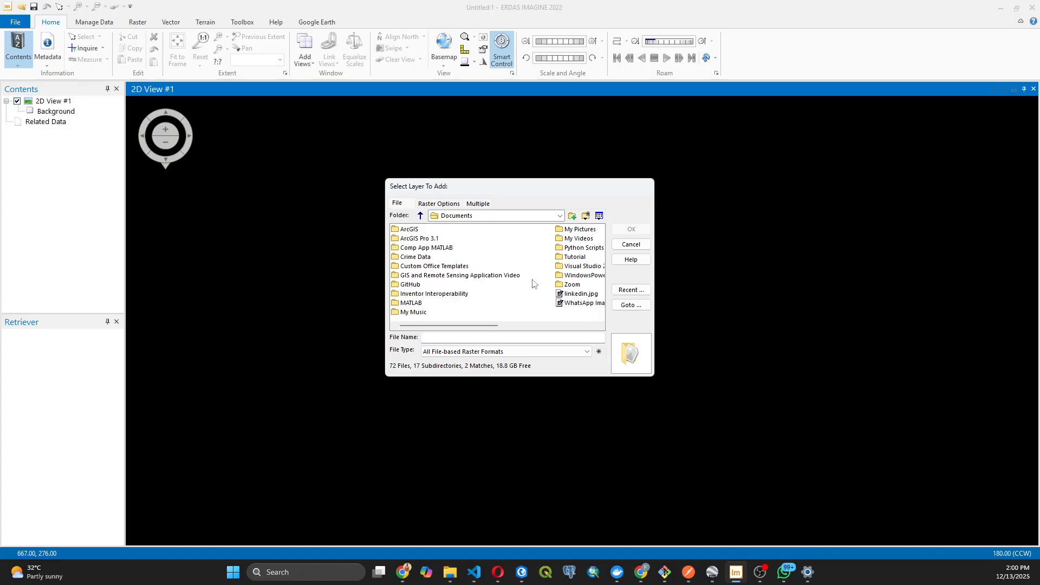
pyautogui.doubleClick(575, 258)
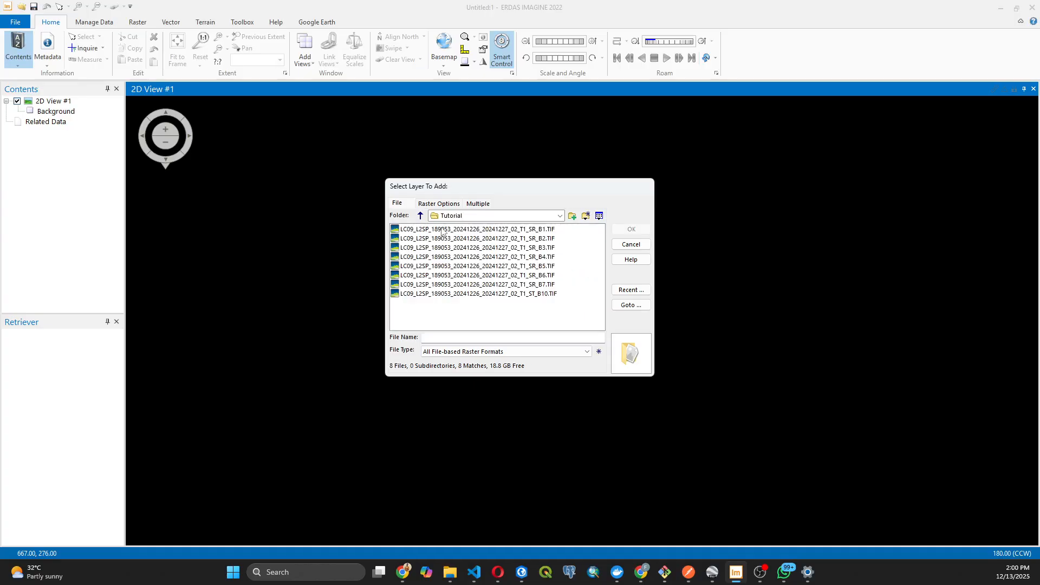
# Load all eight Landsat band TIFs, SR_B1 through SR_B7 and ST_B10, into the 2D view.
pyautogui.click(442, 229)
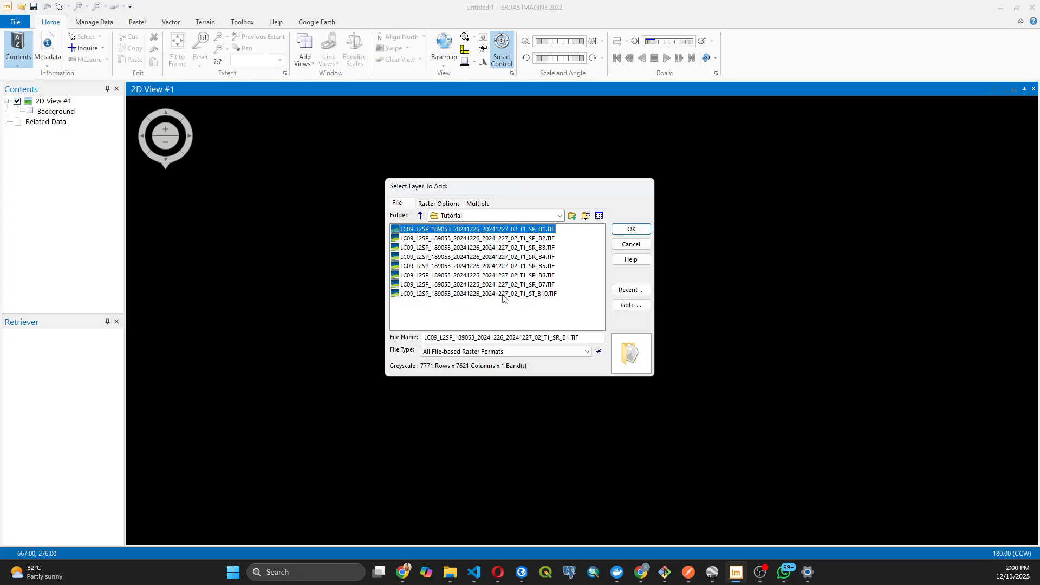
pyautogui.keyDown('shift'); pyautogui.click(503, 295); pyautogui.keyUp('shift')
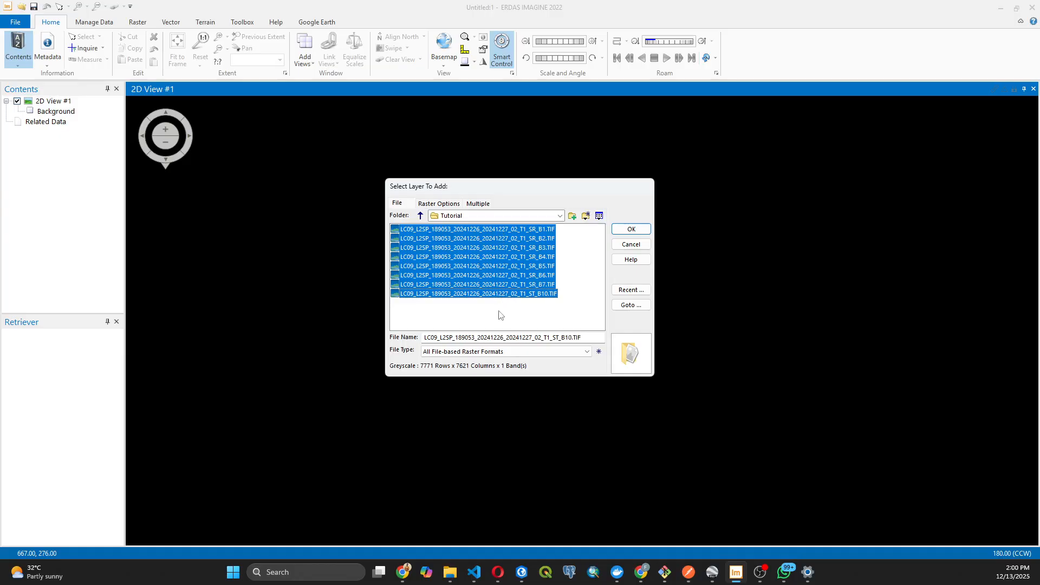
pyautogui.click(631, 228)
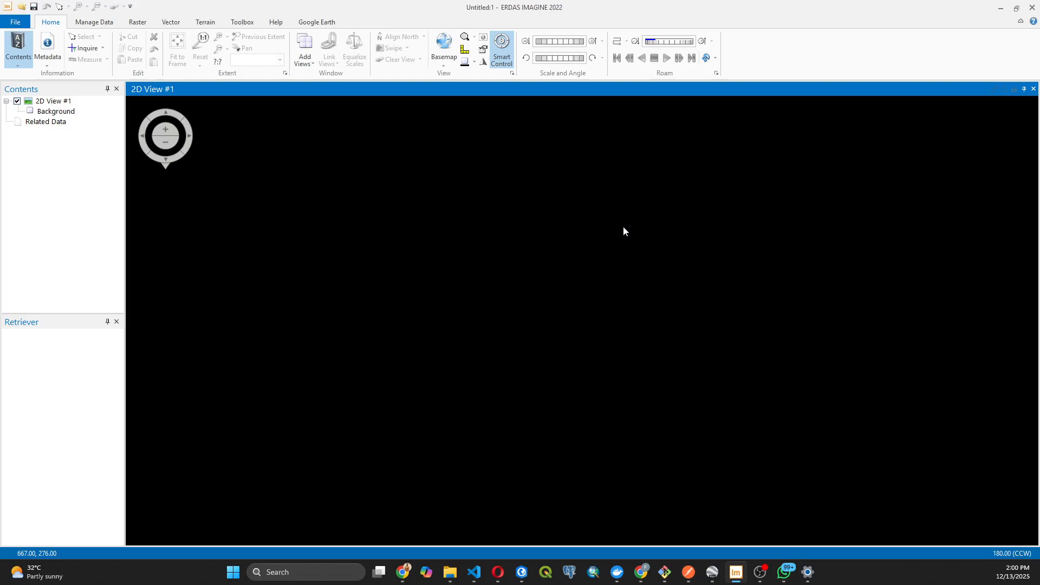
pyautogui.moveTo(735, 566)
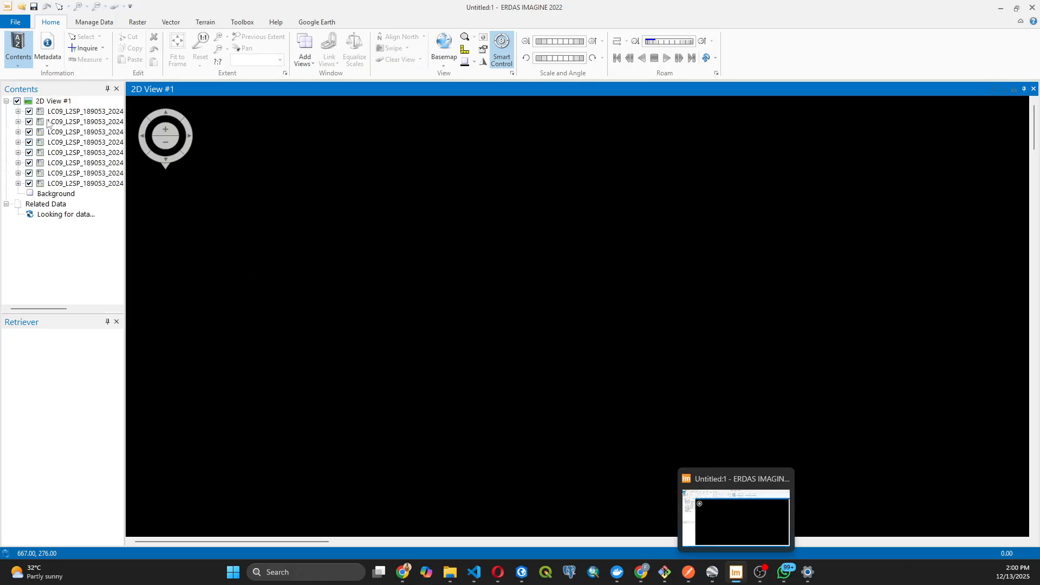
# Fit the topmost layer, the ST_B10 band, to the view window.
pyautogui.click(63, 112)
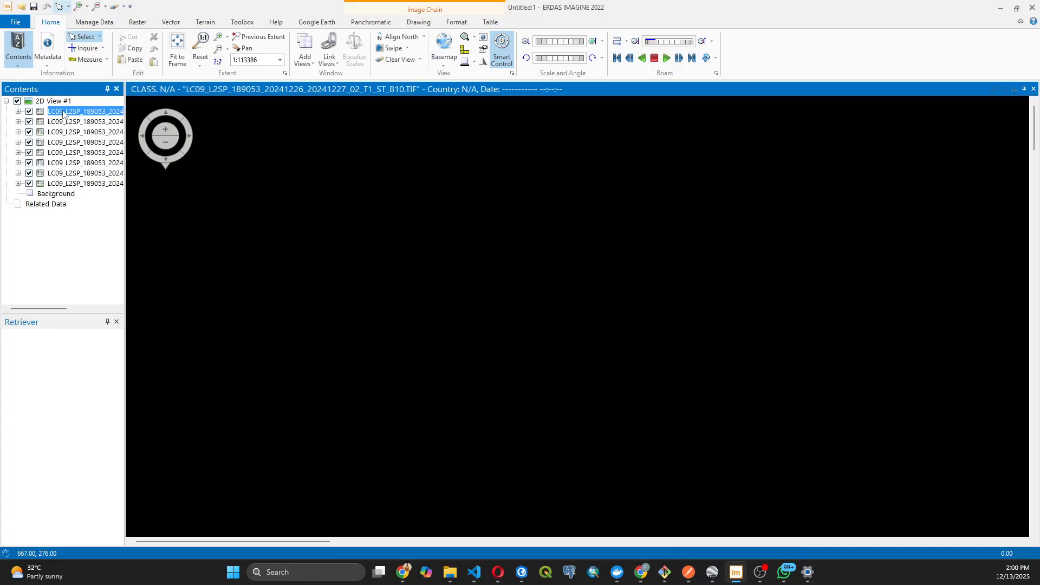
pyautogui.rightClick(63, 112)
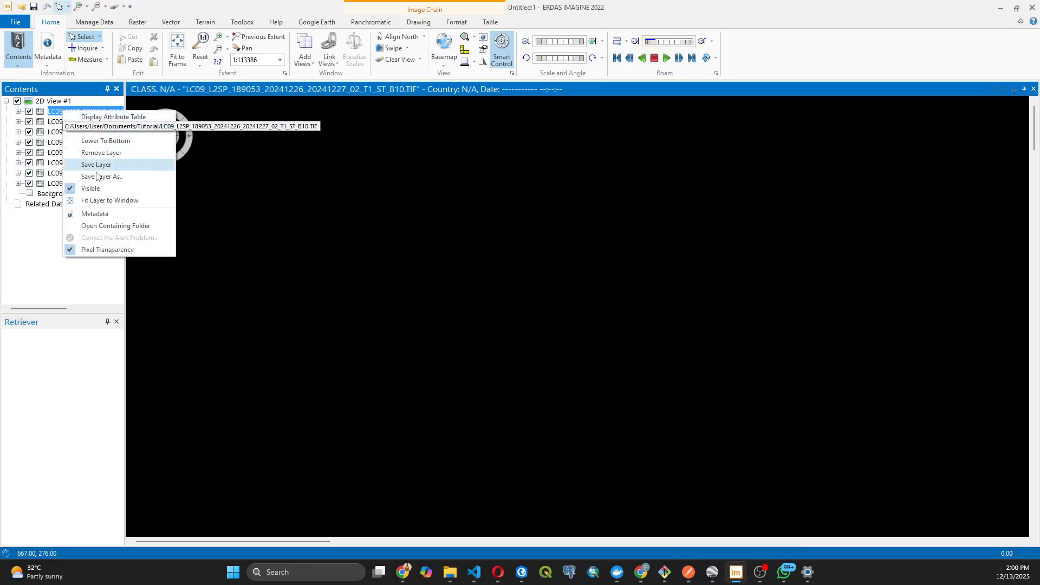
pyautogui.click(106, 204)
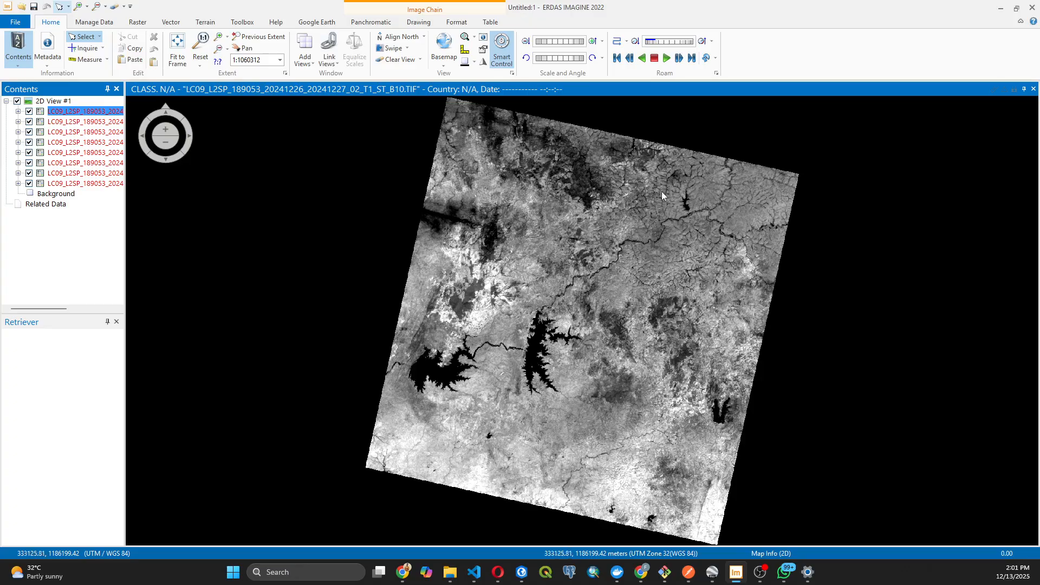
# Start a Layer Stack and add layer 1 of the ST_B10 TIF from the Tutorial folder as its first input.
pyautogui.click(138, 23)
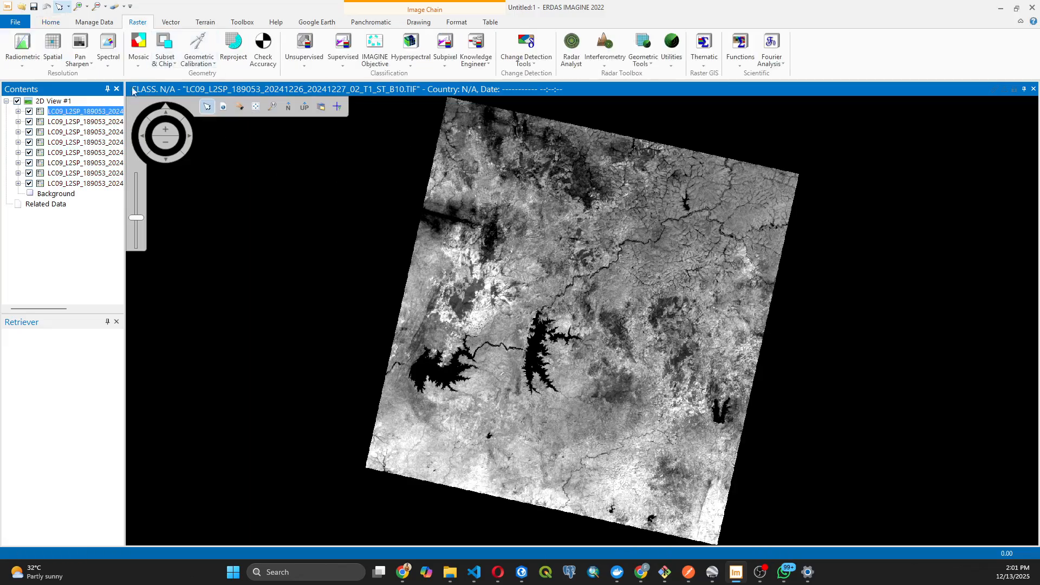
pyautogui.click(110, 66)
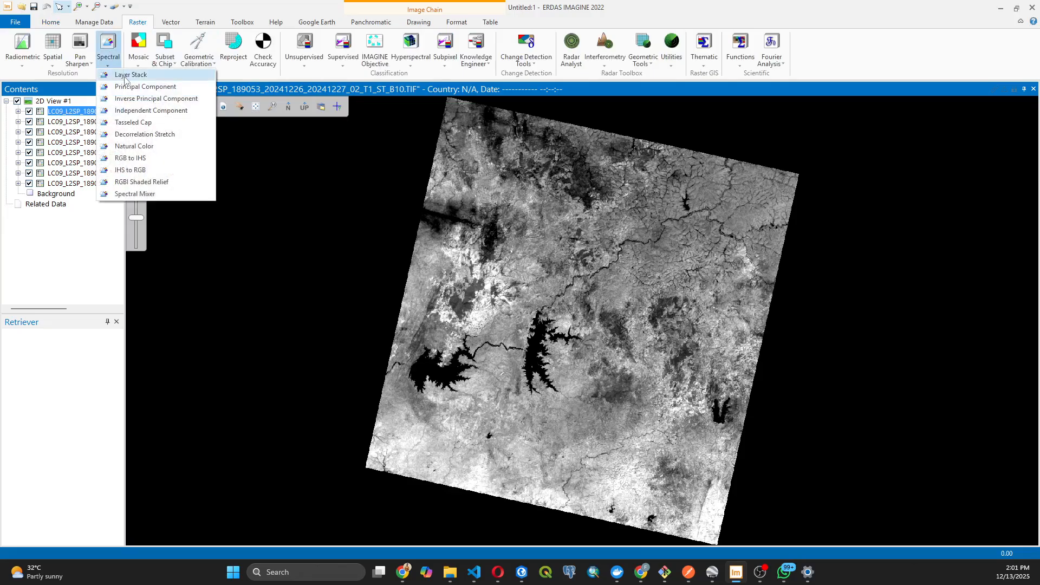
pyautogui.click(125, 77)
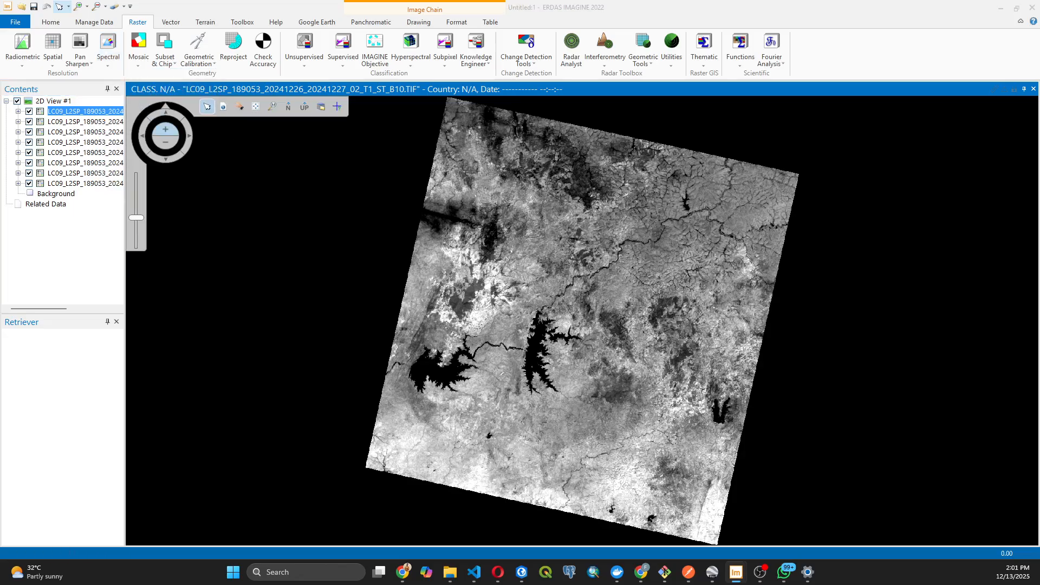
pyautogui.moveTo(0, 130); pyautogui.dragTo(448, 142)
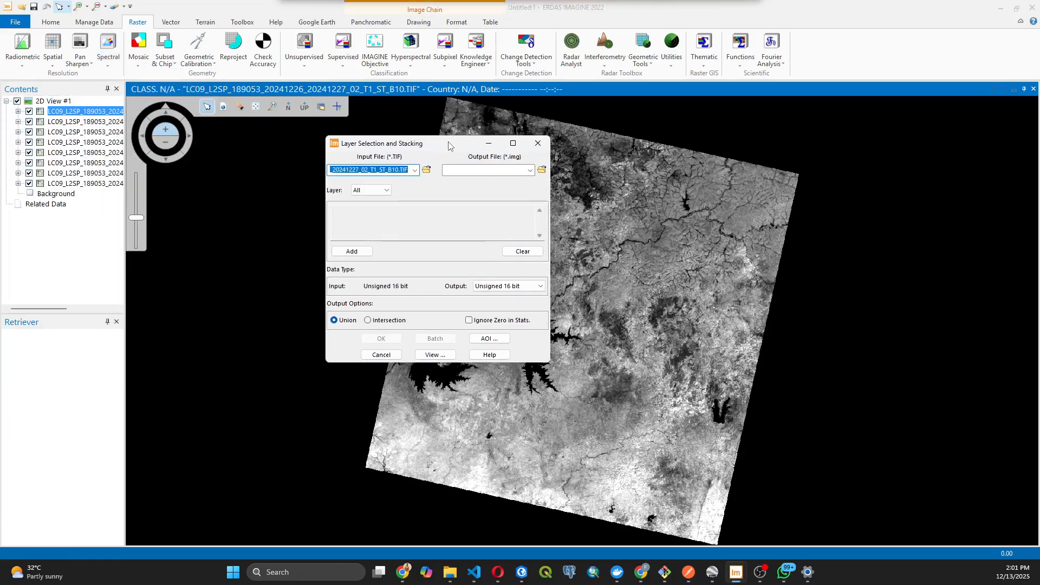
pyautogui.click(415, 170)
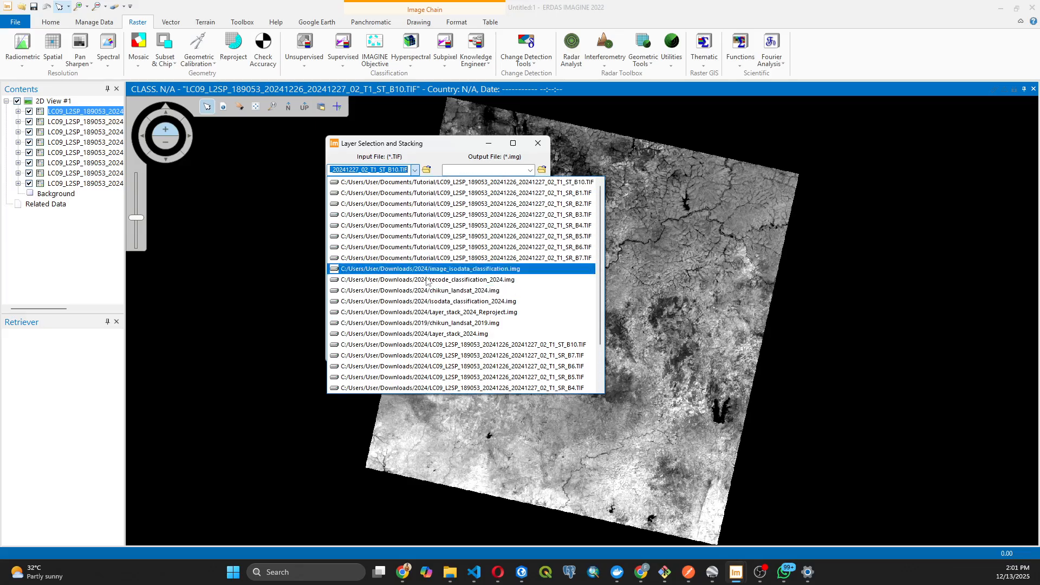
pyautogui.click(442, 182)
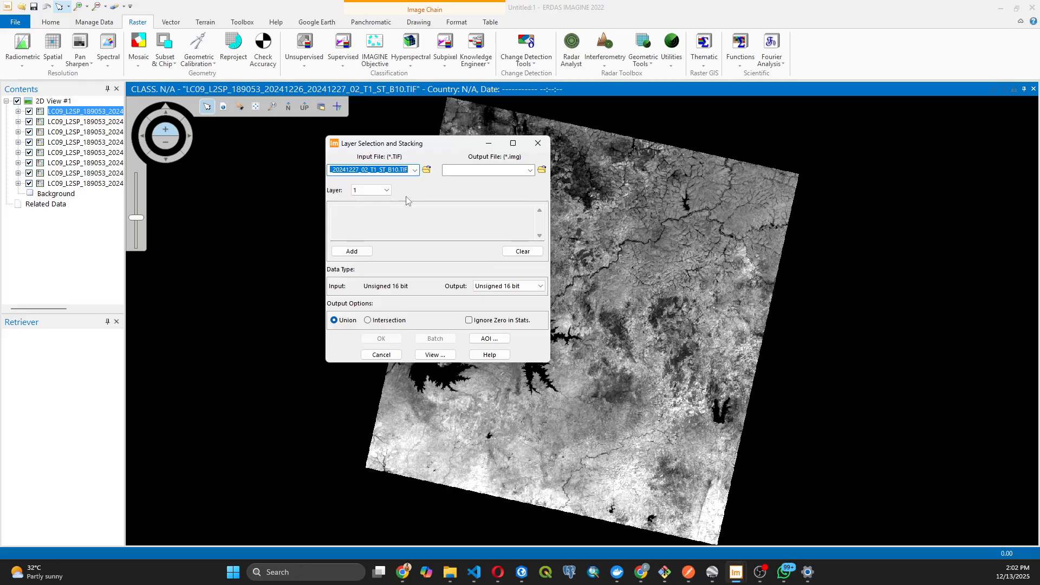
pyautogui.click(351, 251)
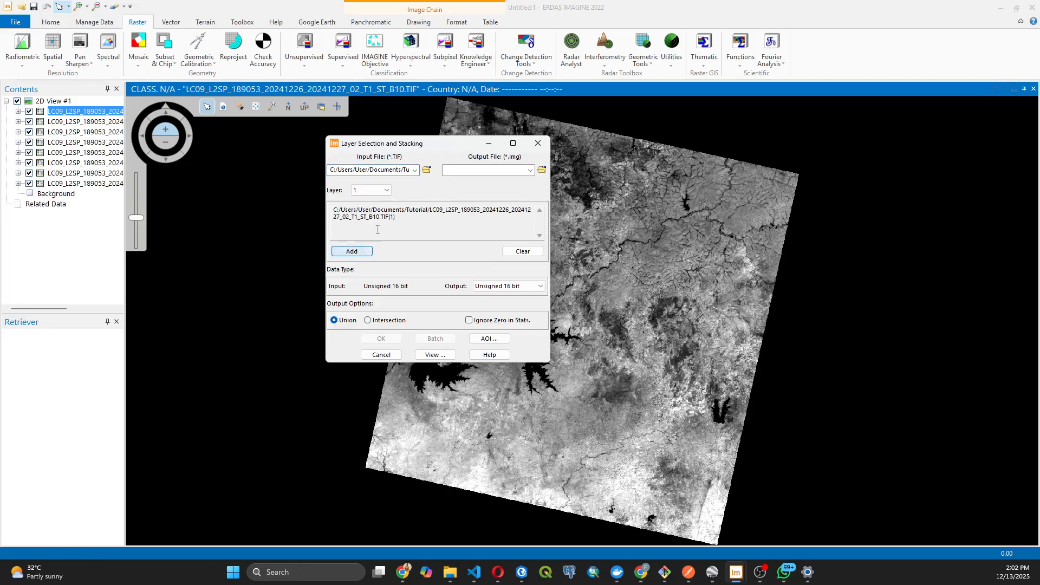
# Add the SR_B1 and SR_B2 TIFs from the Tutorial folder to the layer stack.
pyautogui.click(415, 170)
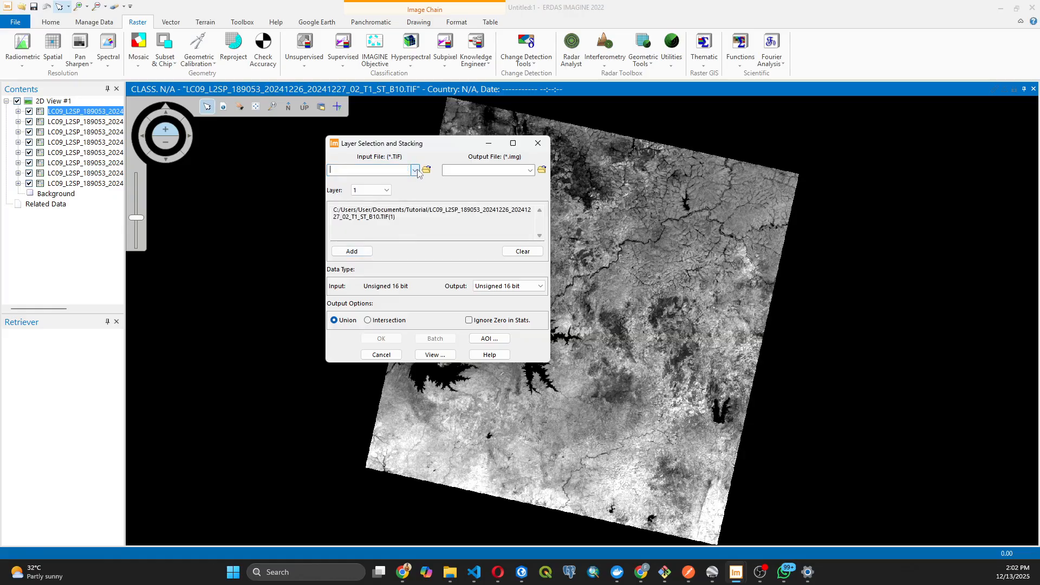
pyautogui.click(417, 193)
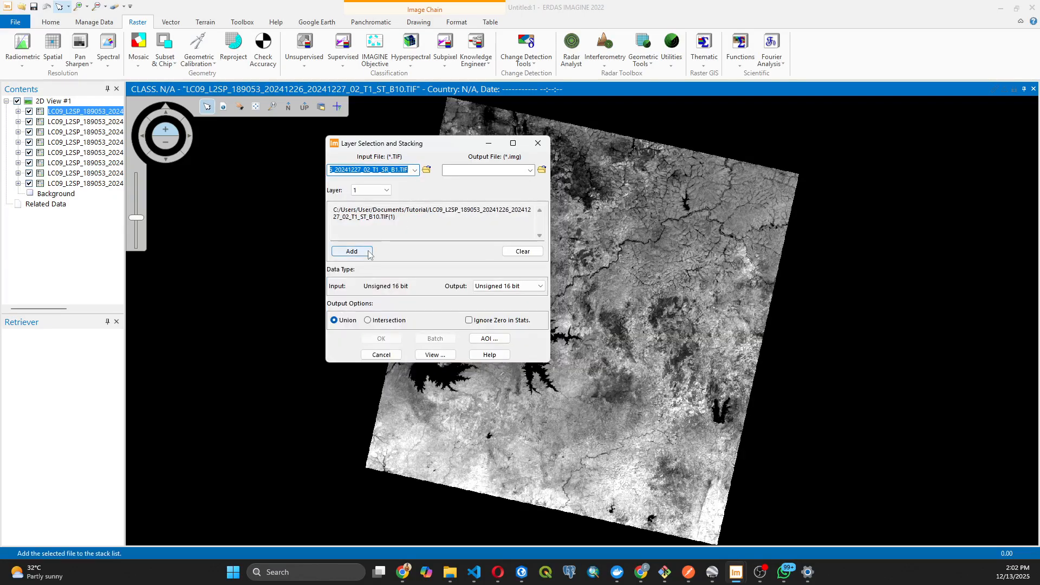
pyautogui.click(352, 250)
pyautogui.click(415, 170)
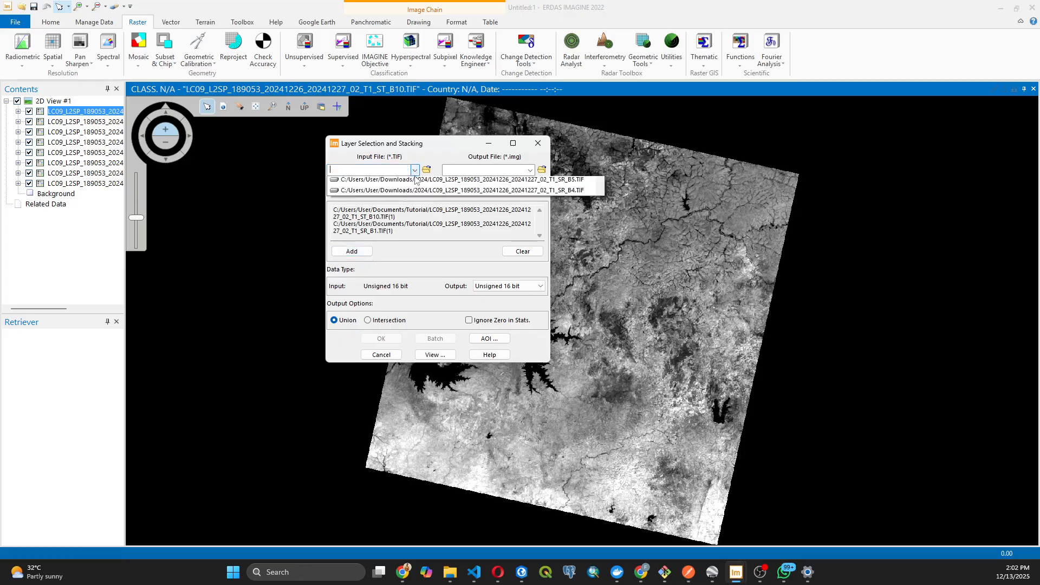
pyautogui.click(422, 205)
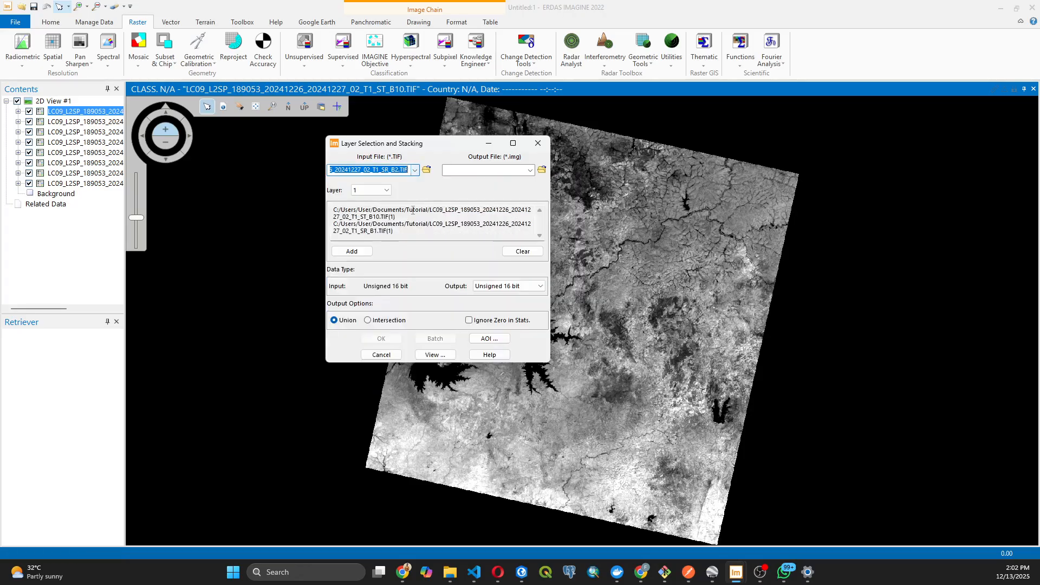
pyautogui.click(351, 250)
# Add the SR_B3 and SR_B4 TIFs from the Tutorial folder to the layer stack.
pyautogui.click(415, 170)
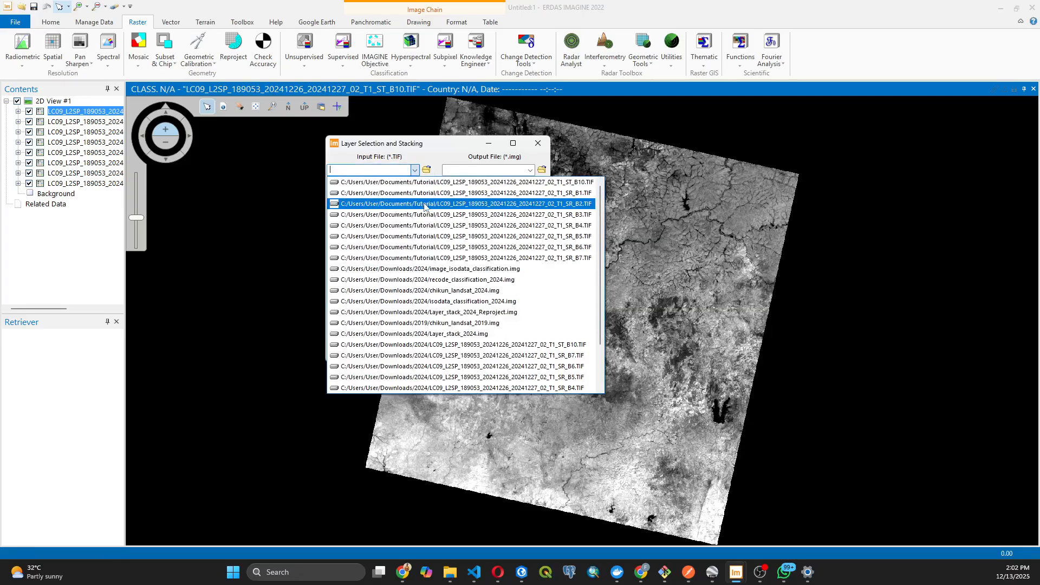
pyautogui.click(425, 216)
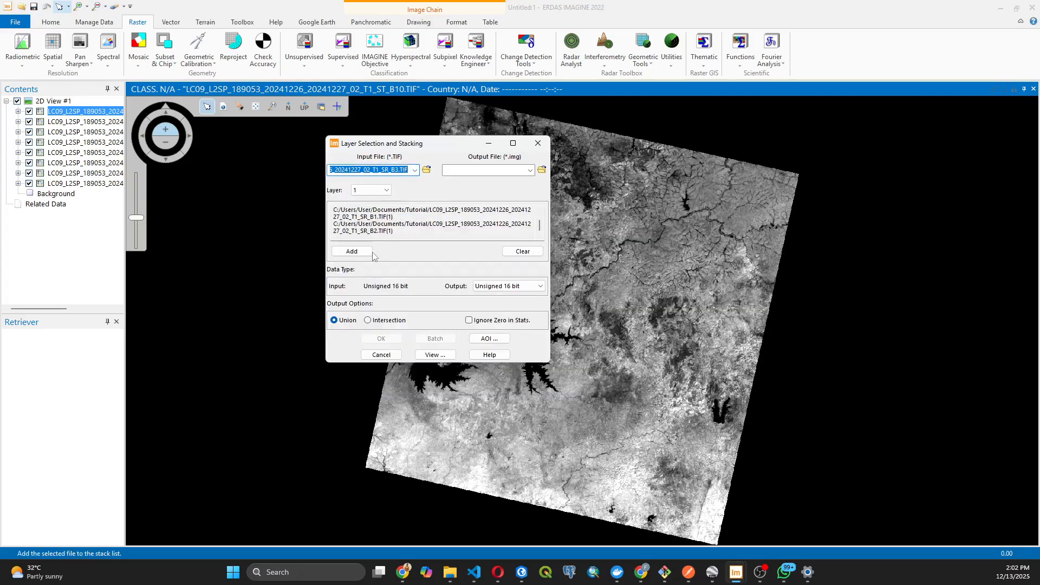
pyautogui.click(352, 251)
pyautogui.click(415, 170)
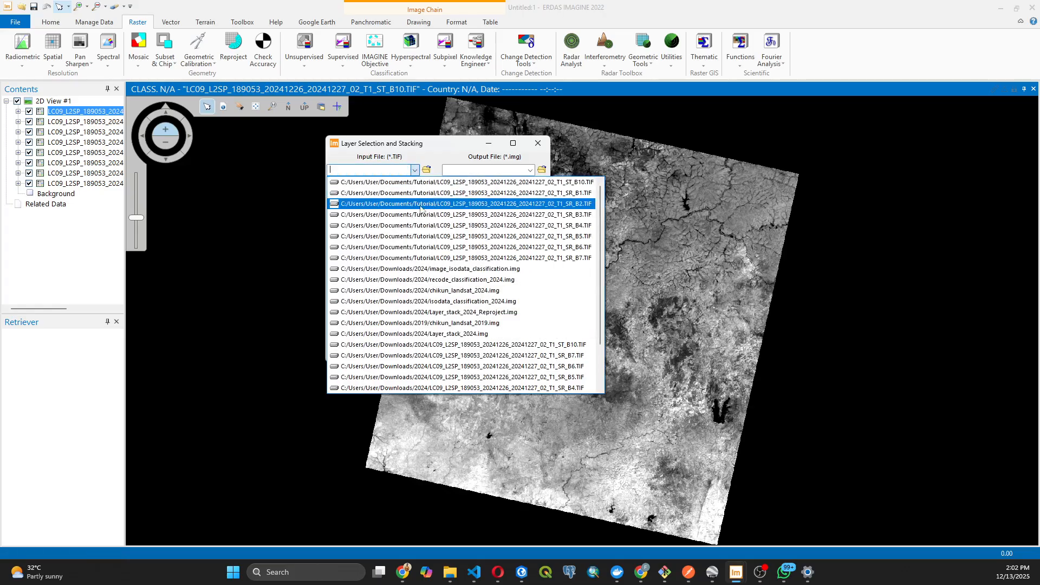
pyautogui.click(422, 224)
pyautogui.click(351, 250)
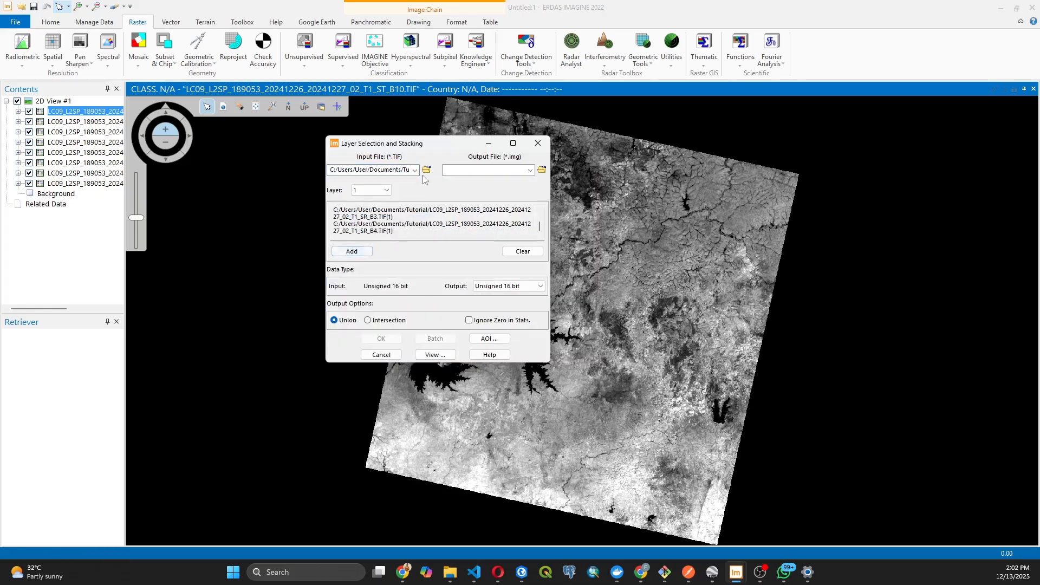
# Add the SR_B5, SR_B6 and SR_B7 TIFs from the Tutorial folder to the layer stack.
pyautogui.click(415, 170)
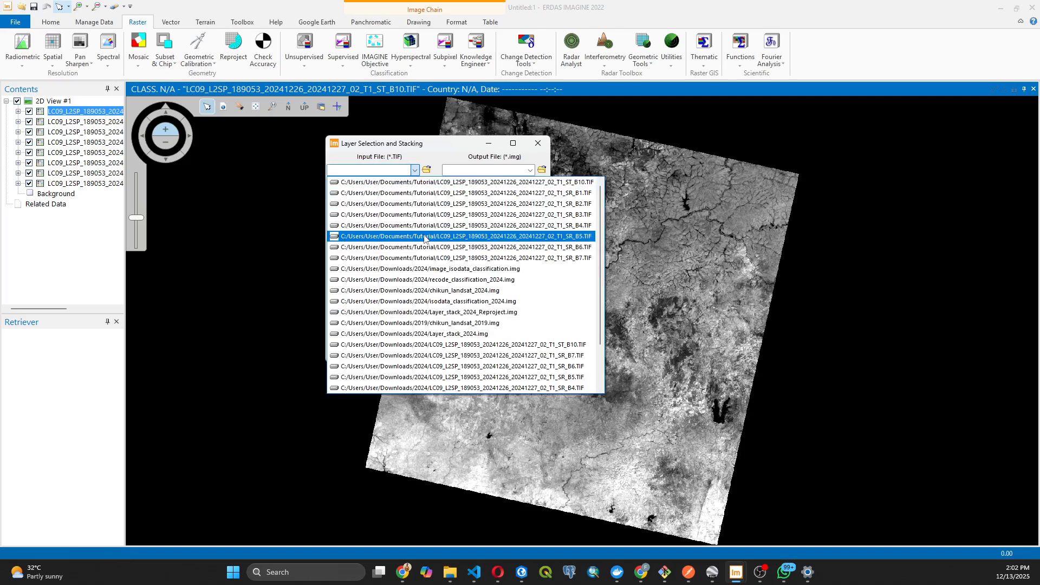
pyautogui.click(422, 234)
pyautogui.click(352, 251)
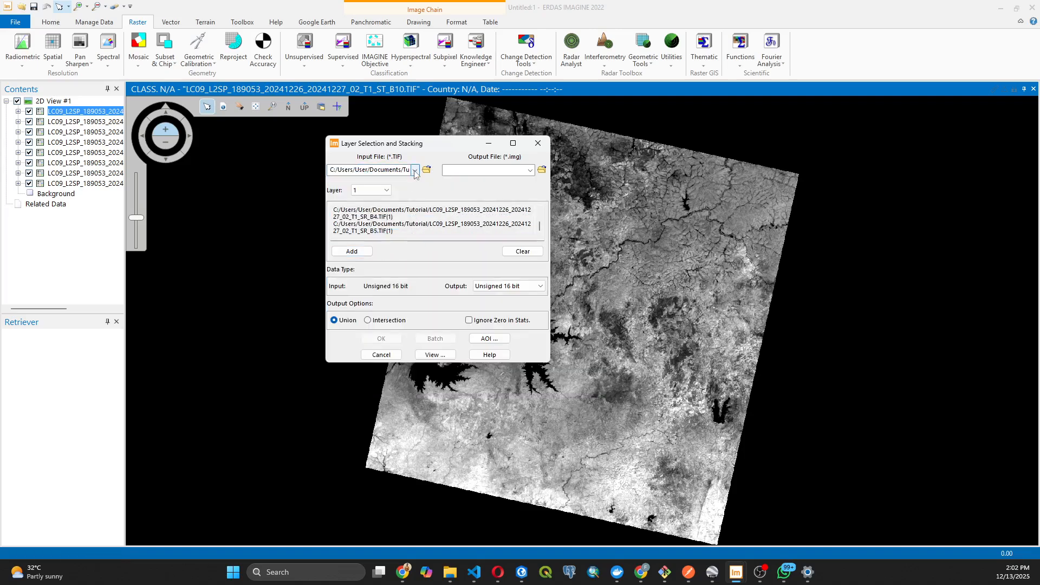
pyautogui.click(415, 170)
pyautogui.click(425, 247)
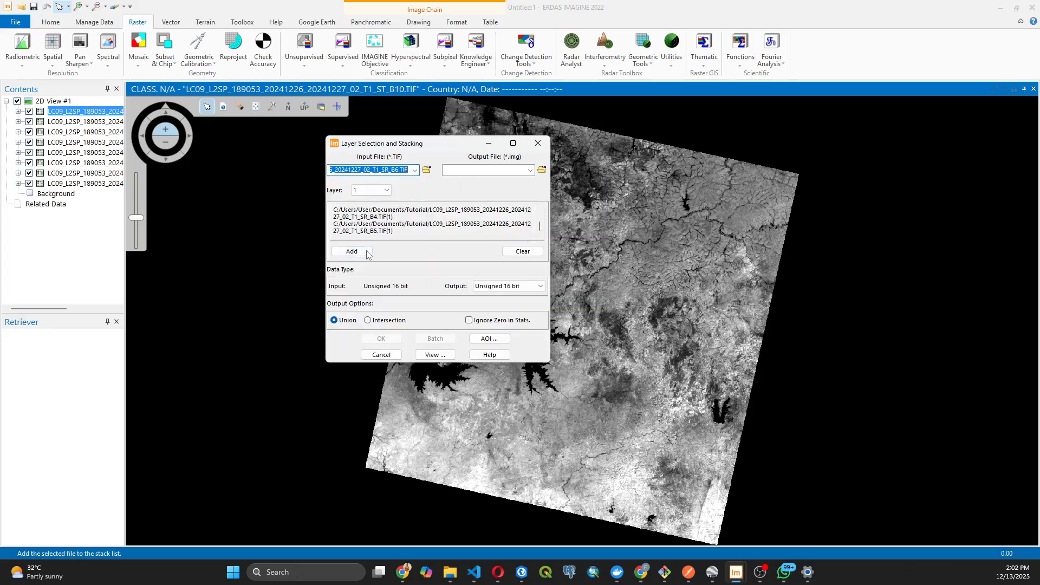
pyautogui.click(351, 251)
pyautogui.click(415, 170)
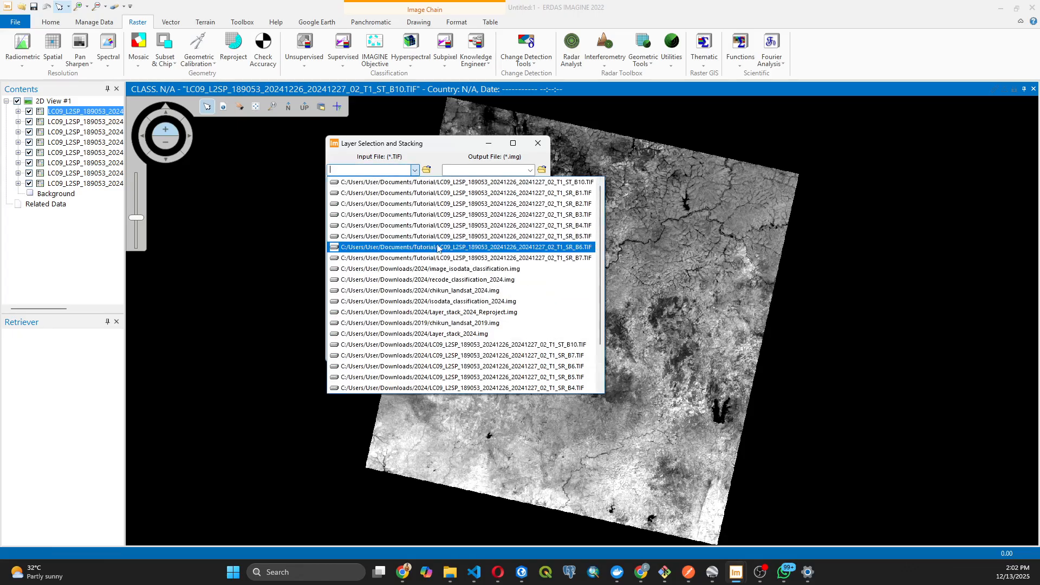
pyautogui.click(437, 259)
pyautogui.click(370, 253)
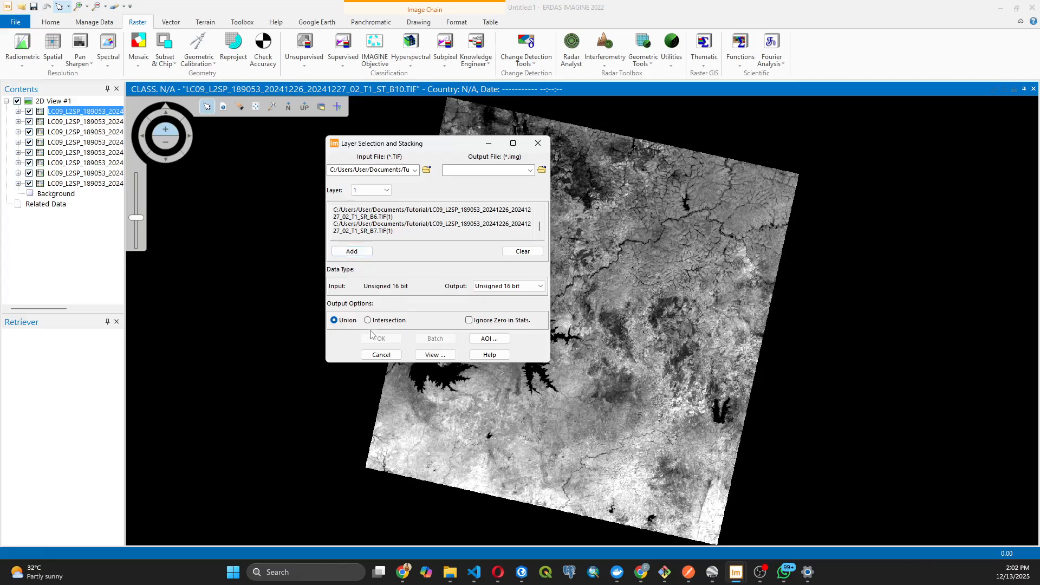
# Set the stack's output to an IMAGINE image named layer_stack_2014 in the Tutorial folder.
pyautogui.click(531, 171)
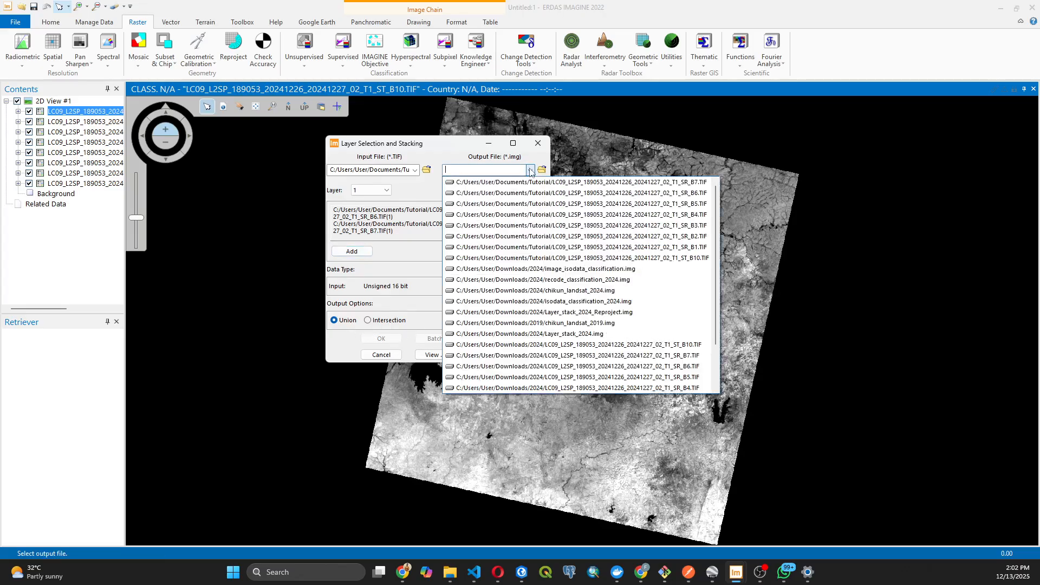
pyautogui.click(540, 169)
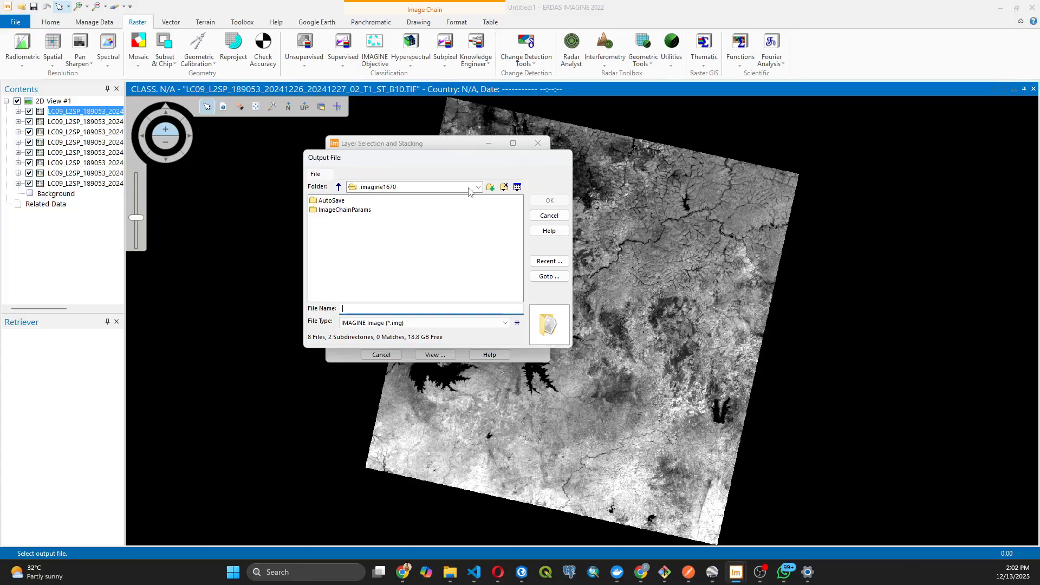
pyautogui.click(479, 187)
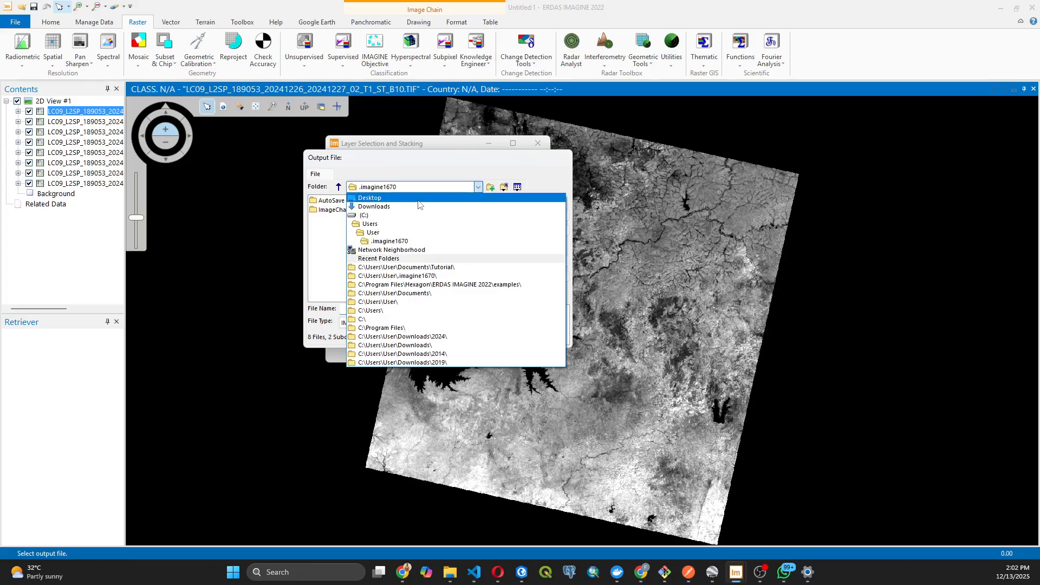
pyautogui.click(425, 268)
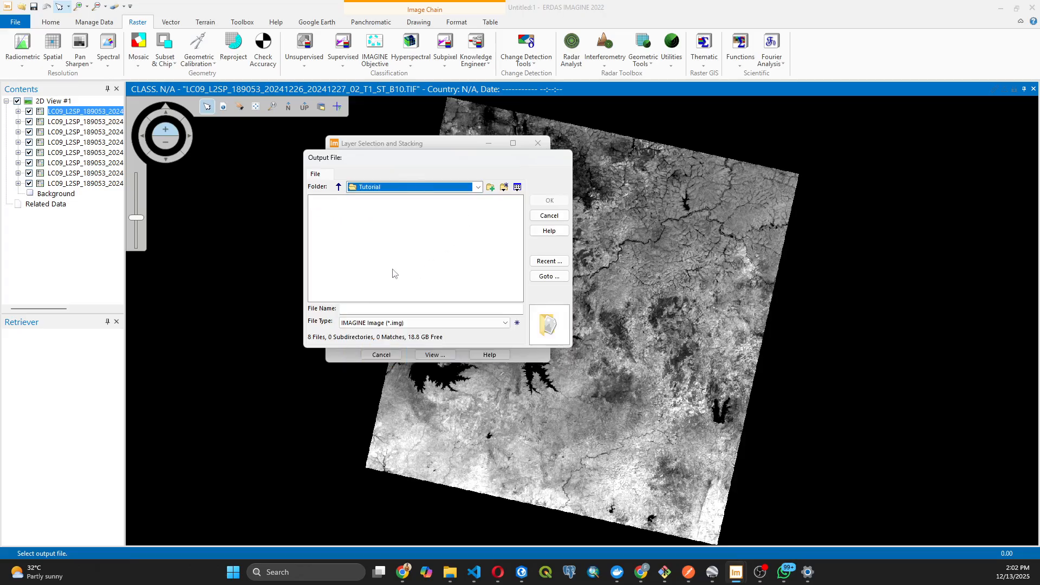
pyautogui.click(384, 308)
pyautogui.write('layer_stack_')
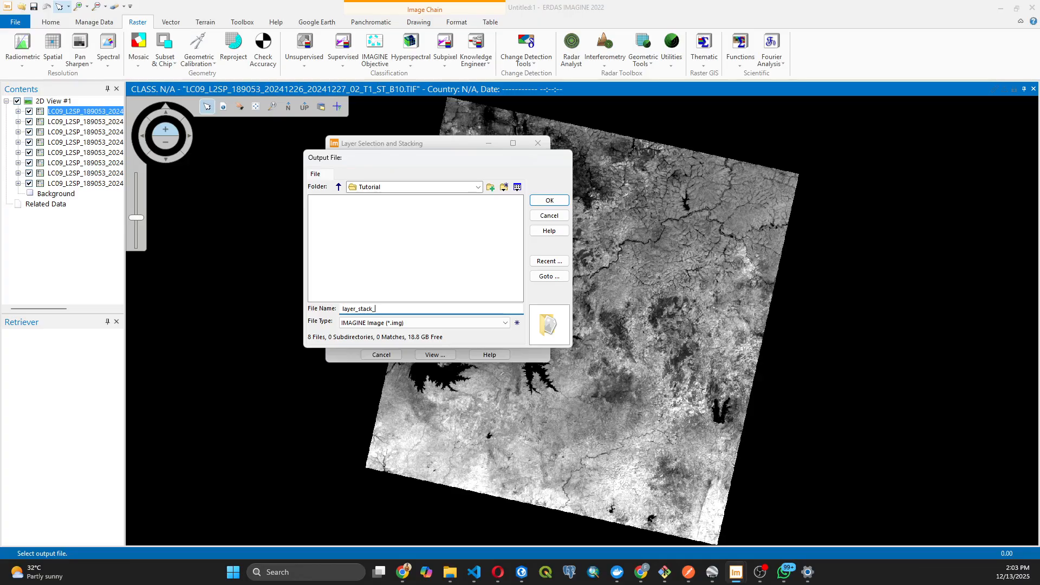
pyautogui.write('2014')
pyautogui.click(495, 326)
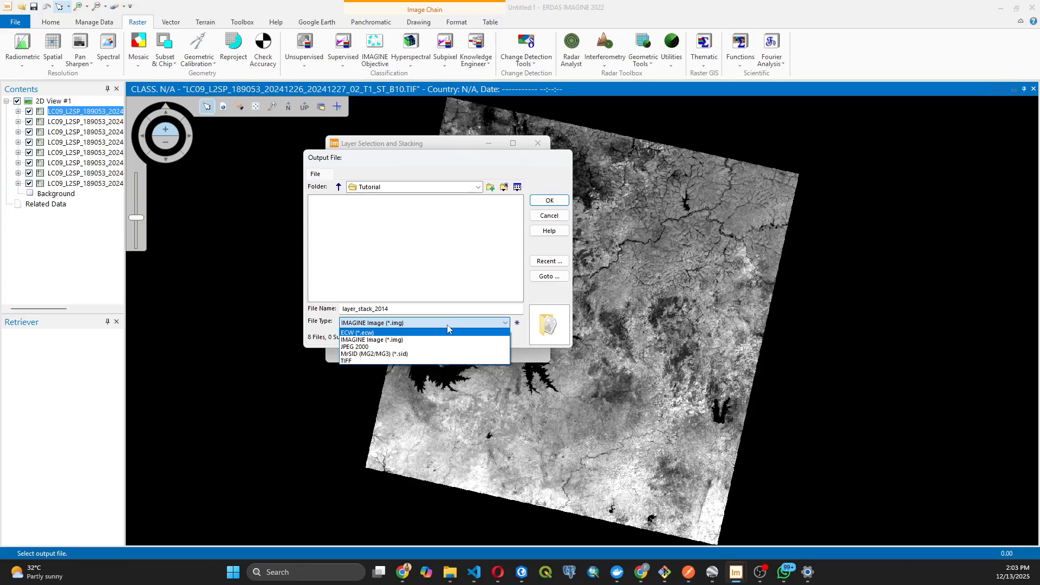
pyautogui.click(505, 323)
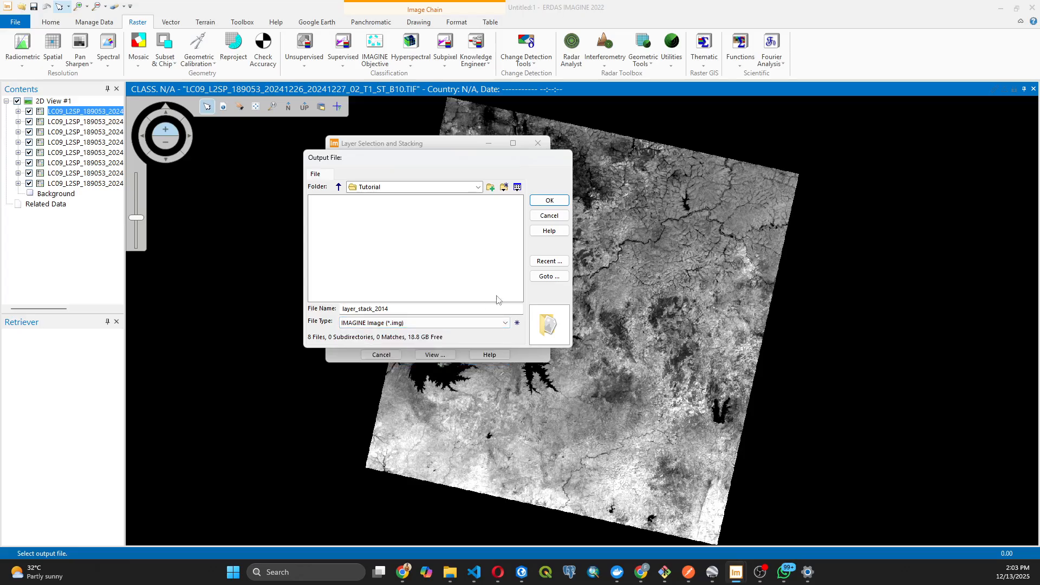
pyautogui.click(549, 201)
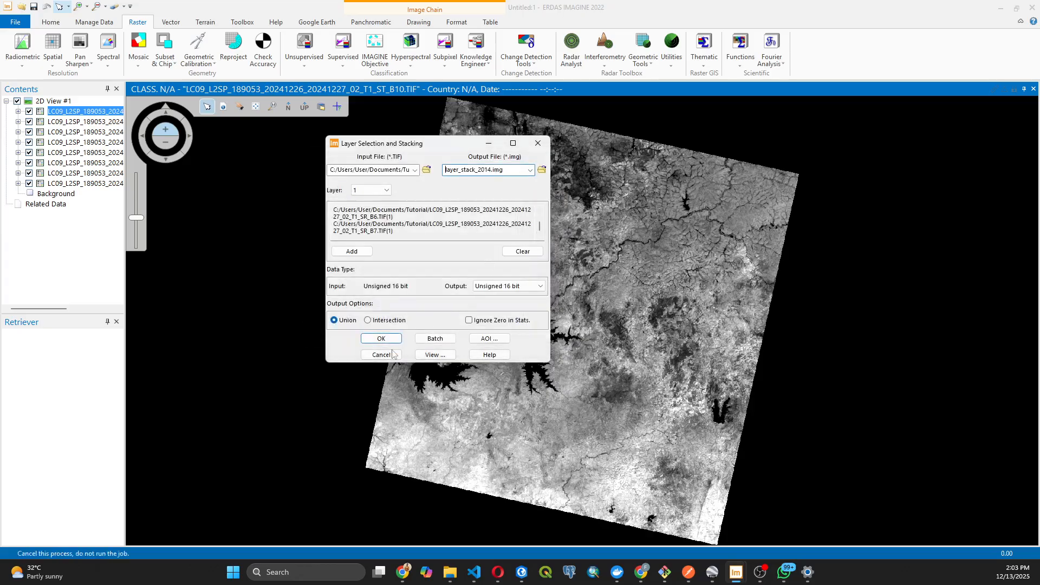
# Run the layer stack, check its progress in the process list, and close the list.
pyautogui.click(386, 340)
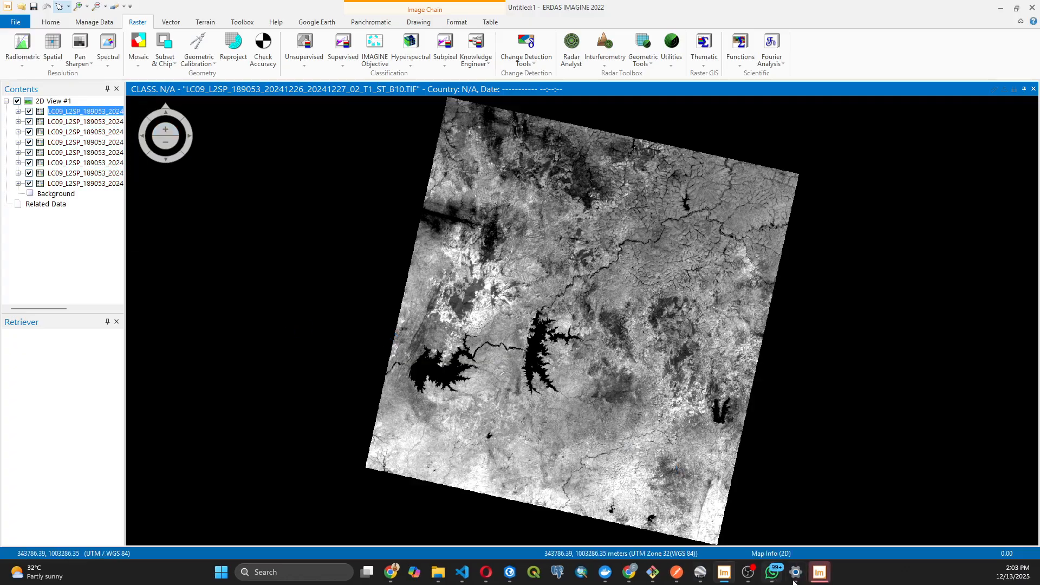
pyautogui.click(819, 573)
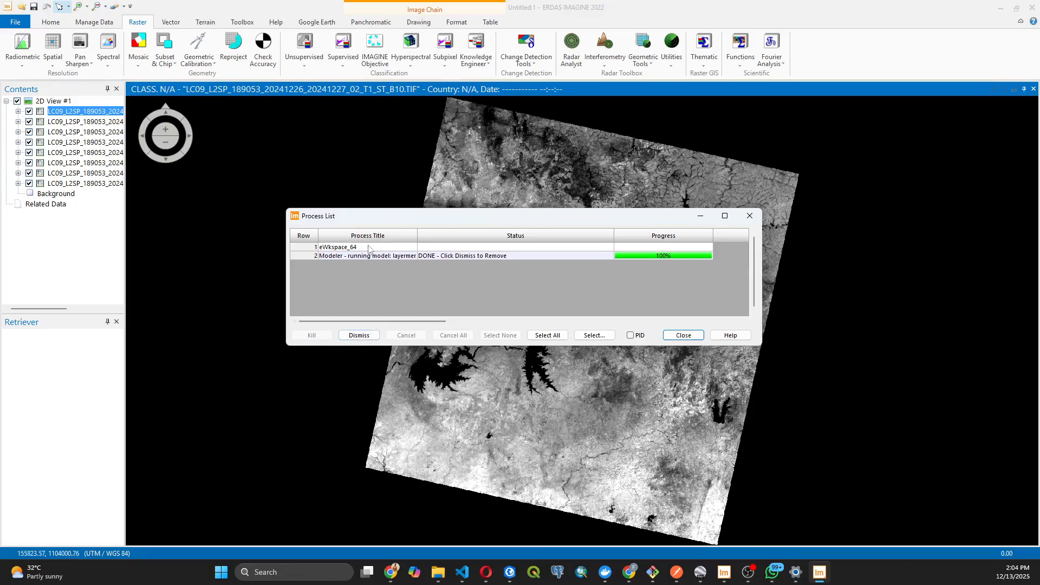
pyautogui.click(683, 336)
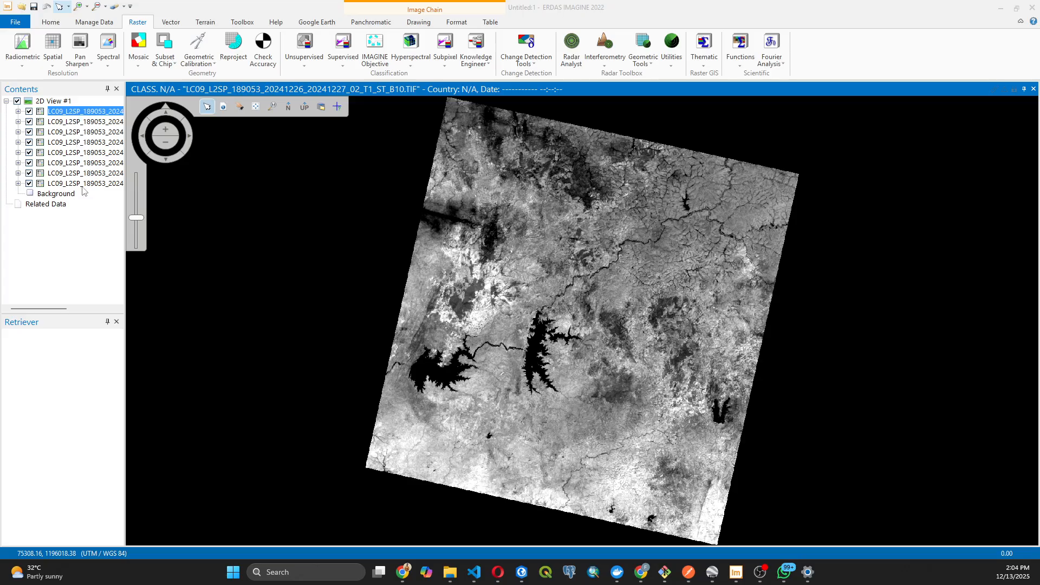
# Open layer_stack_2014.img from the Tutorial folder as a raster layer in the 2D view and inspect it.
pyautogui.rightClick(346, 226)
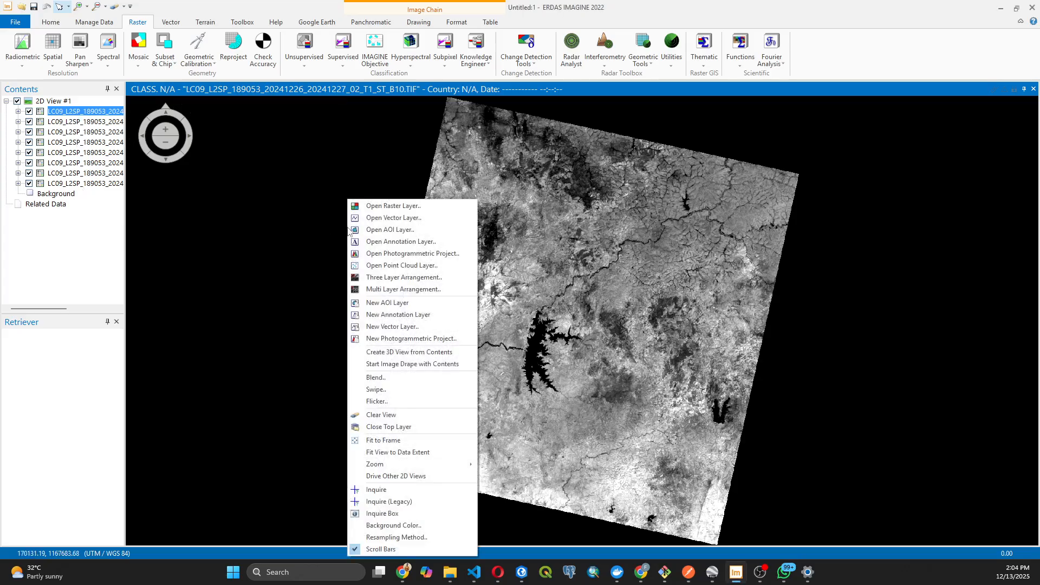
pyautogui.click(379, 206)
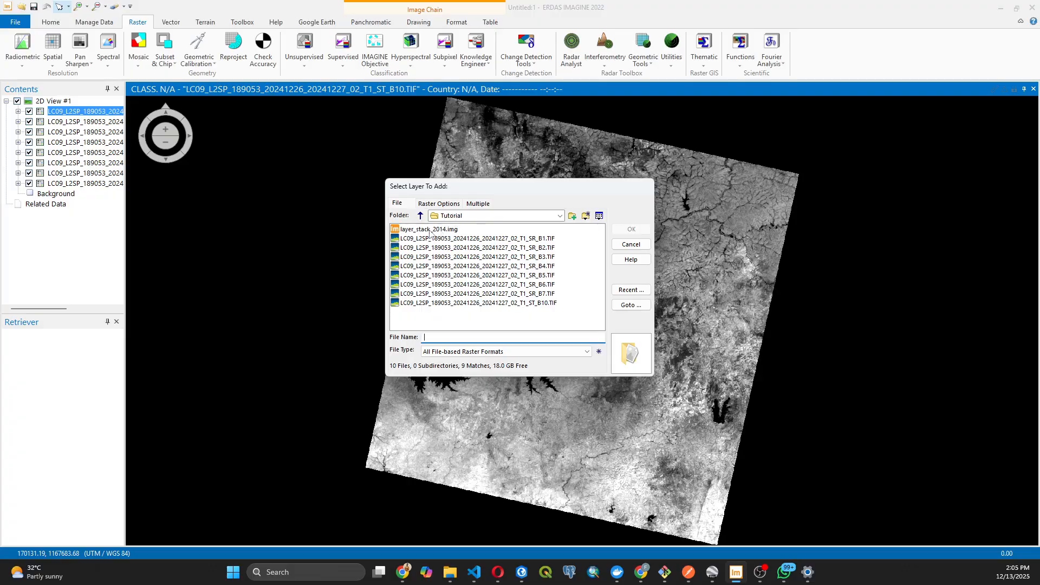
pyautogui.click(412, 229)
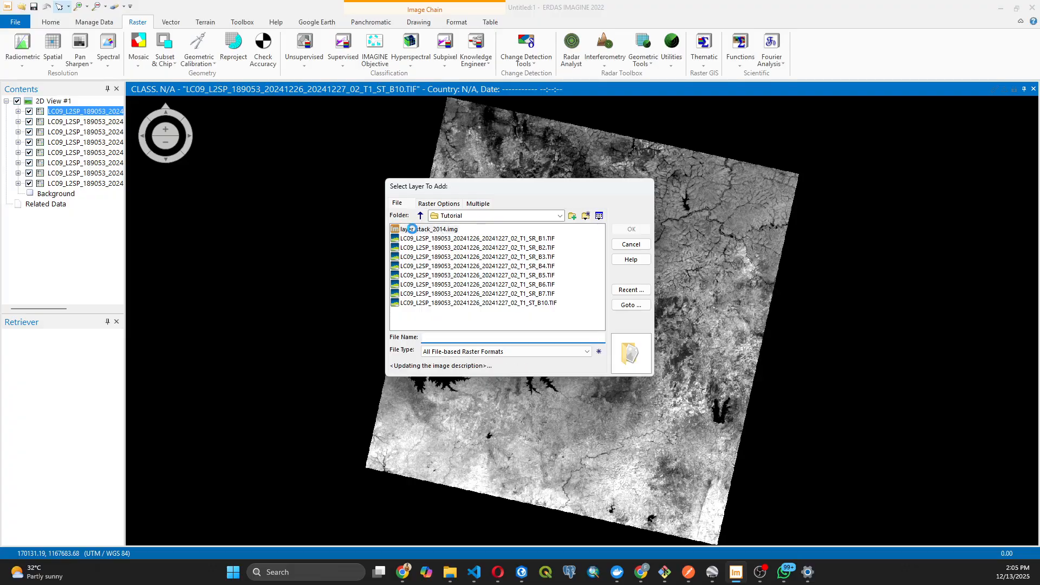
pyautogui.click(631, 229)
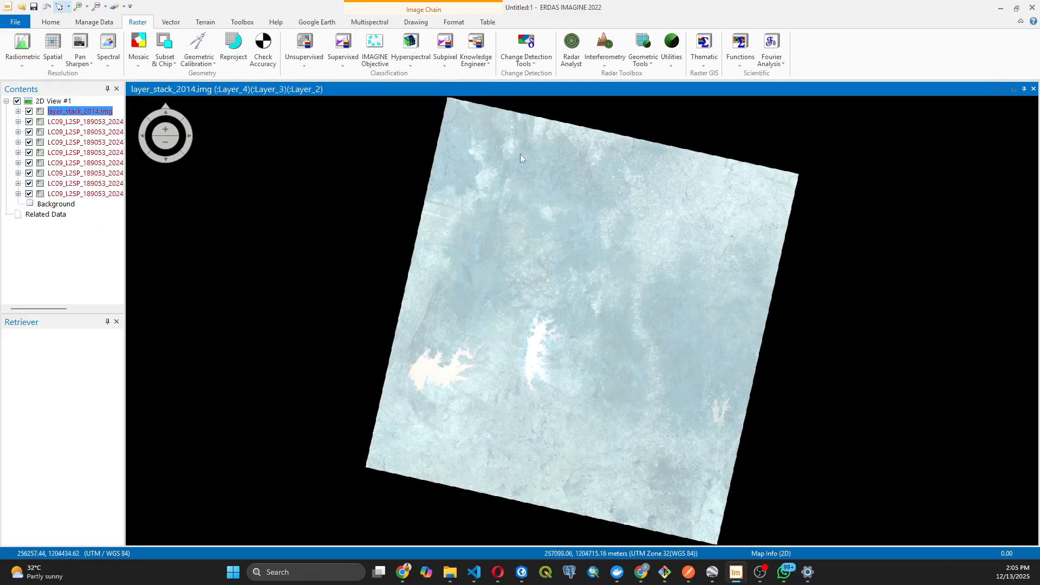
pyautogui.scroll(2, 558, 349)
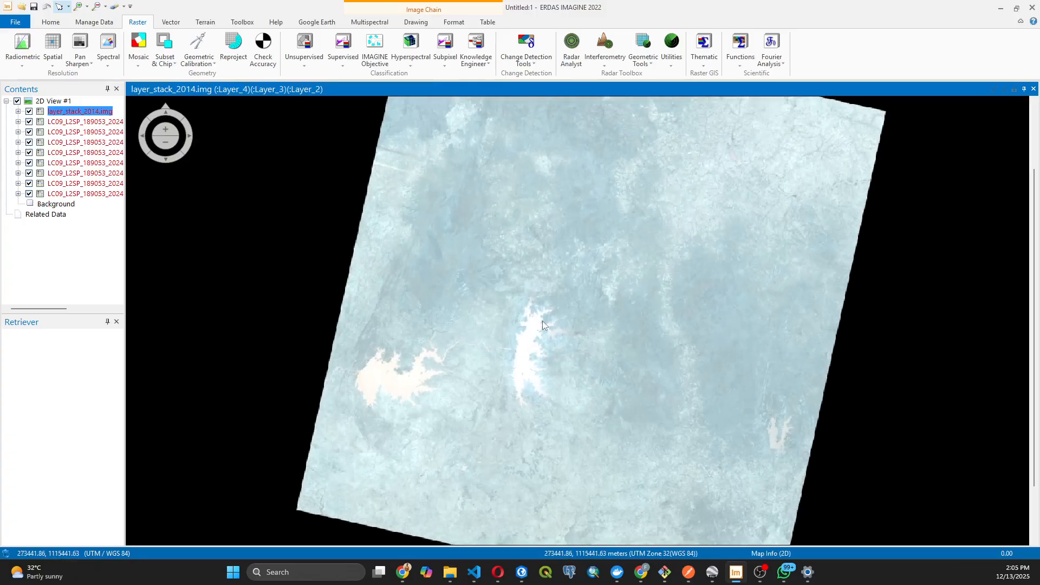
pyautogui.scroll(6, 542, 321)
pyautogui.scroll(-5, 542, 321)
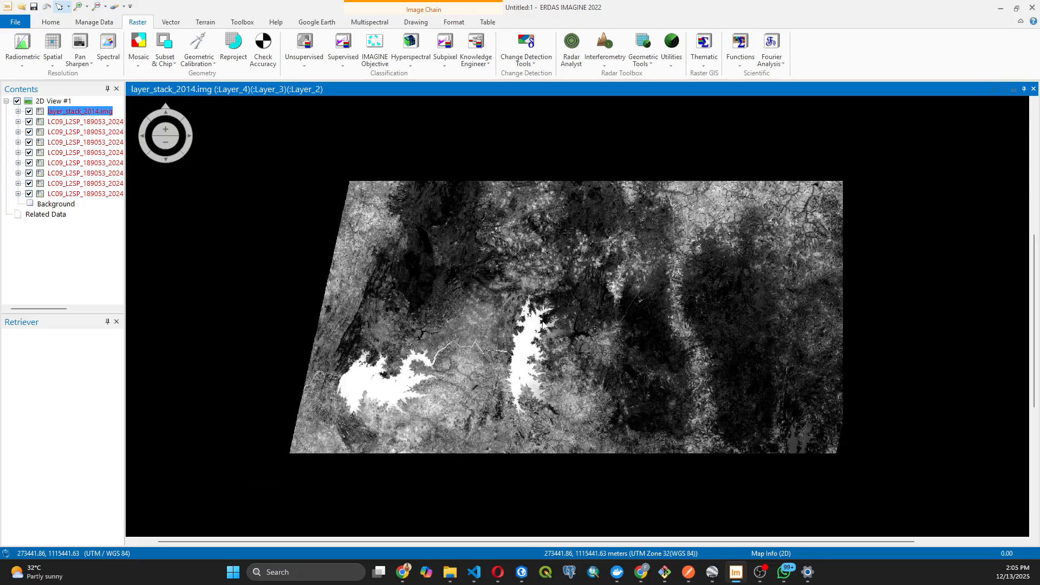
# Remove all the individual LC09 band layers from the 2D view, keeping only layer_stack_2014.img.
pyautogui.click(50, 123)
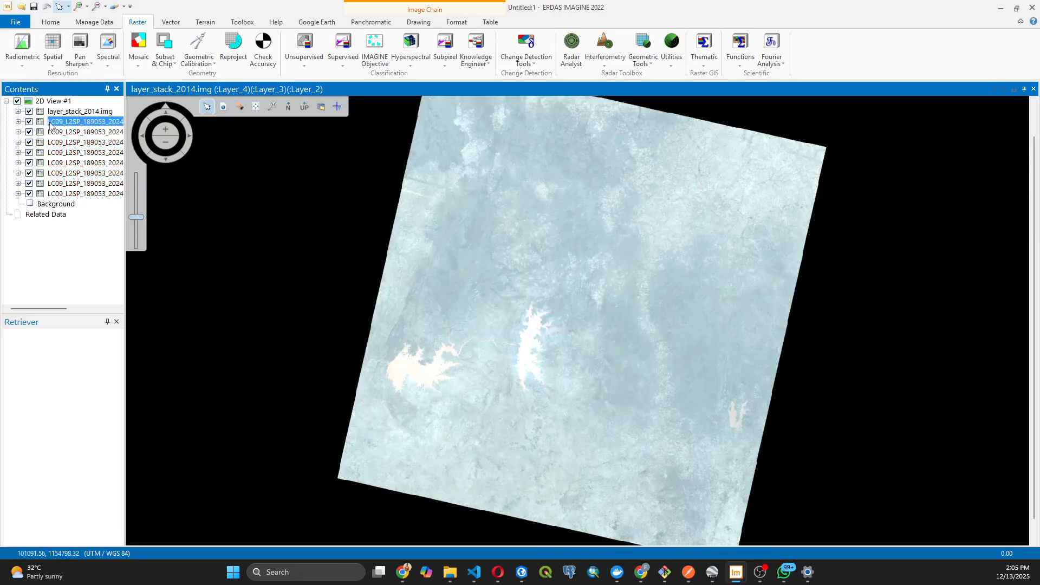
pyautogui.keyDown('shift'); pyautogui.click(79, 194); pyautogui.keyUp('shift')
pyautogui.rightClick(80, 195)
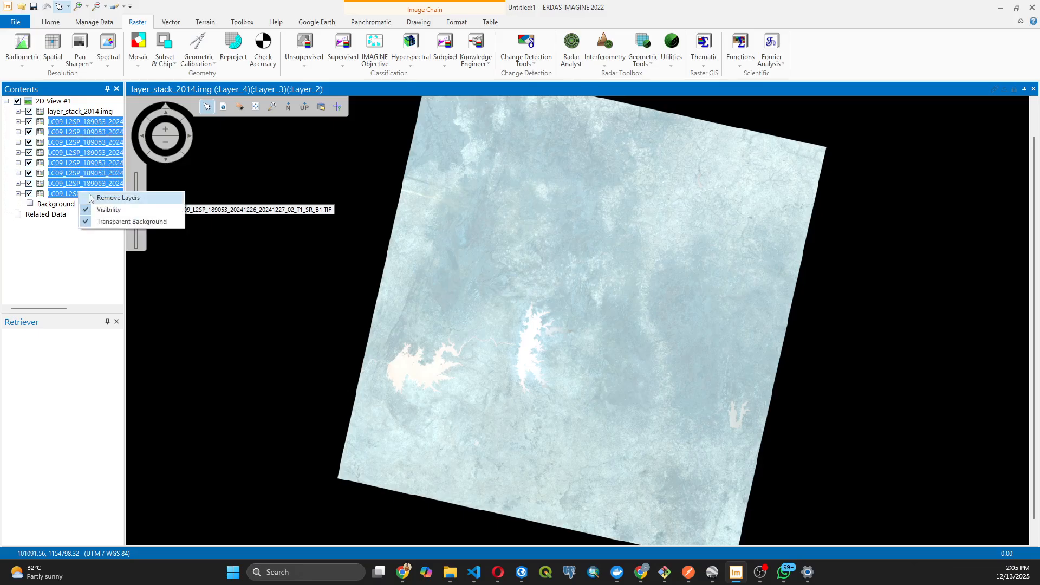
pyautogui.click(91, 197)
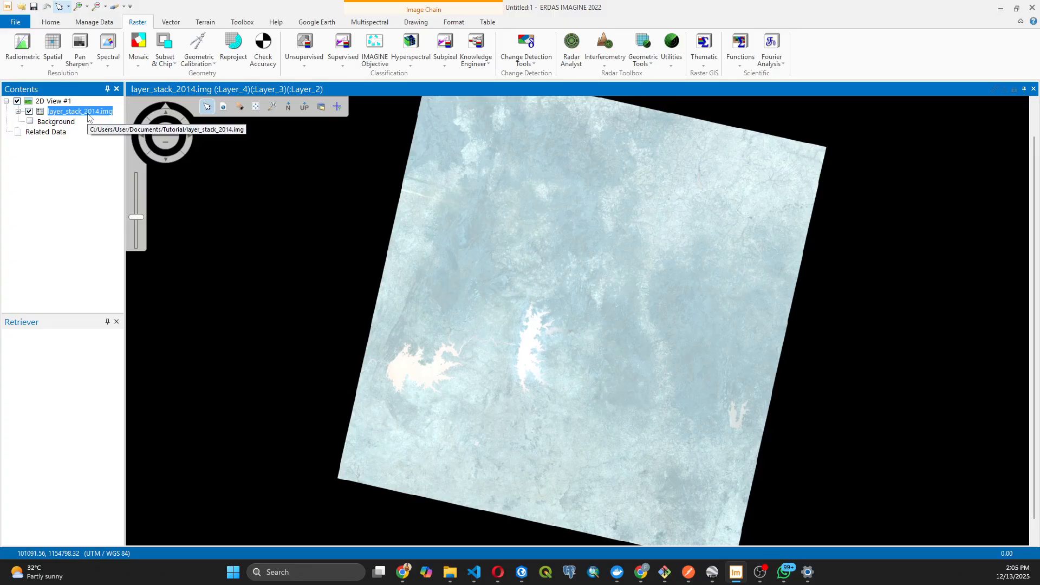
# Start Reproject with layer_stack_2014.img from the Tutorial folder as the input file.
pyautogui.click(237, 59)
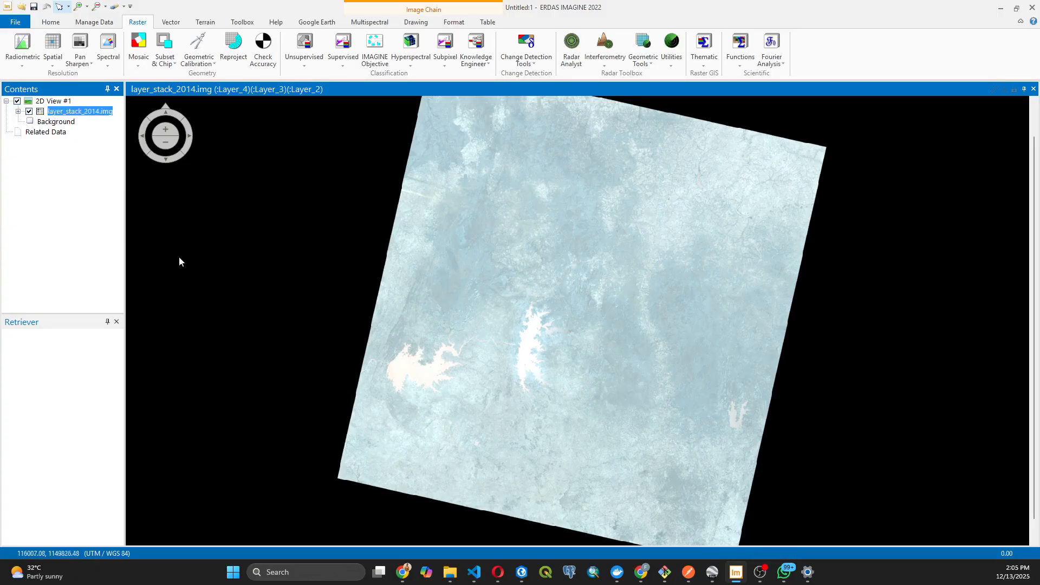
pyautogui.click(235, 61)
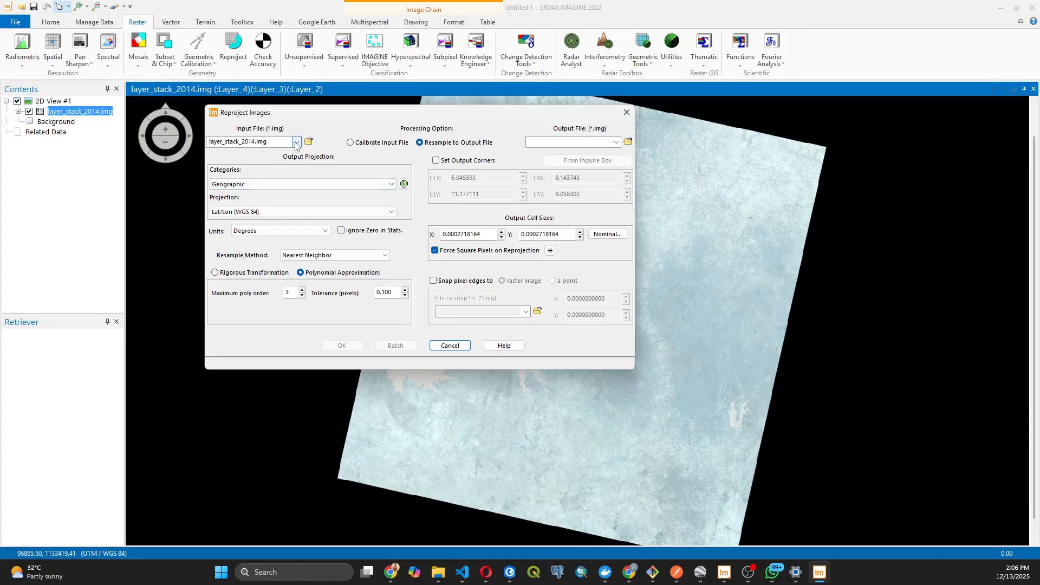
pyautogui.click(297, 143)
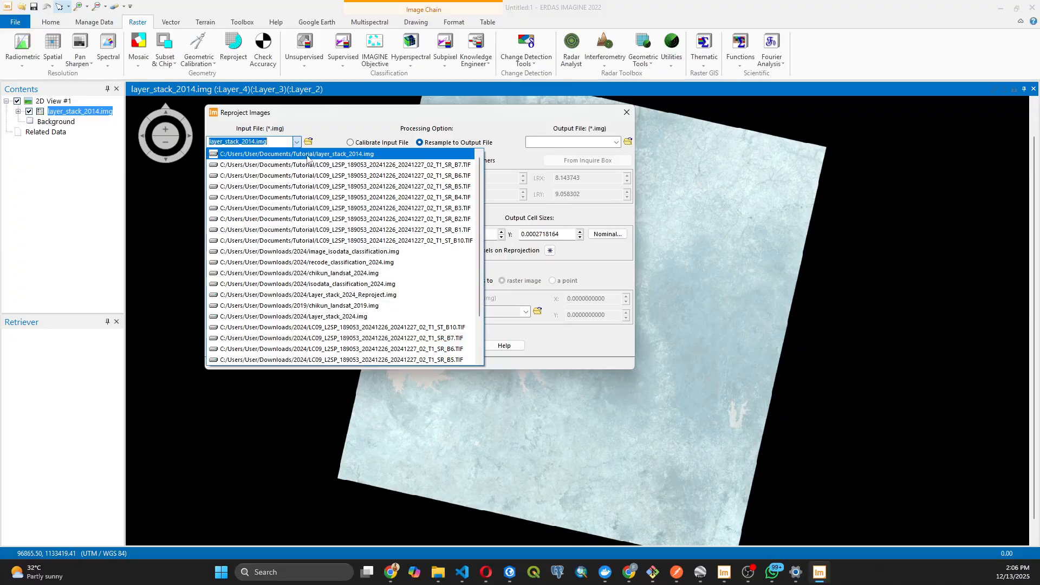
pyautogui.click(351, 154)
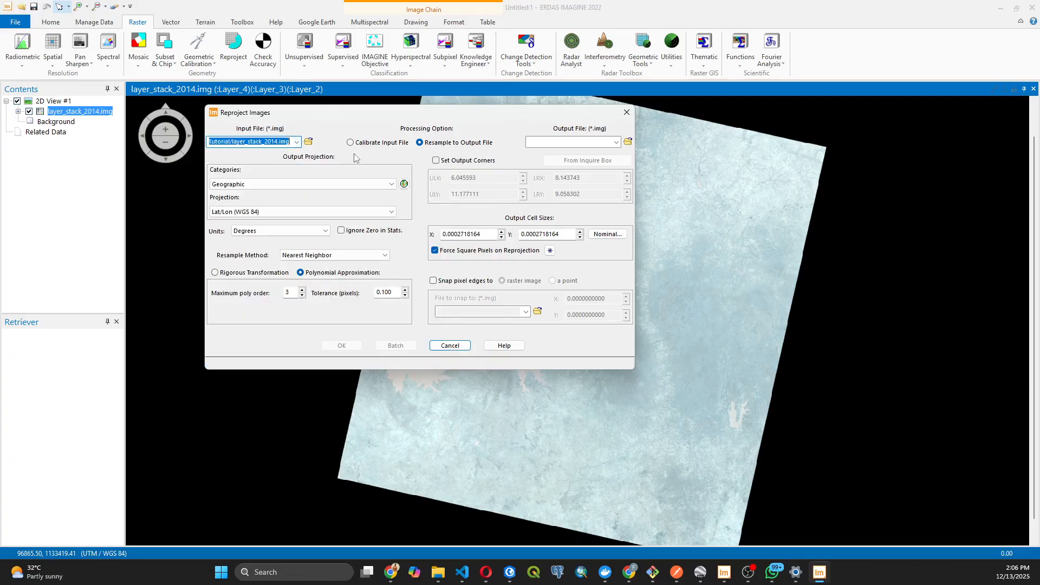
# Set the reprojection's output to an IMAGINE image named layer_satck_reproject_2014 in the Tutorial folder.
pyautogui.click(628, 142)
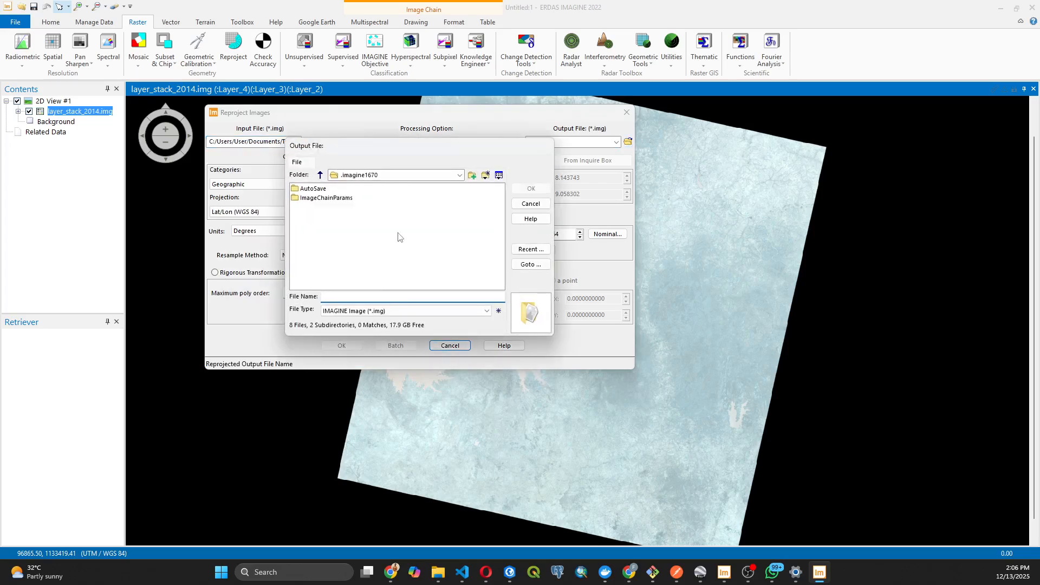
pyautogui.click(423, 177)
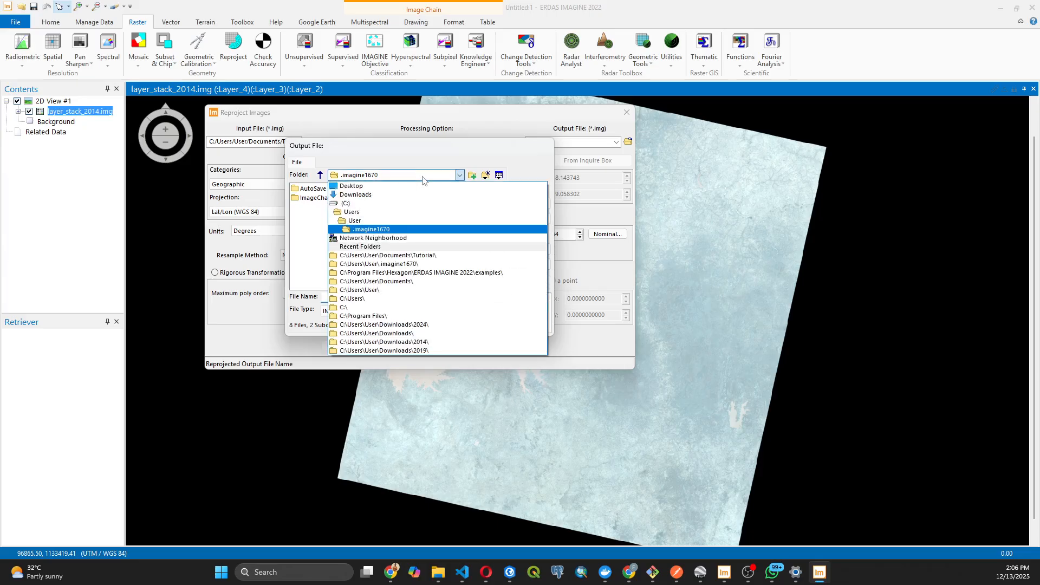
pyautogui.click(393, 257)
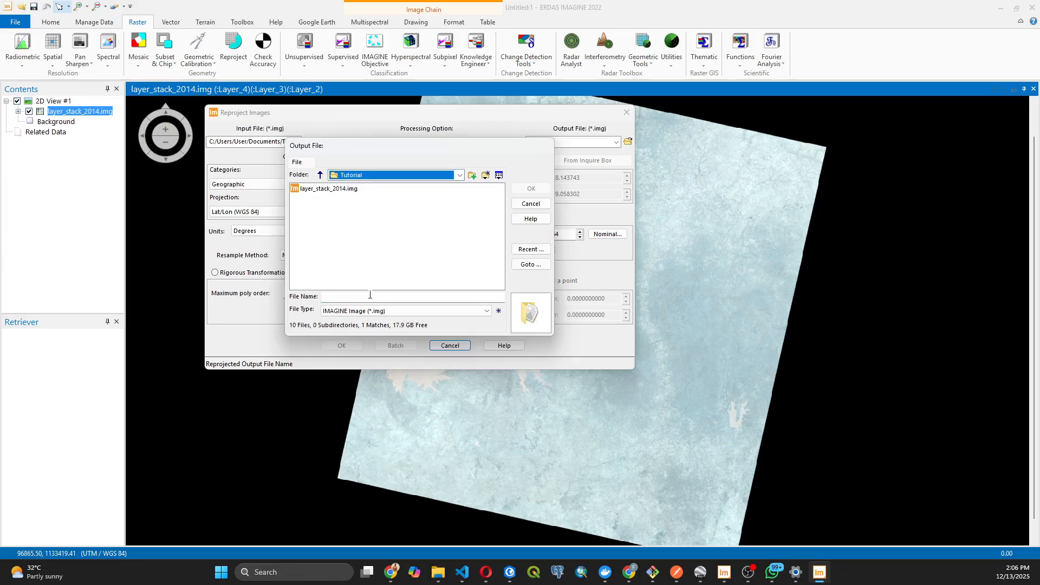
pyautogui.click(369, 295)
pyautogui.write('layer_satck_reproject')
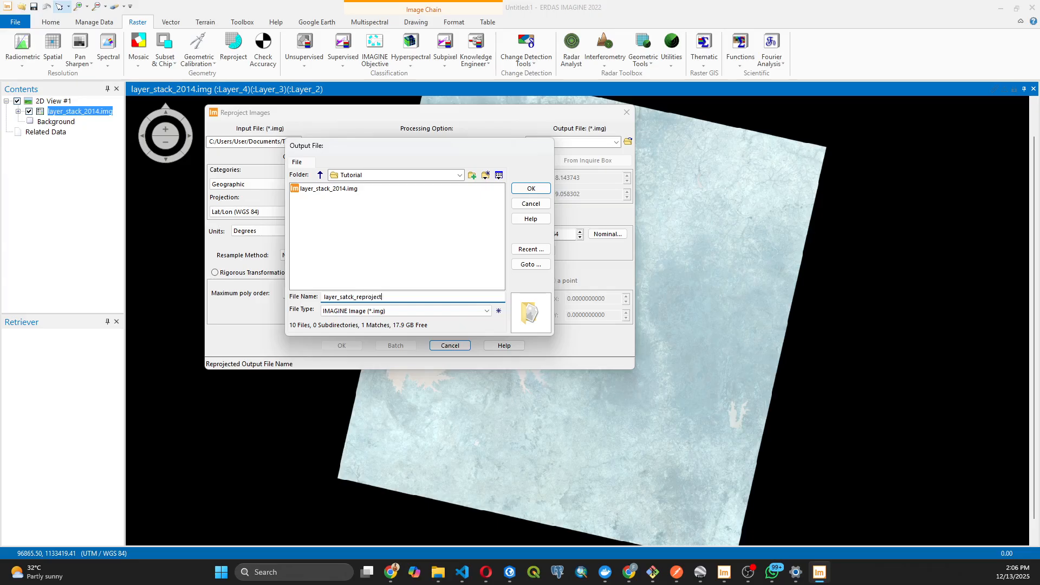
pyautogui.write('_2014')
pyautogui.click(540, 191)
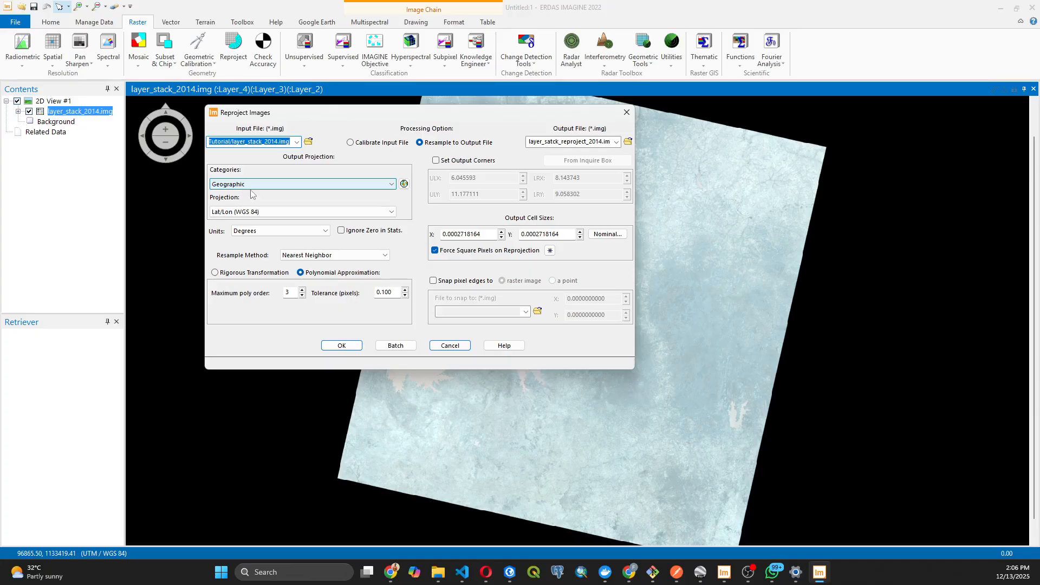
# Set the output projection to category UTM WGS 84 North, UTM Zone 32 (Range 6E - 12E).
pyautogui.click(390, 185)
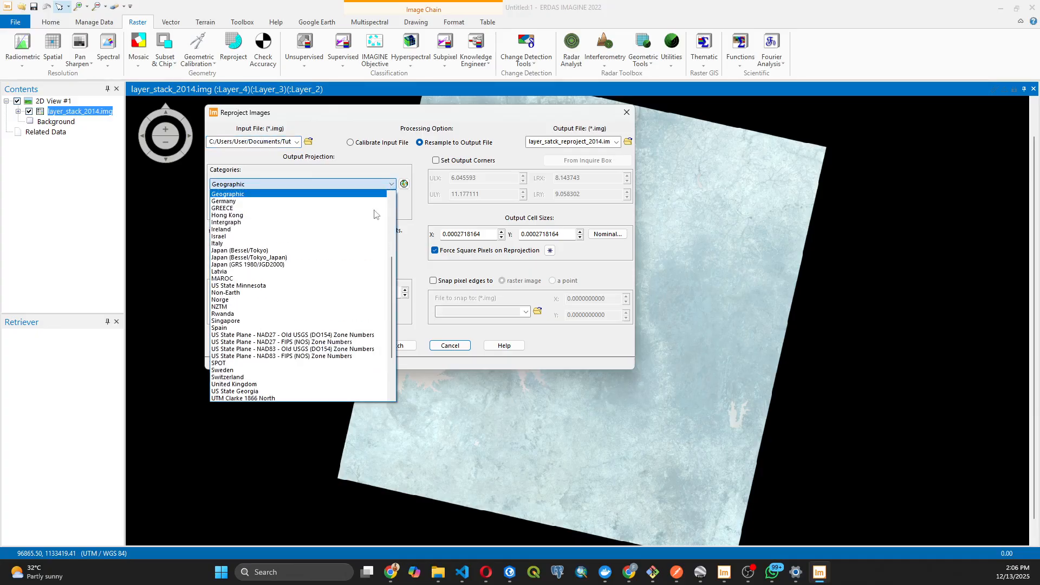
pyautogui.scroll(-3, 314, 292)
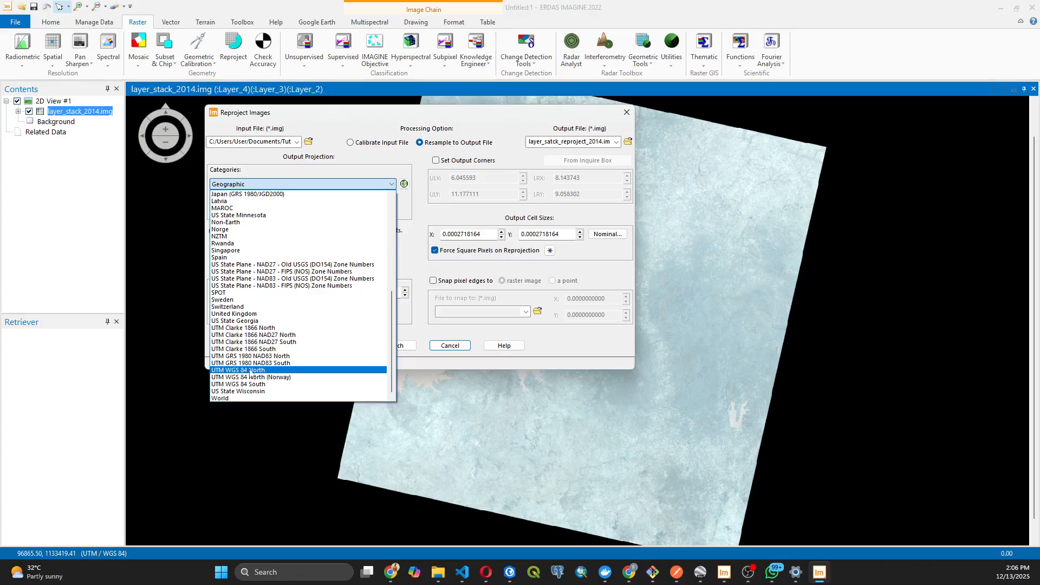
pyautogui.click(250, 372)
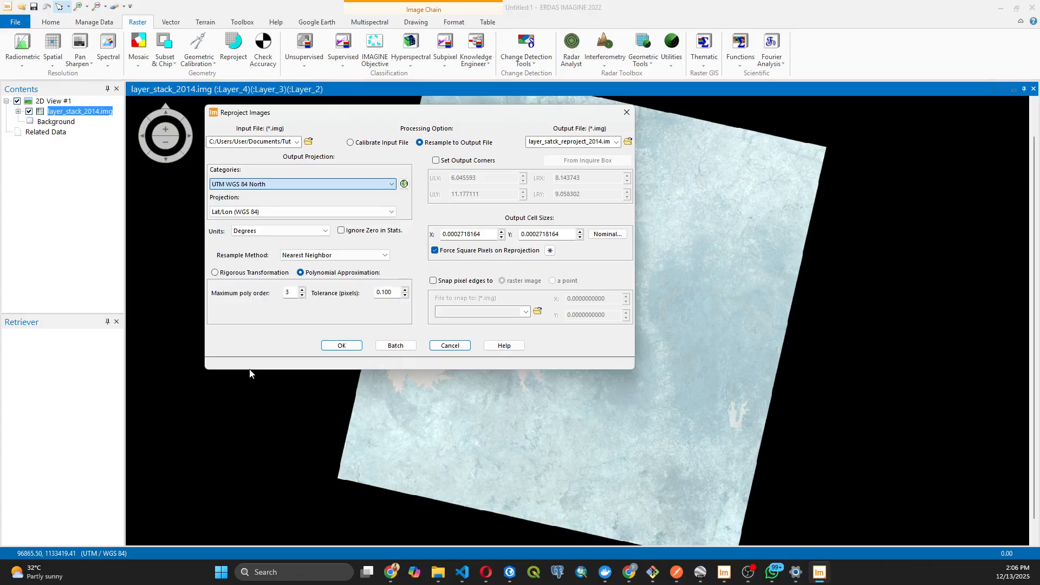
pyautogui.click(373, 213)
pyautogui.scroll(-9, 341, 292)
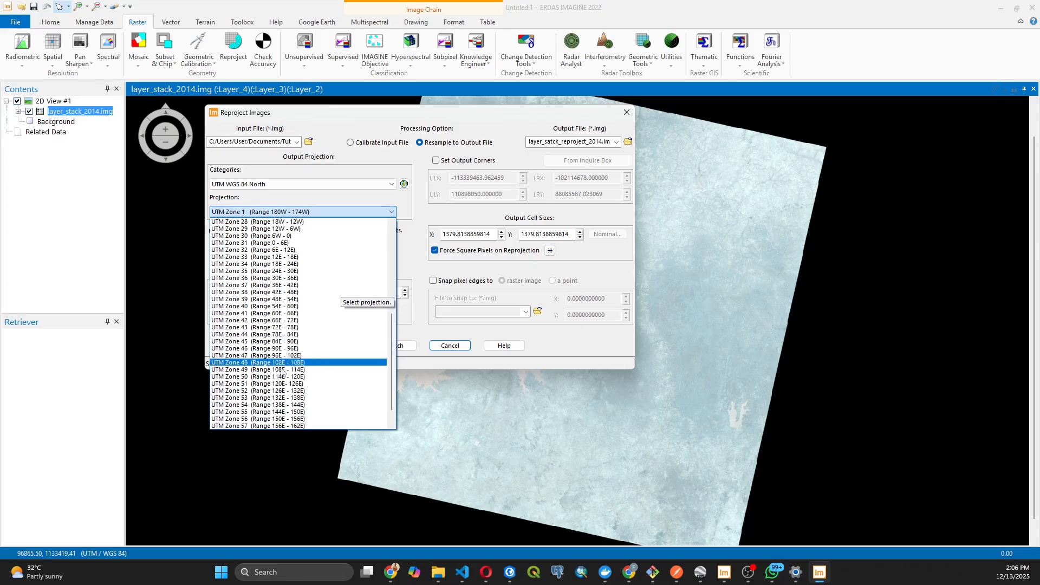
pyautogui.click(256, 251)
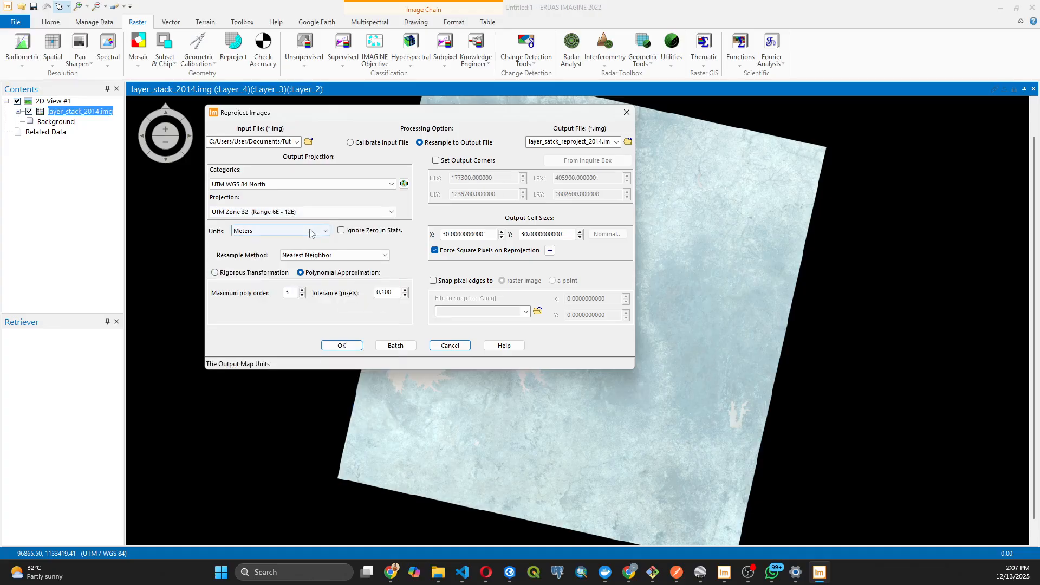
# Run the reprojection with Nearest Neighbor resampling, and close the process list once the job is done.
pyautogui.click(333, 258)
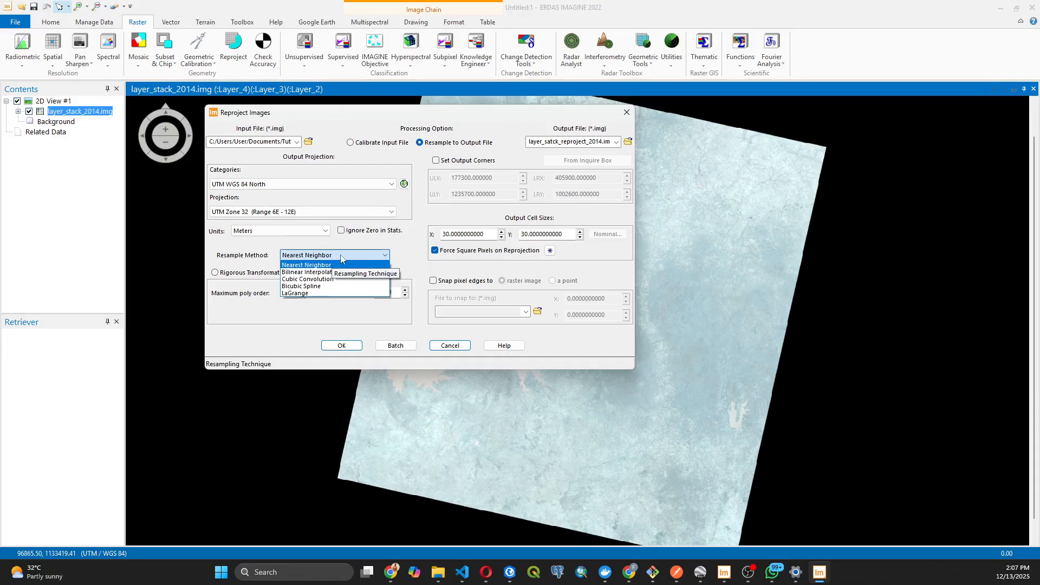
pyautogui.click(340, 257)
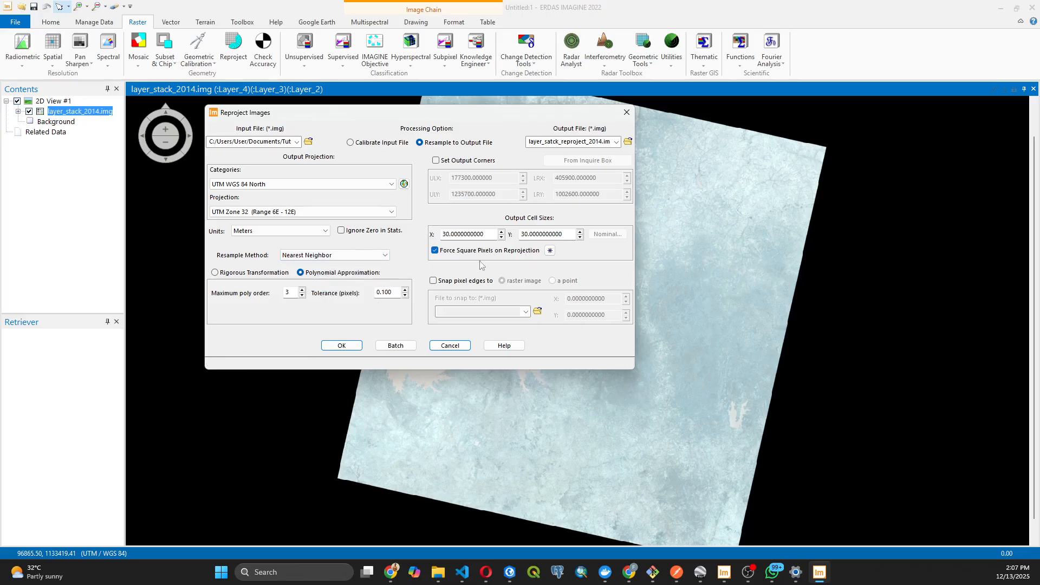
pyautogui.click(355, 347)
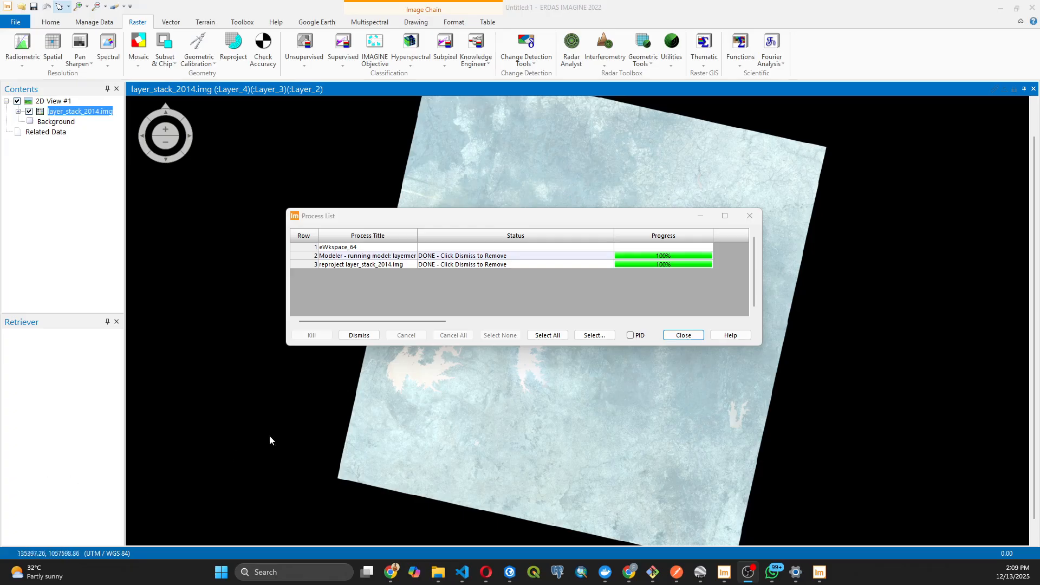
pyautogui.click(683, 335)
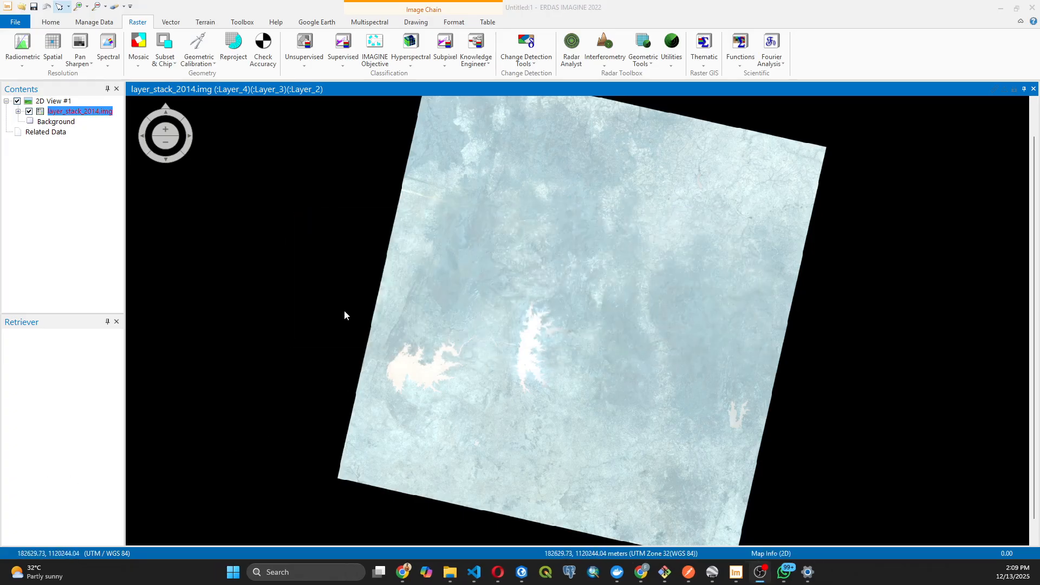
# Add the raster layer layer_satck_reproject_2014.img from the Tutorial folder to the 2D view.
pyautogui.rightClick(290, 243)
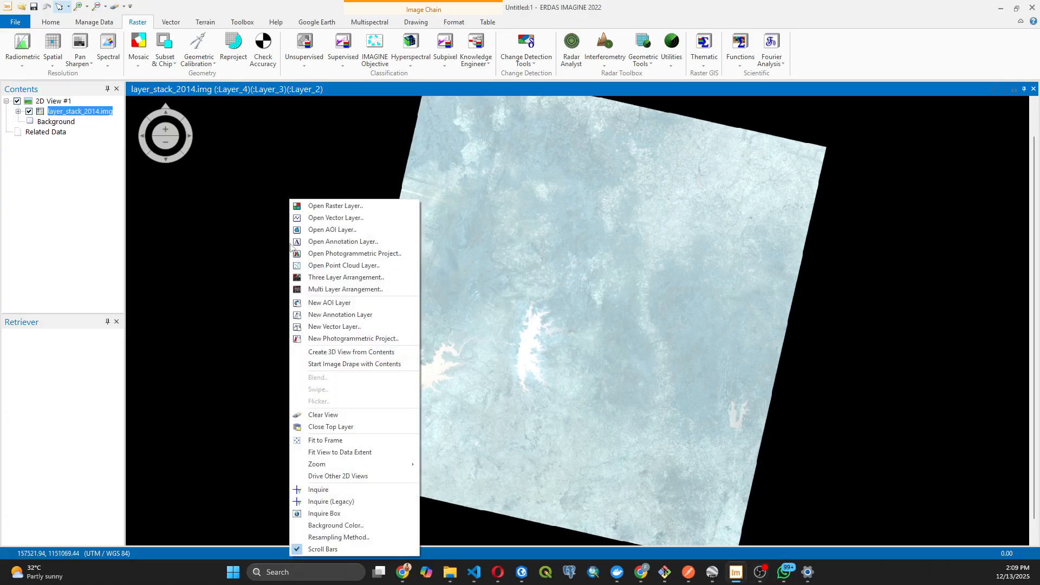
pyautogui.click(326, 211)
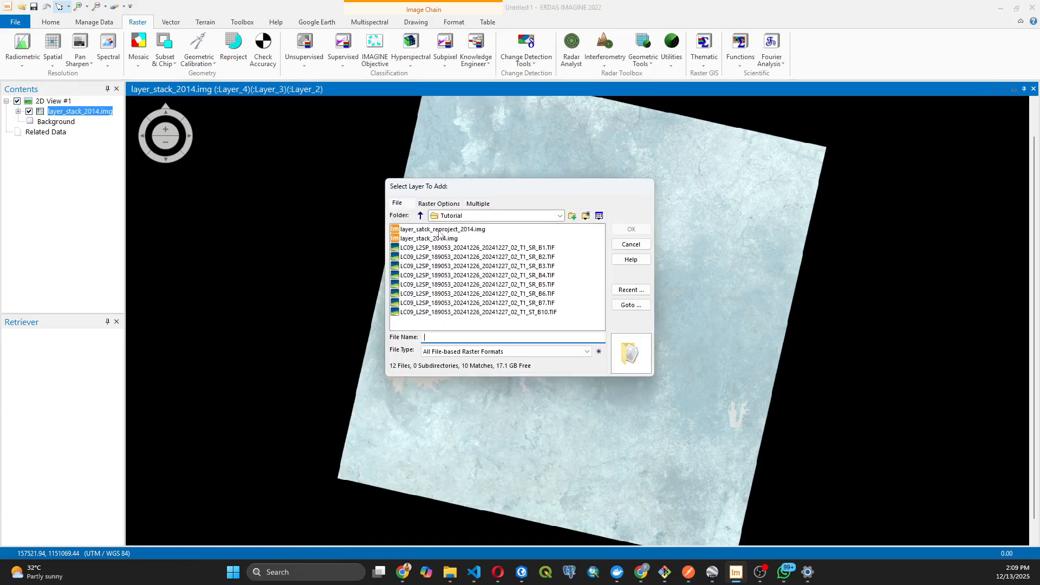
pyautogui.click(439, 231)
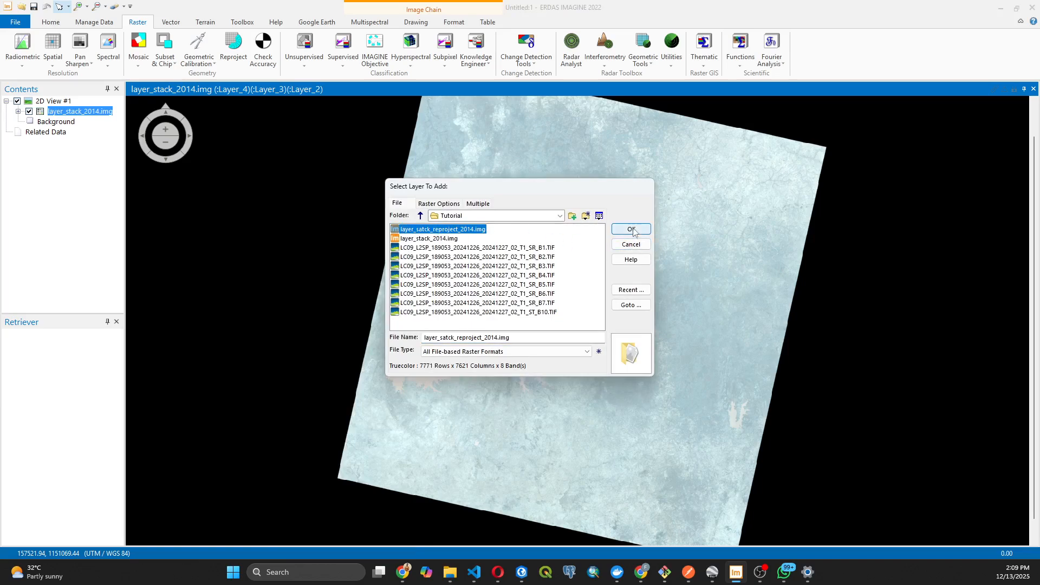
pyautogui.click(631, 230)
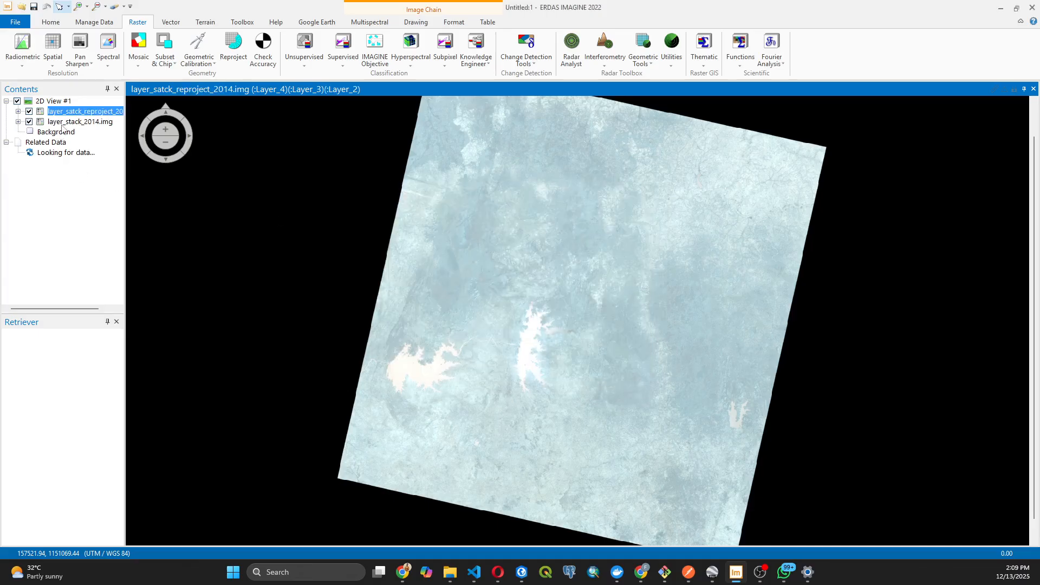
# Remove layer_stack_2014.img from the 2D view and fit the reprojected layer to the window.
pyautogui.rightClick(63, 126)
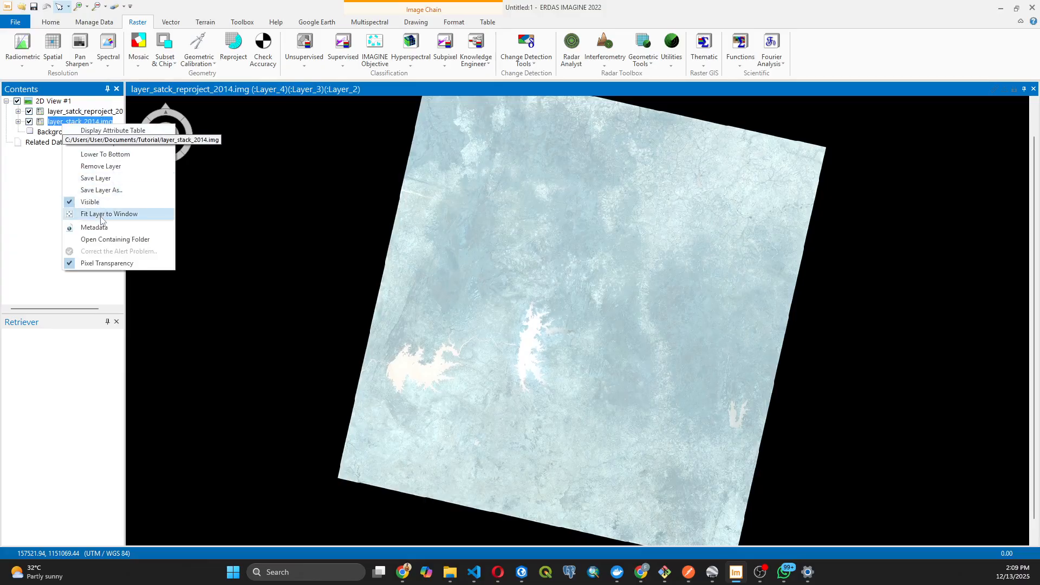
pyautogui.click(100, 167)
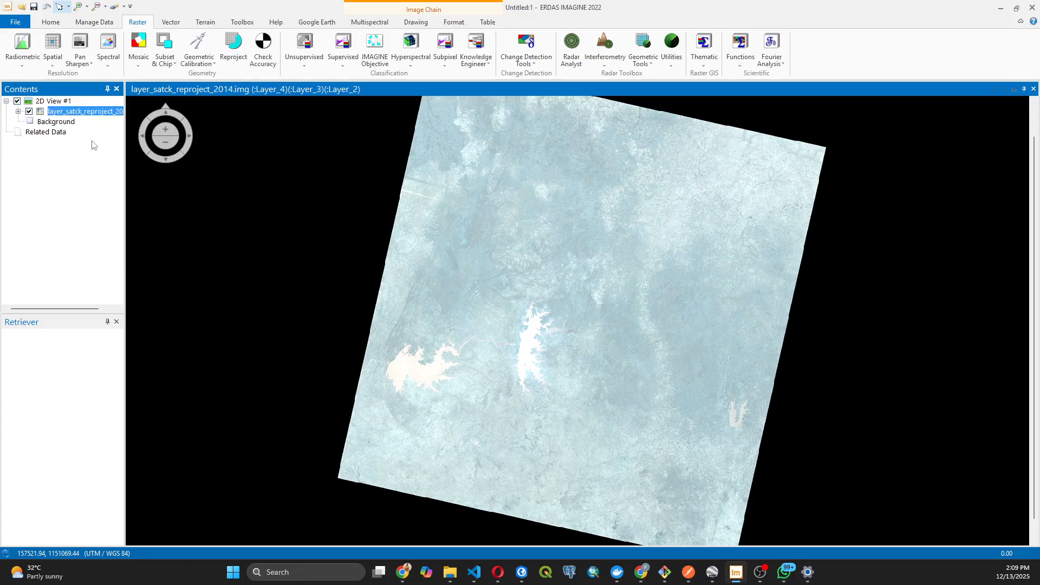
pyautogui.rightClick(77, 112)
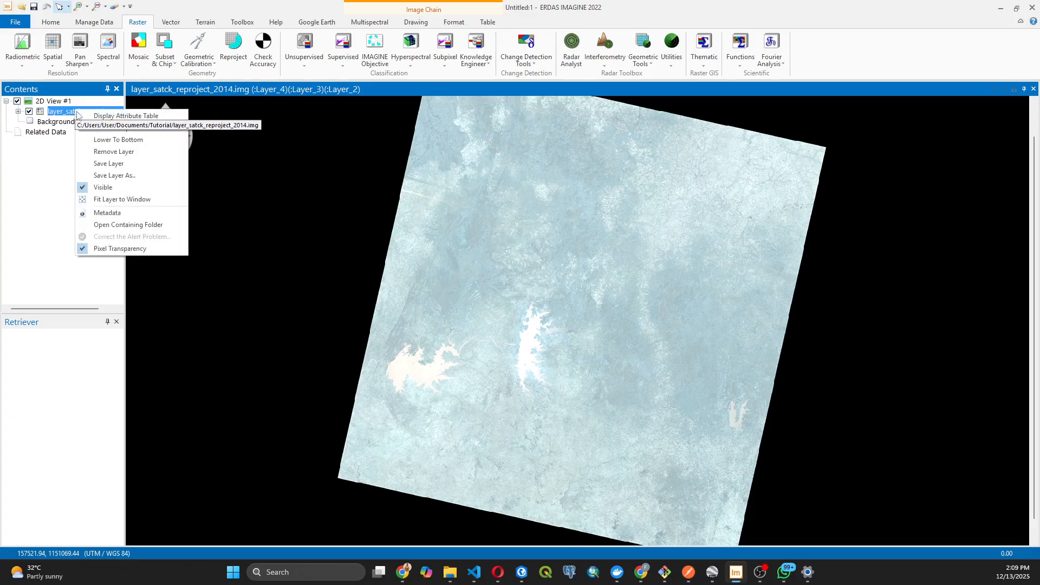
pyautogui.click(98, 200)
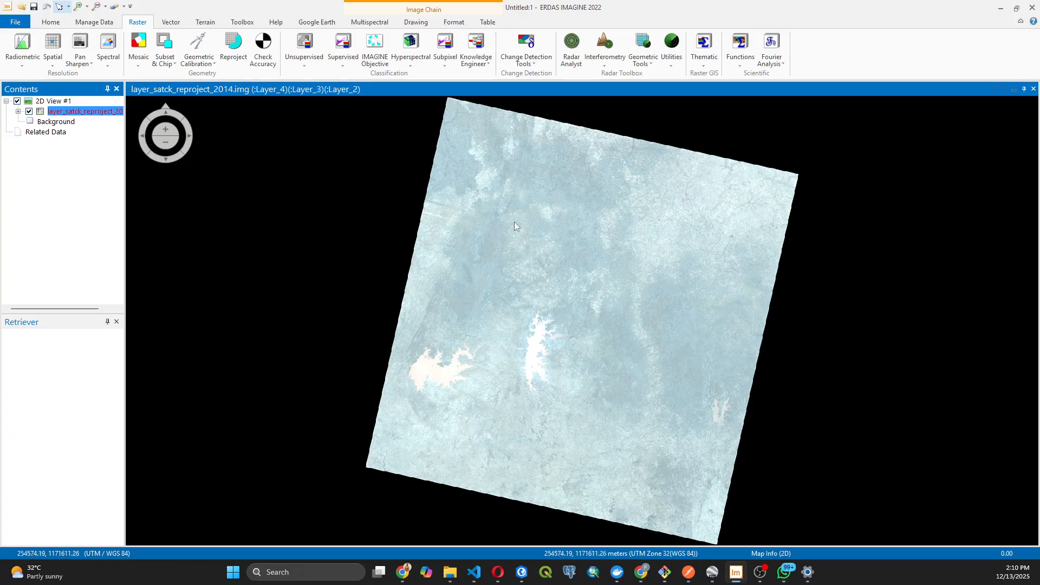
# Add the vector layer chikun_lga.shp from the Downloads\2024 folder on top of the reprojected image.
pyautogui.rightClick(379, 216)
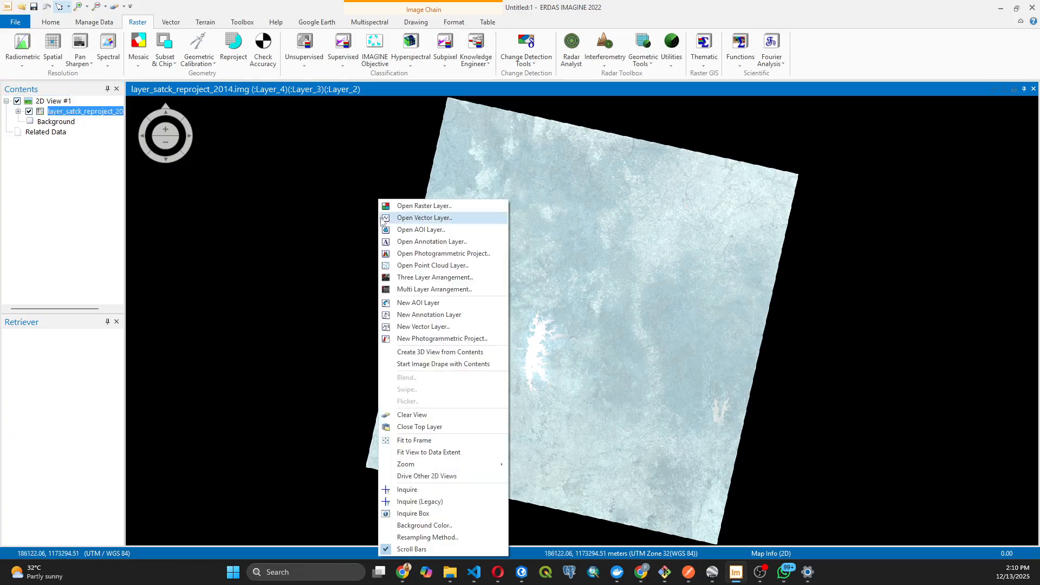
pyautogui.click(414, 218)
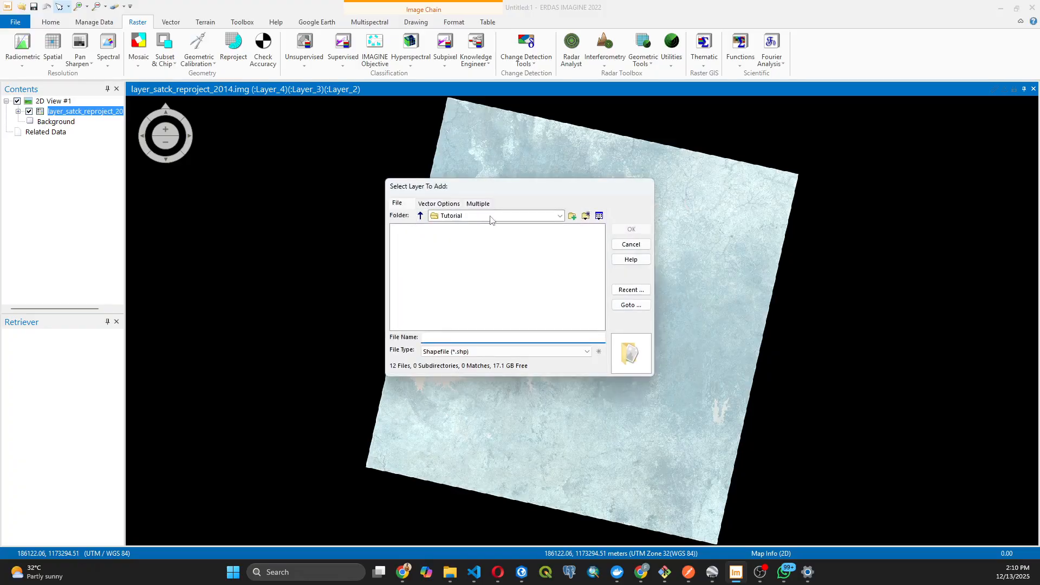
pyautogui.click(491, 217)
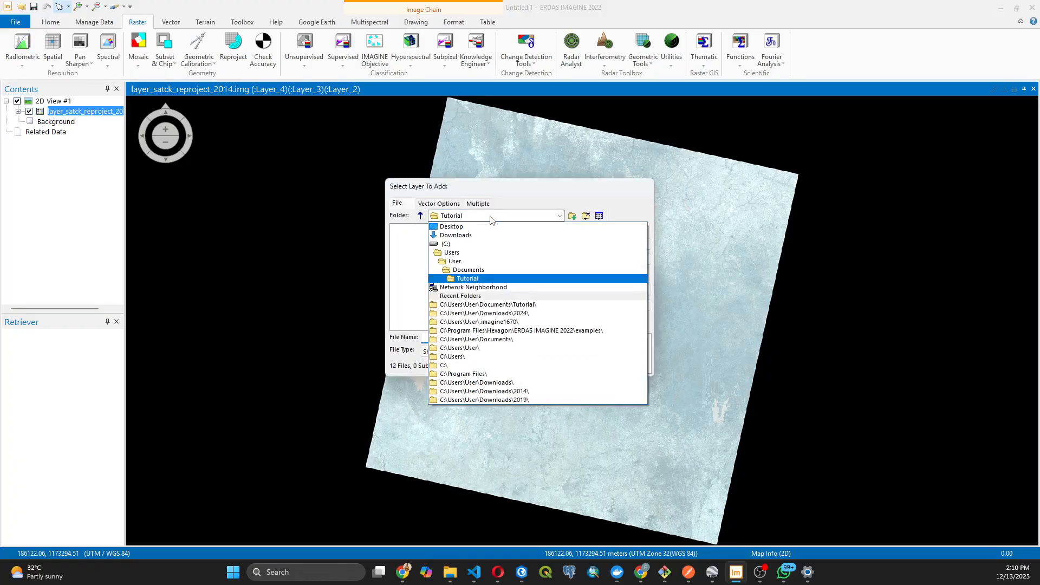
pyautogui.click(513, 314)
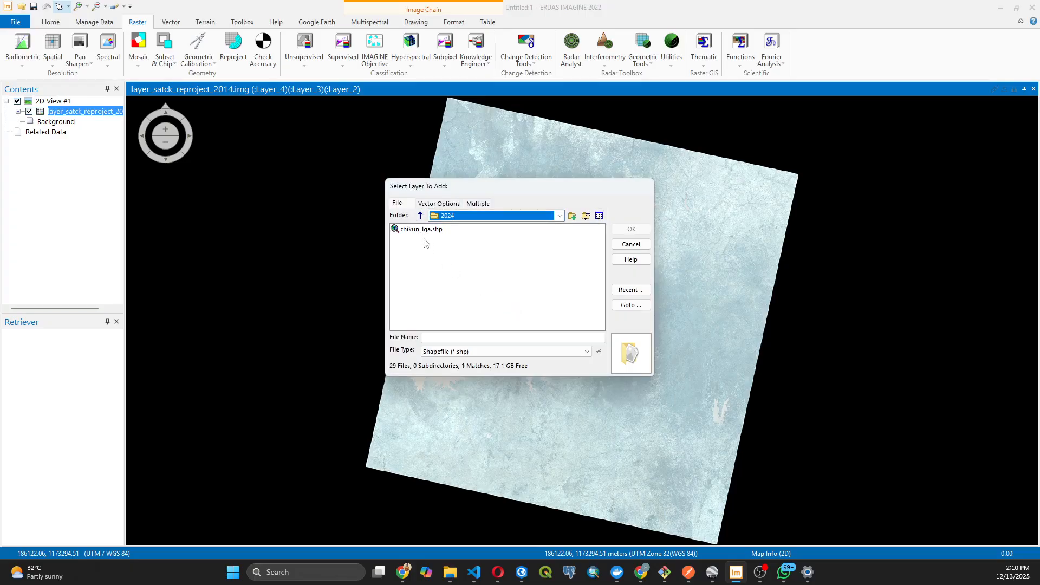
pyautogui.click(416, 231)
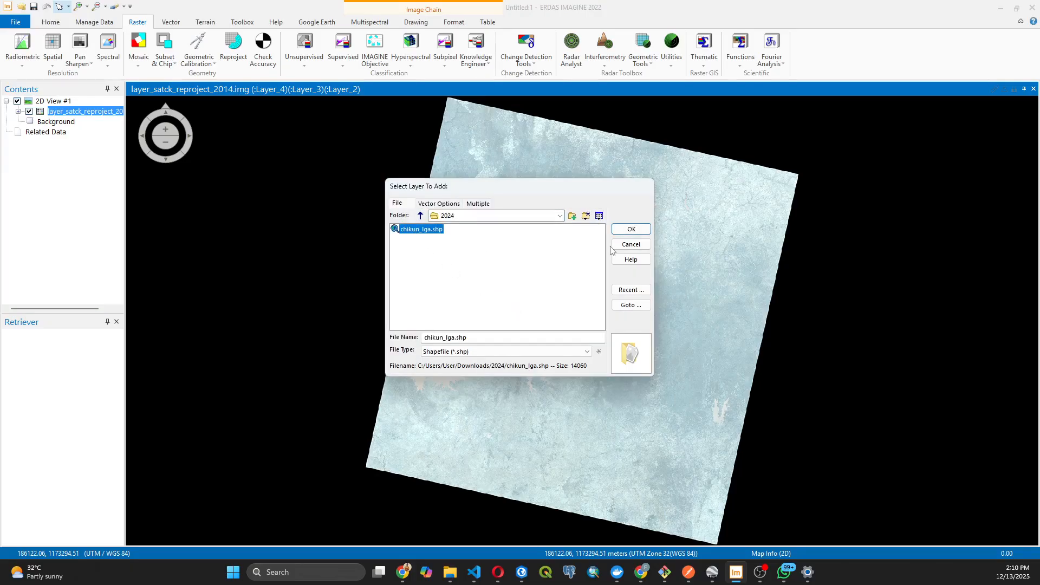
pyautogui.click(641, 231)
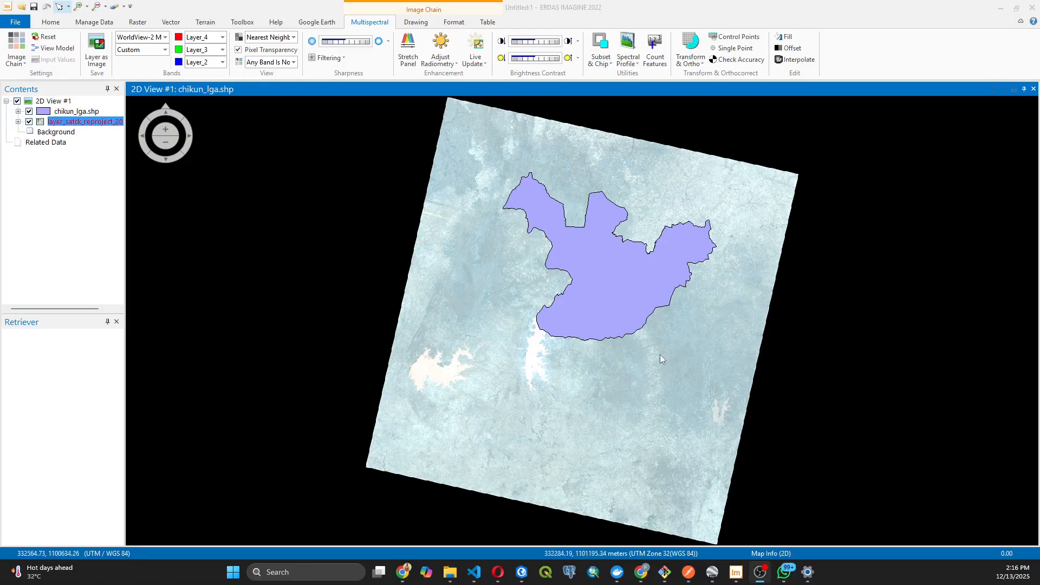
# Create an AOI layer from the chikun_lga.shp polygon and hide the shapefile layer.
pyautogui.click(601, 263)
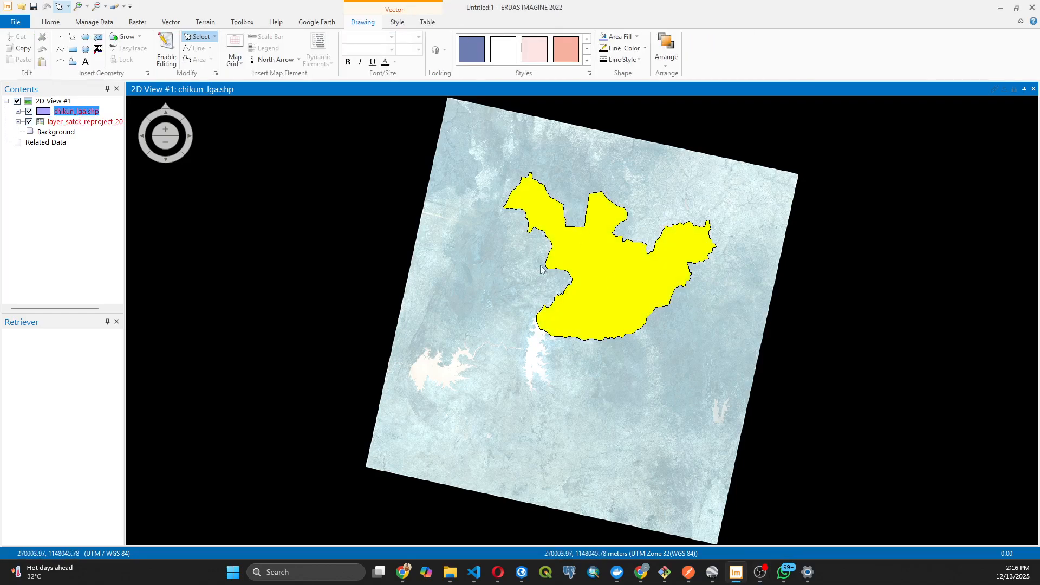
pyautogui.click(49, 23)
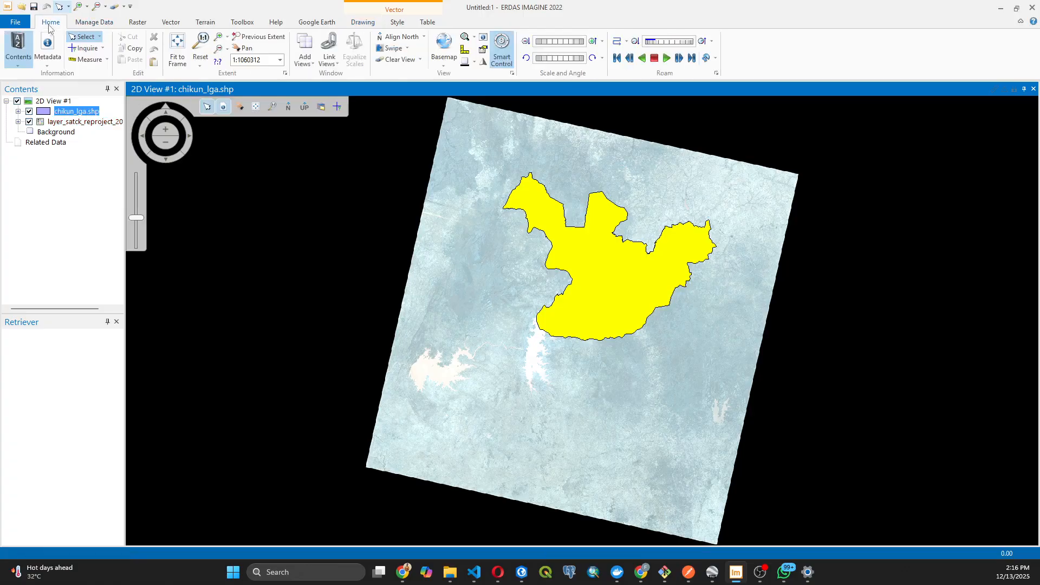
pyautogui.click(154, 64)
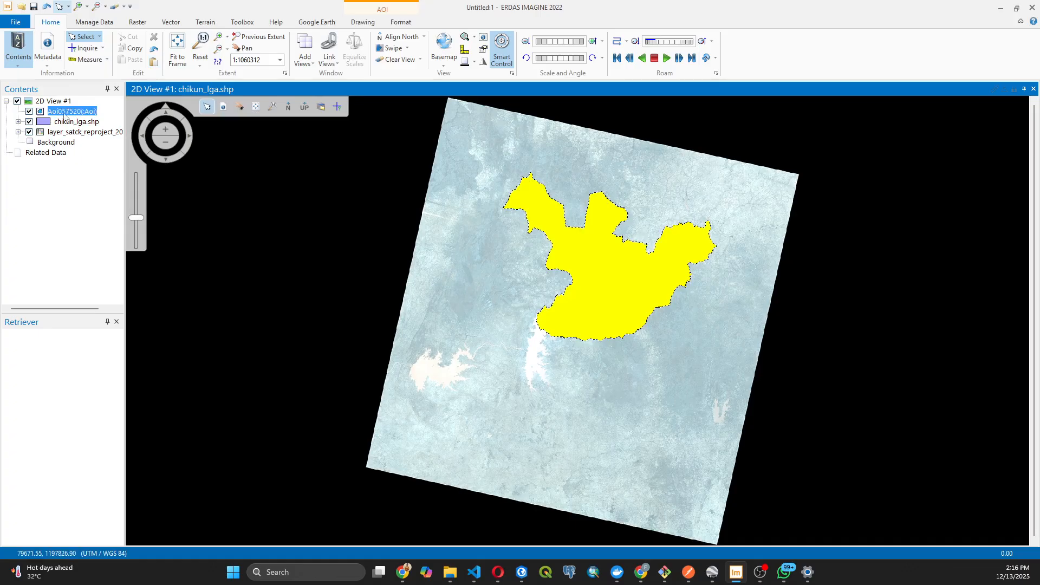
pyautogui.click(29, 122)
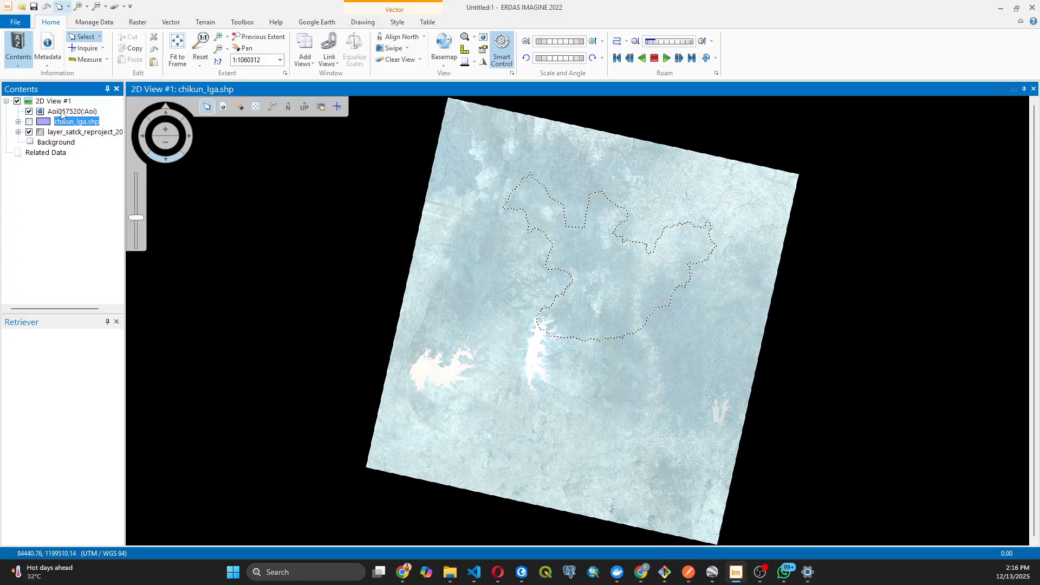
# Select the AOI outline and start Create Subset Image with layer_satck_reproject_2014.img as the input file.
pyautogui.click(571, 245)
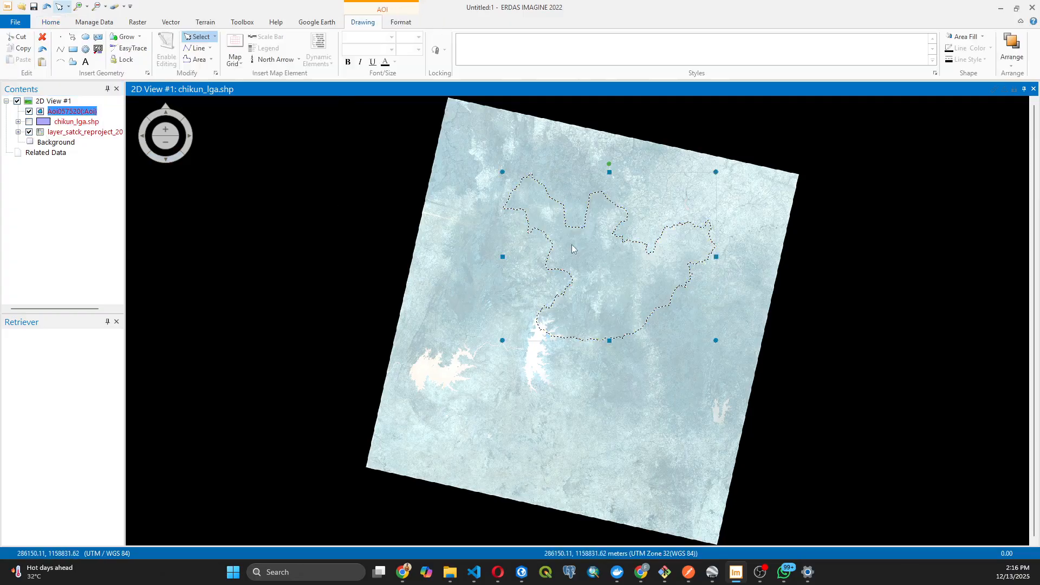
pyautogui.click(139, 22)
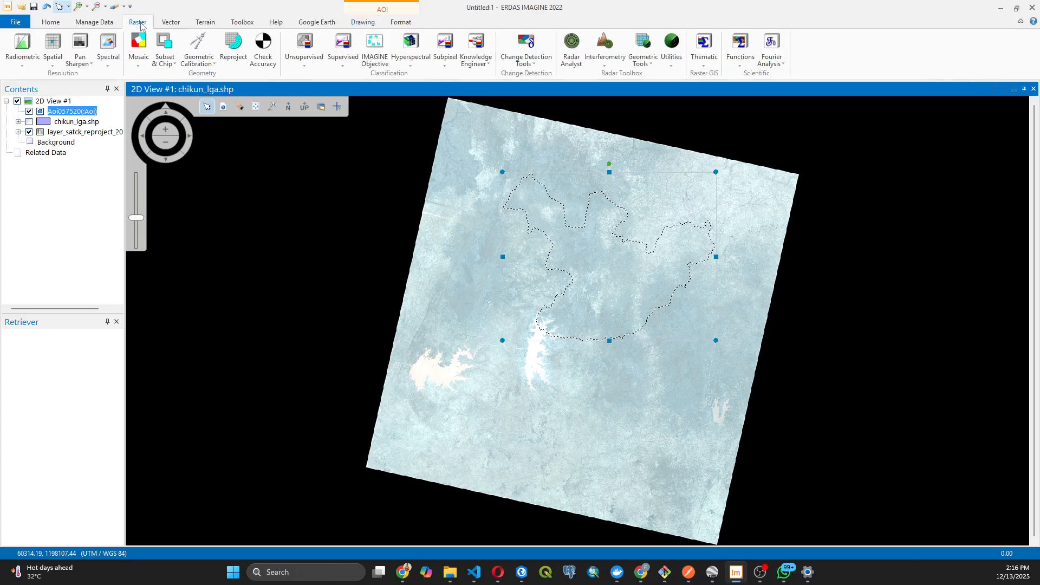
pyautogui.click(168, 66)
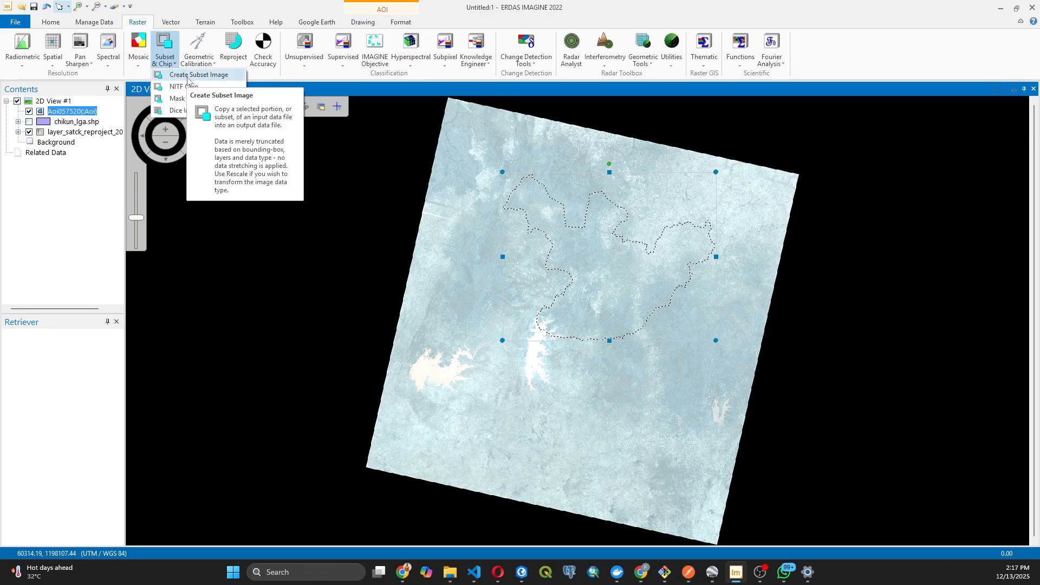
pyautogui.click(170, 63)
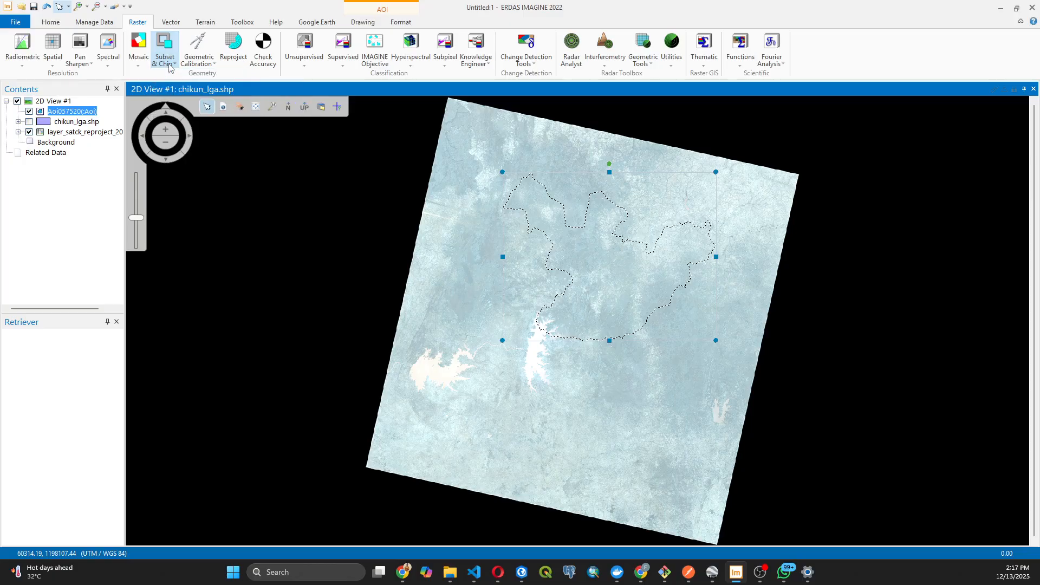
pyautogui.click(170, 62)
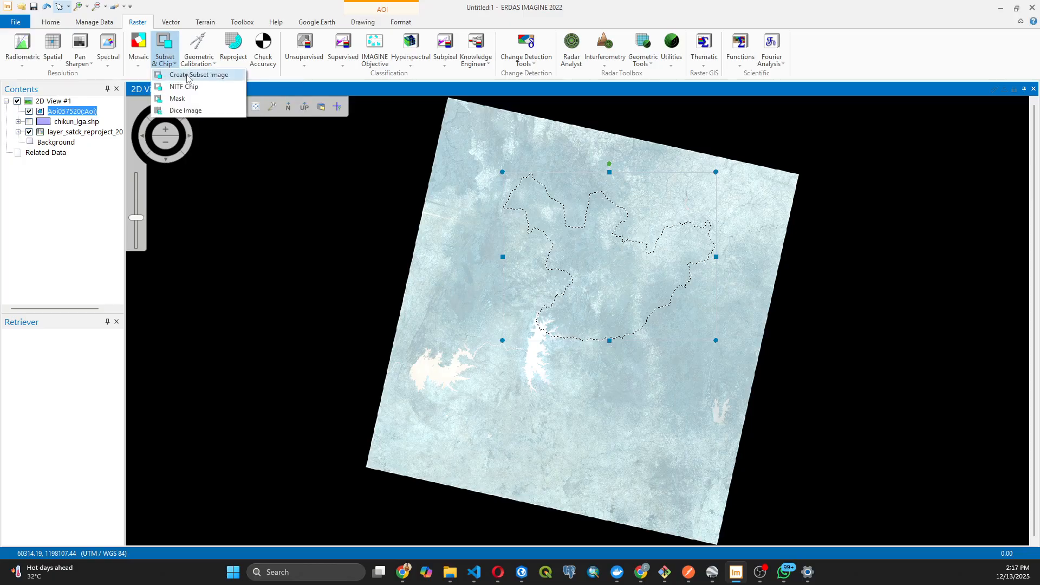
pyautogui.click(187, 76)
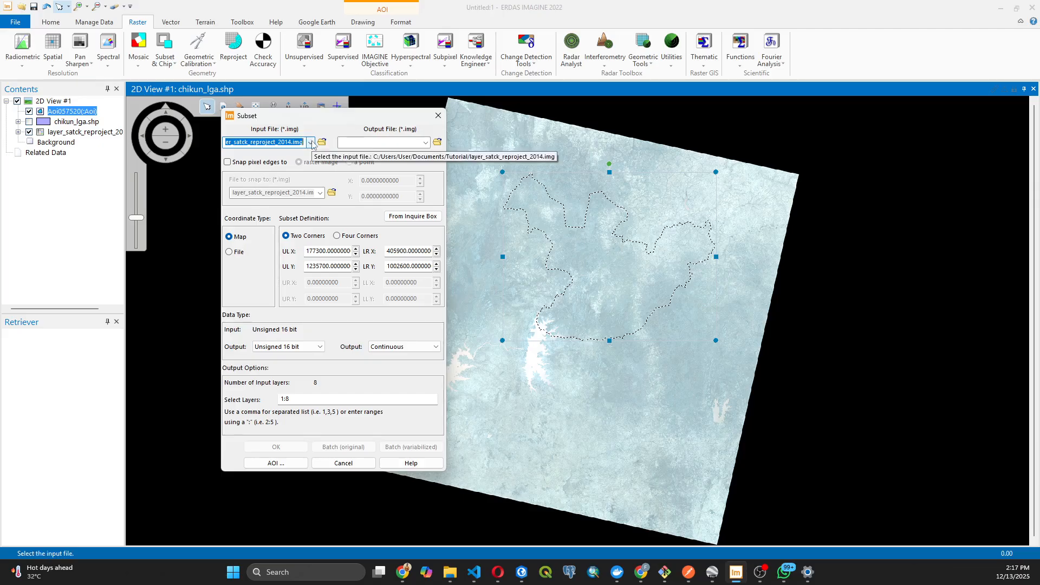
pyautogui.click(310, 143)
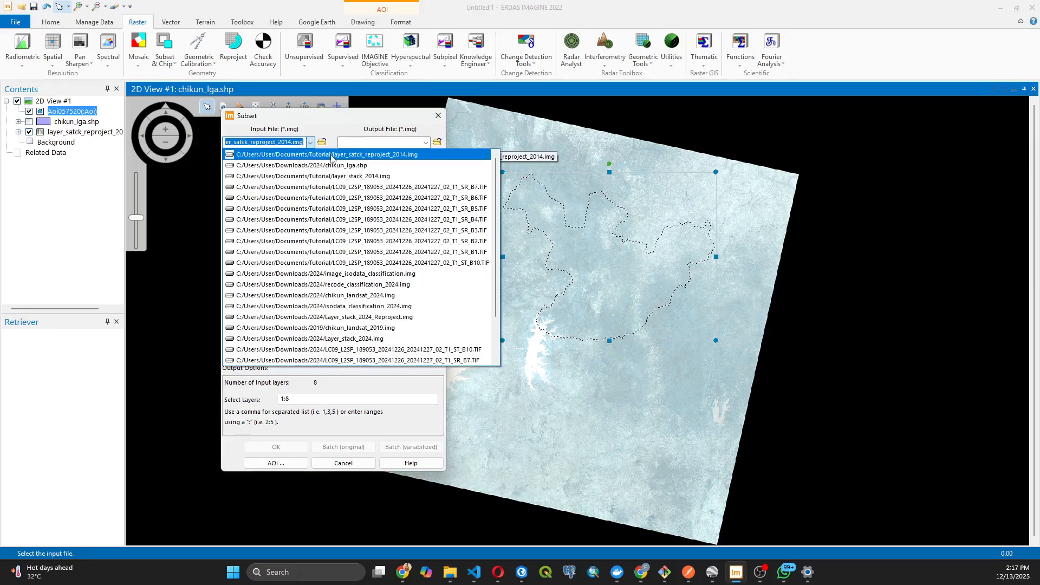
pyautogui.click(331, 158)
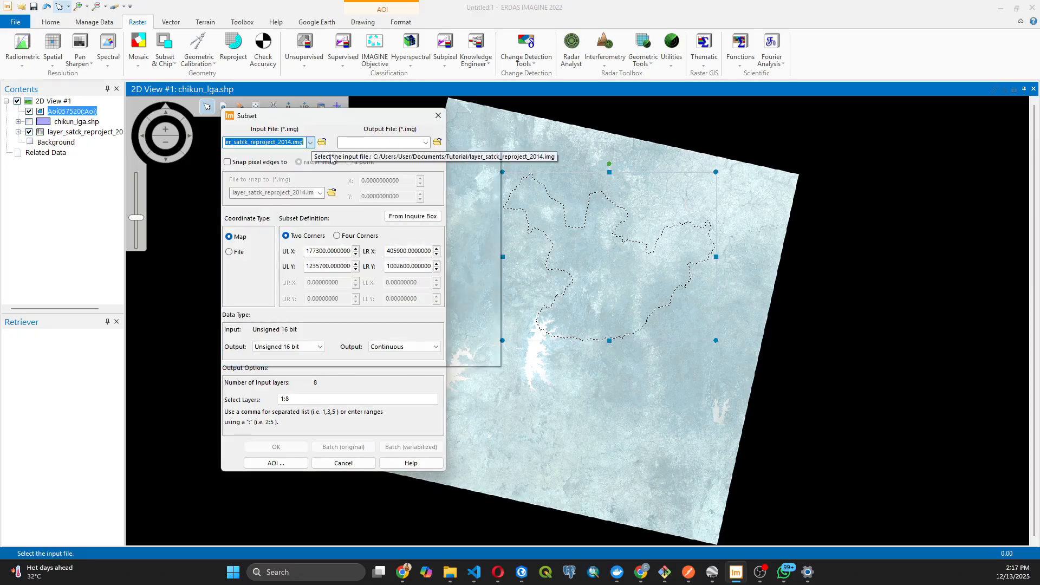
# Set the subset's output to an IMAGINE image named chikun_2014 in the Tutorial folder.
pyautogui.click(437, 142)
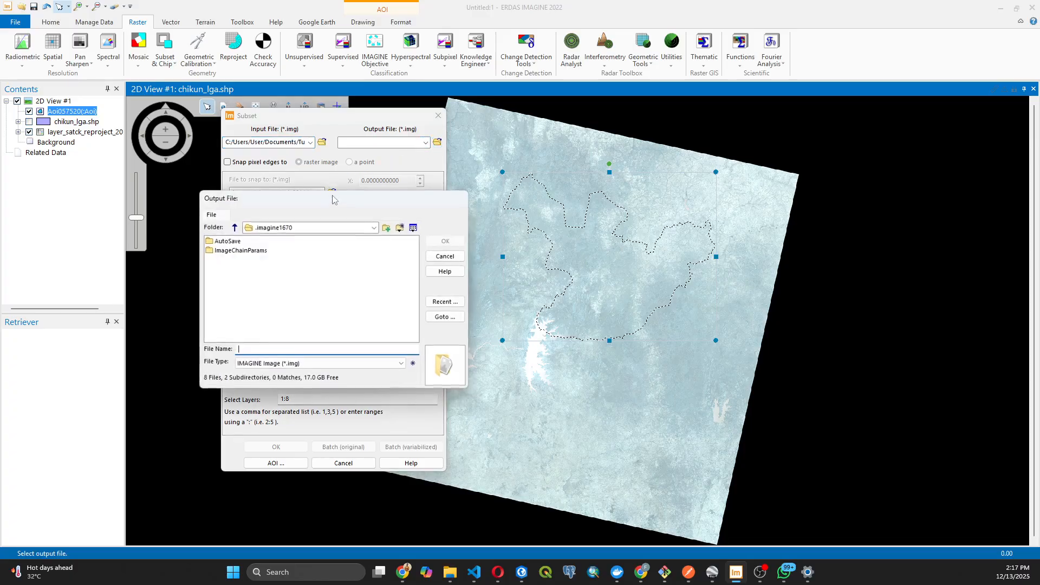
pyautogui.click(306, 229)
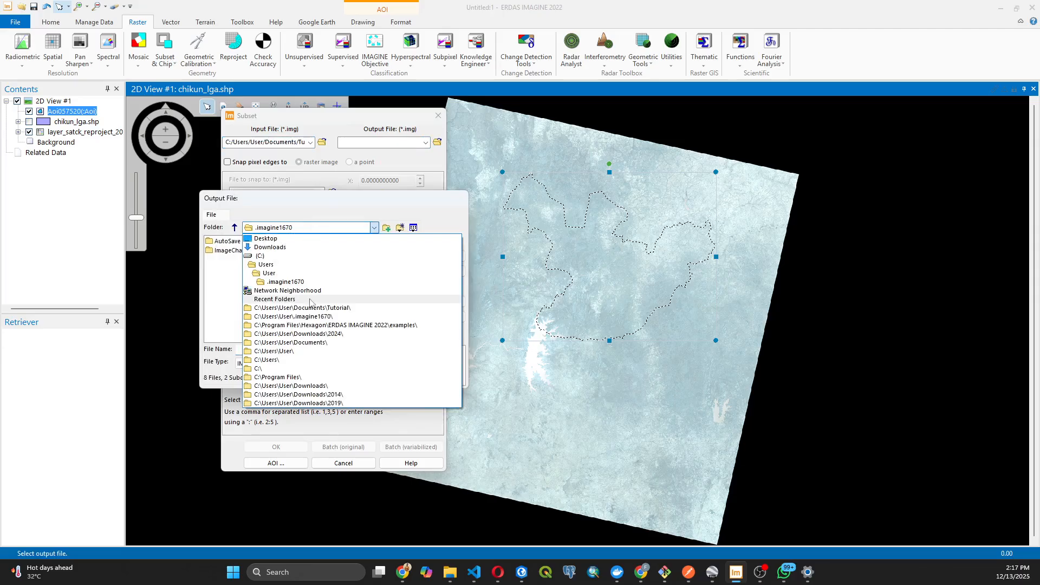
pyautogui.click(307, 307)
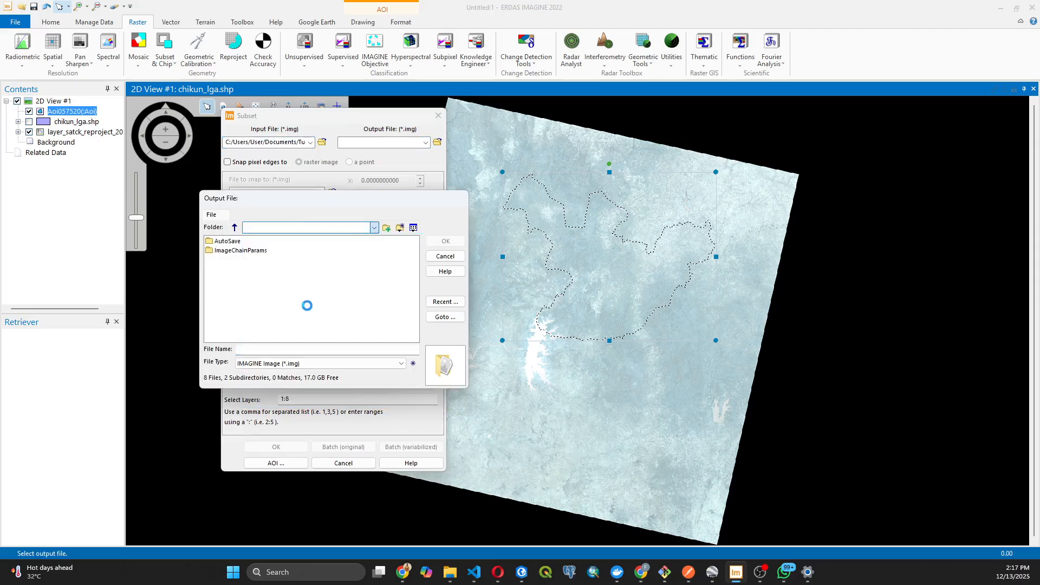
pyautogui.click(273, 351)
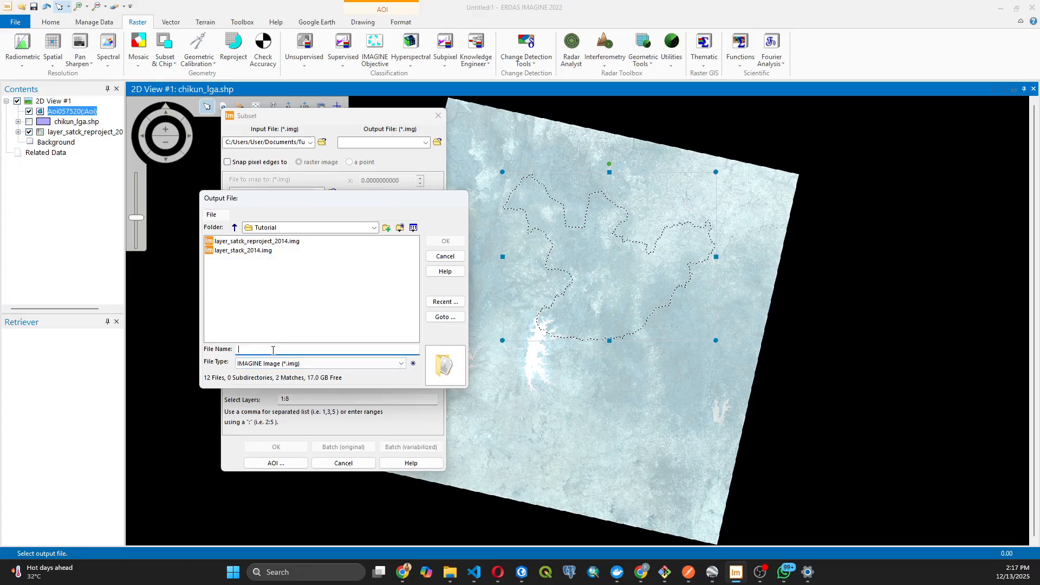
pyautogui.write('chikun_2014')
pyautogui.click(446, 241)
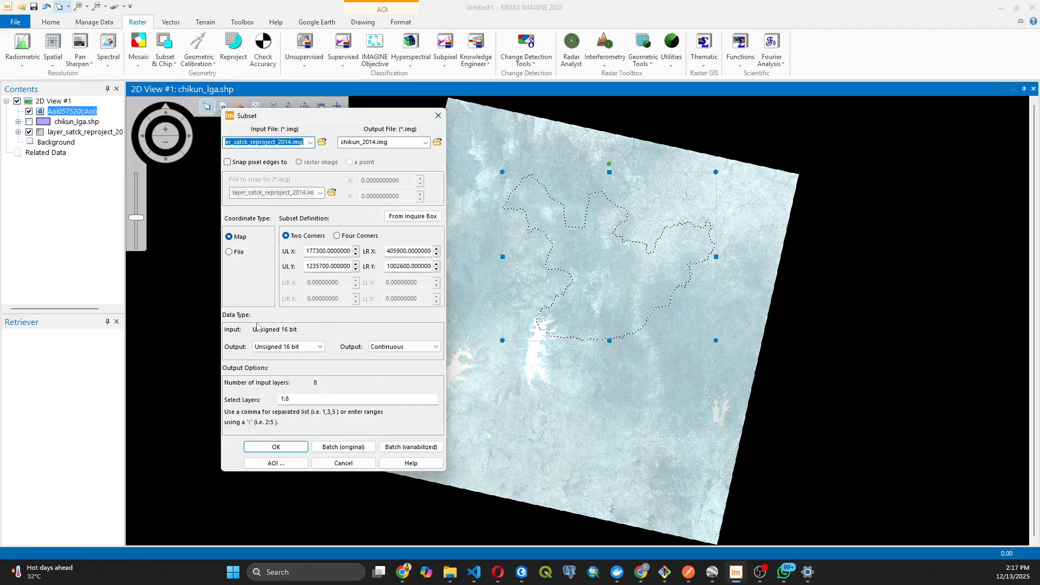
# Use the AOI from the viewer as the subset boundary, run the subset and close the process list.
pyautogui.click(276, 463)
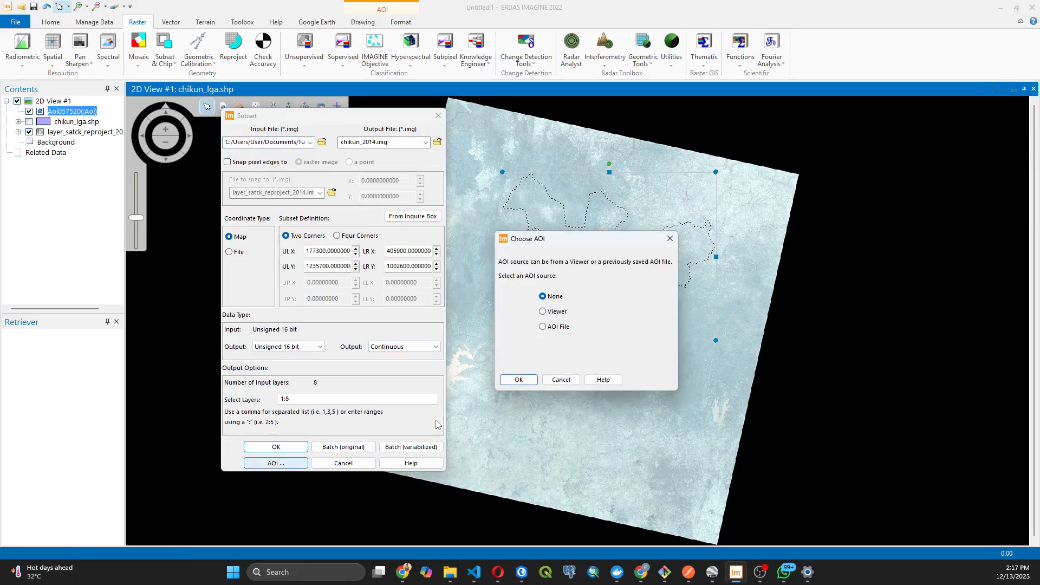
pyautogui.click(555, 314)
pyautogui.click(528, 381)
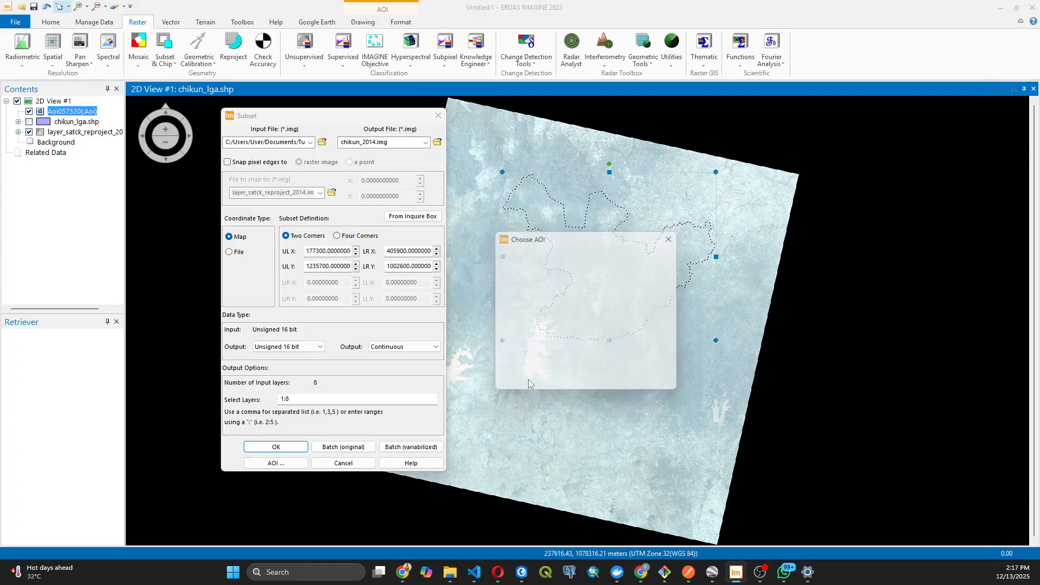
pyautogui.click(277, 448)
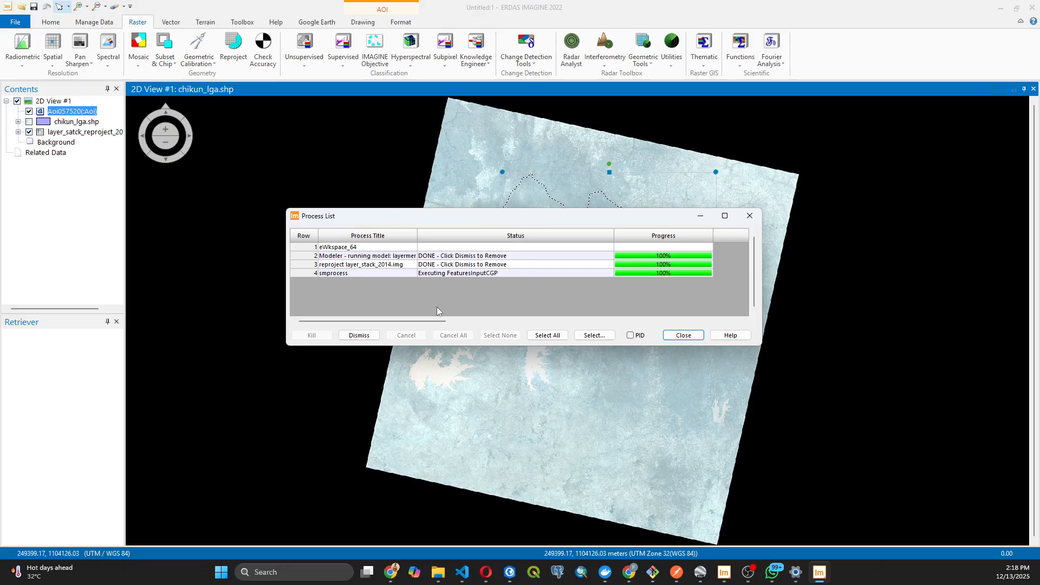
pyautogui.click(675, 336)
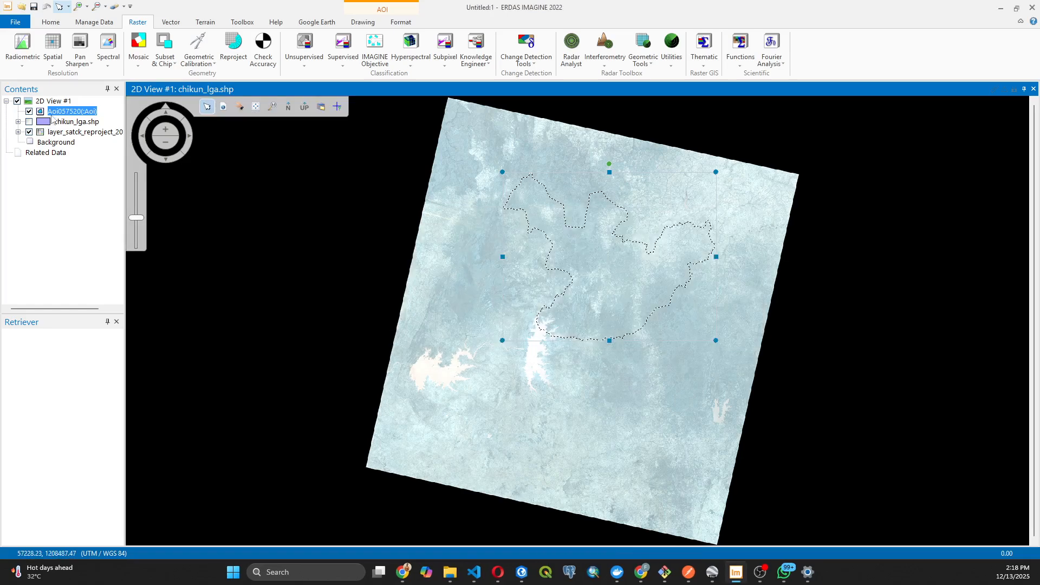
# Add the raster layer chikun_2014.img from the Documents\Tutorial folder to the 2D view.
pyautogui.rightClick(468, 244)
pyautogui.click(494, 207)
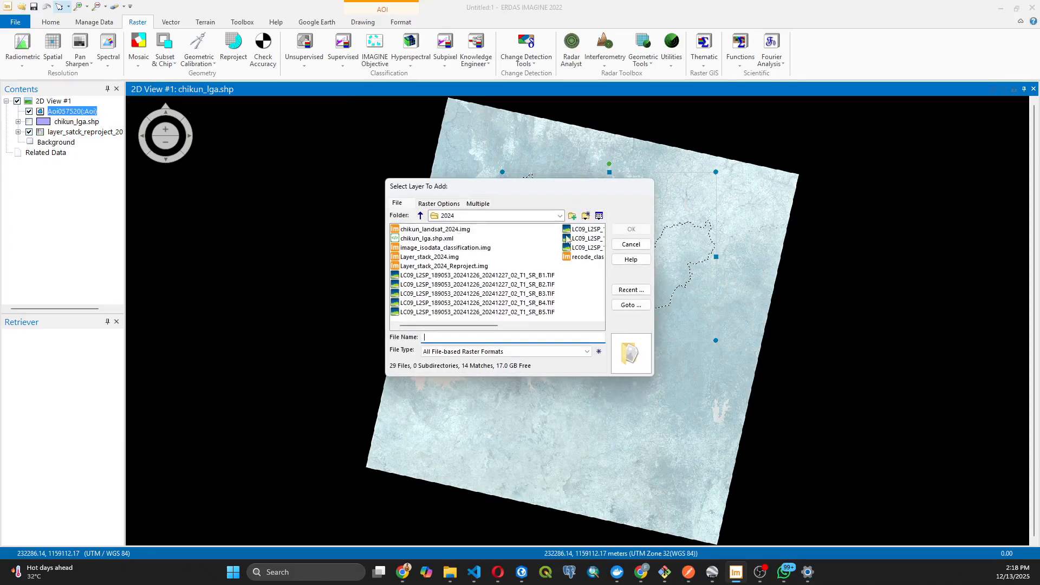
pyautogui.click(503, 216)
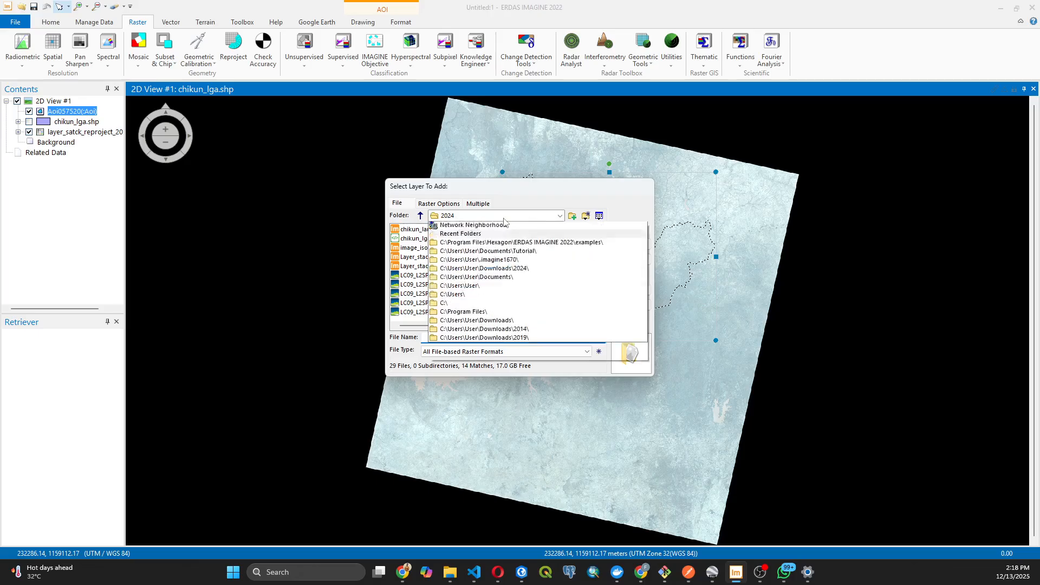
pyautogui.click(505, 313)
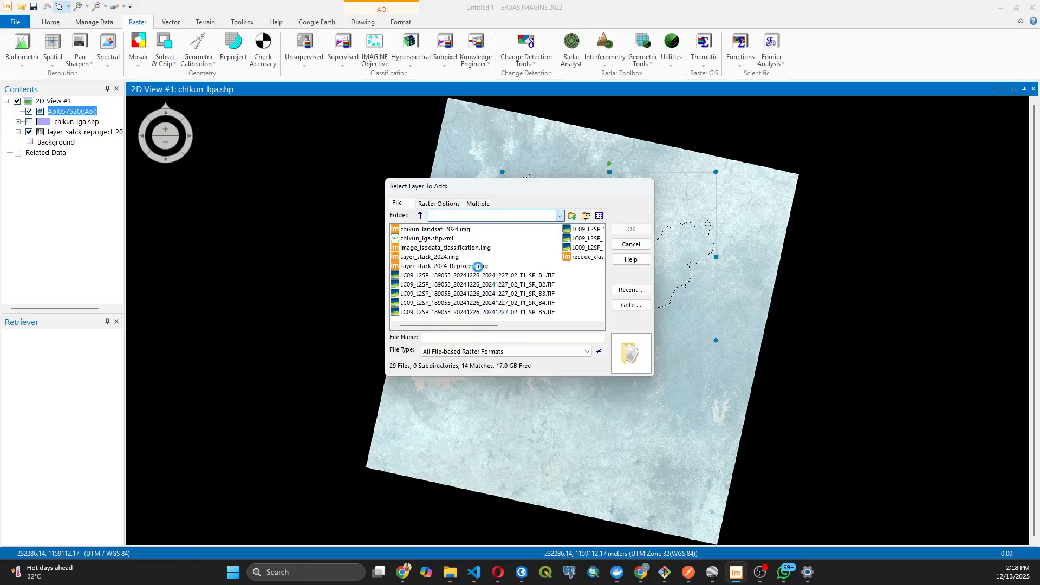
pyautogui.click(431, 229)
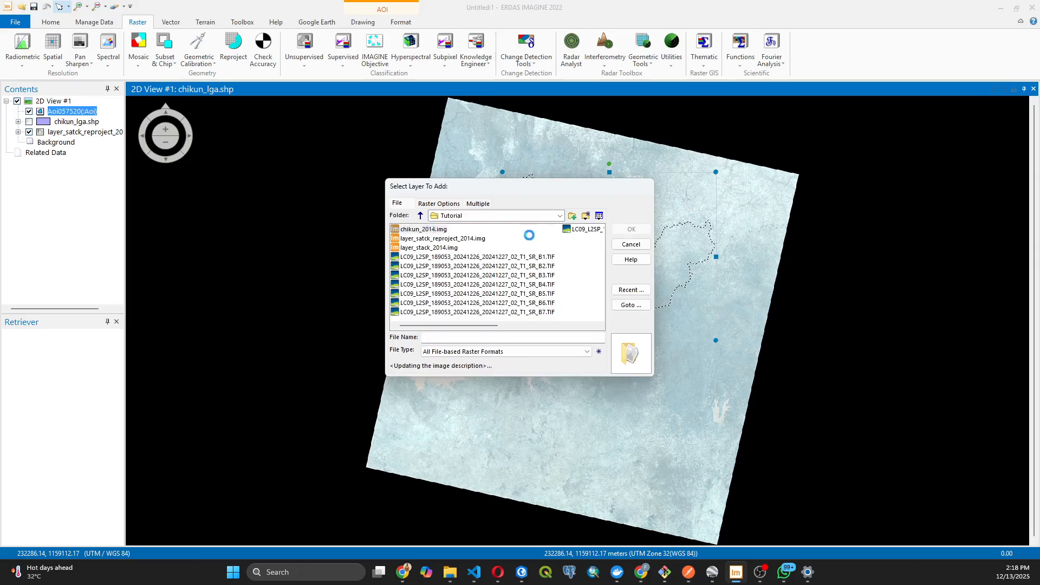
pyautogui.click(630, 229)
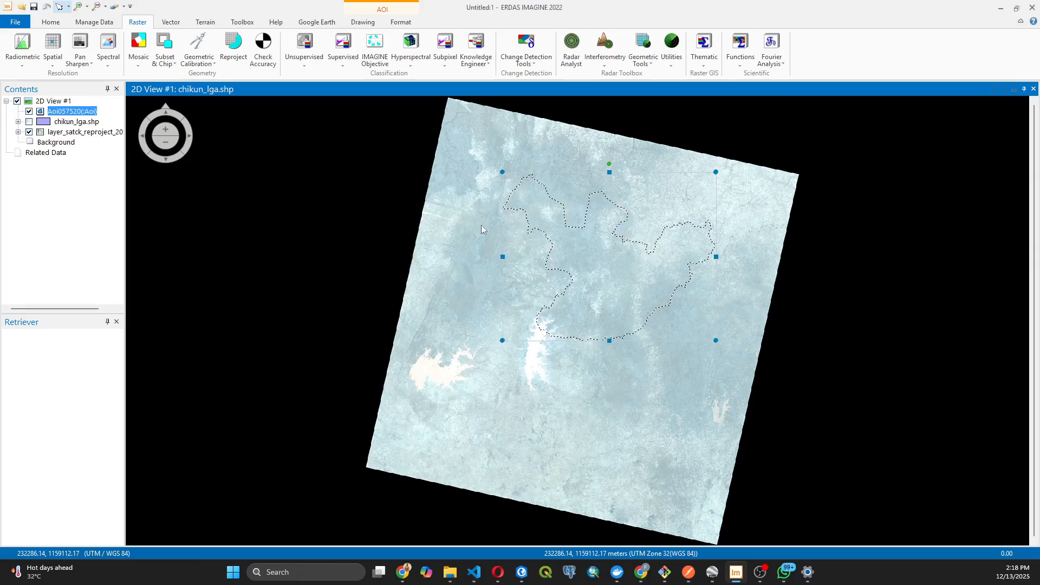
# Remove the AOI layer from the view without saving it to a file.
pyautogui.click(57, 113)
pyautogui.rightClick(56, 113)
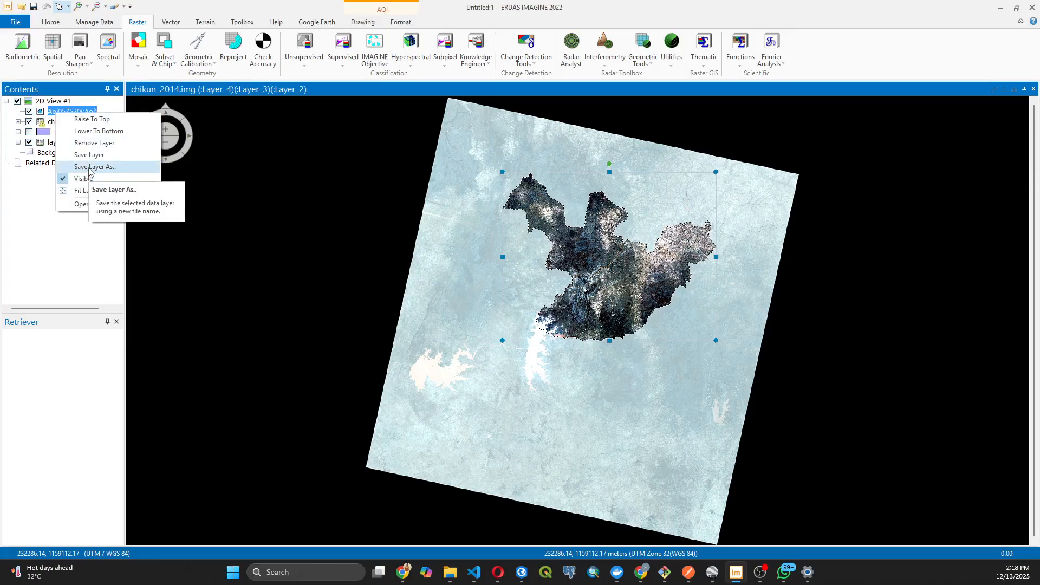
pyautogui.click(91, 144)
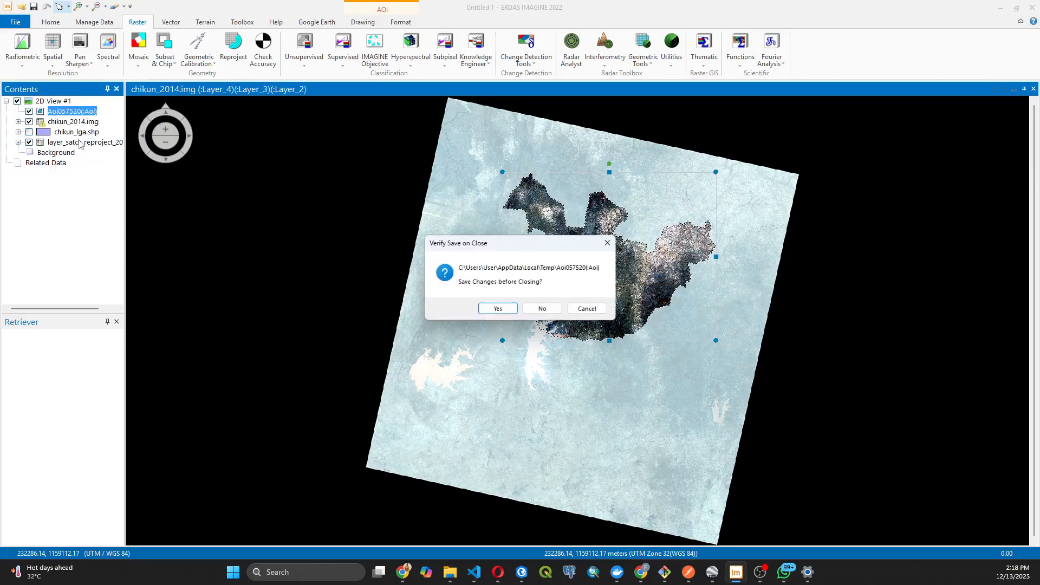
pyautogui.click(487, 311)
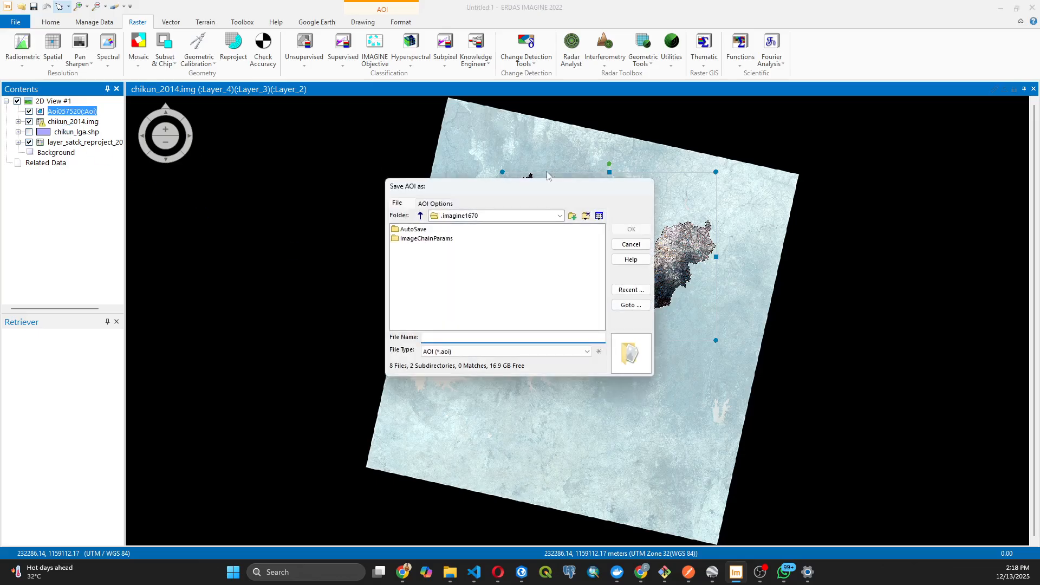
pyautogui.click(631, 244)
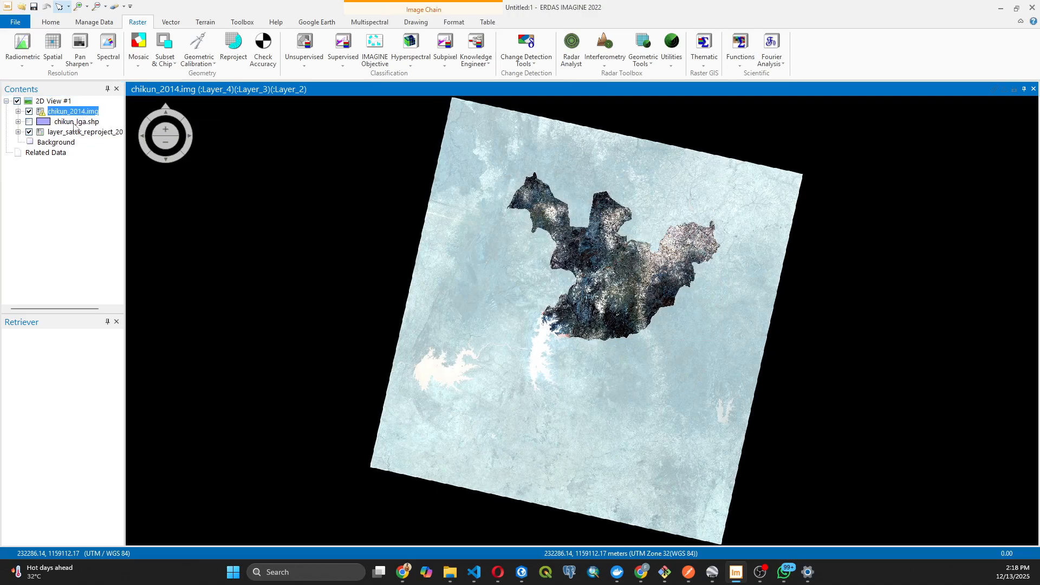
# Remove both the chikun_lga.shp and layer_satck_reproject_2014.img layers, keeping only chikun_2014.img in the view.
pyautogui.click(75, 123)
pyautogui.rightClick(75, 127)
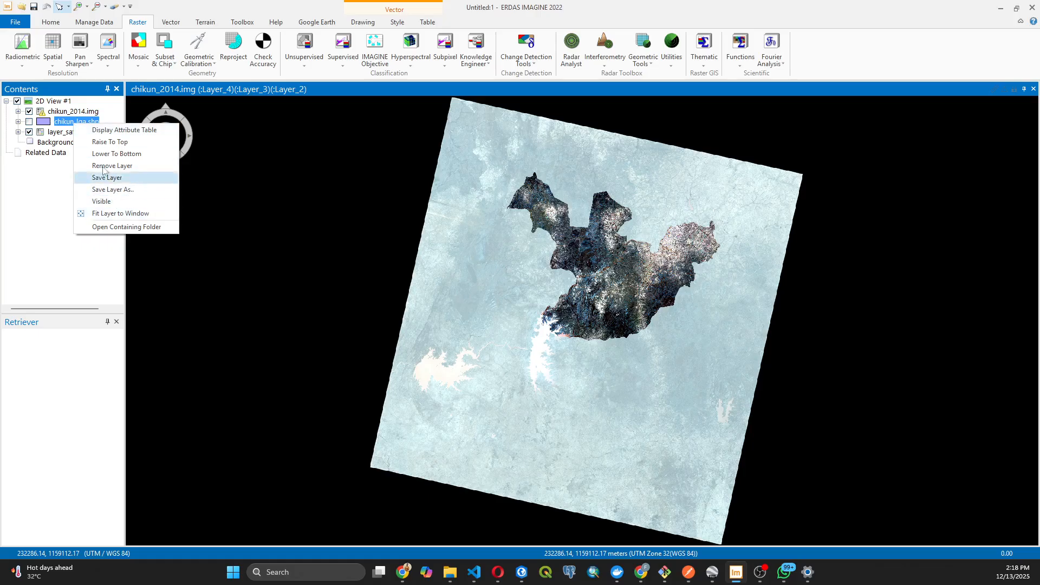
pyautogui.click(64, 133)
pyautogui.keyDown('ctrl'); pyautogui.click(67, 124); pyautogui.keyUp('ctrl')
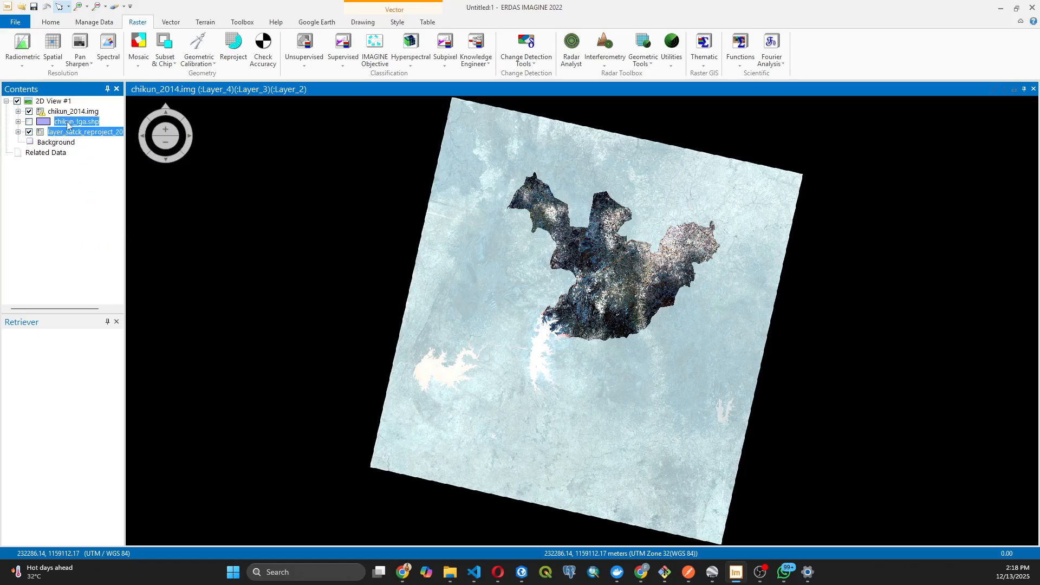
pyautogui.rightClick(68, 124)
pyautogui.click(81, 127)
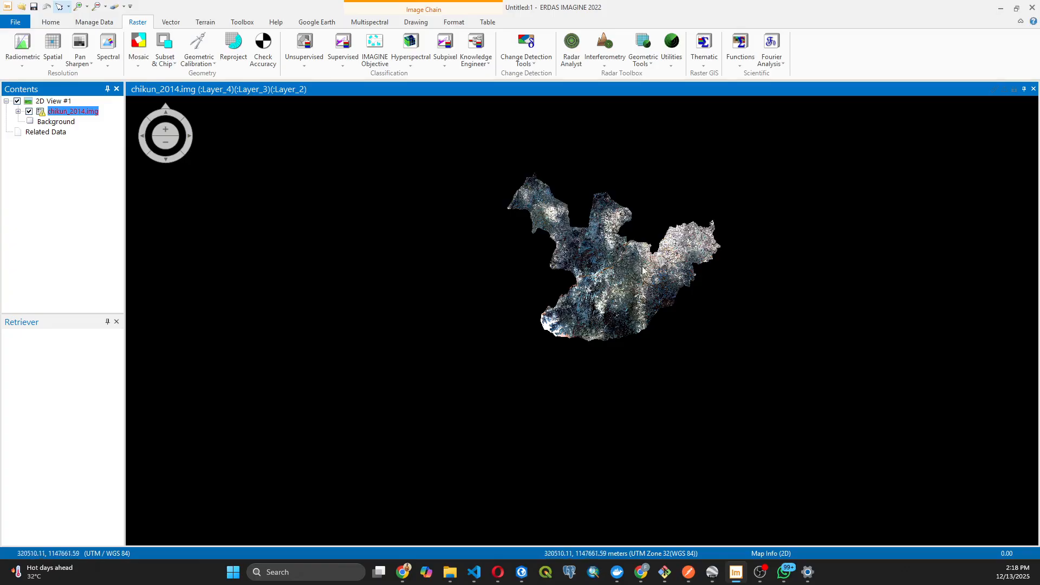
# Remove chikun_2014.img, add it again from the Tutorial folder, and fit the layer to the window.
pyautogui.rightClick(85, 114)
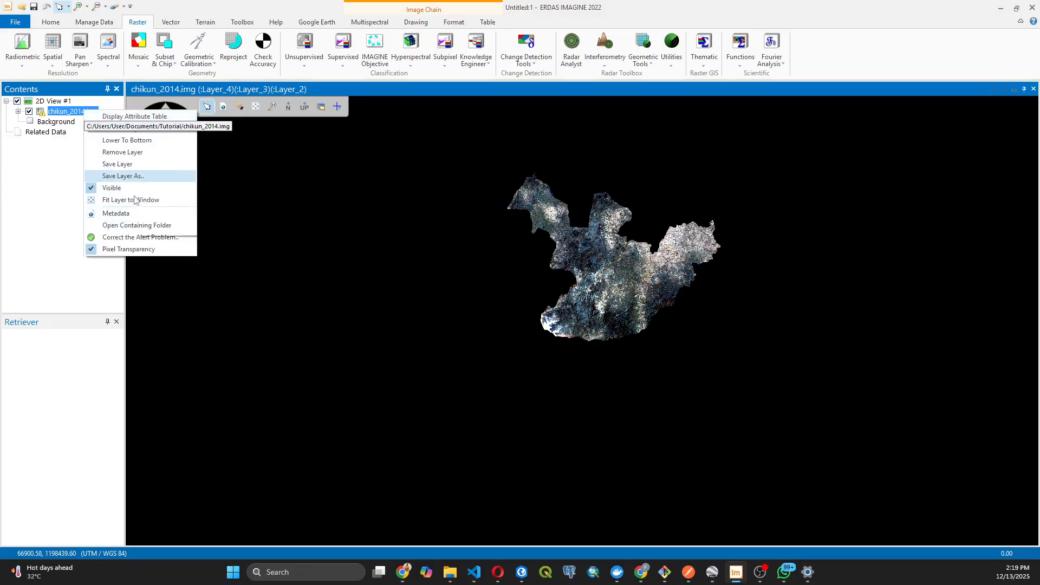
pyautogui.click(108, 153)
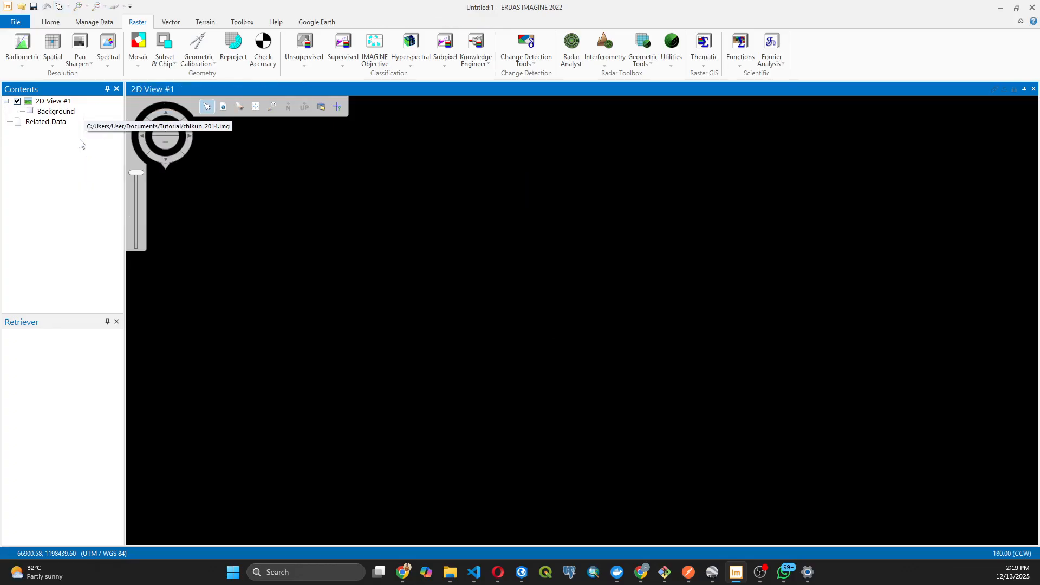
pyautogui.rightClick(327, 230)
pyautogui.click(366, 206)
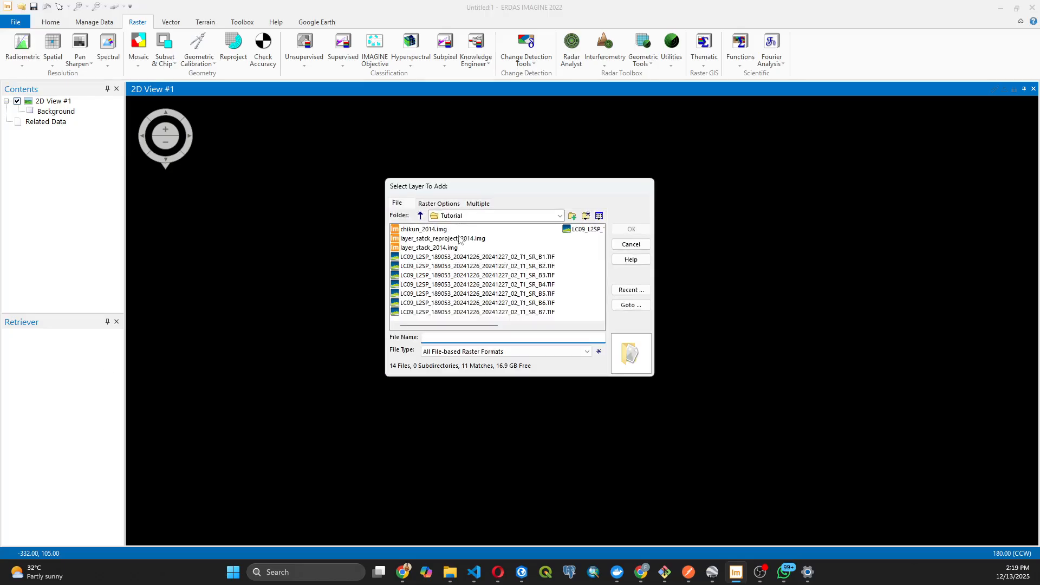
pyautogui.click(428, 229)
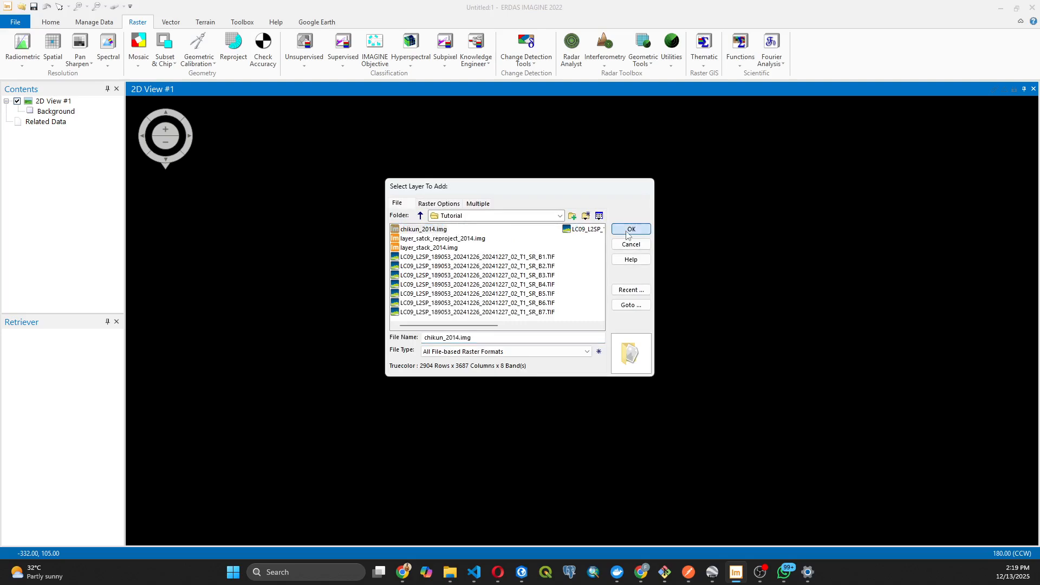
pyautogui.click(631, 229)
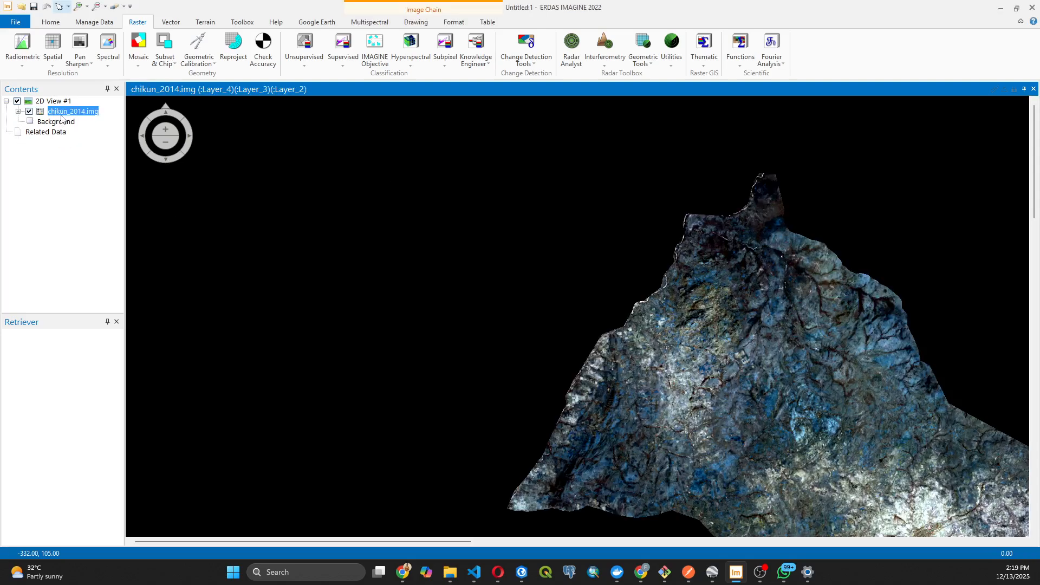
pyautogui.rightClick(62, 117)
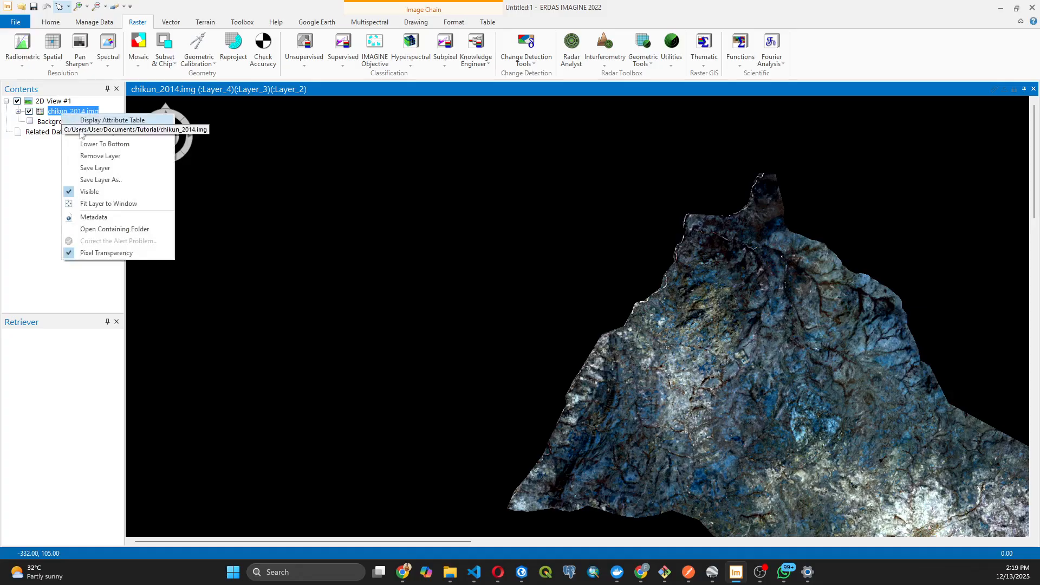
pyautogui.click(96, 203)
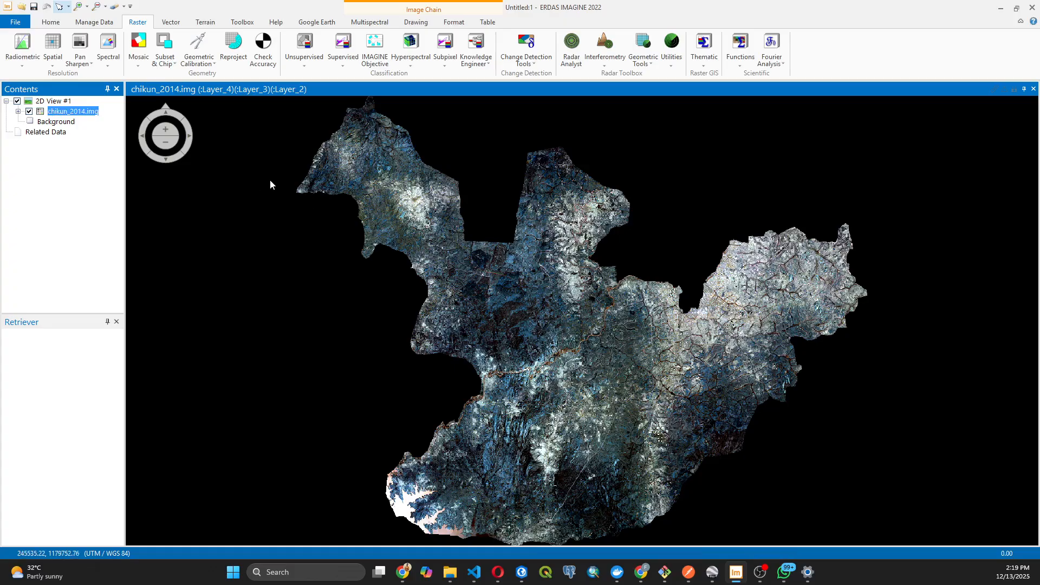
# Start an Unsupervised Classification with chikun_2014.img from the Tutorial folder as the input raster.
pyautogui.click(304, 64)
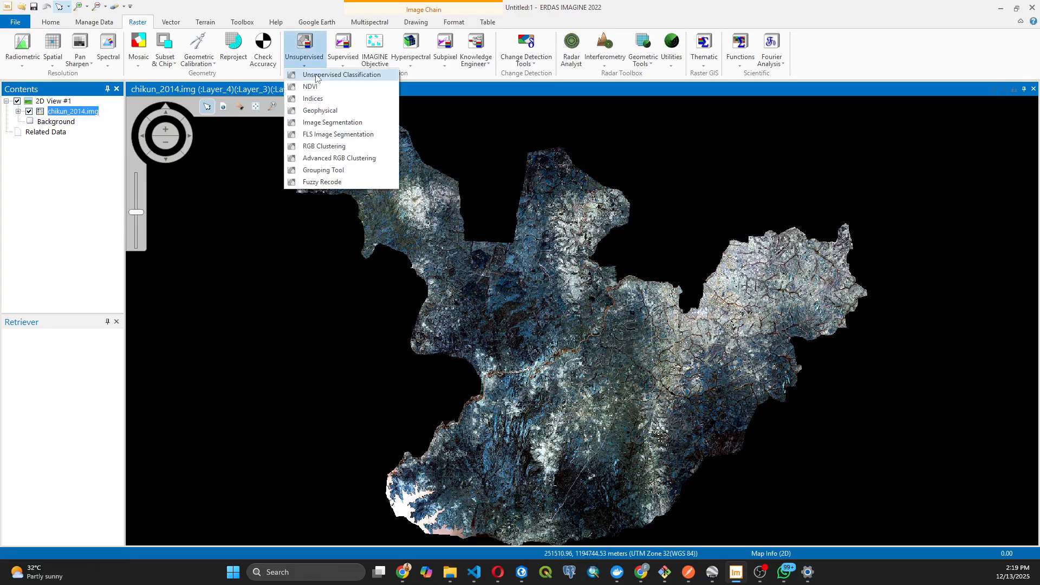
pyautogui.click(316, 75)
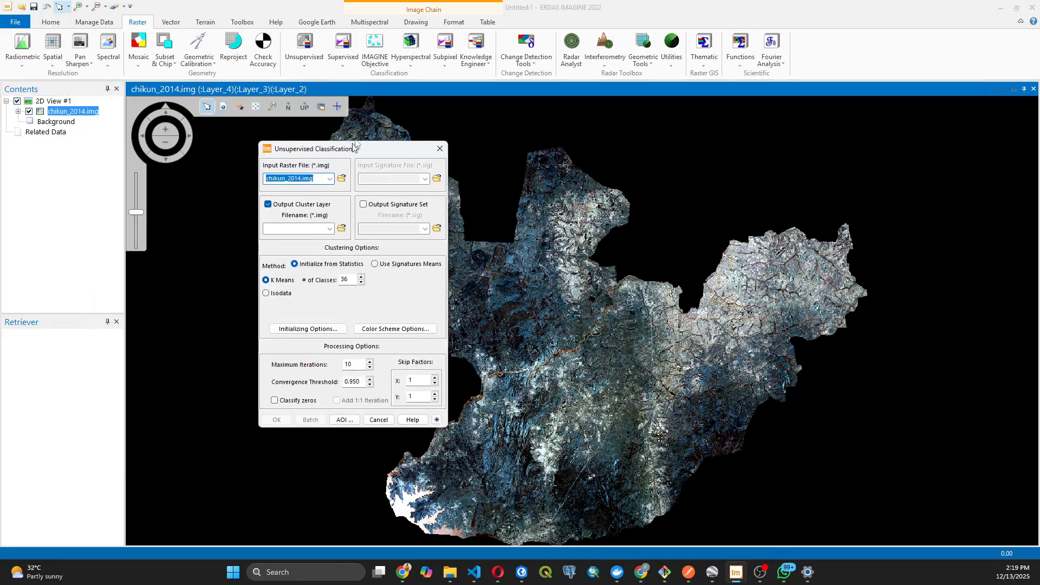
pyautogui.moveTo(350, 148); pyautogui.dragTo(318, 131)
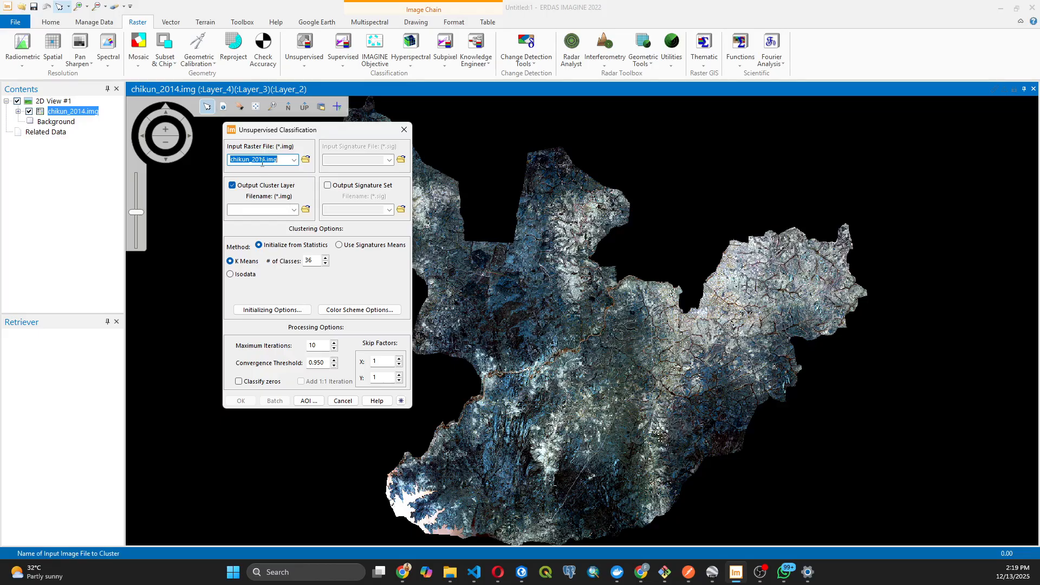
pyautogui.click(295, 161)
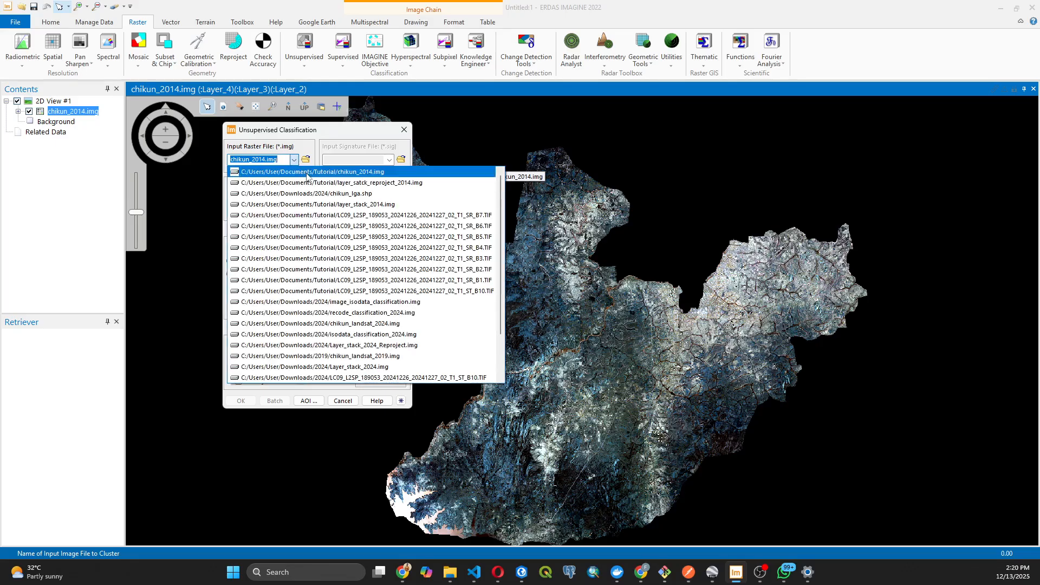
pyautogui.click(307, 174)
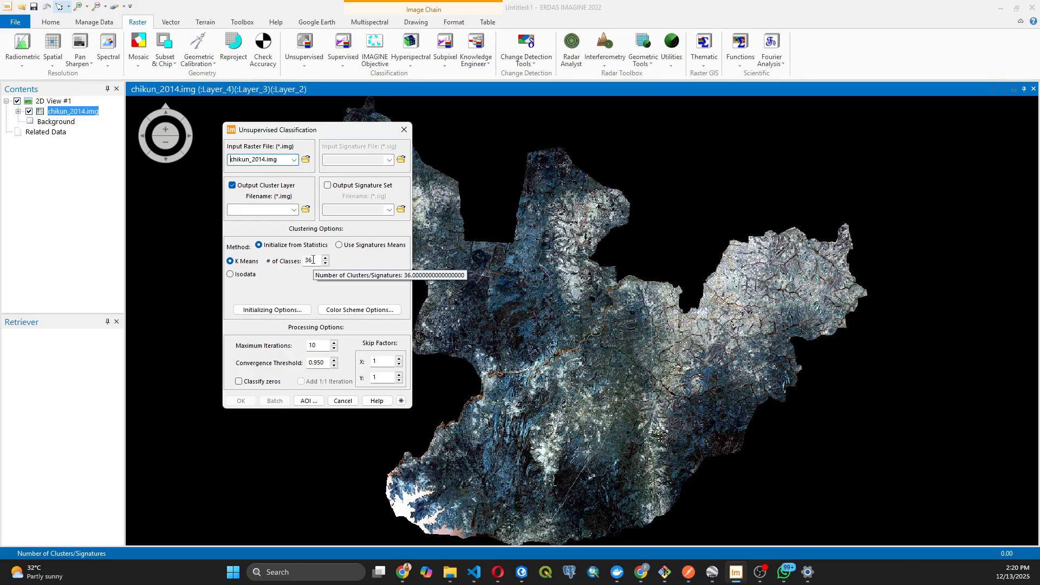
# Choose the Isodata clustering method and set the number of classes from 8 to 15.
pyautogui.click(230, 275)
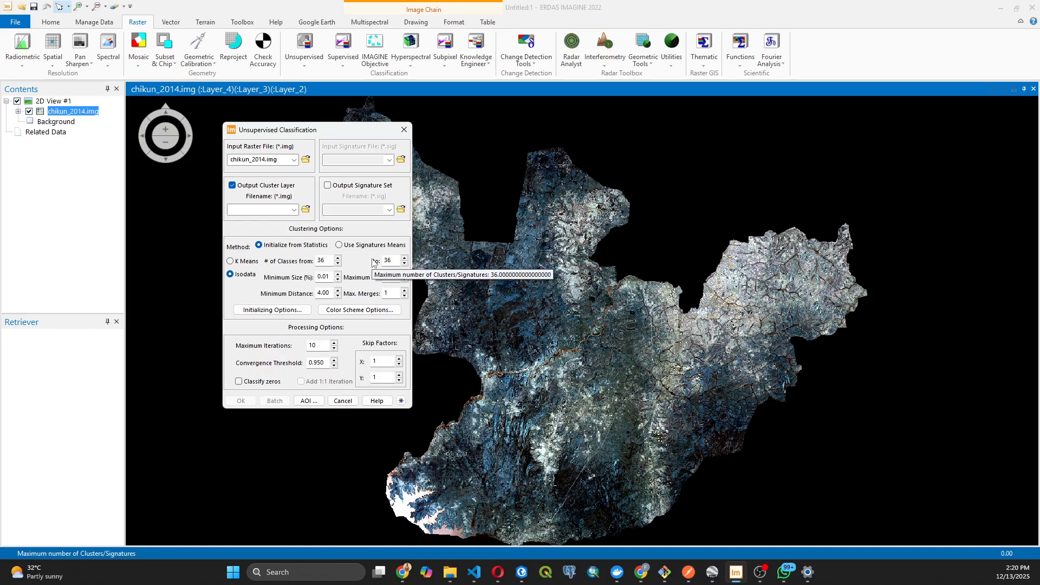
pyautogui.click(327, 260)
pyautogui.press('BackSpace')
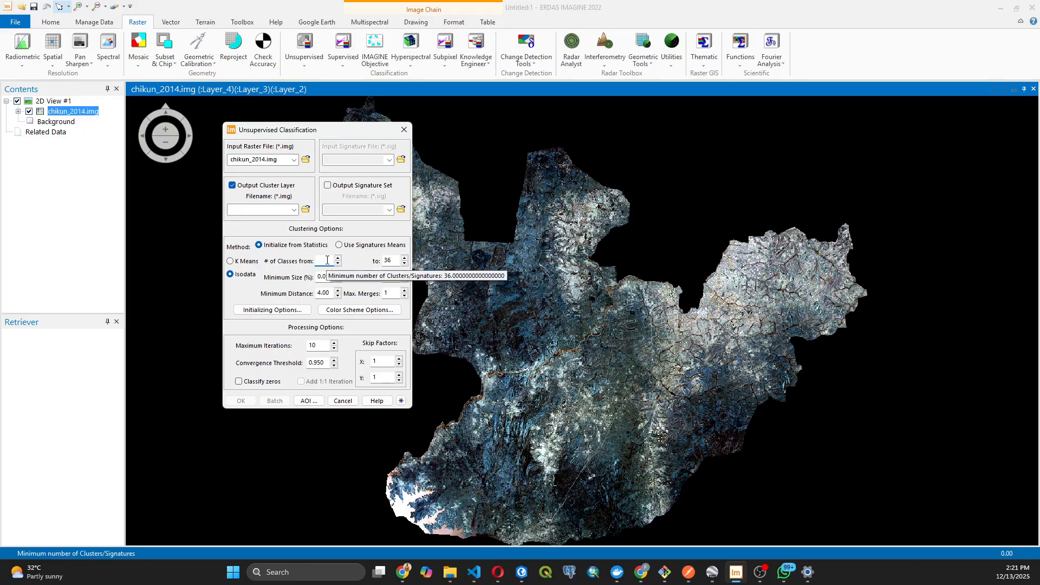
pyautogui.write('8')
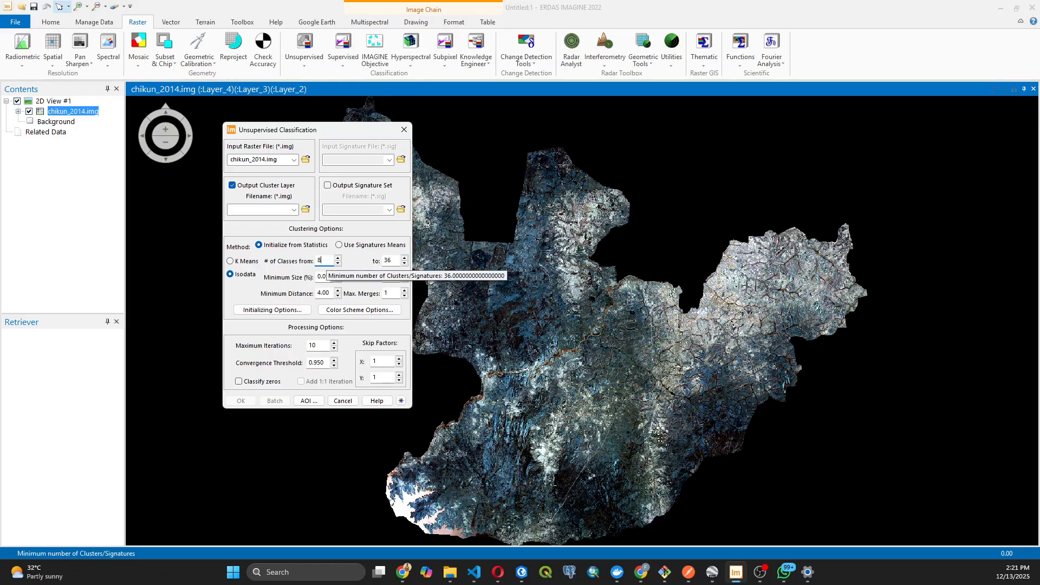
pyautogui.click(392, 260)
pyautogui.press('BackSpace')
pyautogui.press('BackSpace')
pyautogui.write('15')
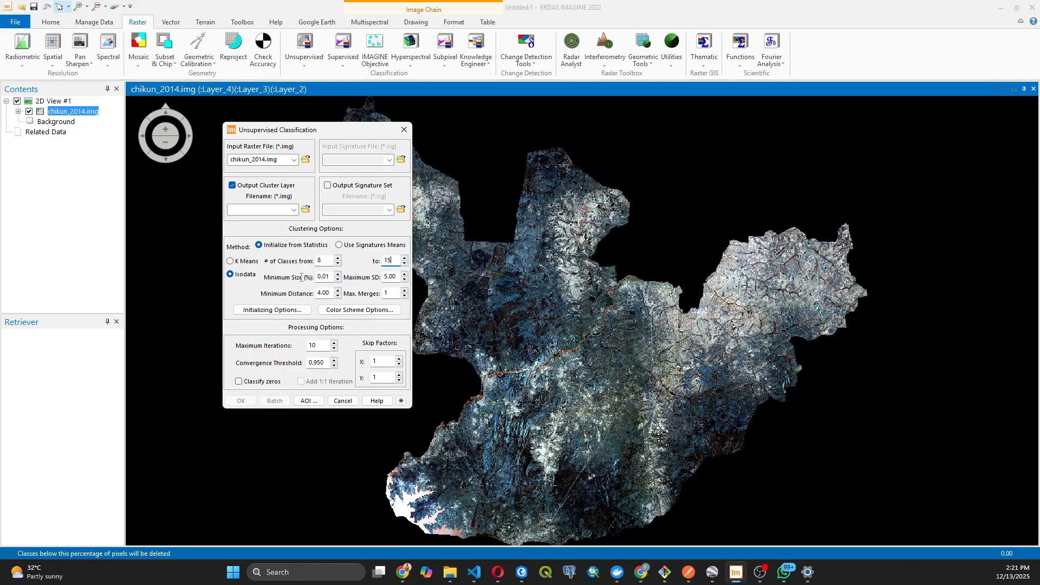
# Set the classification's maximum standard deviation to 3.00 and its maximum iterations to 25.
pyautogui.click(387, 278)
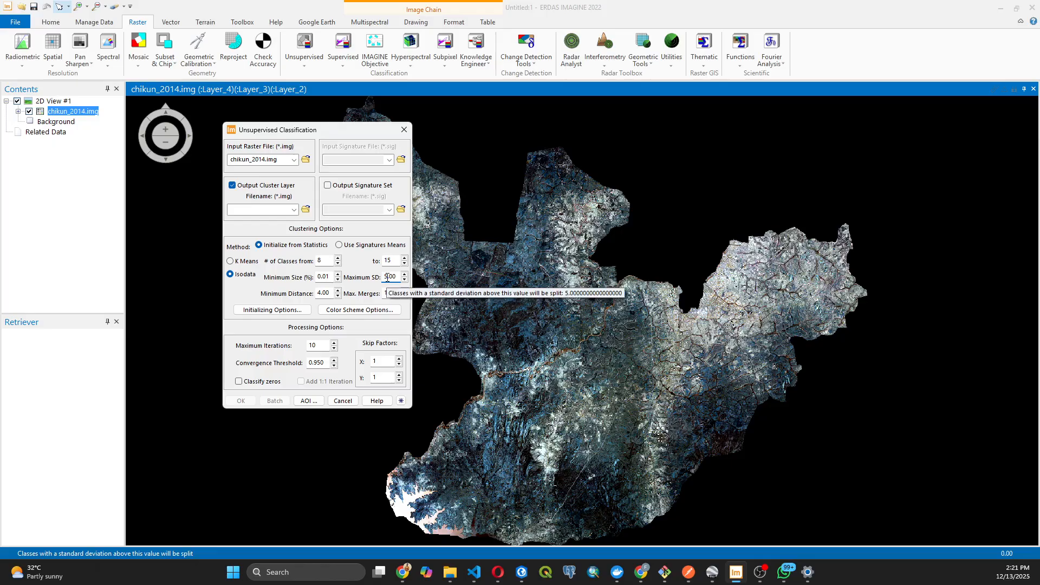
pyautogui.press('BackSpace')
pyautogui.write('3')
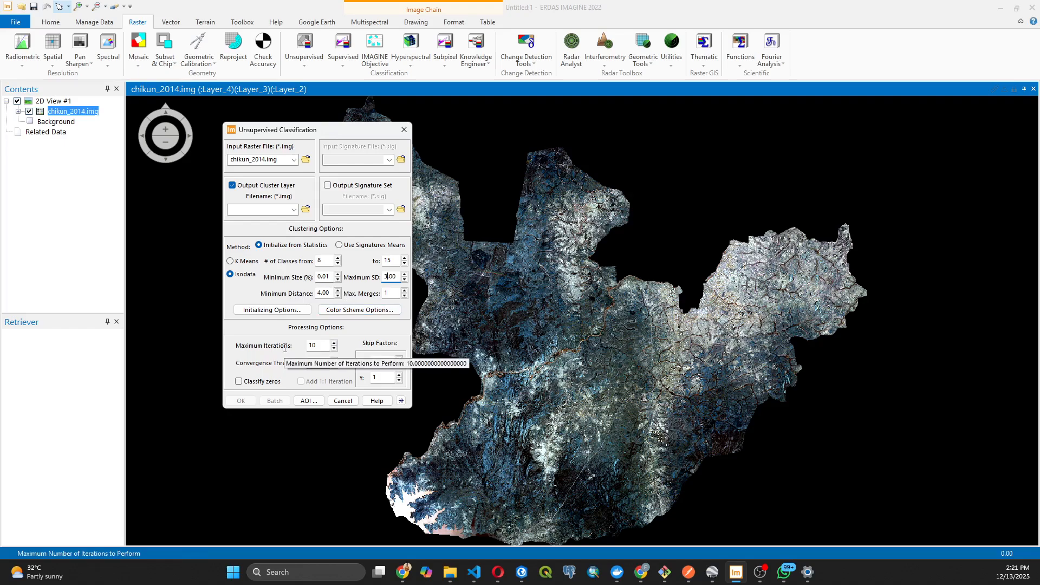
pyautogui.click(317, 347)
pyautogui.press('BackSpace')
pyautogui.press('BackSpace')
pyautogui.write('25')
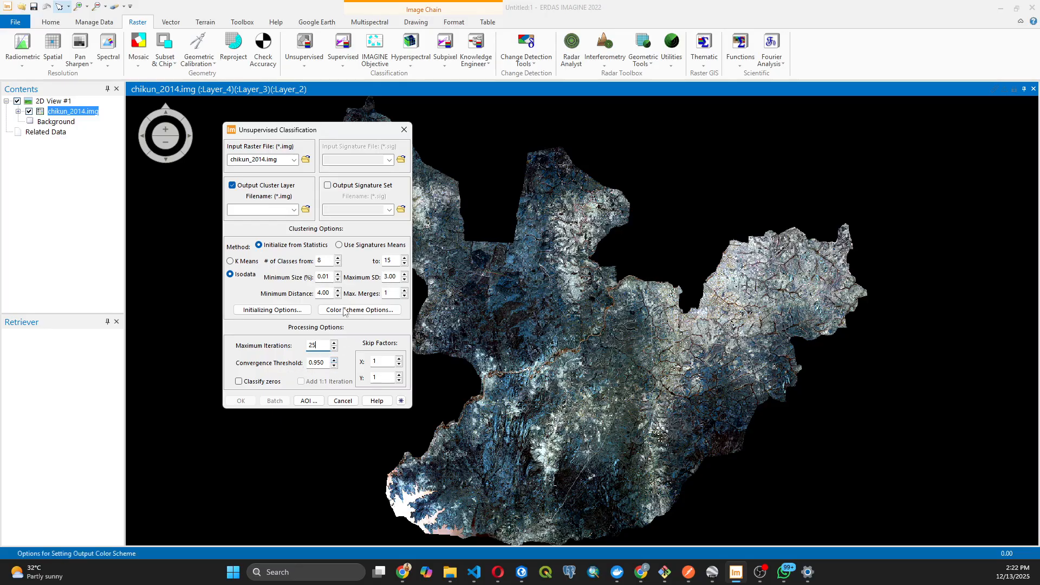
# Save the output cluster layer as isodata_classification_2014 in the Tutorial folder and run the unsupervised classification.
pyautogui.click(305, 210)
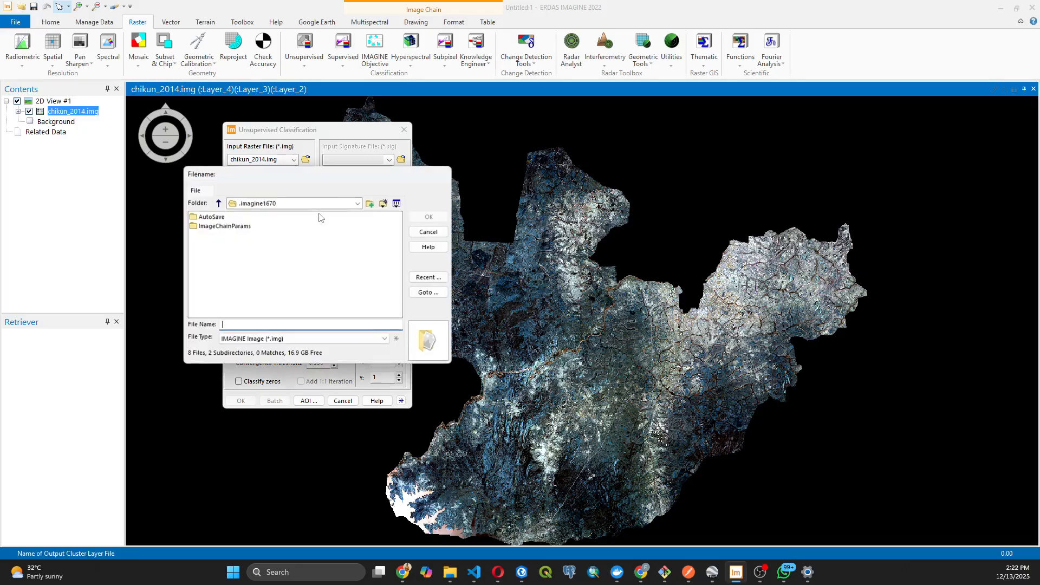
pyautogui.click(320, 204)
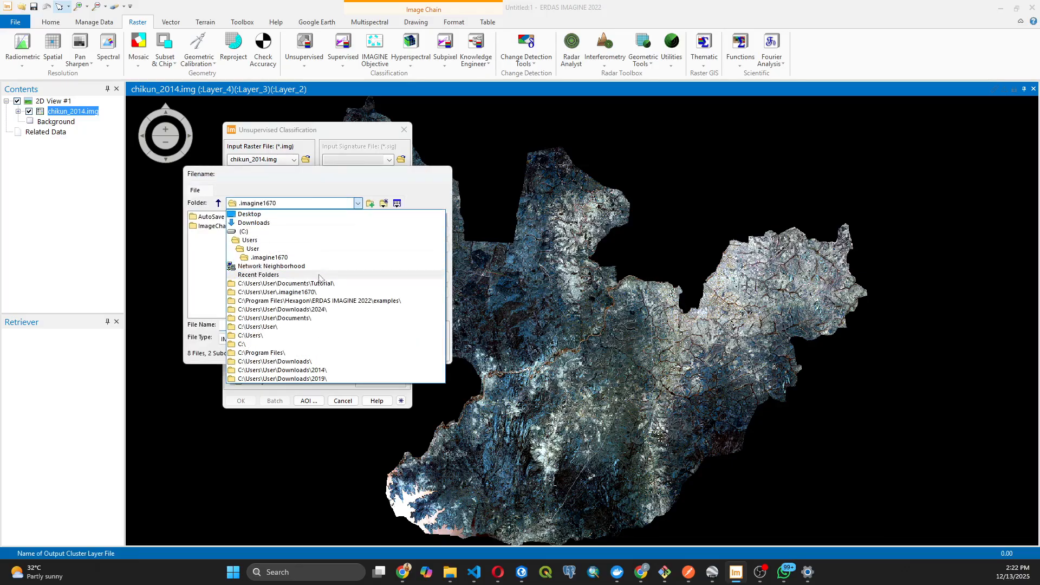
pyautogui.click(318, 283)
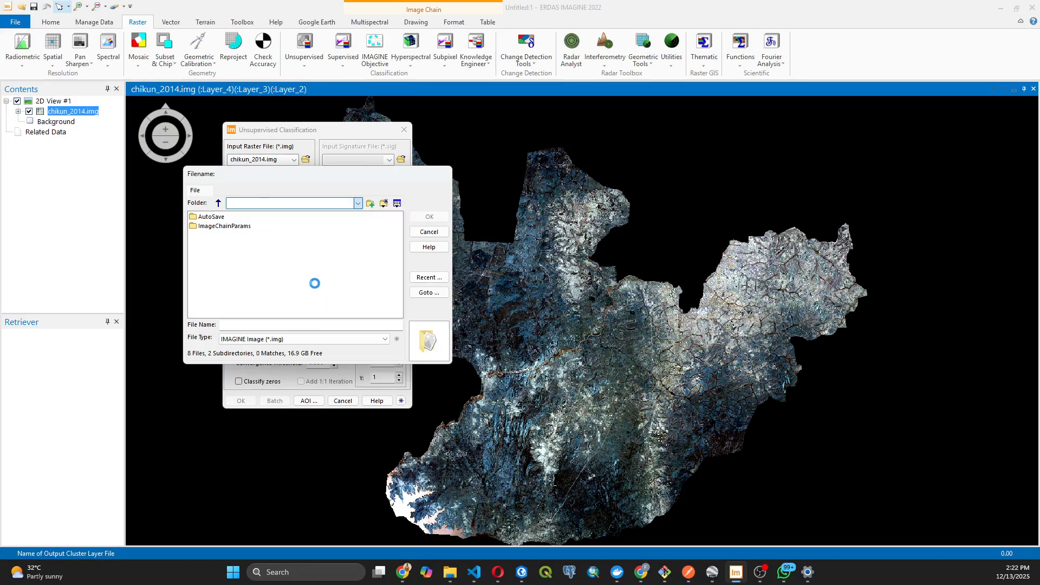
pyautogui.click(267, 327)
pyautogui.write('io')
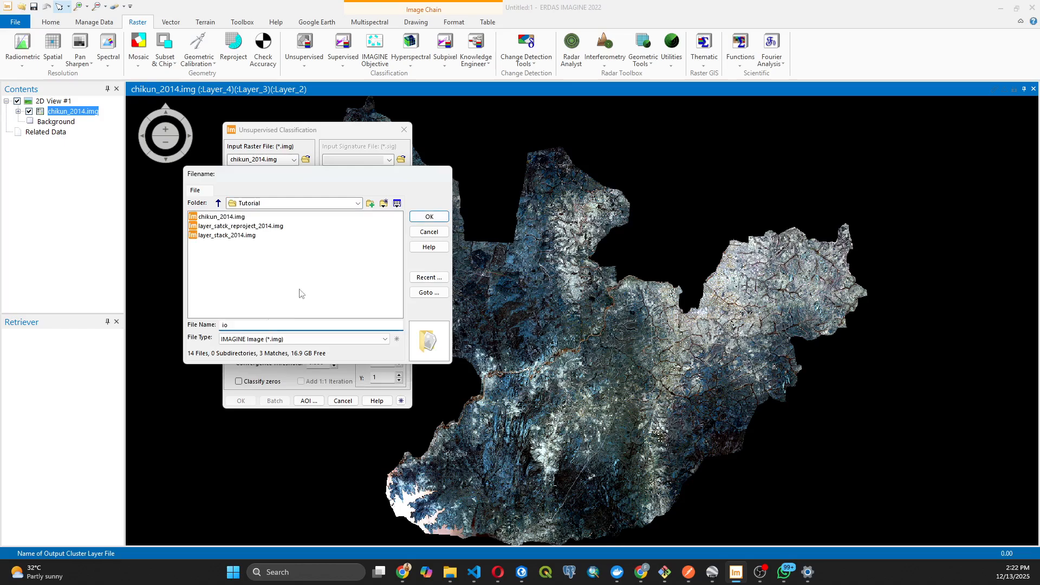
pyautogui.moveTo(341, 174); pyautogui.dragTo(343, 178)
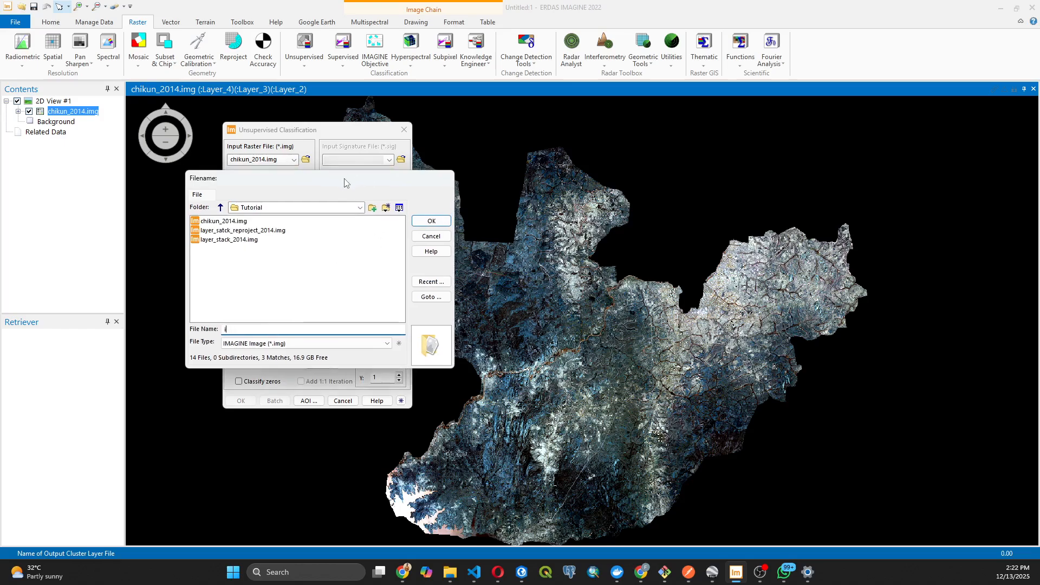
pyautogui.write('sodata_classification_2014')
pyautogui.click(432, 222)
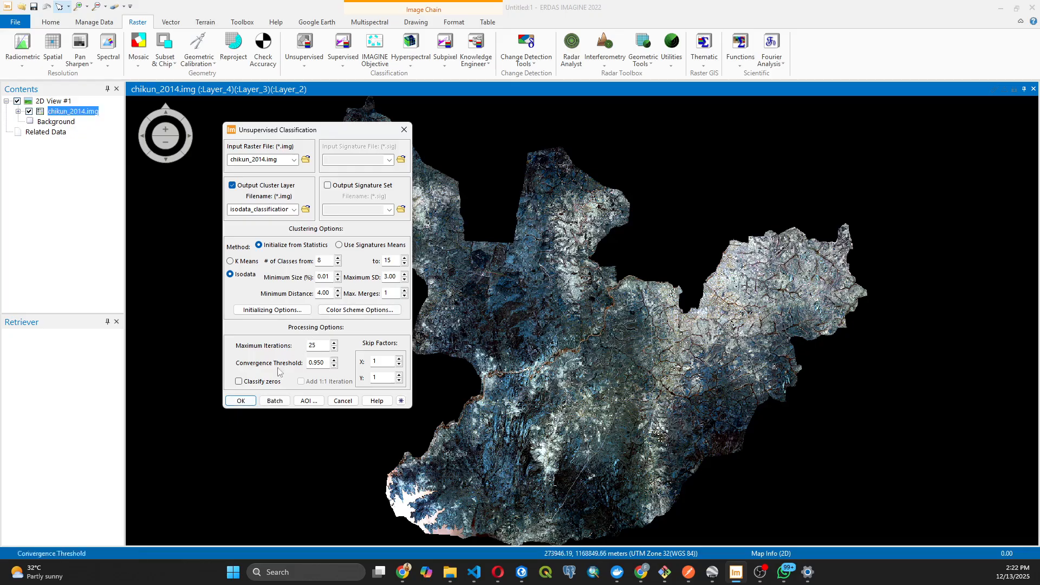
pyautogui.click(239, 400)
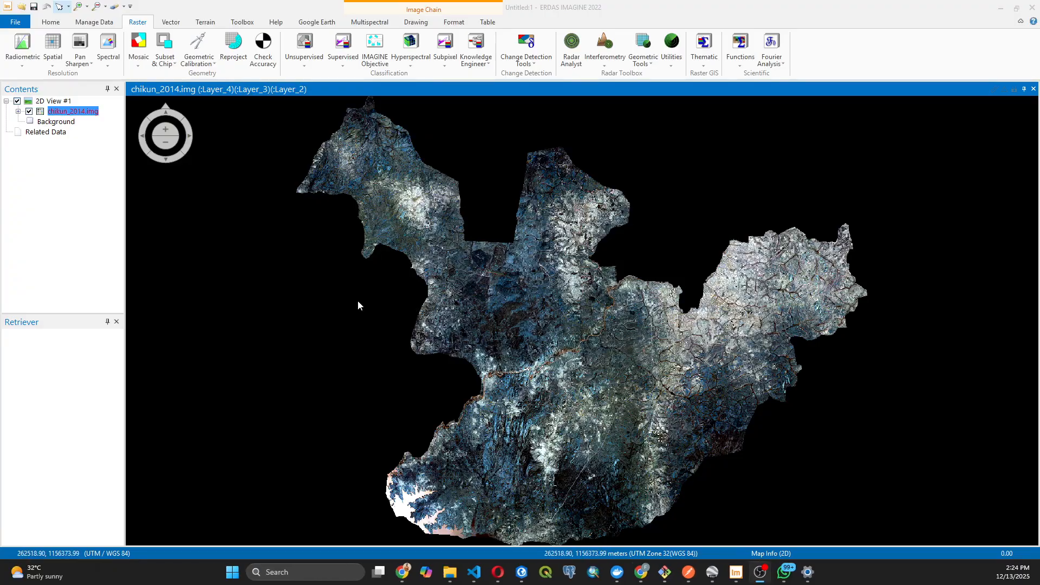
# Add isodata_classification_2014.img from the Tutorial folder as a raster layer and hide the chikun_2014.img layer.
pyautogui.rightClick(358, 300)
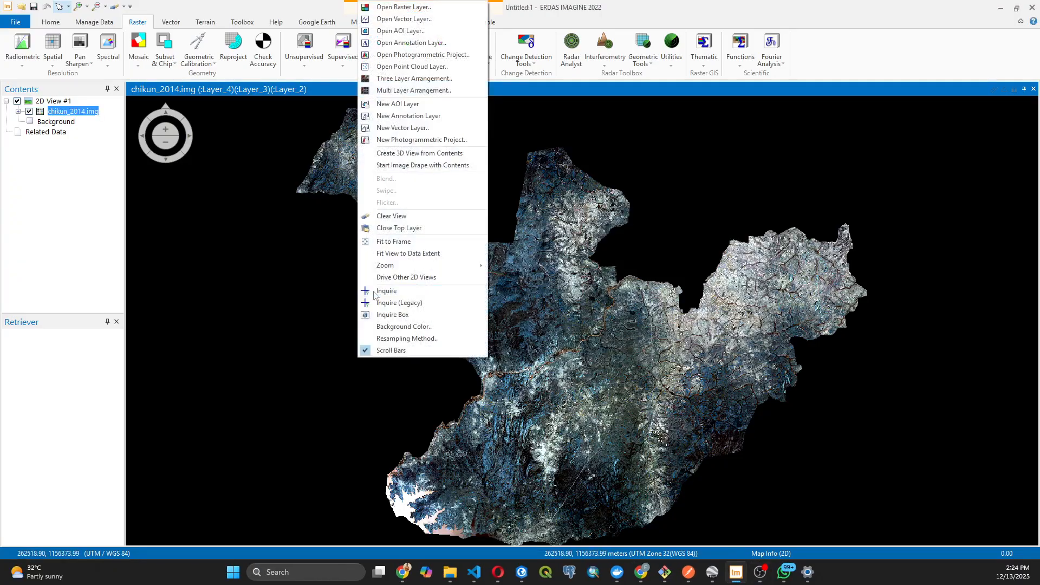
pyautogui.click(388, 19)
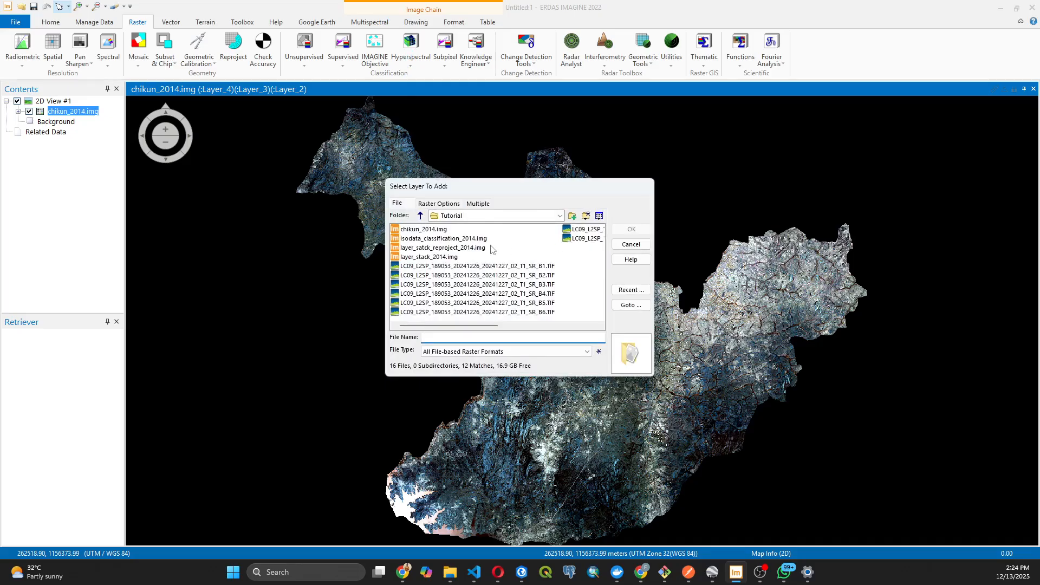
pyautogui.click(421, 239)
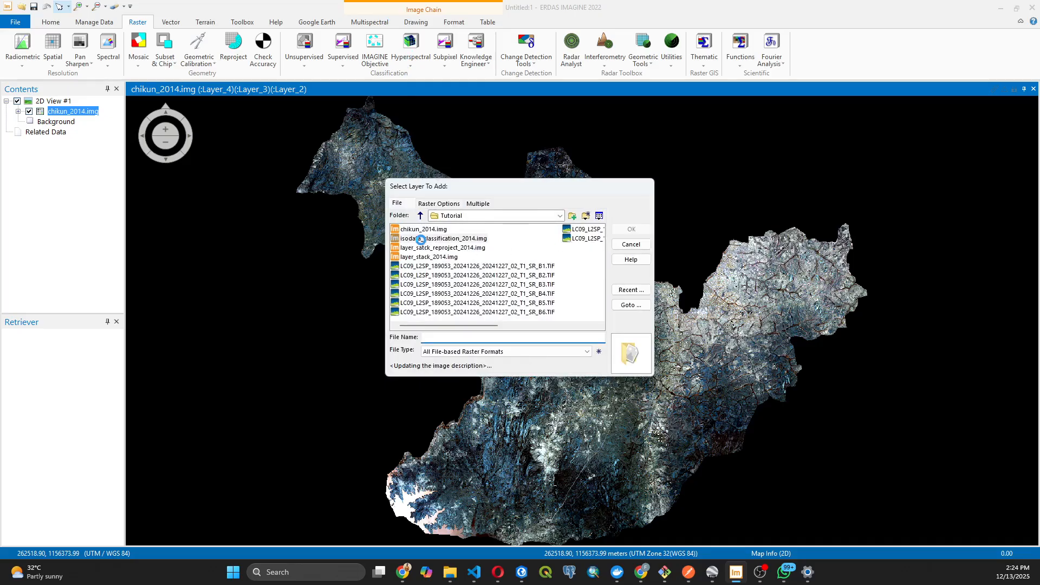
pyautogui.click(637, 230)
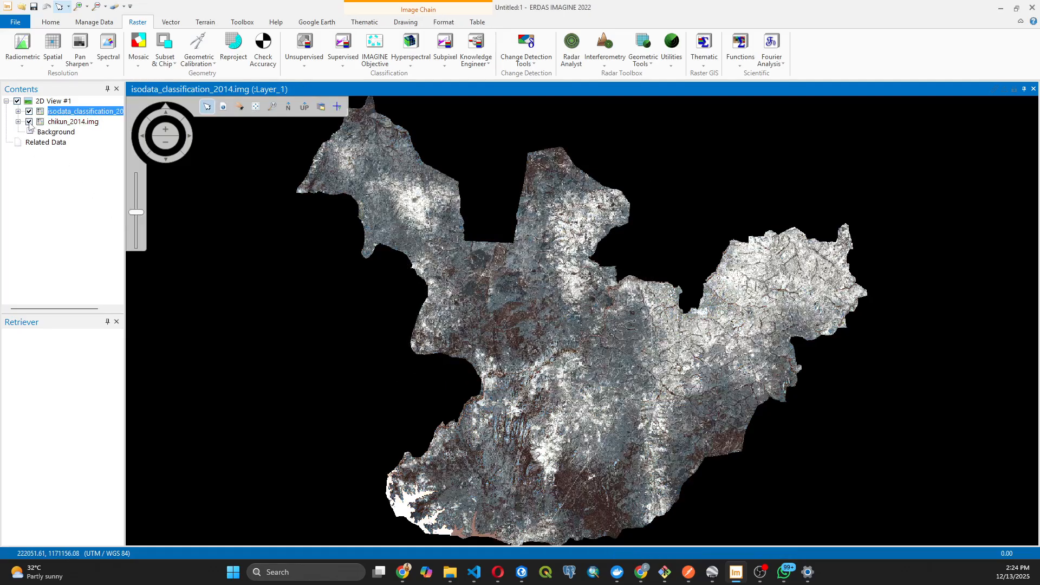
pyautogui.click(29, 122)
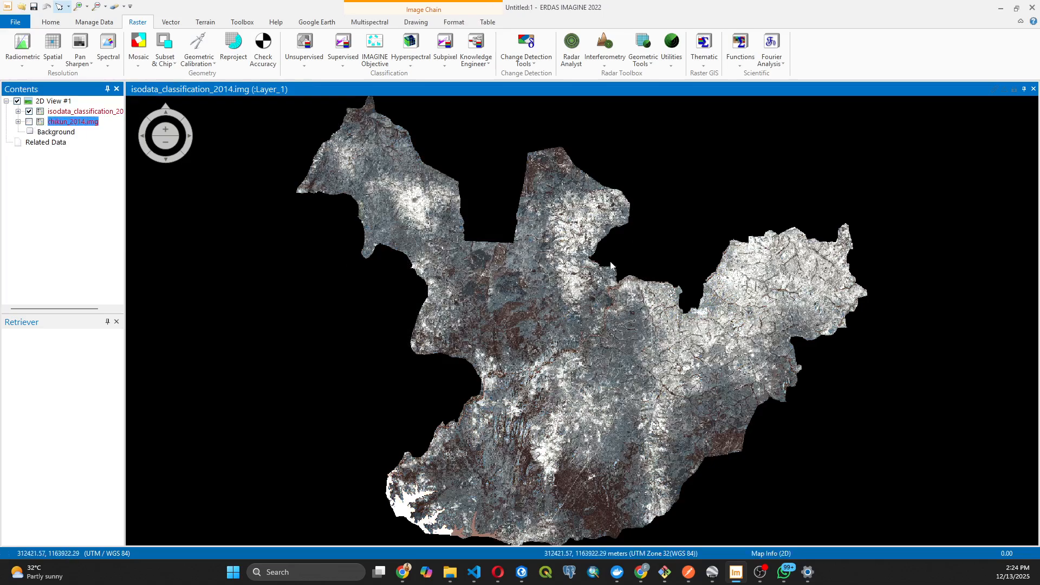
# Display the attribute table of isodata_classification_2014.img and enlarge it so more class rows show below the image.
pyautogui.rightClick(61, 113)
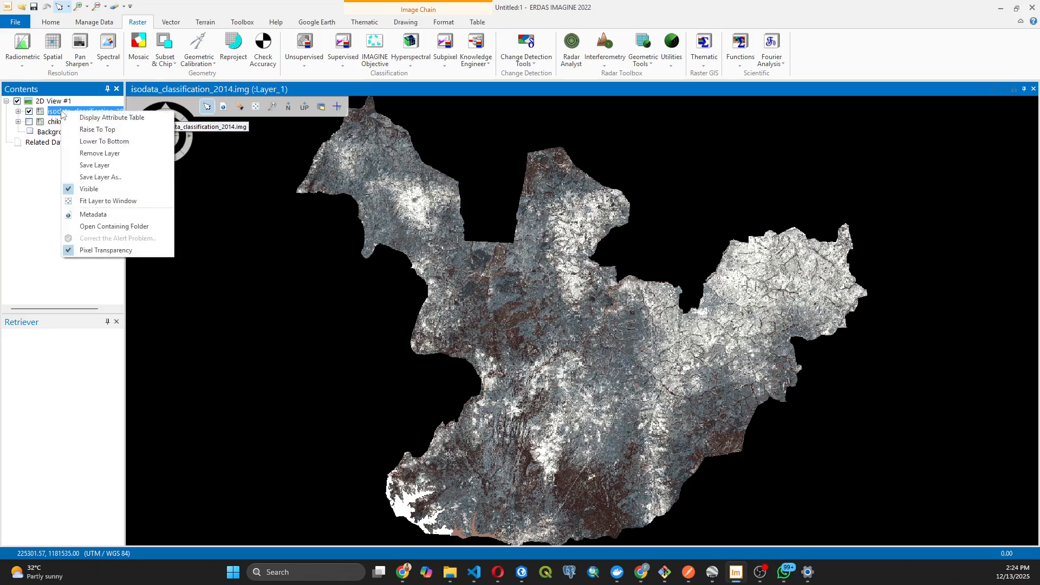
pyautogui.click(84, 119)
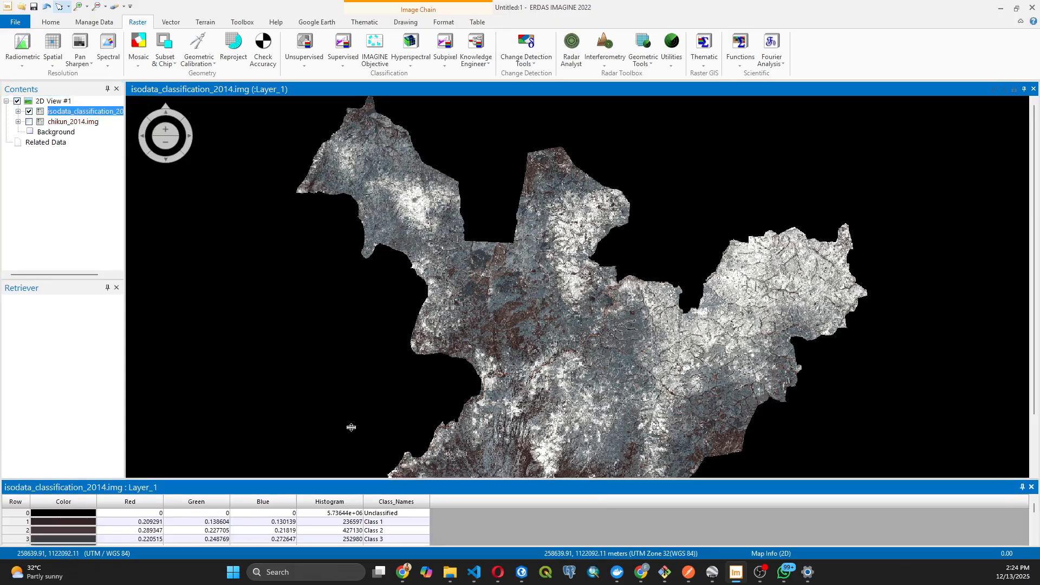
pyautogui.moveTo(338, 480); pyautogui.dragTo(362, 359)
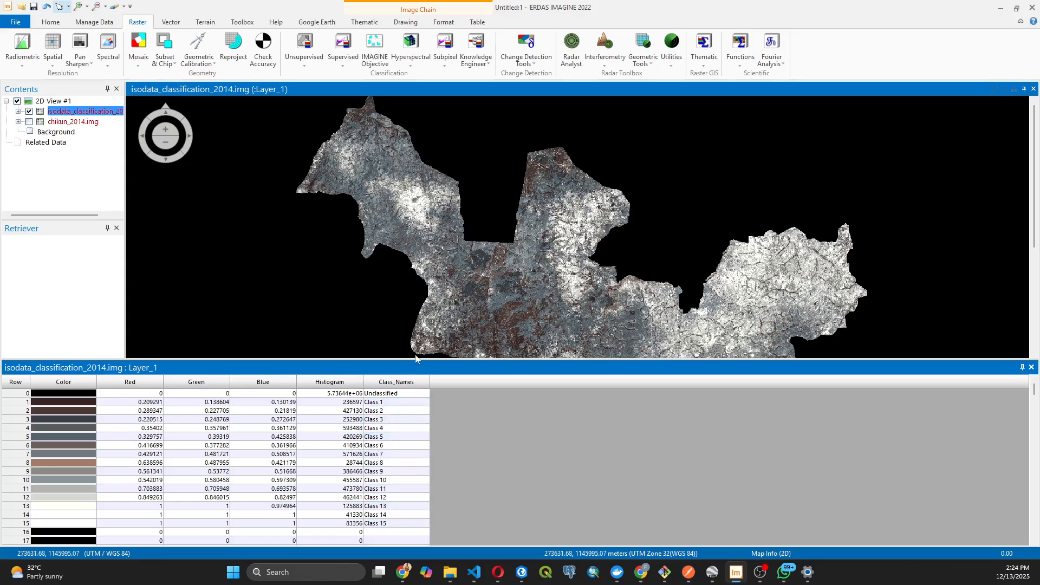
pyautogui.moveTo(417, 358); pyautogui.dragTo(417, 404)
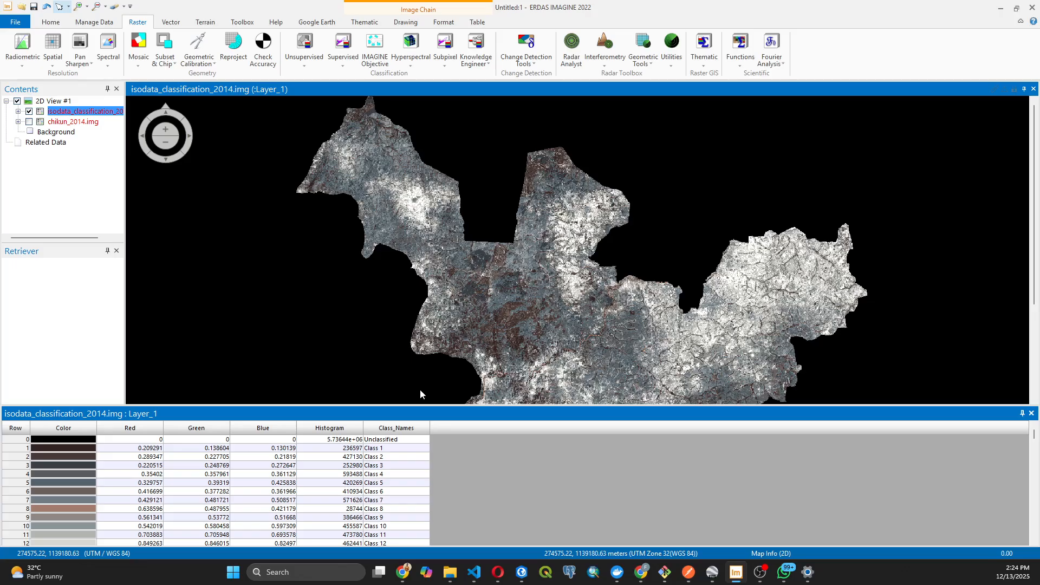
pyautogui.scroll(-1, 441, 312)
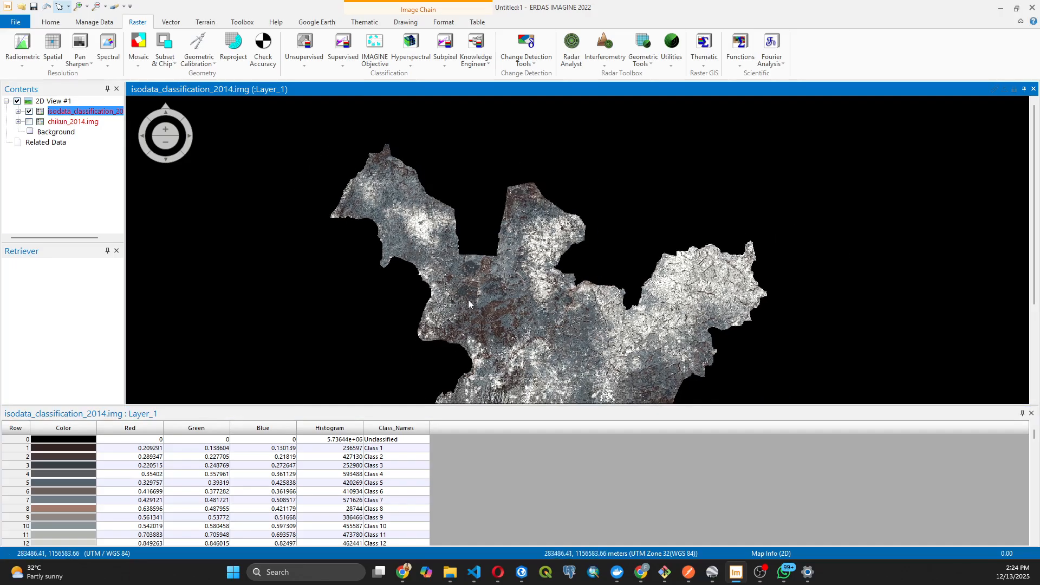
pyautogui.click(450, 294)
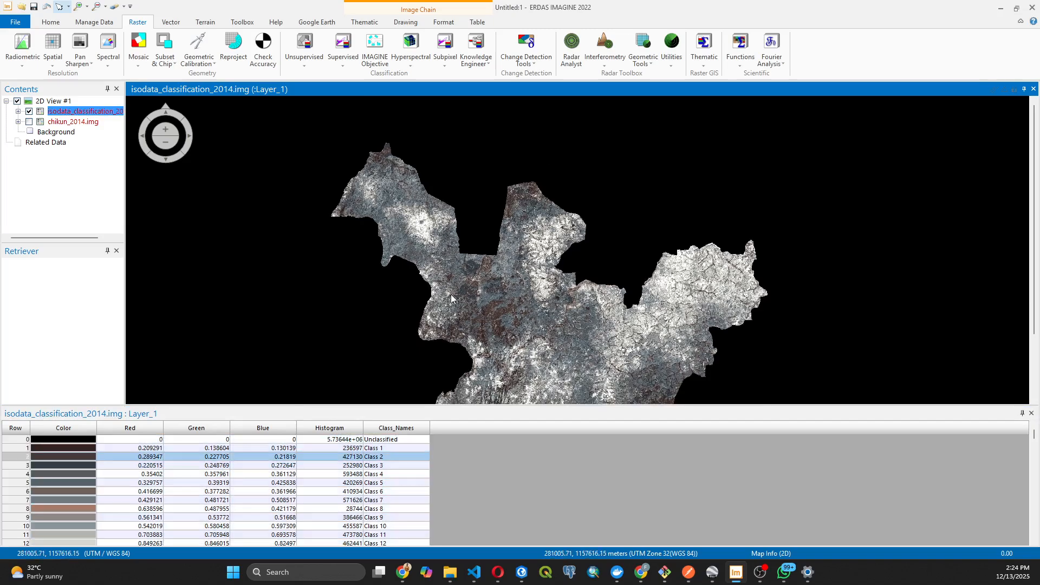
pyautogui.moveTo(451, 294); pyautogui.dragTo(417, 208)
pyautogui.moveTo(454, 258); pyautogui.dragTo(496, 241)
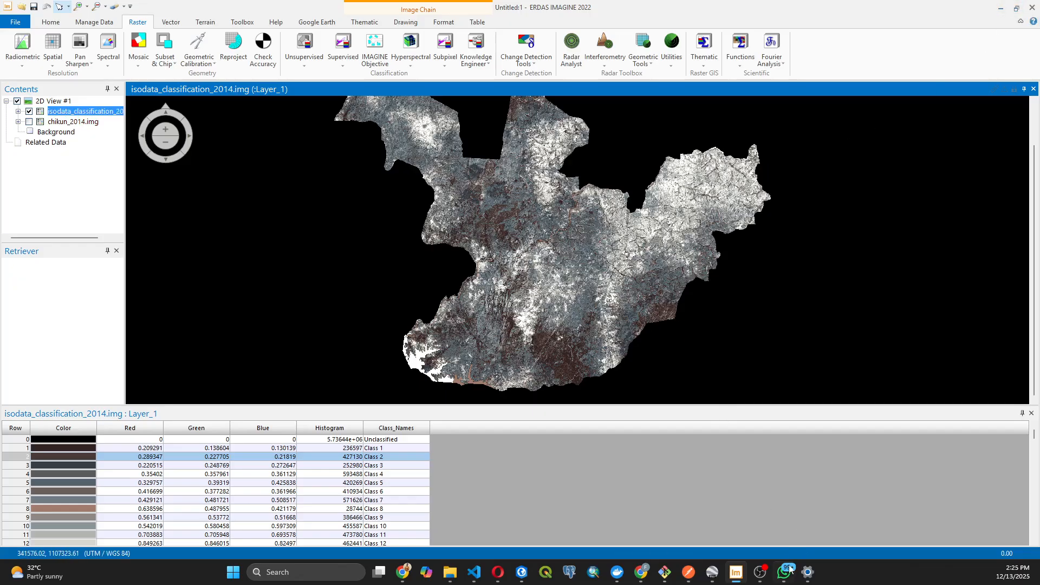
# Switch to Google Earth Pro, examine the water body along the southwestern chikun_lga boundary, and return to ERDAS IMAGINE.
pyautogui.moveTo(764, 579)
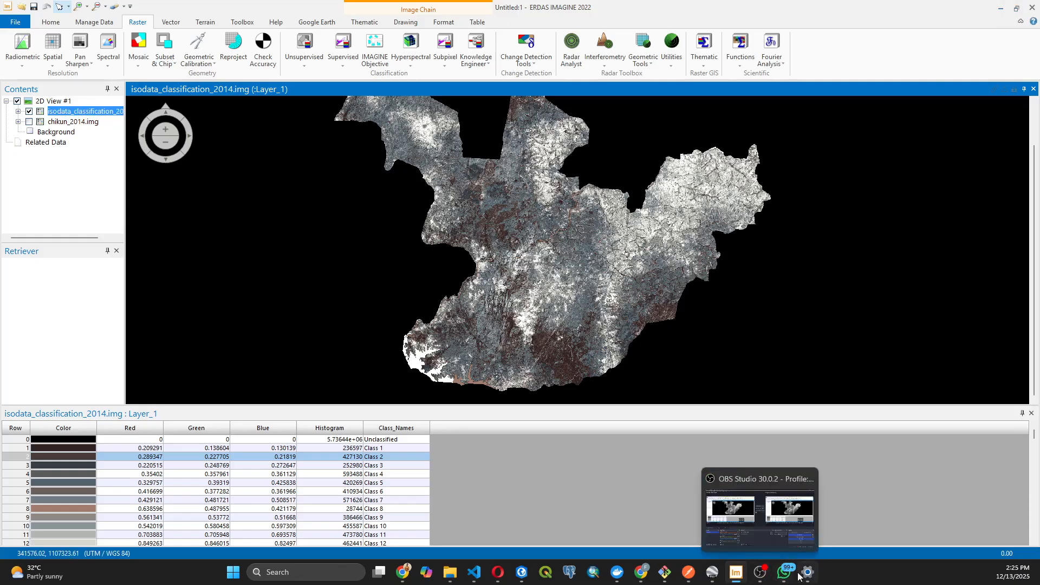
pyautogui.click(682, 554)
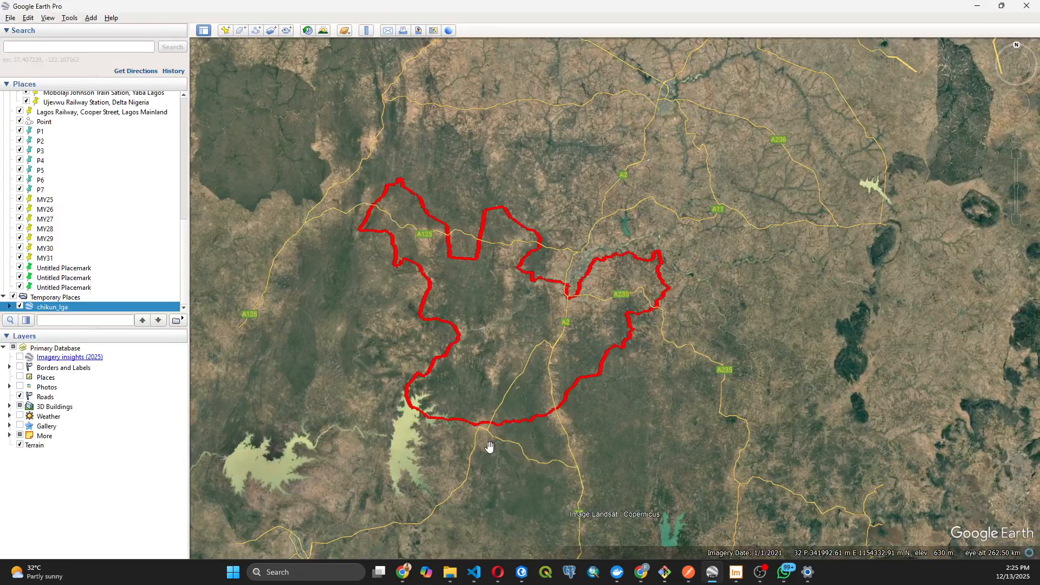
pyautogui.scroll(5, 401, 414)
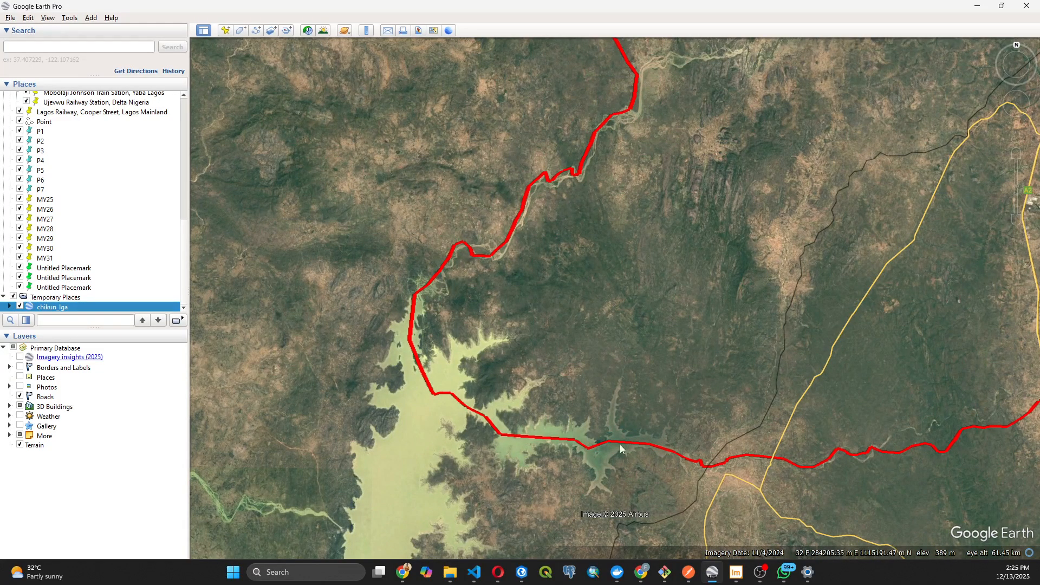
pyautogui.click(970, 8)
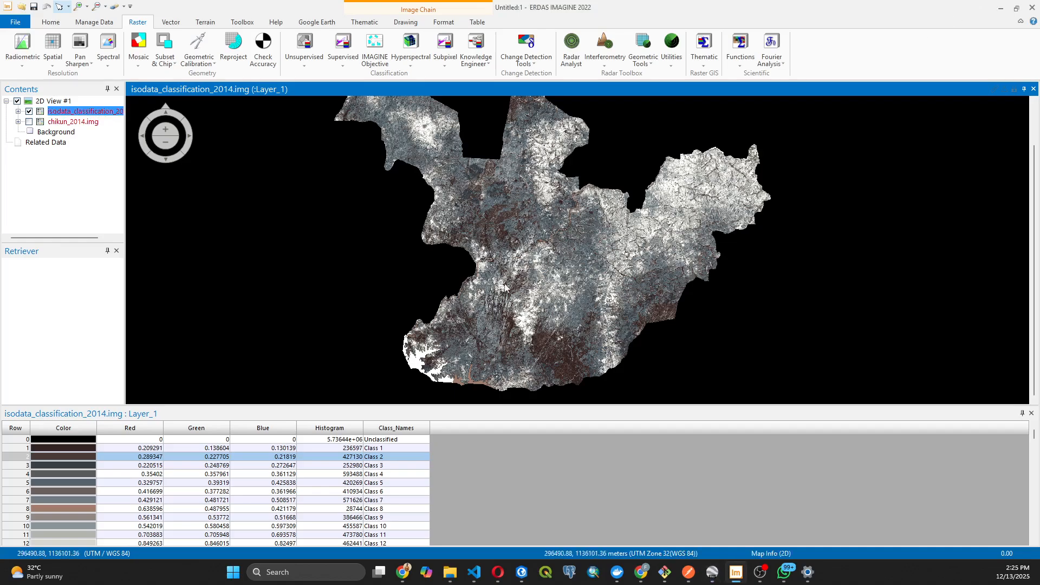
# Select the Class 8 row in the attribute table and set its colour to Red.
pyautogui.moveTo(420, 365); pyautogui.dragTo(458, 345)
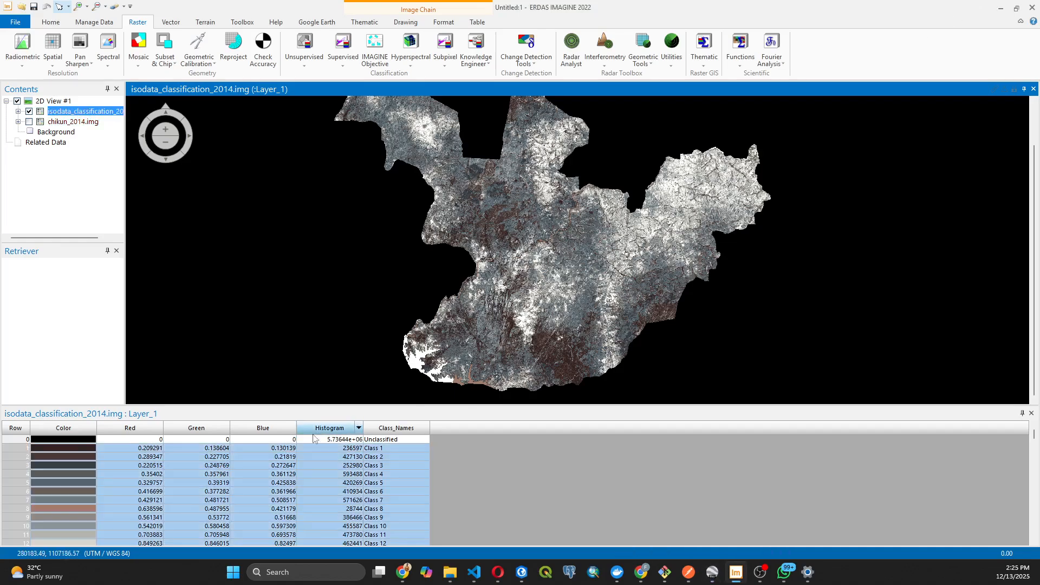
pyautogui.click(334, 411)
pyautogui.scroll(5, 463, 388)
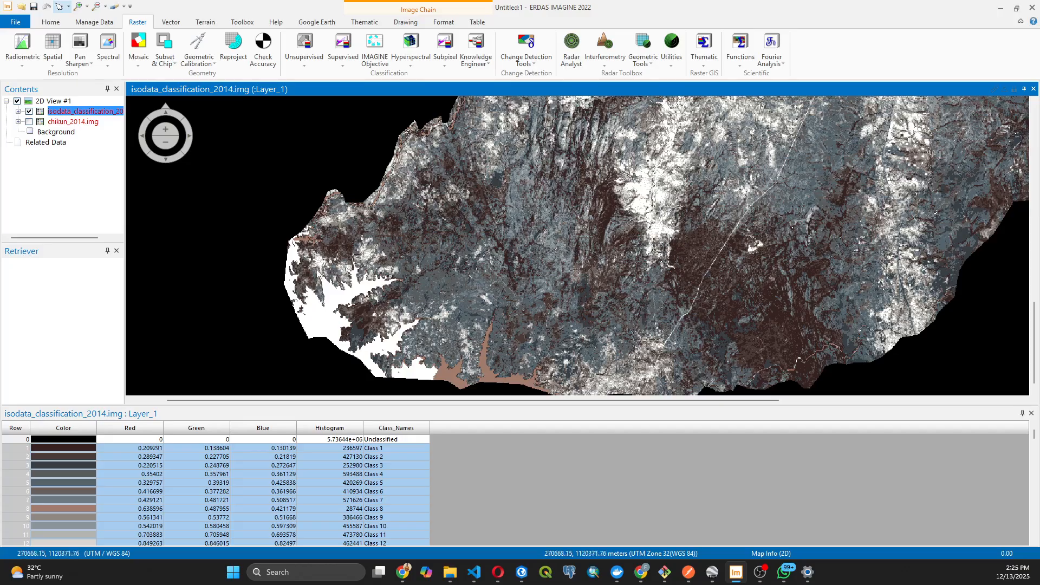
pyautogui.click(87, 500)
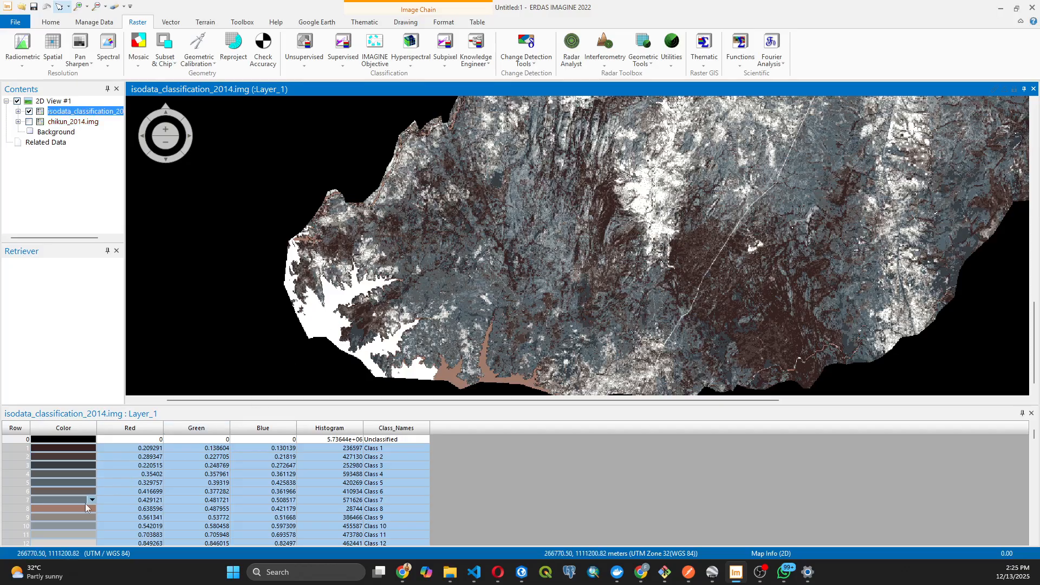
pyautogui.click(26, 509)
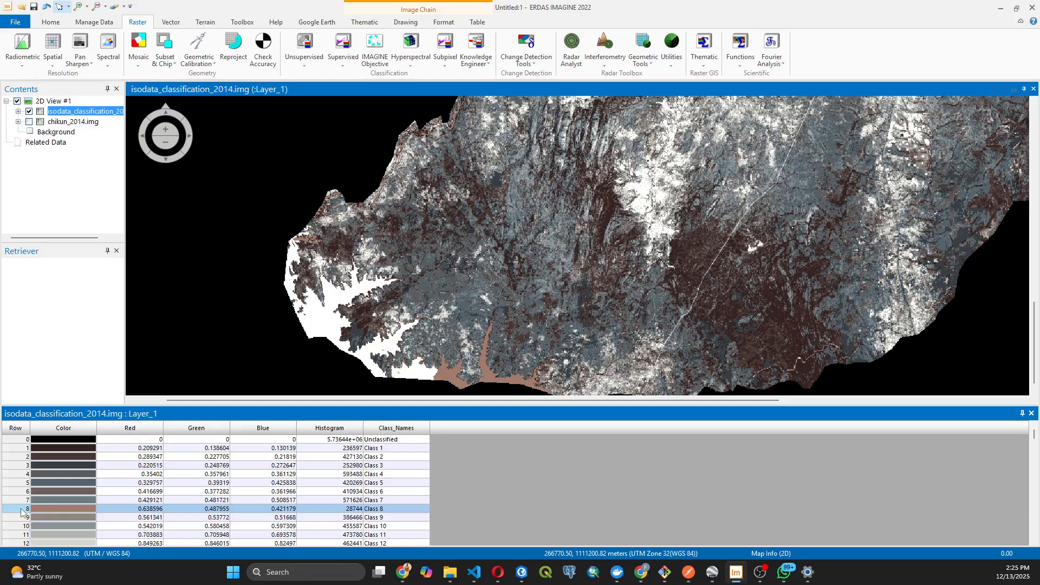
pyautogui.click(92, 508)
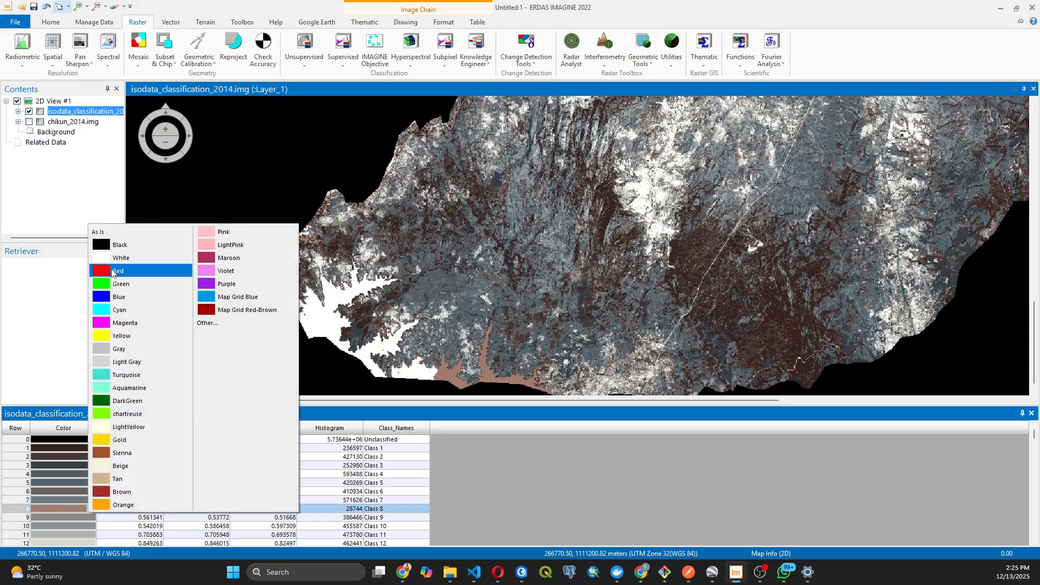
pyautogui.click(112, 272)
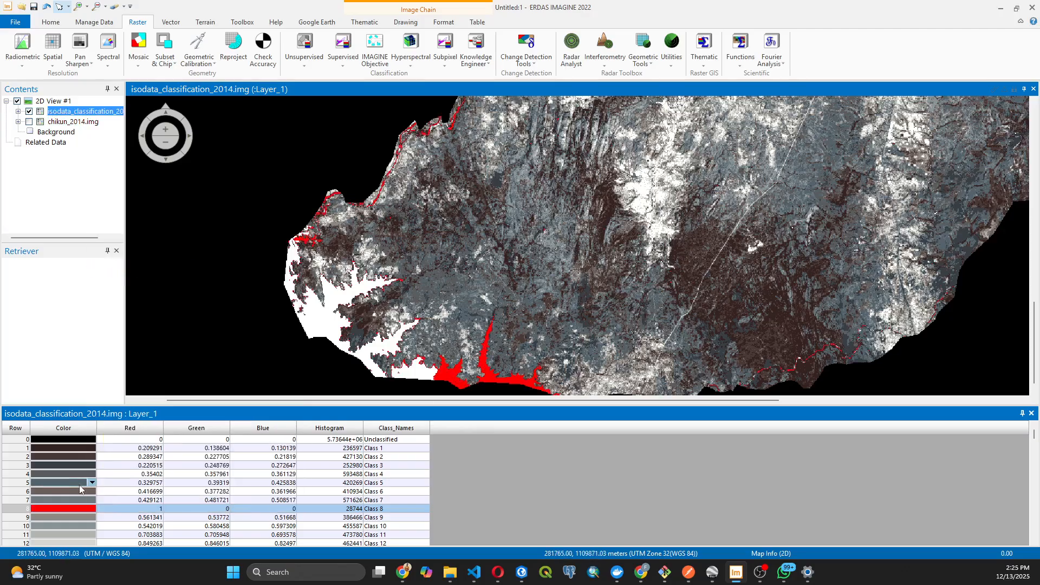
# Select the Class 15 row in the attribute table and set its colour to Red.
pyautogui.scroll(-2, 55, 508)
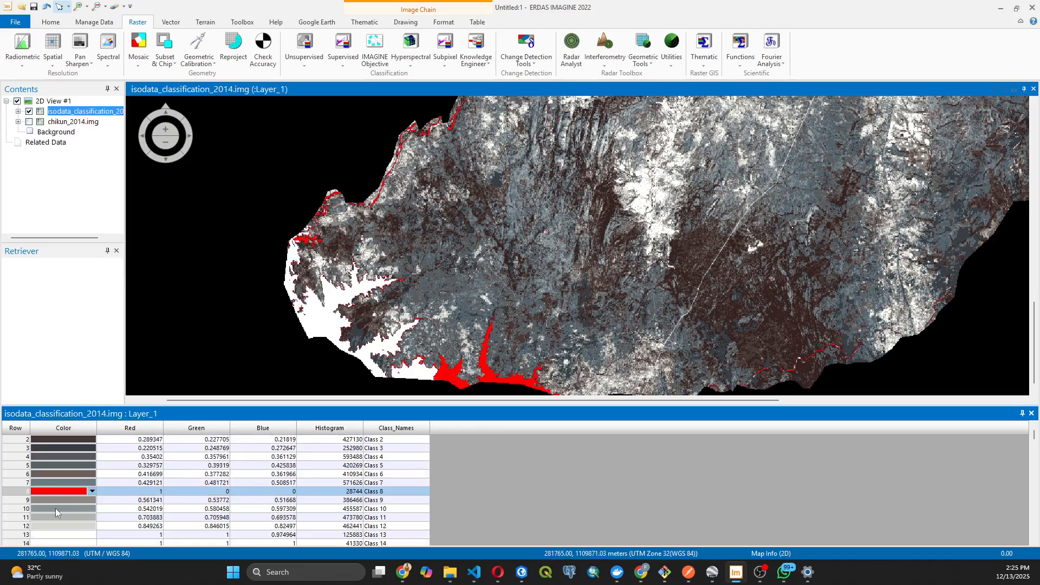
pyautogui.scroll(-2, 56, 509)
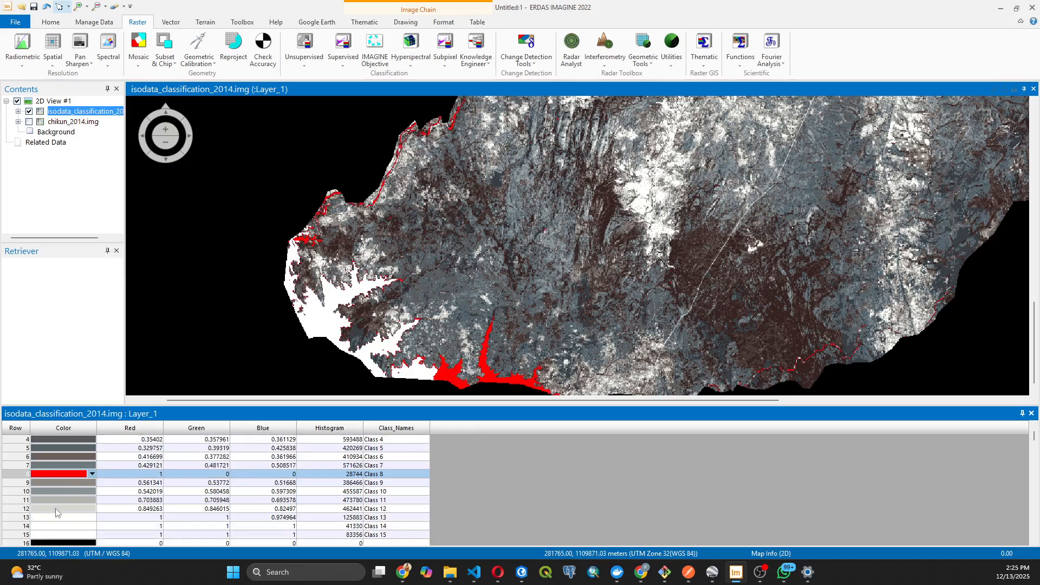
pyautogui.click(25, 535)
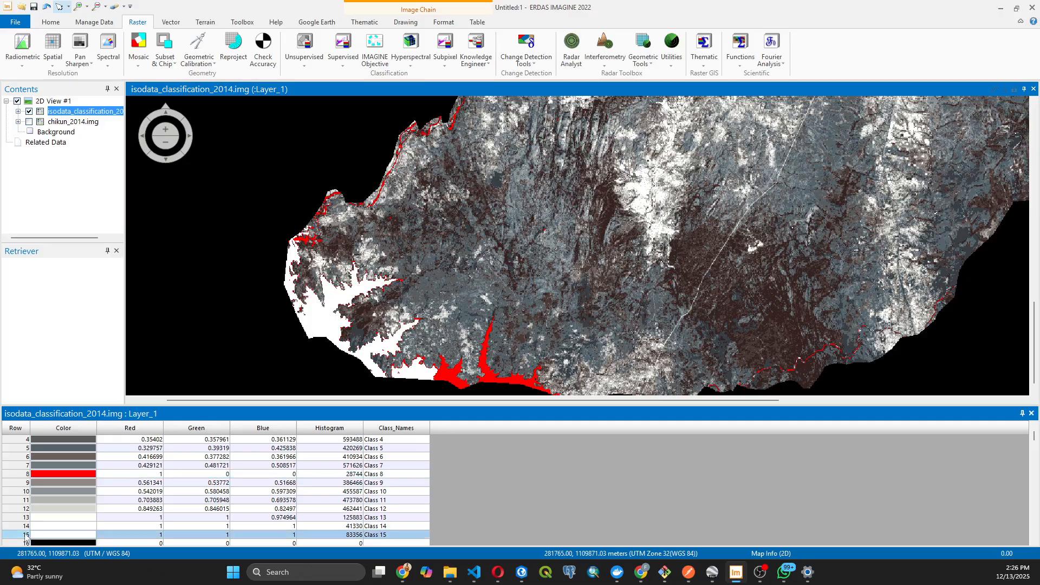
pyautogui.click(92, 535)
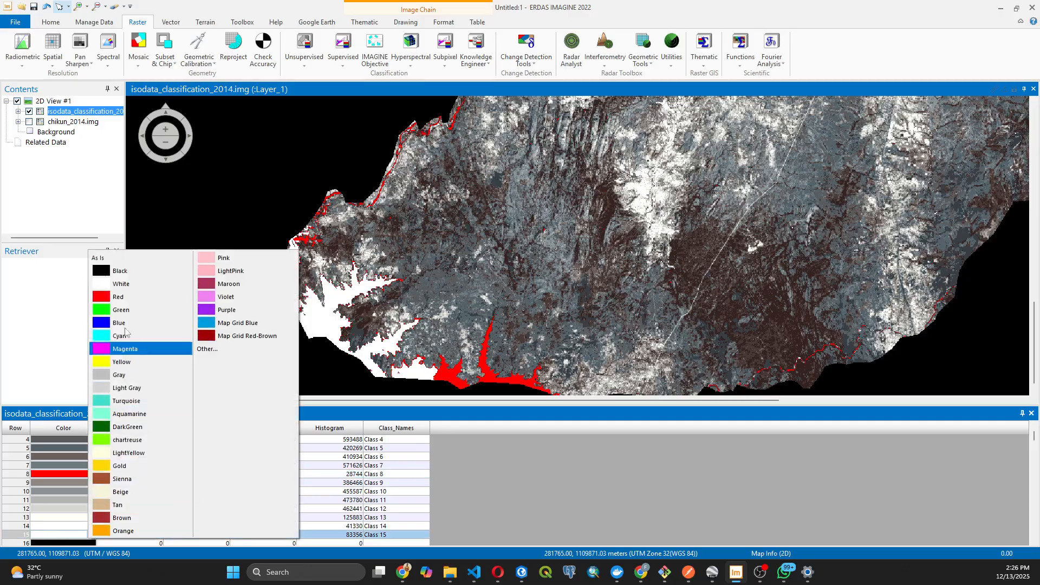
pyautogui.click(120, 298)
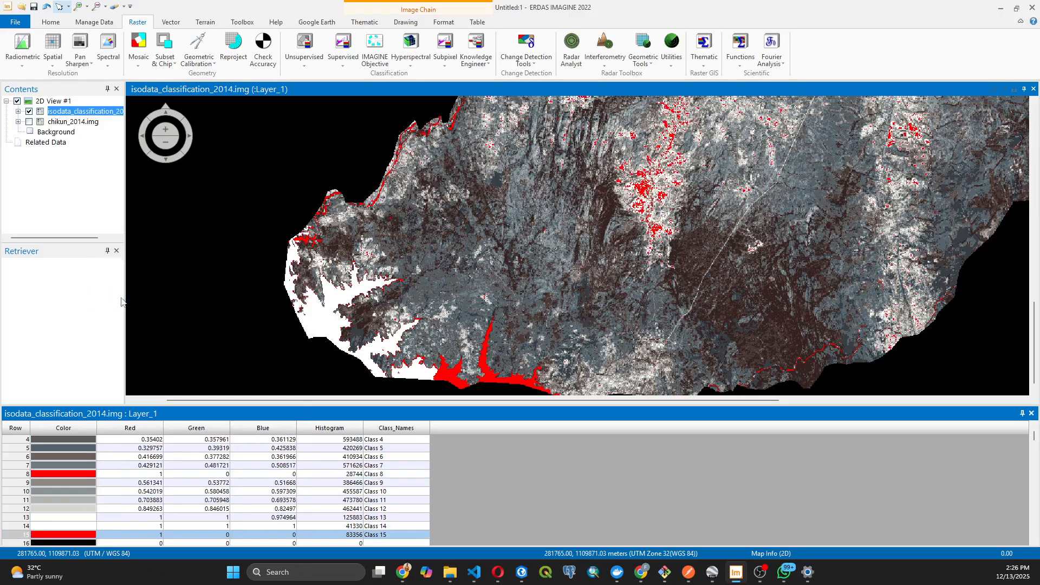
# Set the colour of the Class 15 row in the attribute table to White.
pyautogui.click(93, 535)
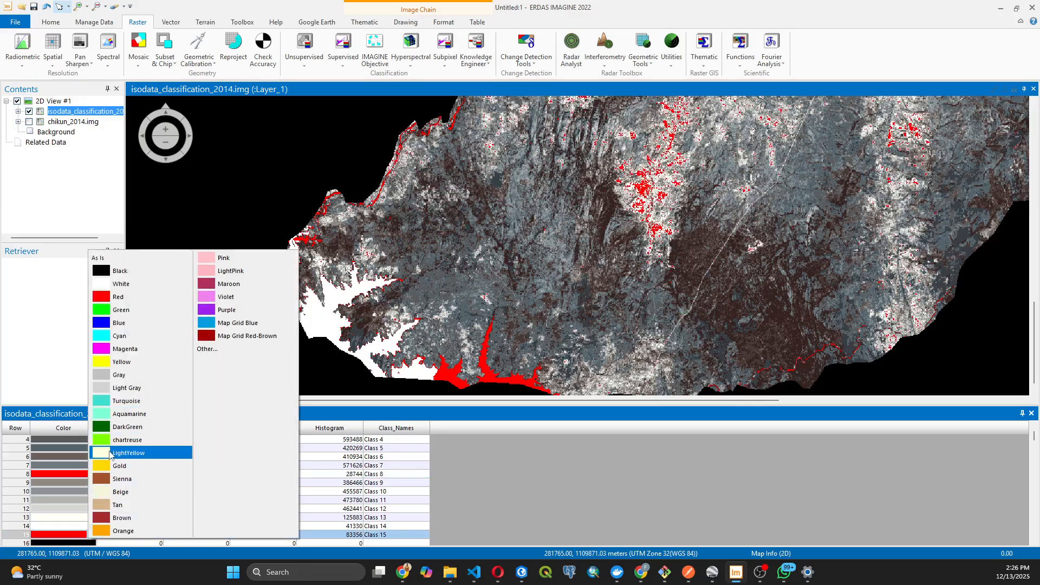
pyautogui.click(120, 284)
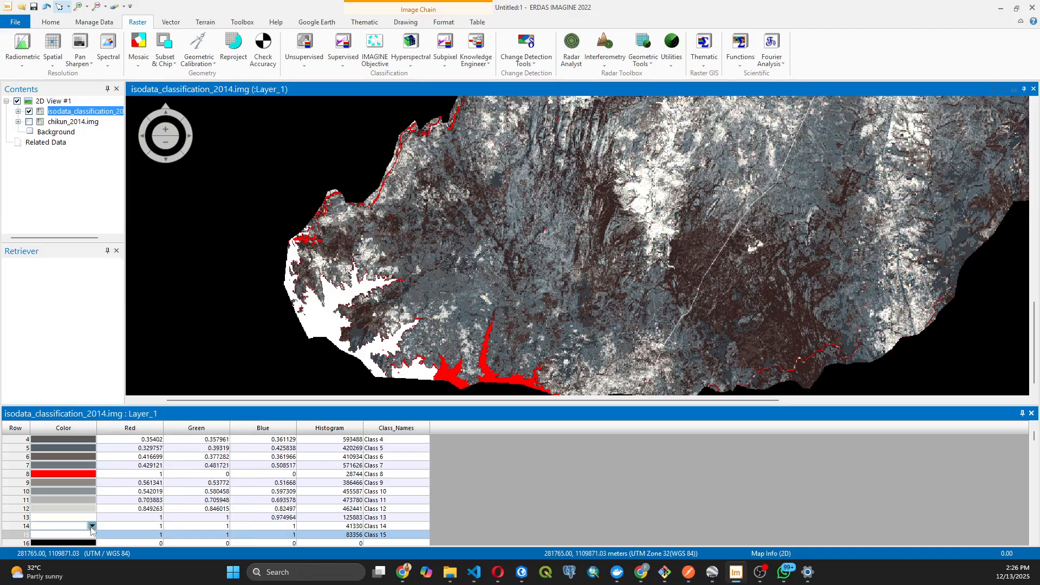
pyautogui.click(93, 526)
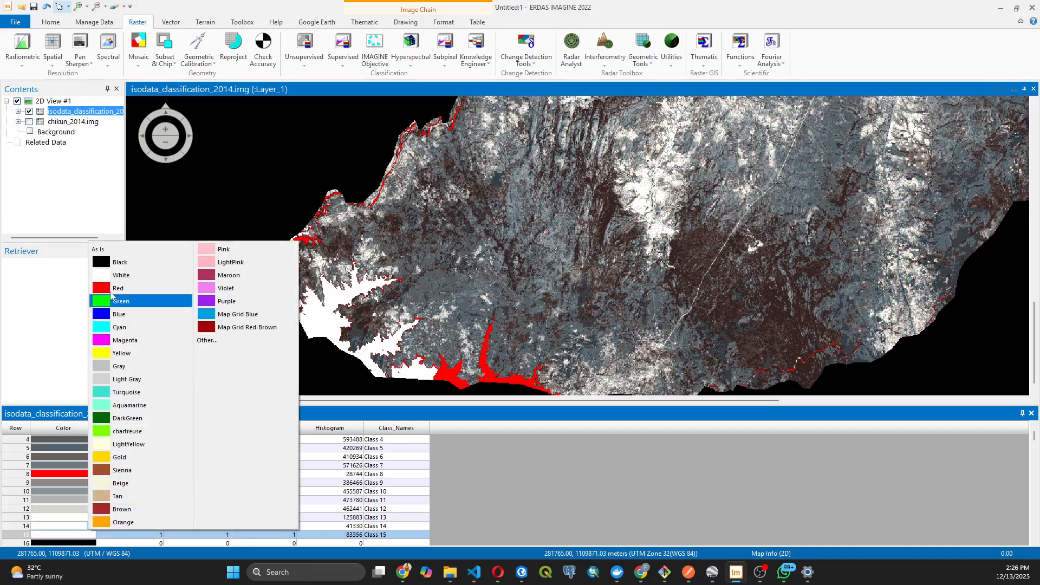
pyautogui.click(112, 291)
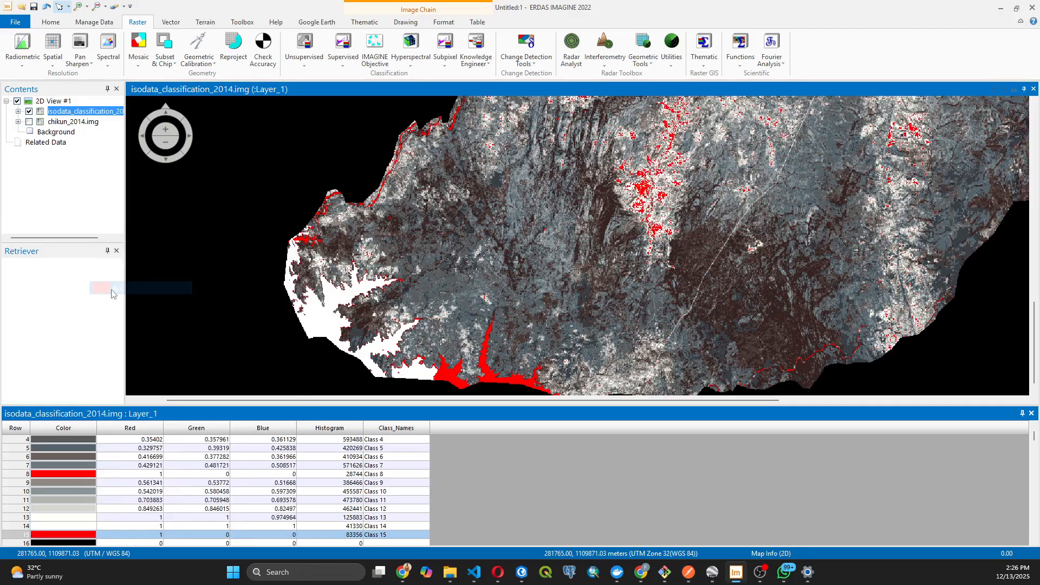
pyautogui.click(68, 536)
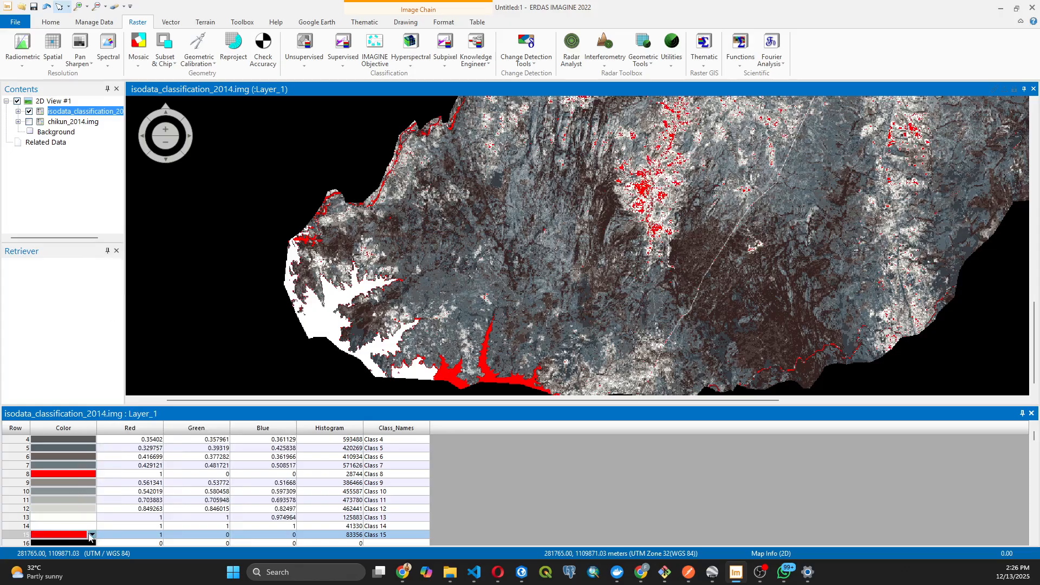
pyautogui.click(91, 535)
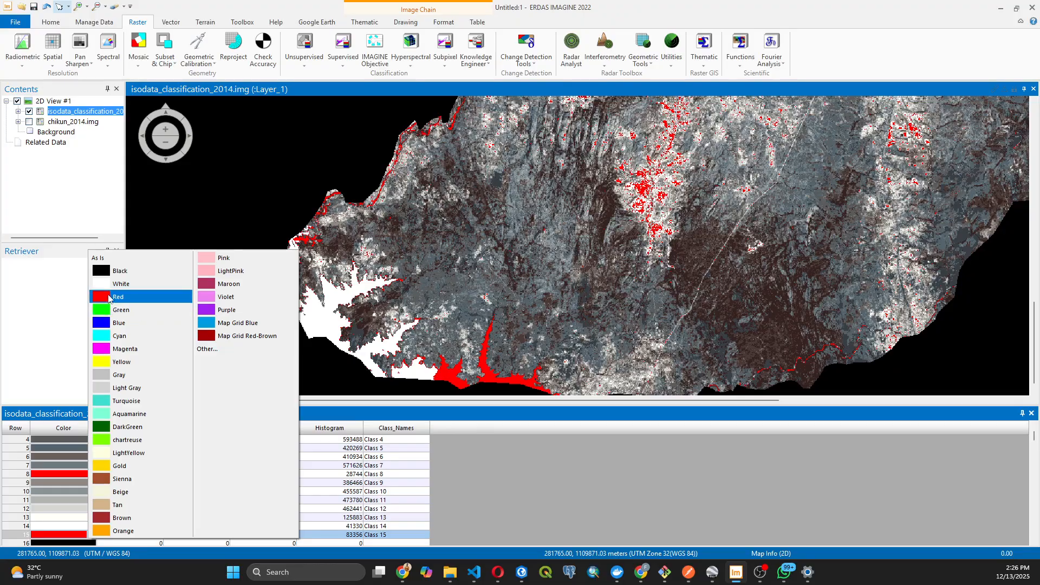
pyautogui.click(108, 284)
# Select the Class 14 row in the attribute table and set its colour to Red.
pyautogui.click(24, 527)
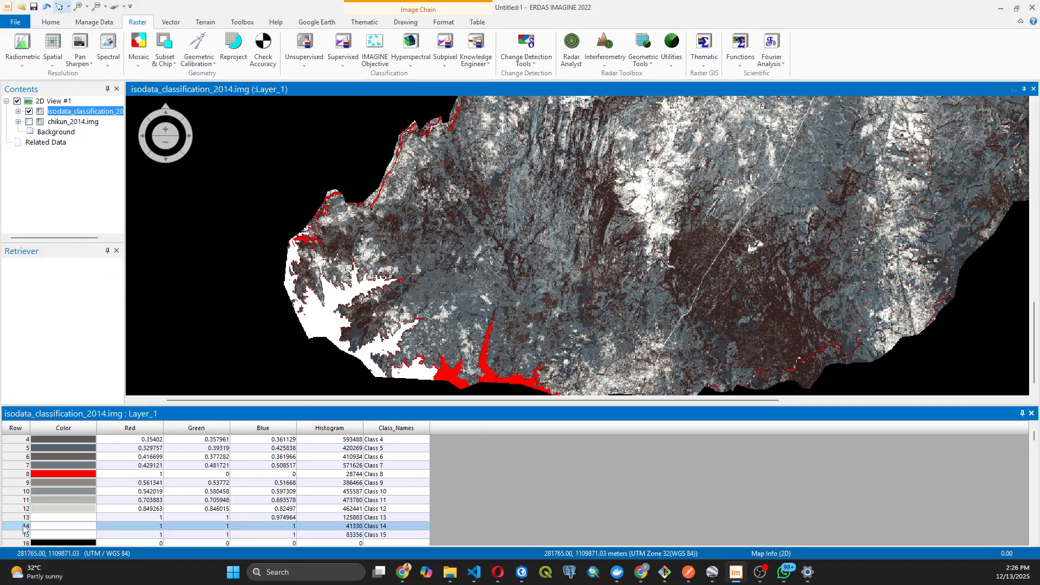
pyautogui.click(65, 528)
pyautogui.click(92, 526)
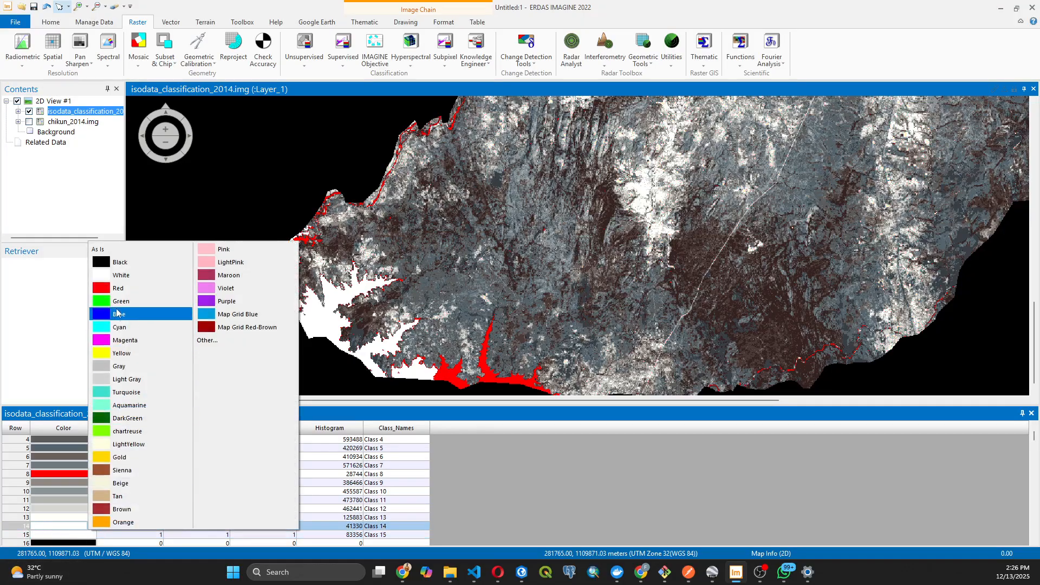
pyautogui.click(117, 295)
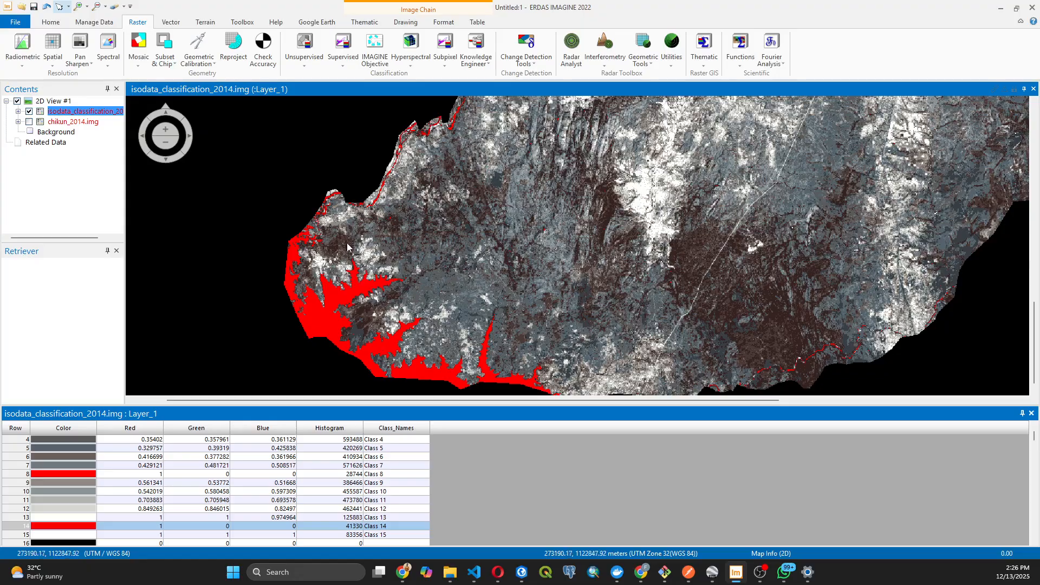
# Examine the red-coloured classes over the water body at the southwestern end of the classified image.
pyautogui.scroll(-4, 370, 261)
pyautogui.scroll(4, 424, 248)
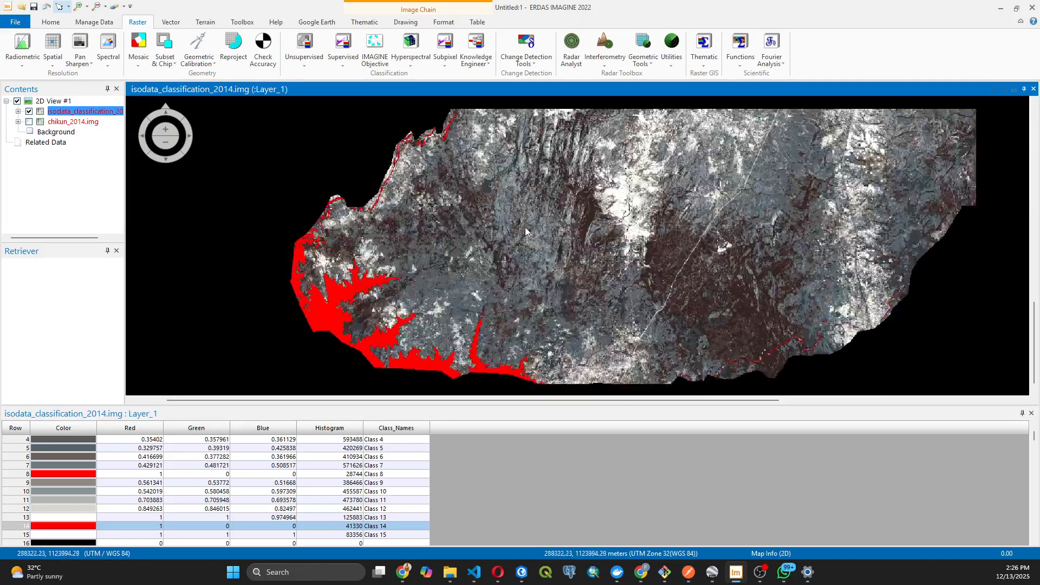
pyautogui.scroll(-2, 525, 226)
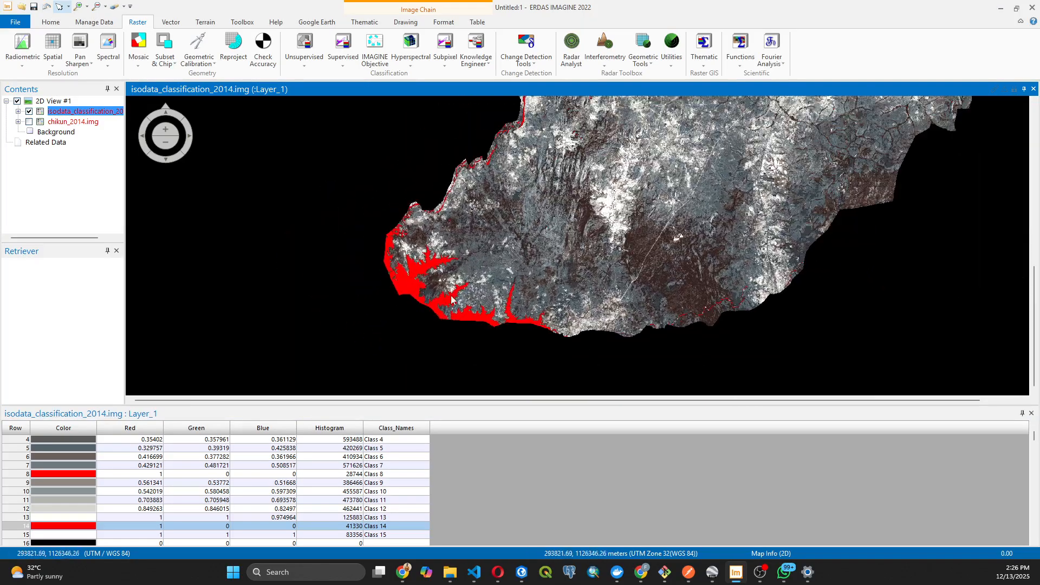
pyautogui.click(541, 238)
pyautogui.moveTo(434, 270); pyautogui.dragTo(426, 305)
pyautogui.scroll(-3, 463, 284)
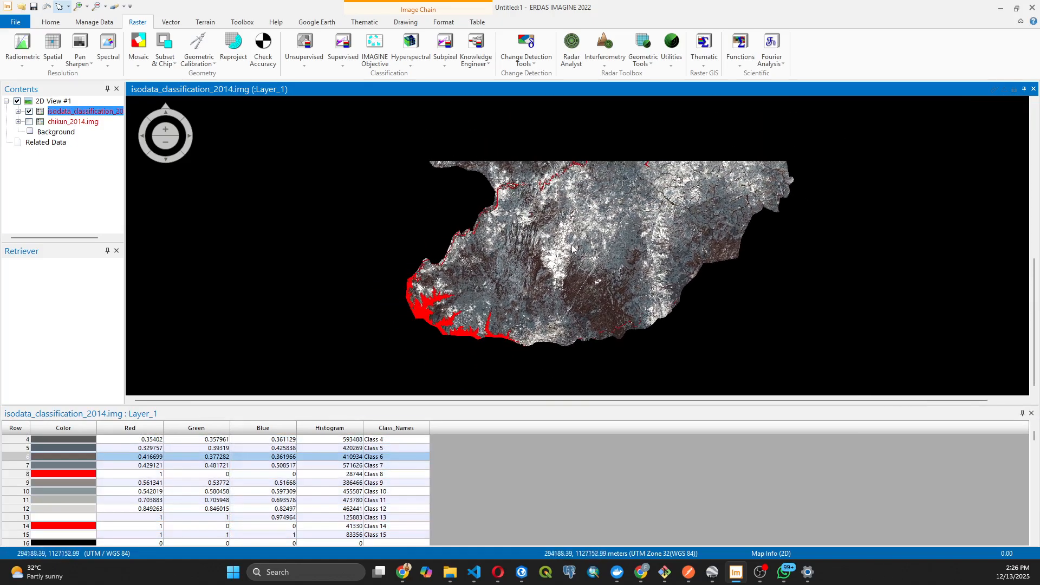
pyautogui.scroll(3, 464, 284)
pyautogui.scroll(-3, 638, 202)
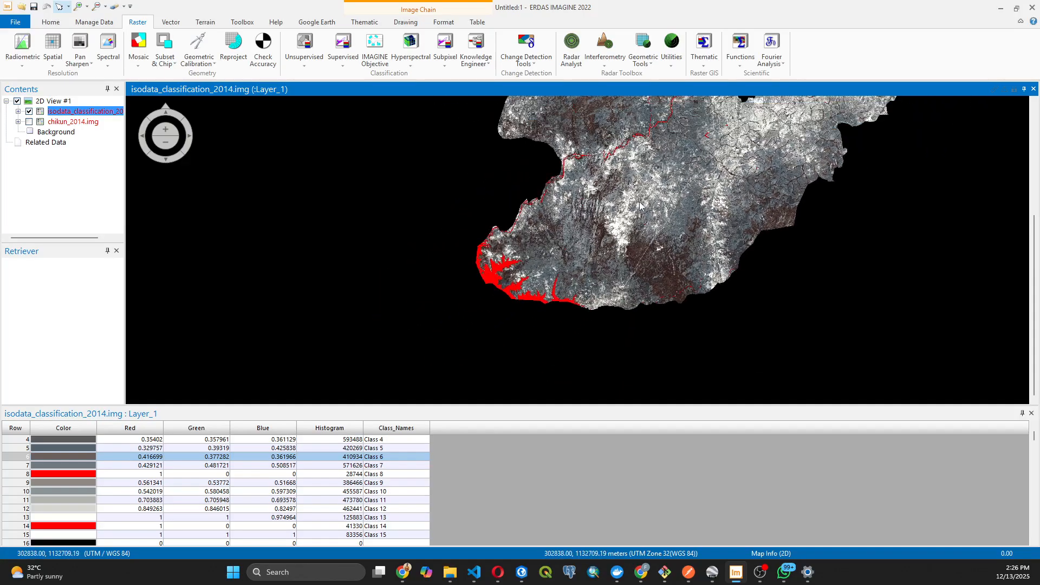
# Follow the red-coloured river northeast across the classified image to the northern boundary and the eastern part of the area.
pyautogui.moveTo(638, 201); pyautogui.dragTo(504, 267)
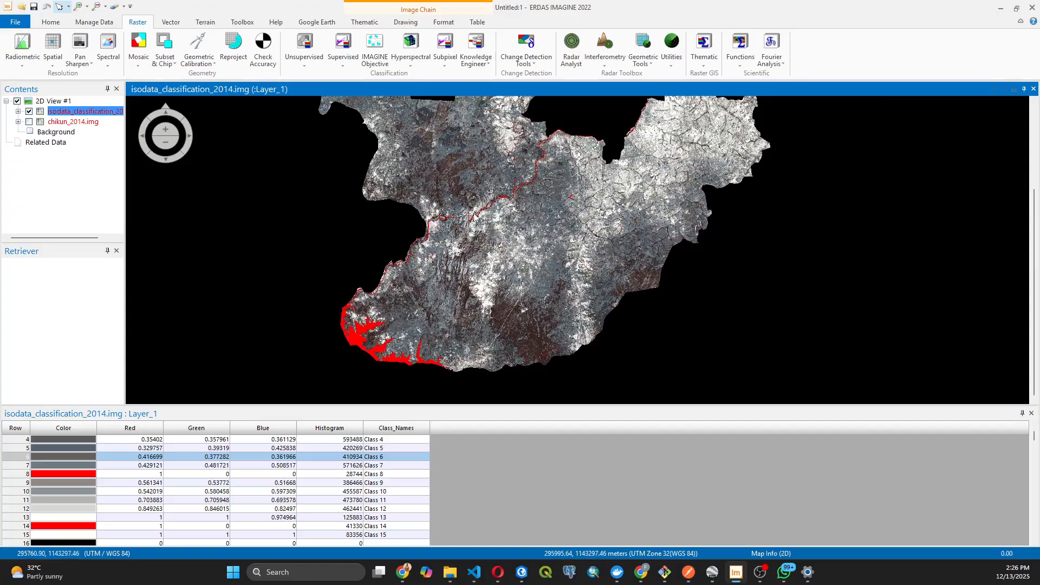
pyautogui.scroll(5, 521, 212)
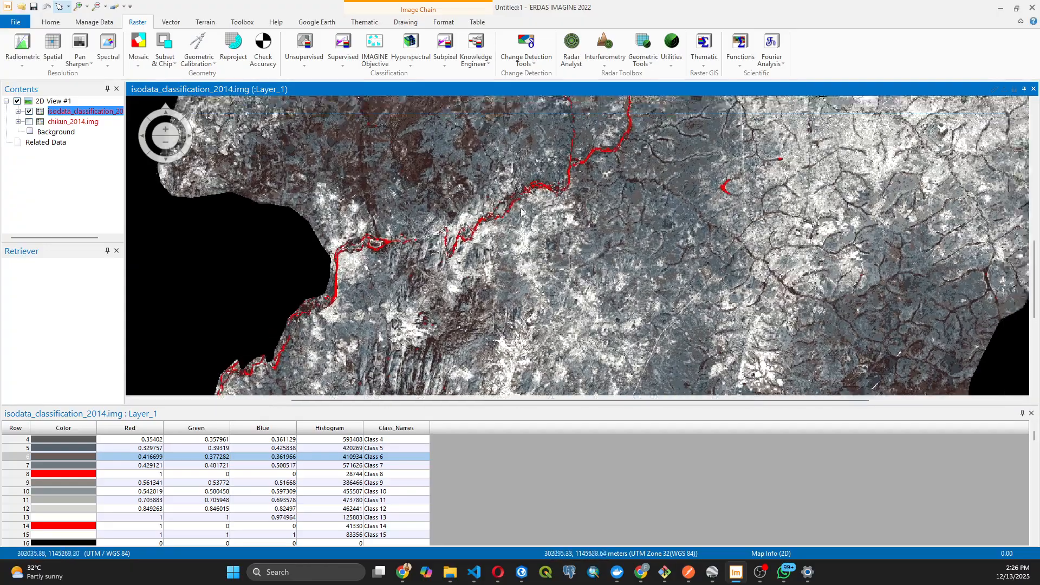
pyautogui.moveTo(521, 212); pyautogui.dragTo(405, 295)
pyautogui.moveTo(464, 168); pyautogui.dragTo(423, 248)
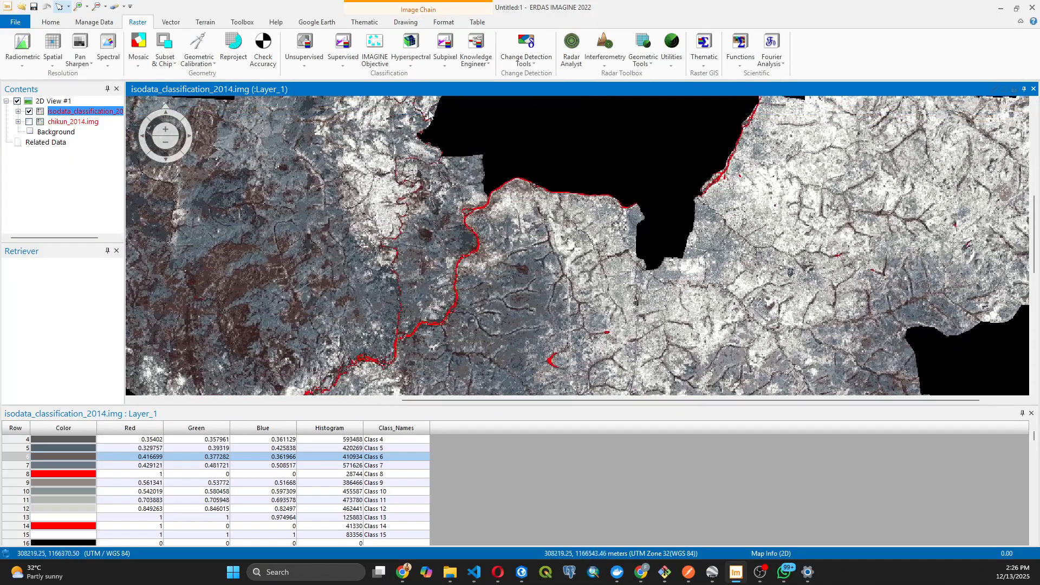
pyautogui.moveTo(404, 128); pyautogui.dragTo(345, 195)
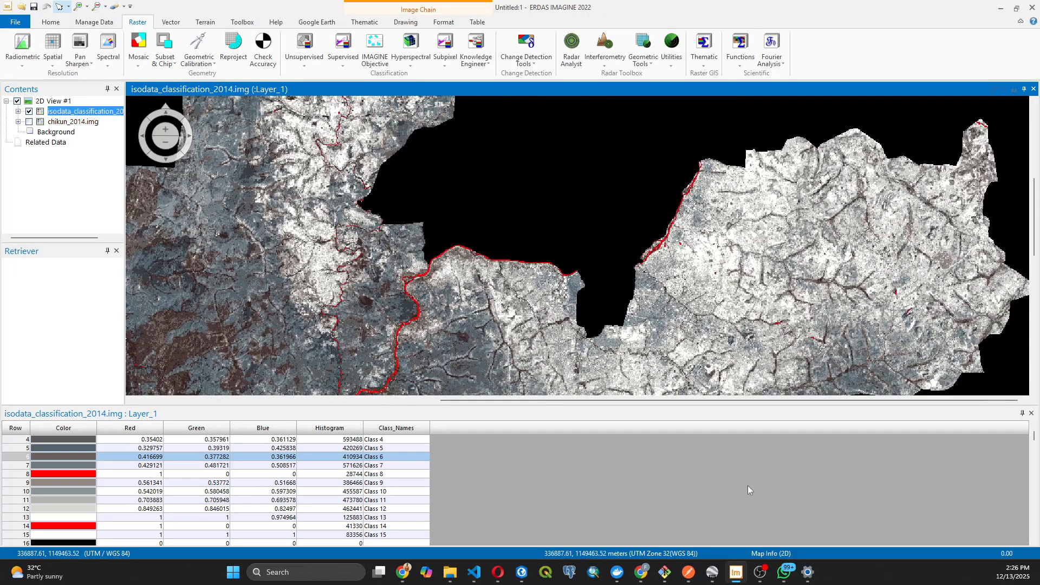
# Switch to Google Earth Pro and trace the river from the western chikun_lga boundary to where it meets the northern boundary.
pyautogui.click(711, 572)
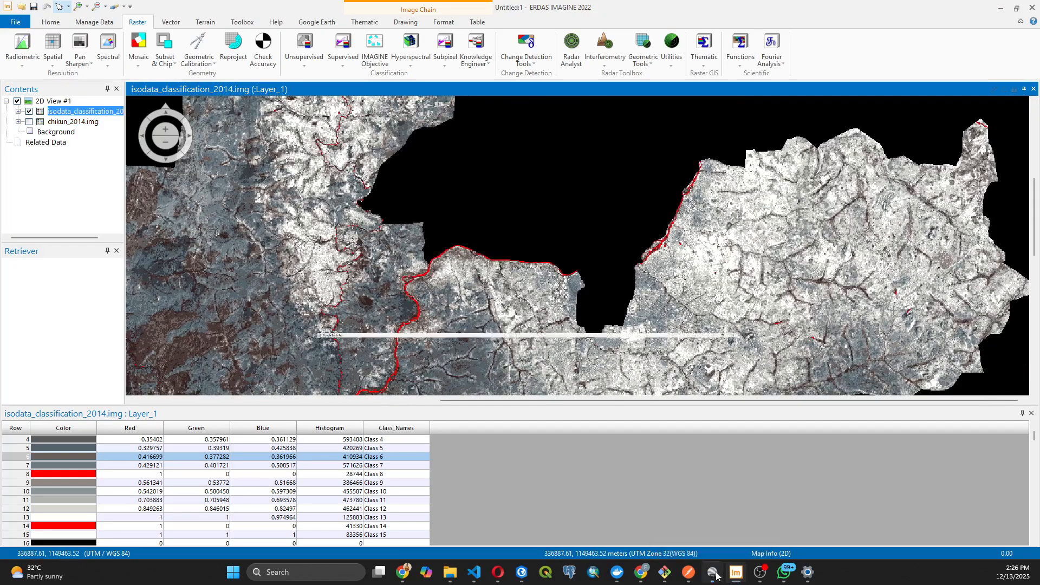
pyautogui.scroll(-5, 587, 326)
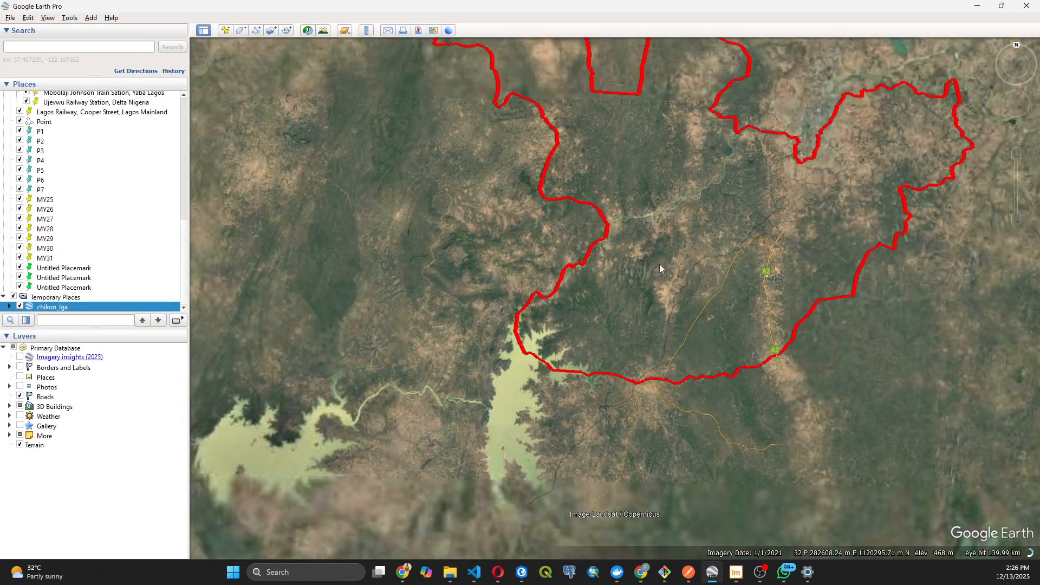
pyautogui.scroll(6, 686, 207)
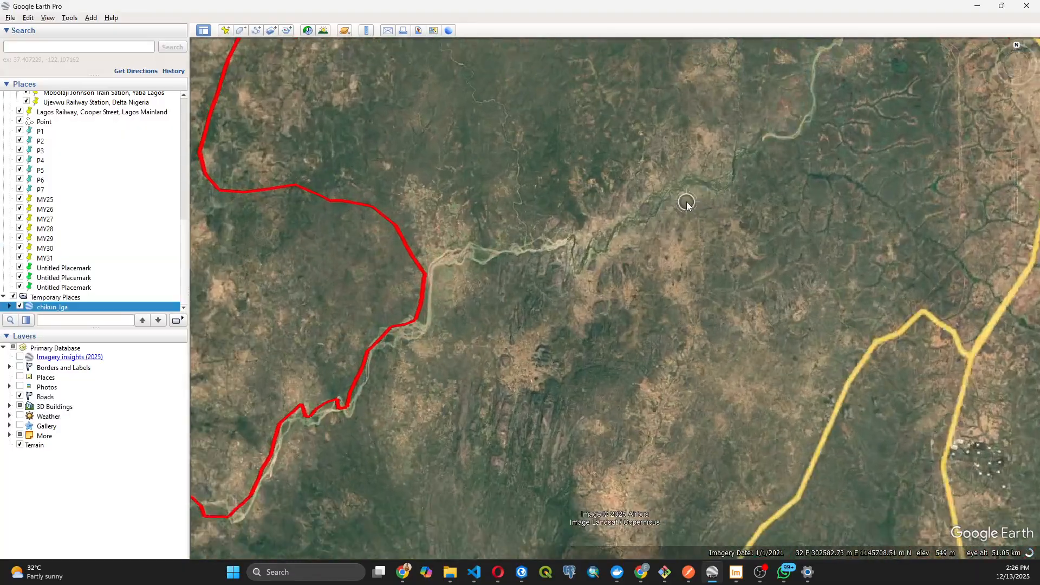
pyautogui.scroll(3, 551, 294)
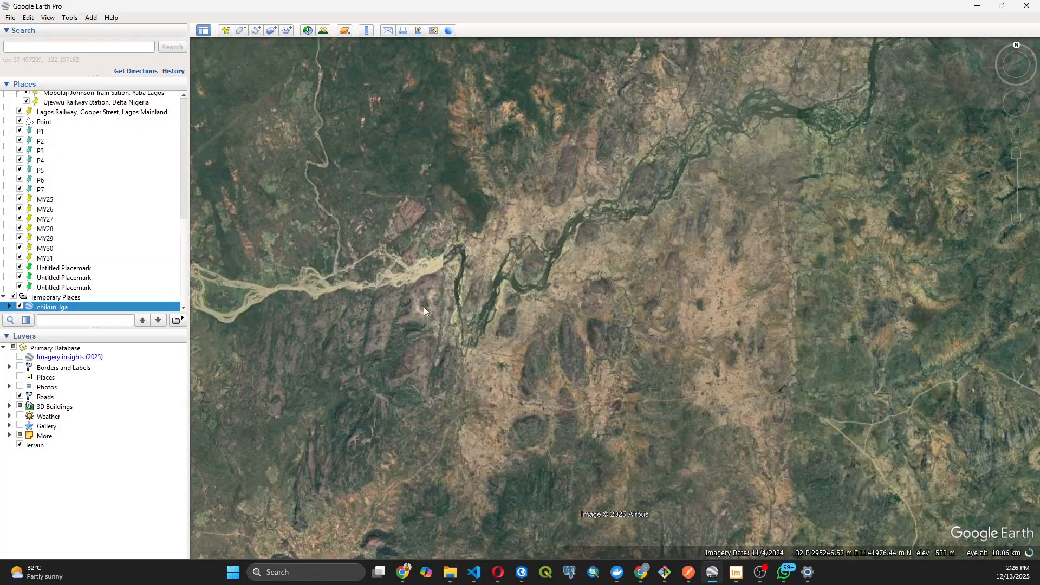
pyautogui.moveTo(424, 307); pyautogui.dragTo(507, 308)
pyautogui.scroll(-1, 470, 319)
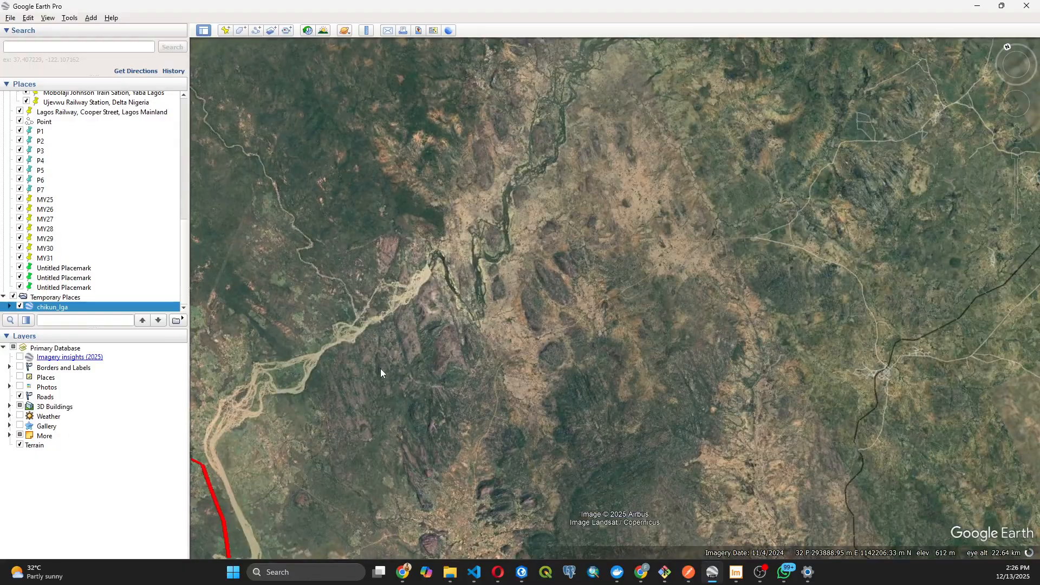
pyautogui.moveTo(380, 368); pyautogui.dragTo(383, 269)
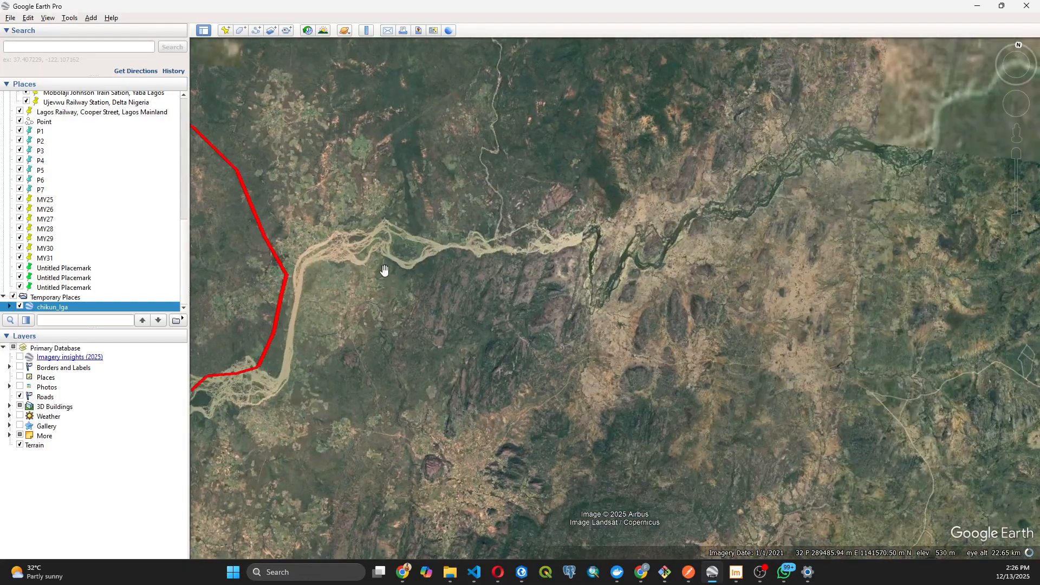
pyautogui.moveTo(648, 293); pyautogui.dragTo(406, 350)
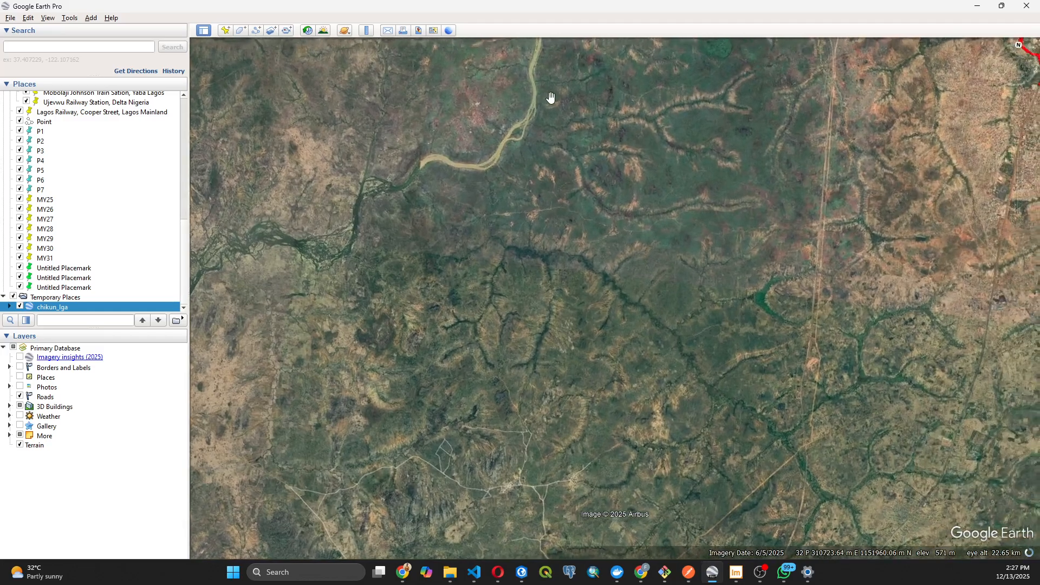
pyautogui.moveTo(551, 98); pyautogui.dragTo(513, 340)
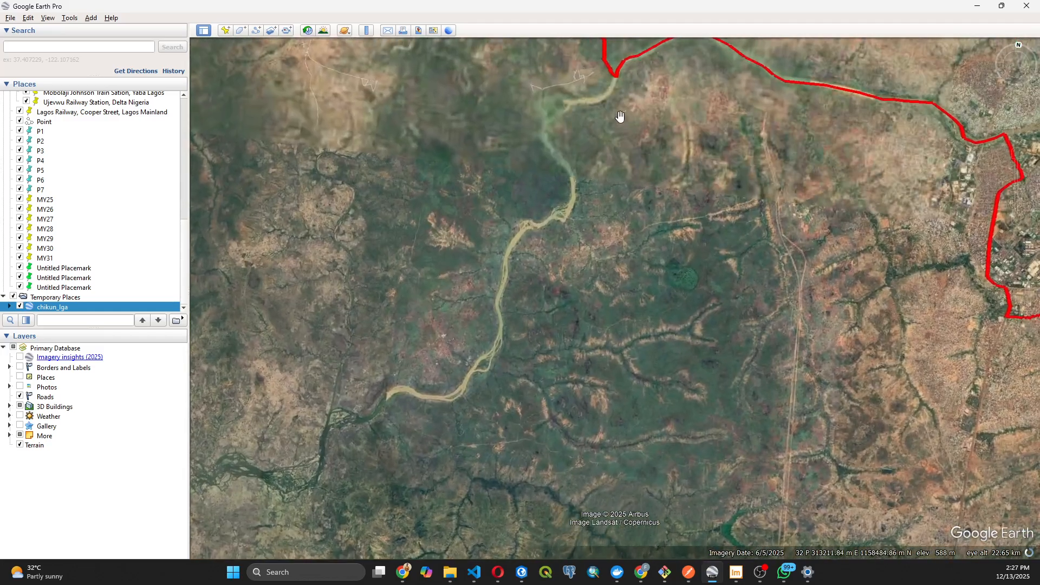
pyautogui.moveTo(619, 117); pyautogui.dragTo(583, 228)
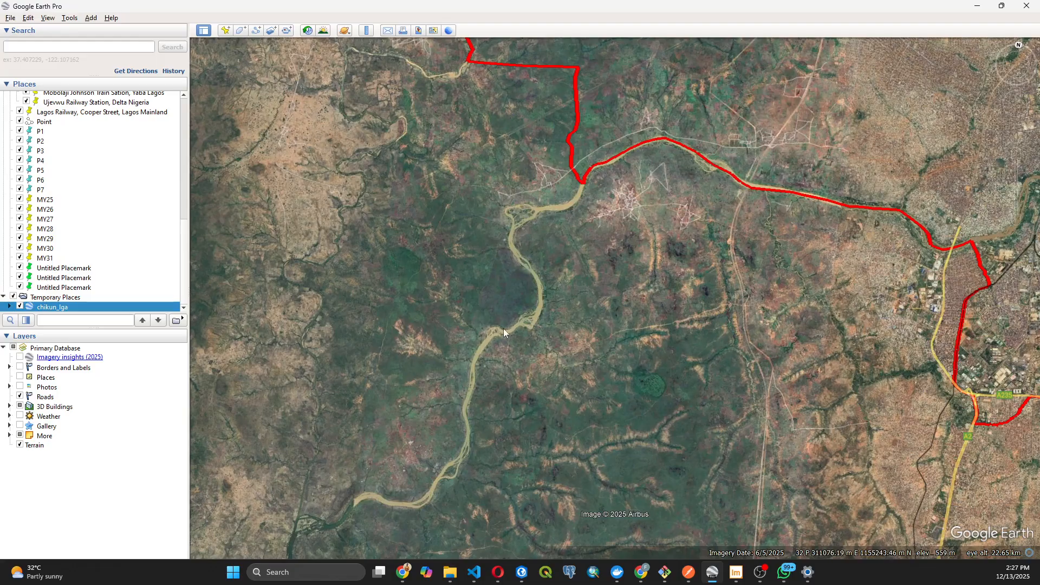
# Examine the wider chikun_lga boundary with its rivers and southwestern reservoir, and return to ERDAS IMAGINE.
pyautogui.scroll(-2, 501, 317)
pyautogui.scroll(-2, 502, 316)
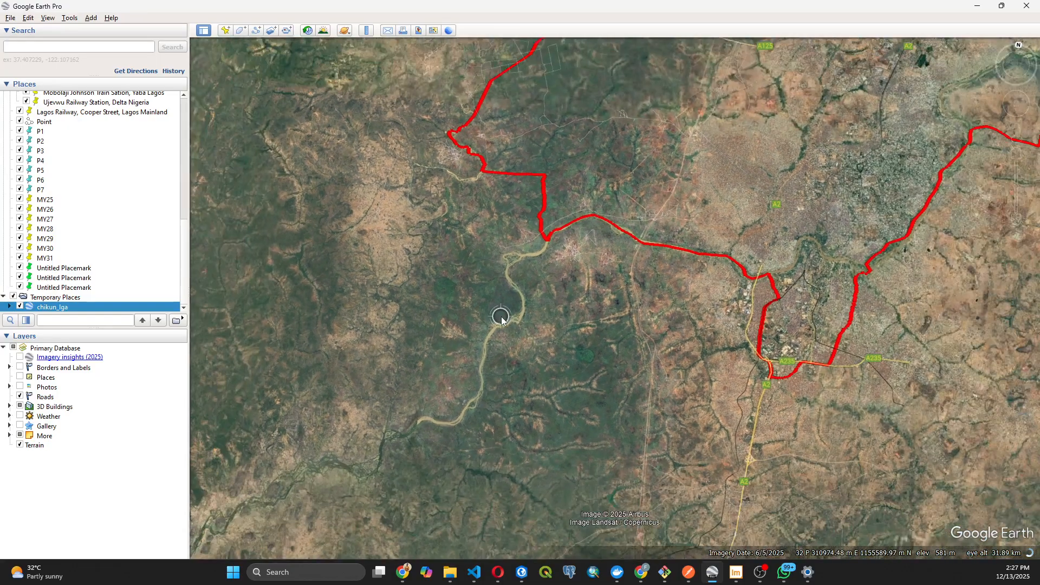
pyautogui.scroll(-2, 502, 319)
pyautogui.scroll(-2, 502, 327)
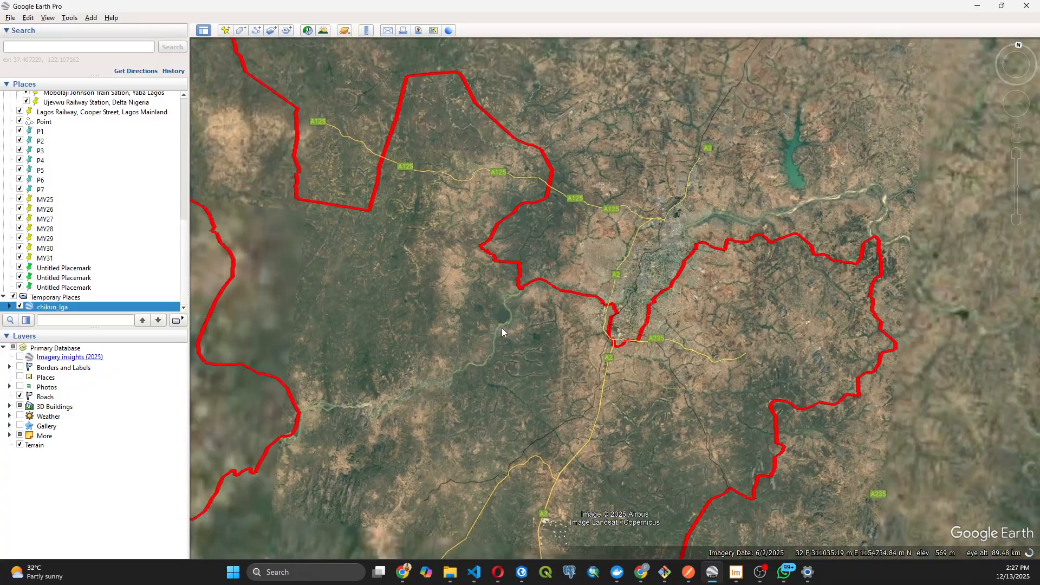
pyautogui.scroll(-2, 494, 341)
pyautogui.moveTo(480, 372); pyautogui.dragTo(462, 255)
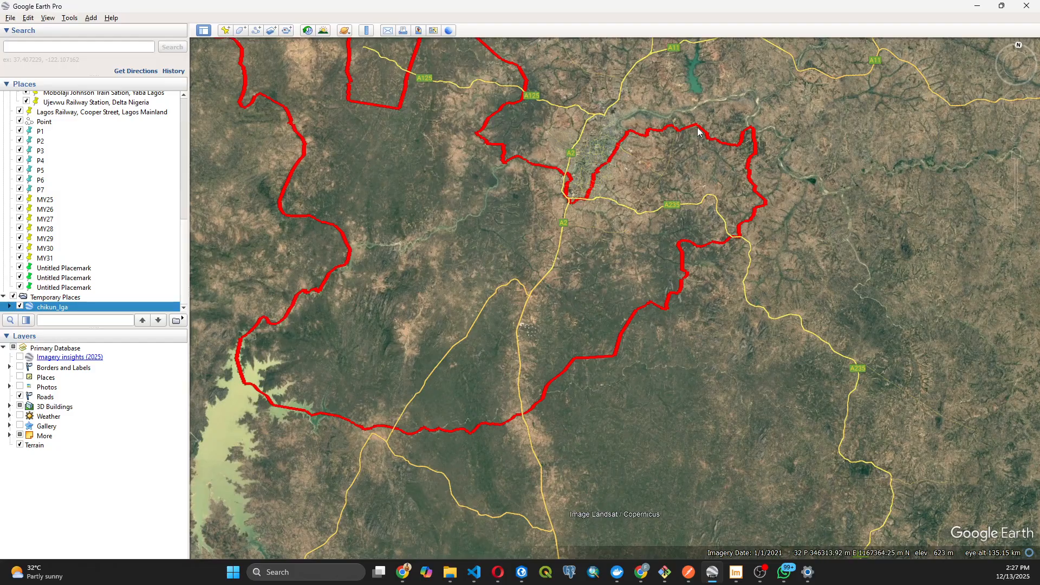
pyautogui.click(976, 5)
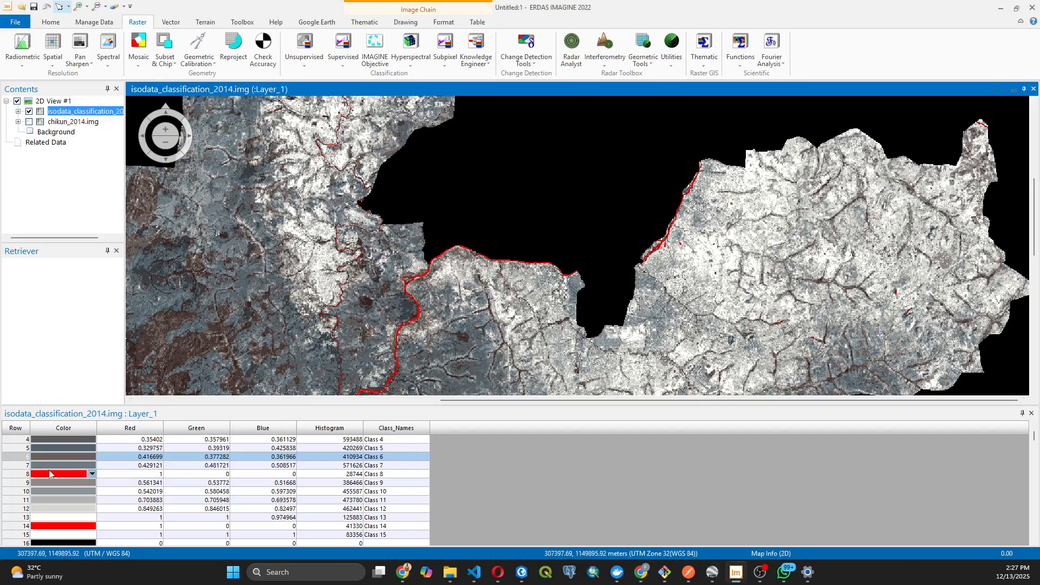
# Select the Class 8 row in the attribute table and set its colour to Blue.
pyautogui.click(24, 473)
pyautogui.click(93, 474)
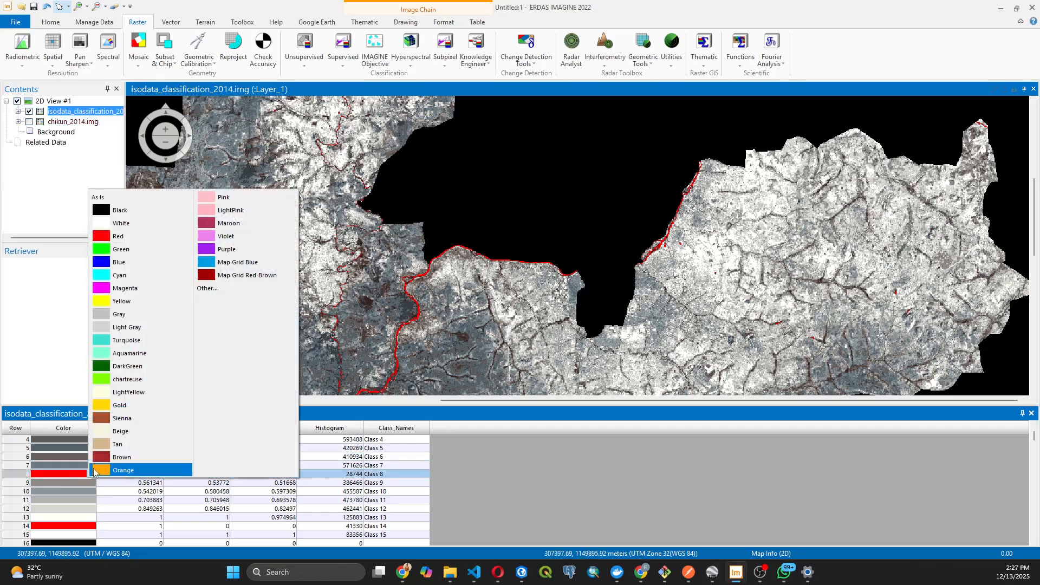
pyautogui.click(108, 264)
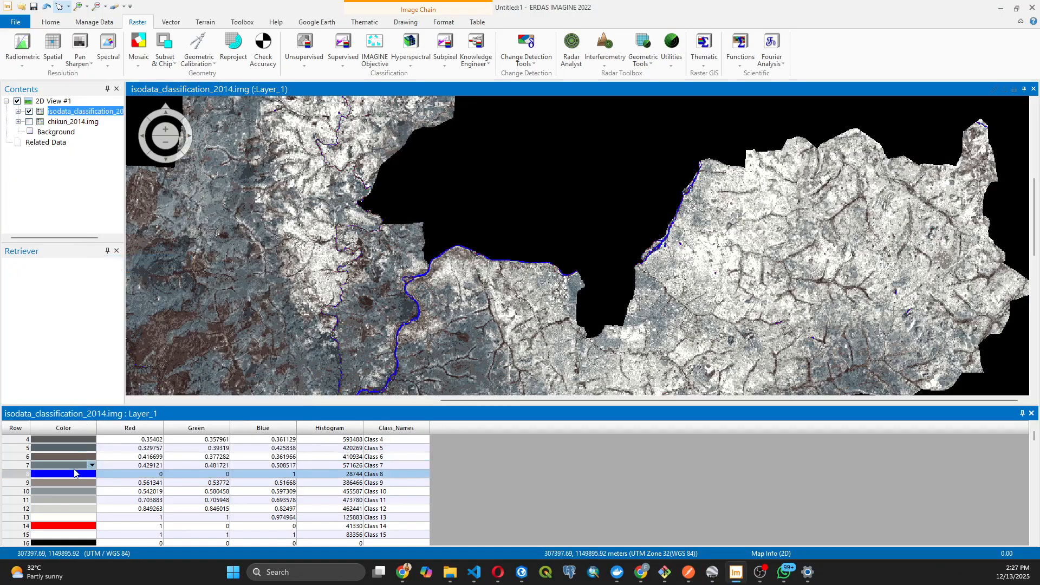
# Select the Class 14 row in the attribute table, set its colour to Blue, and check the river on the classified image.
pyautogui.click(22, 526)
pyautogui.click(92, 526)
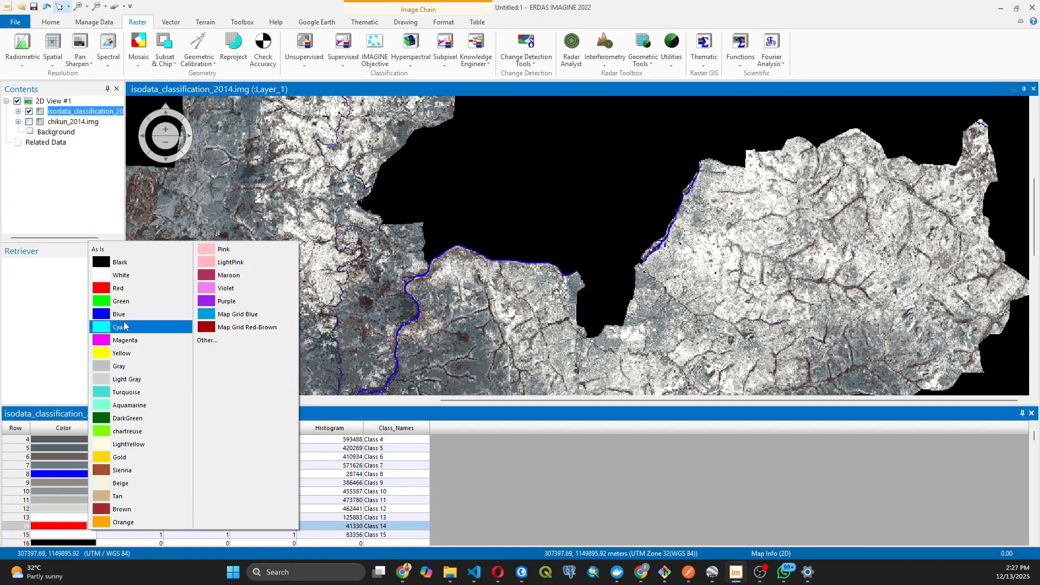
pyautogui.click(94, 314)
pyautogui.scroll(-1, 334, 308)
pyautogui.scroll(-2, 334, 309)
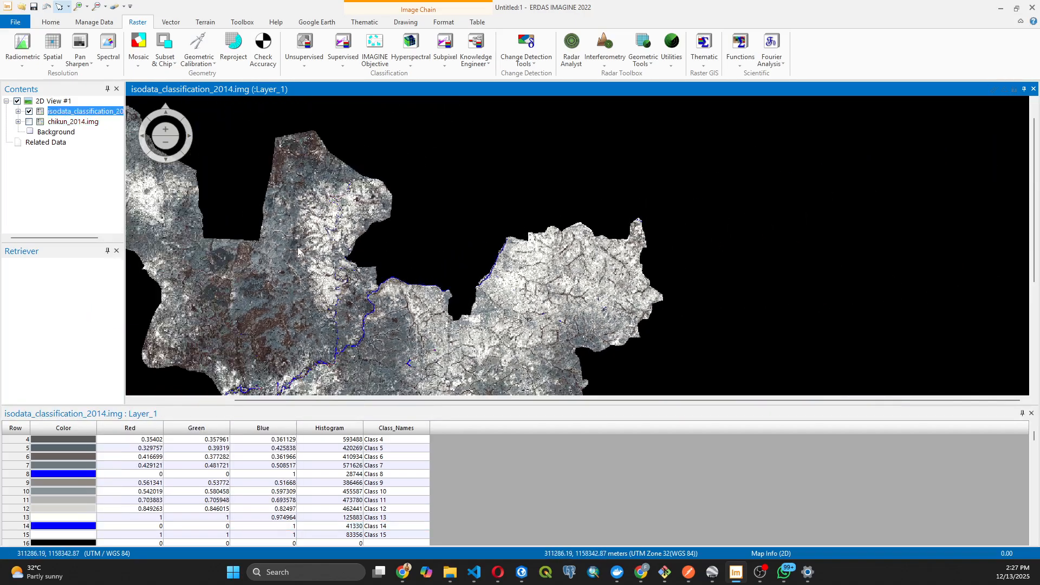
pyautogui.click(420, 263)
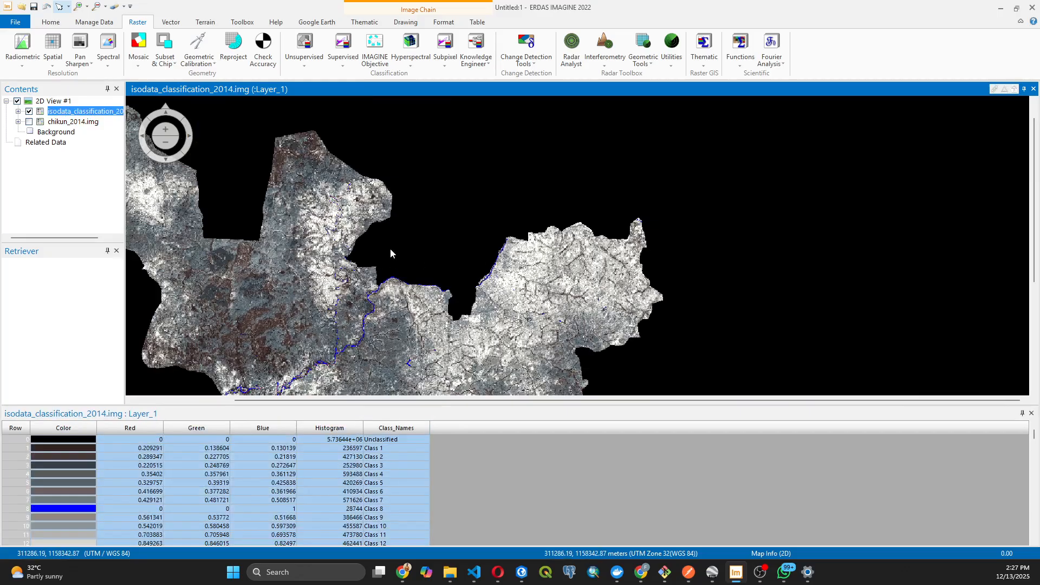
# Switch to Google Earth Pro and examine the land cover between the two roads in southern chikun_lga at close range.
pyautogui.click(357, 250)
pyautogui.click(677, 303)
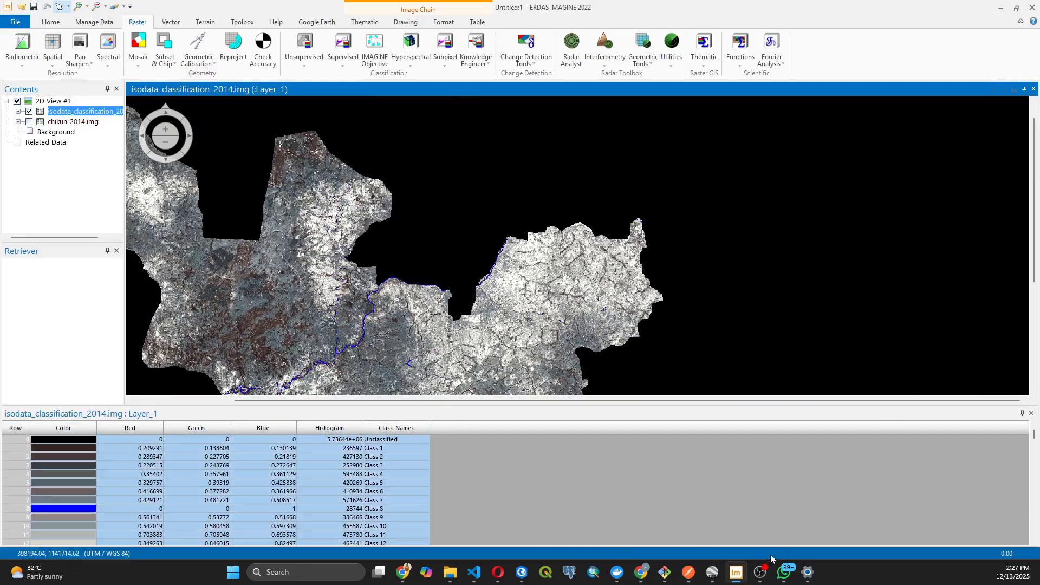
pyautogui.click(712, 571)
pyautogui.scroll(-2, 686, 467)
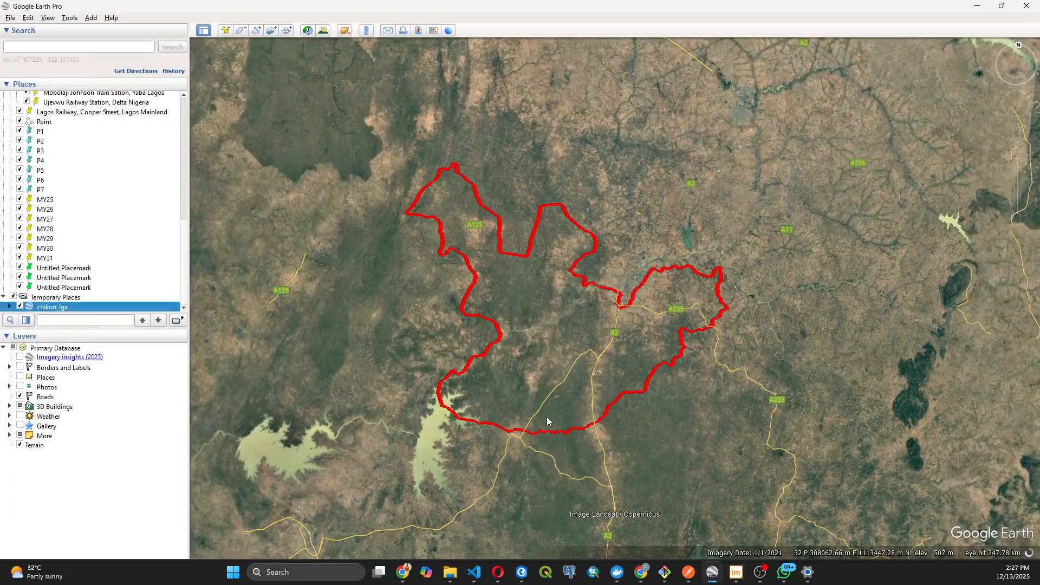
pyautogui.scroll(4, 553, 421)
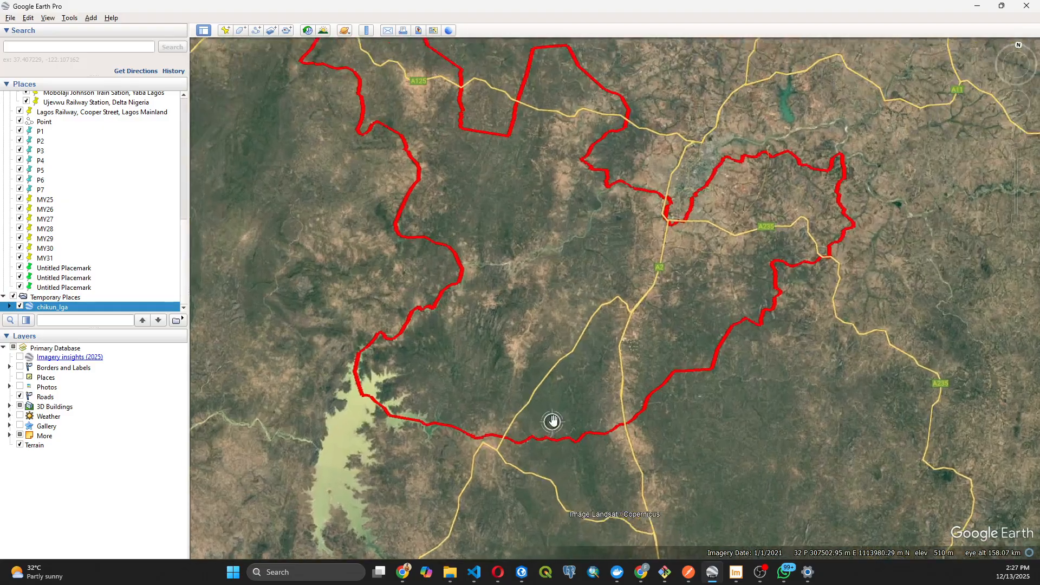
pyautogui.scroll(4, 599, 413)
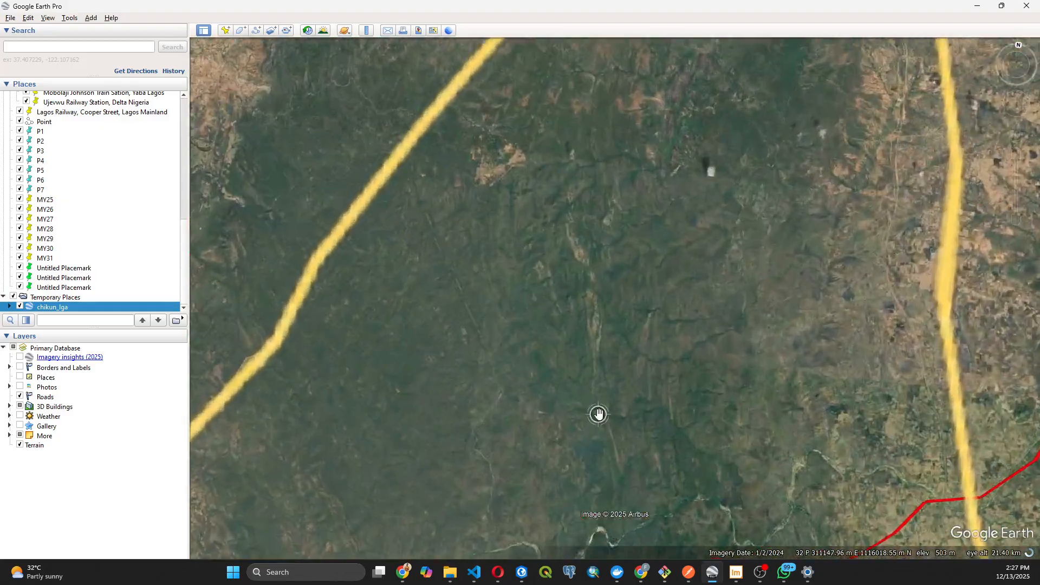
pyautogui.scroll(3, 598, 413)
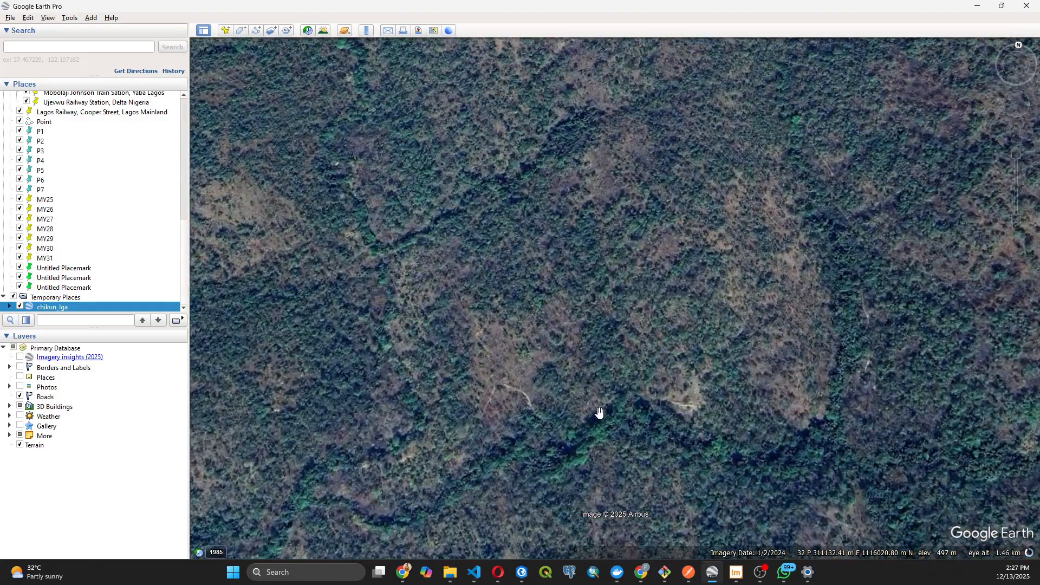
# Inspect the surrounding wooded terrain and the southern chikun_lga boundary, and return to ERDAS IMAGINE.
pyautogui.moveTo(622, 405); pyautogui.dragTo(608, 298)
pyautogui.moveTo(623, 366); pyautogui.dragTo(493, 296)
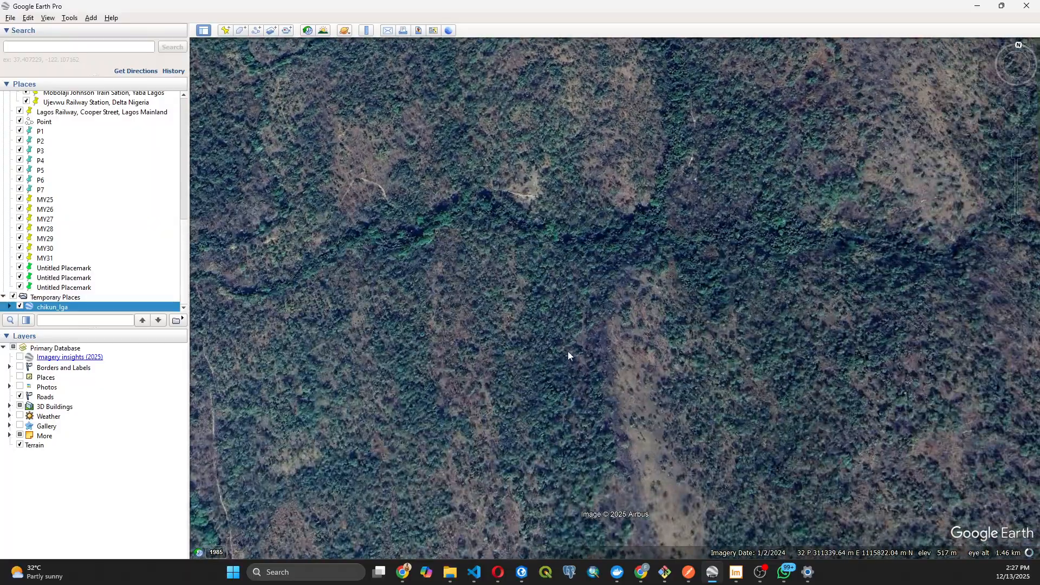
pyautogui.moveTo(570, 355); pyautogui.dragTo(750, 275)
pyautogui.moveTo(562, 293); pyautogui.dragTo(689, 313)
pyautogui.moveTo(595, 279); pyautogui.dragTo(628, 408)
pyautogui.moveTo(521, 315); pyautogui.dragTo(602, 322)
pyautogui.scroll(-5, 516, 313)
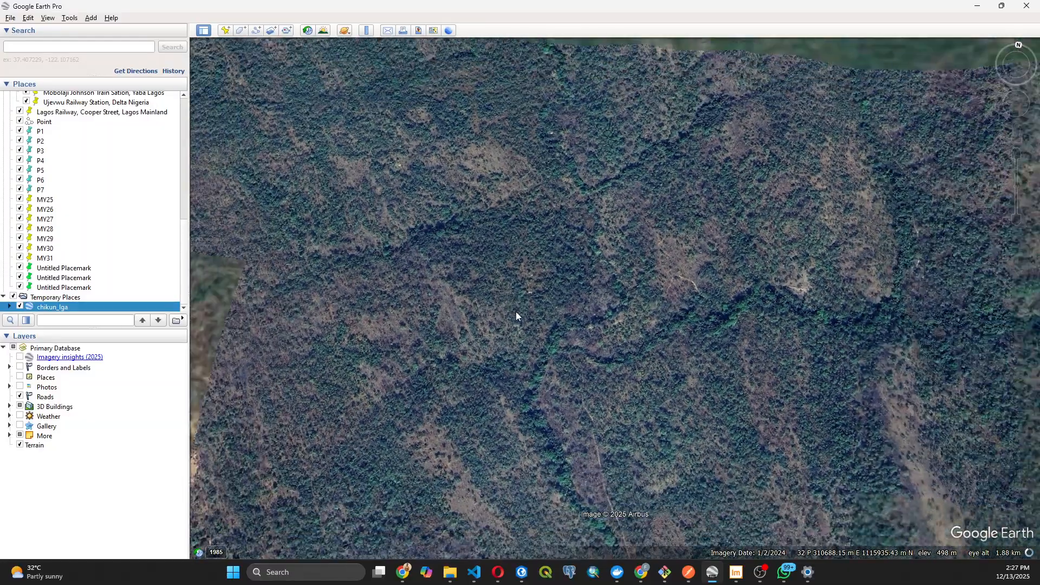
pyautogui.scroll(-5, 516, 311)
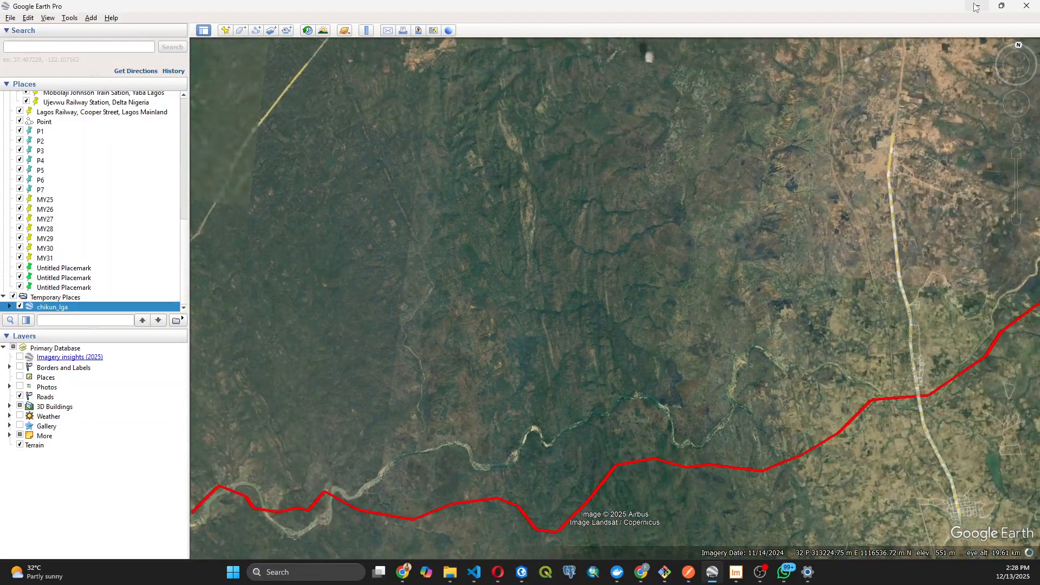
pyautogui.click(977, 6)
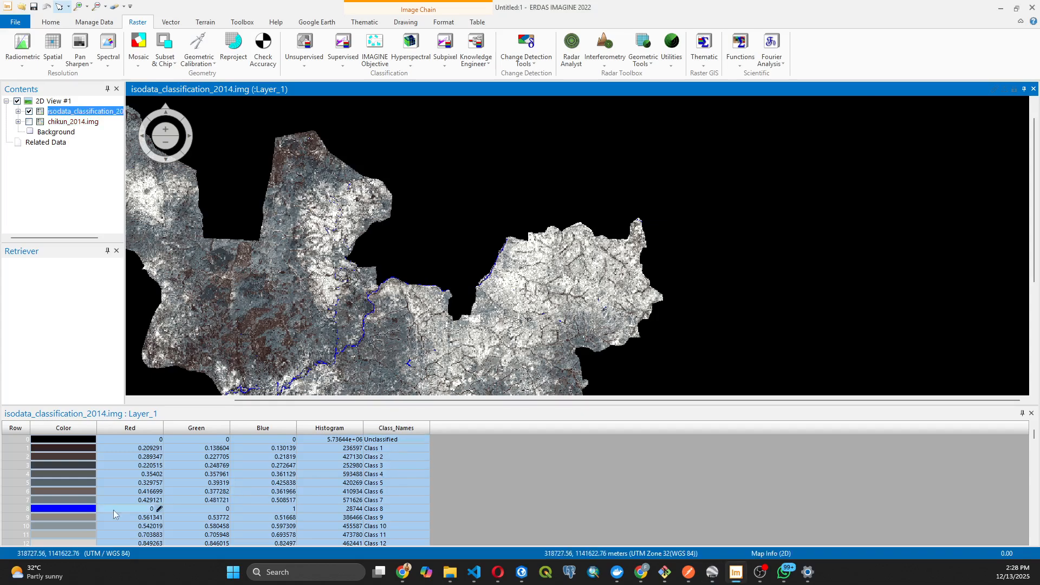
# Check the reservoir in the southwest of the classified image and rename Class 14 as Water Body in the attribute table.
pyautogui.scroll(-2, 90, 514)
pyautogui.click(410, 215)
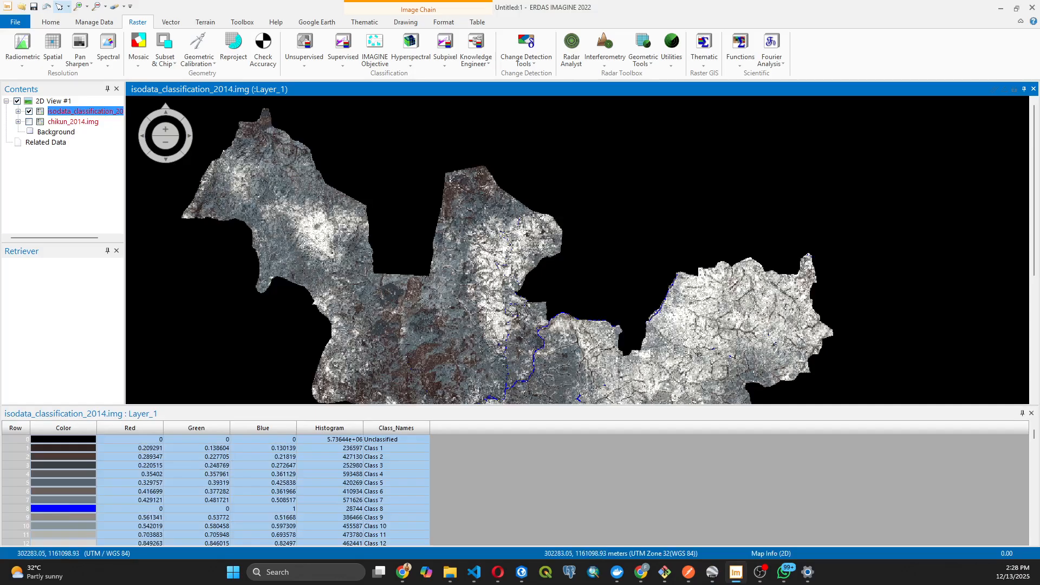
pyautogui.moveTo(487, 374); pyautogui.dragTo(427, 190)
pyautogui.moveTo(433, 353); pyautogui.dragTo(460, 268)
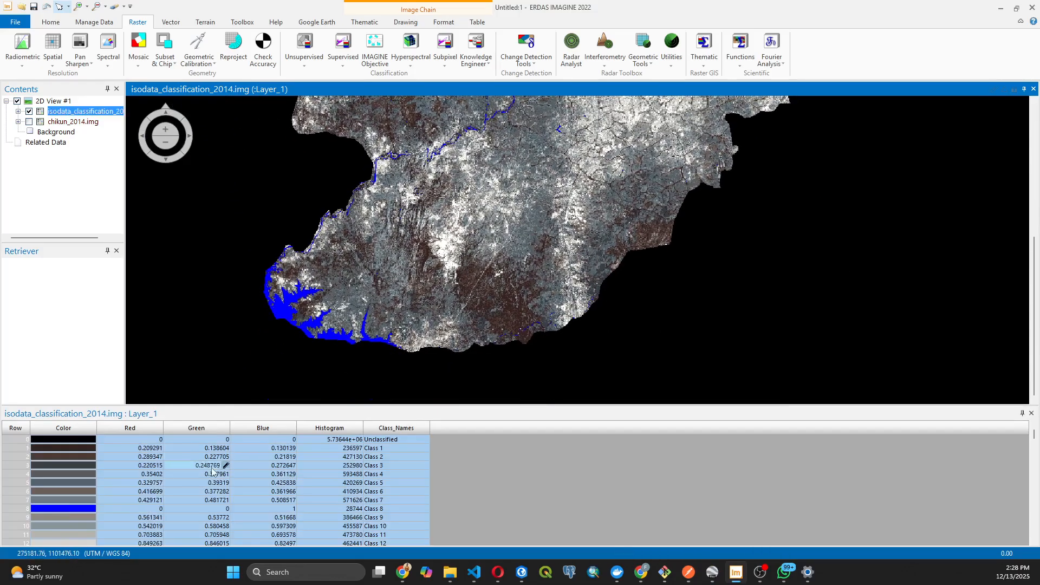
pyautogui.scroll(-2, 90, 506)
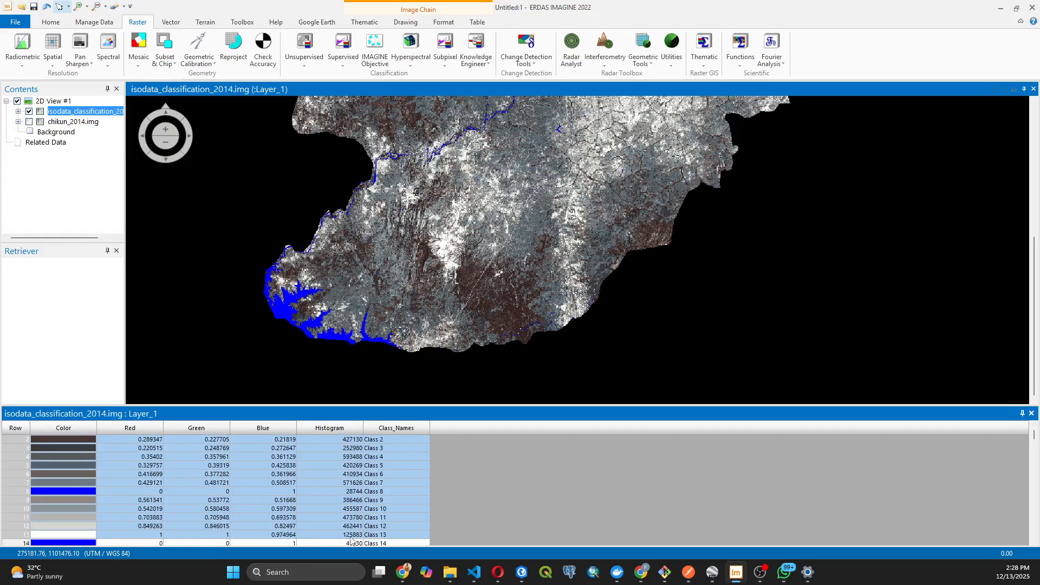
pyautogui.click(370, 543)
pyautogui.click(376, 543)
pyautogui.click(389, 542)
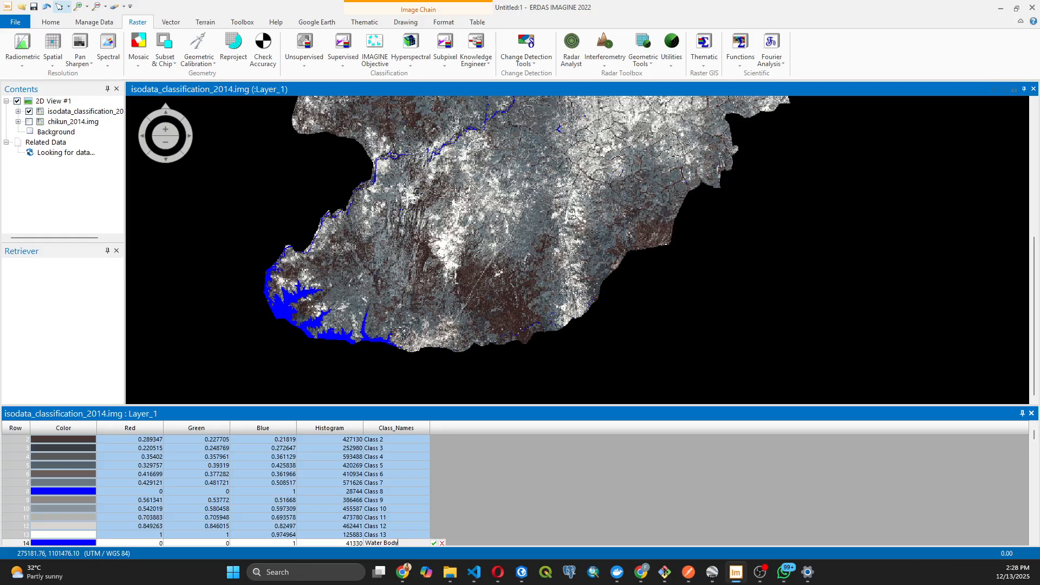
pyautogui.press('Return')
# Rename Class 7 as Water Body in the attribute table.
pyautogui.click(370, 475)
pyautogui.click(374, 474)
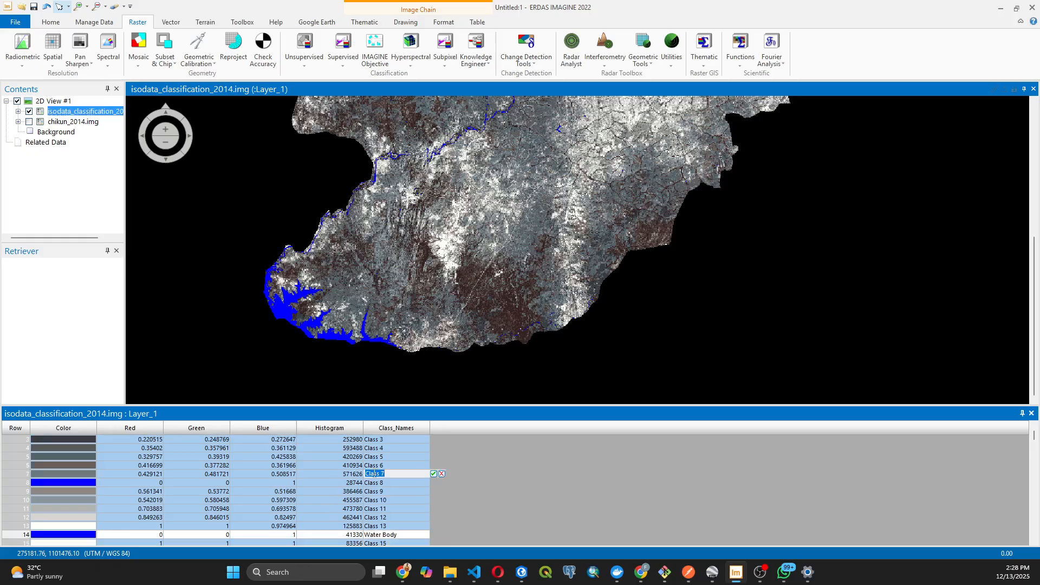
pyautogui.write('Water Body')
pyautogui.press('Return')
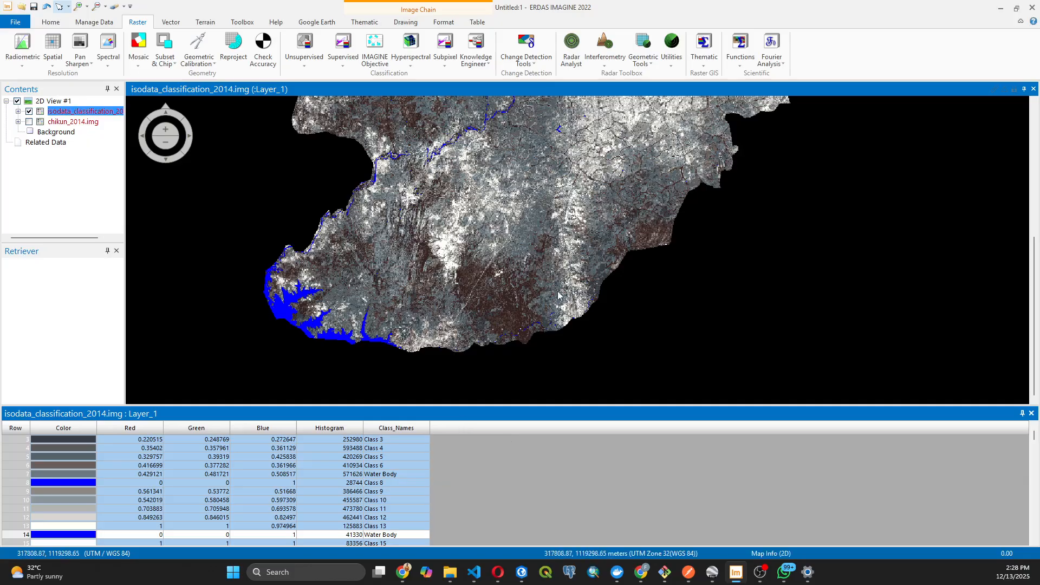
# Compare the whole classified image with the southern chikun_lga area in Google Earth Pro, and return to ERDAS IMAGINE.
pyautogui.scroll(-3, 528, 313)
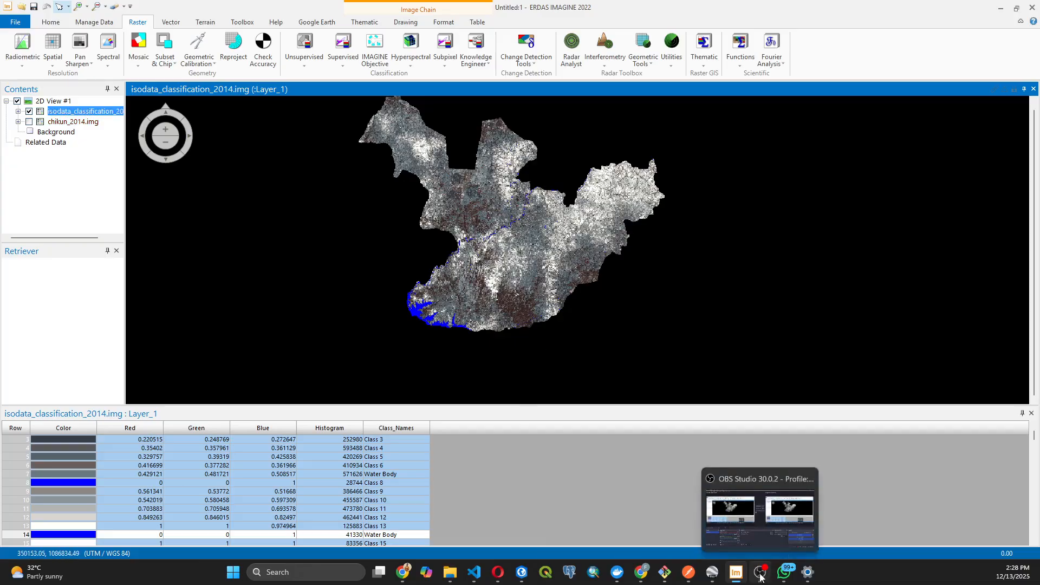
pyautogui.click(712, 572)
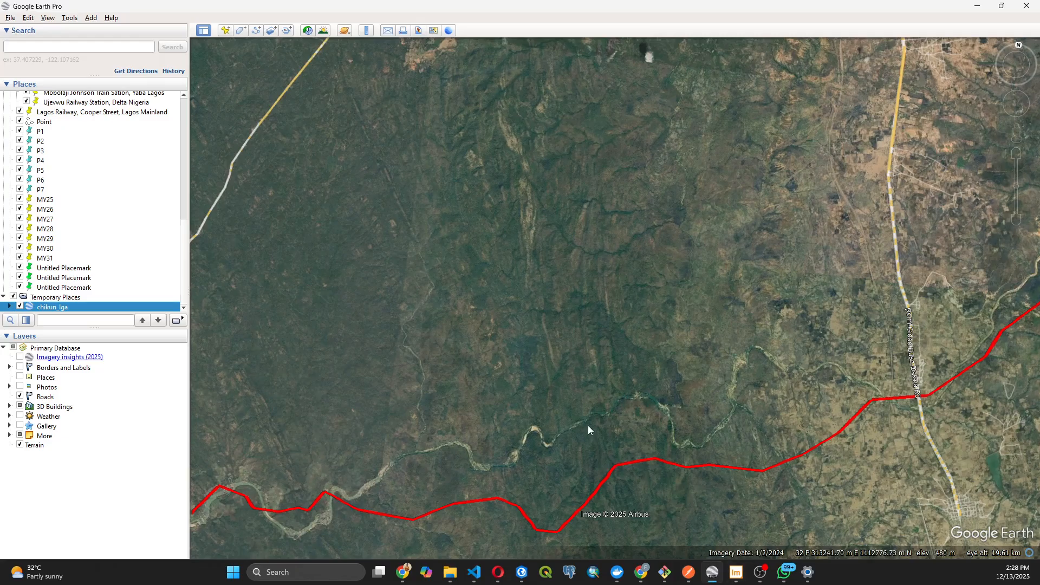
pyautogui.scroll(-3, 587, 424)
pyautogui.scroll(-2, 587, 424)
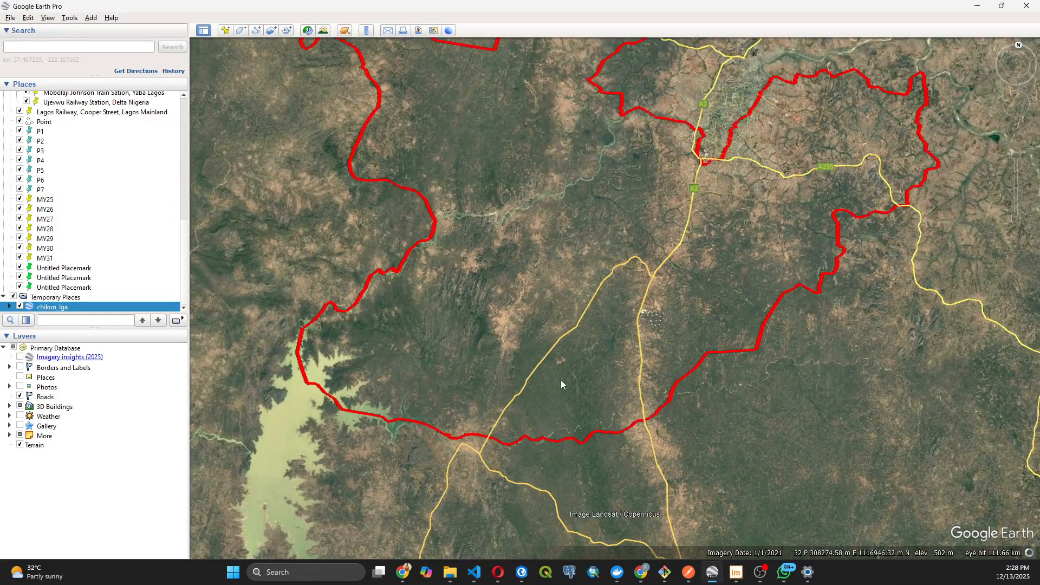
pyautogui.click(977, 7)
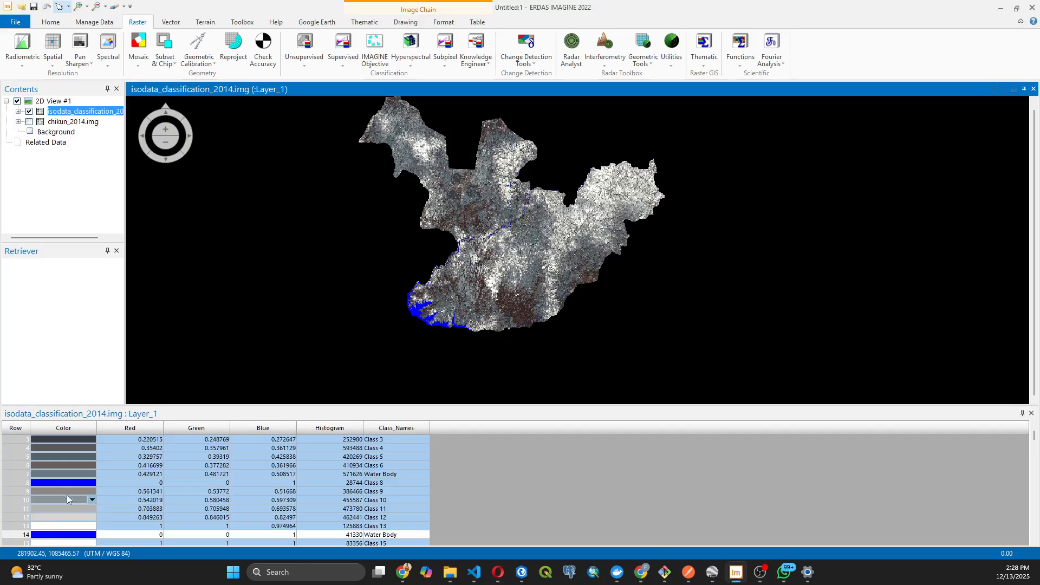
# Select the Class 1 row and colour it Red to locate its areas on the classified image.
pyautogui.scroll(3, 63, 492)
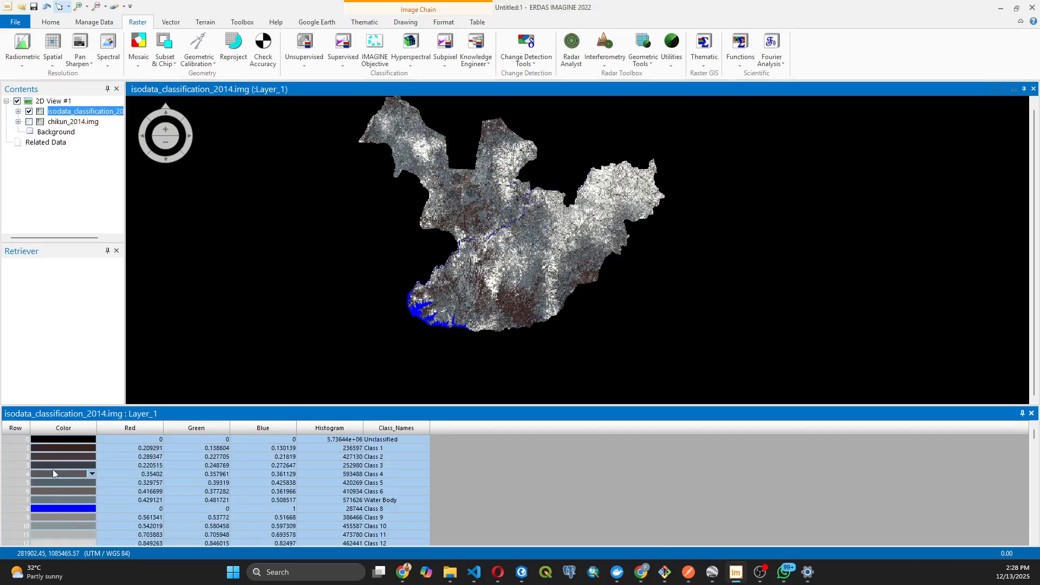
pyautogui.click(22, 453)
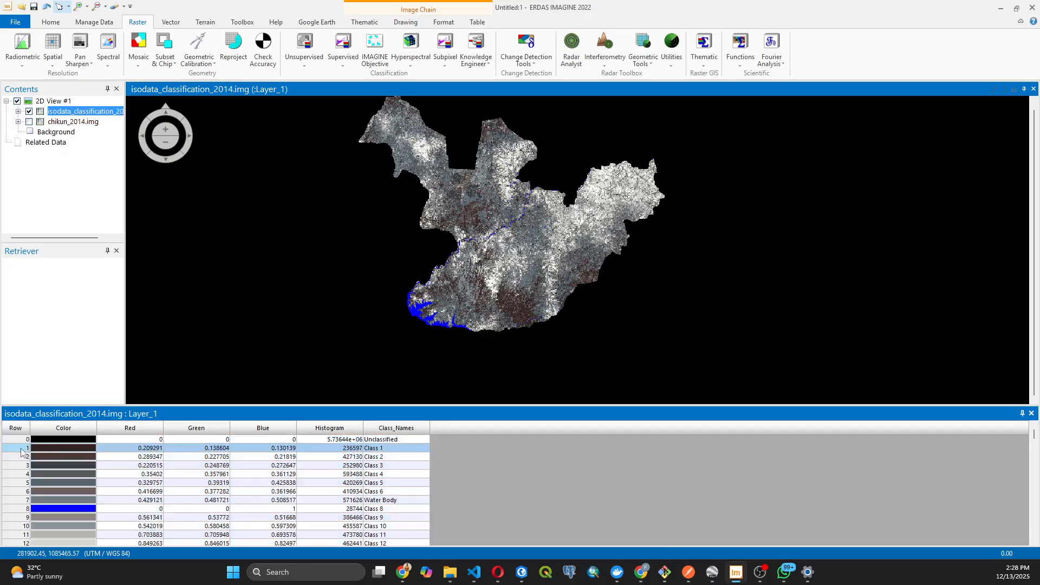
pyautogui.click(91, 448)
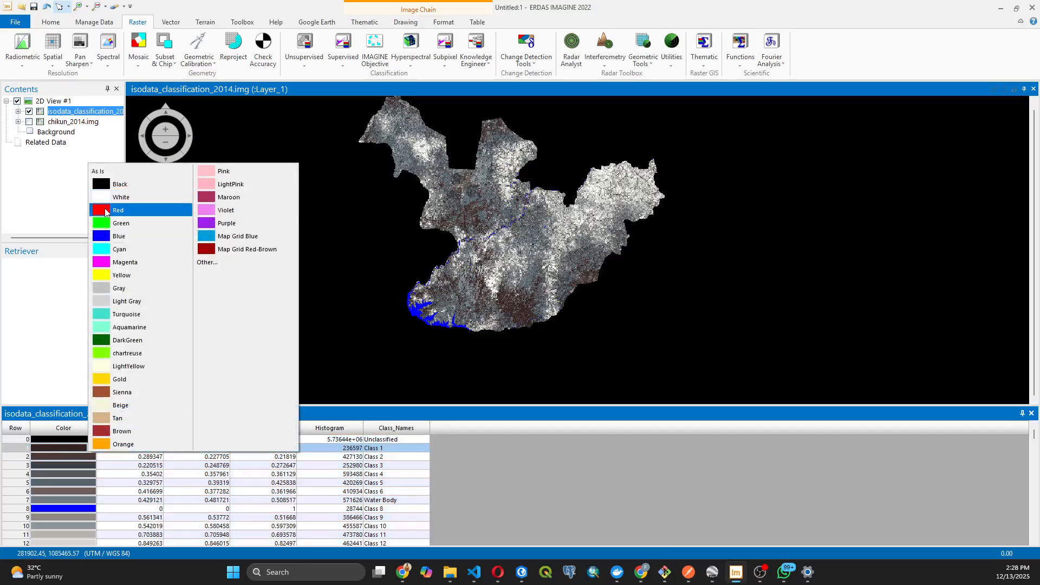
pyautogui.click(108, 210)
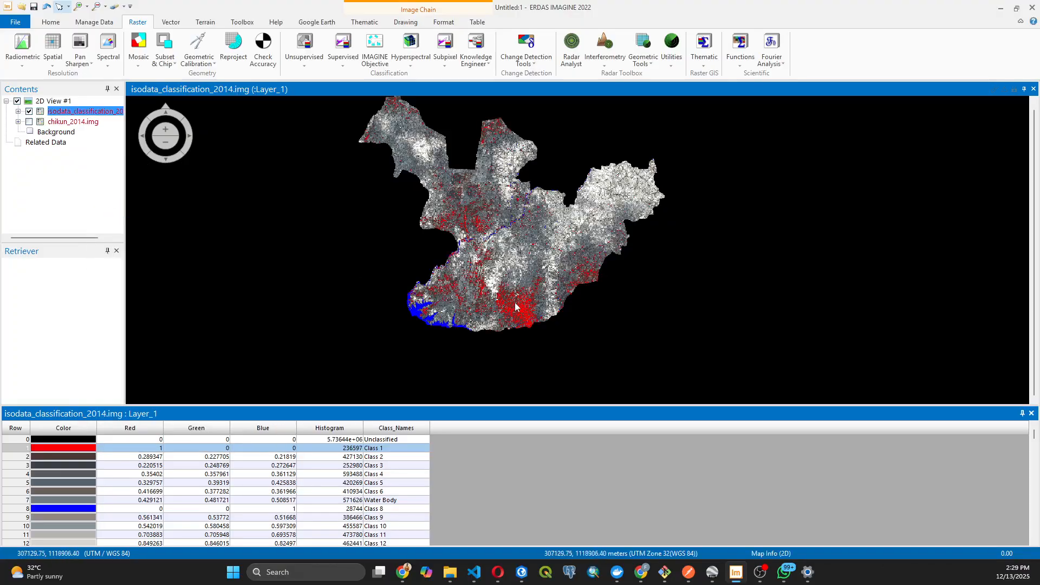
# Set the colour of Class 1 to DarkGreen and rename the class as Dense Vegetation.
pyautogui.click(94, 449)
pyautogui.click(135, 339)
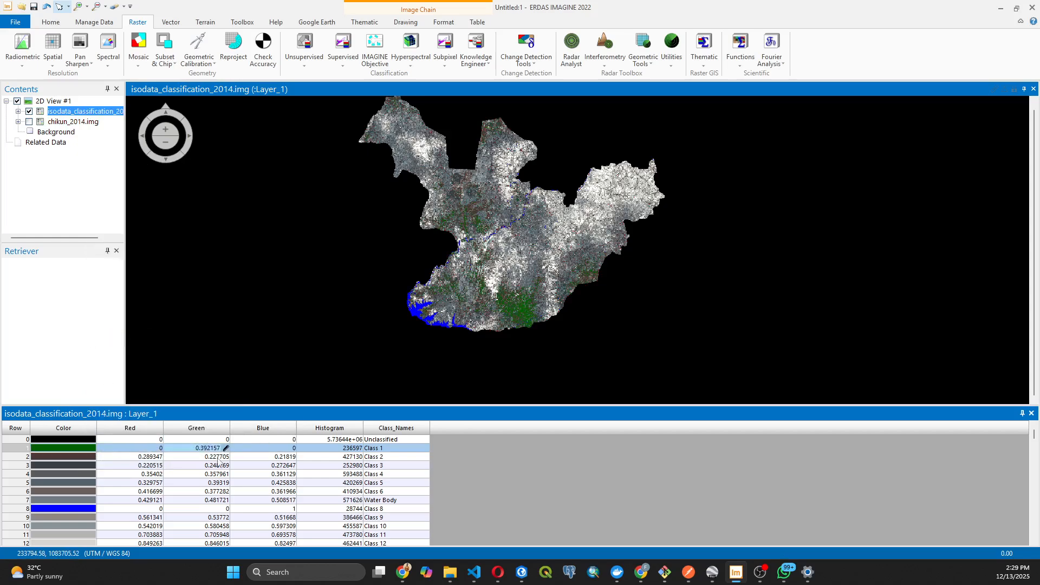
pyautogui.click(374, 447)
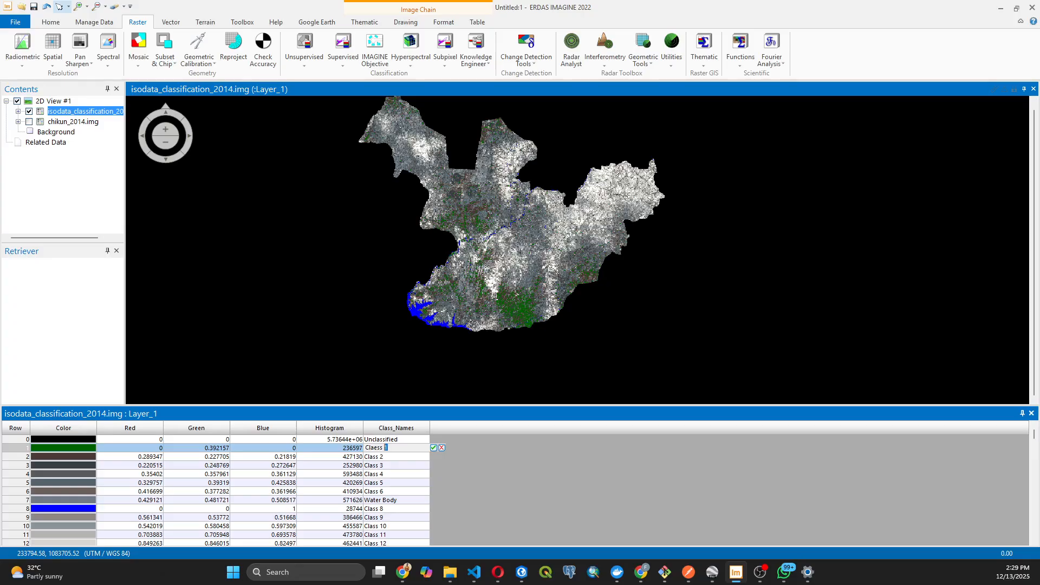
pyautogui.hotkey('ctrl', 'shift', 'Left')
pyautogui.write('Dense Vegetation')
pyautogui.click(434, 448)
pyautogui.click(171, 509)
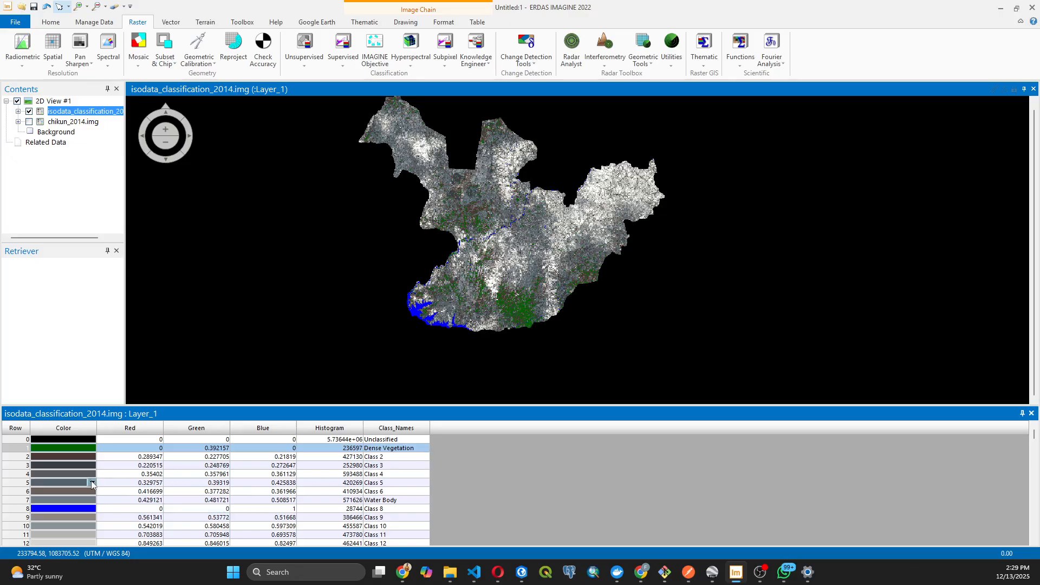
# Select the Class 2 row, colour it Red and check where it lies in the southern part of the image.
pyautogui.click(27, 456)
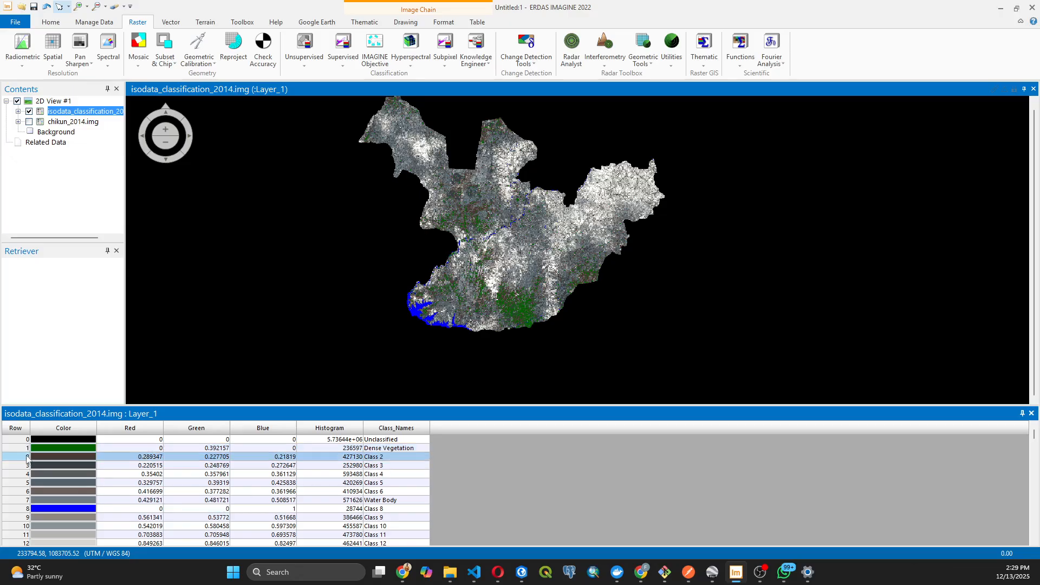
pyautogui.click(94, 457)
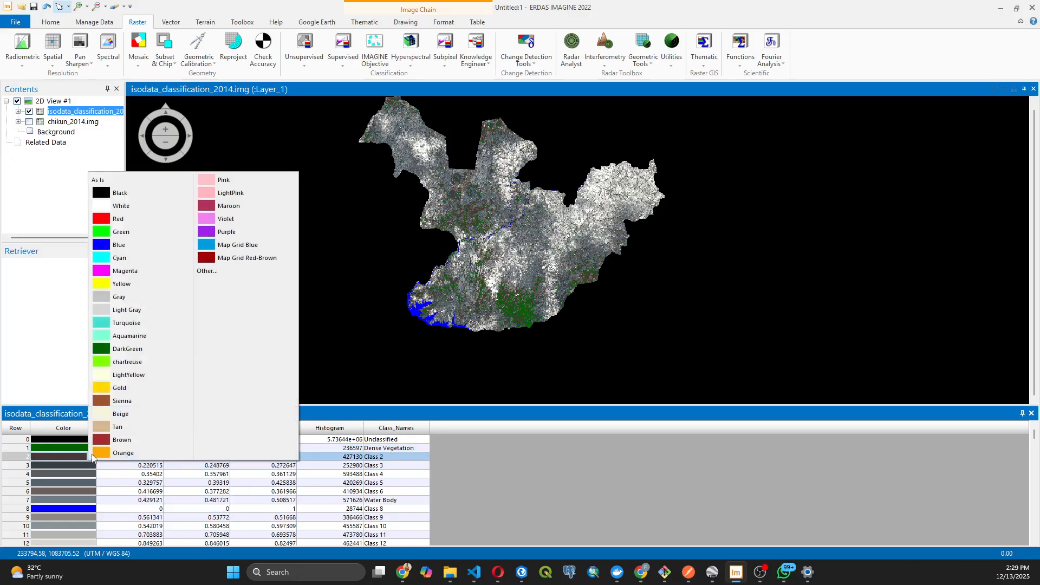
pyautogui.click(107, 218)
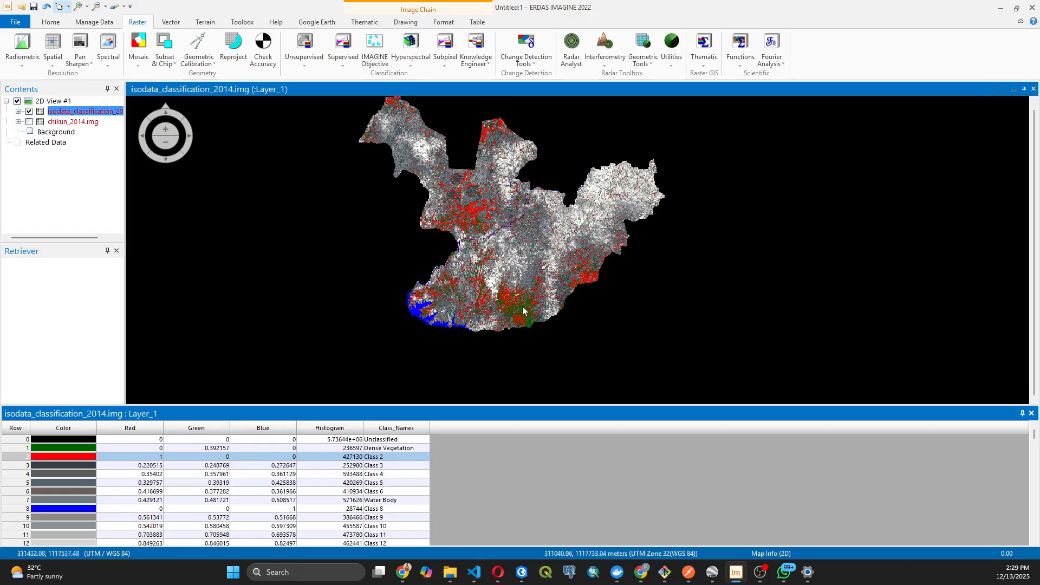
pyautogui.scroll(3, 522, 306)
pyautogui.scroll(2, 522, 305)
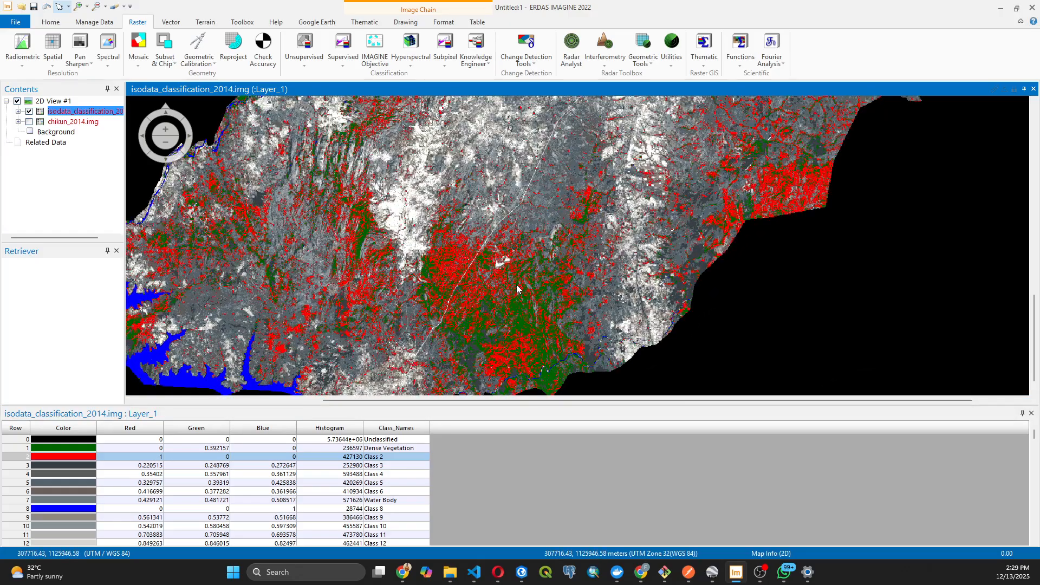
# Set the colour of Class 2 to DarkGreen, rename it as Dense Vegetation and check the whole classified image.
pyautogui.click(92, 456)
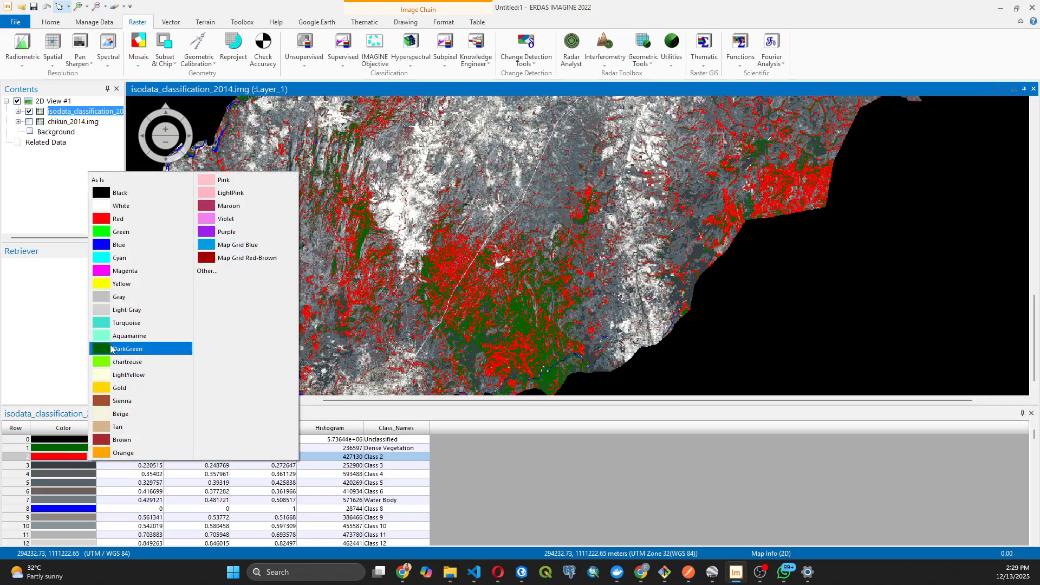
pyautogui.click(111, 349)
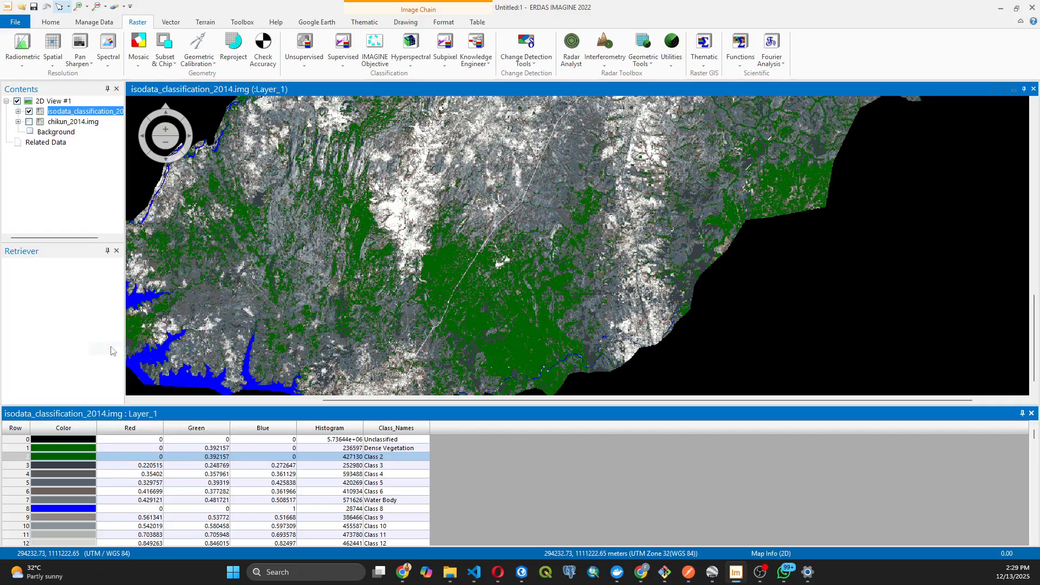
pyautogui.click(371, 456)
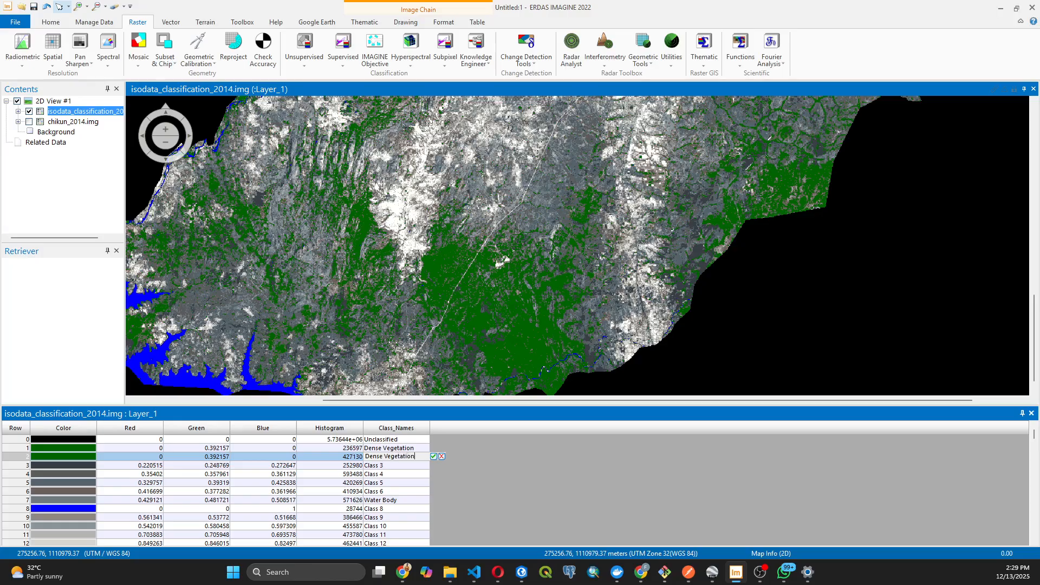
pyautogui.click(432, 456)
pyautogui.scroll(-2, 466, 333)
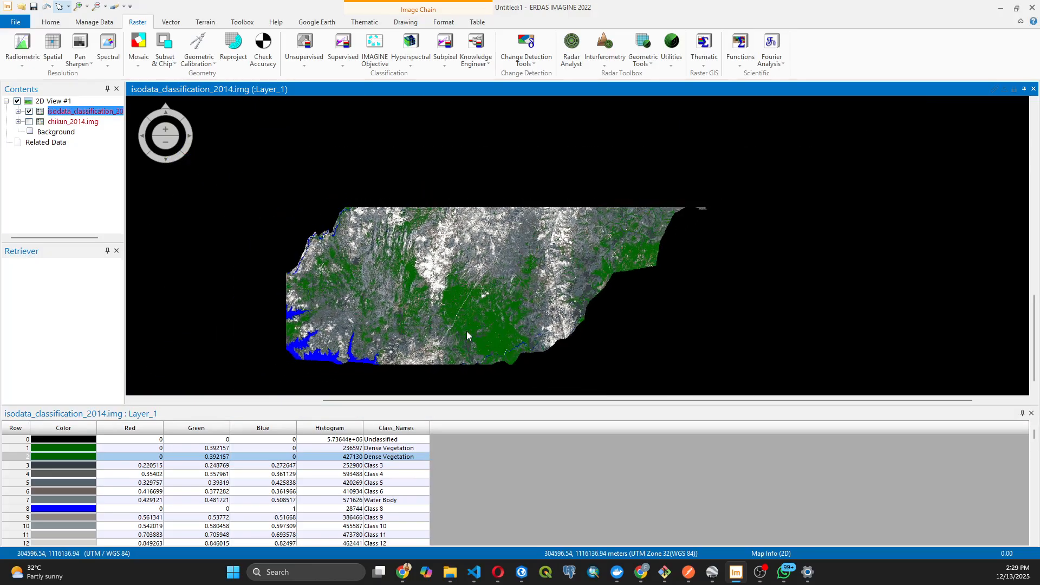
pyautogui.scroll(-2, 466, 331)
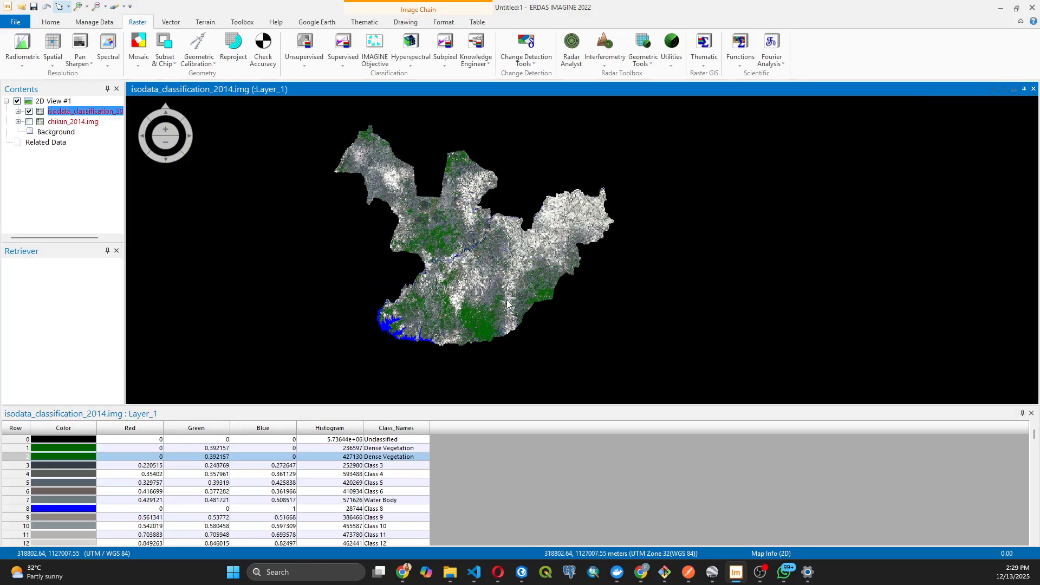
# Select the Class 3 row and colour it Red to locate its areas on the classified image.
pyautogui.scroll(-2, 507, 305)
pyautogui.scroll(3, 502, 300)
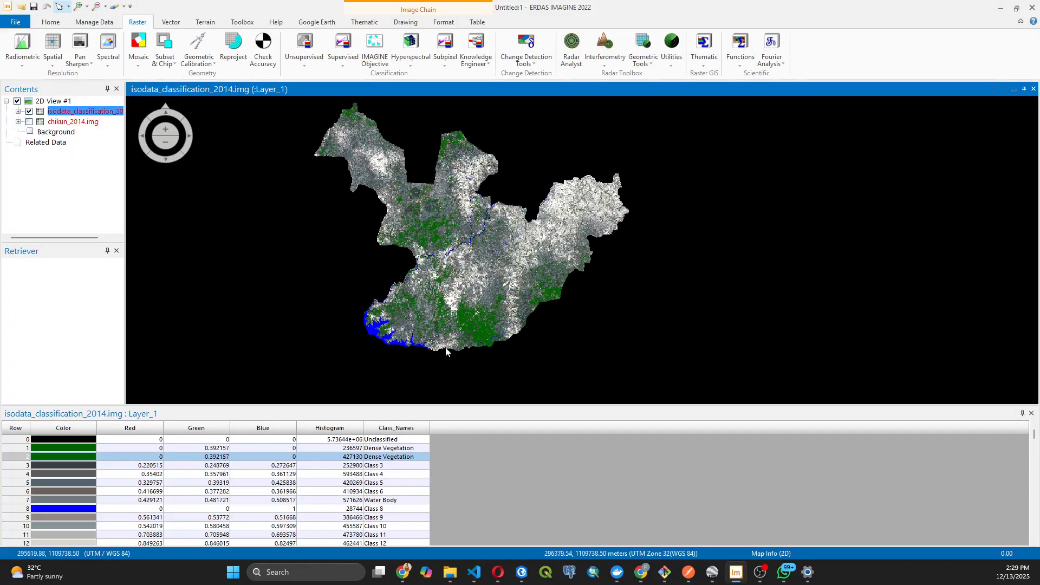
pyautogui.click(26, 467)
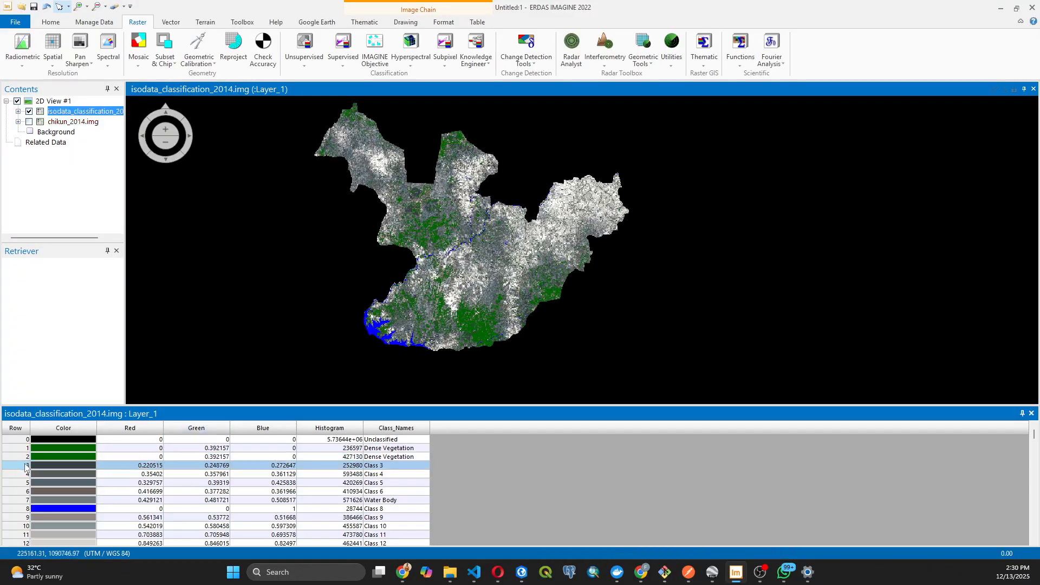
pyautogui.click(92, 466)
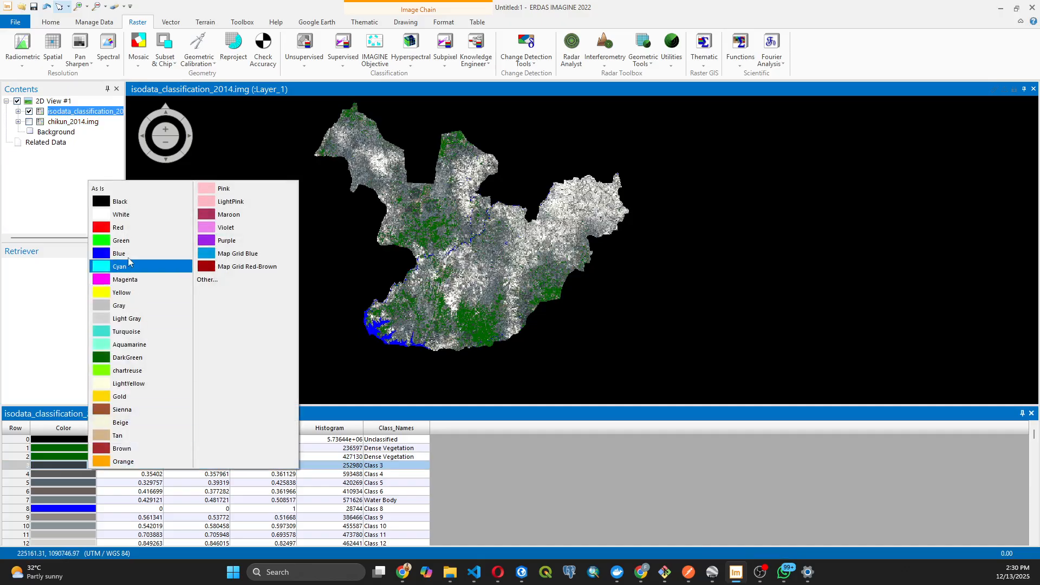
pyautogui.click(123, 232)
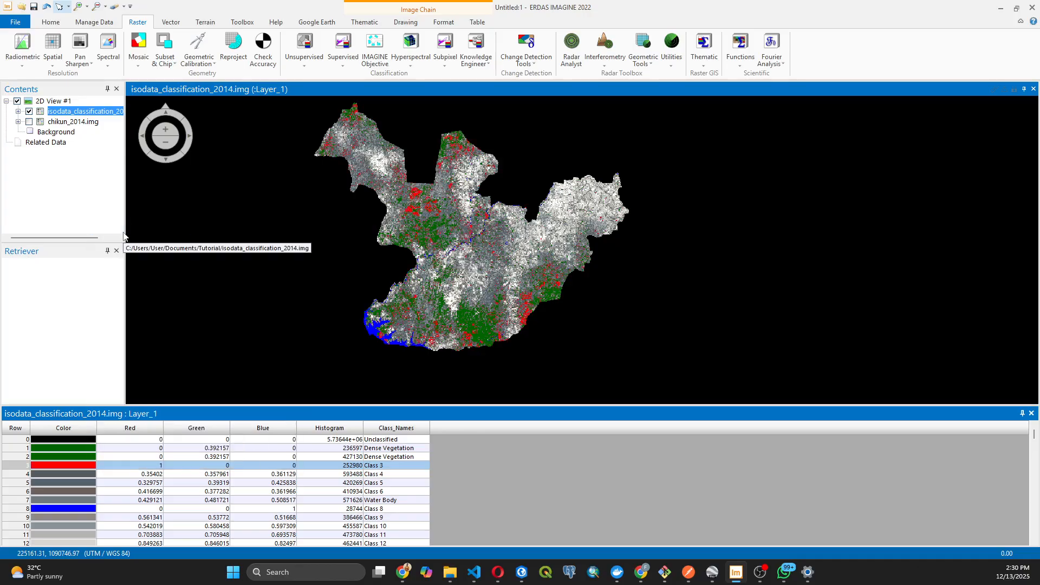
# Set the colour of Class 3 to DarkGreen and rename the class as Dense Vegetation.
pyautogui.click(92, 465)
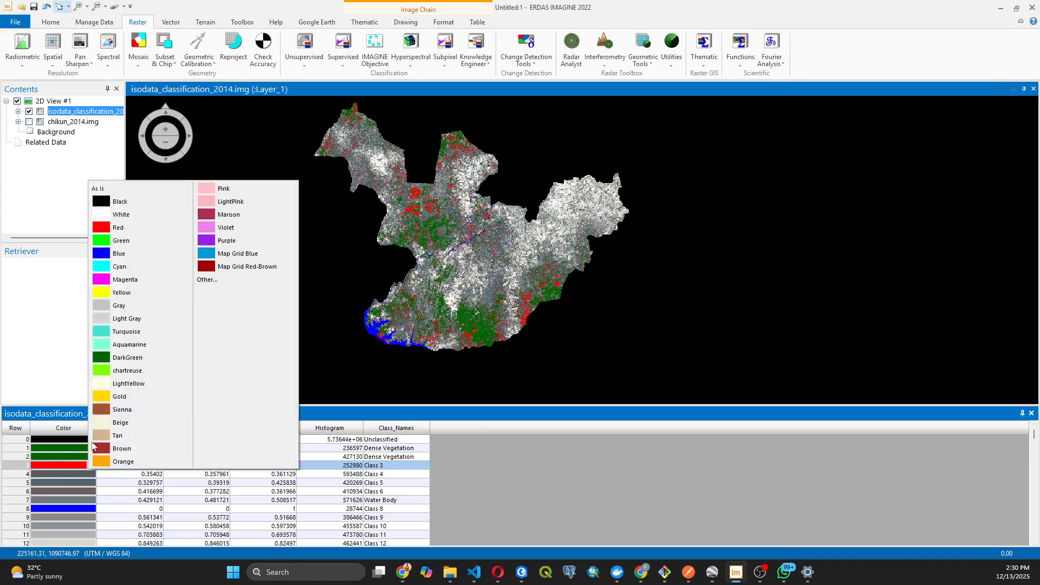
pyautogui.click(113, 362)
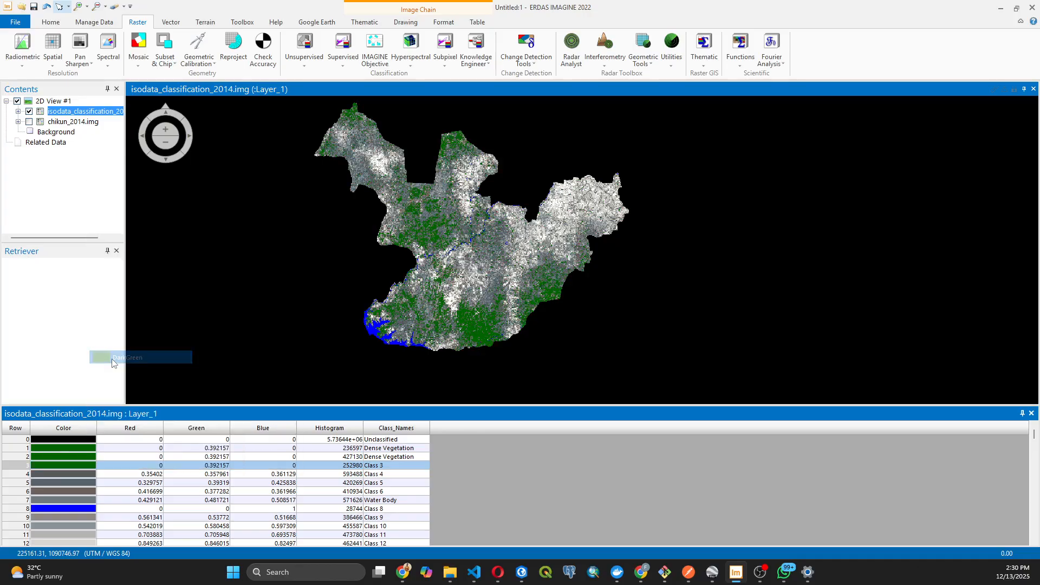
pyautogui.click(380, 465)
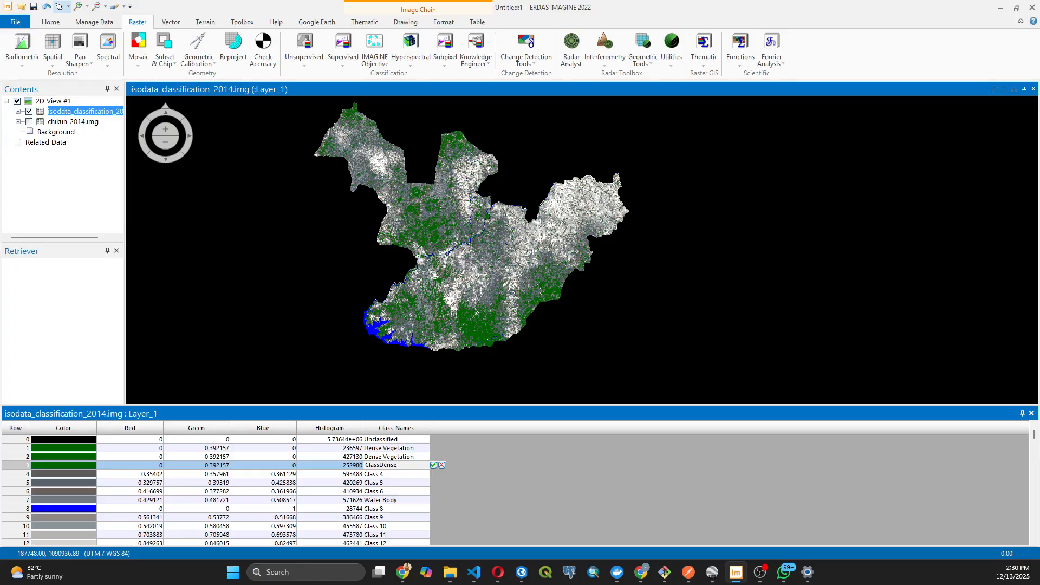
pyautogui.press('BackSpace')
pyautogui.press('BackSpace')
pyautogui.press('BackSpace')
pyautogui.press('BackSpace')
pyautogui.press('BackSpace')
pyautogui.click(434, 467)
# Select the Class 4 row and colour it Red to locate its areas on the classified image.
pyautogui.click(34, 476)
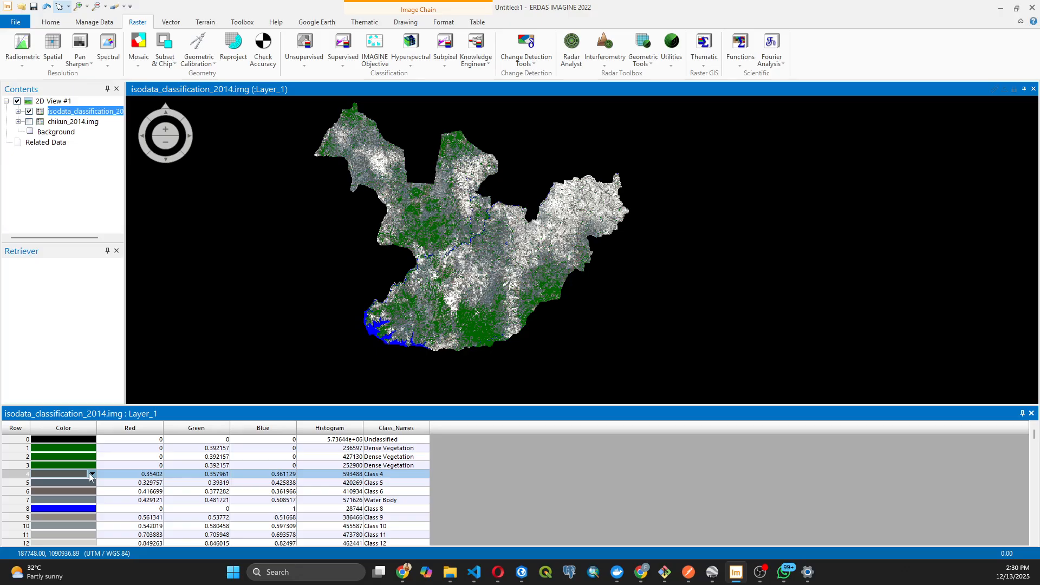
pyautogui.click(92, 474)
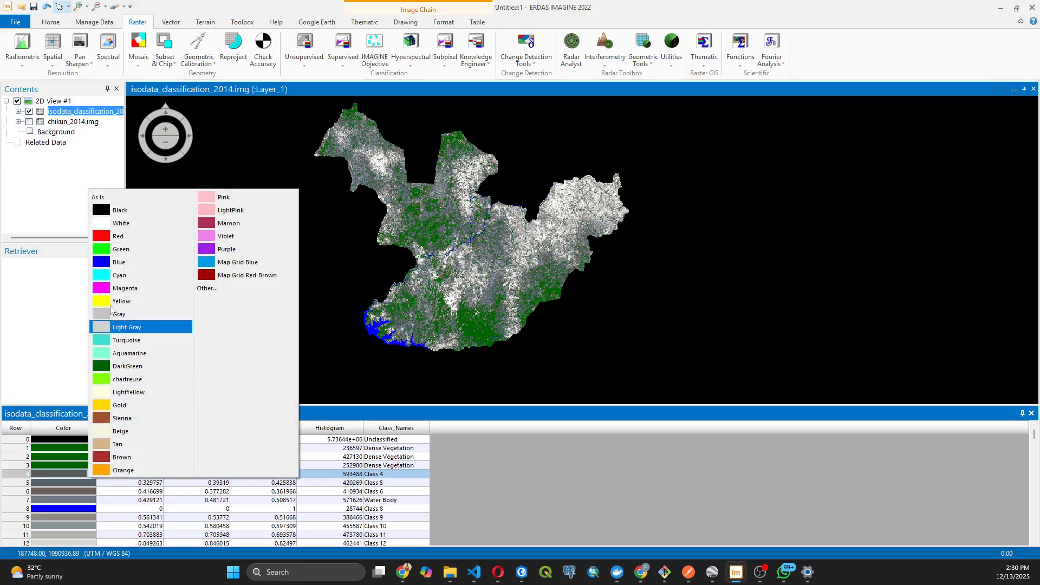
pyautogui.click(110, 236)
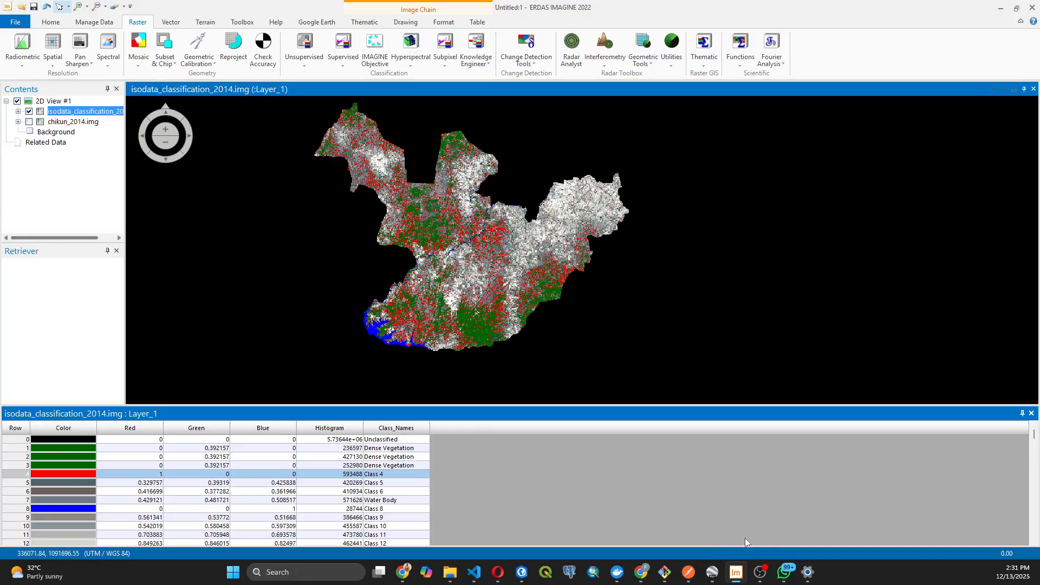
# Switch to Google Earth Pro, arrange it side by side with ERDAS IMAGINE and bring the whole classified image into view.
pyautogui.moveTo(759, 572)
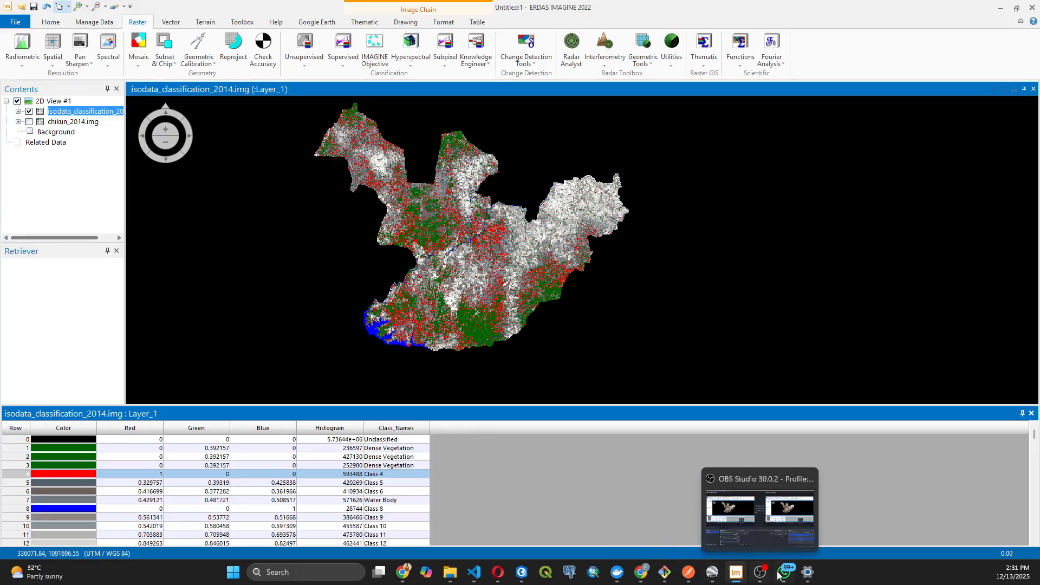
pyautogui.click(713, 572)
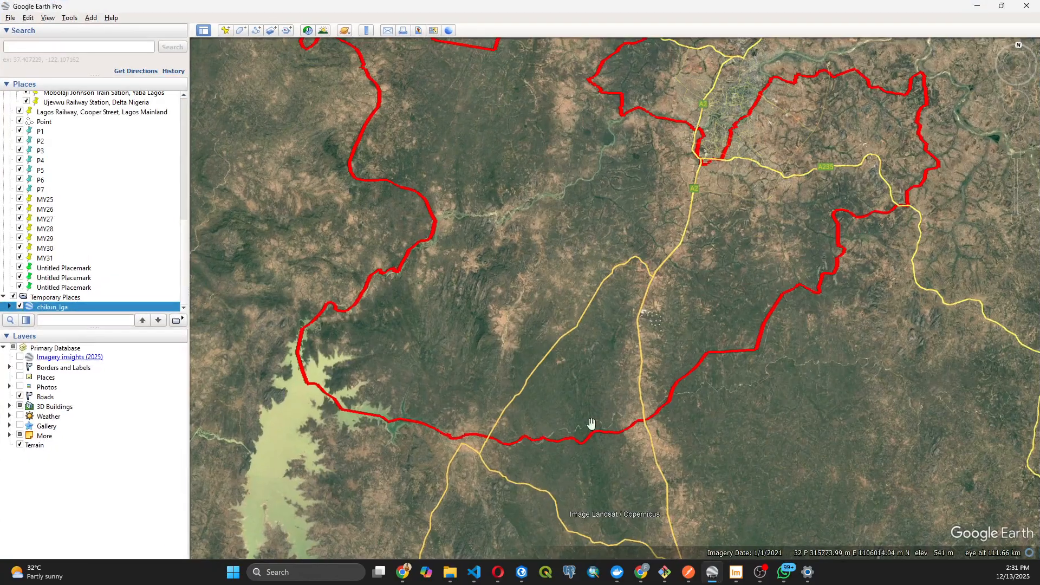
pyautogui.scroll(-3, 589, 410)
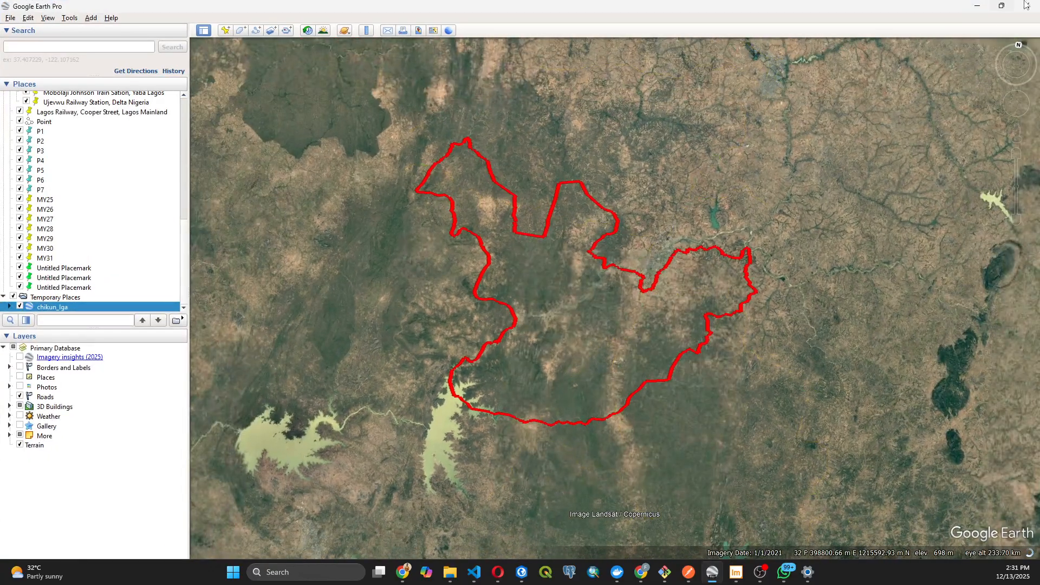
pyautogui.moveTo(1006, 12)
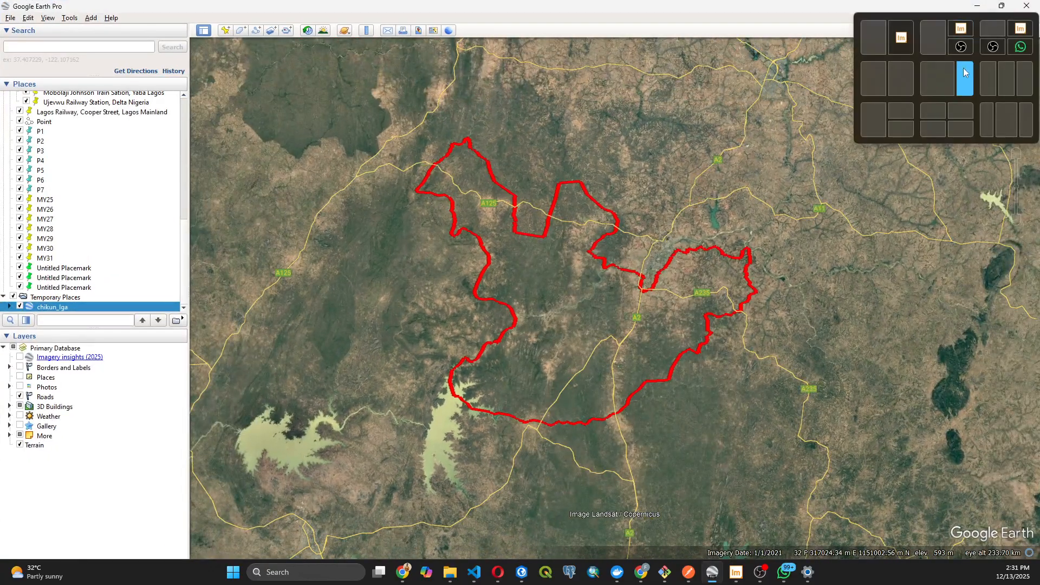
pyautogui.click(904, 80)
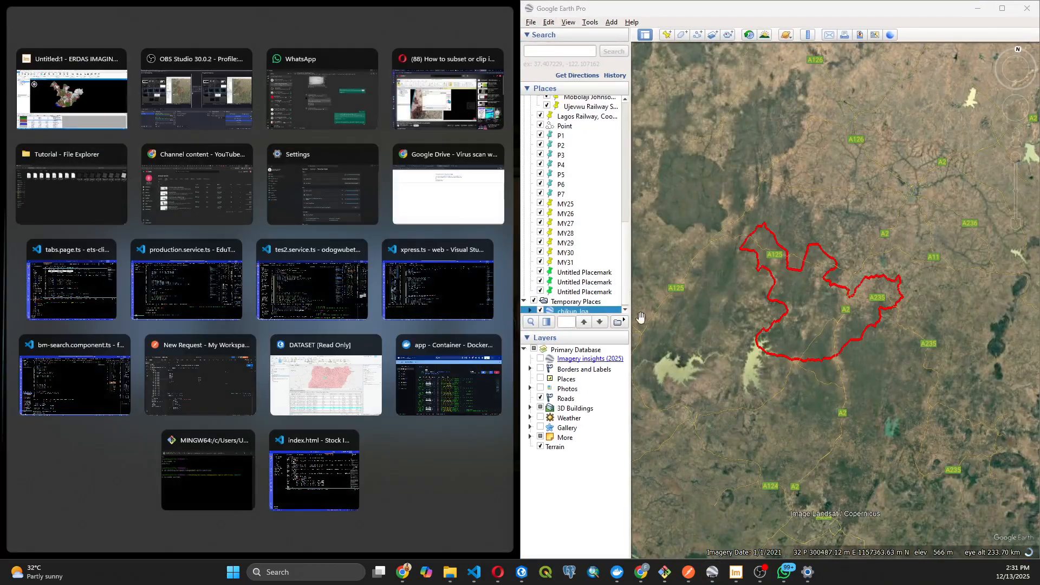
pyautogui.click(93, 127)
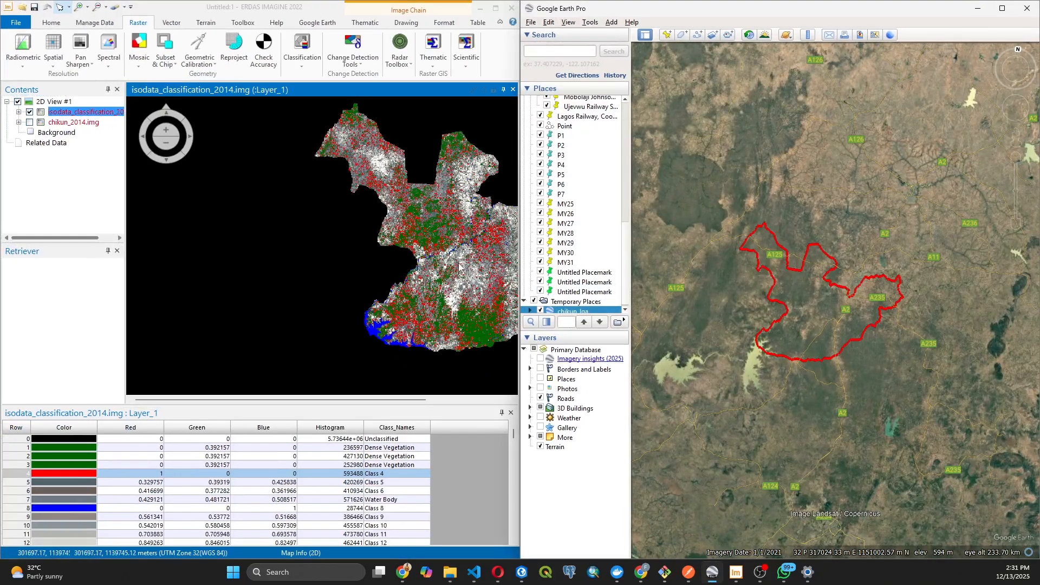
pyautogui.moveTo(403, 267); pyautogui.dragTo(273, 274)
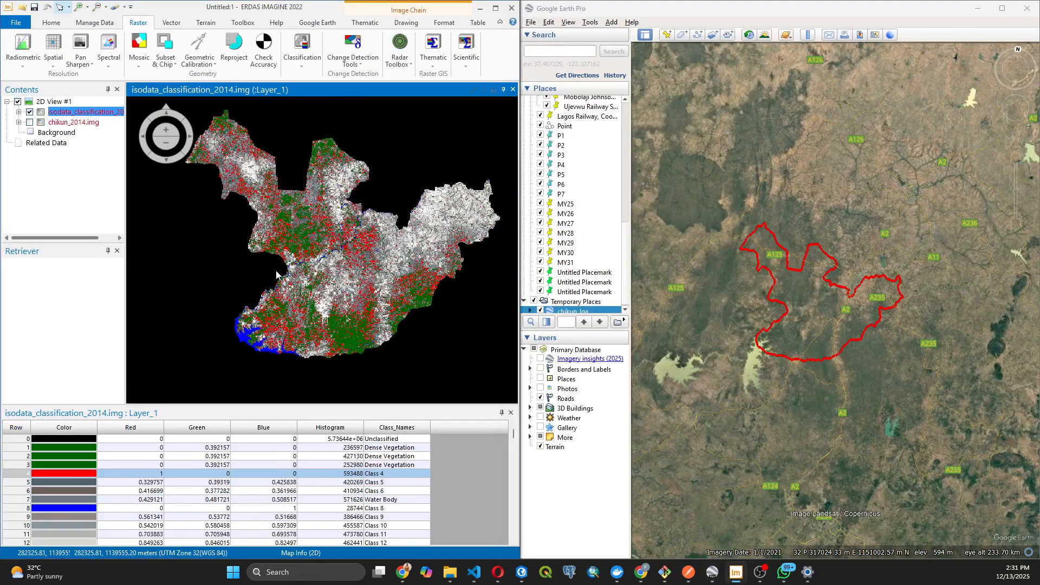
# Examine the land cover up close on the Google Earth imagery, inside the southeastern part of the chikun_lga boundary, to identify Class 4.
pyautogui.scroll(5, 799, 333)
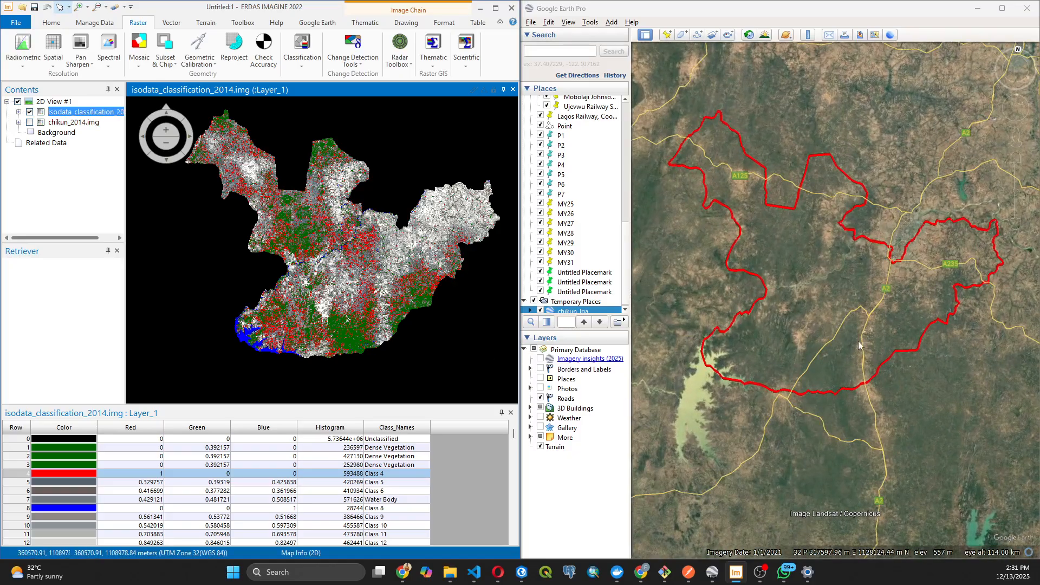
pyautogui.scroll(4, 900, 327)
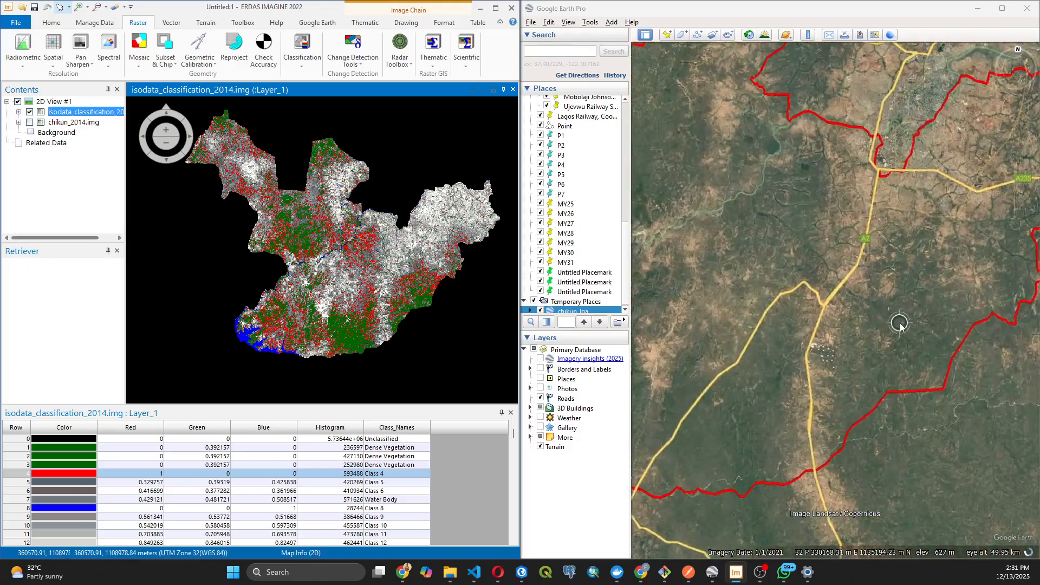
pyautogui.scroll(2, 899, 323)
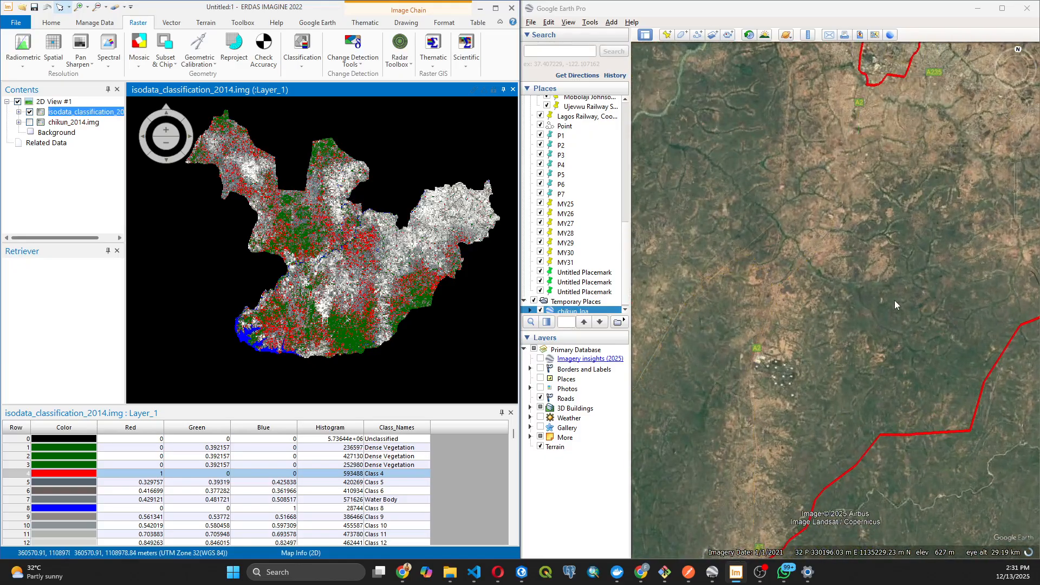
pyautogui.scroll(3, 870, 298)
pyautogui.scroll(3, 870, 298)
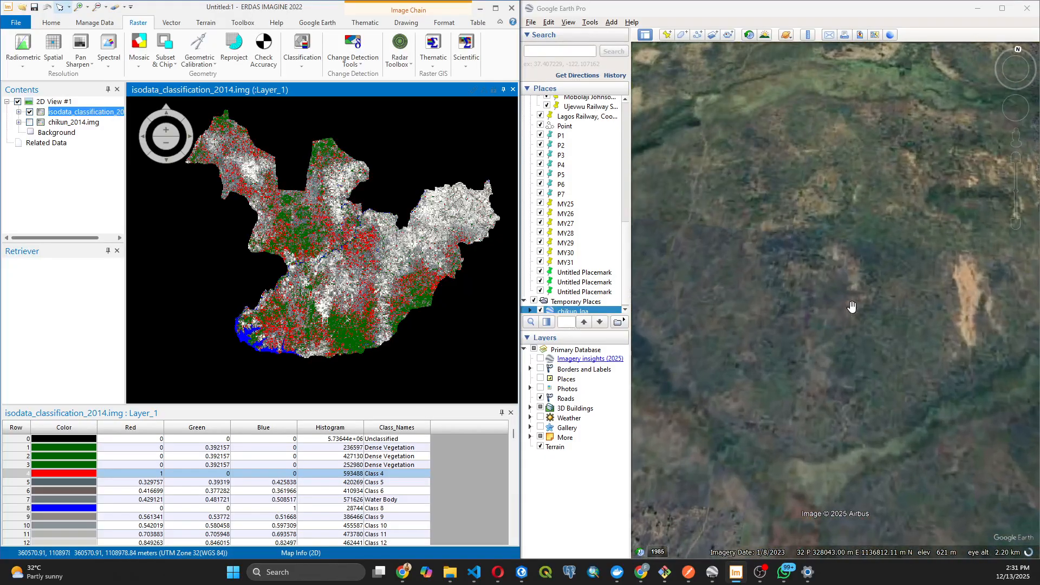
pyautogui.scroll(1, 852, 305)
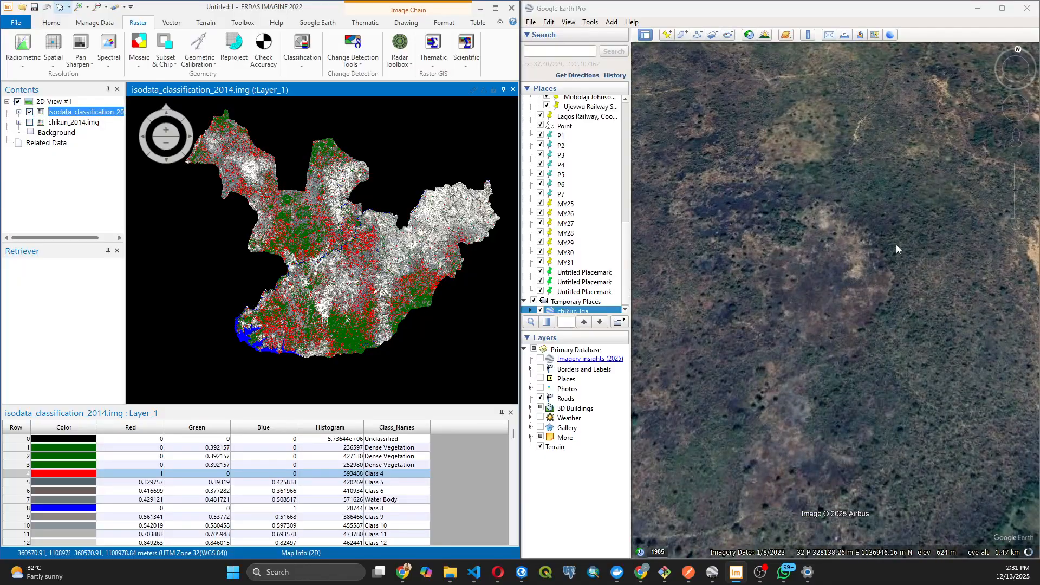
pyautogui.scroll(1, 849, 232)
pyautogui.moveTo(859, 288); pyautogui.dragTo(851, 241)
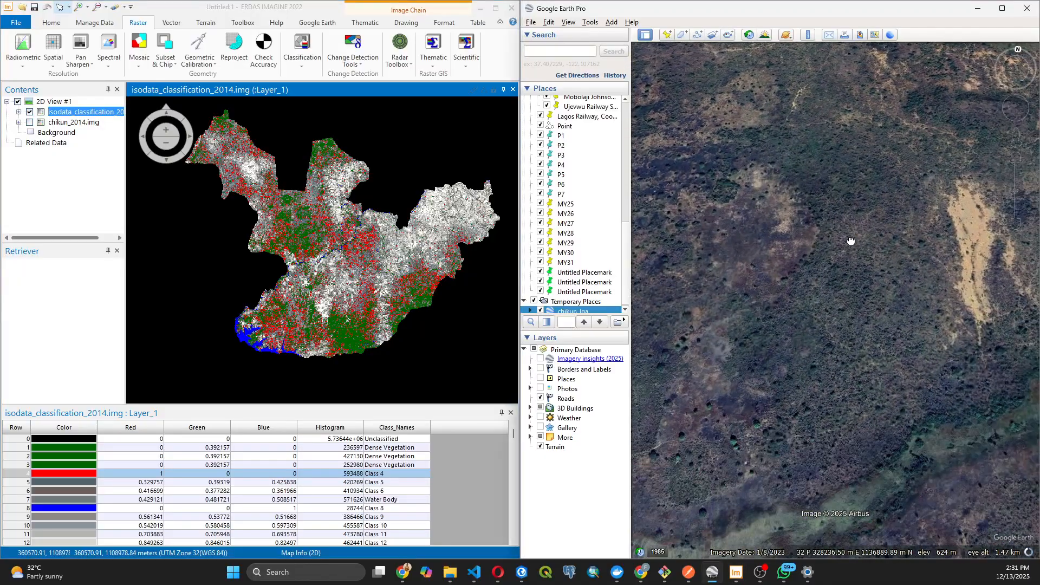
pyautogui.scroll(1, 834, 296)
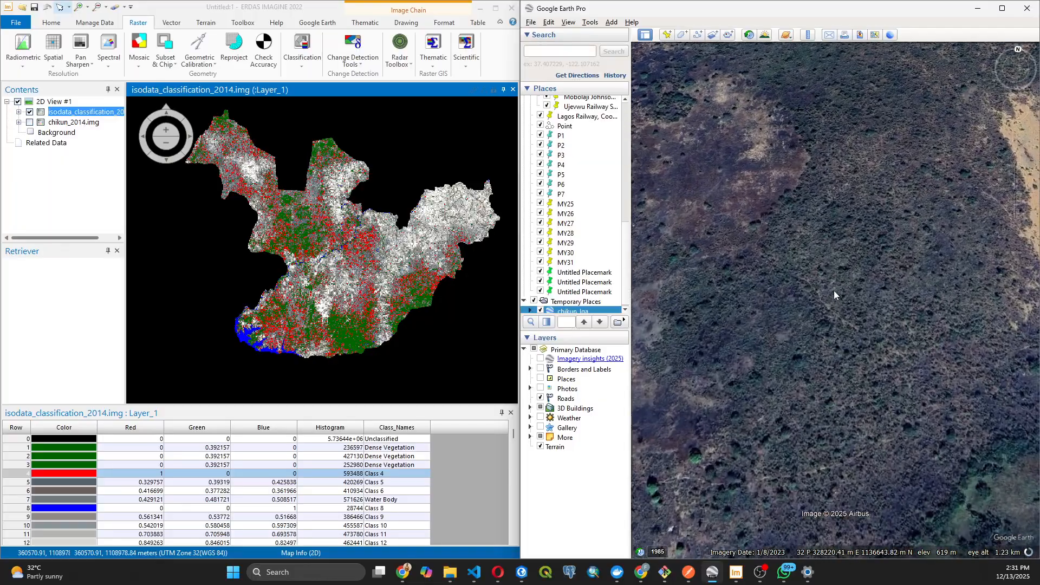
pyautogui.scroll(-1, 833, 295)
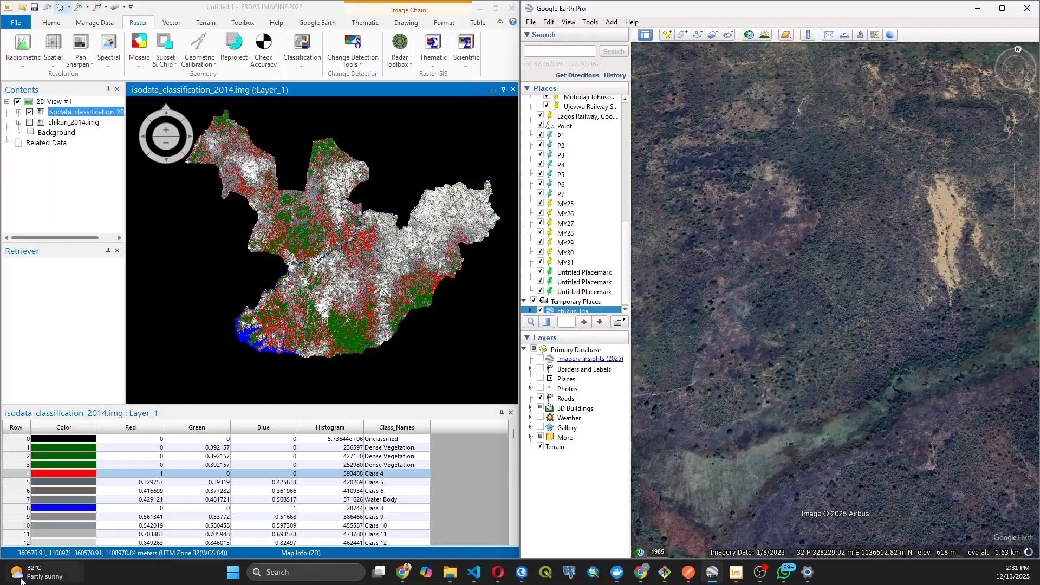
# Set the colour of Class 4 to DarkGreen and rename the class as Dense Vegetation.
pyautogui.click(77, 475)
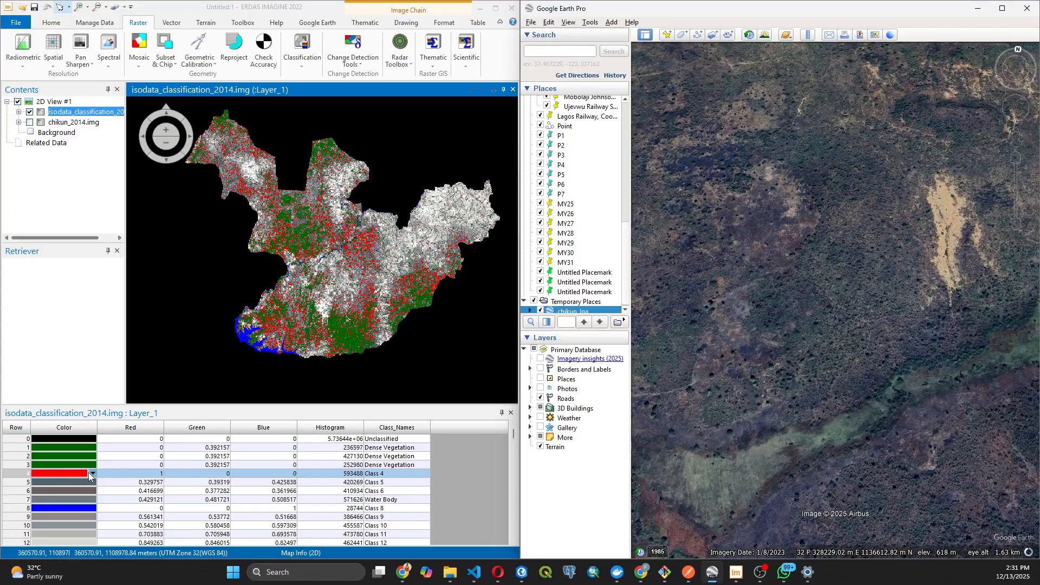
pyautogui.click(92, 474)
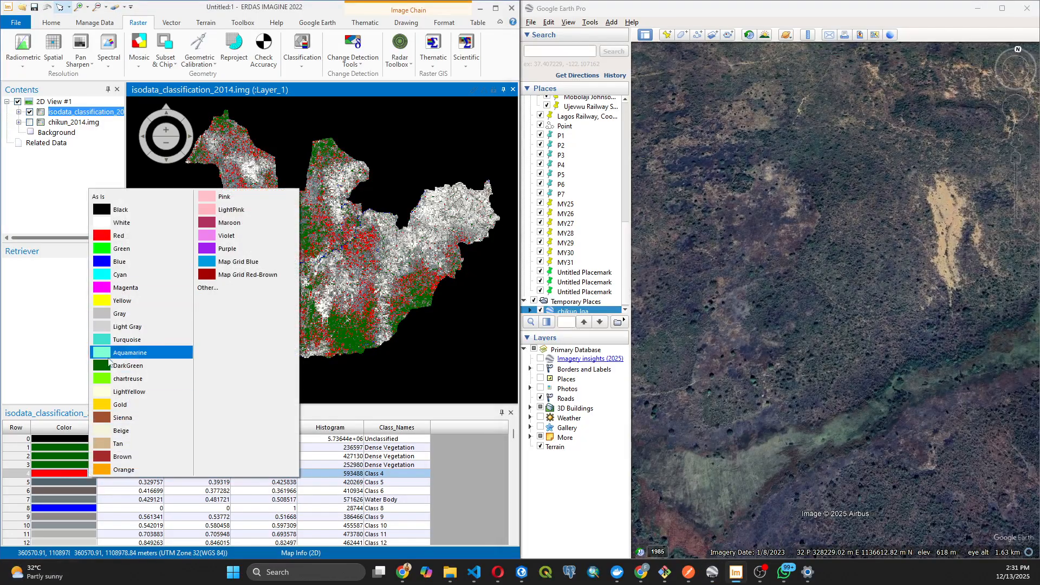
pyautogui.click(111, 365)
pyautogui.click(372, 472)
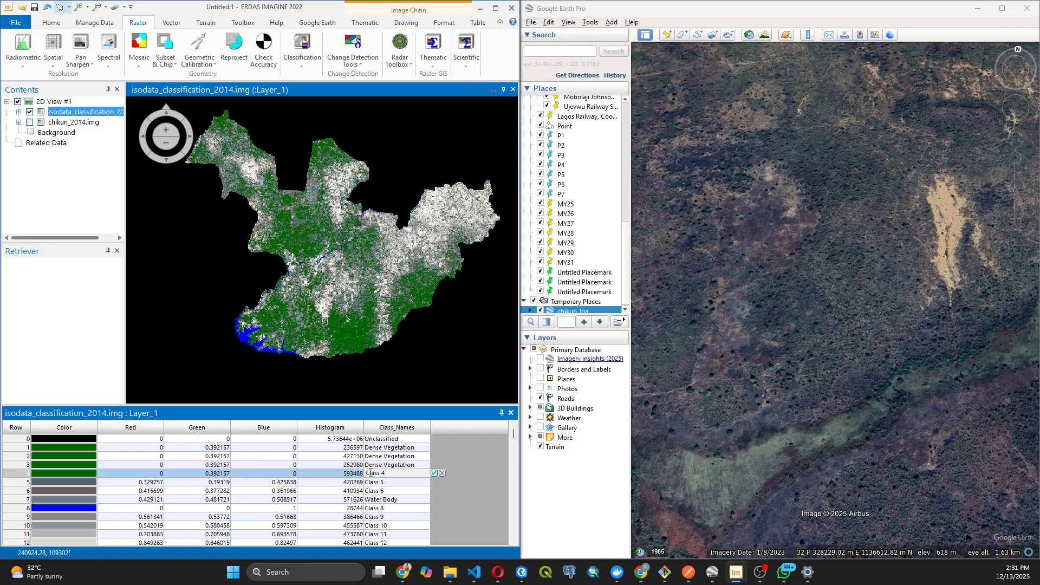
pyautogui.moveTo(371, 473); pyautogui.dragTo(387, 475)
pyautogui.click(434, 473)
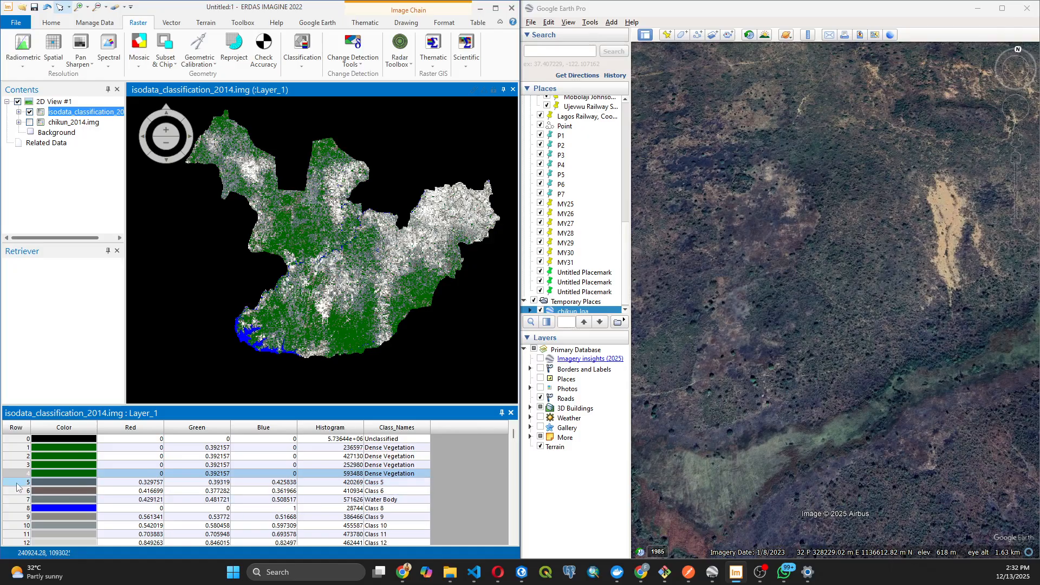
pyautogui.click(92, 482)
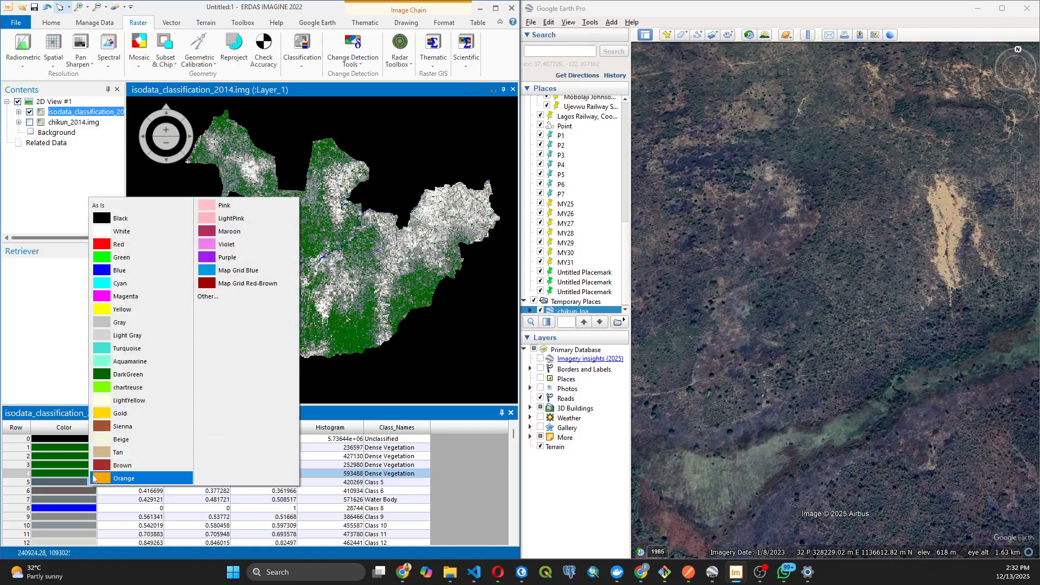
pyautogui.click(118, 246)
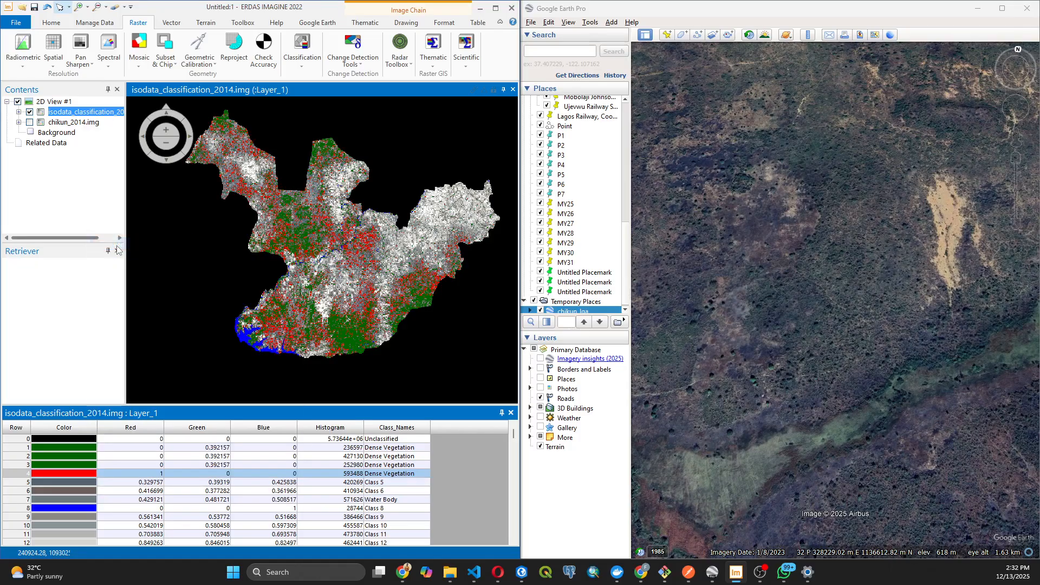
pyautogui.click(92, 473)
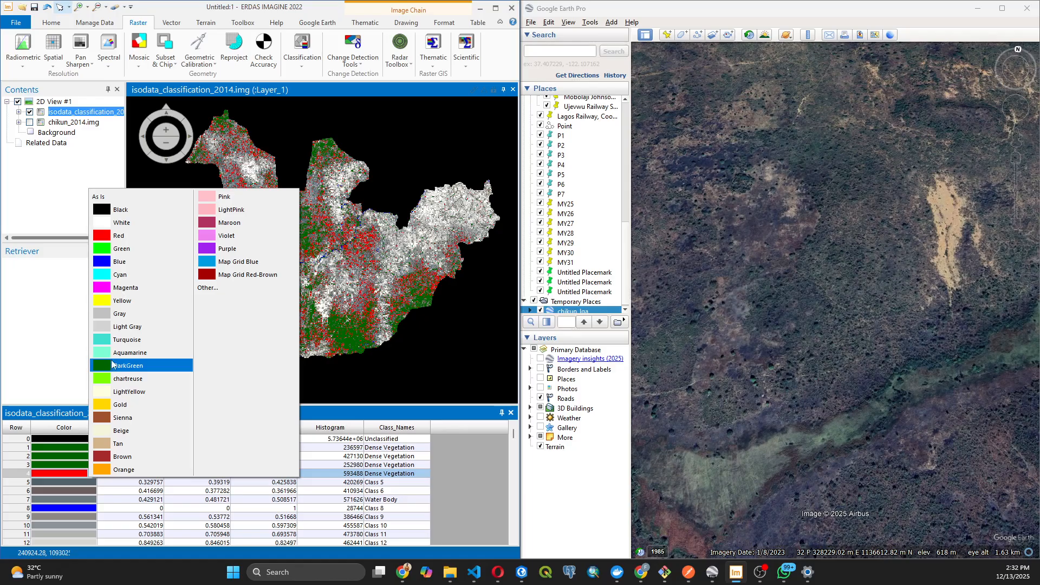
pyautogui.click(112, 365)
# Select the Class 5 row and colour it Red to locate its areas on the classified image.
pyautogui.click(30, 483)
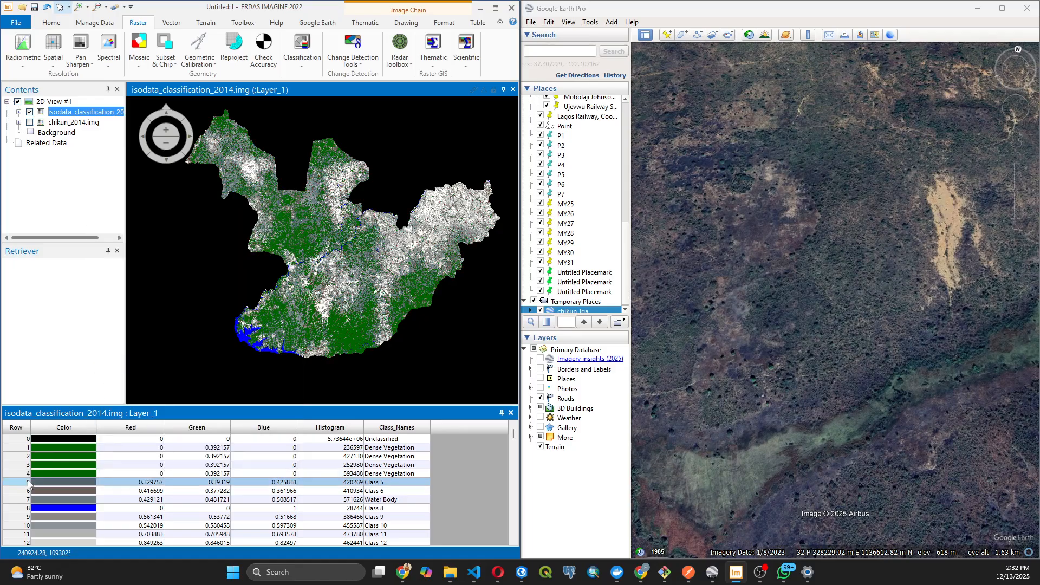
pyautogui.click(81, 481)
pyautogui.click(93, 482)
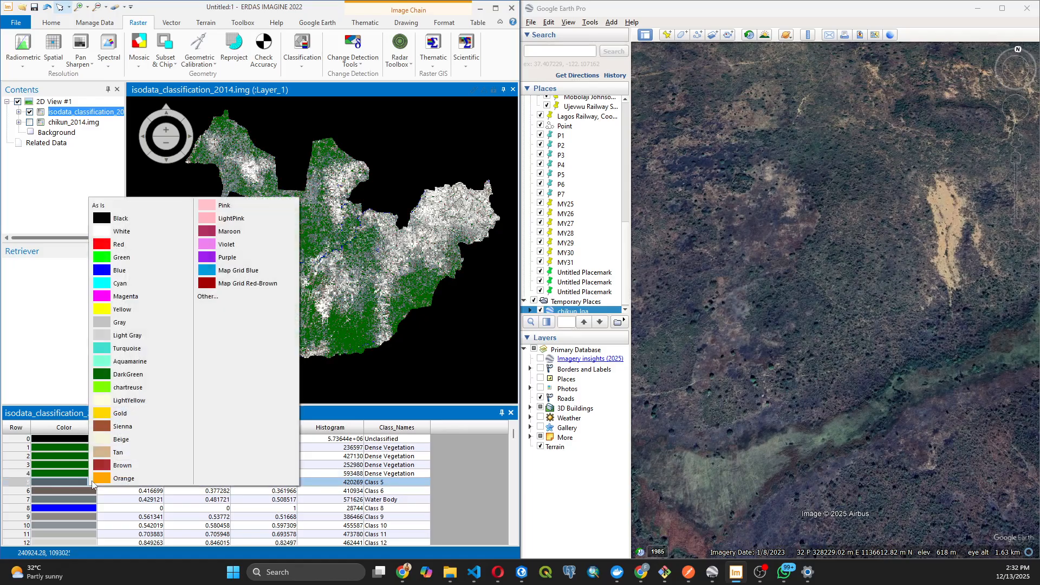
pyautogui.click(111, 245)
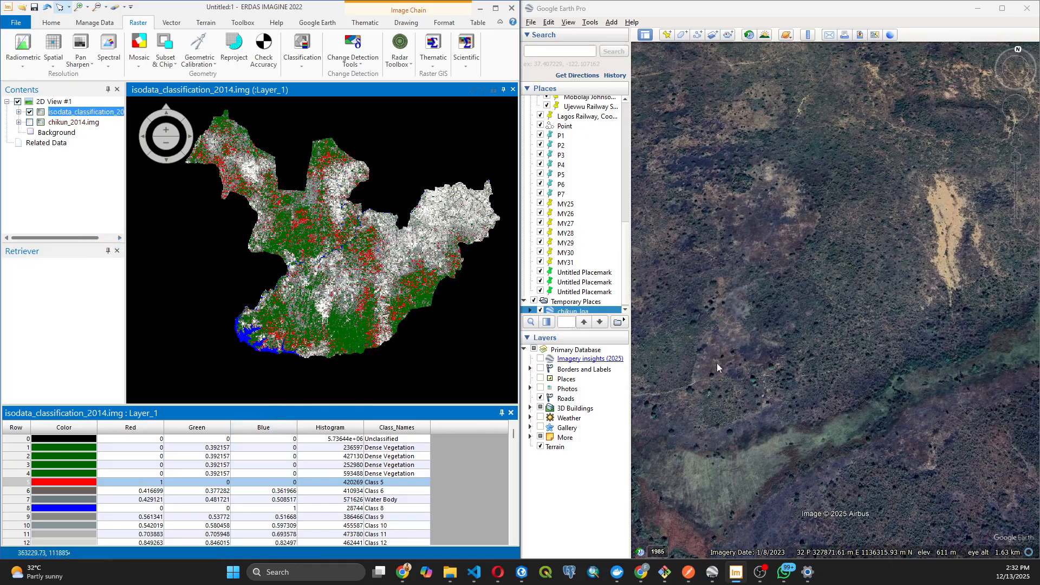
# Examine the land cover up close on the Google Earth imagery, inside the northwestern part of the chikun_lga boundary, to identify Class 5.
pyautogui.scroll(-4, 830, 313)
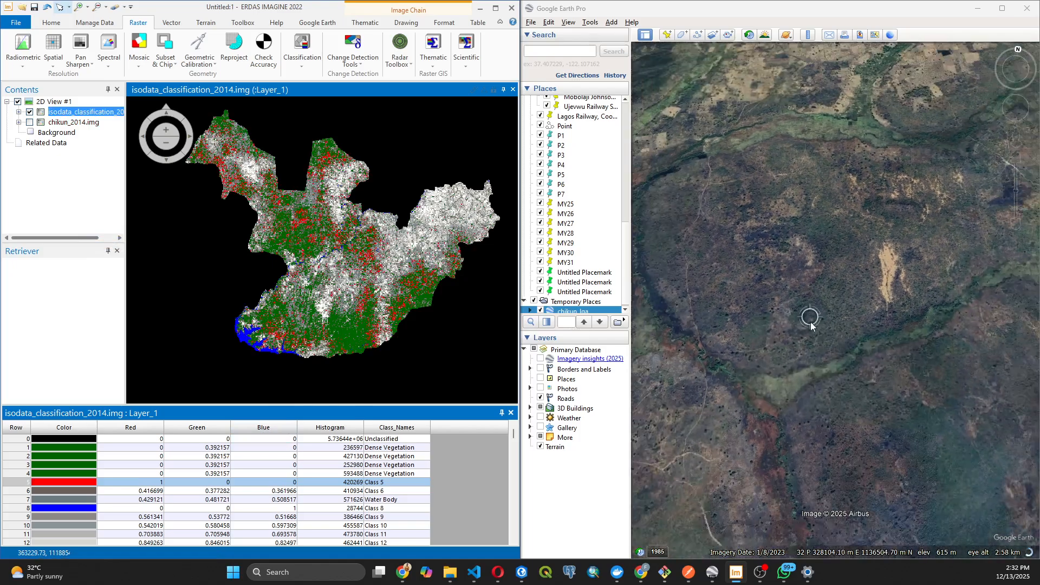
pyautogui.scroll(-5, 742, 275)
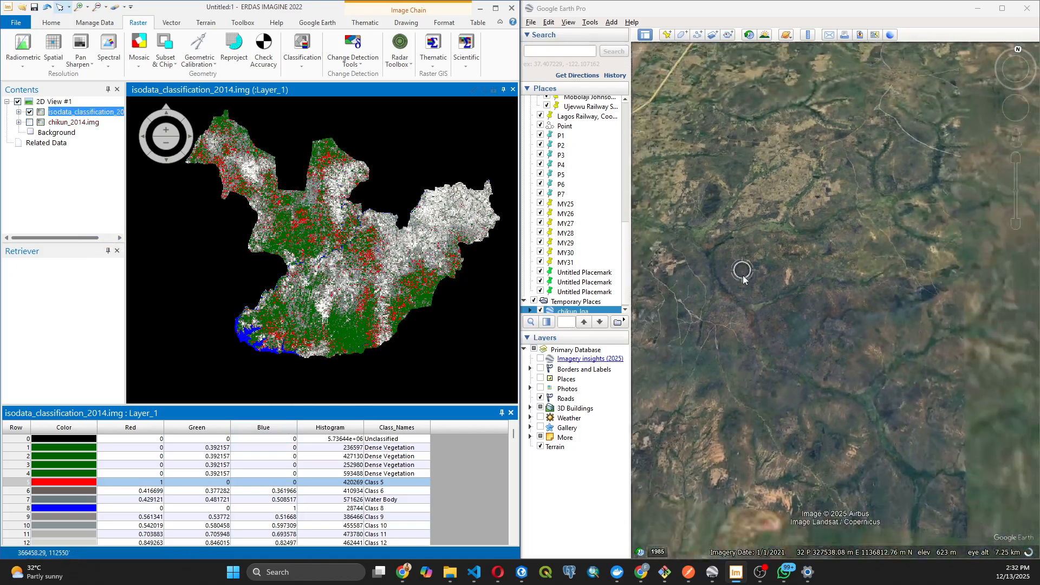
pyautogui.scroll(-6, 742, 275)
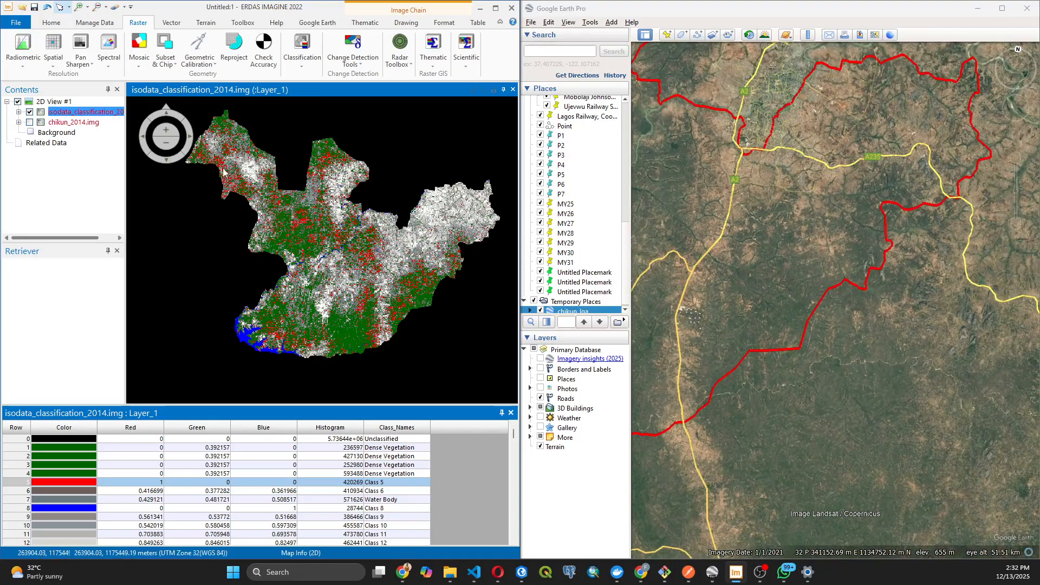
pyautogui.moveTo(744, 206); pyautogui.dragTo(838, 291)
pyautogui.scroll(-3, 837, 292)
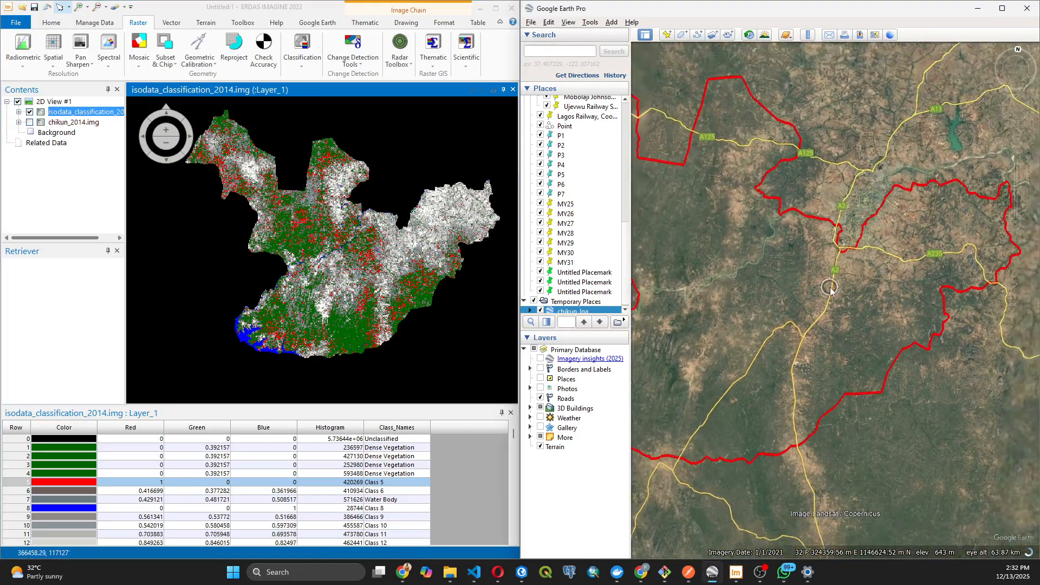
pyautogui.moveTo(664, 227); pyautogui.dragTo(731, 300)
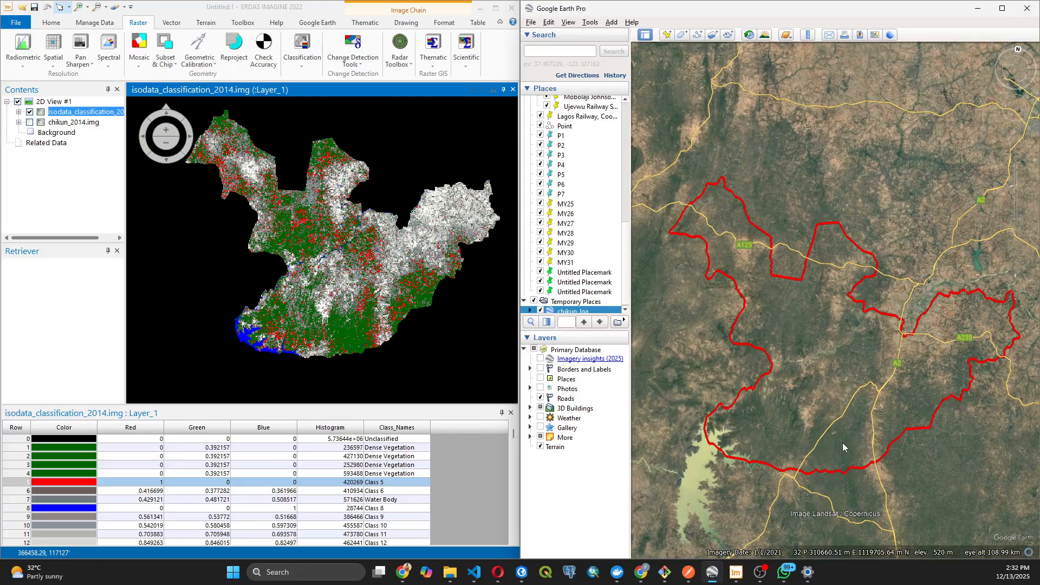
pyautogui.scroll(5, 699, 237)
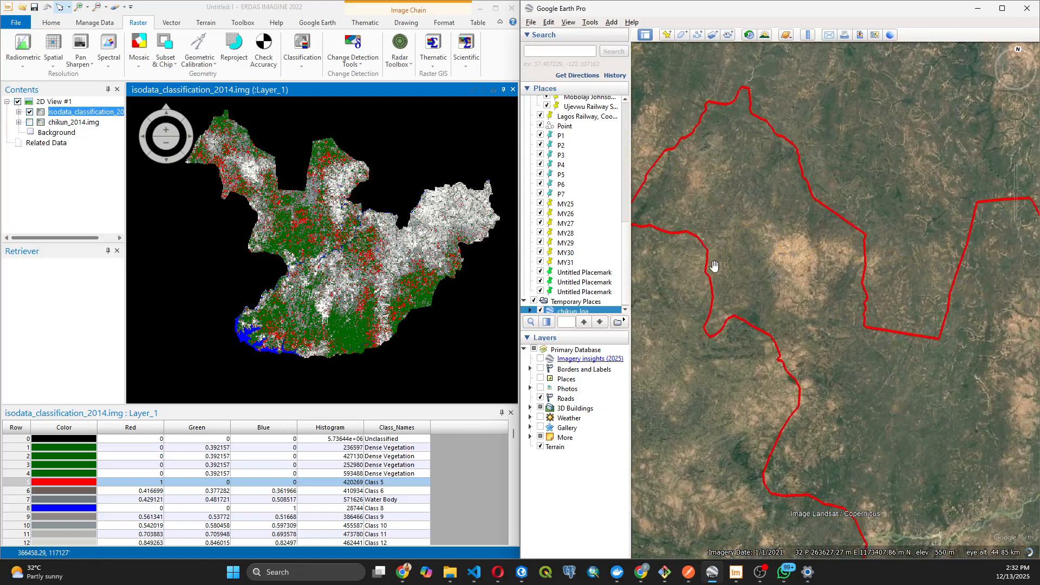
pyautogui.scroll(5, 714, 265)
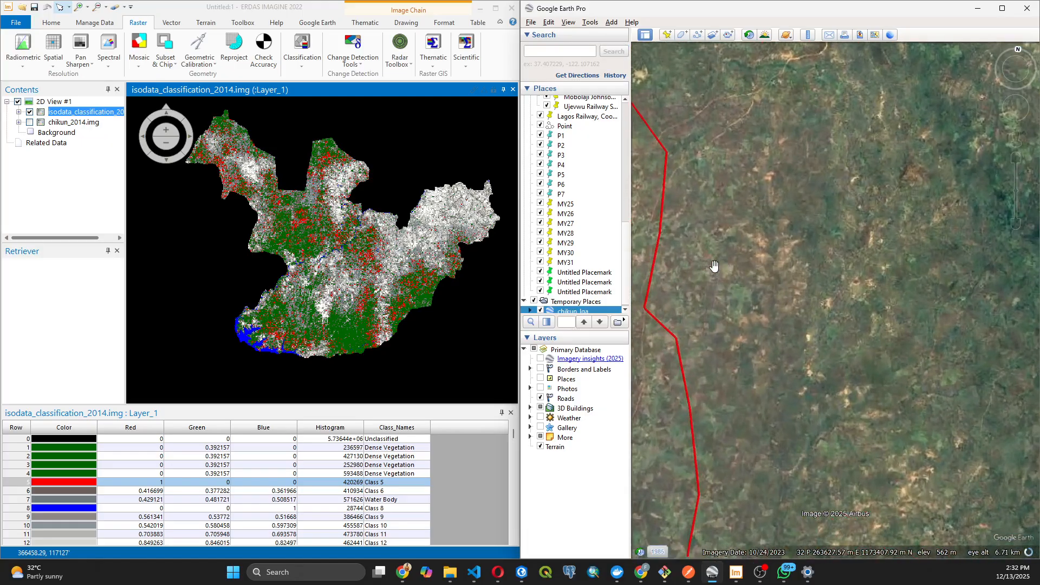
pyautogui.moveTo(684, 297); pyautogui.dragTo(779, 294)
pyautogui.scroll(1, 753, 291)
pyautogui.click(771, 300)
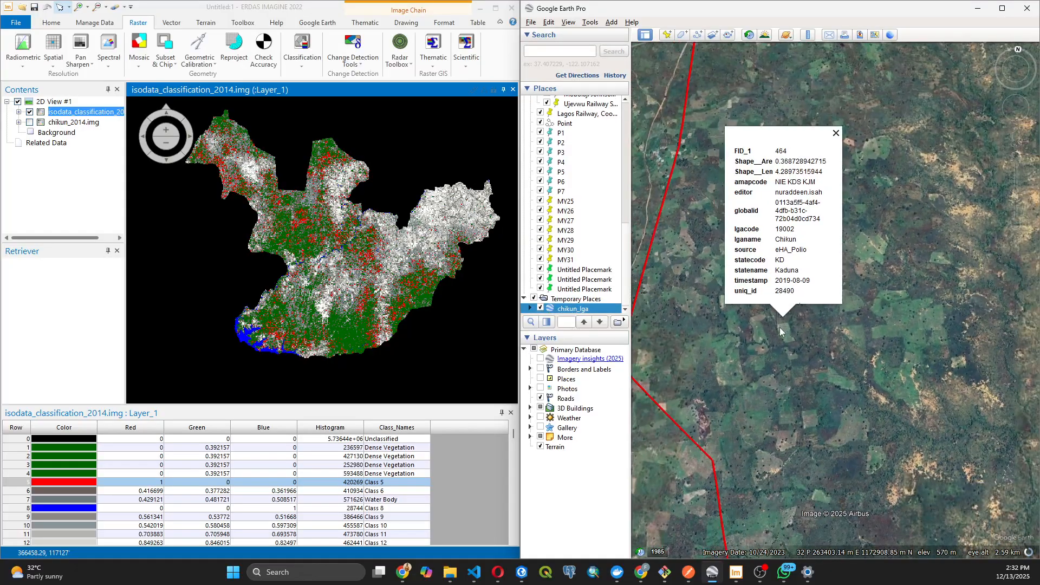
pyautogui.click(835, 338)
pyautogui.click(719, 311)
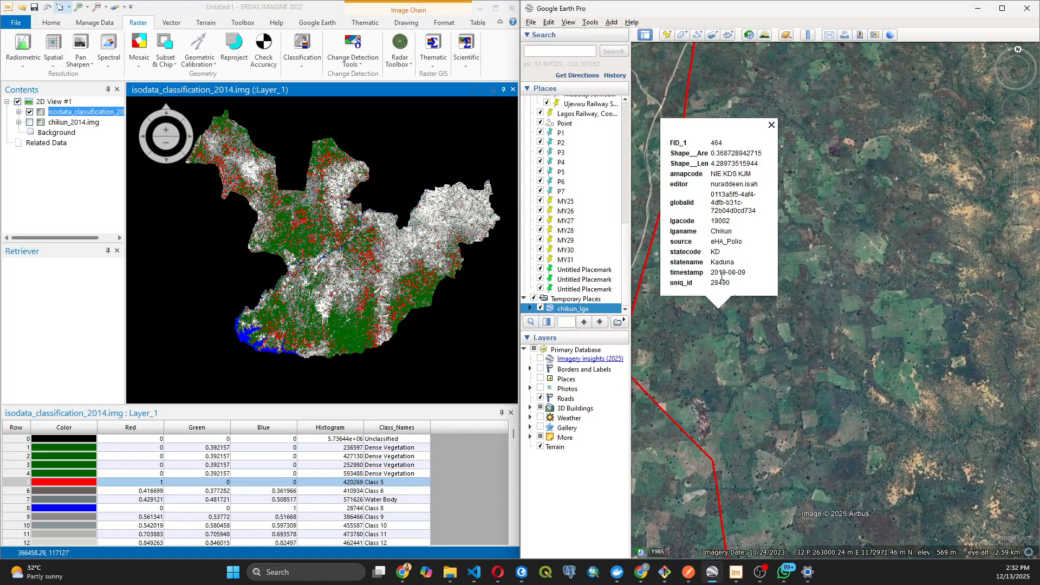
pyautogui.click(772, 125)
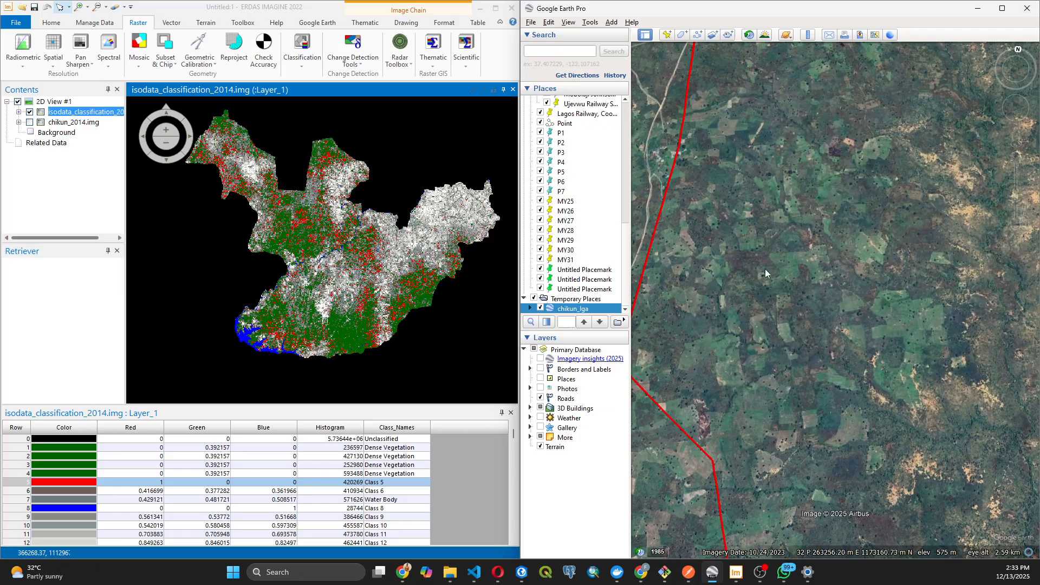
# Set the colour of Class 5 to chartreuse and rename the class as Sparse Vegetation.
pyautogui.click(99, 476)
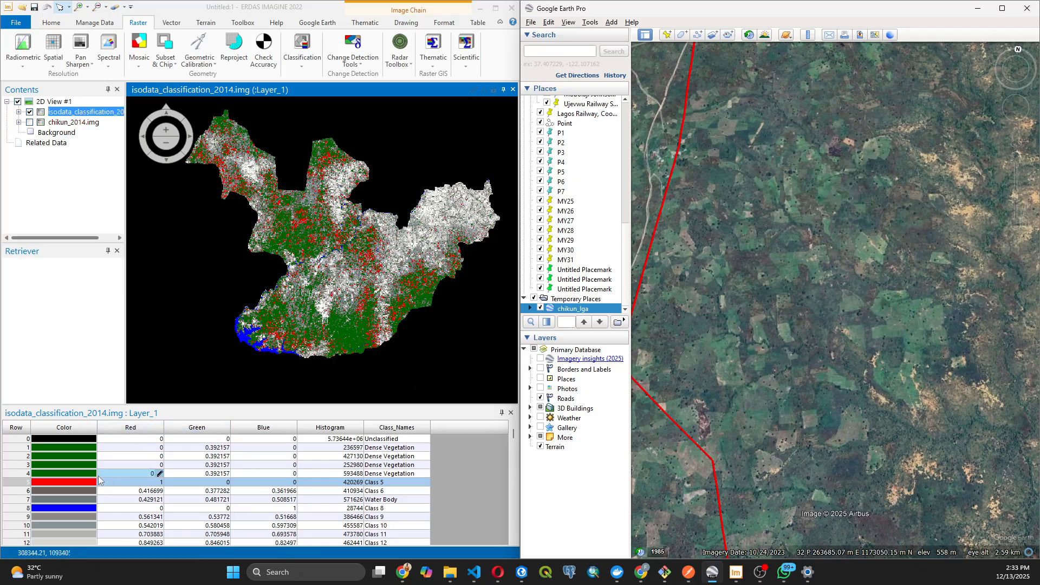
pyautogui.click(90, 482)
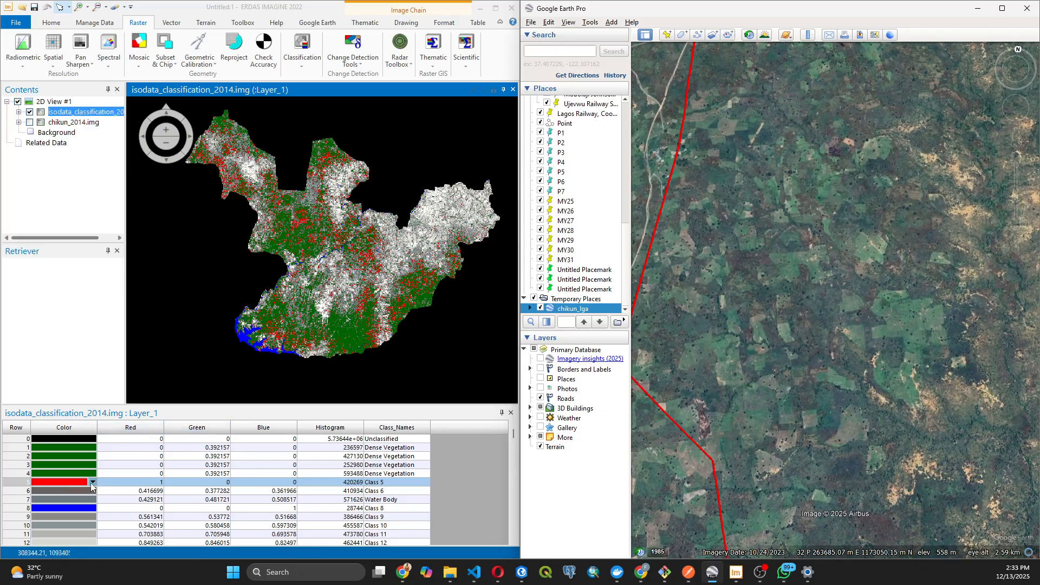
pyautogui.click(92, 483)
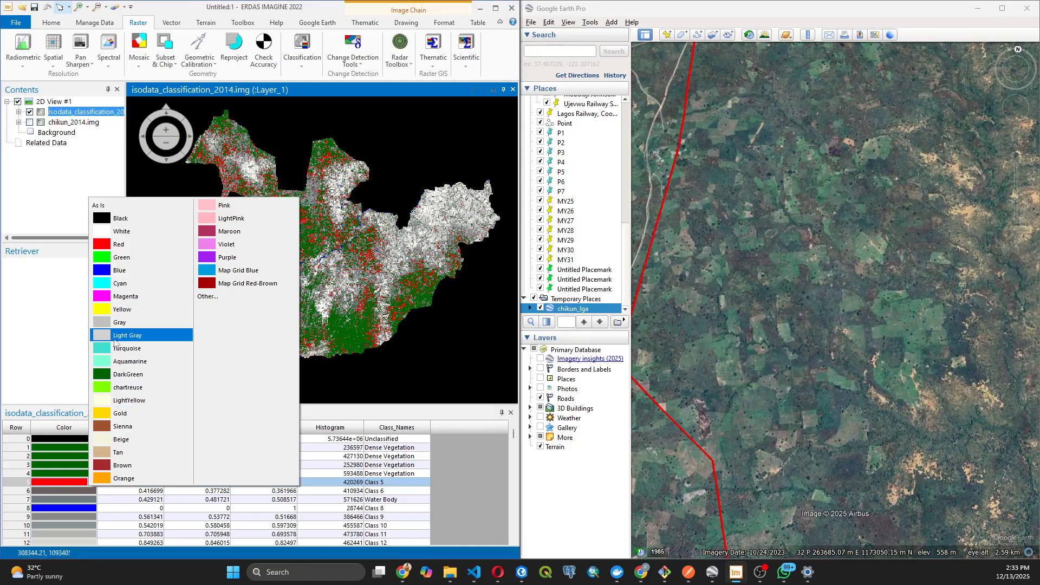
pyautogui.click(113, 387)
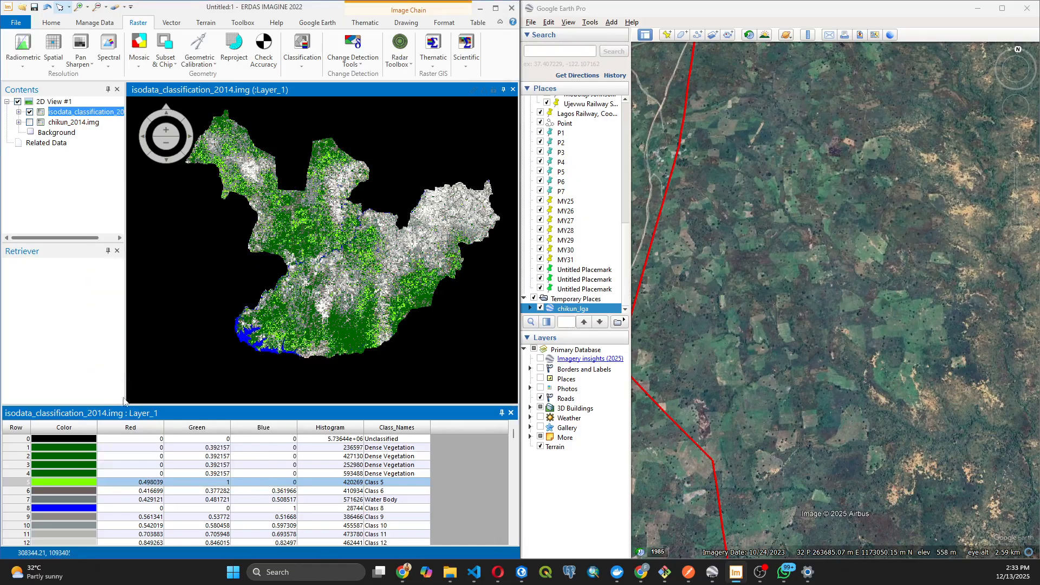
pyautogui.click(377, 483)
pyautogui.click(378, 482)
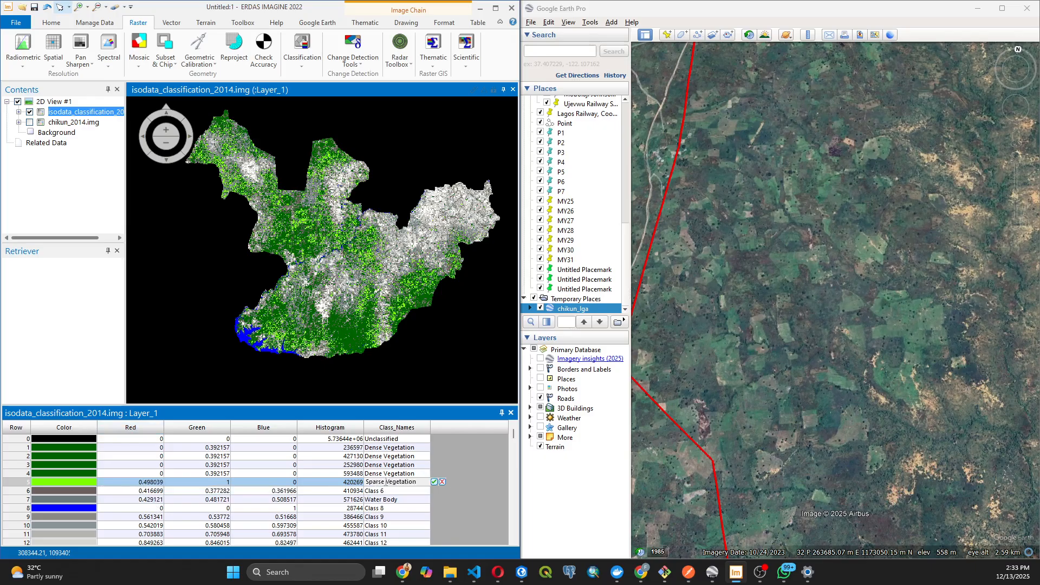
pyautogui.click(434, 482)
pyautogui.click(434, 483)
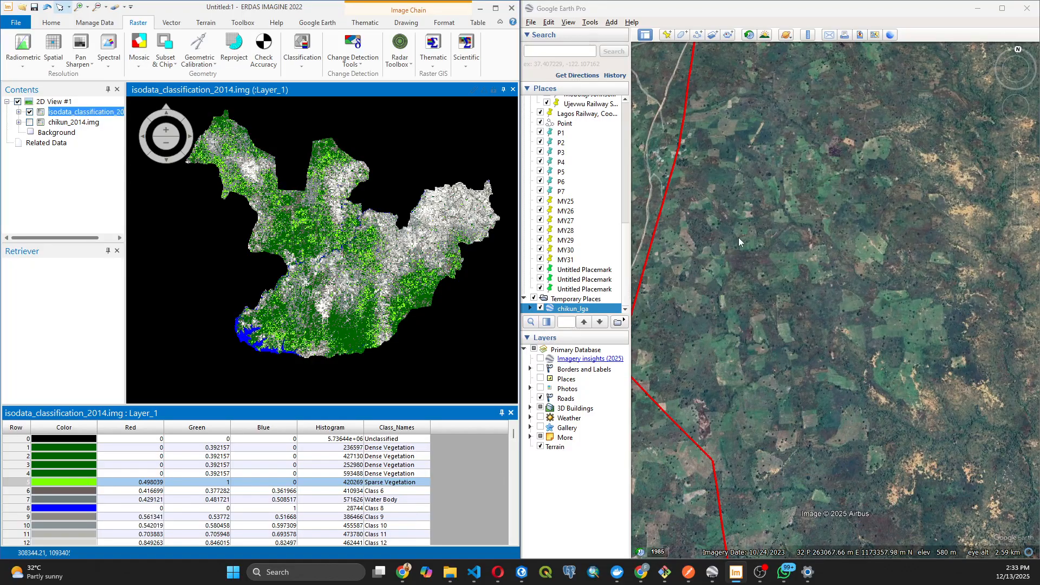
# Examine the vegetation cover on the Google Earth imagery along the eastern edge of the chikun_lga boundary and compare it with the classified image.
pyautogui.scroll(-3, 739, 238)
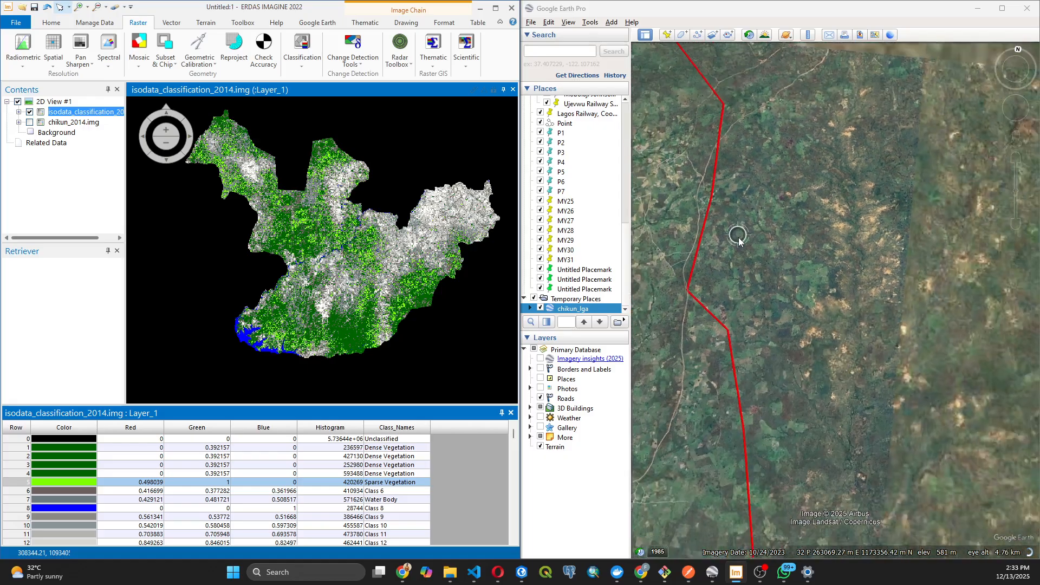
pyautogui.scroll(-3, 739, 237)
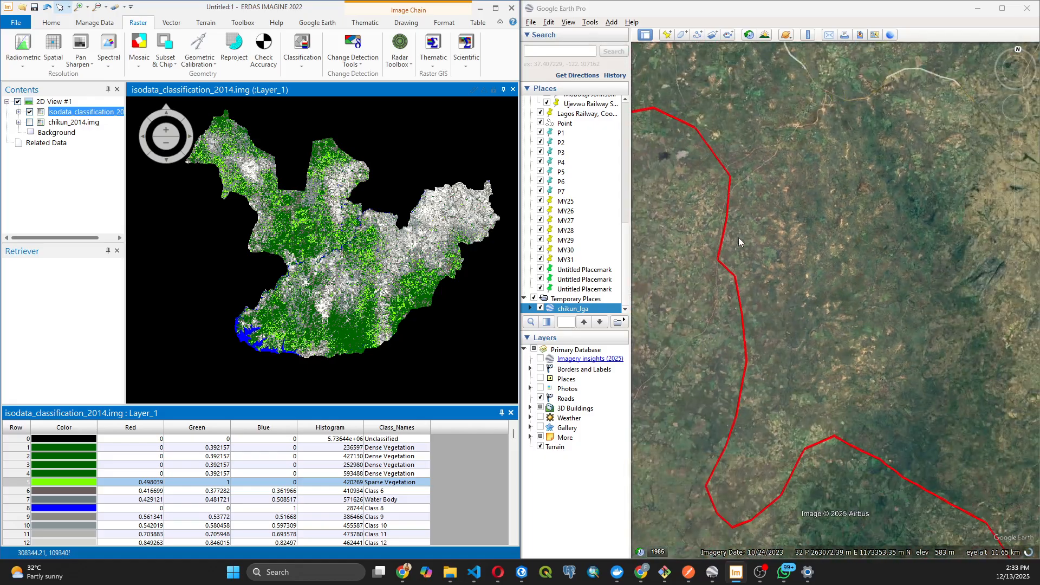
pyautogui.scroll(-3, 739, 237)
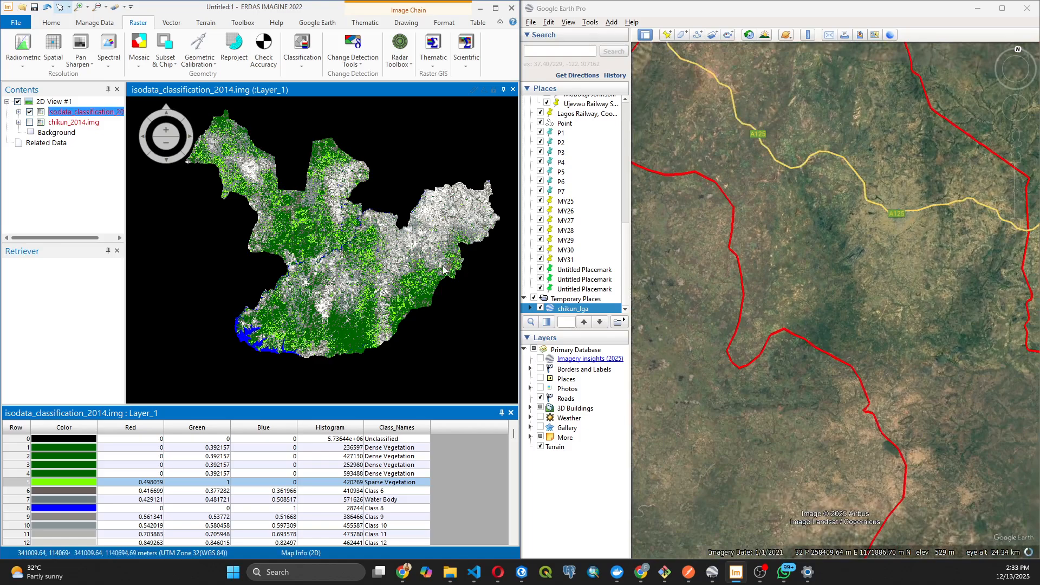
pyautogui.moveTo(862, 247); pyautogui.dragTo(679, 222)
pyautogui.scroll(-4, 680, 222)
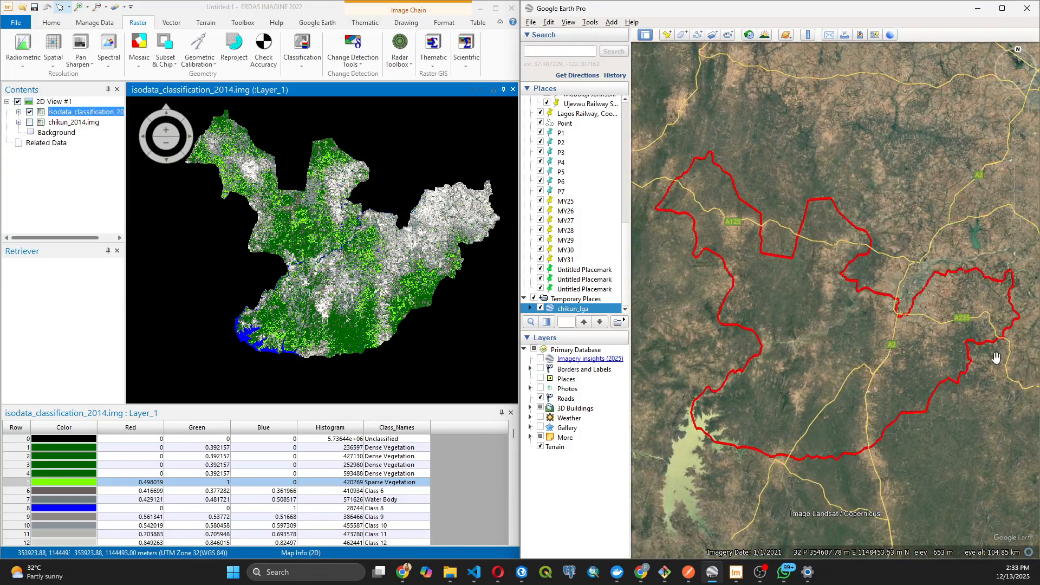
pyautogui.scroll(5, 968, 366)
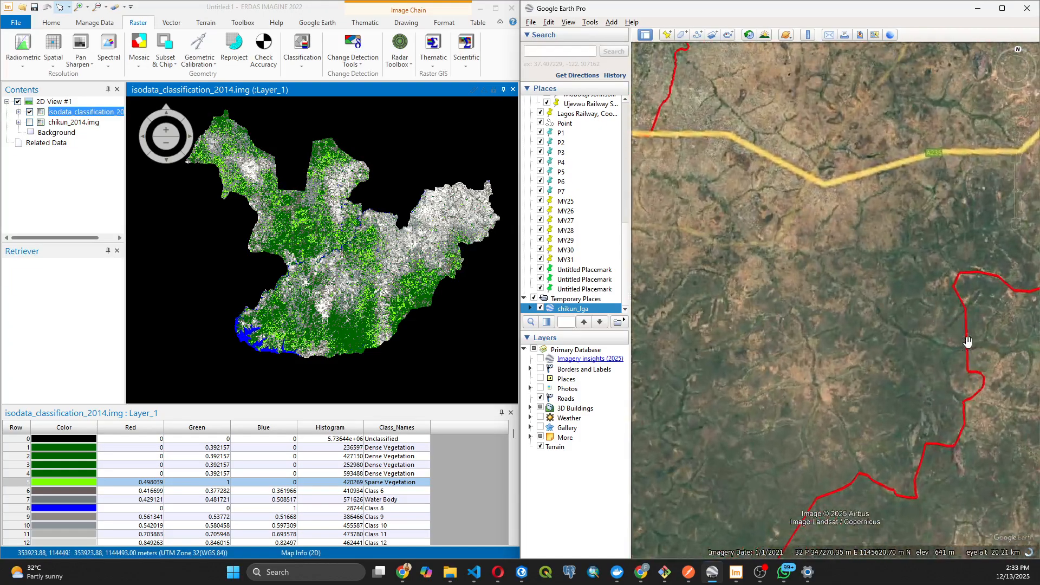
pyautogui.scroll(3, 964, 339)
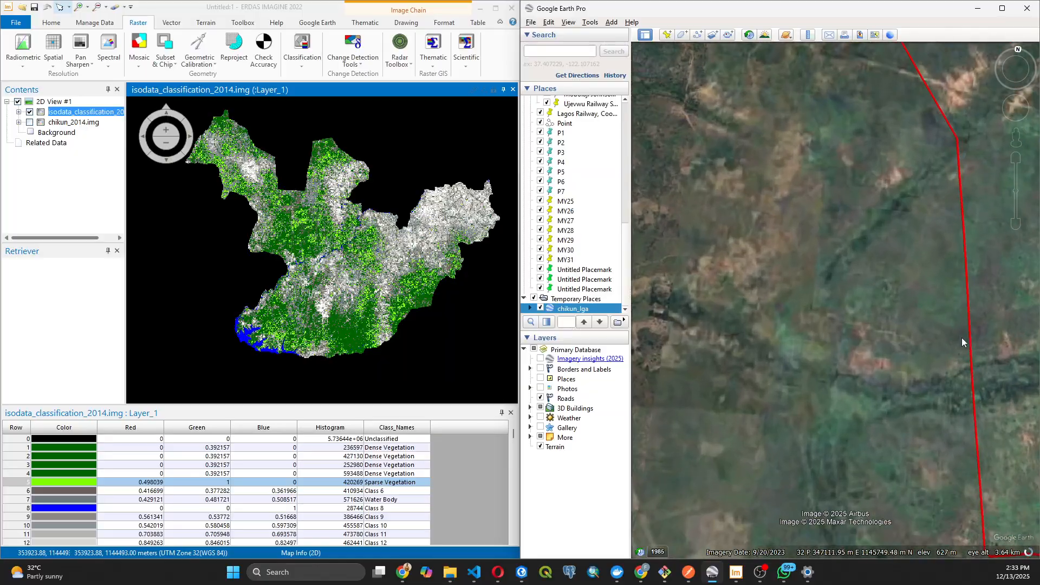
pyautogui.moveTo(936, 325); pyautogui.dragTo(874, 309)
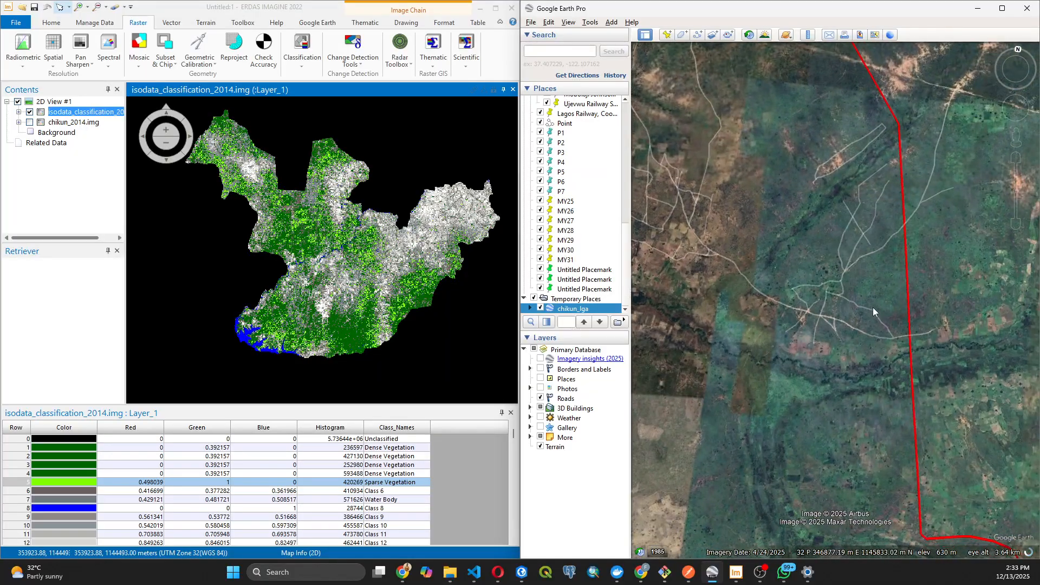
pyautogui.scroll(2, 850, 296)
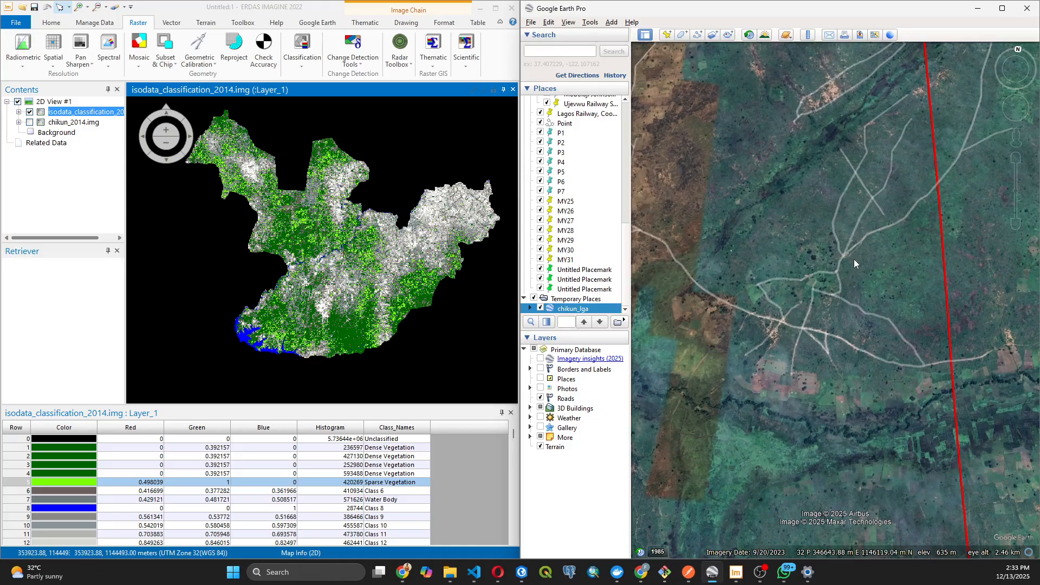
pyautogui.scroll(3, 853, 259)
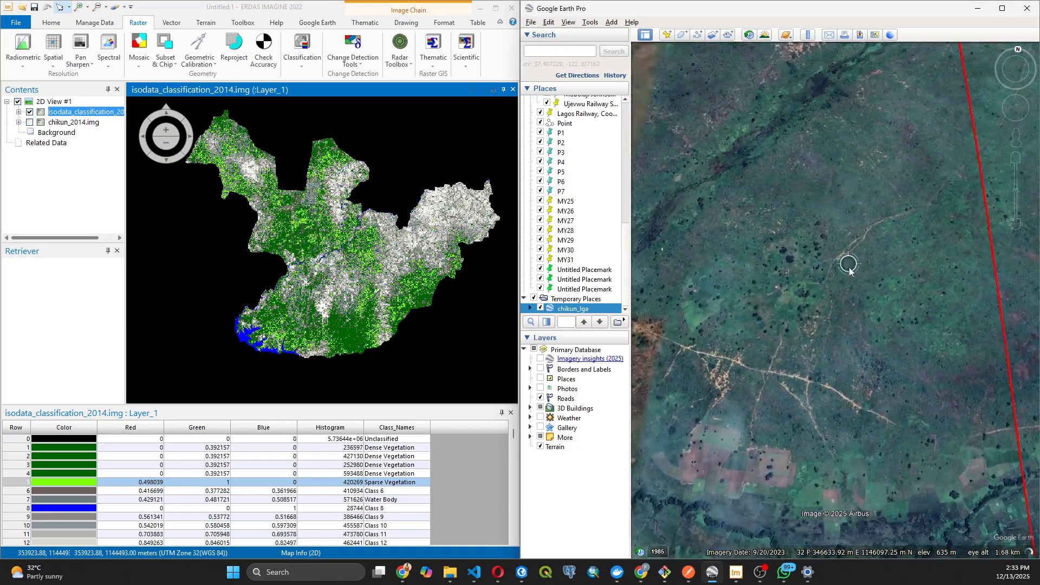
pyautogui.scroll(-4, 849, 268)
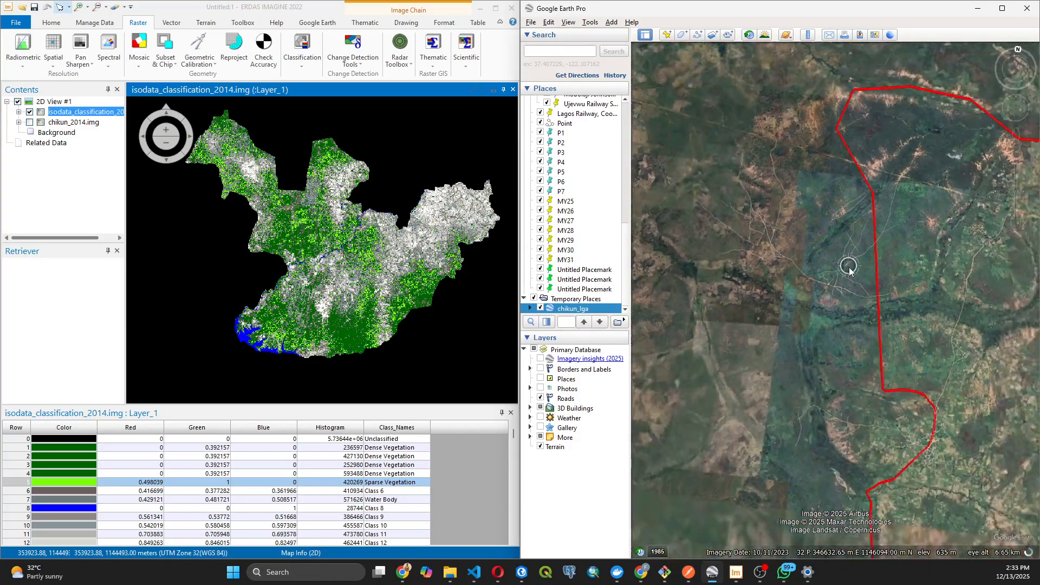
pyautogui.scroll(-5, 849, 271)
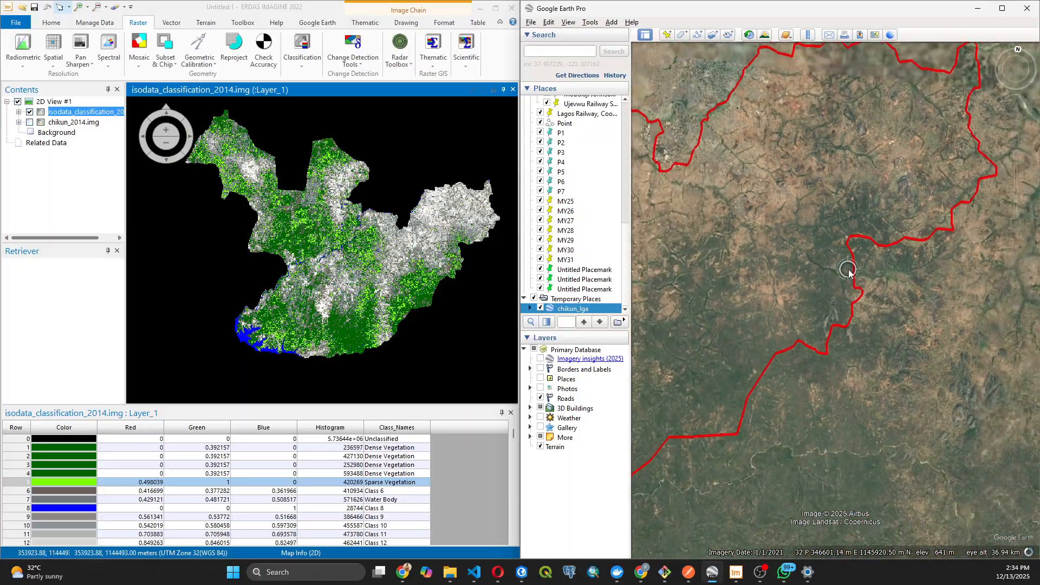
pyautogui.scroll(-2, 821, 260)
pyautogui.moveTo(782, 233); pyautogui.dragTo(826, 300)
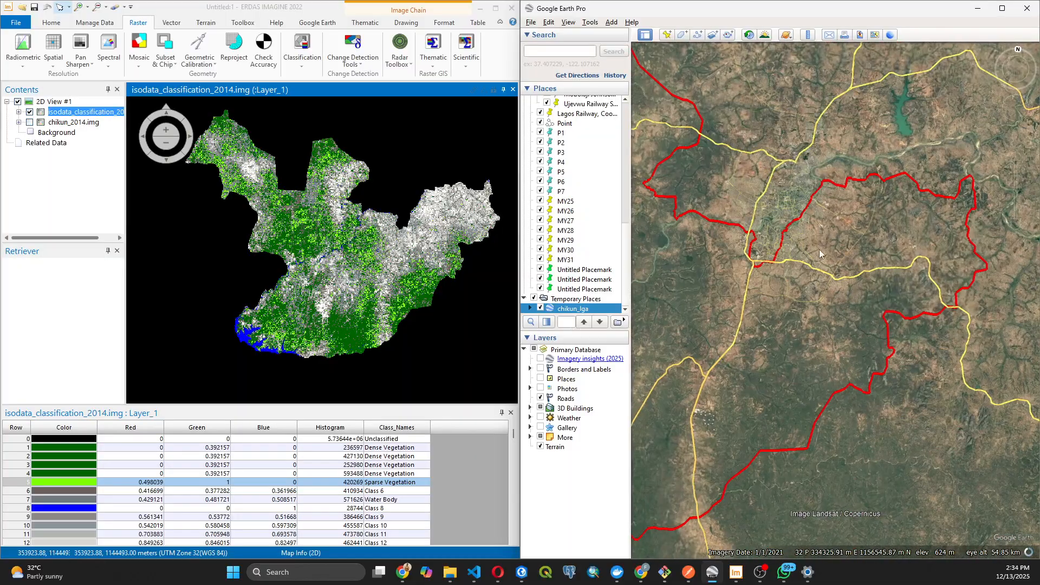
pyautogui.scroll(-2, 836, 223)
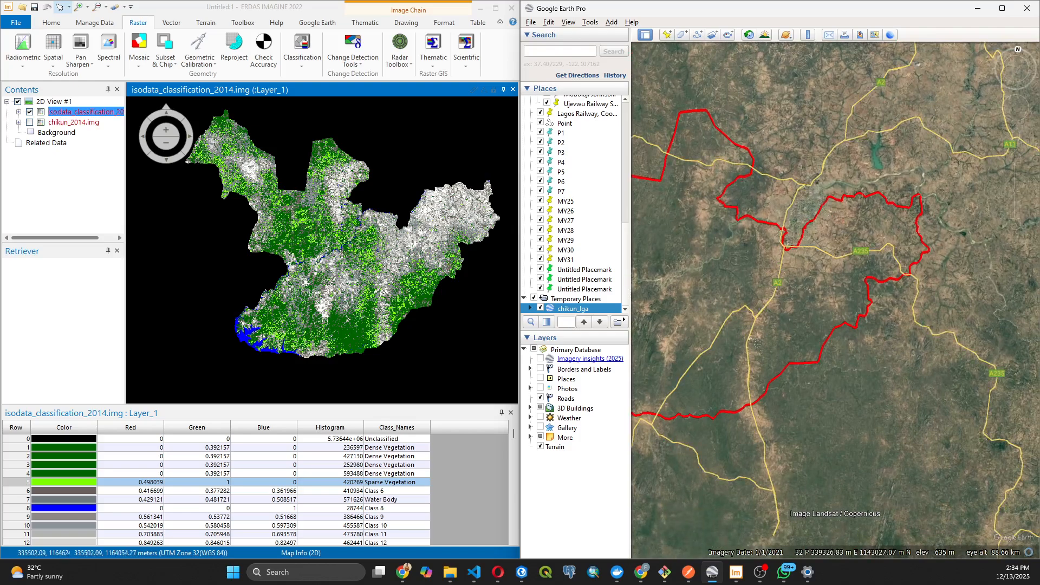
# Select the Class 6 row and colour it Red to locate its areas on the classified image.
pyautogui.click(99, 478)
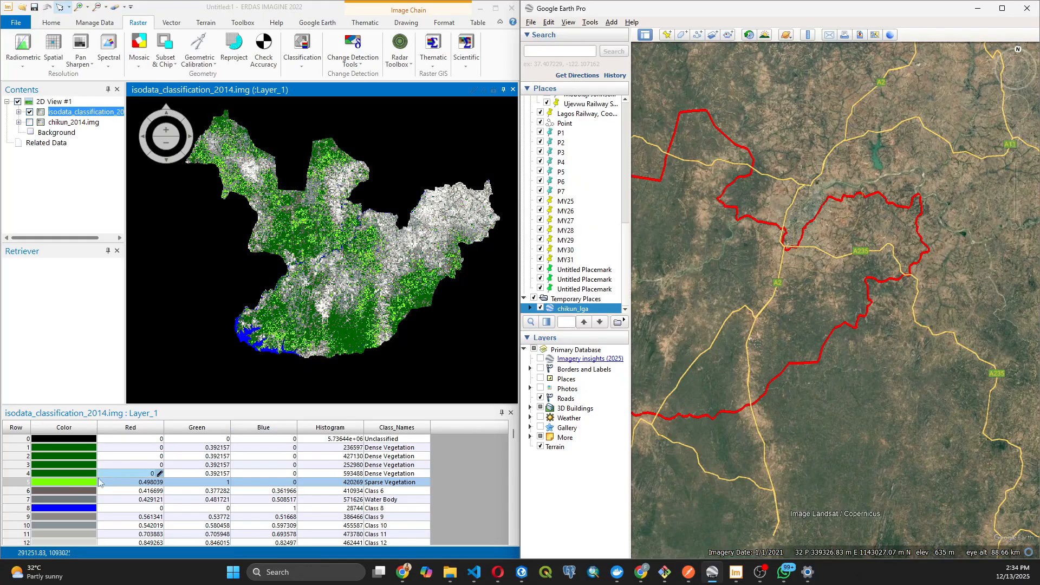
pyautogui.click(77, 491)
pyautogui.click(48, 493)
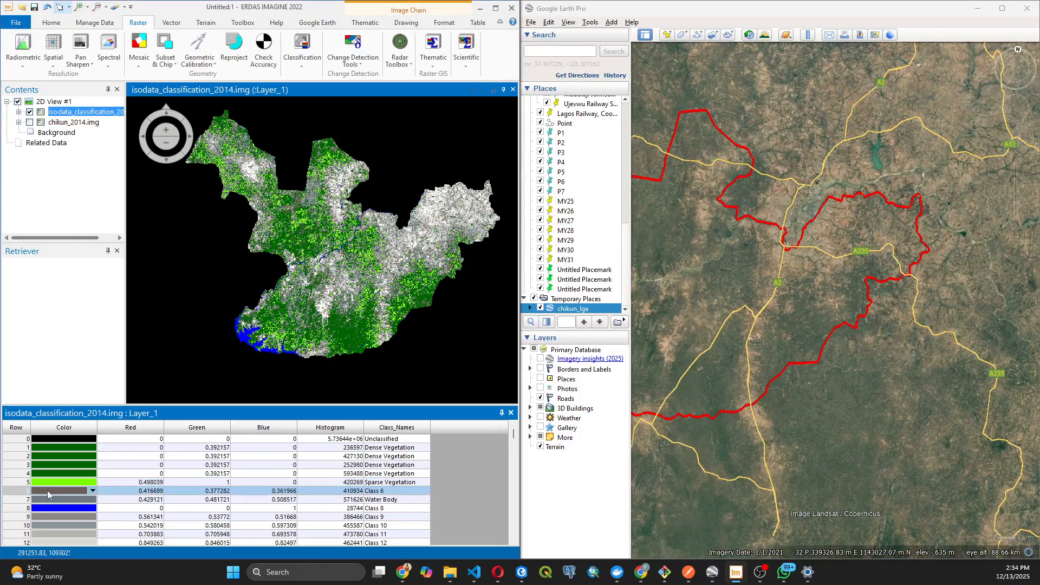
pyautogui.click(88, 490)
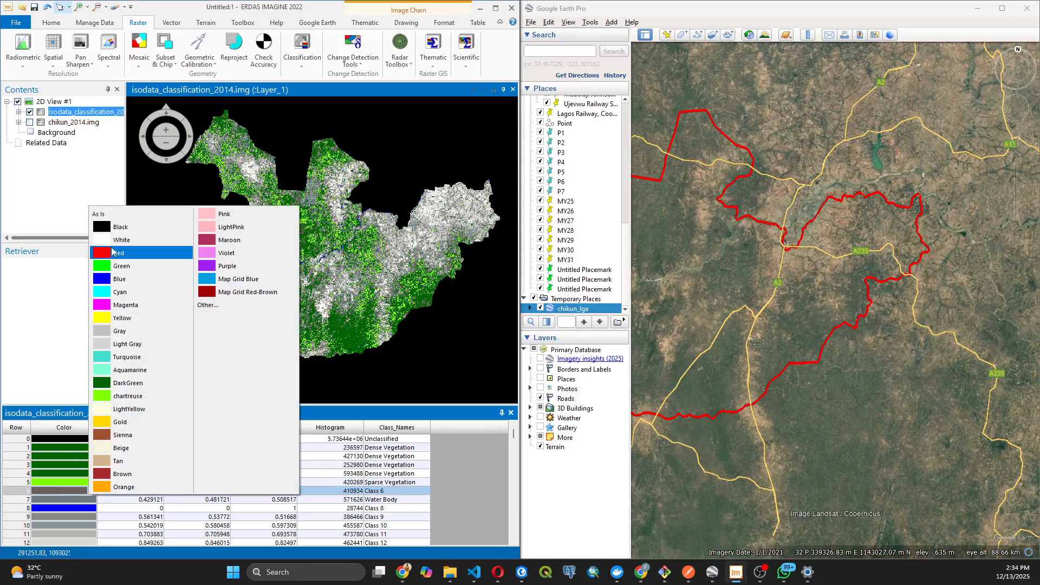
pyautogui.click(115, 252)
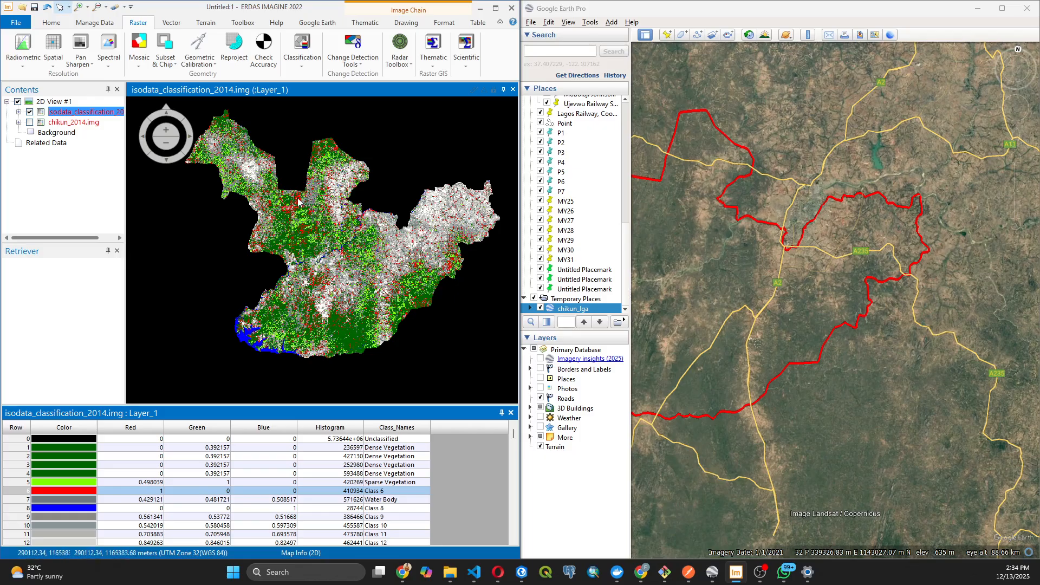
pyautogui.scroll(4, 301, 197)
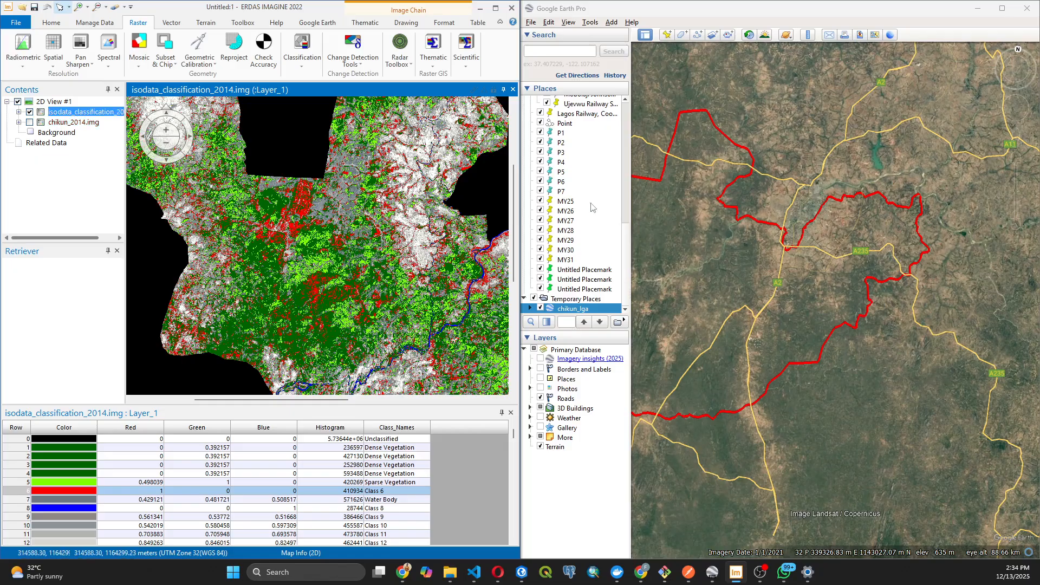
pyautogui.scroll(-3, 716, 229)
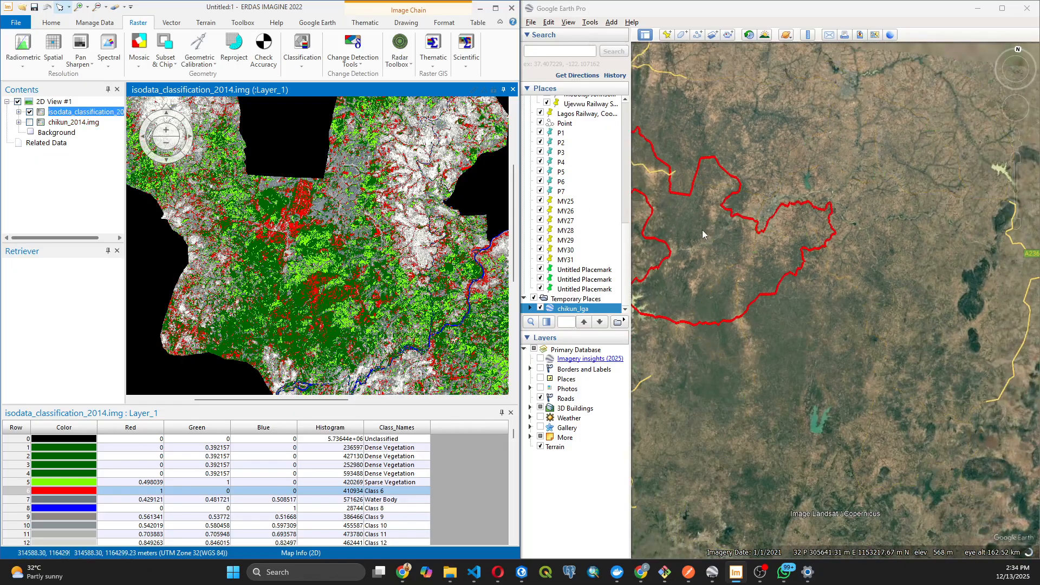
# Examine the satellite imagery inside the chikun_lga boundary and compare it with the red Class 6 areas of the 2014 classification.
pyautogui.moveTo(702, 229); pyautogui.dragTo(726, 248)
pyautogui.scroll(3, 710, 217)
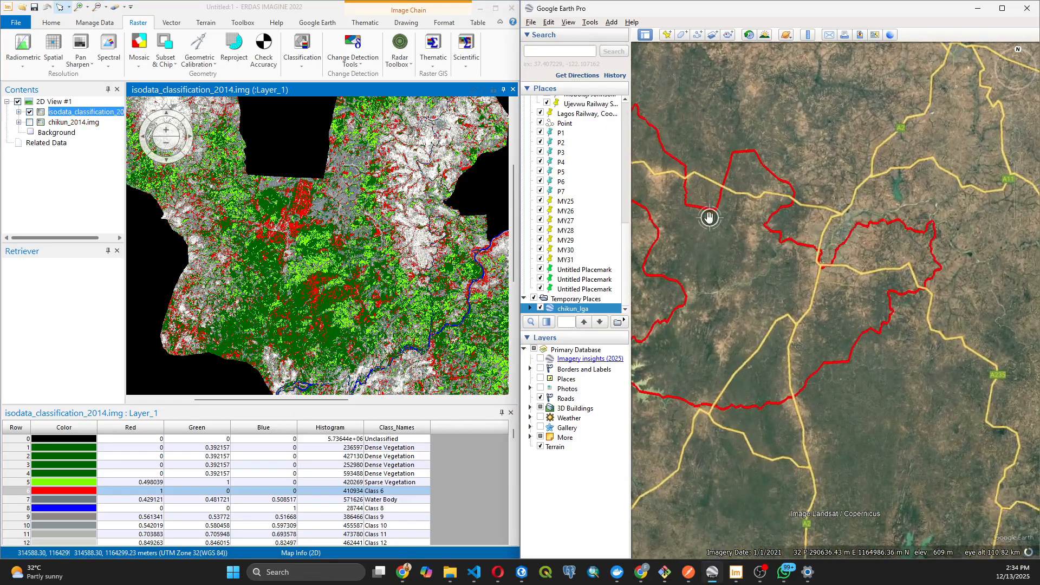
pyautogui.scroll(5, 707, 217)
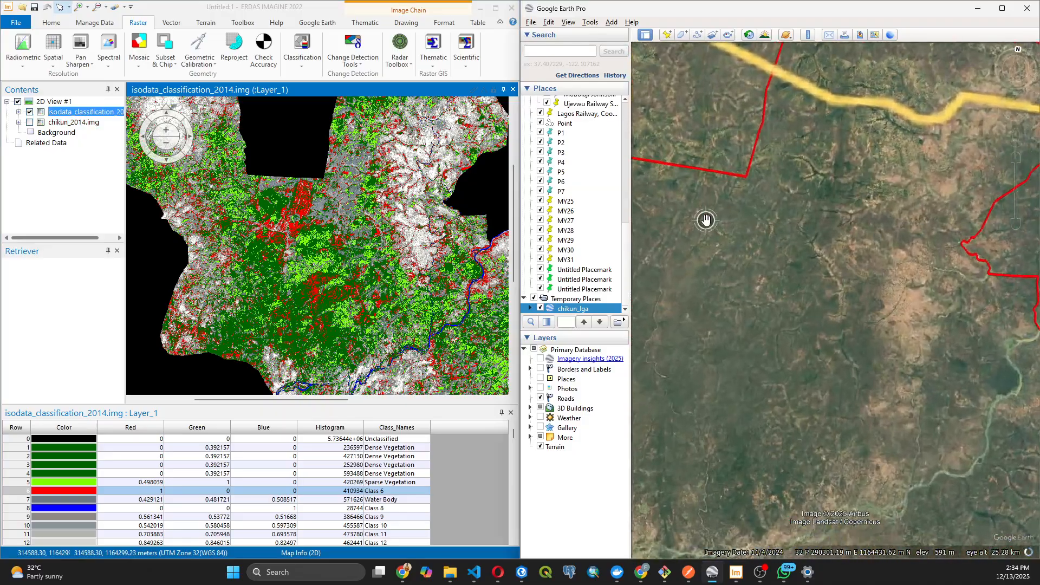
pyautogui.scroll(4, 706, 219)
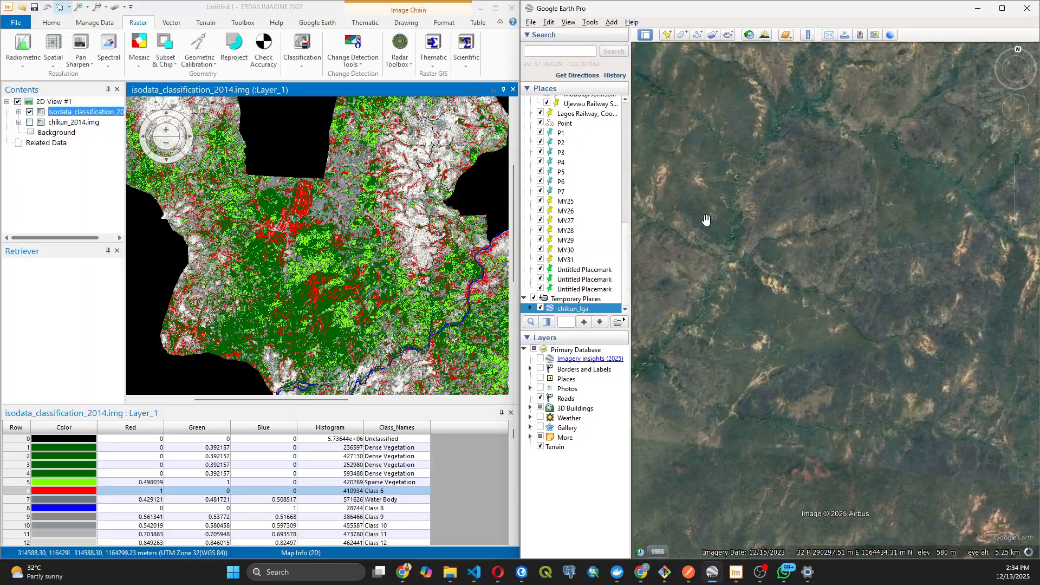
pyautogui.scroll(1, 706, 220)
pyautogui.scroll(1, 772, 220)
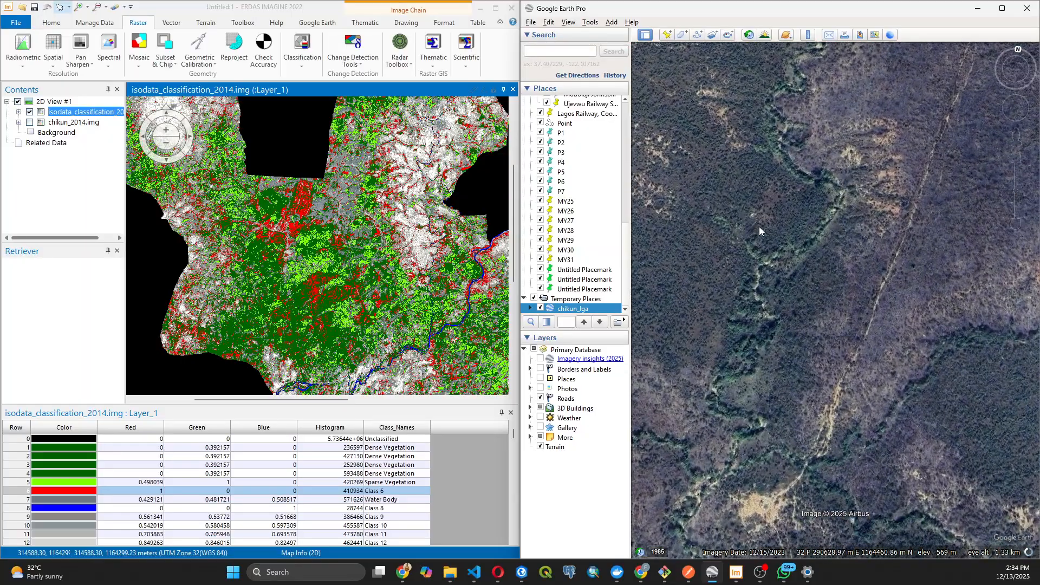
pyautogui.moveTo(759, 227); pyautogui.dragTo(725, 407)
pyautogui.moveTo(727, 297); pyautogui.dragTo(722, 362)
pyautogui.moveTo(759, 239); pyautogui.dragTo(710, 312)
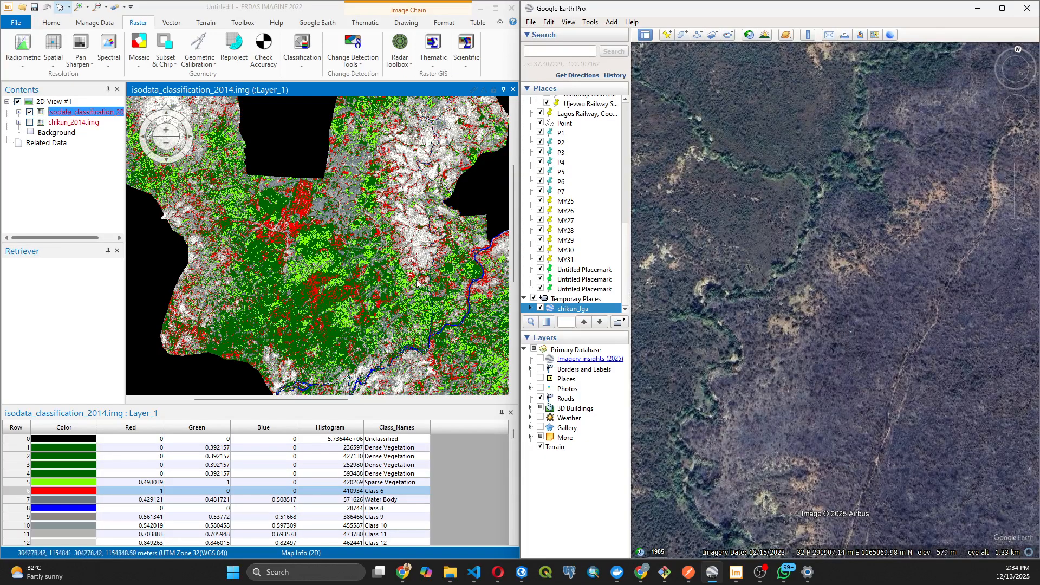
pyautogui.scroll(5, 320, 251)
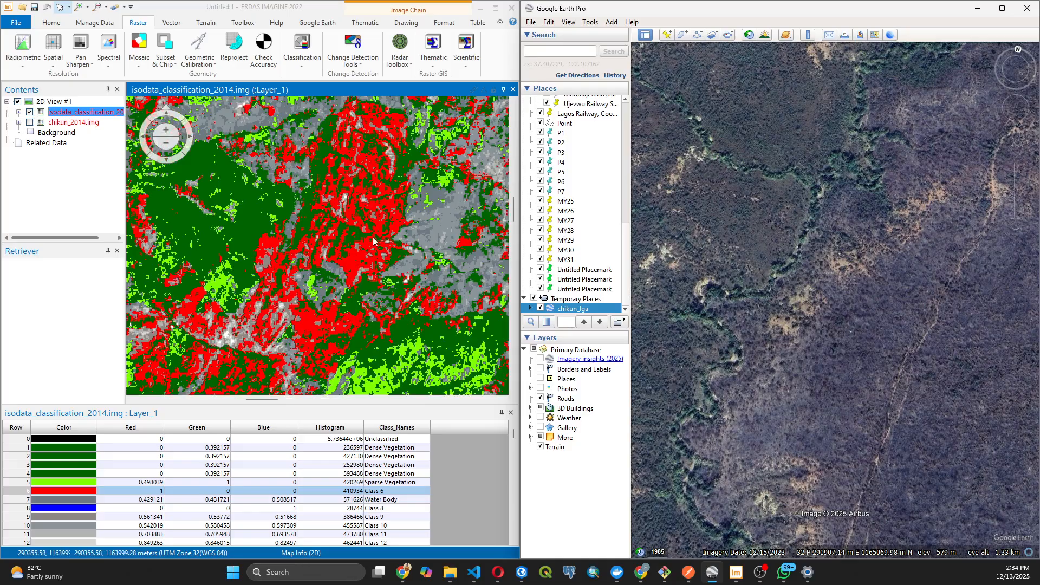
pyautogui.scroll(-3, 373, 236)
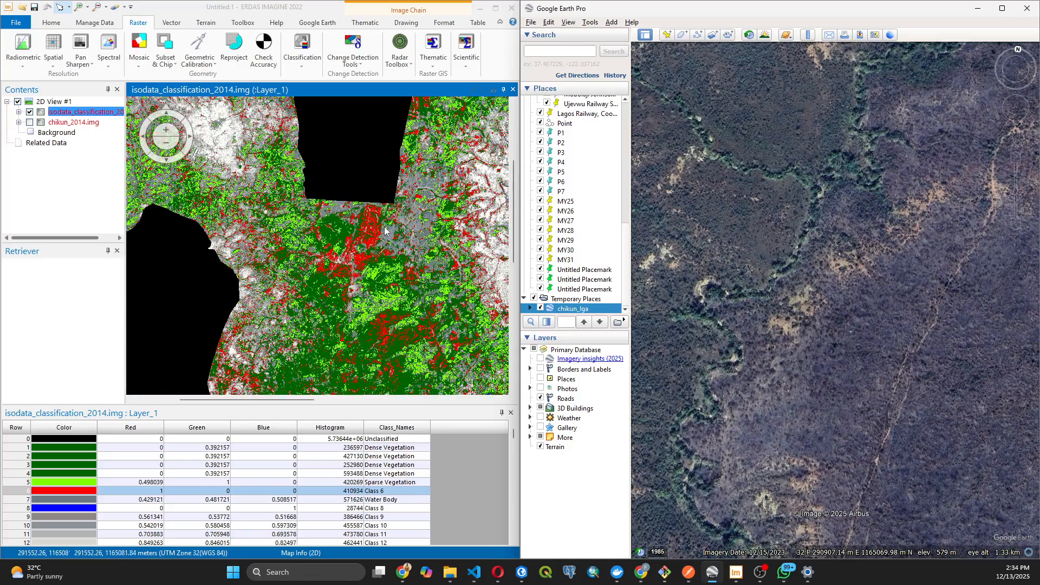
pyautogui.scroll(-3, 864, 209)
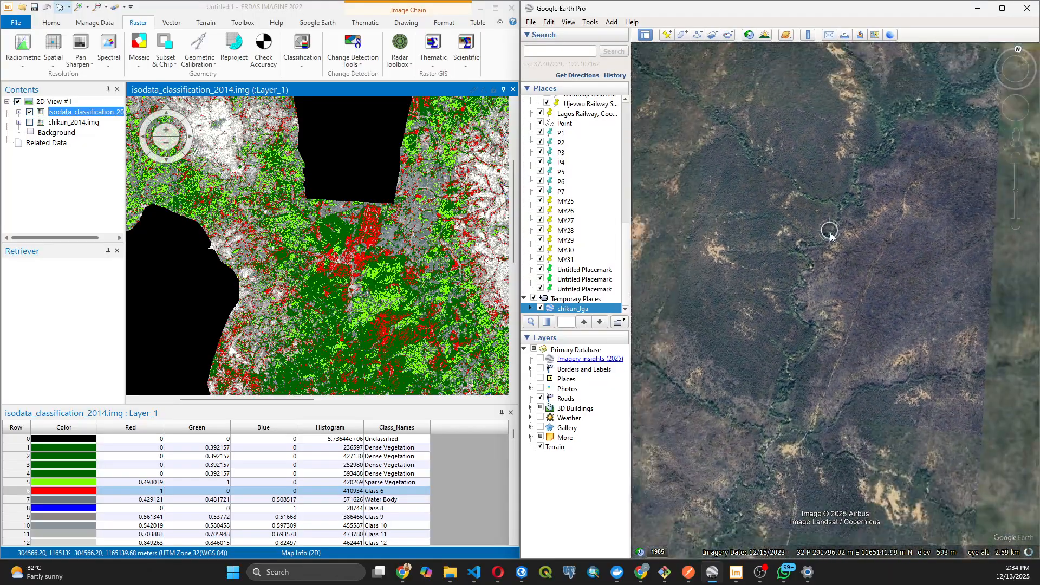
pyautogui.scroll(-2, 830, 232)
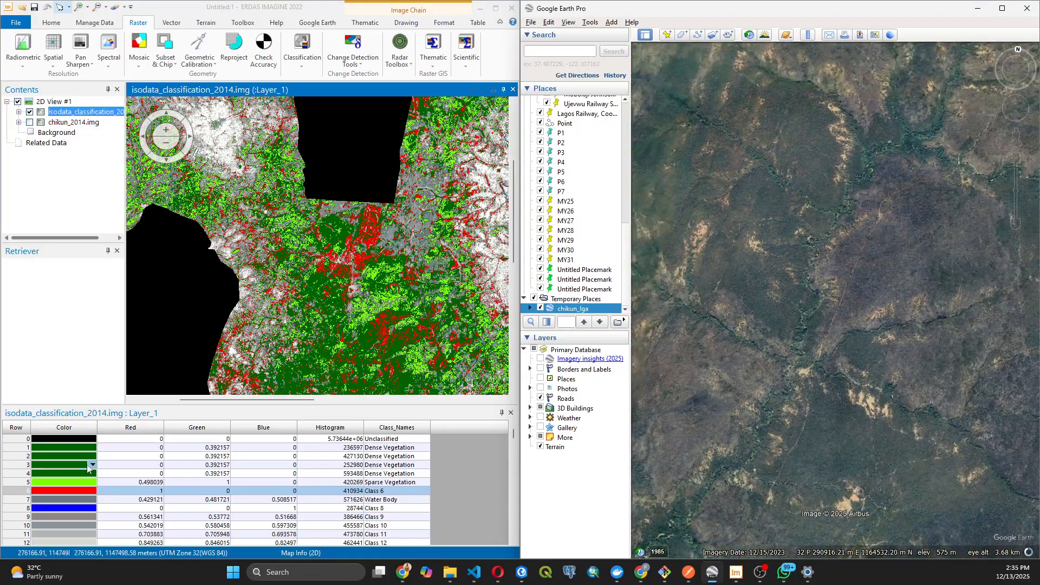
# Recolour class row 6 to chartreuse and set its class name to Sparse Vegetation in the attribute table.
pyautogui.click(94, 490)
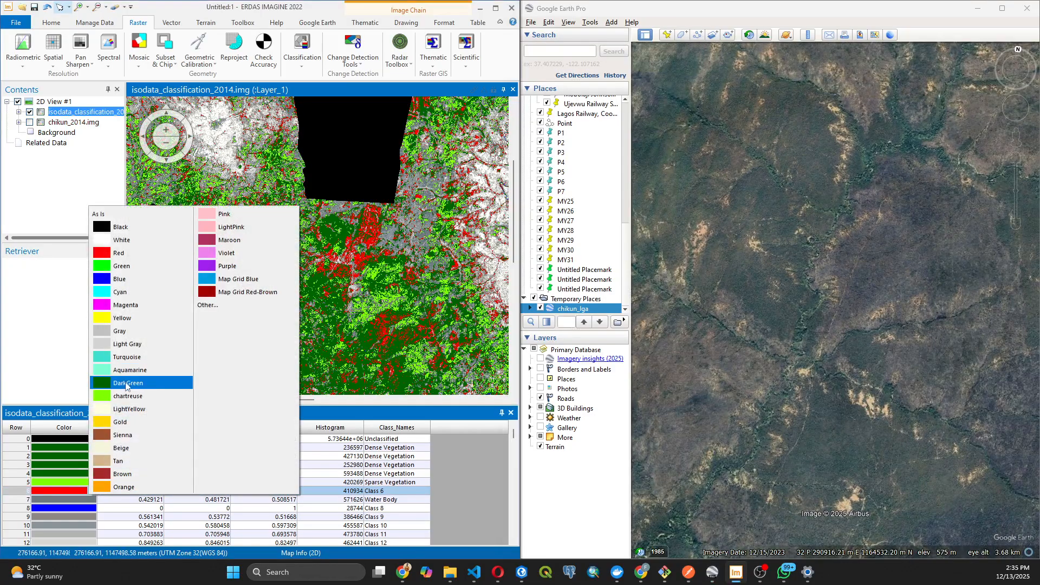
pyautogui.click(128, 396)
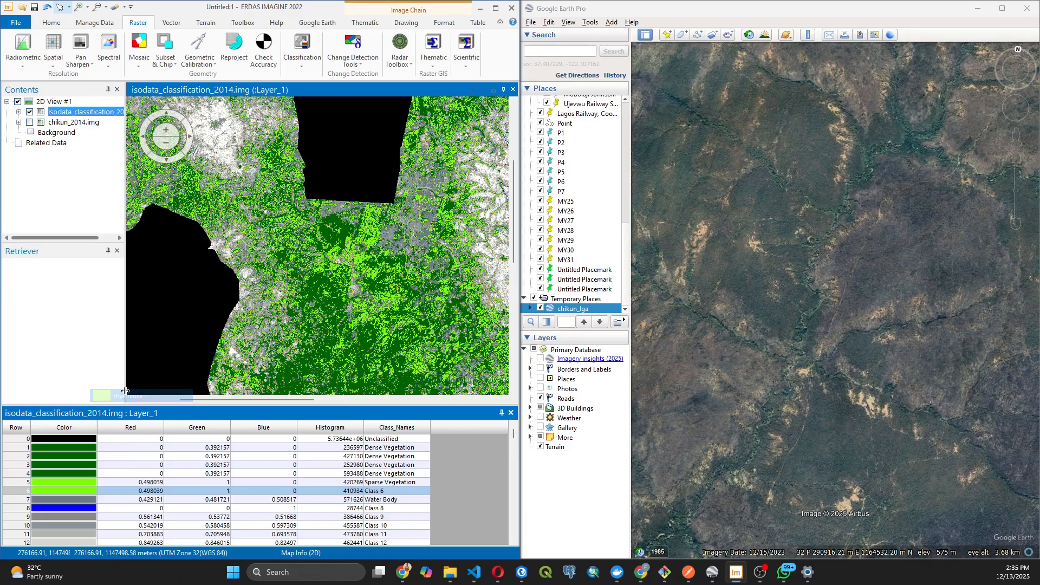
pyautogui.doubleClick(377, 493)
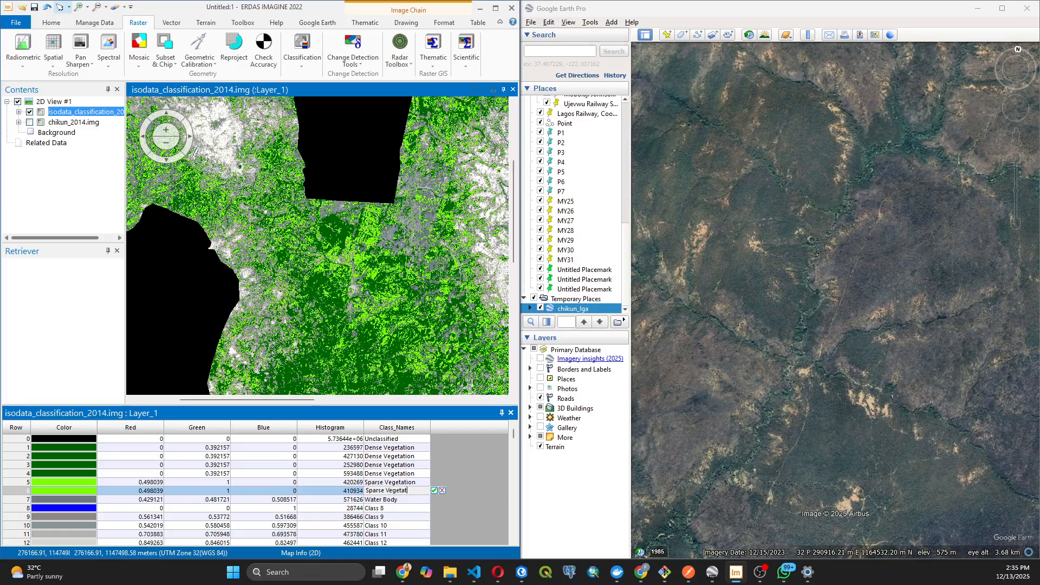
pyautogui.click(434, 491)
pyautogui.click(204, 474)
# Set the class name of the blue class in row 8 to Water Body in the attribute table.
pyautogui.click(91, 499)
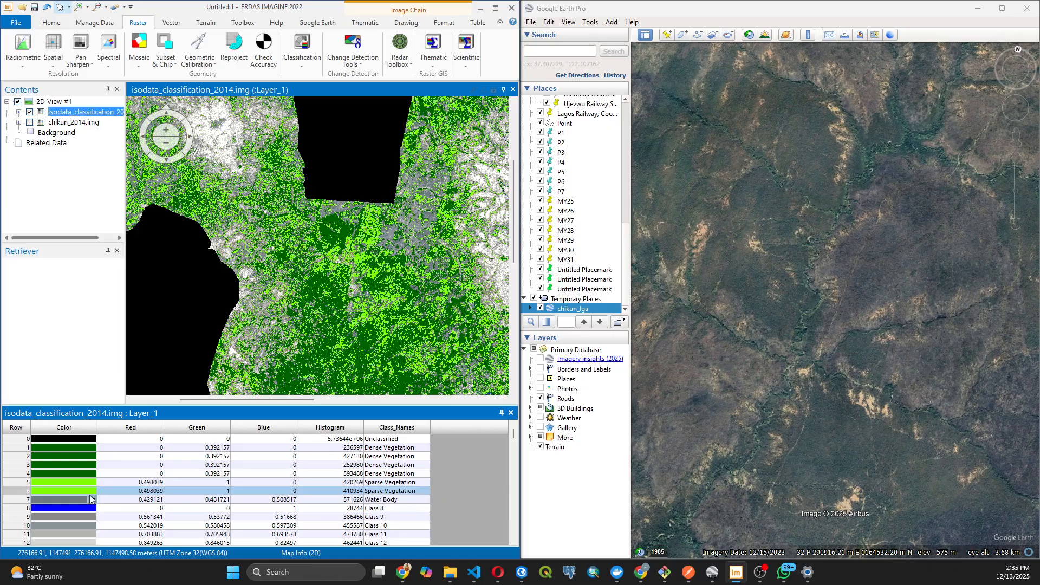
pyautogui.click(23, 502)
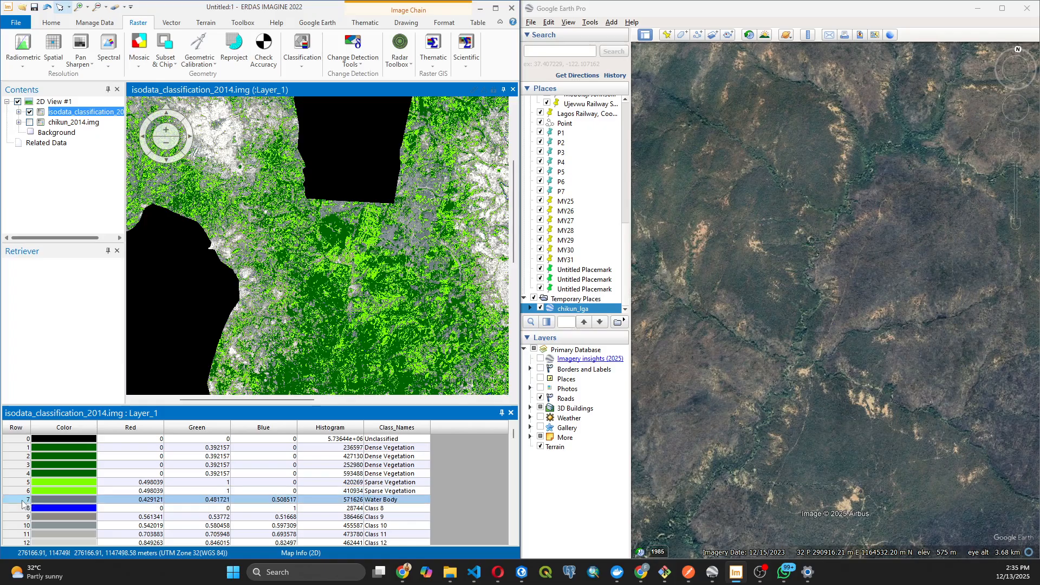
pyautogui.doubleClick(384, 508)
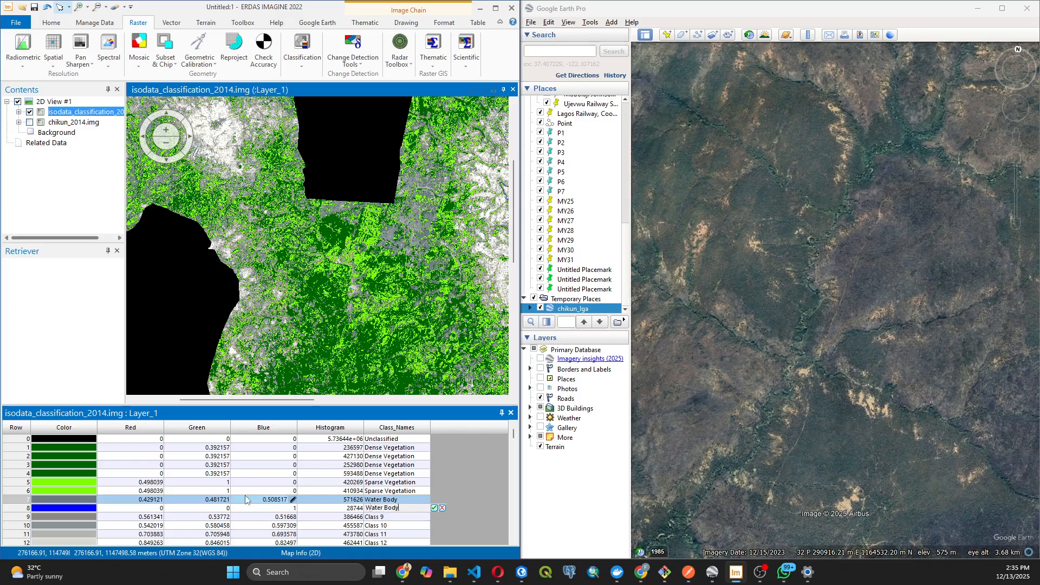
# Recolour class row 7 to red so its pixels stand out in the classified image.
pyautogui.click(79, 502)
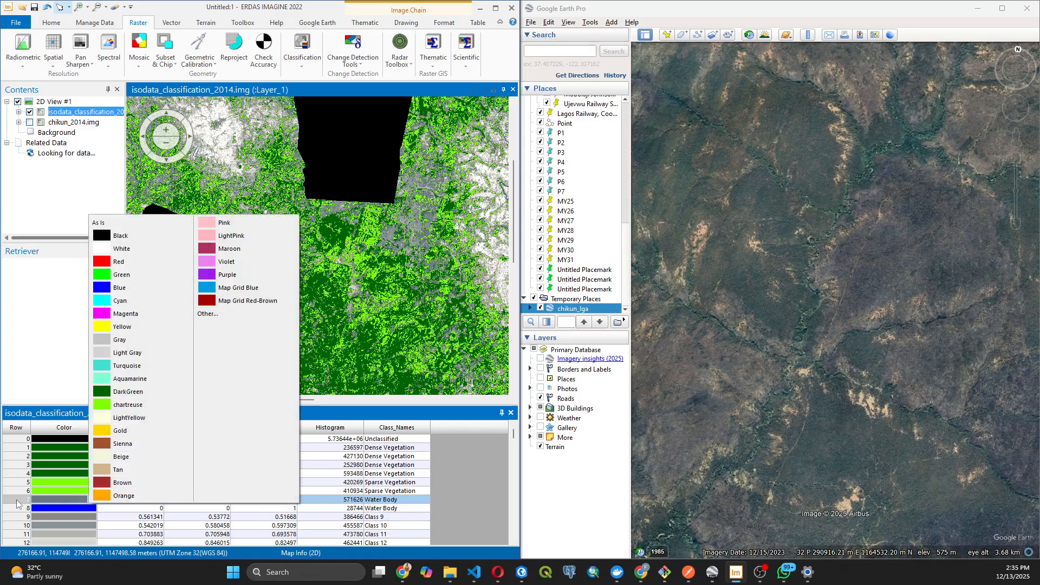
pyautogui.click(66, 503)
pyautogui.click(92, 499)
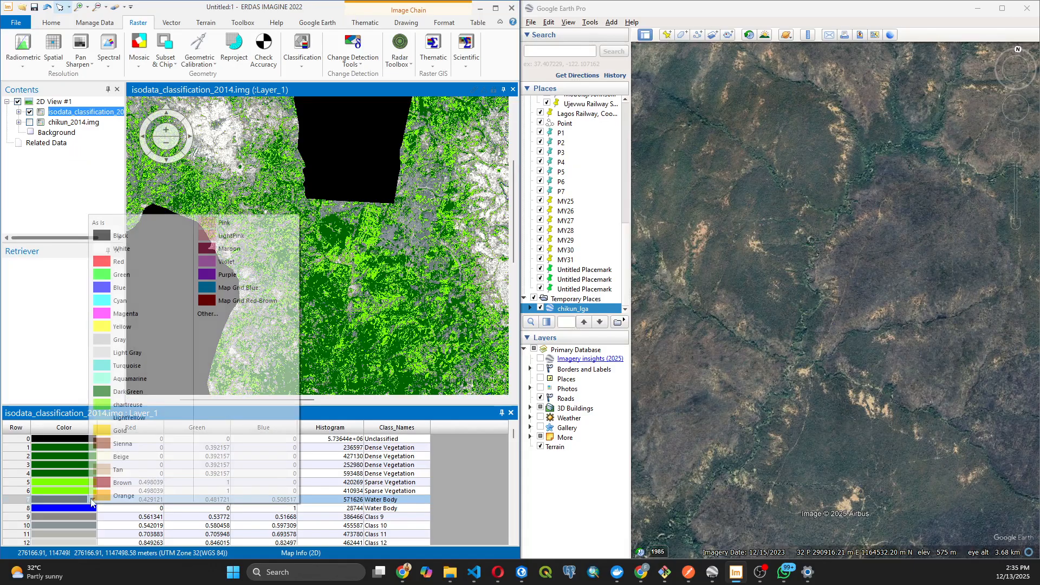
pyautogui.click(101, 264)
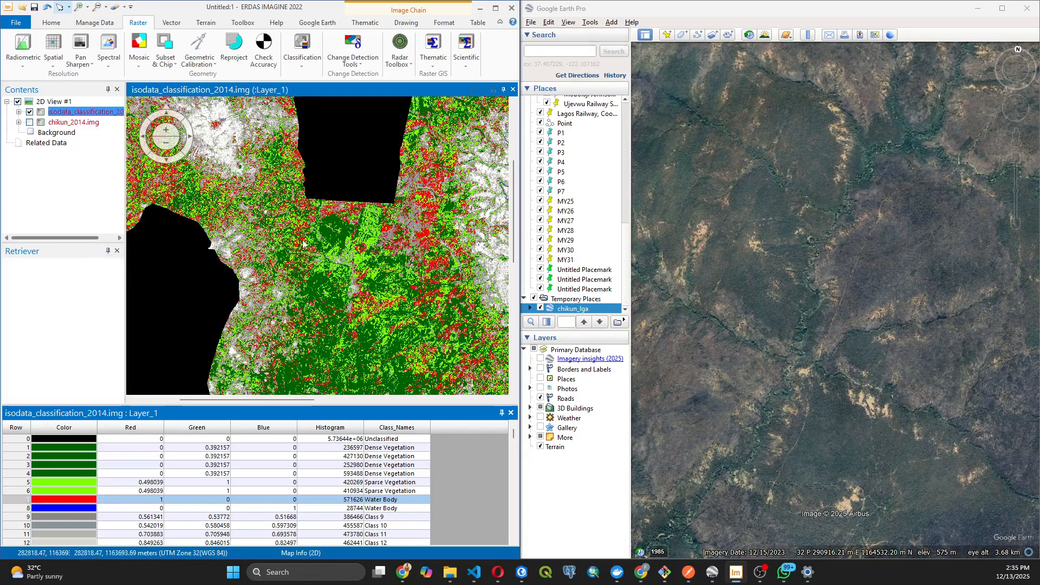
# Compare the red row 7 areas with the satellite imagery in the northwestern part of the chikun_lga boundary.
pyautogui.scroll(-4, 303, 240)
pyautogui.scroll(-3, 398, 236)
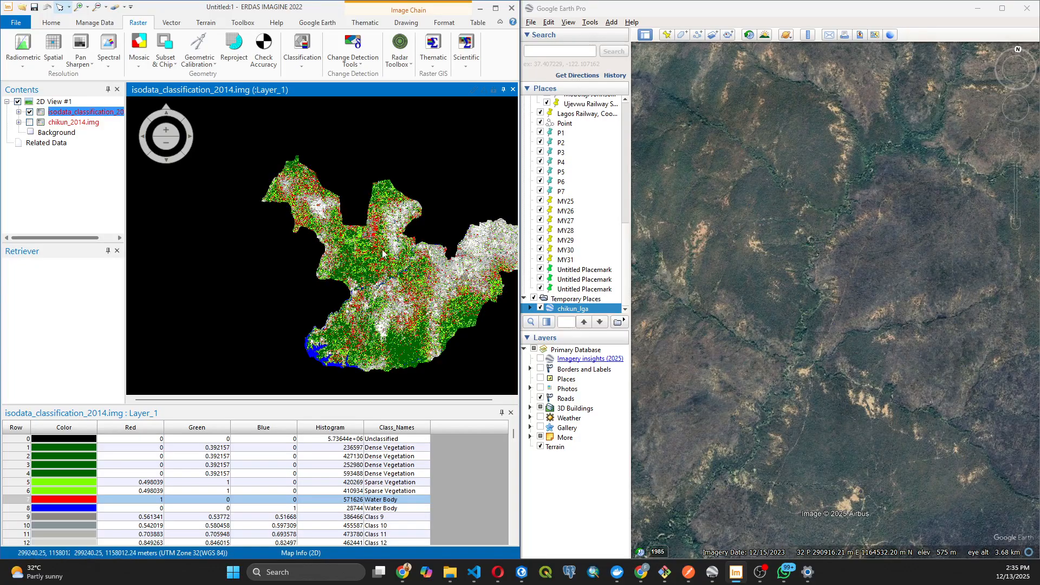
pyautogui.moveTo(769, 216); pyautogui.dragTo(767, 206)
pyautogui.scroll(-5, 766, 206)
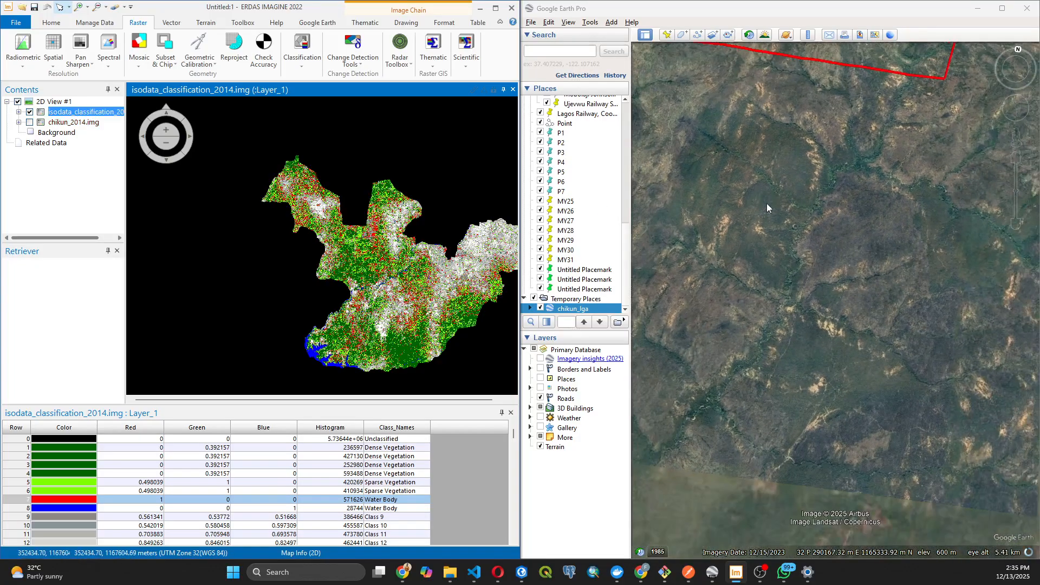
pyautogui.scroll(-5, 767, 205)
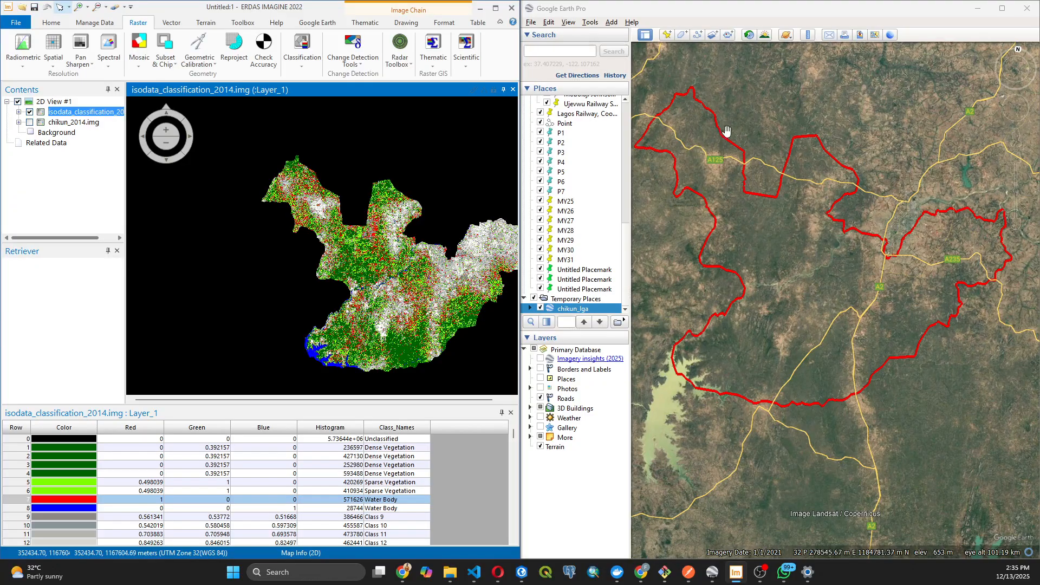
pyautogui.scroll(3, 707, 135)
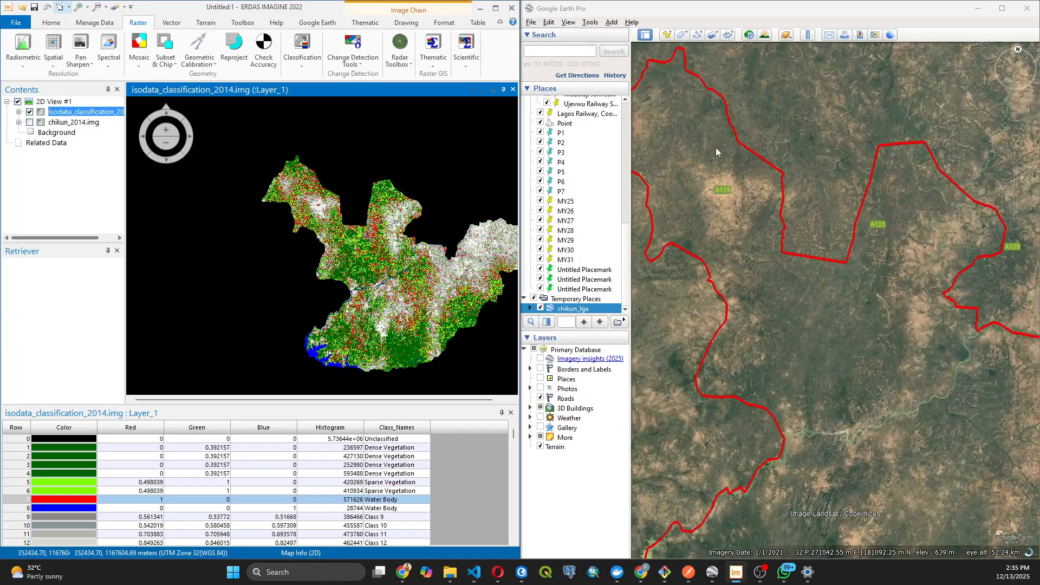
pyautogui.scroll(3, 716, 147)
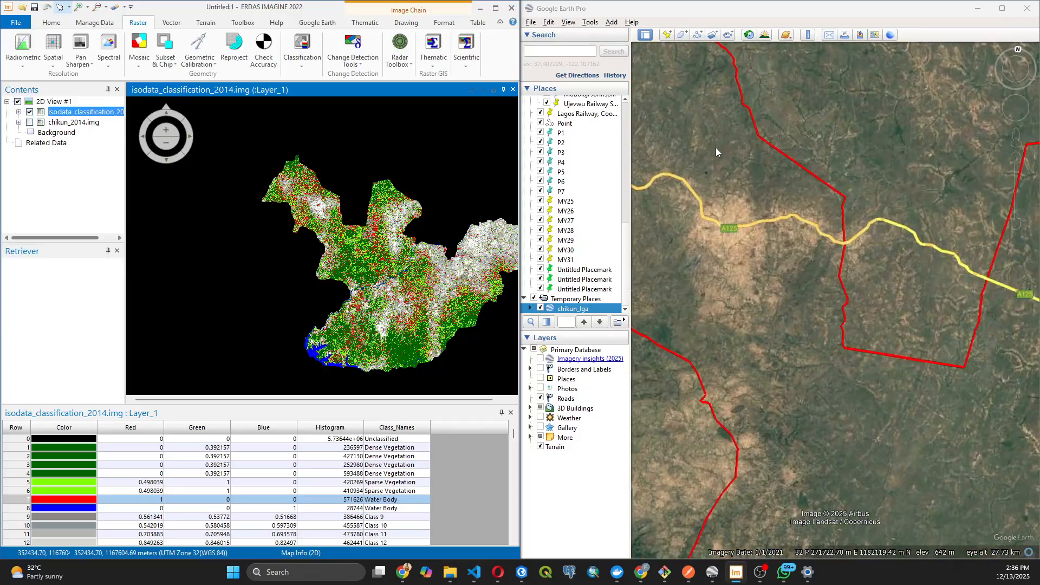
pyautogui.scroll(3, 716, 147)
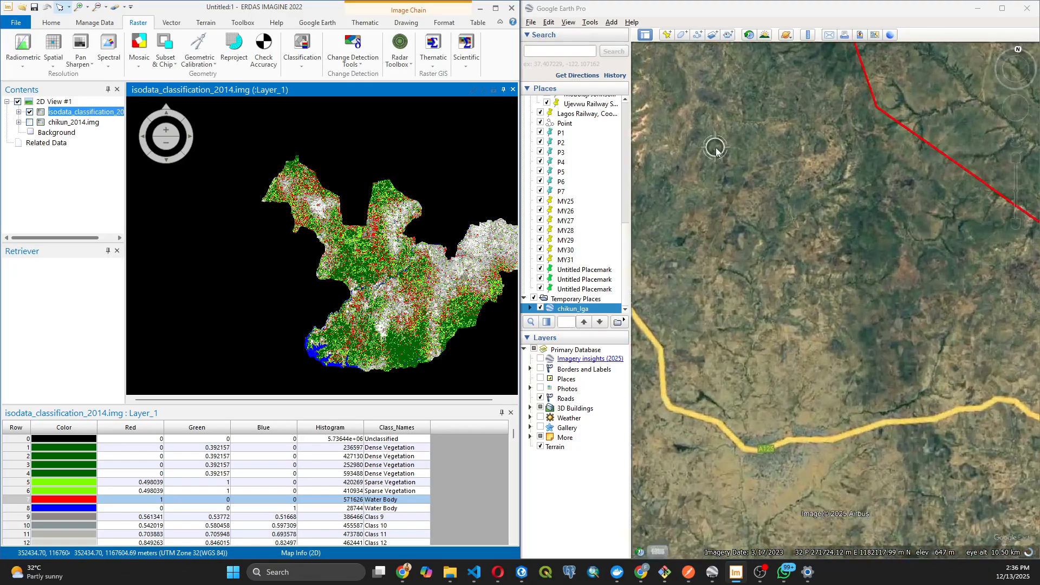
pyautogui.scroll(2, 777, 167)
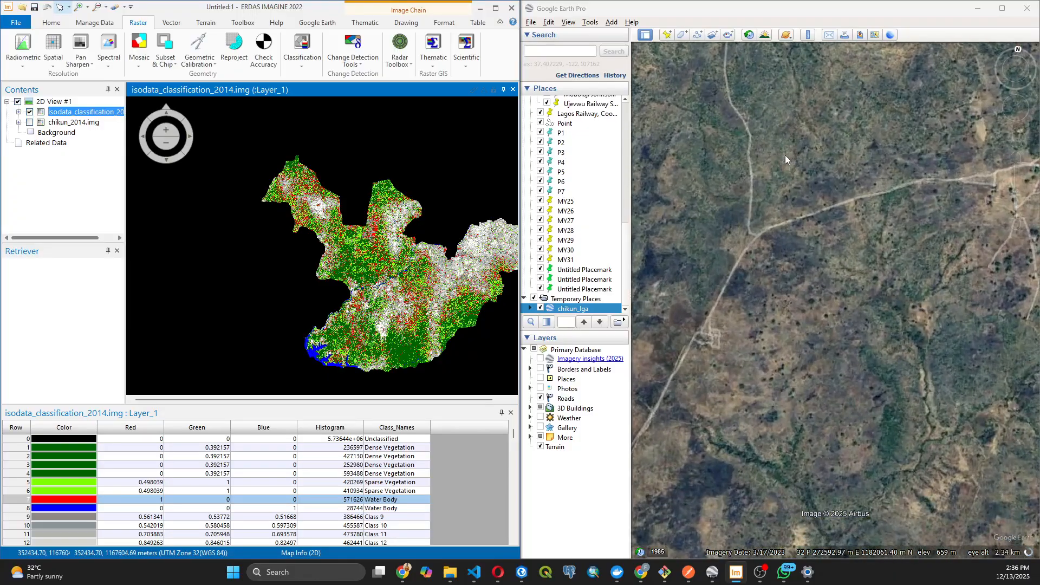
pyautogui.moveTo(853, 187); pyautogui.dragTo(726, 202)
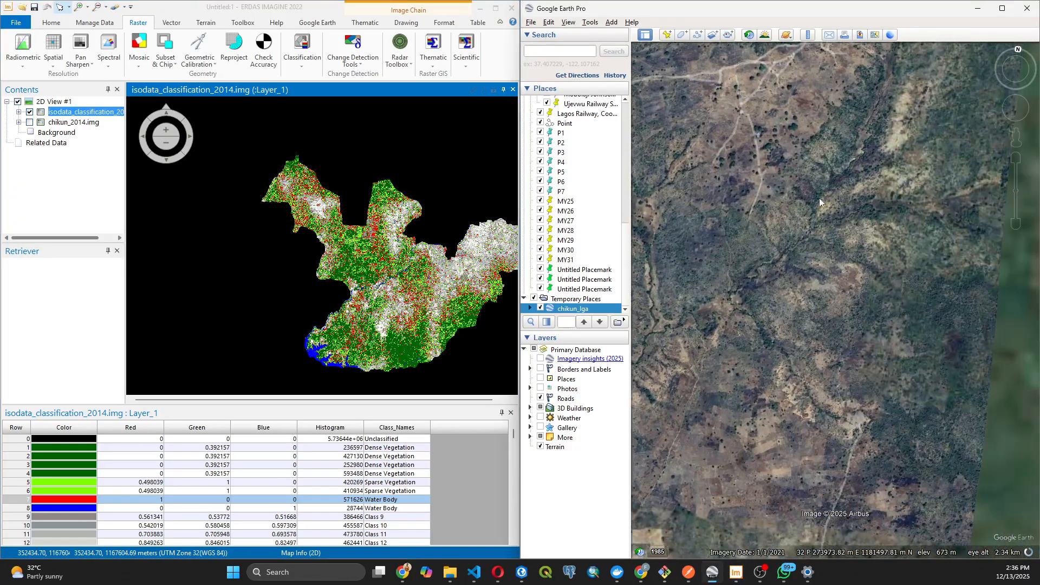
pyautogui.moveTo(818, 205); pyautogui.dragTo(689, 215)
pyautogui.moveTo(774, 197); pyautogui.dragTo(658, 232)
pyautogui.moveTo(775, 240); pyautogui.dragTo(741, 236)
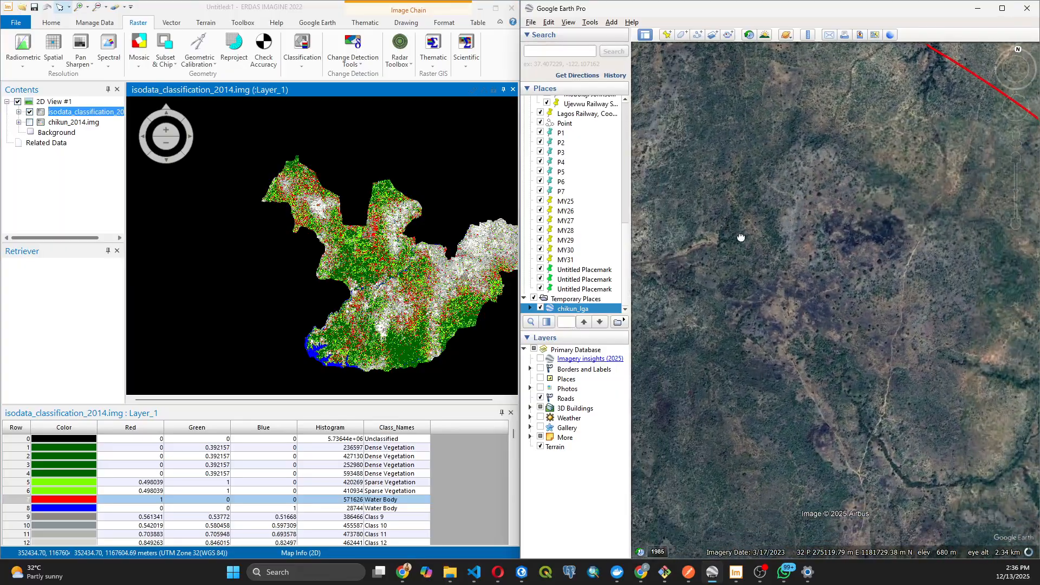
# Recolour class row 7 to chartreuse and change its class name to Sparse Vegetation.
pyautogui.click(89, 499)
pyautogui.click(128, 404)
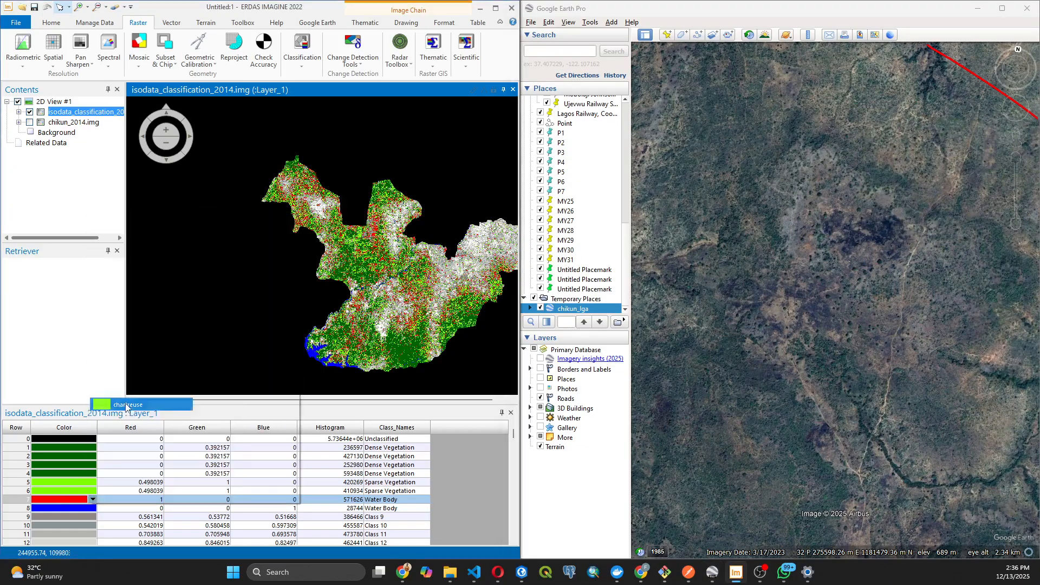
pyautogui.click(379, 499)
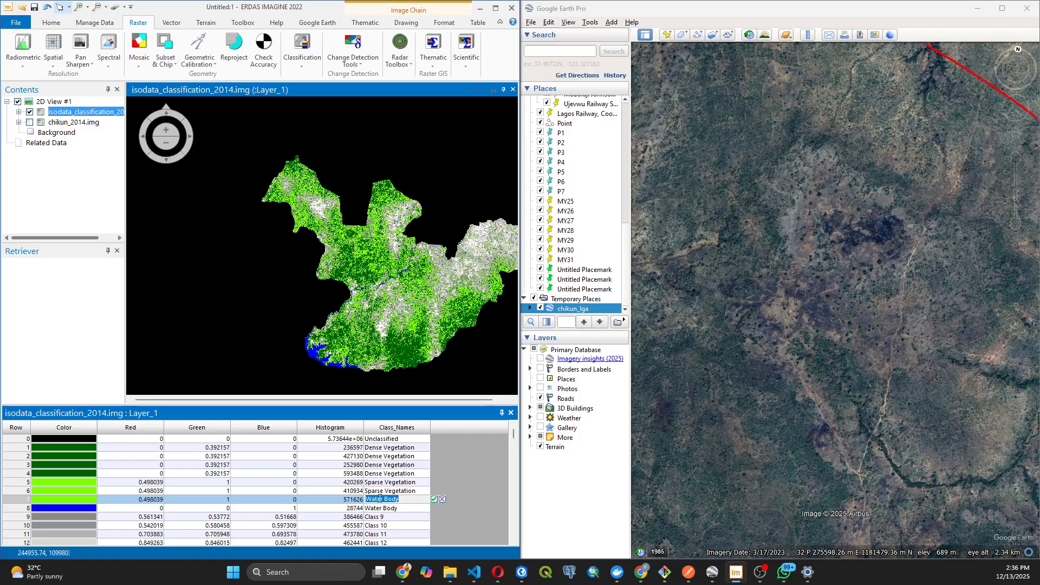
pyautogui.write('Sparse Vegetation')
pyautogui.click(435, 499)
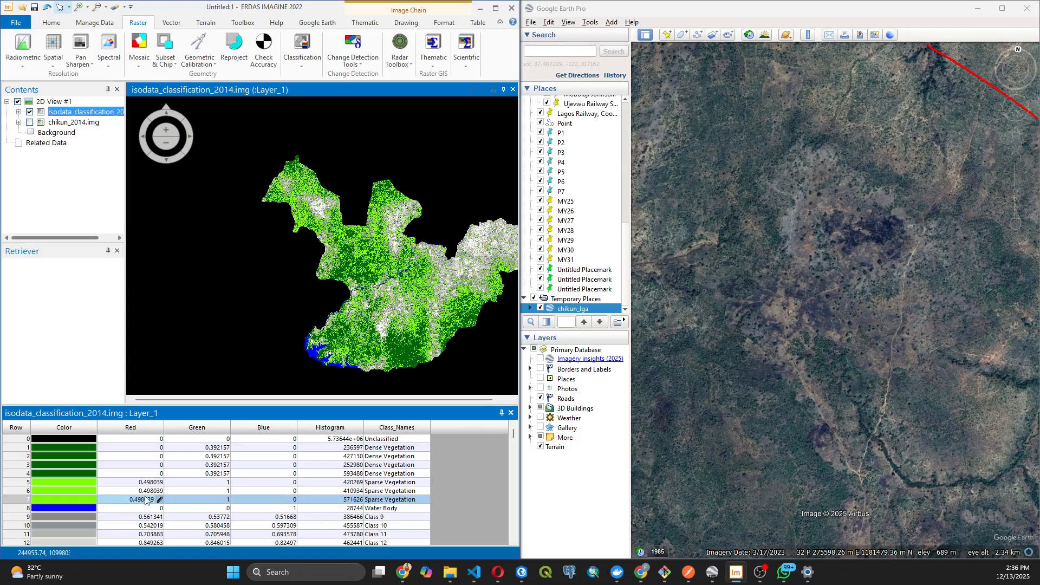
# Recolour class row 9 to red so its pixels stand out in the classified image.
pyautogui.scroll(-1, 100, 501)
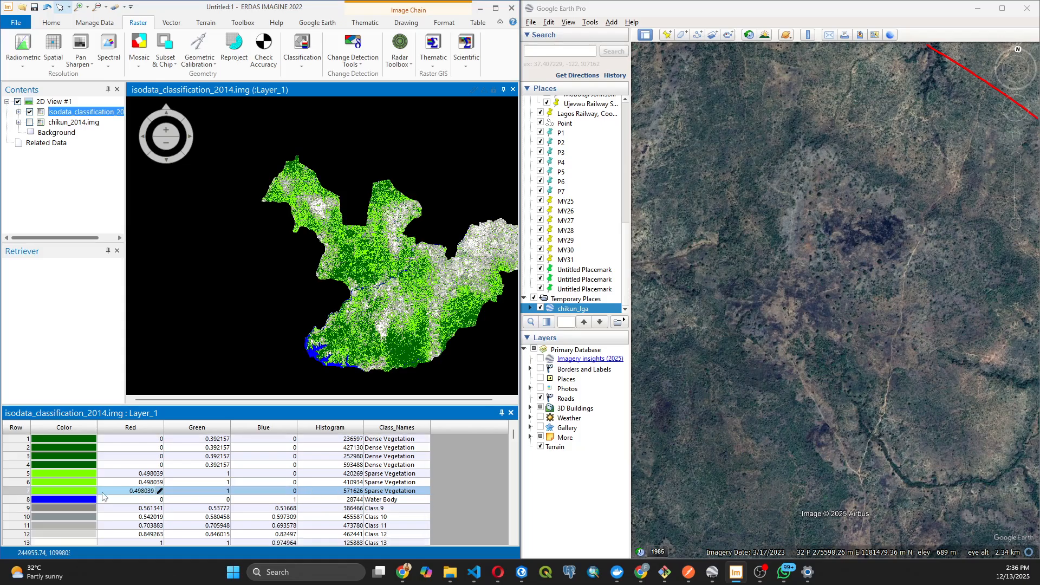
pyautogui.scroll(-2, 258, 277)
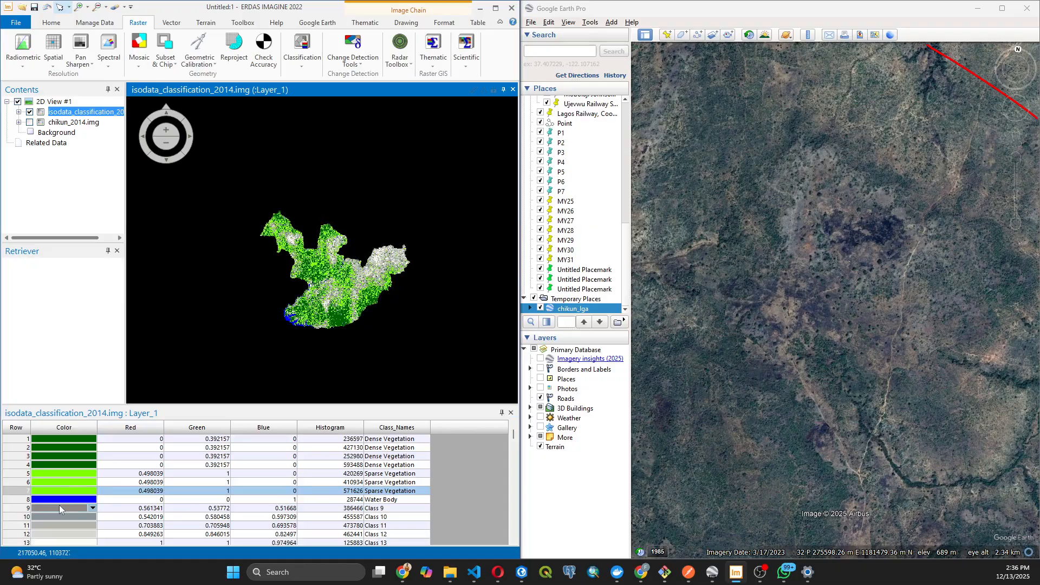
pyautogui.click(73, 508)
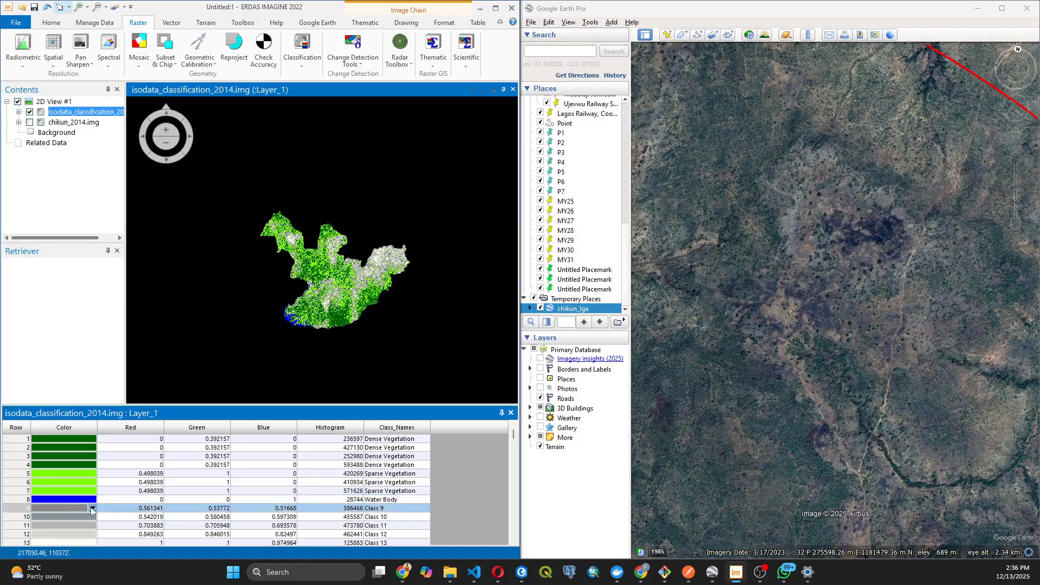
pyautogui.click(92, 508)
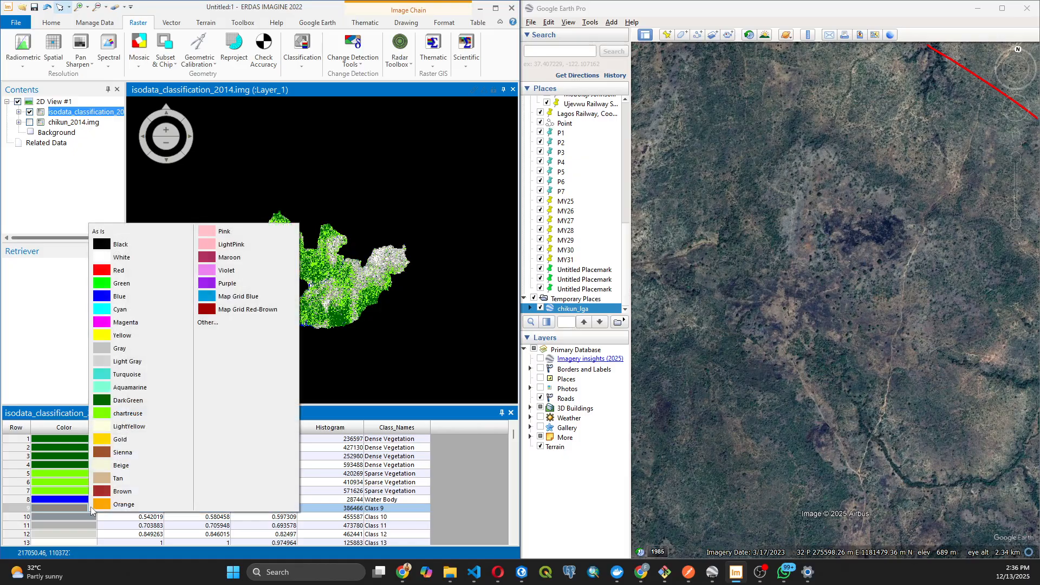
pyautogui.click(119, 269)
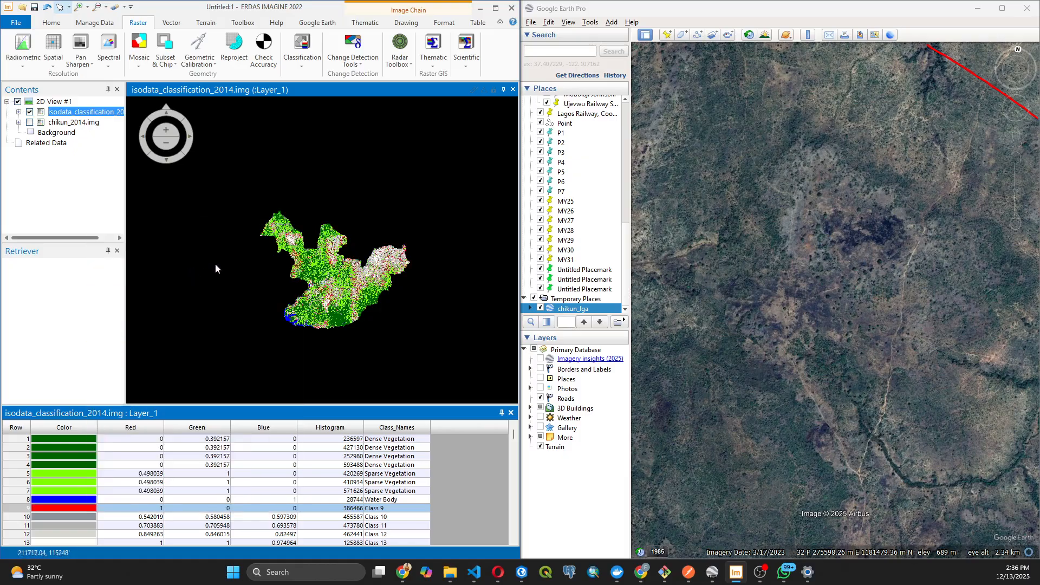
# Compare the distribution of red row 9 pixels in the classified image with the satellite imagery inside the chikun_lga boundary.
pyautogui.scroll(2, 307, 281)
pyautogui.scroll(5, 307, 281)
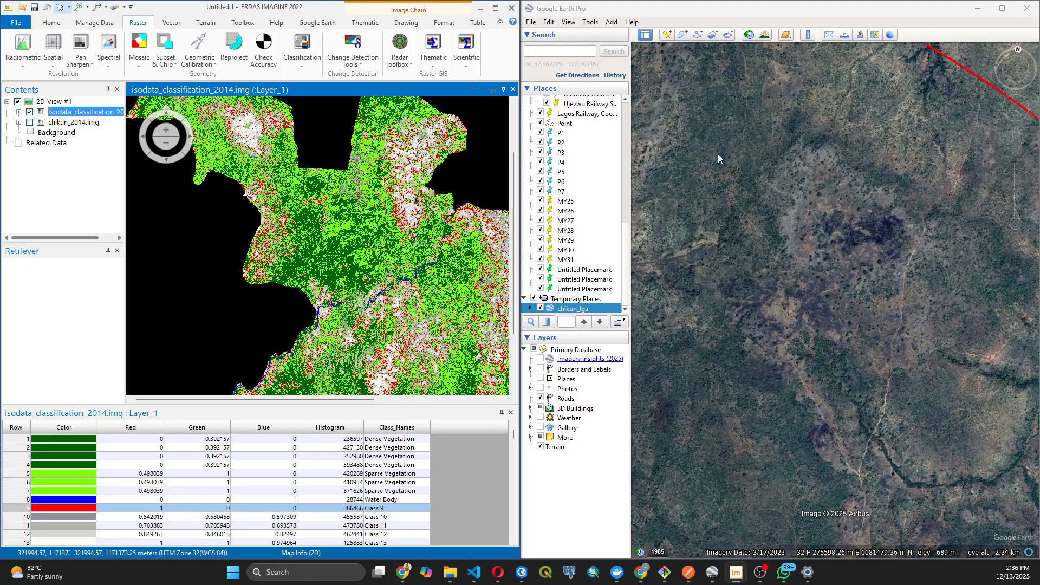
pyautogui.scroll(-3, 761, 180)
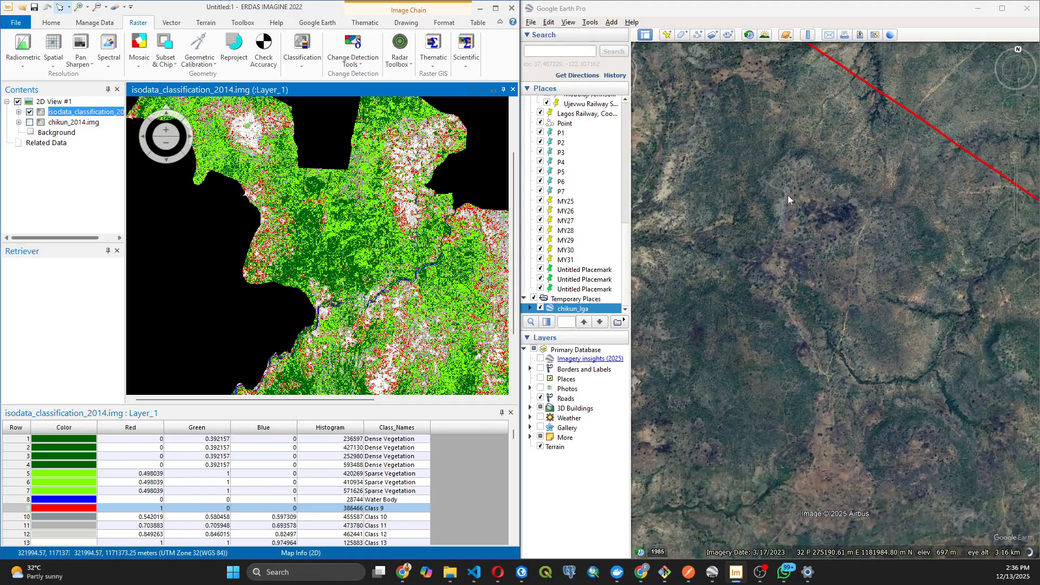
pyautogui.scroll(-5, 788, 195)
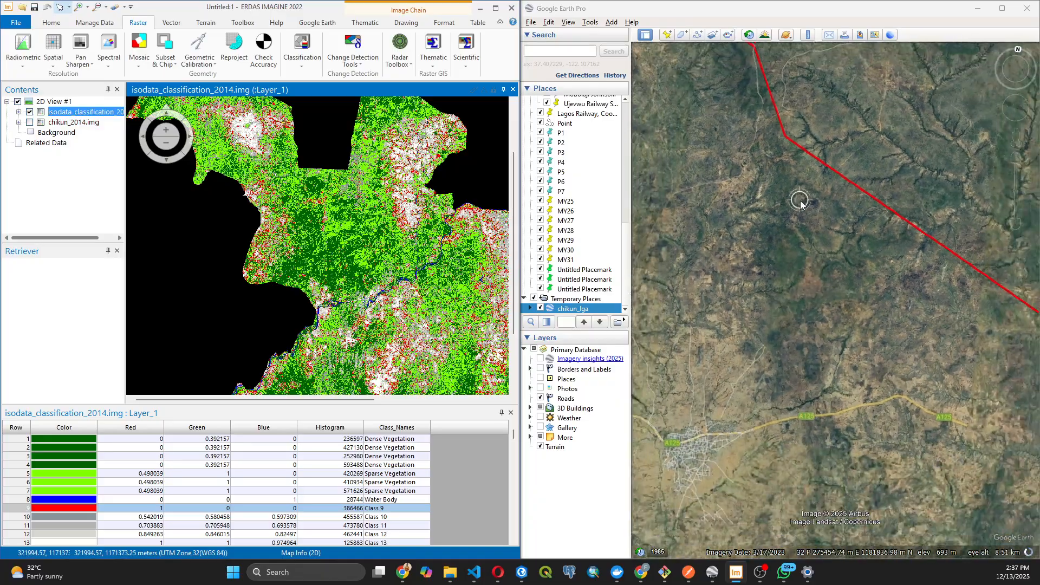
pyautogui.scroll(-4, 801, 202)
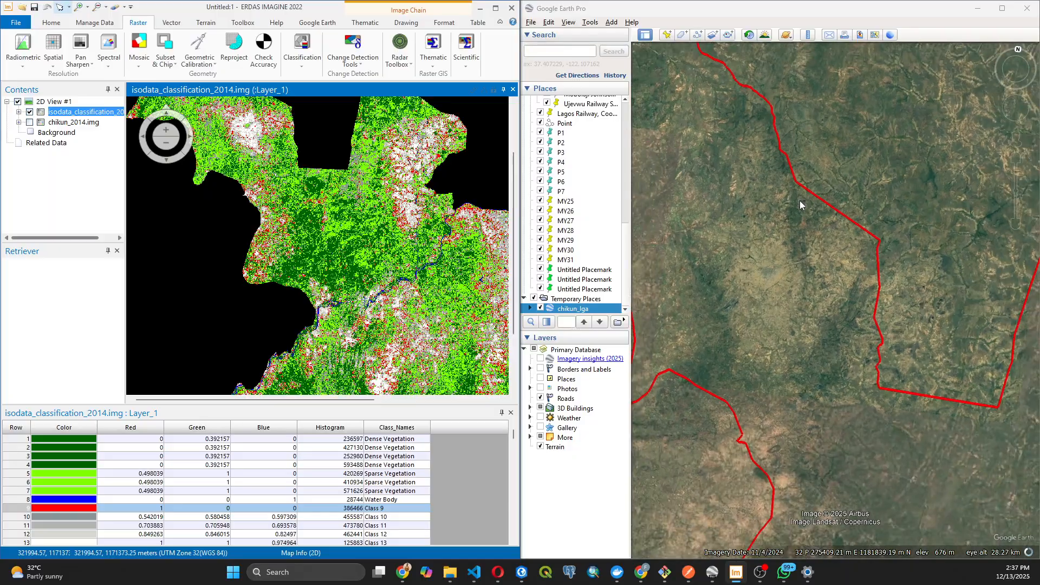
pyautogui.scroll(-2, 798, 220)
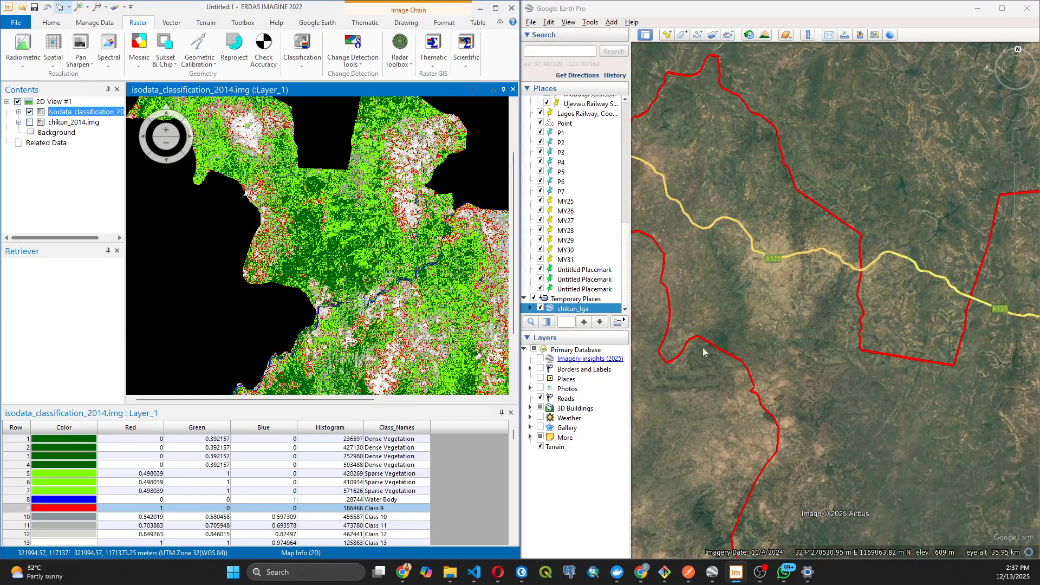
pyautogui.scroll(-3, 451, 280)
pyautogui.scroll(1, 451, 280)
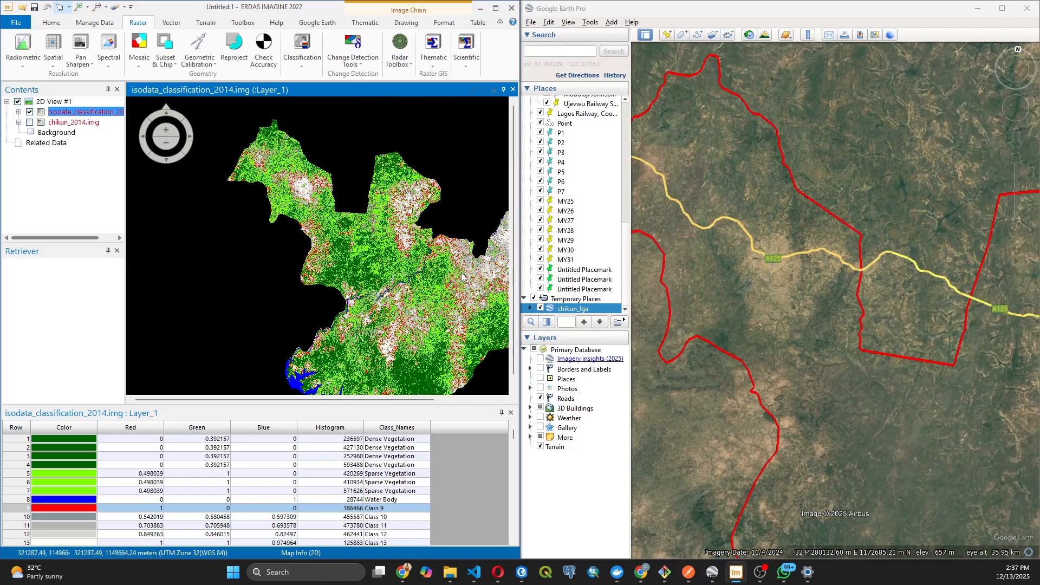
pyautogui.moveTo(436, 278); pyautogui.dragTo(344, 258)
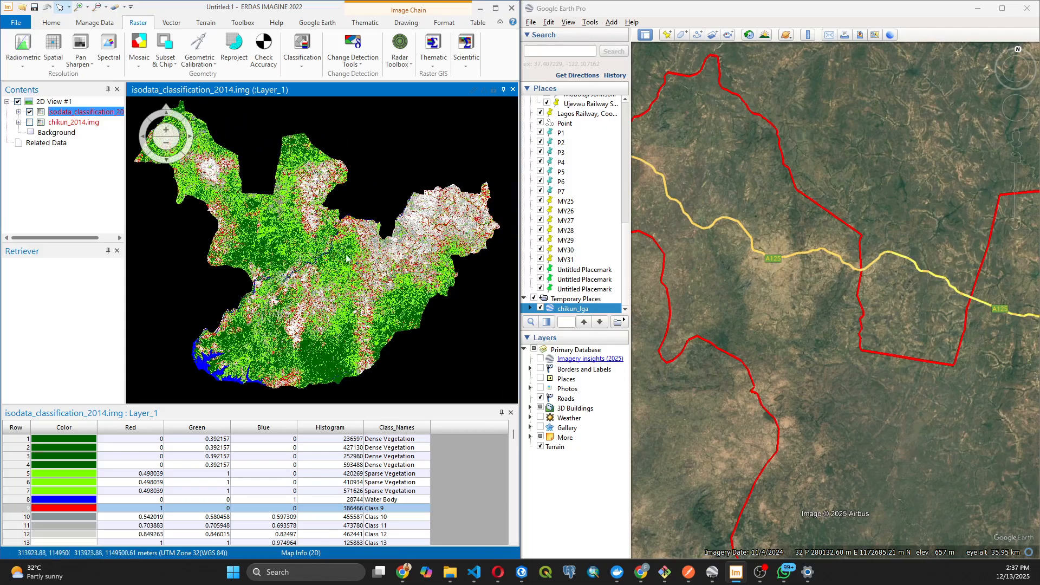
pyautogui.moveTo(809, 285); pyautogui.dragTo(809, 257)
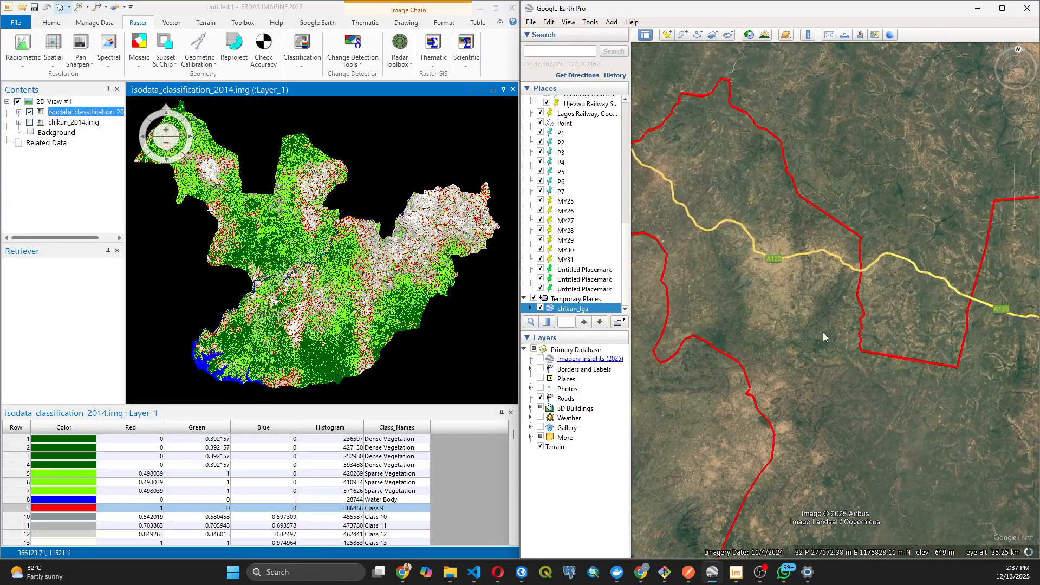
pyautogui.moveTo(824, 333); pyautogui.dragTo(782, 211)
pyautogui.scroll(-3, 798, 260)
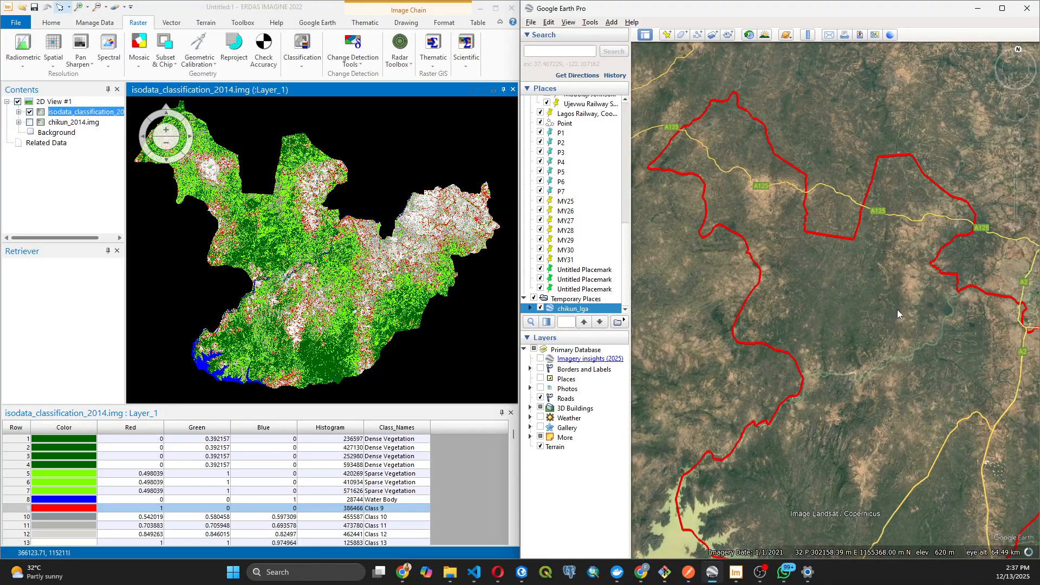
# Examine the settlement and surrounding bare land along the A125 road in the northwestern part of chikun_lga.
pyautogui.scroll(4, 758, 186)
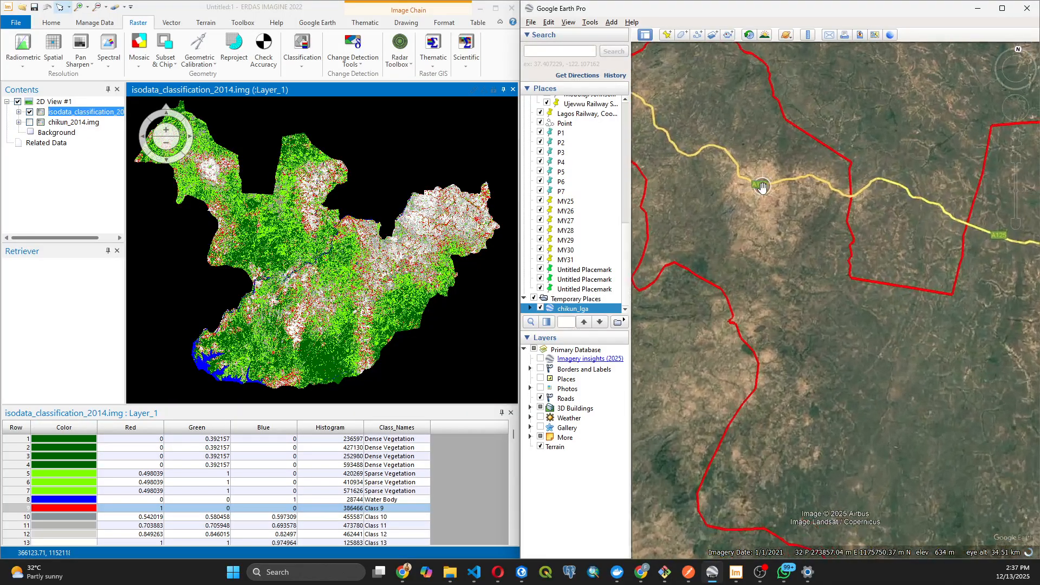
pyautogui.scroll(4, 758, 184)
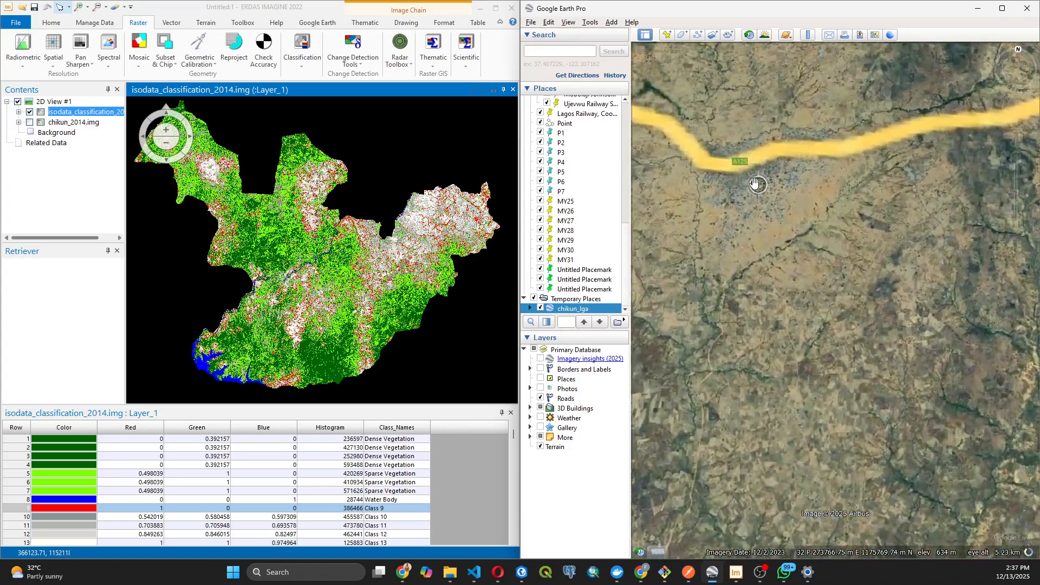
pyautogui.scroll(2, 725, 163)
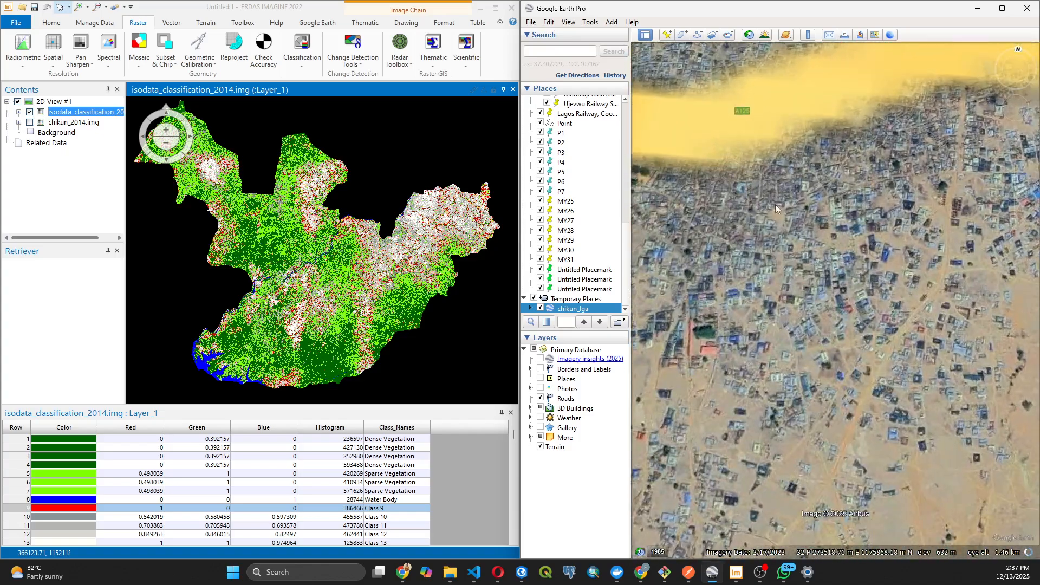
pyautogui.scroll(2, 807, 192)
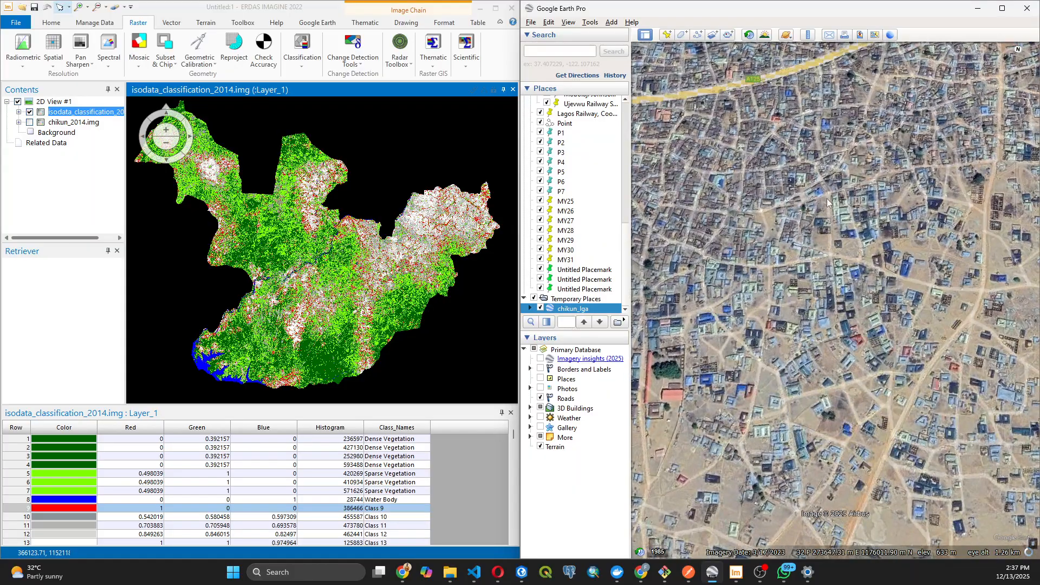
pyautogui.scroll(-3, 801, 147)
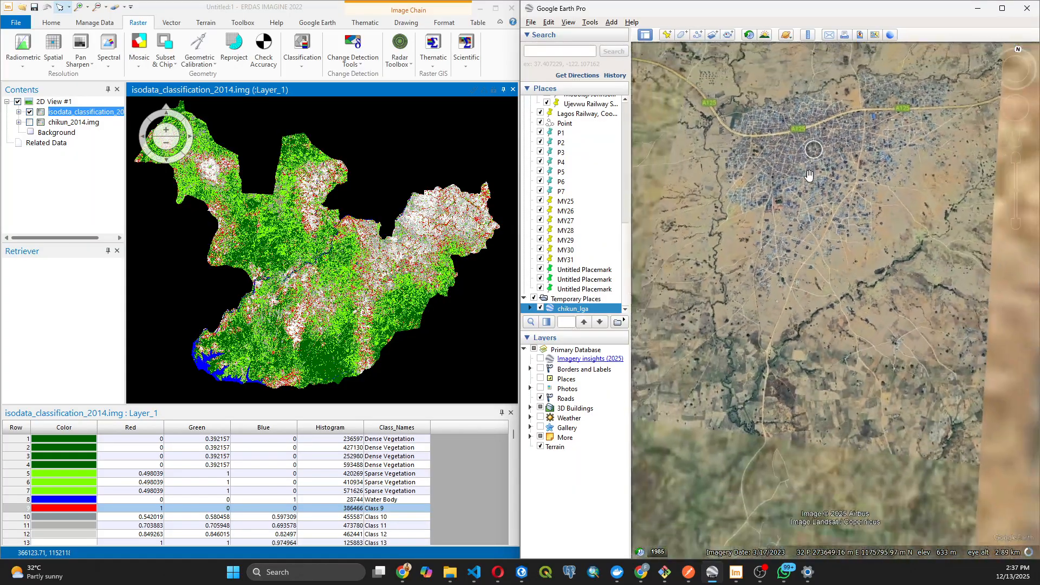
pyautogui.scroll(-4, 809, 175)
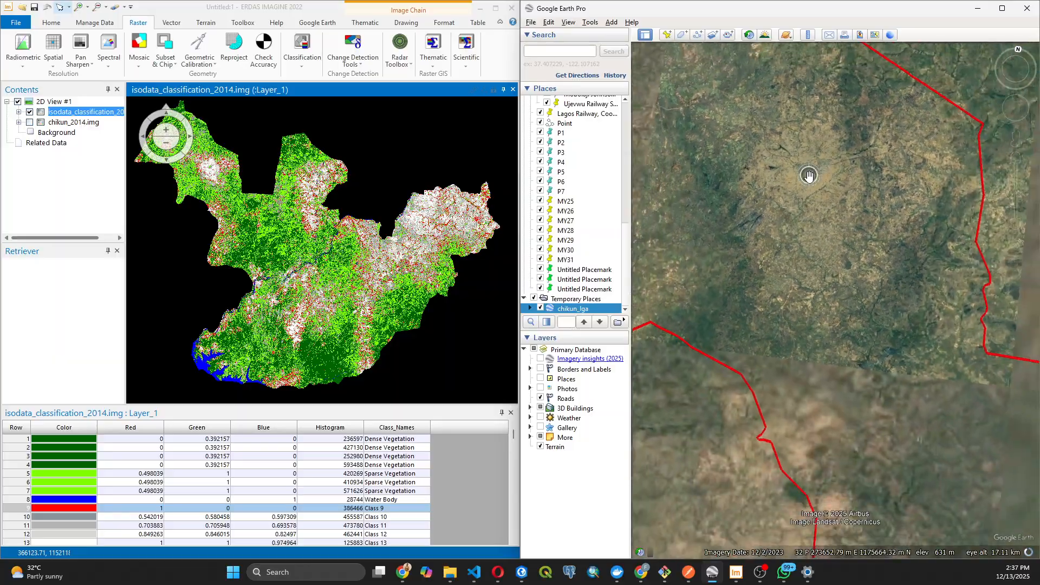
pyautogui.scroll(-1, 808, 176)
# Examine the town and farmland along the A125 road in the northern lobe of chikun_lga.
pyautogui.moveTo(816, 222); pyautogui.dragTo(718, 180)
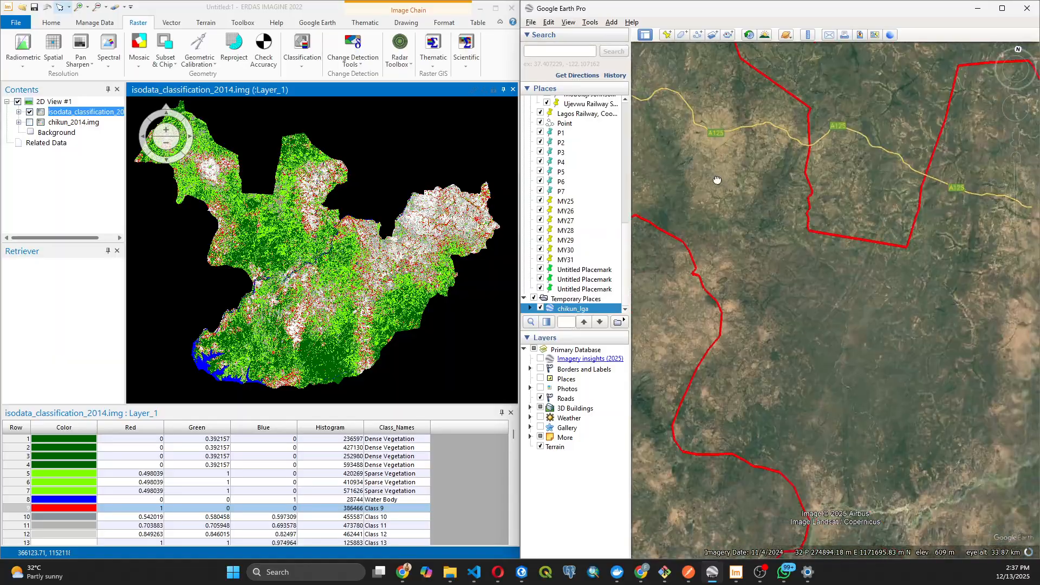
pyautogui.moveTo(799, 237); pyautogui.dragTo(686, 169)
pyautogui.scroll(-1, 823, 276)
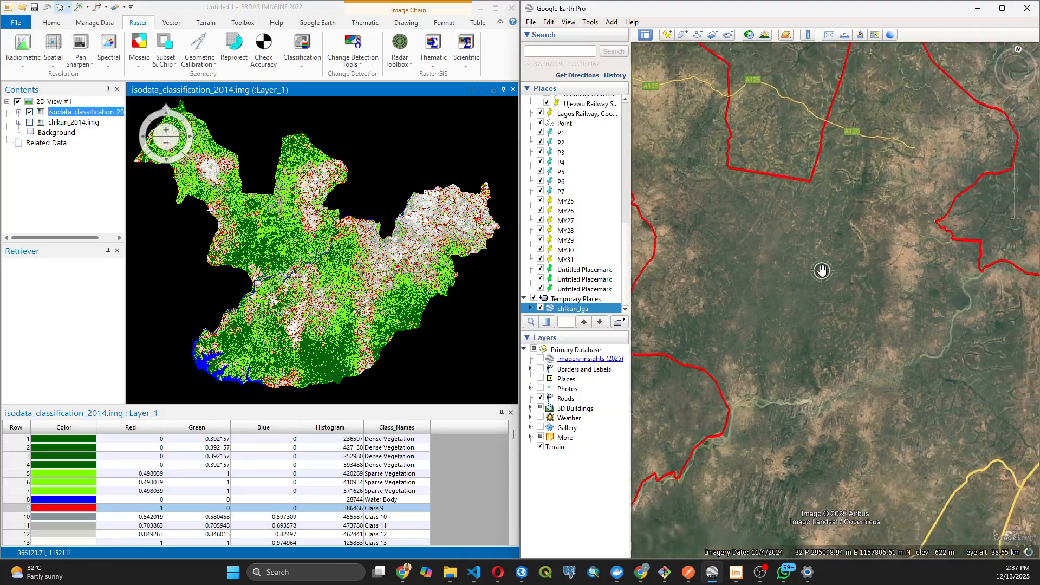
pyautogui.scroll(3, 934, 164)
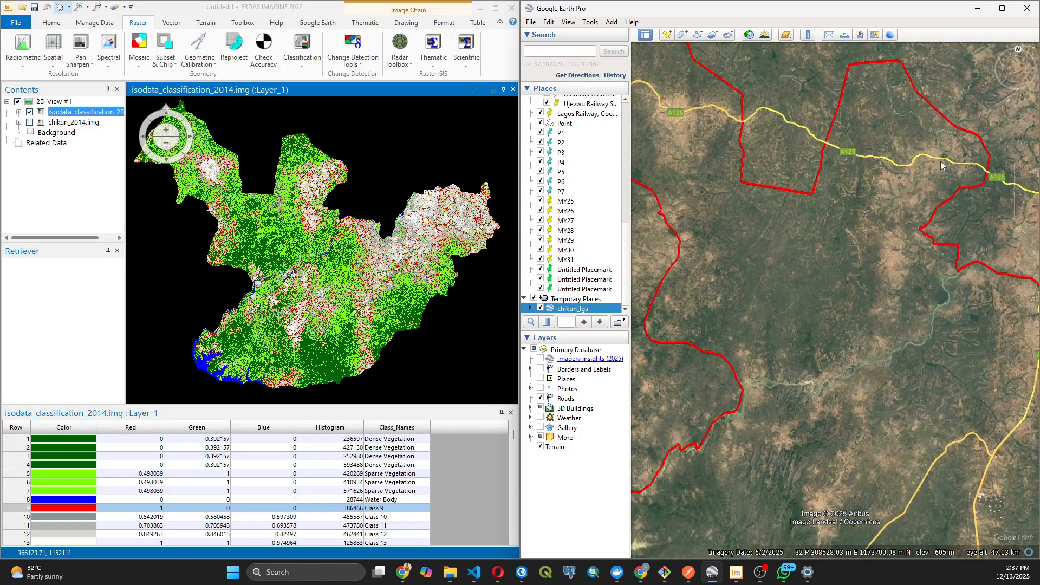
pyautogui.scroll(3, 912, 155)
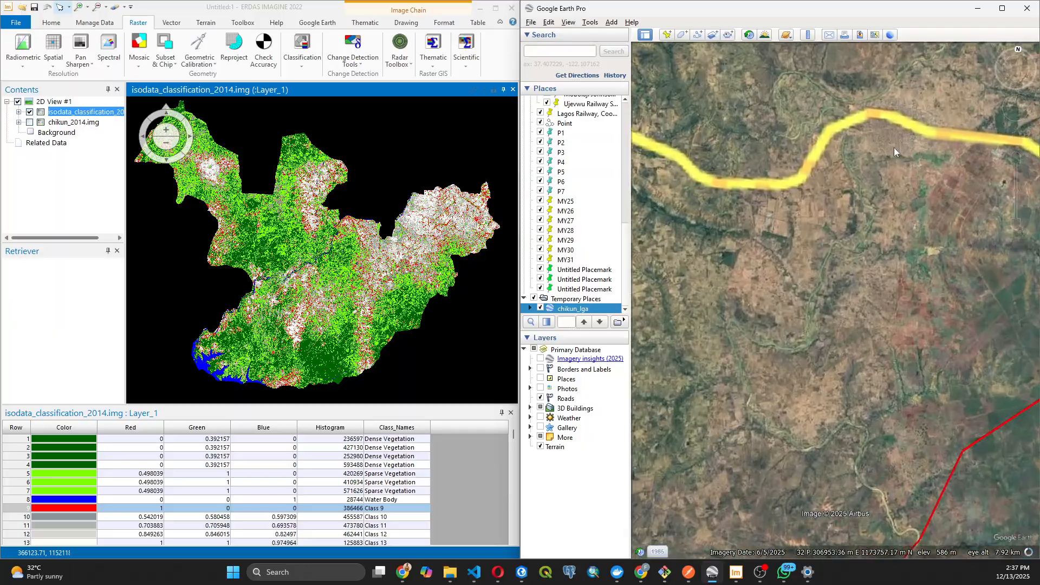
pyautogui.scroll(1, 887, 124)
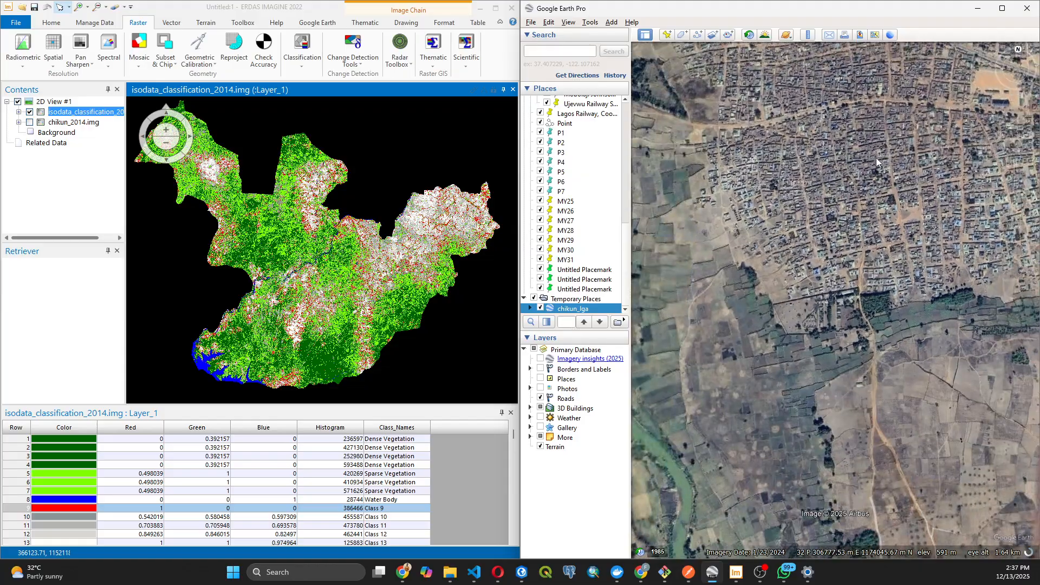
pyautogui.scroll(-3, 876, 157)
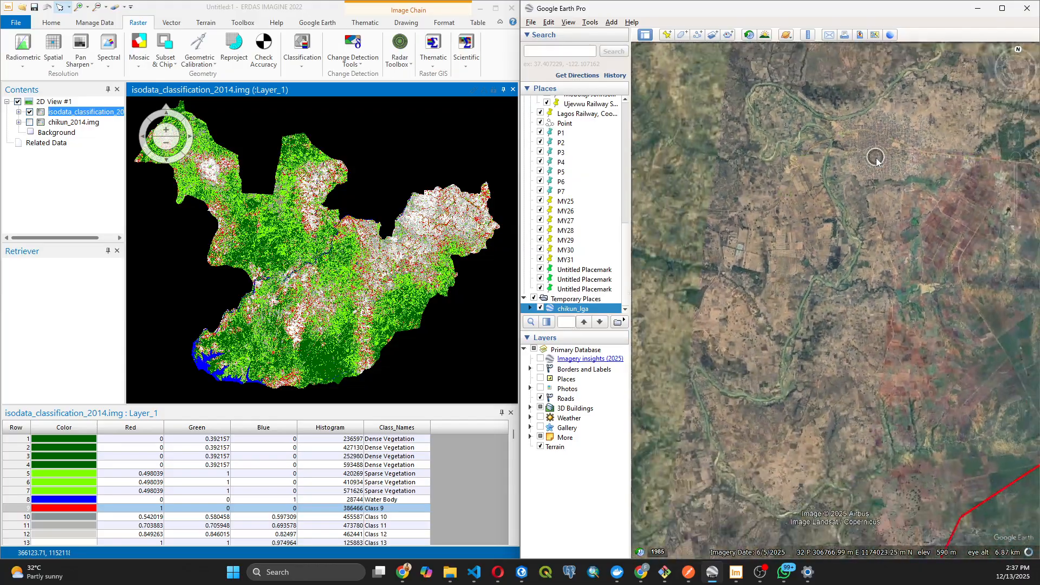
pyautogui.scroll(-3, 876, 158)
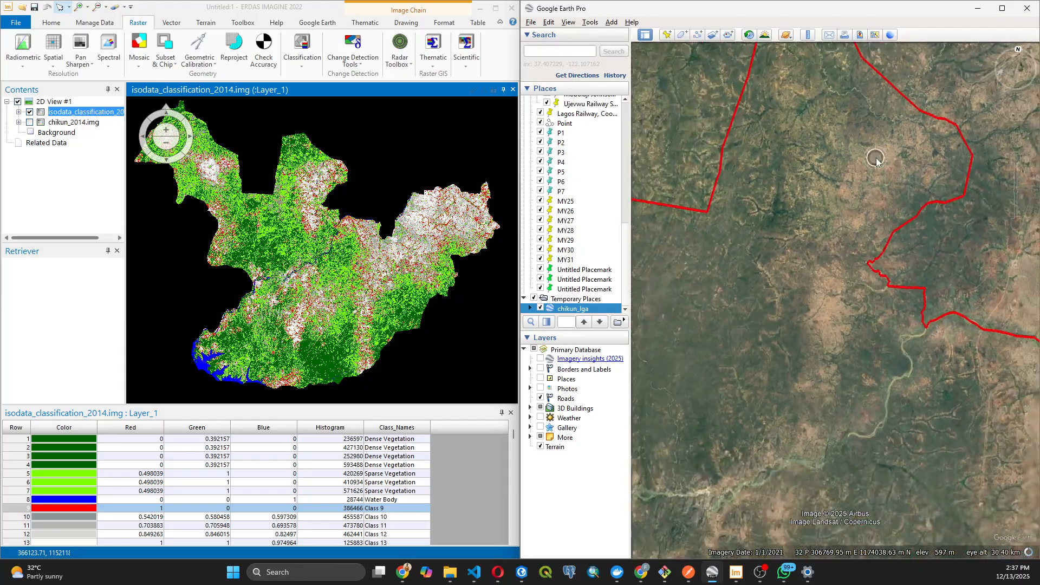
pyautogui.scroll(-2, 876, 158)
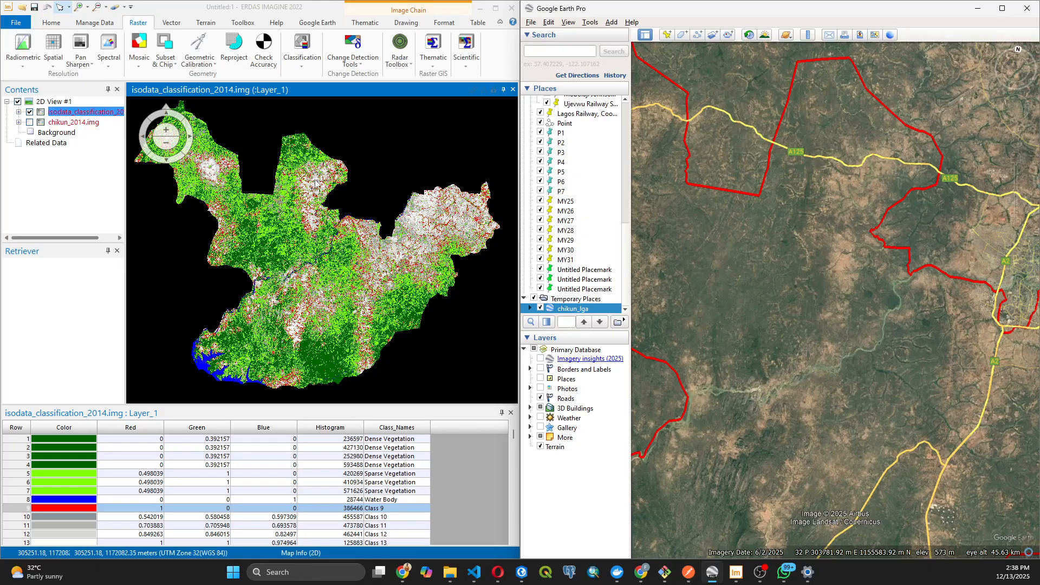
# Check the red row 9 pixels in the classified image's northern lobe against the satellite imagery around the A125 town.
pyautogui.scroll(10, 316, 184)
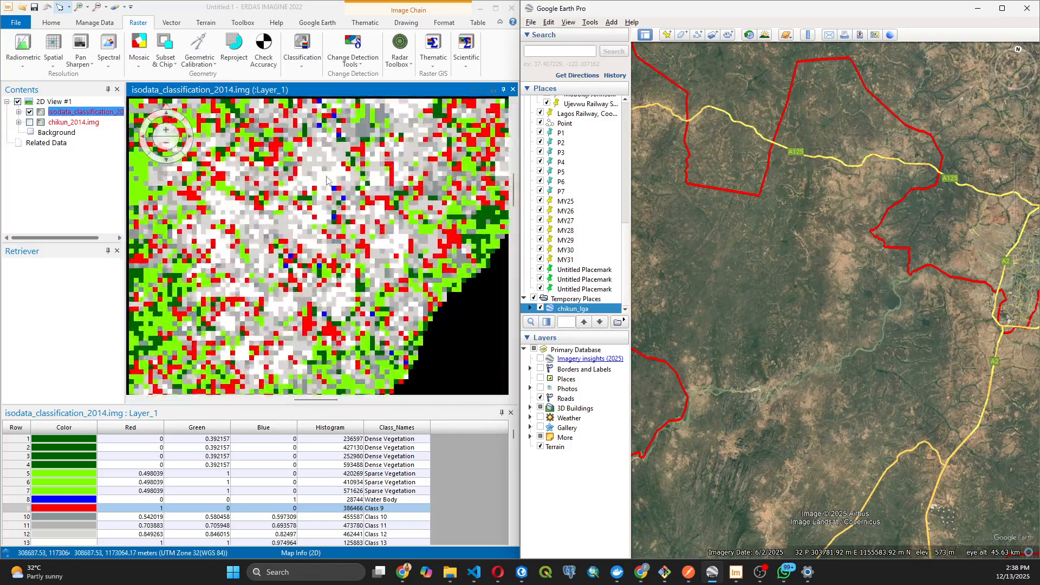
pyautogui.scroll(-5, 326, 180)
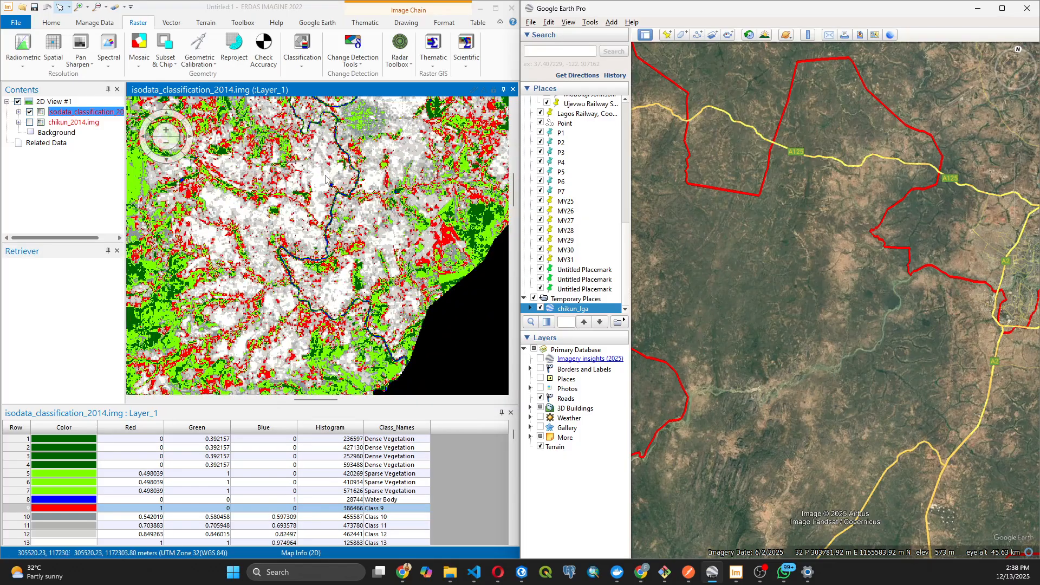
pyautogui.scroll(-5, 326, 177)
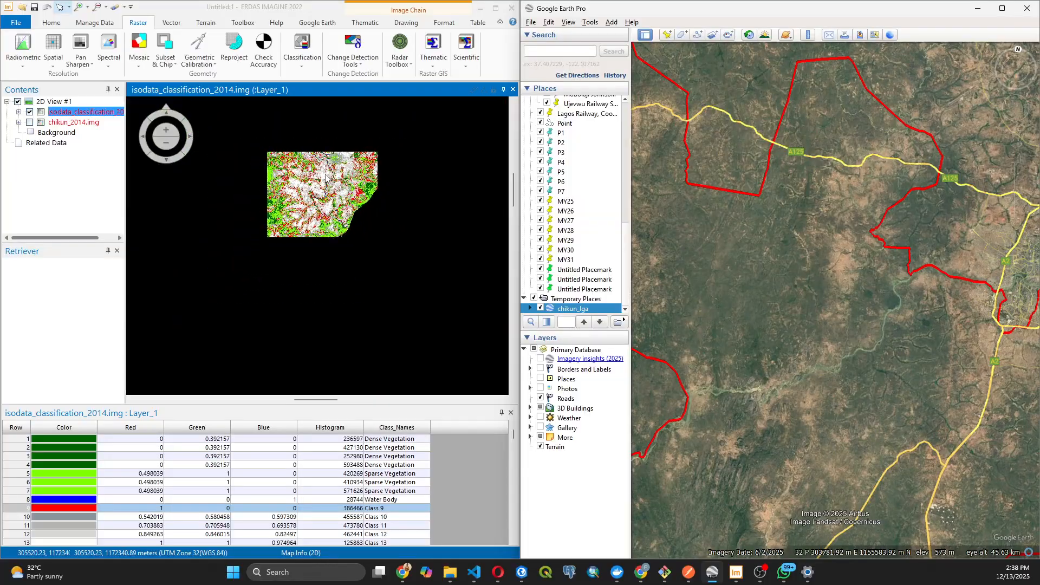
pyautogui.scroll(-5, 326, 177)
pyautogui.scroll(3, 228, 314)
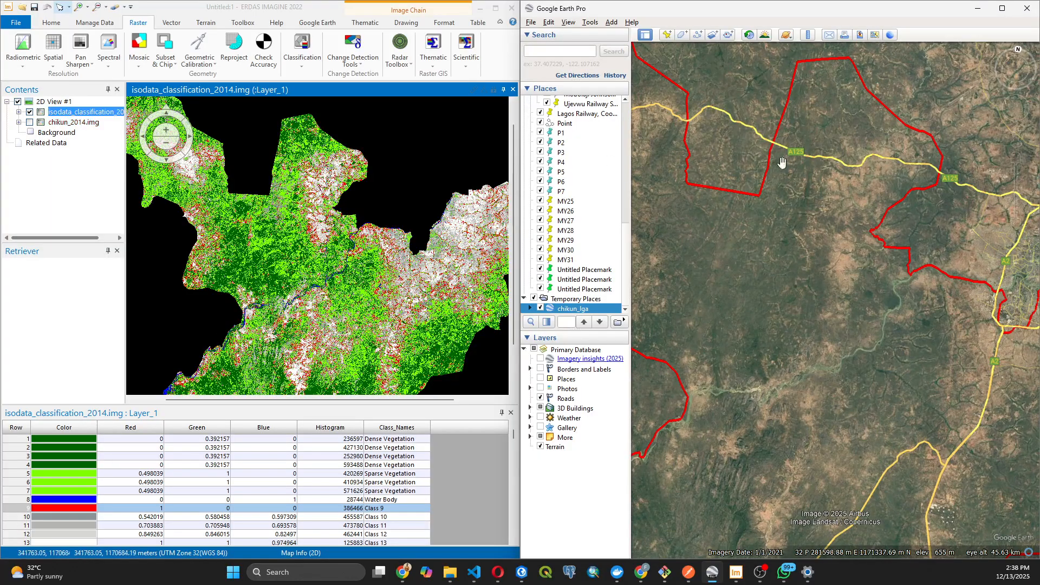
pyautogui.scroll(-3, 733, 202)
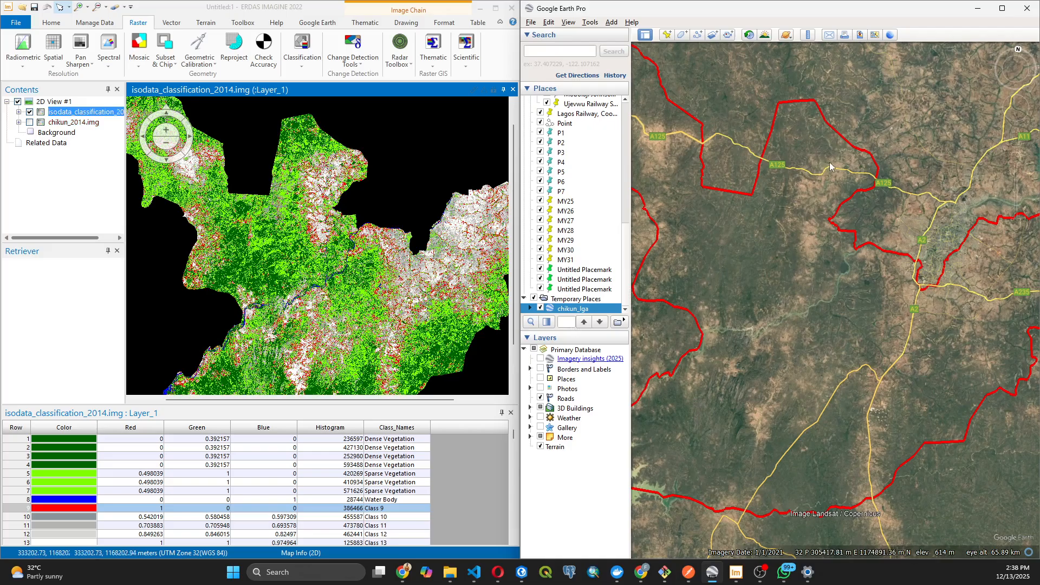
pyautogui.scroll(5, 840, 169)
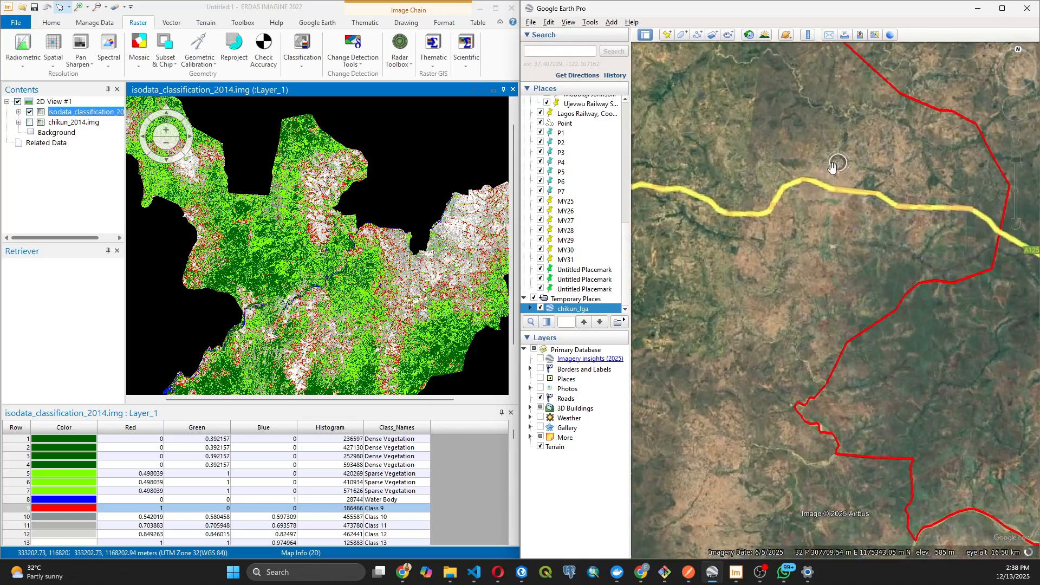
pyautogui.scroll(3, 831, 169)
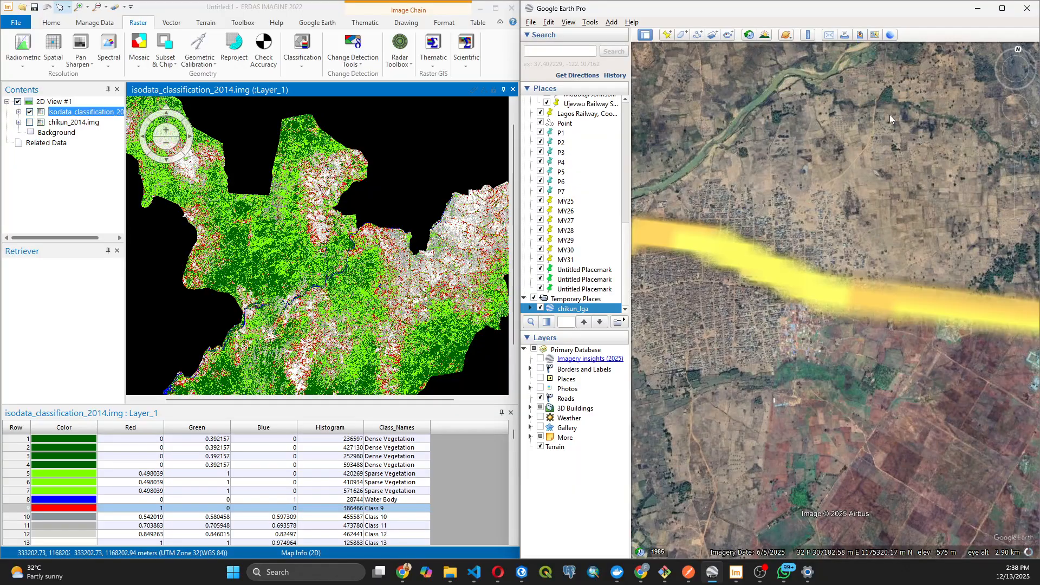
pyautogui.scroll(-3, 895, 157)
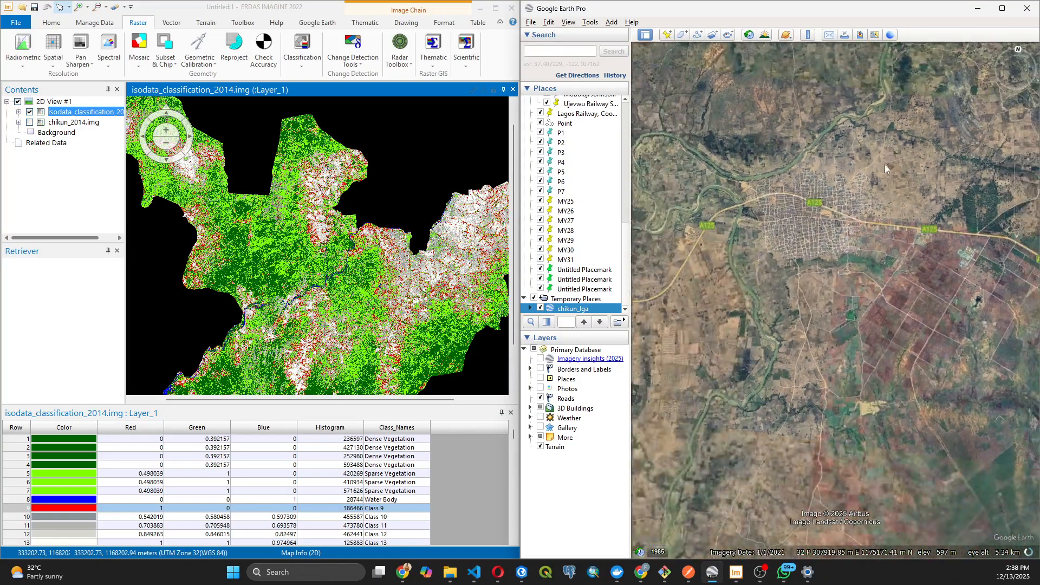
# Recolour the row 9 class to Sienna and rename it Bare Ground in the attribute table.
pyautogui.click(94, 509)
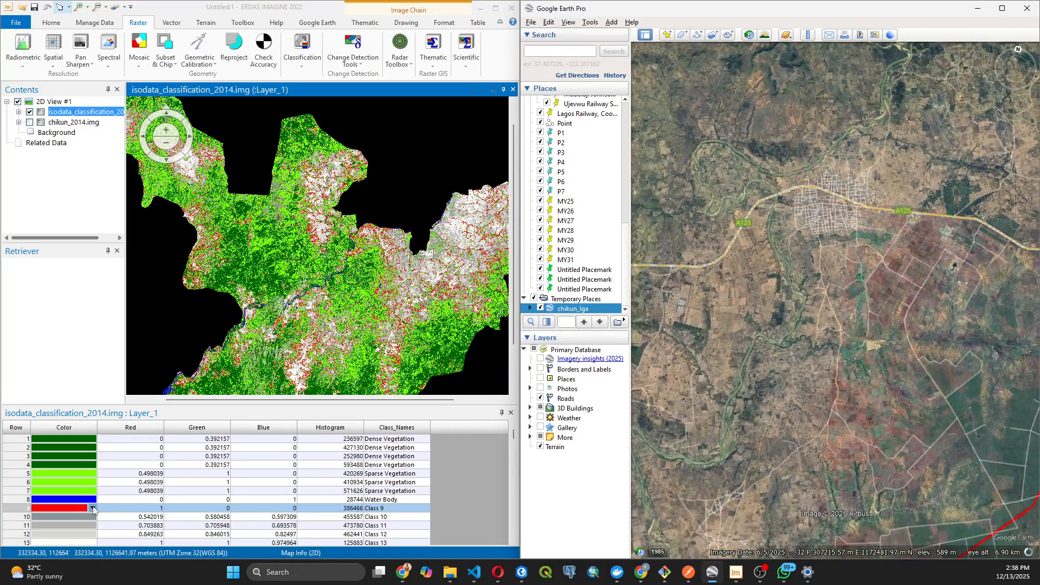
pyautogui.click(94, 509)
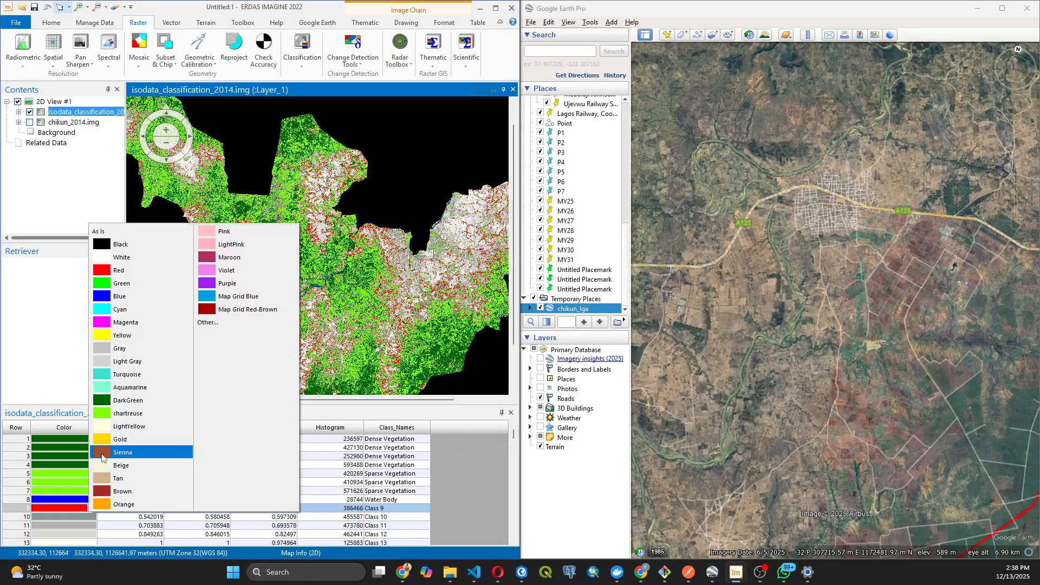
pyautogui.click(102, 456)
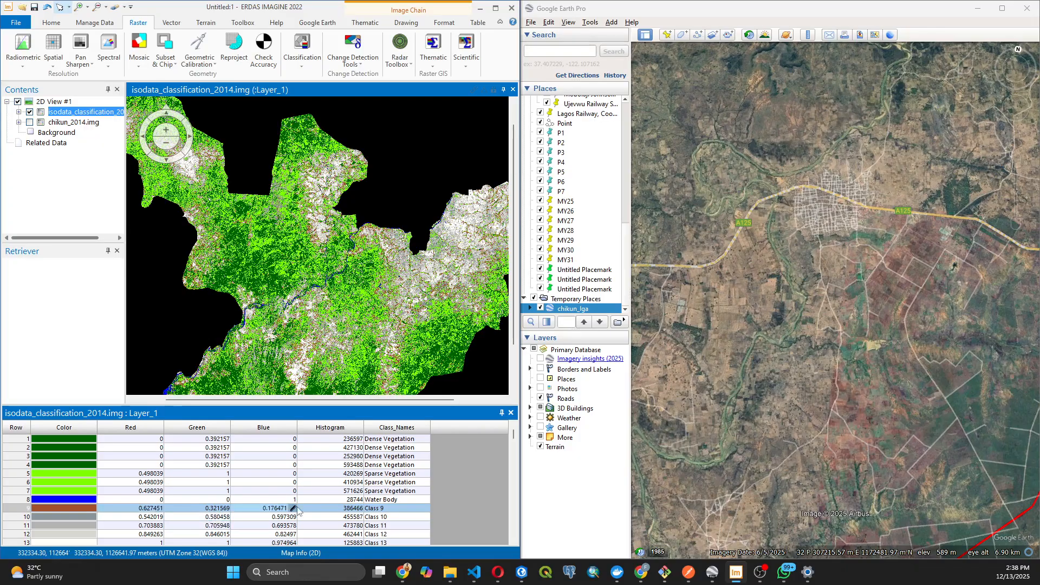
pyautogui.click(376, 509)
pyautogui.click(377, 509)
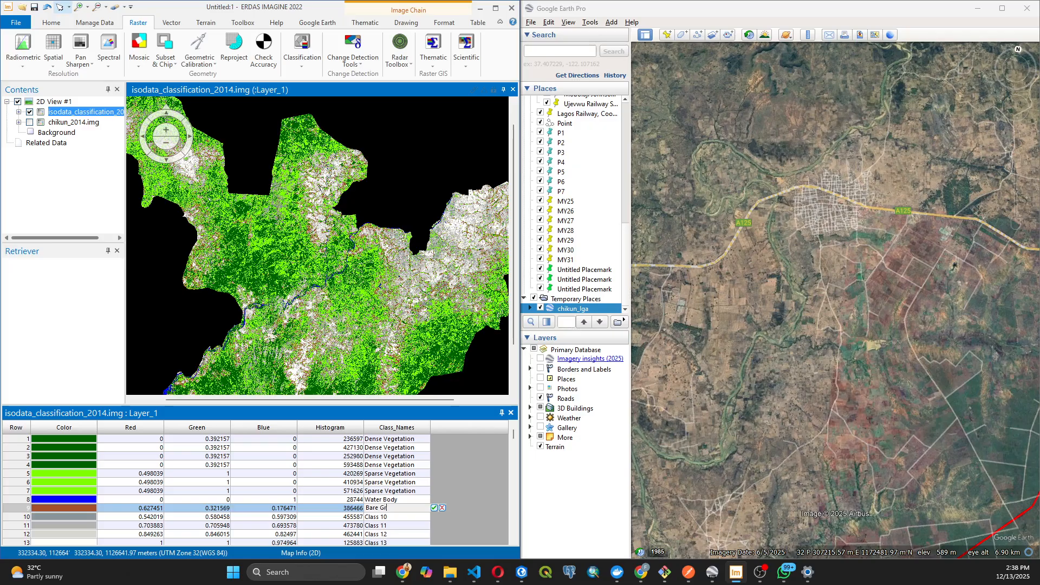
pyautogui.click(434, 508)
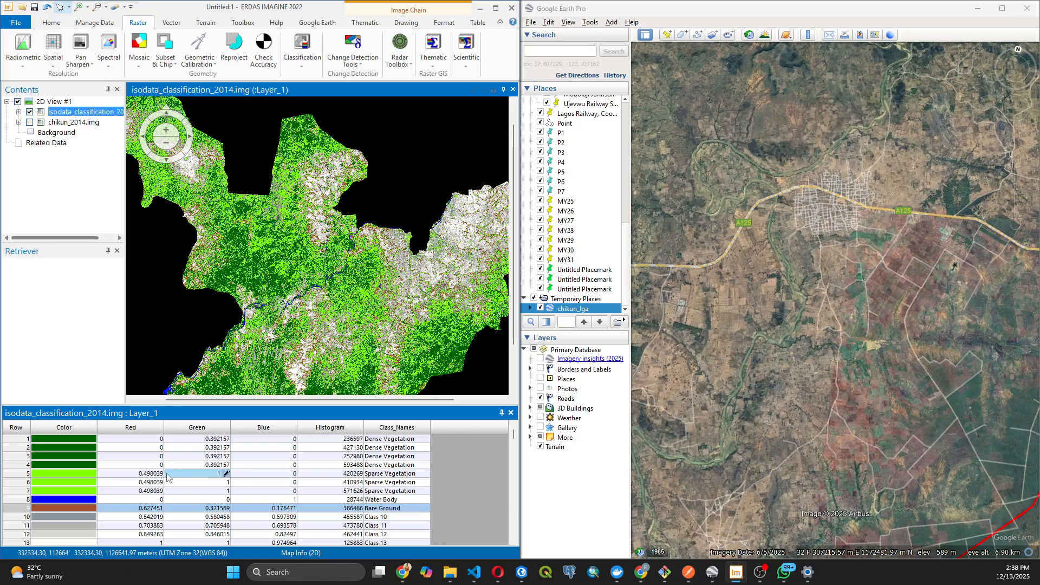
# Highlight the row 10 class in red and view its distribution across the whole classified image.
pyautogui.click(54, 518)
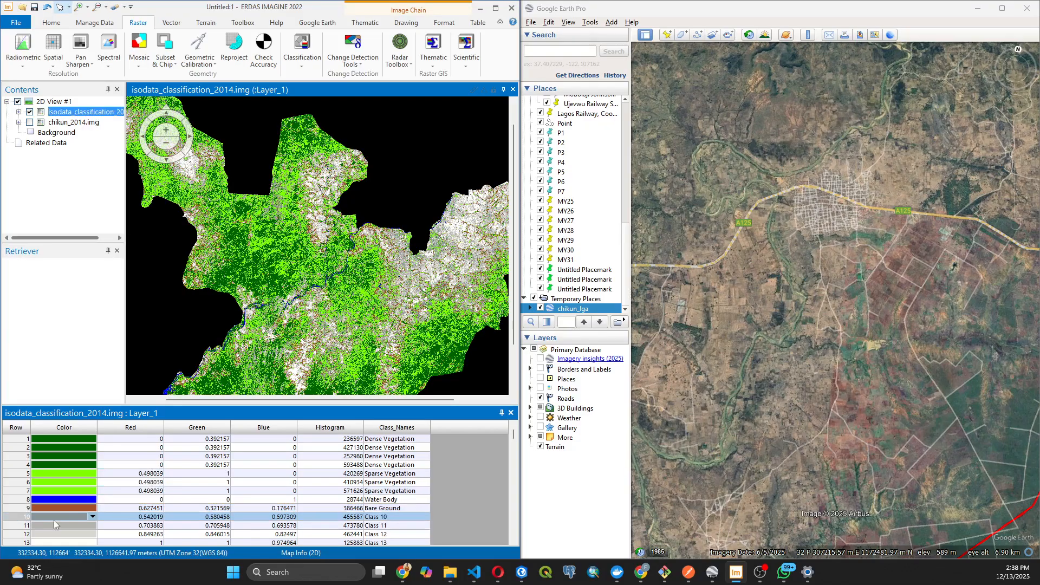
pyautogui.click(91, 516)
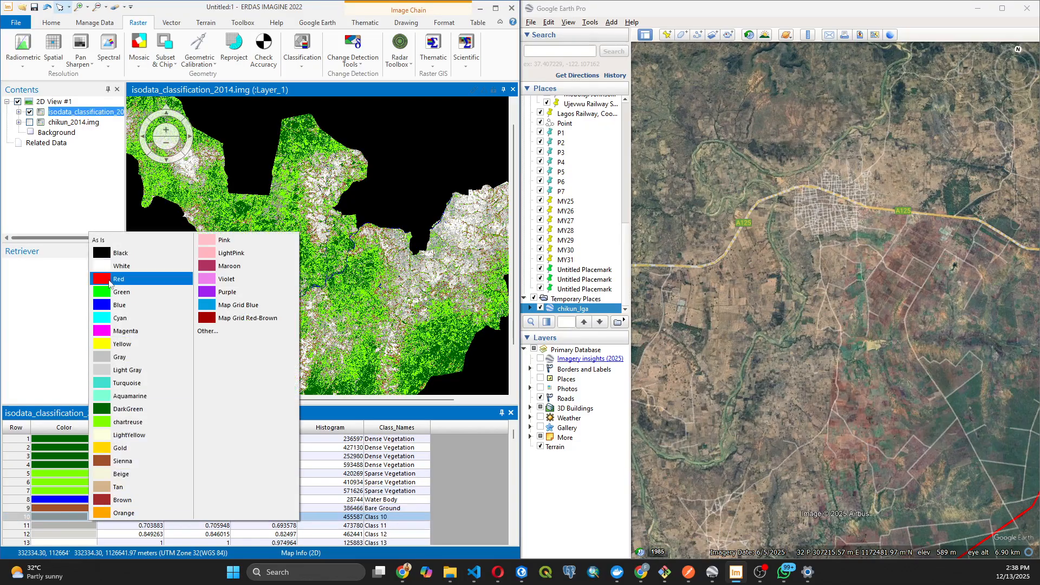
pyautogui.click(109, 281)
pyautogui.scroll(-3, 317, 273)
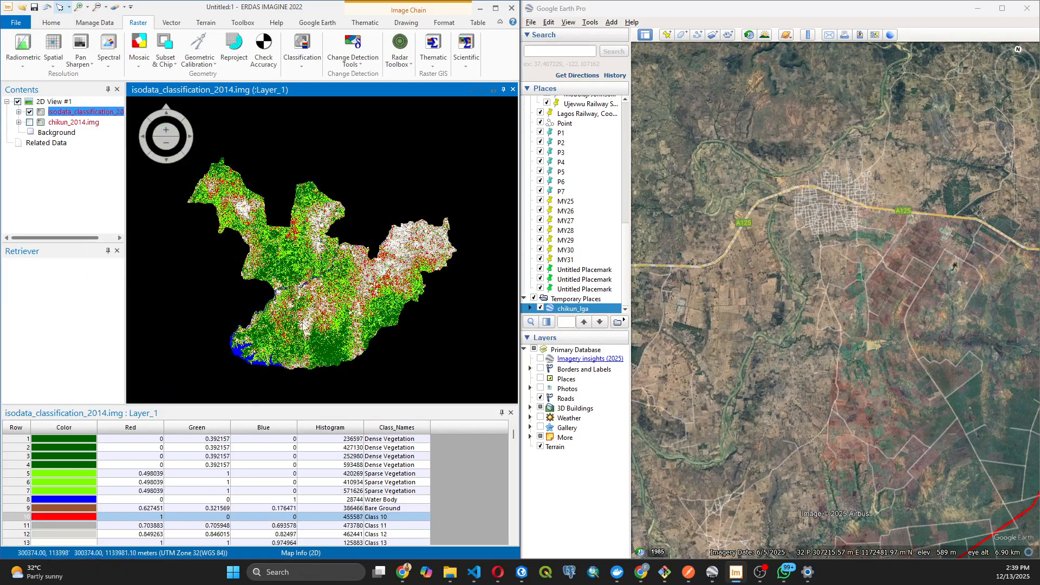
# Recolour the row 10 class to Sienna and rename it Bare Ground.
pyautogui.click(93, 519)
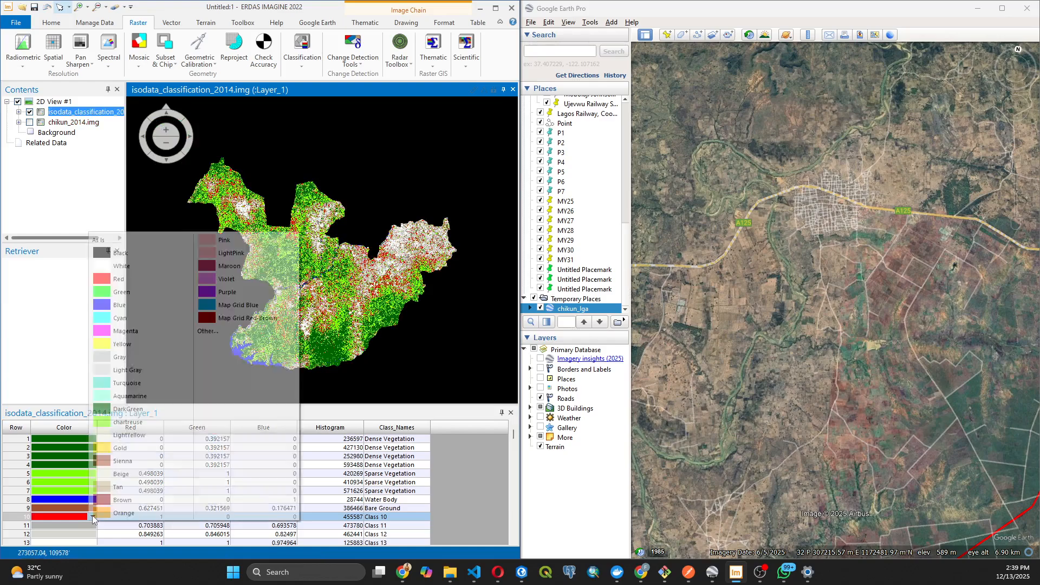
pyautogui.click(107, 467)
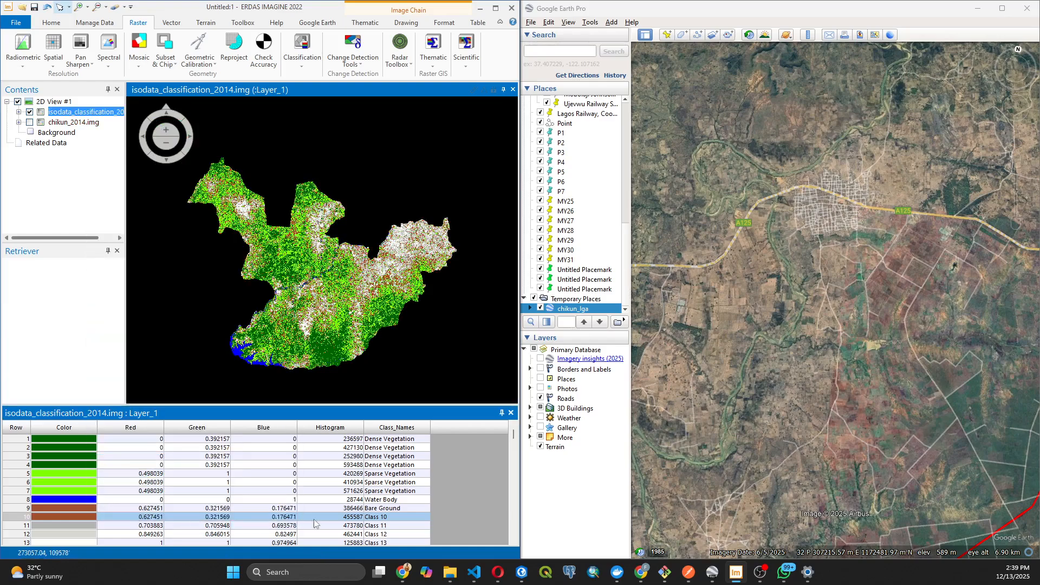
pyautogui.doubleClick(367, 518)
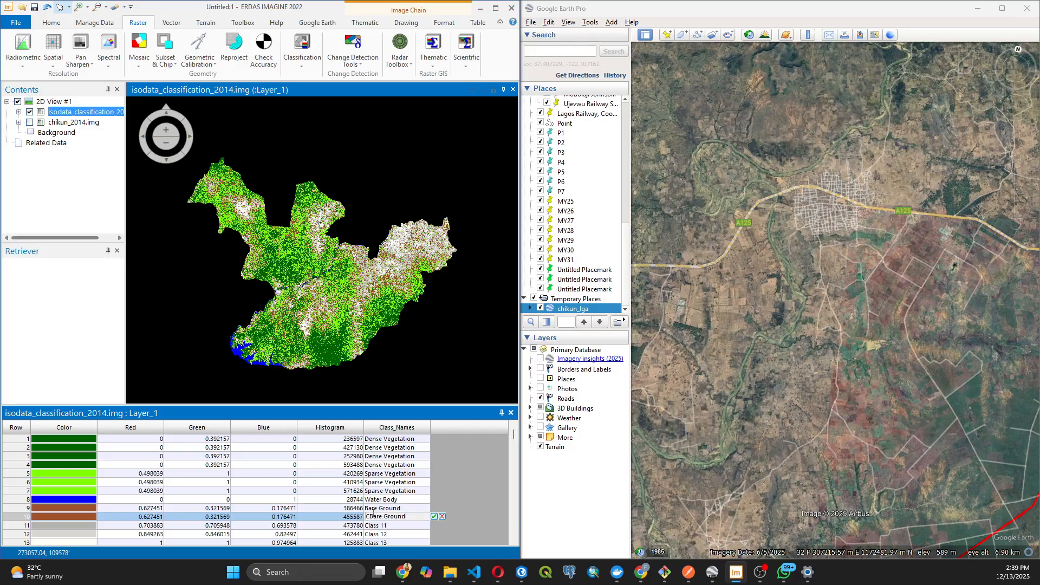
pyautogui.click(433, 516)
pyautogui.click(91, 519)
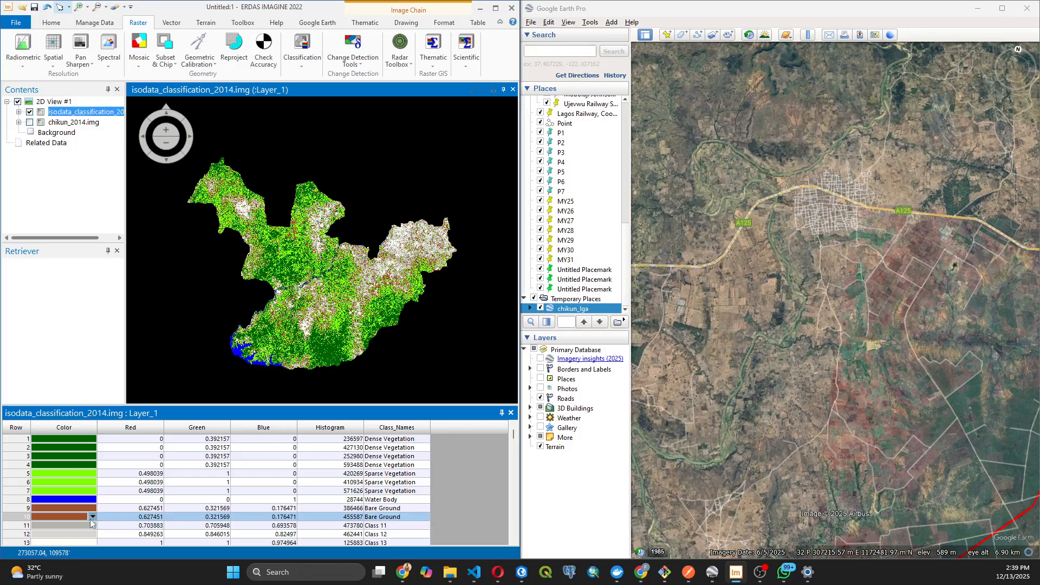
# Highlight the row 11 class in red to check its distribution in the classified image.
pyautogui.scroll(-1, 19, 520)
pyautogui.click(19, 509)
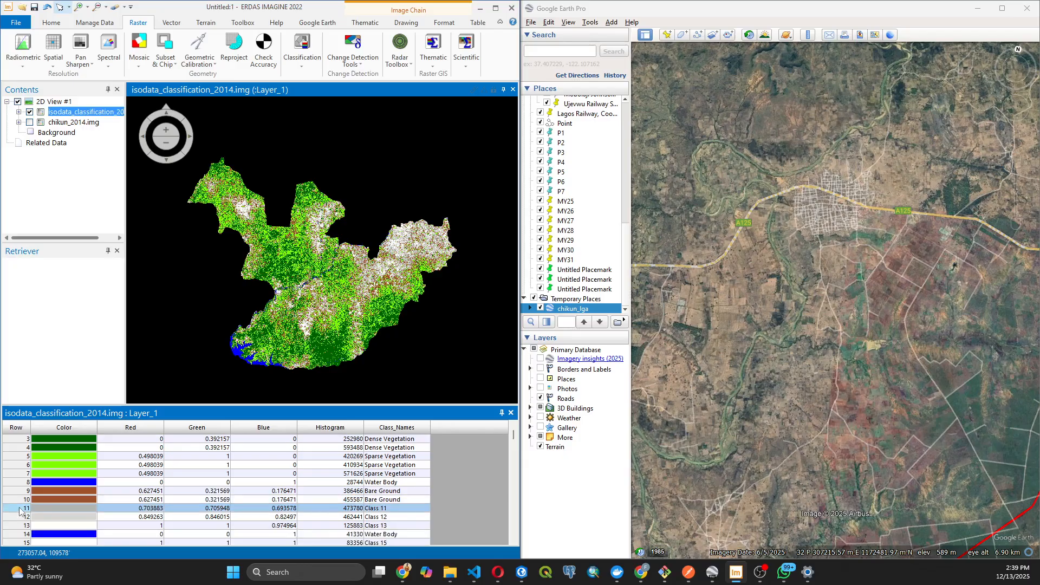
pyautogui.click(92, 510)
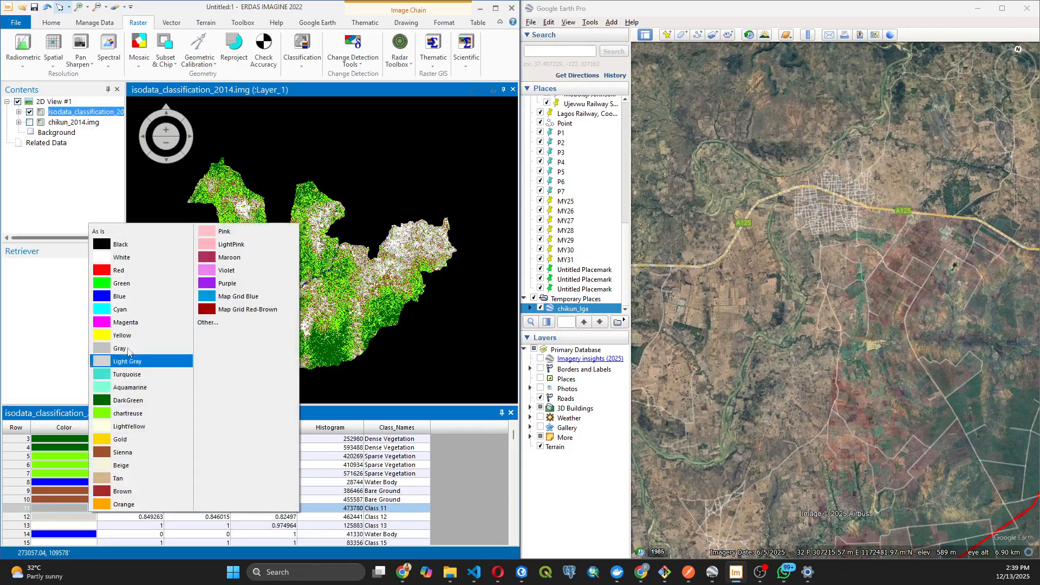
pyautogui.click(125, 272)
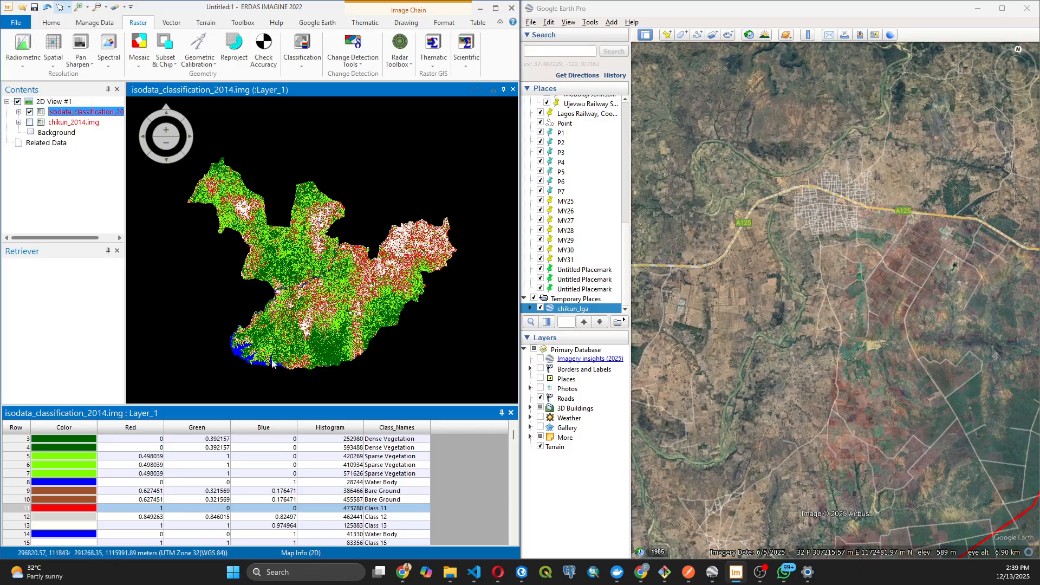
# Set the row 11 class colour to Sienna and its class name to Bare Ground.
pyautogui.click(103, 492)
pyautogui.click(92, 508)
pyautogui.click(93, 508)
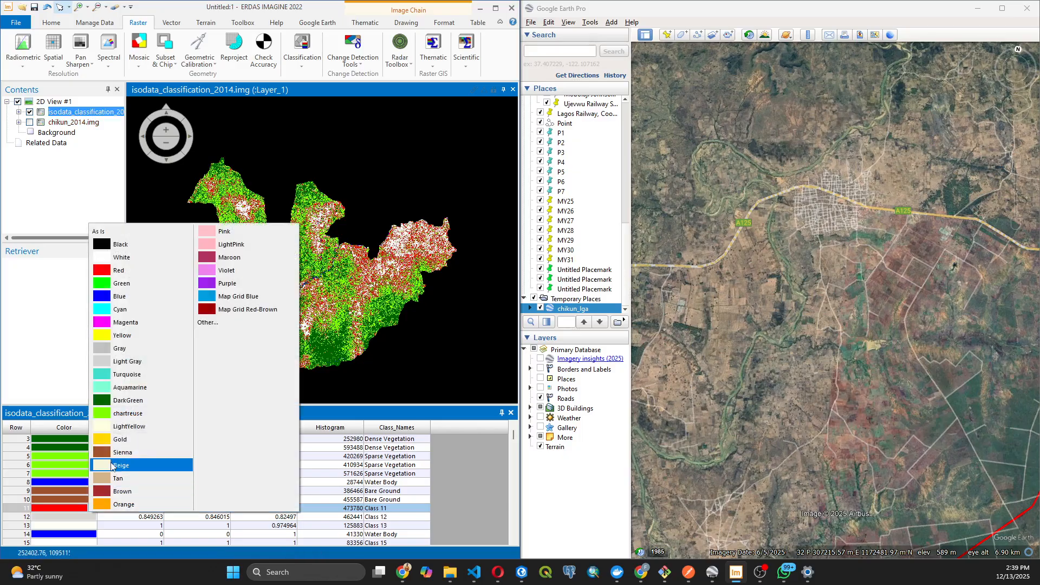
pyautogui.click(112, 453)
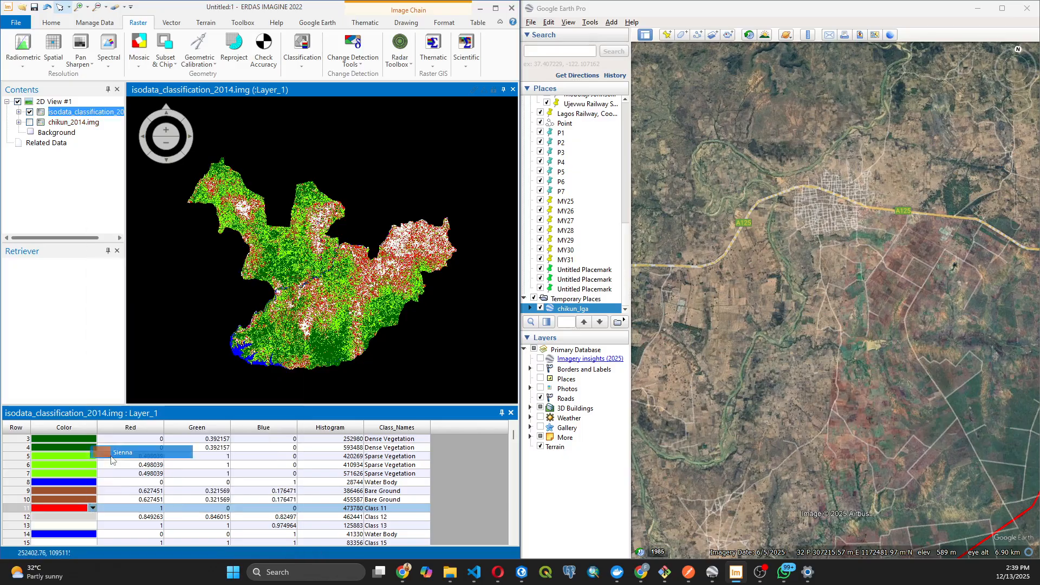
pyautogui.click(377, 509)
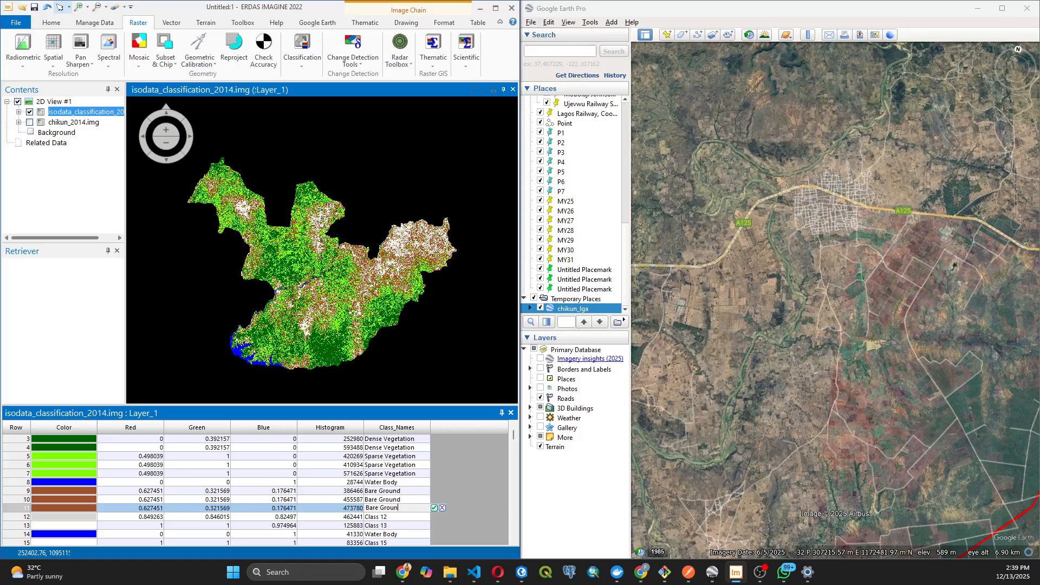
pyautogui.write('Bare Ground')
pyautogui.click(434, 509)
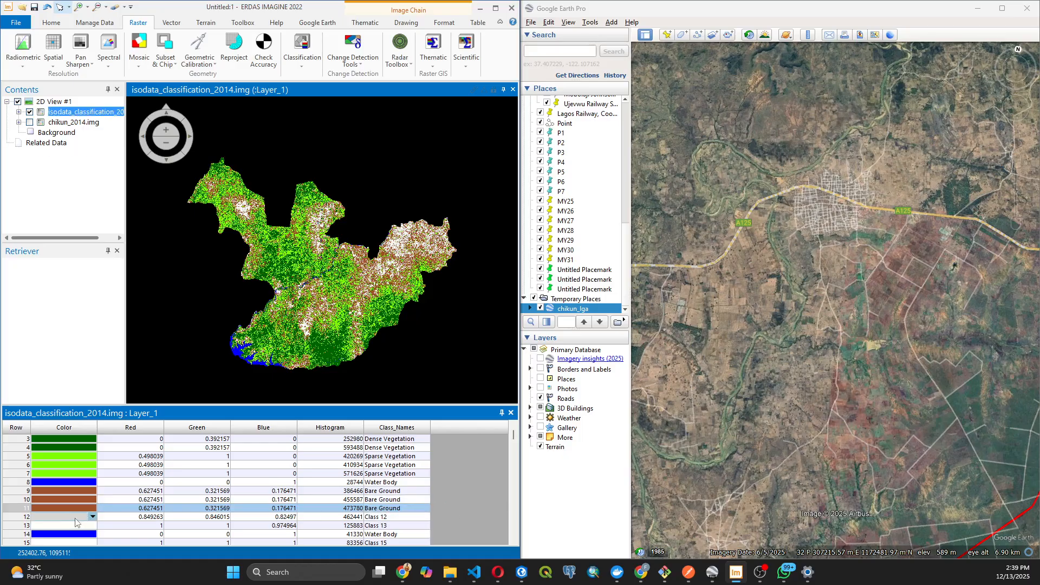
# Recolour the row 12 class to Red to make its pixels stand out in the classified image.
pyautogui.click(23, 517)
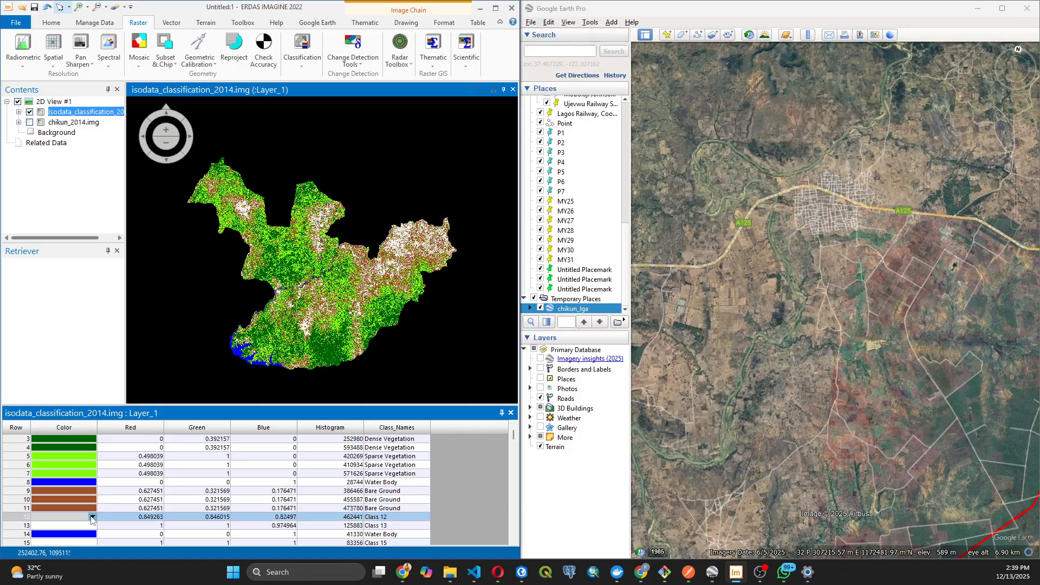
pyautogui.click(92, 519)
pyautogui.click(114, 282)
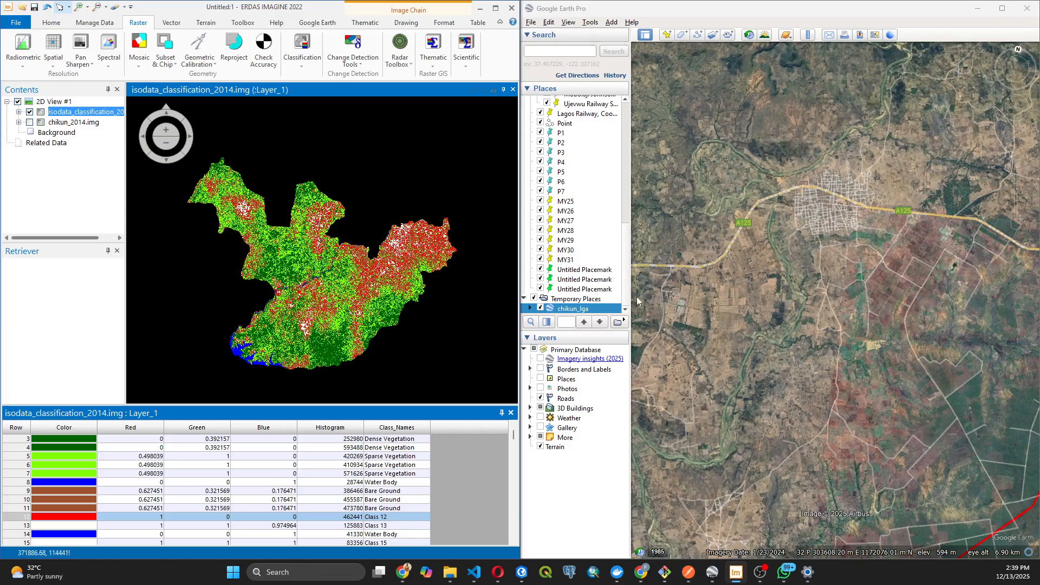
# Compare the red row 12 pixels in the northwestern lobe of the classified image with the satellite imagery inside the chikun_lga boundary.
pyautogui.scroll(-3, 845, 325)
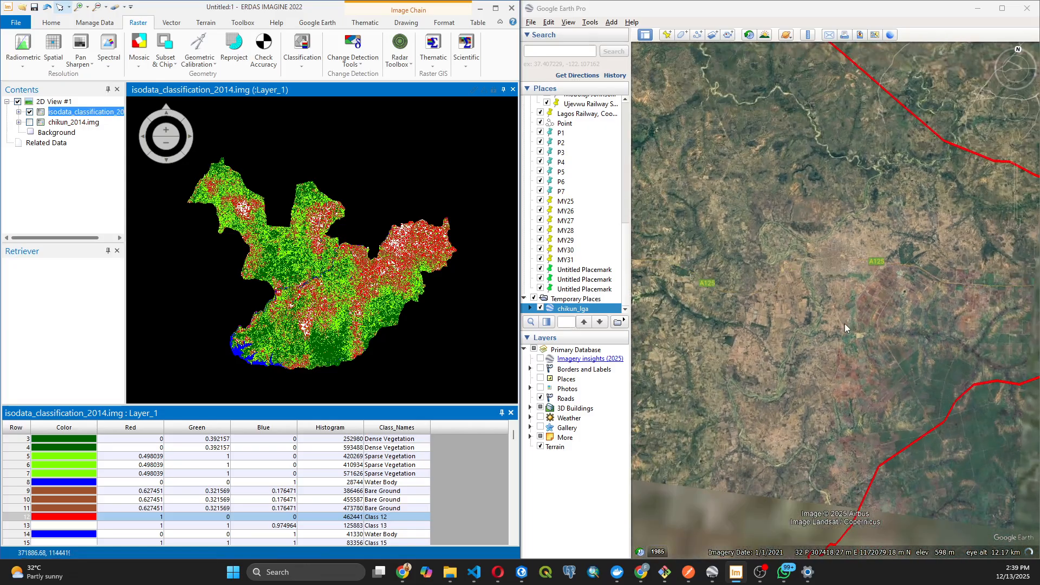
pyautogui.scroll(-2, 844, 325)
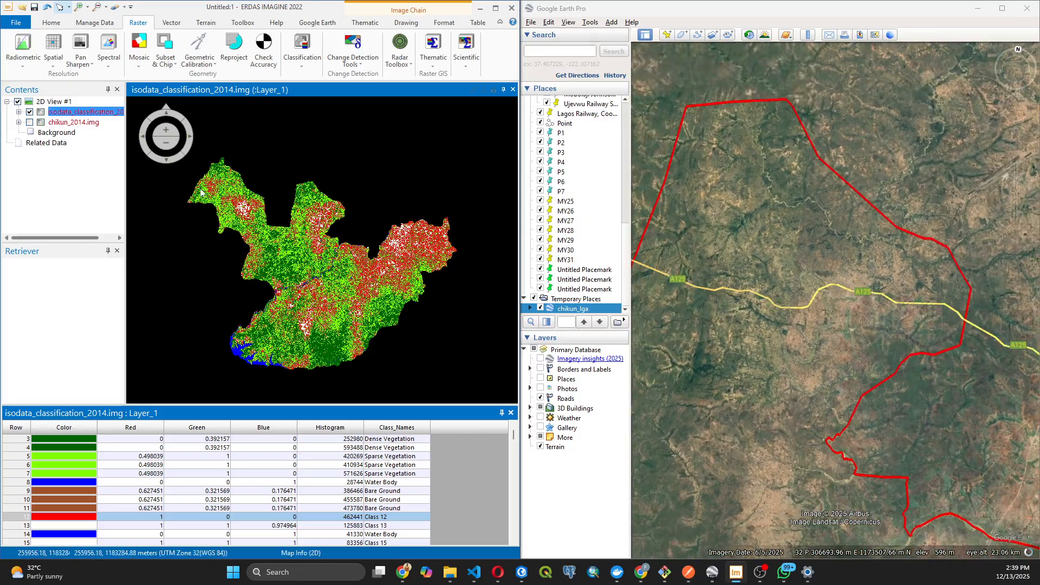
pyautogui.scroll(2, 206, 189)
pyautogui.scroll(1, 209, 189)
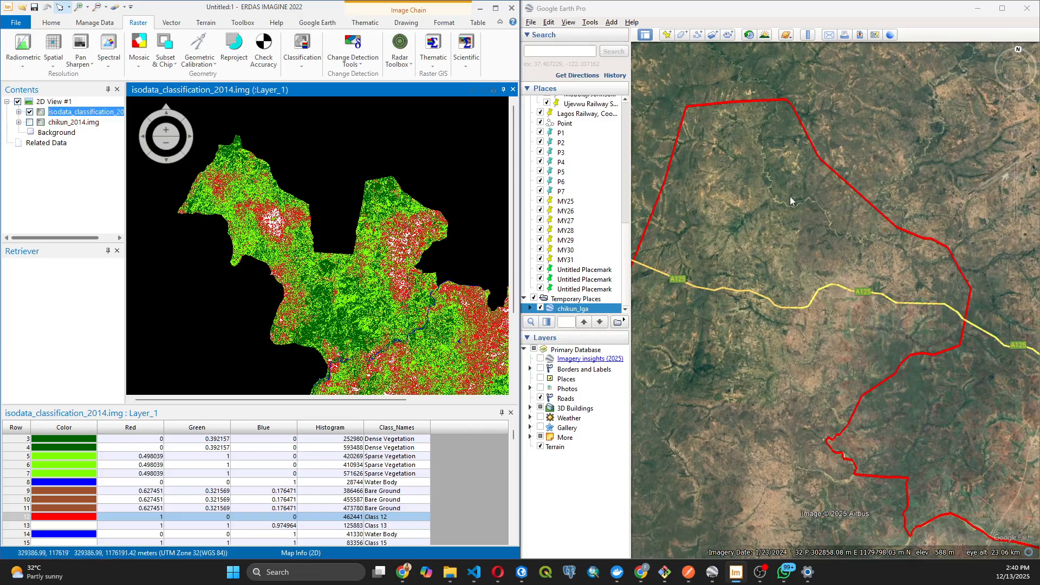
pyautogui.scroll(-5, 784, 195)
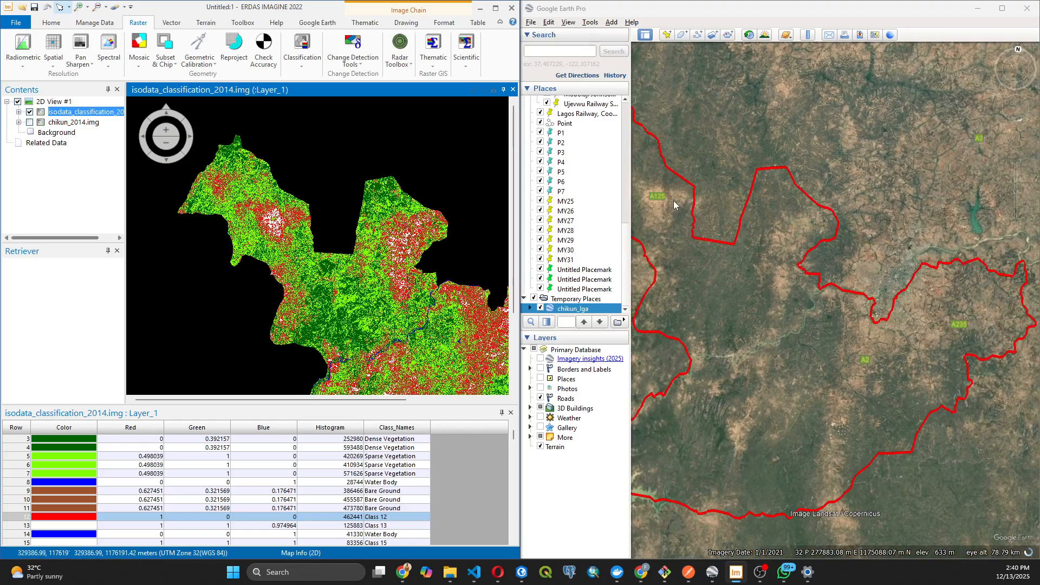
pyautogui.moveTo(638, 177); pyautogui.dragTo(742, 288)
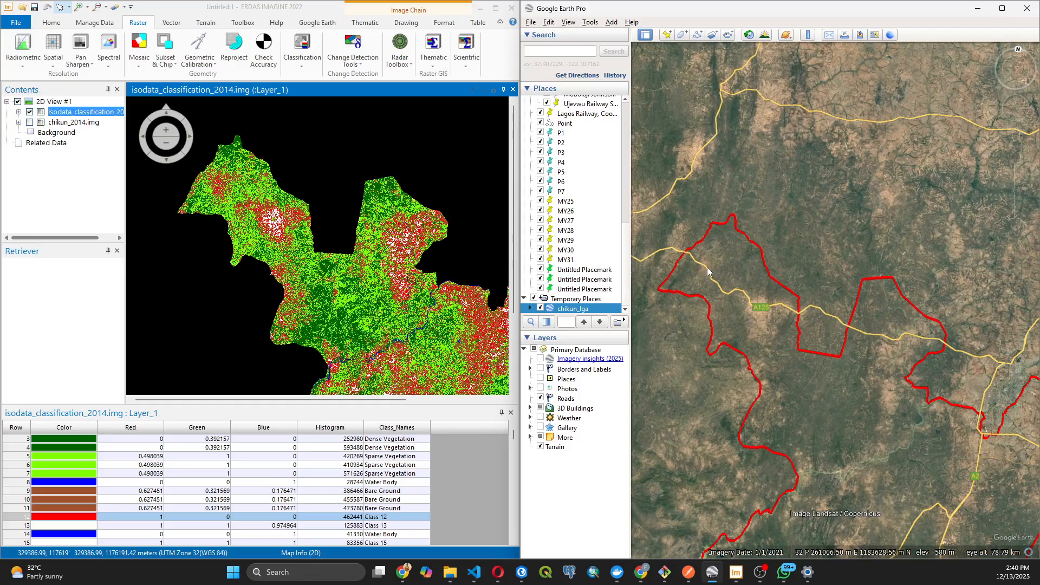
# Examine the town and surrounding farmland along the A125 road in the northwestern lobe of chikun_lga for the row 12 class.
pyautogui.scroll(4, 704, 272)
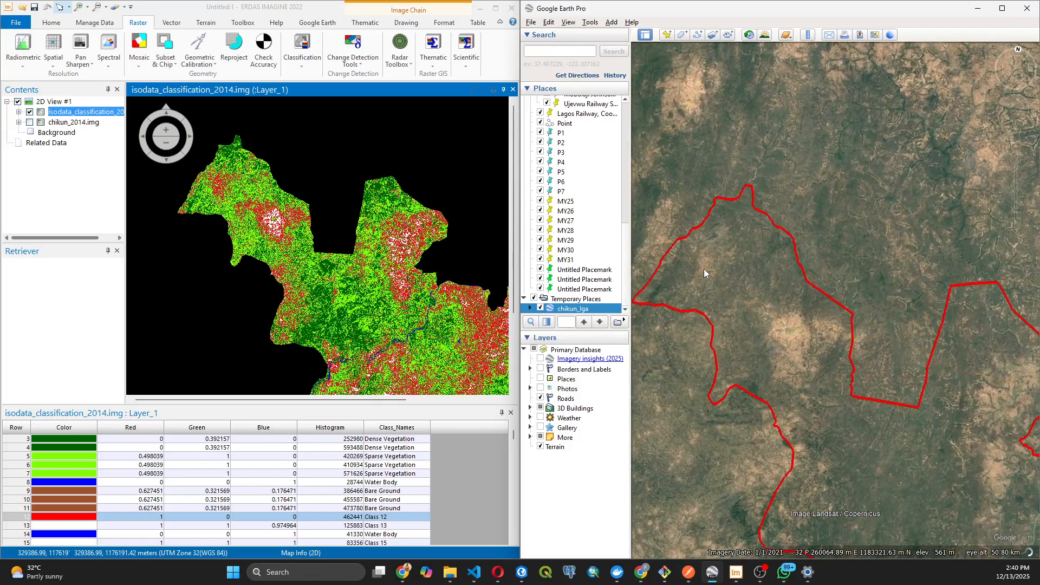
pyautogui.scroll(4, 703, 270)
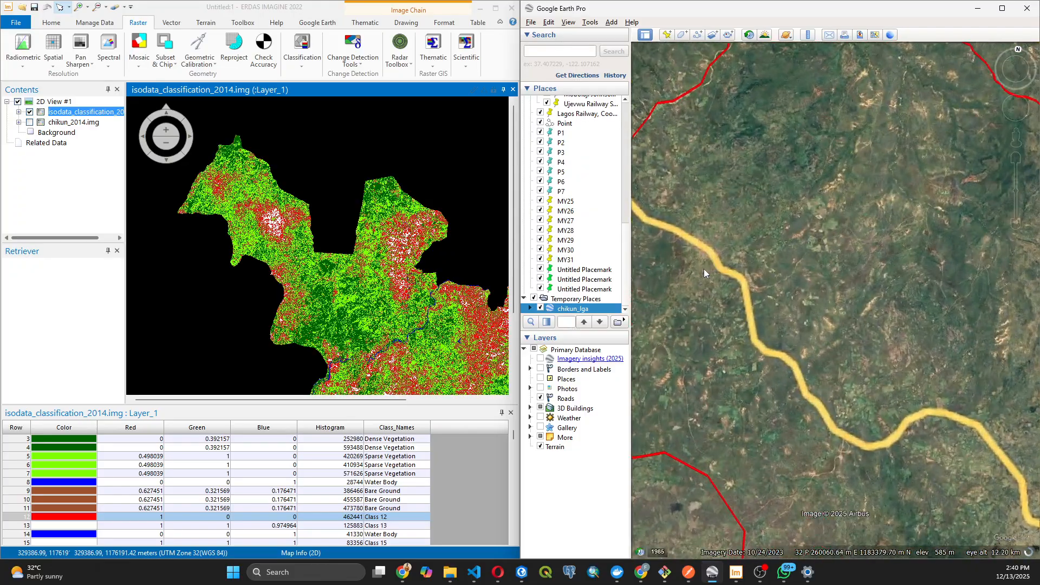
pyautogui.scroll(3, 722, 271)
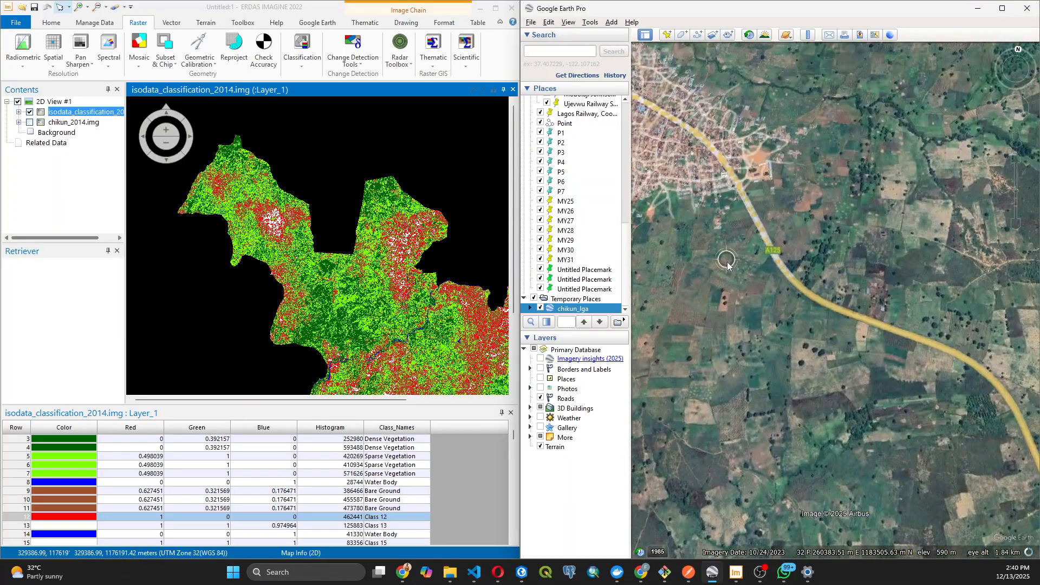
pyautogui.moveTo(727, 261); pyautogui.dragTo(851, 345)
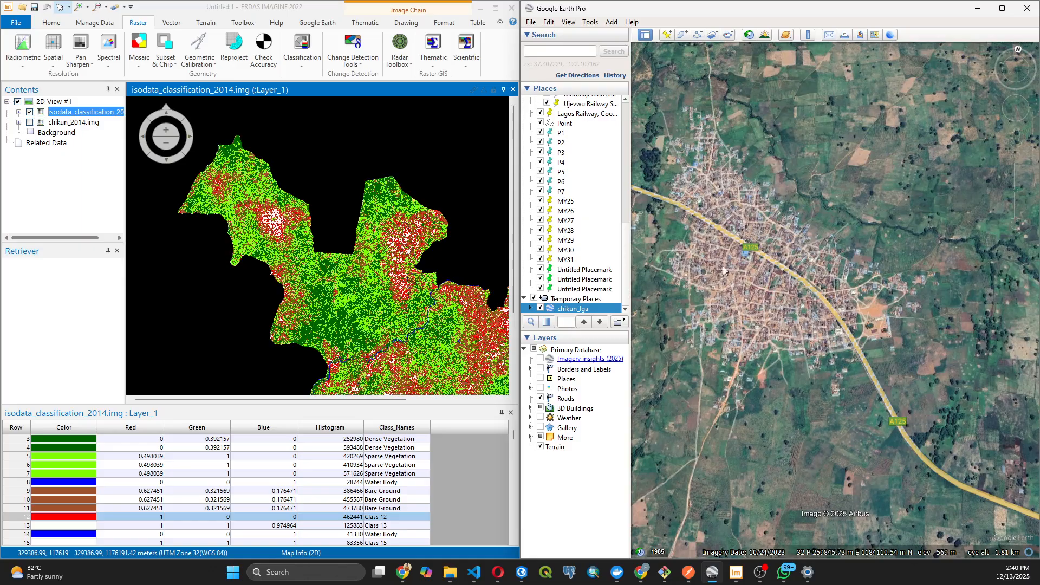
pyautogui.scroll(-5, 743, 281)
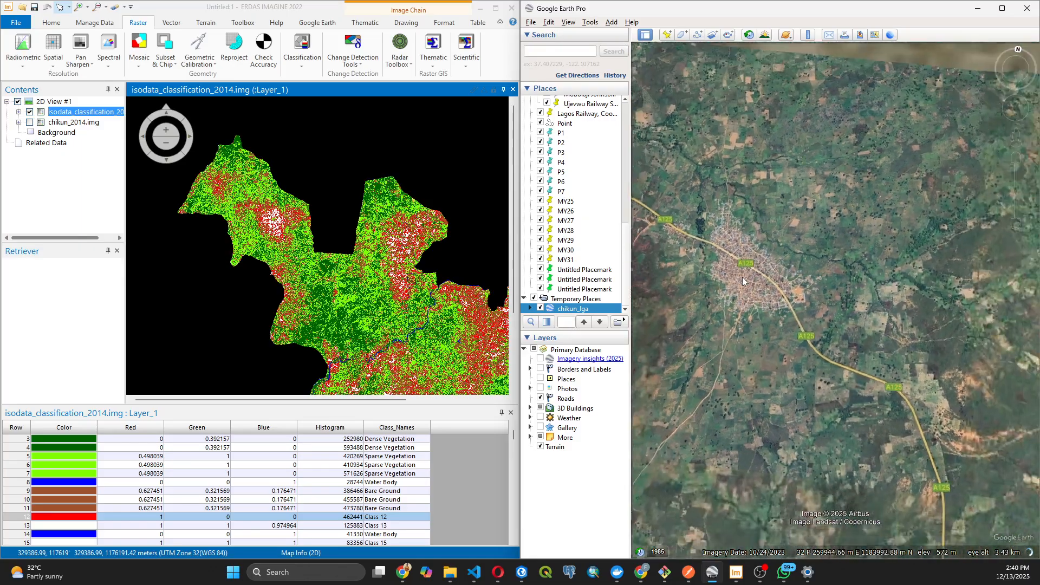
pyautogui.scroll(-4, 742, 281)
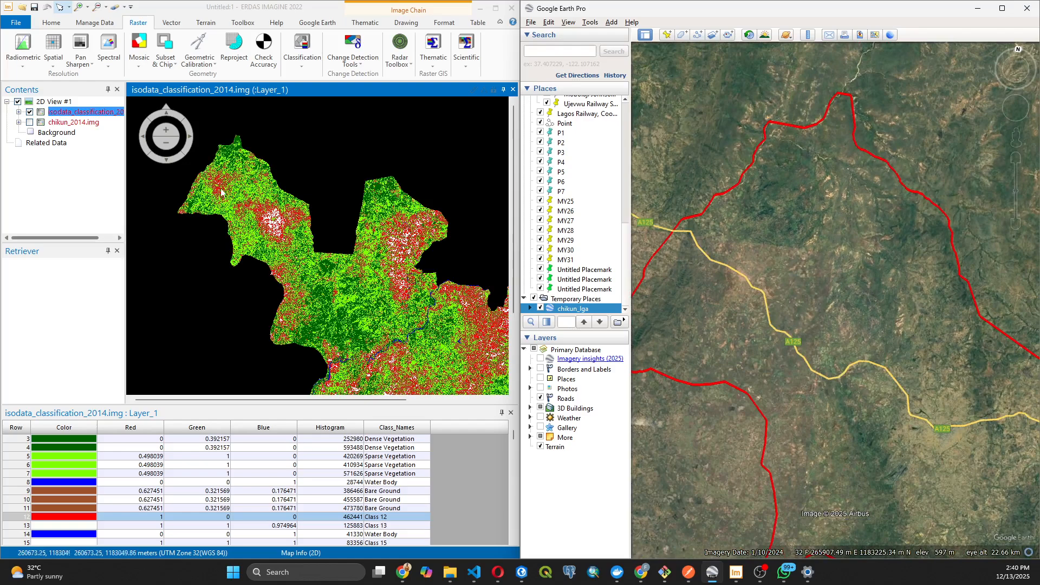
# Check the satellite imagery along the western chikun_lga boundary, south of the northwestern lobe, against the red row 12 pixels.
pyautogui.click(324, 233)
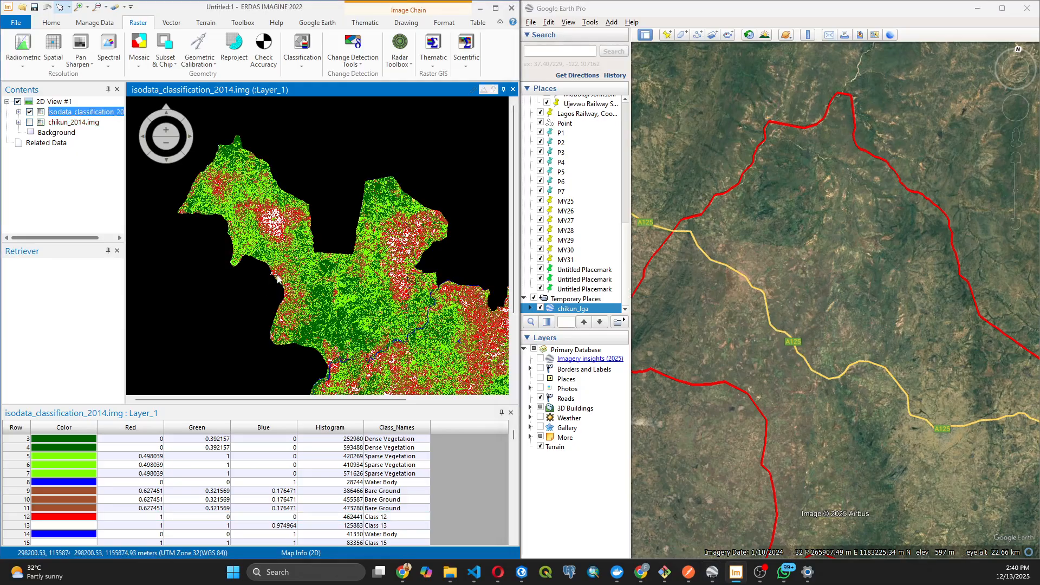
pyautogui.moveTo(838, 383); pyautogui.dragTo(813, 281)
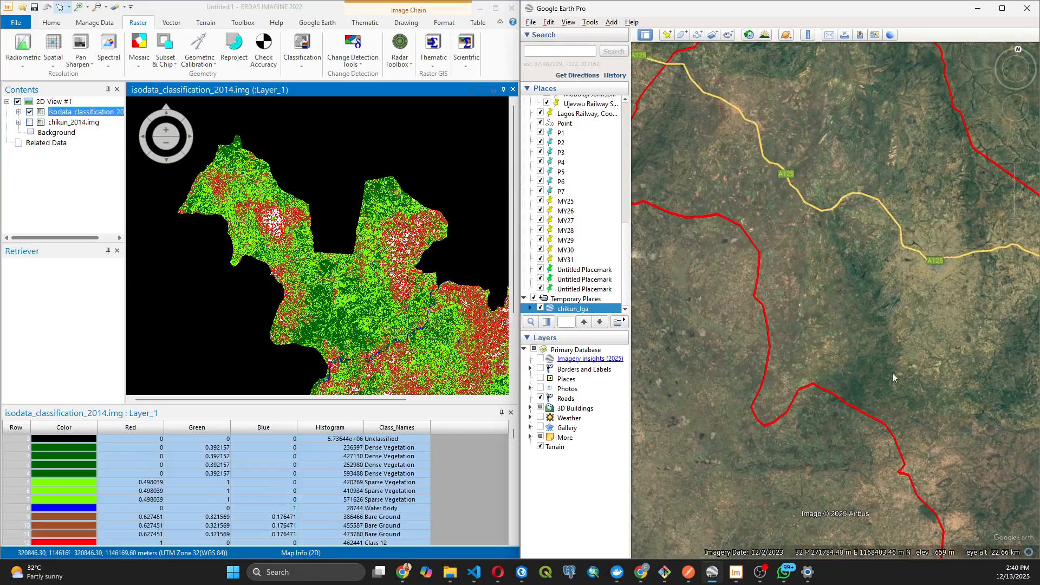
pyautogui.moveTo(869, 358); pyautogui.dragTo(787, 252)
pyautogui.moveTo(818, 303); pyautogui.dragTo(766, 232)
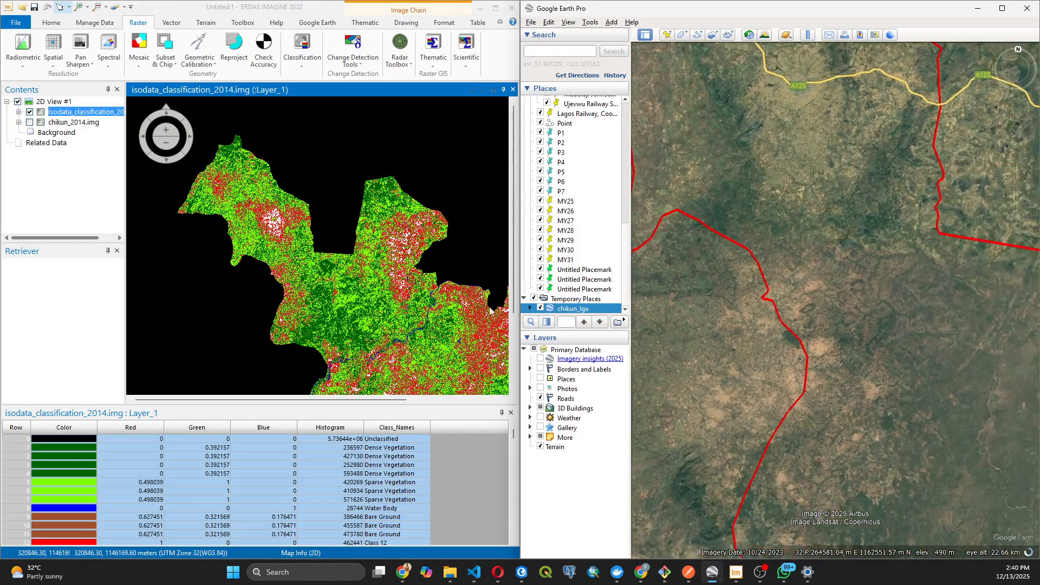
# Examine the farmland, dirt road and tree-lined stream just inside the western chikun_lga boundary for the row 12 class.
pyautogui.moveTo(750, 335); pyautogui.dragTo(715, 320)
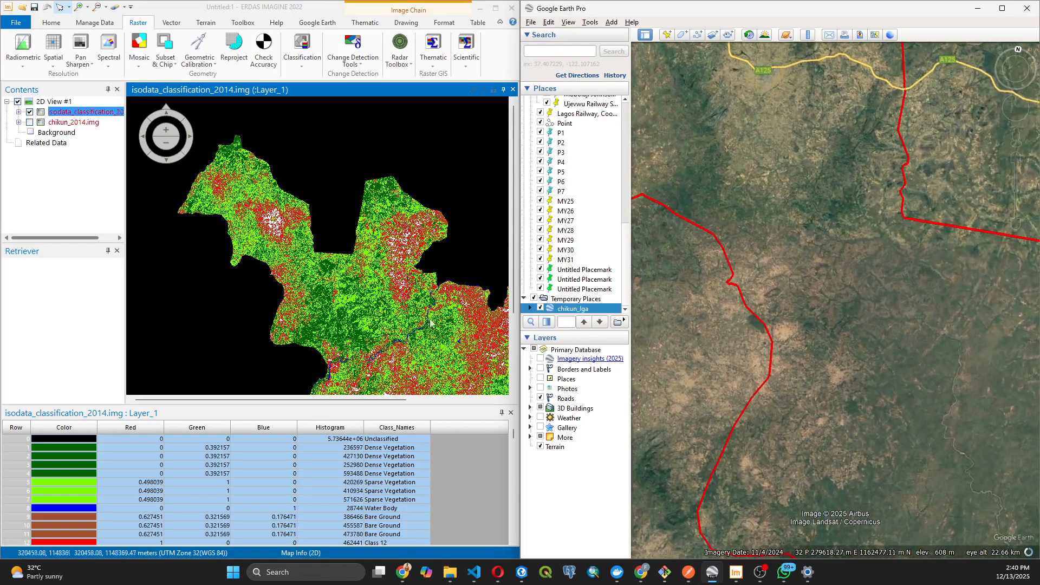
pyautogui.scroll(5, 277, 279)
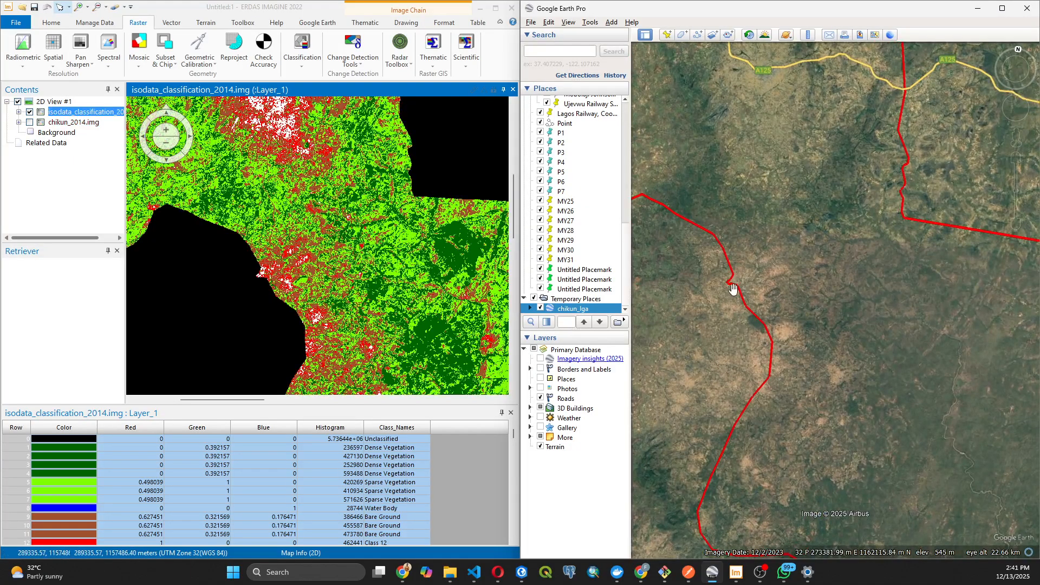
pyautogui.scroll(2, 753, 280)
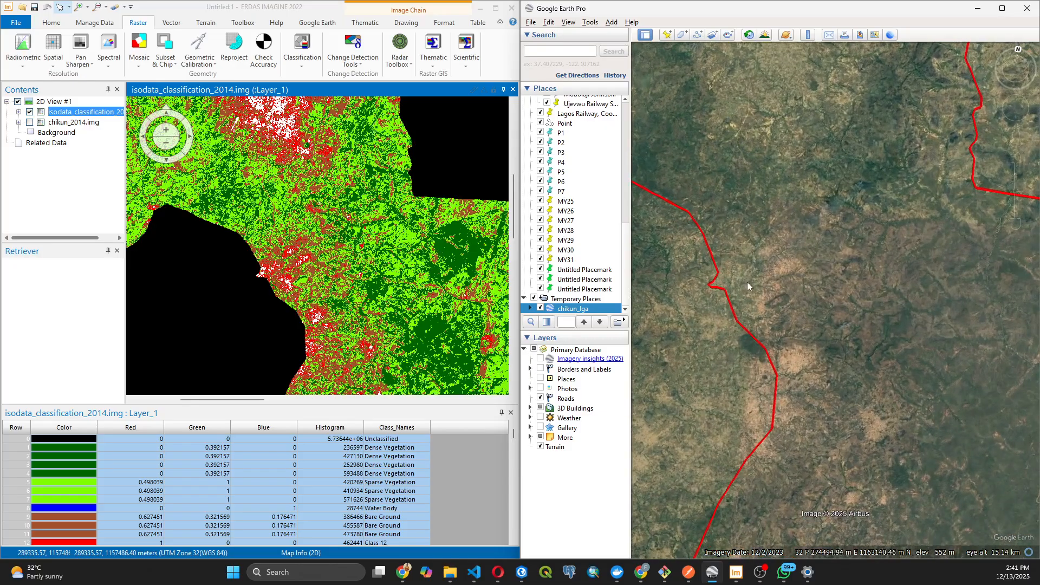
pyautogui.scroll(2, 740, 277)
pyautogui.scroll(3, 744, 278)
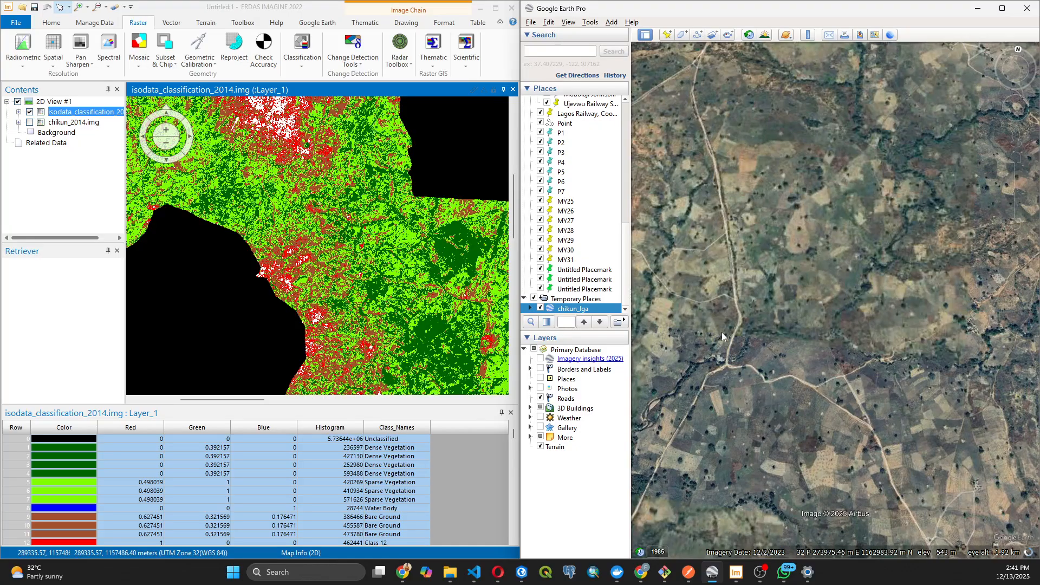
pyautogui.scroll(1, 748, 310)
pyautogui.scroll(3, 749, 310)
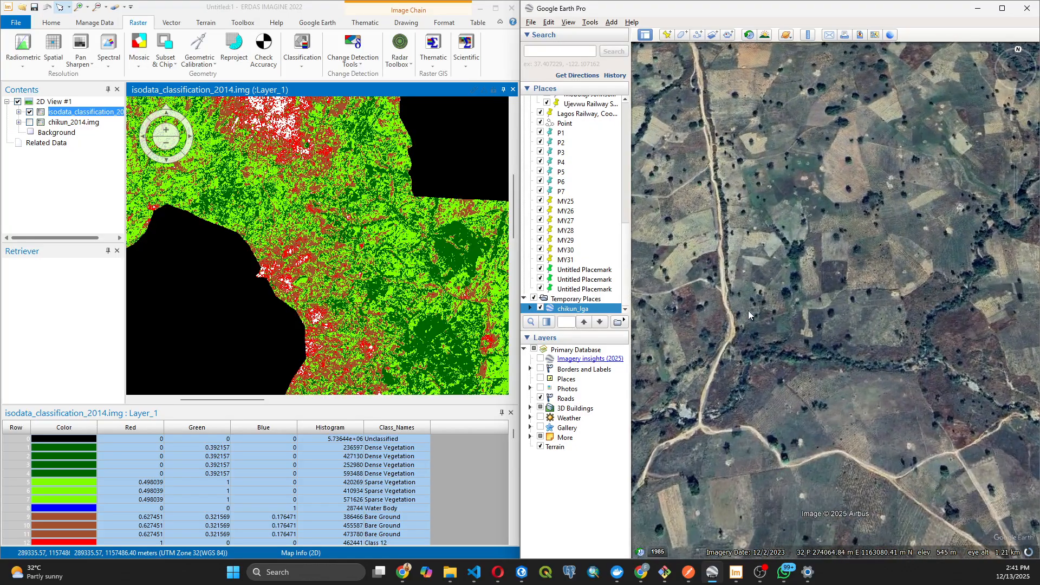
pyautogui.moveTo(788, 323); pyautogui.dragTo(880, 350)
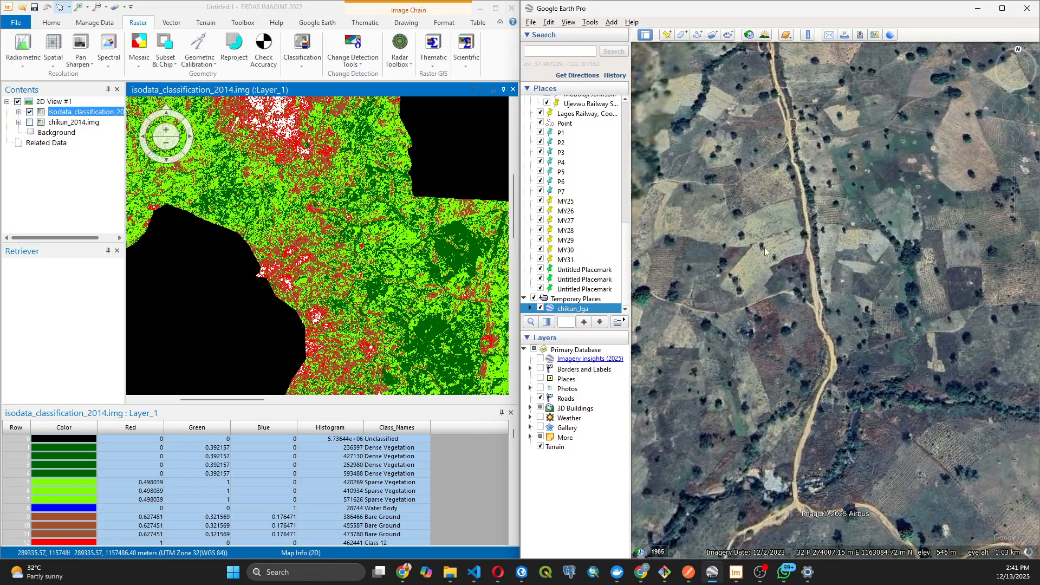
pyautogui.moveTo(765, 247); pyautogui.dragTo(874, 378)
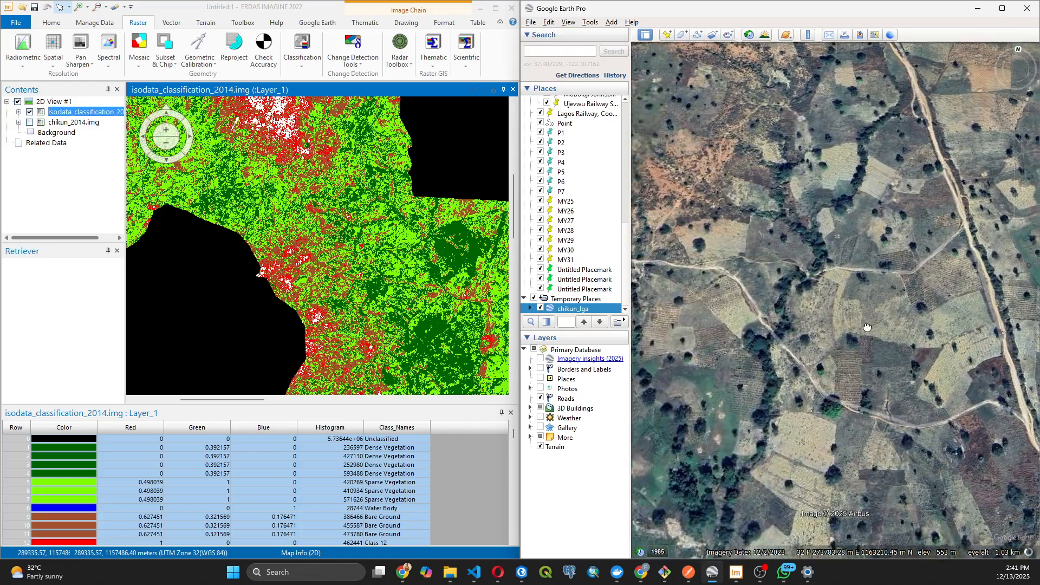
pyautogui.moveTo(776, 355); pyautogui.dragTo(839, 333)
pyautogui.scroll(-3, 838, 333)
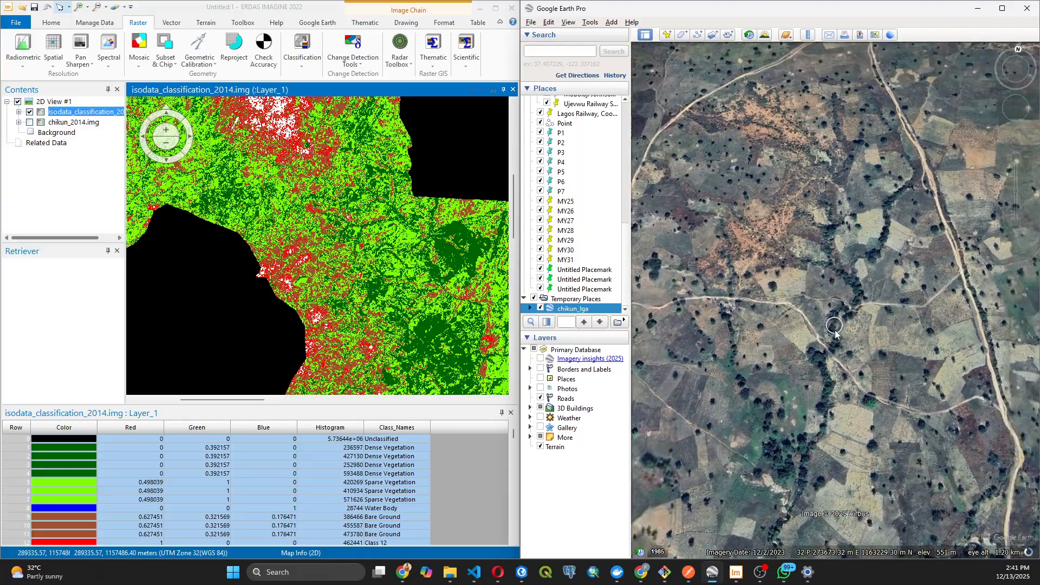
# Examine the village beside the western chikun_lga boundary, west of the dirt road, and its surrounding fields.
pyautogui.scroll(3, 719, 338)
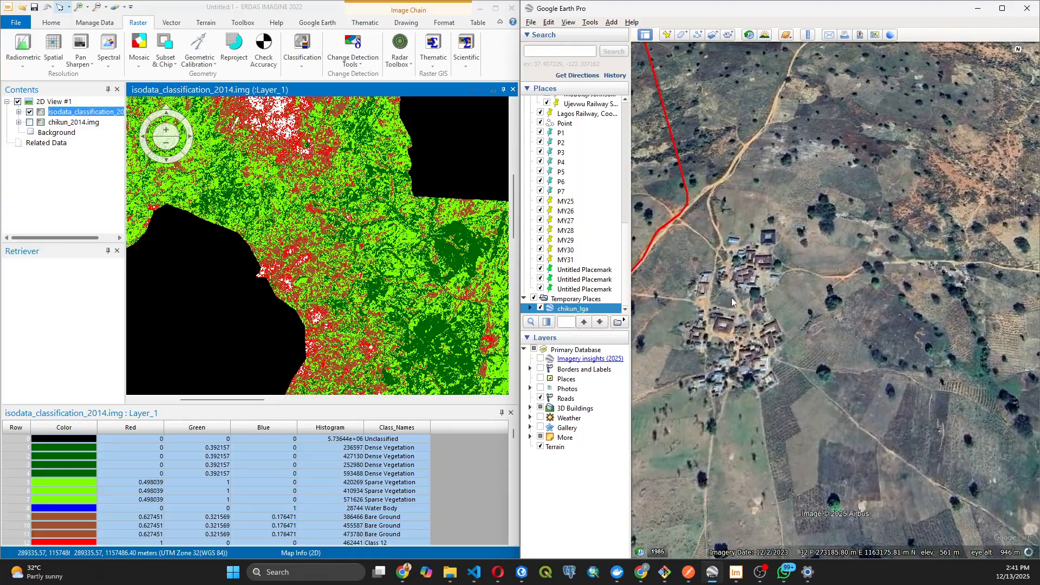
pyautogui.scroll(2, 736, 282)
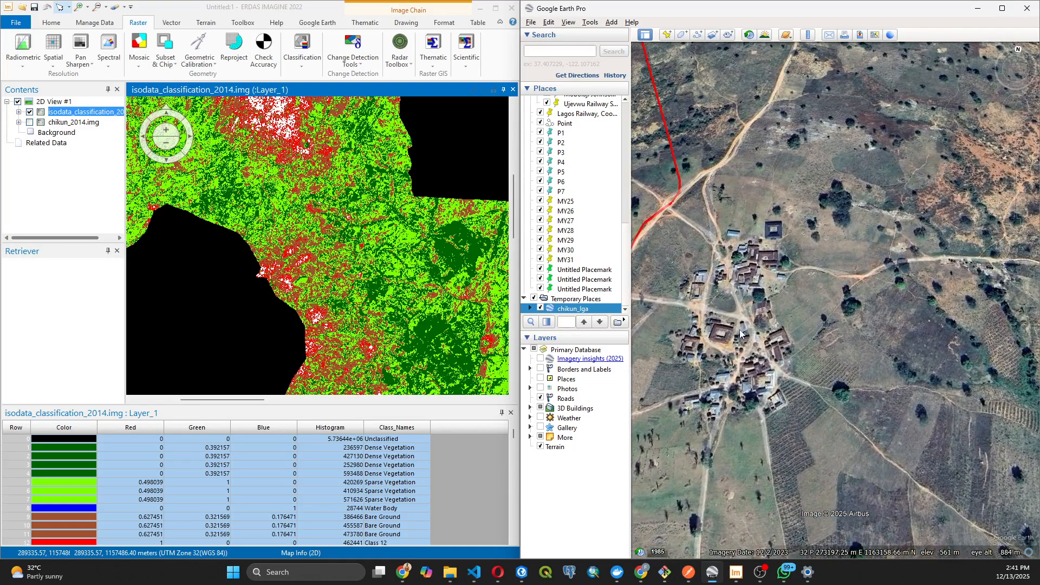
pyautogui.scroll(-3, 741, 334)
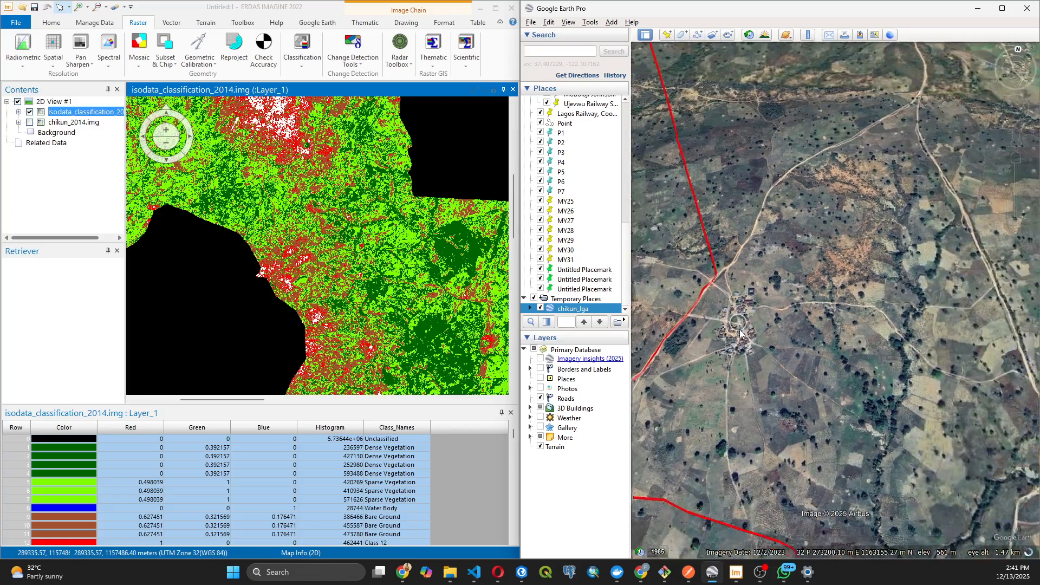
pyautogui.scroll(2, 736, 330)
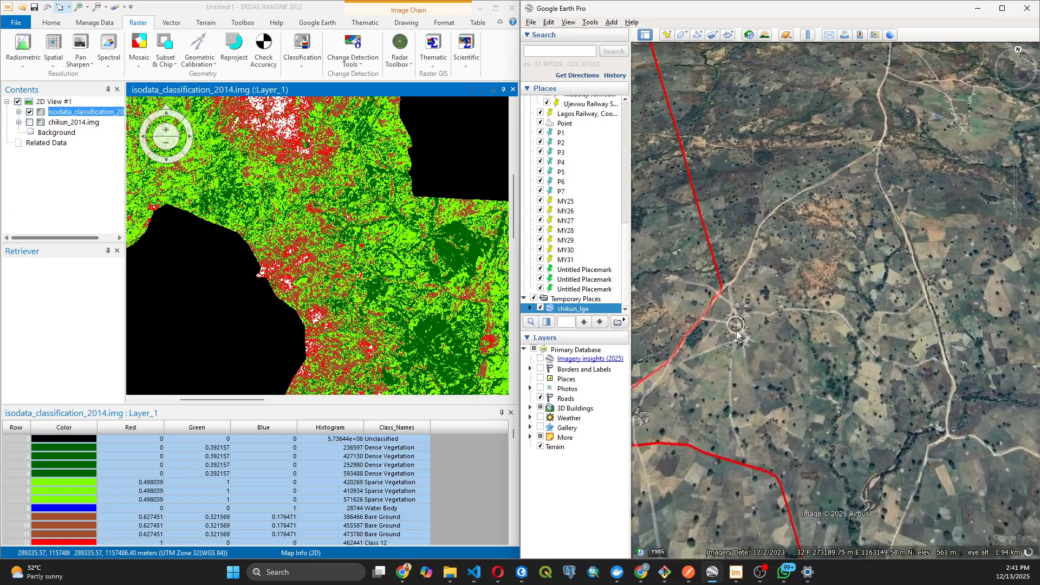
pyautogui.scroll(1, 736, 331)
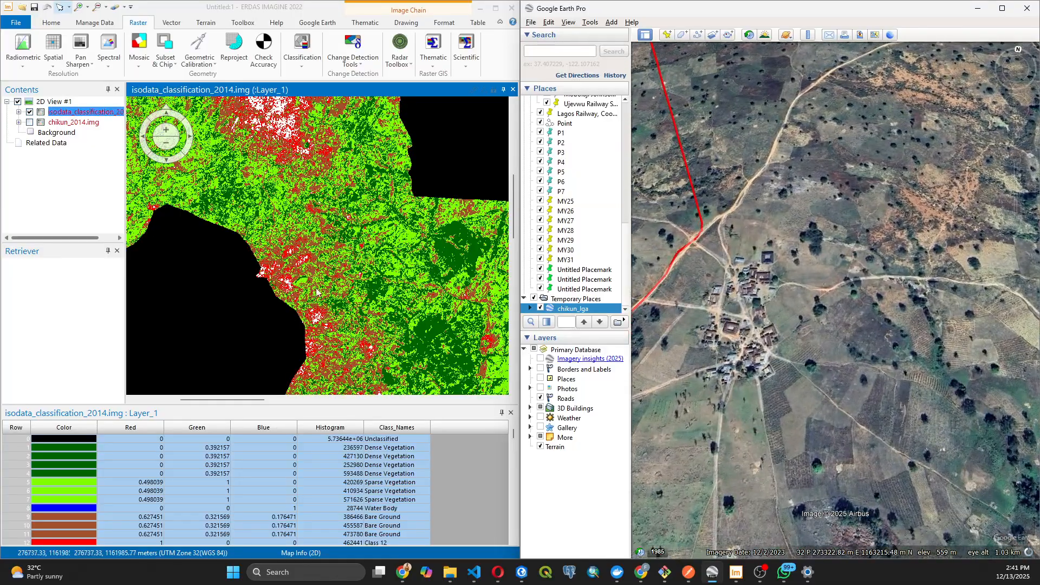
# Compare the red and white pixels at the pointed western corner of the classified image with the two villages in the satellite imagery.
pyautogui.click(293, 291)
pyautogui.scroll(2, 258, 277)
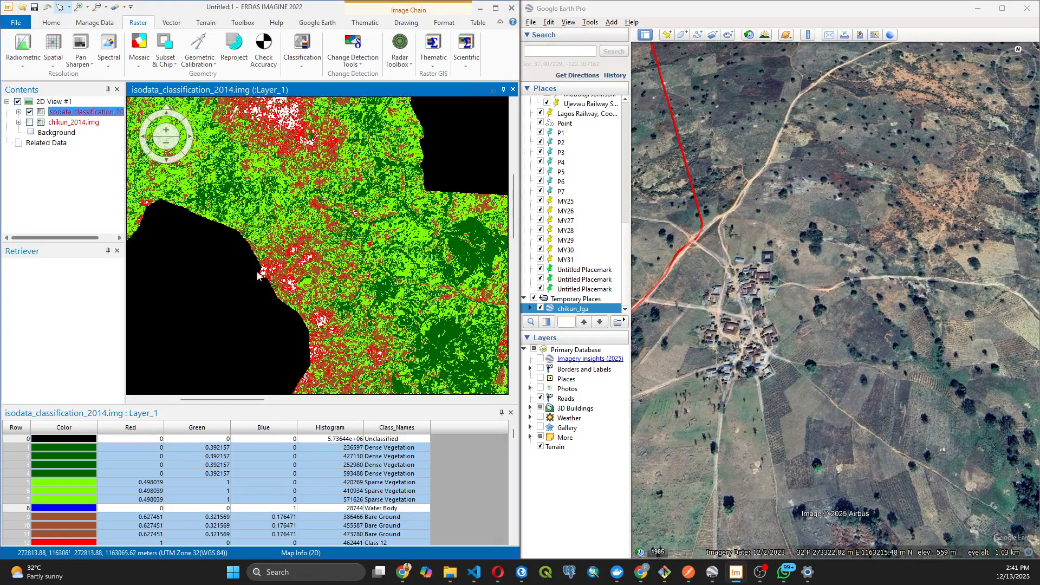
pyautogui.scroll(3, 259, 277)
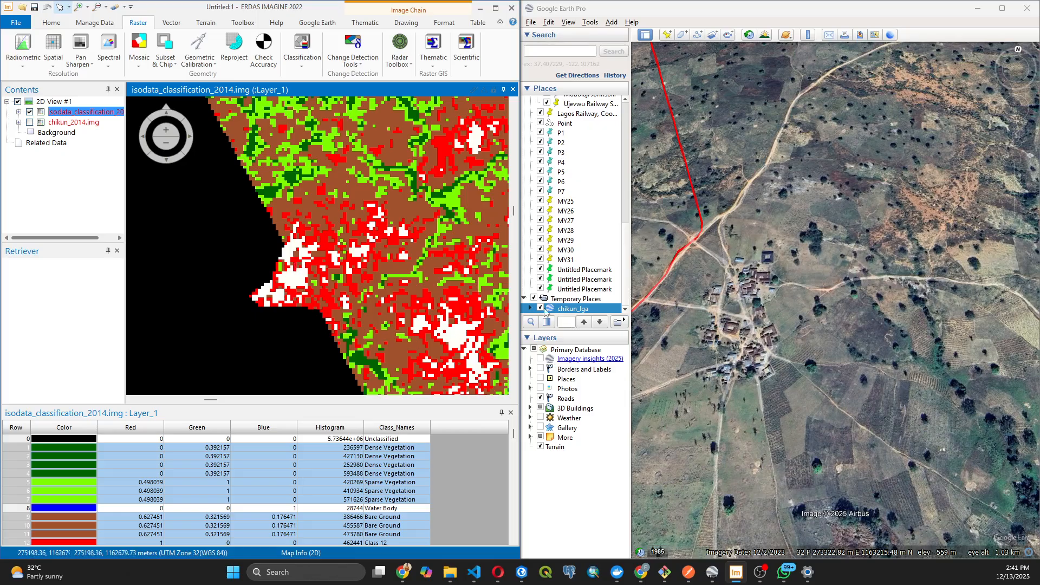
pyautogui.scroll(-3, 772, 285)
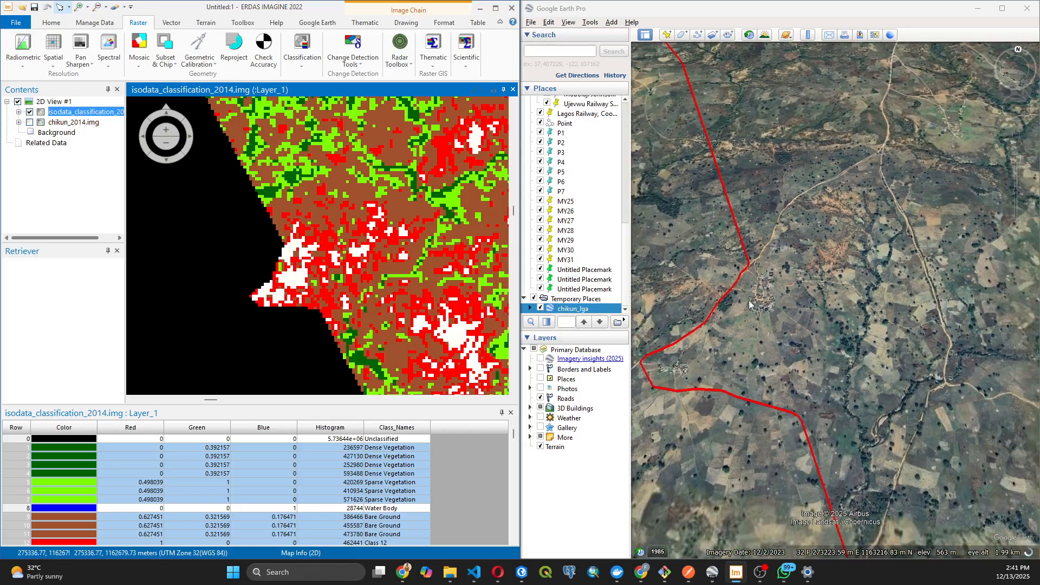
pyautogui.scroll(3, 681, 376)
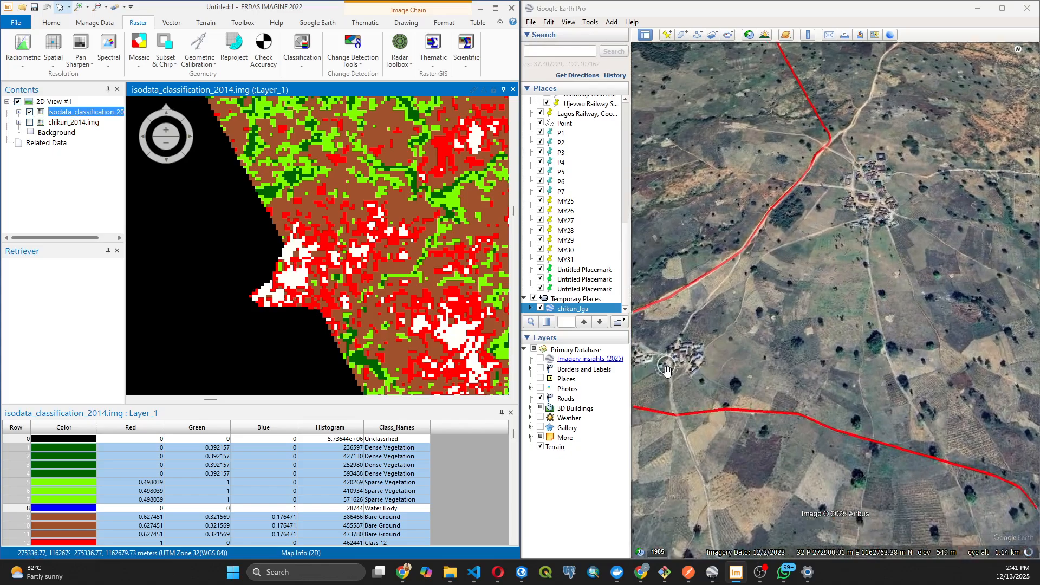
pyautogui.scroll(1, 666, 371)
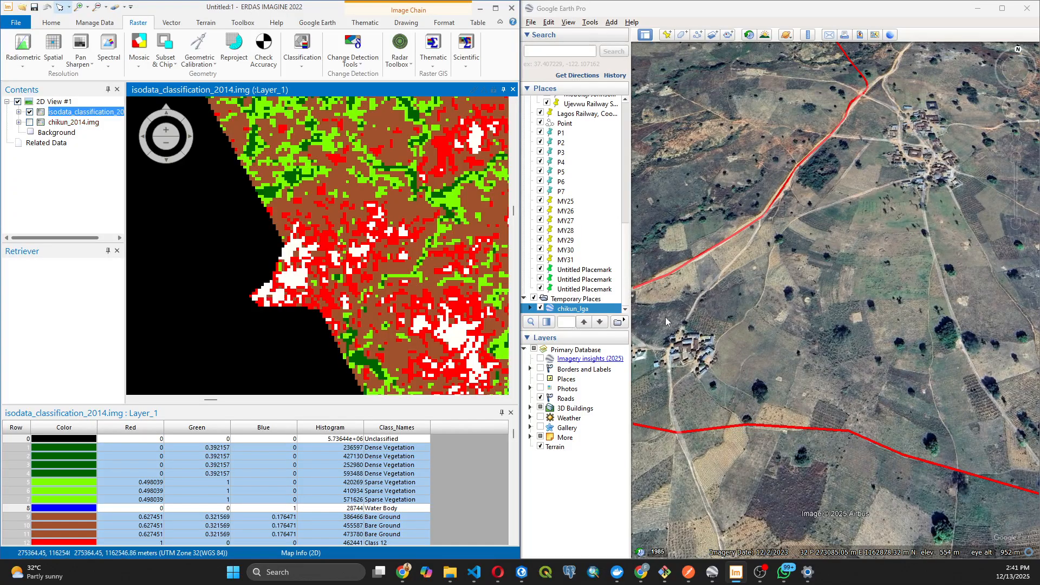
pyautogui.scroll(-2, 726, 321)
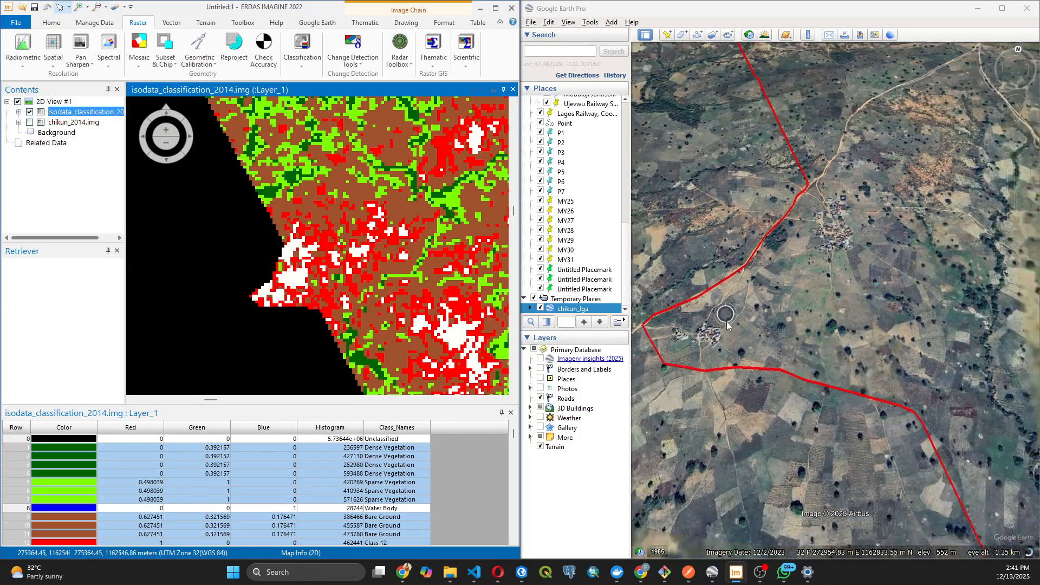
pyautogui.scroll(3, 253, 298)
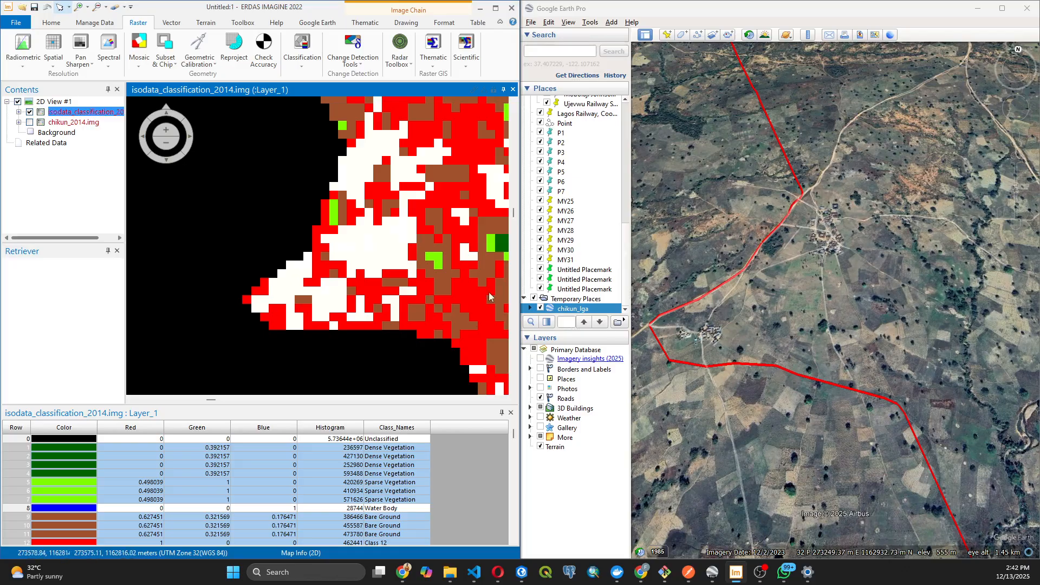
# Recolour the row 12 class together with the other selected classes to Yellow.
pyautogui.scroll(-5, 457, 264)
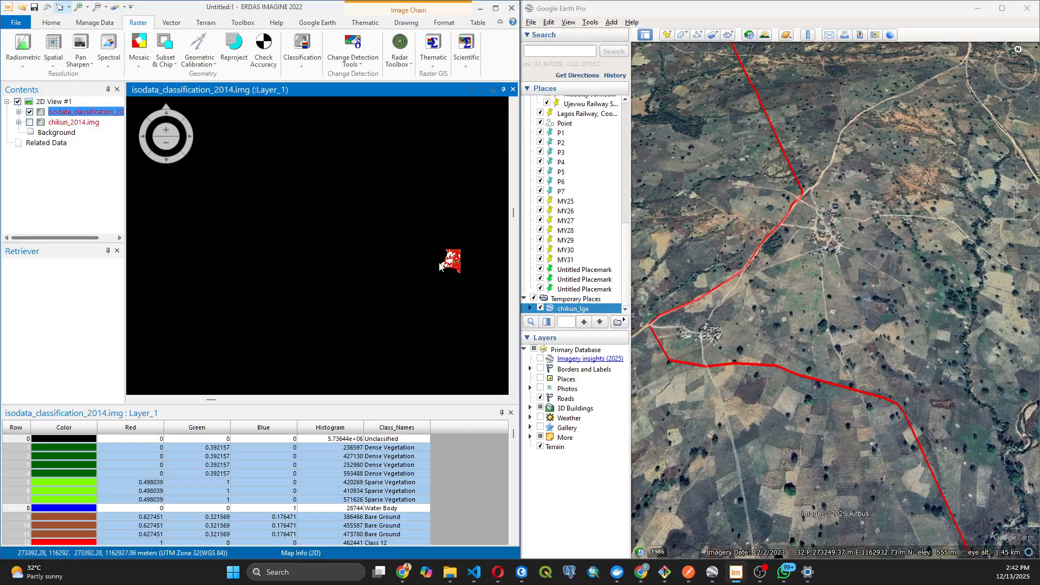
pyautogui.scroll(5, 452, 262)
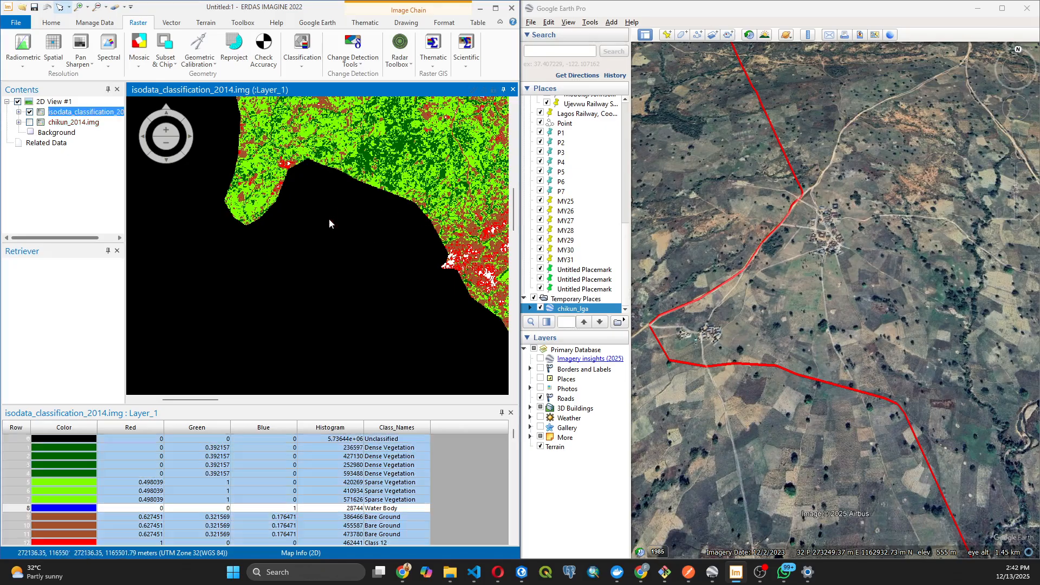
pyautogui.scroll(-2, 89, 512)
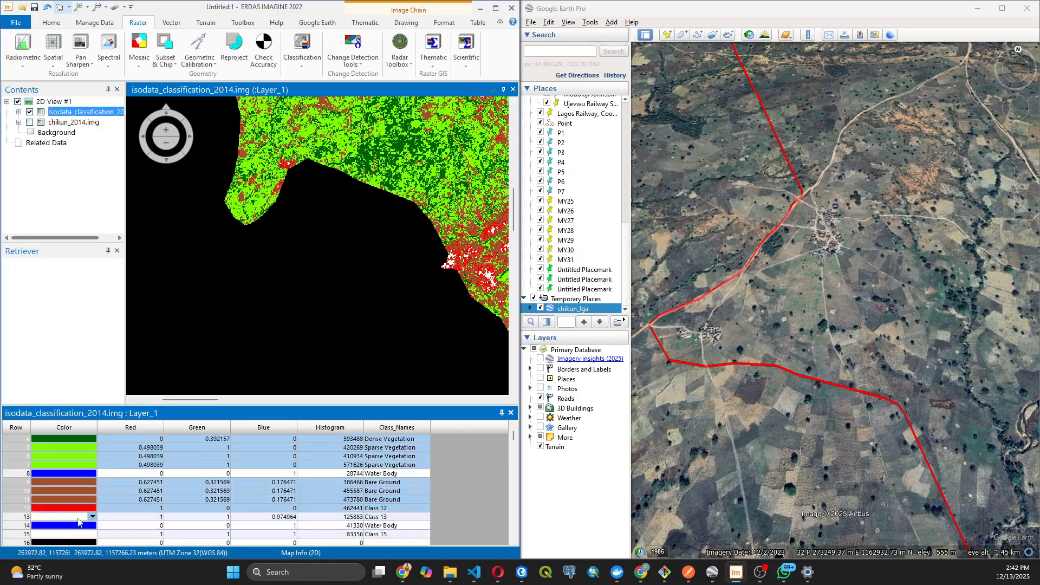
pyautogui.click(87, 509)
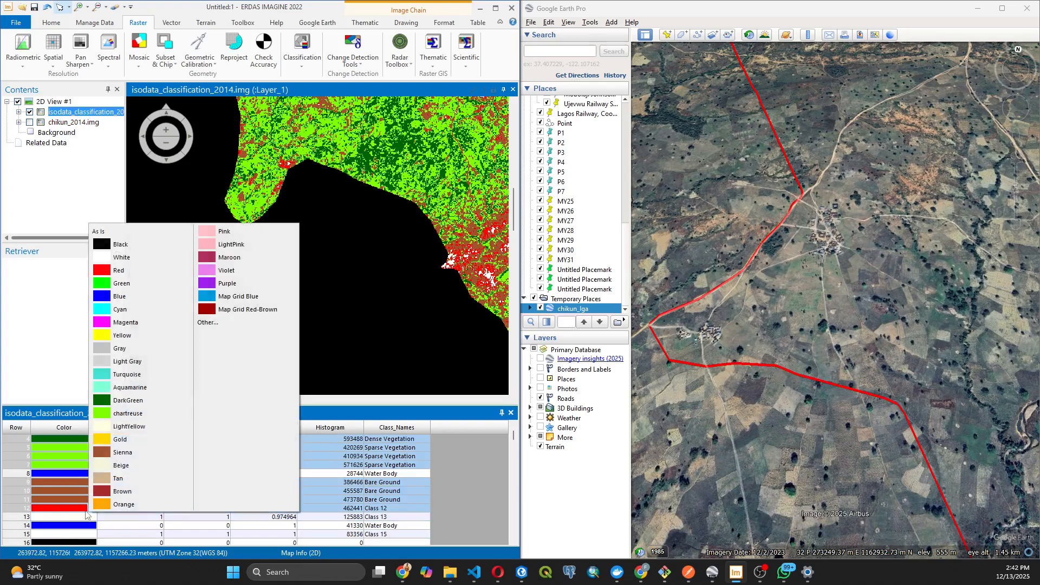
pyautogui.click(102, 335)
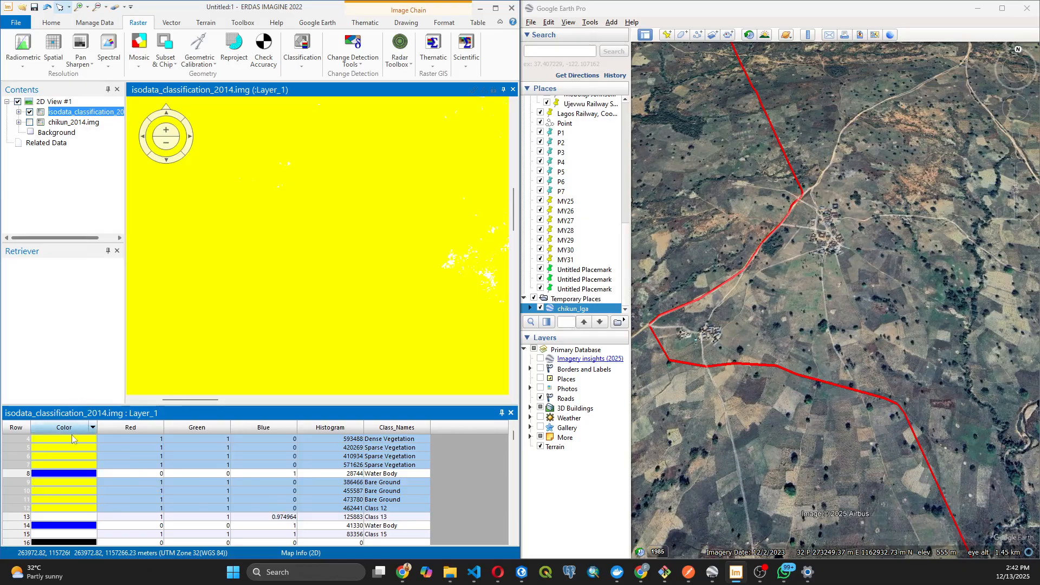
# Select only the row 1 Dense Vegetation class and recolour it to DarkGreen.
pyautogui.scroll(1, 68, 486)
pyautogui.scroll(-1, 67, 486)
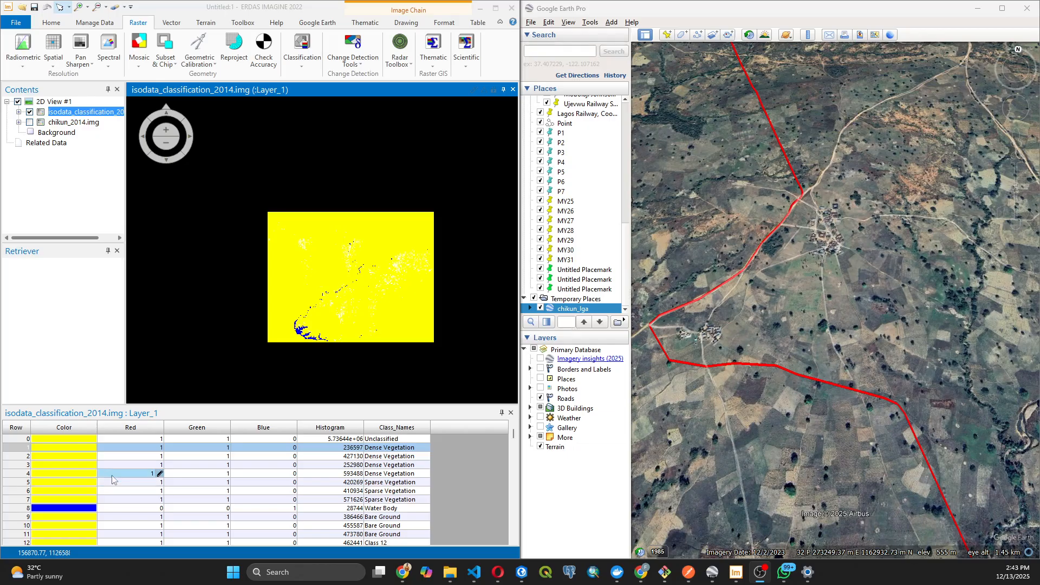
pyautogui.click(16, 451)
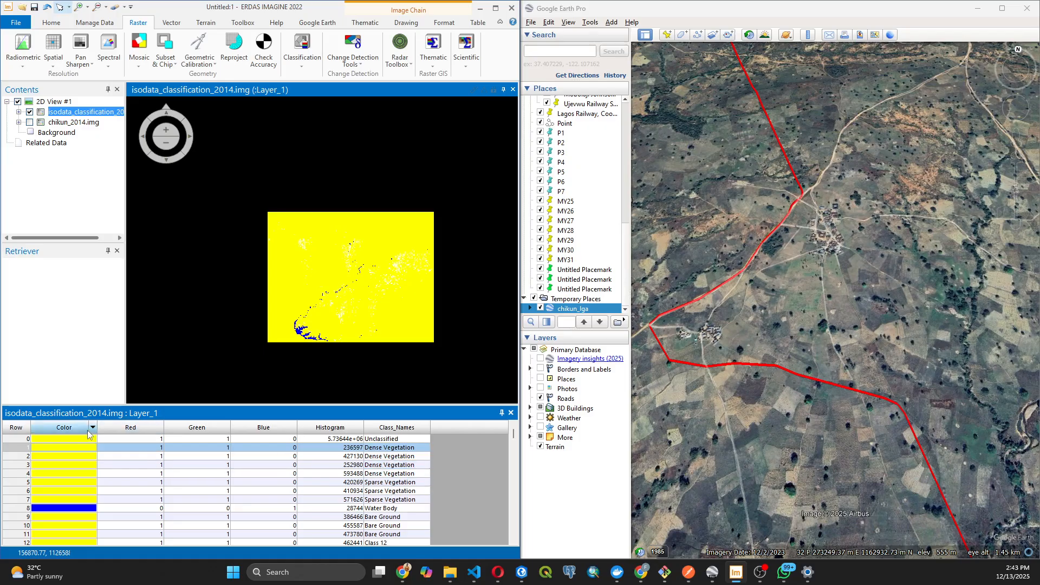
pyautogui.click(93, 448)
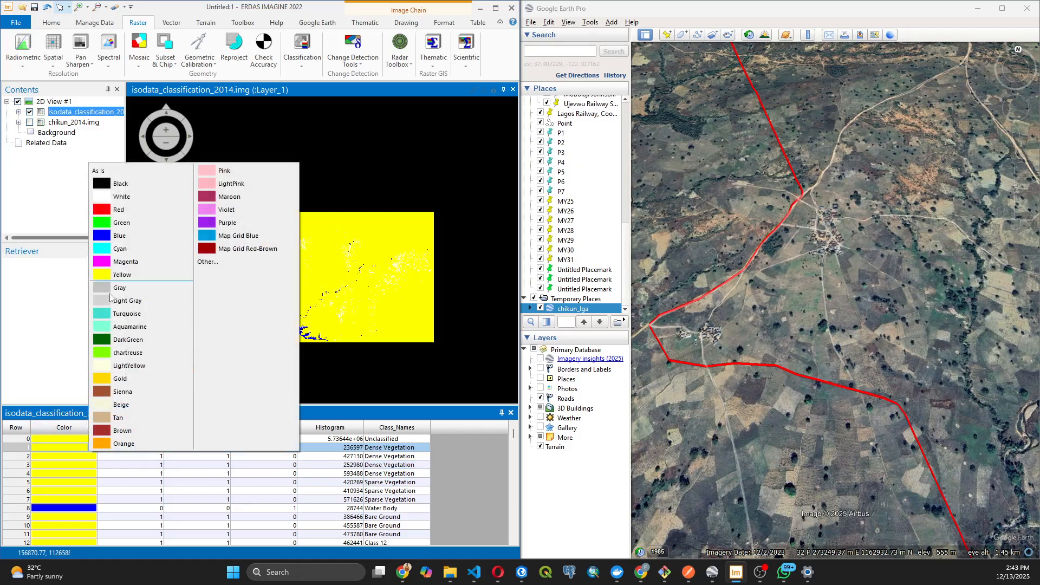
pyautogui.click(101, 339)
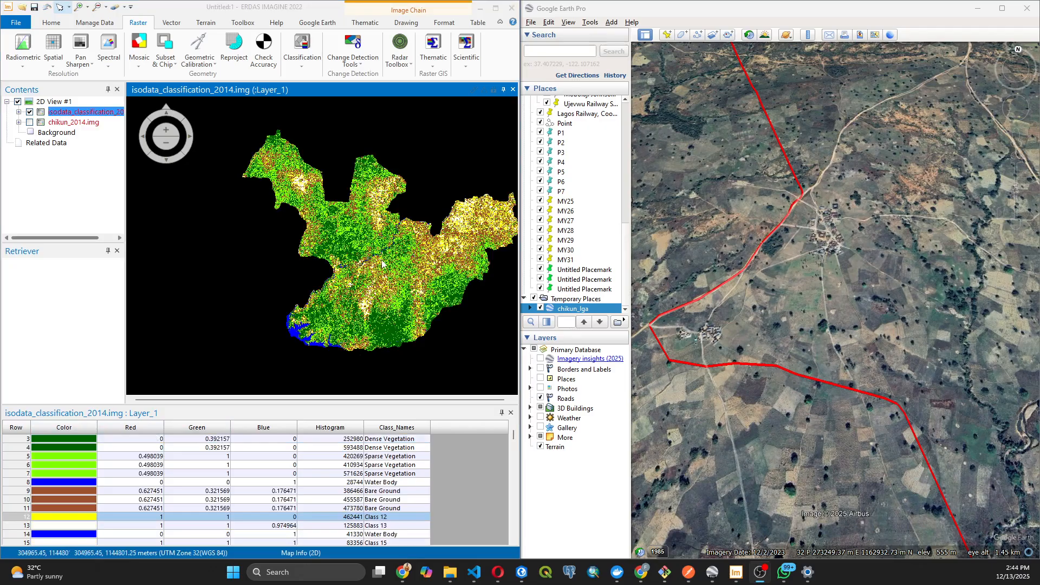
# Recolour the row 12 class to Sienna, matching the Bare Ground classes.
pyautogui.moveTo(372, 260)
pyautogui.mouseDown()
pyautogui.moveTo(314, 245)
pyautogui.moveTo(324, 274)
pyautogui.moveTo(355, 260)
pyautogui.mouseUp()
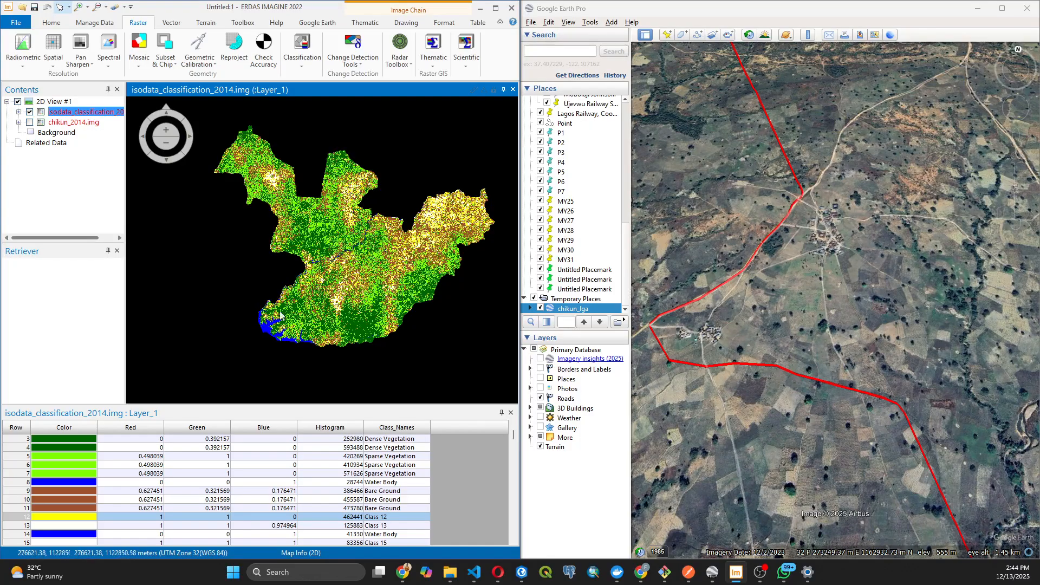
pyautogui.scroll(2, 400, 256)
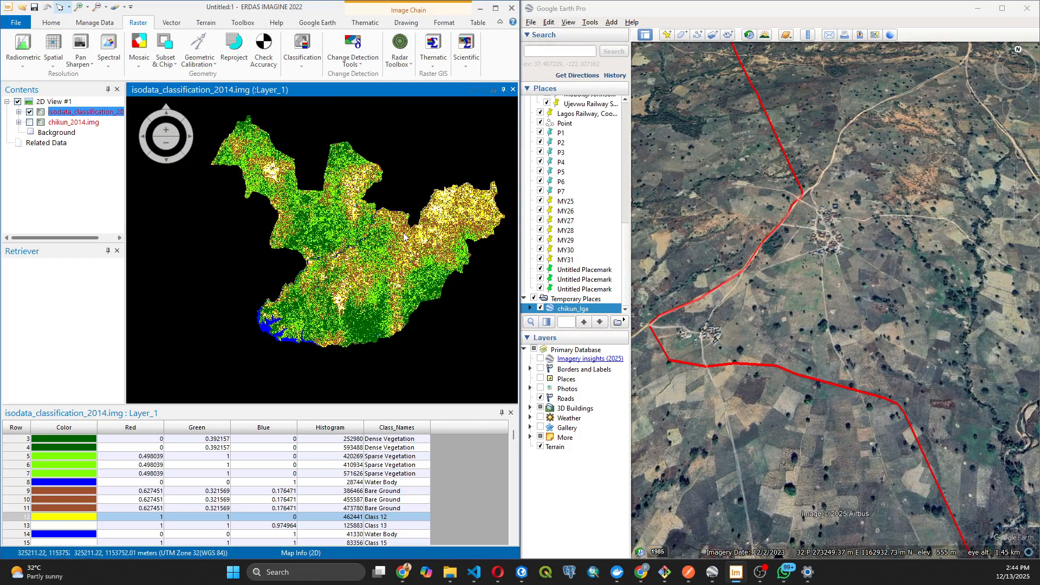
pyautogui.scroll(5, 400, 254)
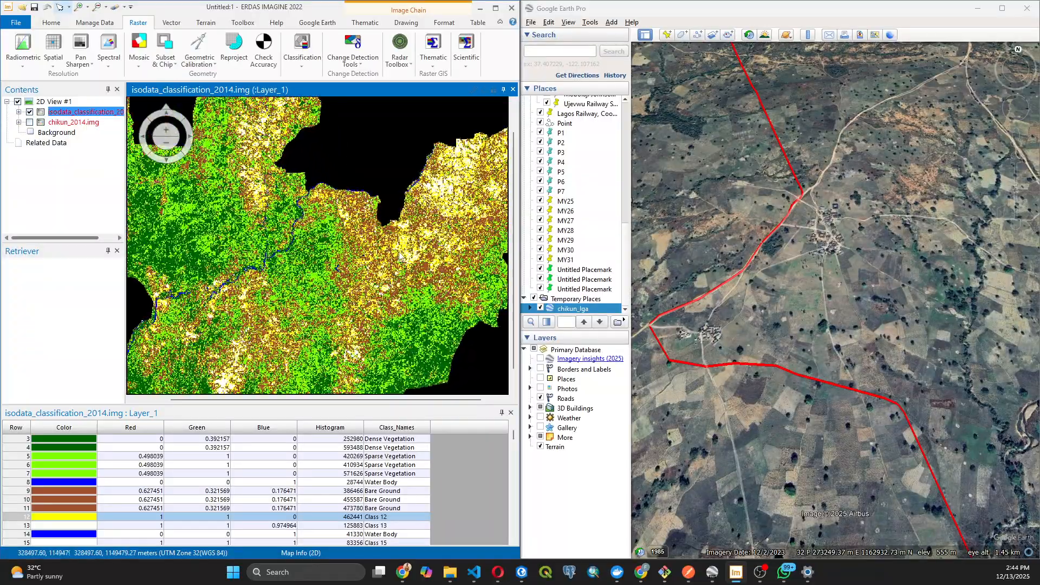
pyautogui.scroll(-5, 400, 255)
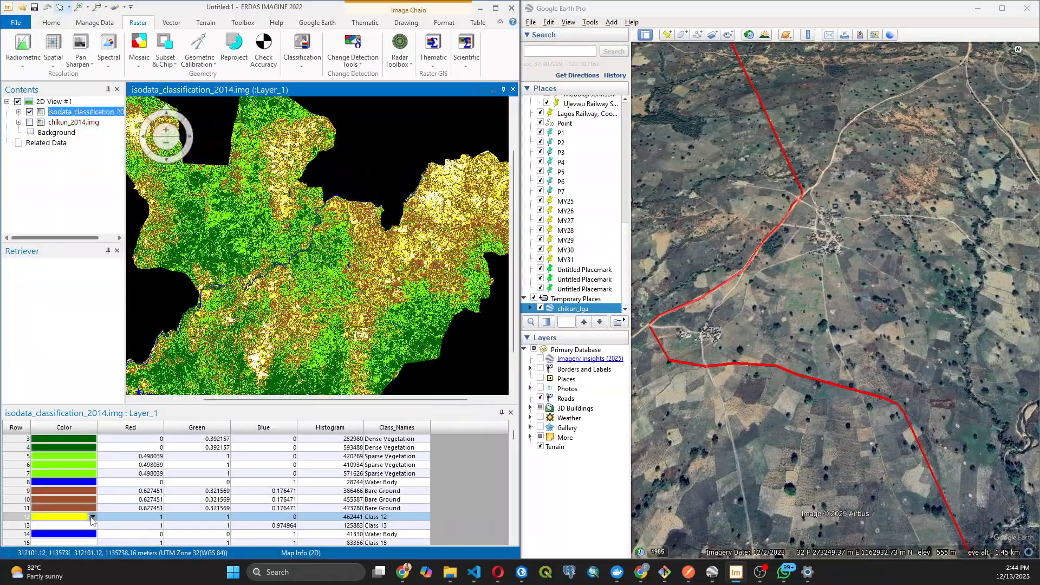
pyautogui.click(94, 517)
pyautogui.click(114, 461)
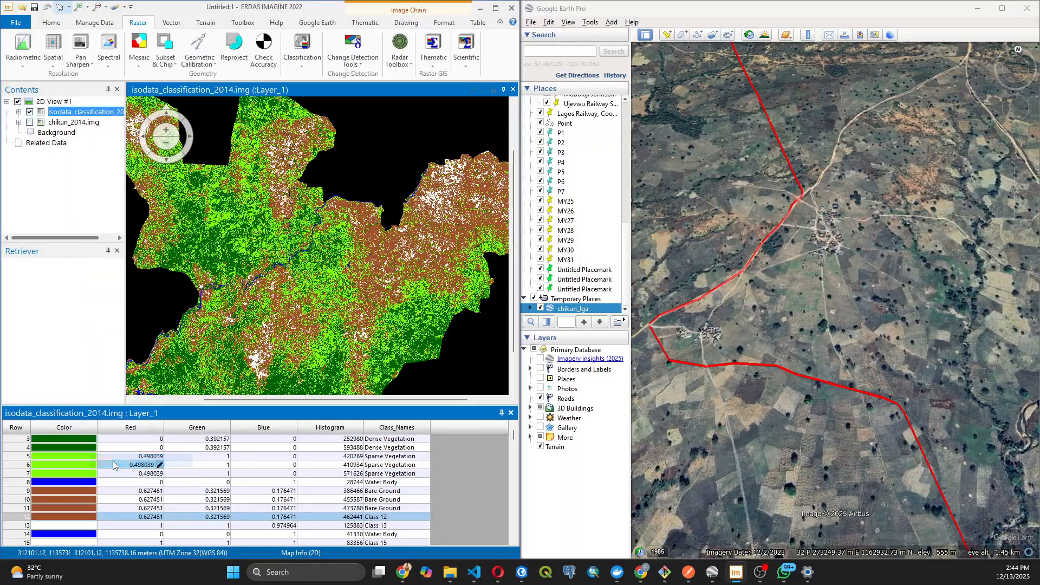
# Rename the row 12 class as Bare Ground.
pyautogui.click(371, 516)
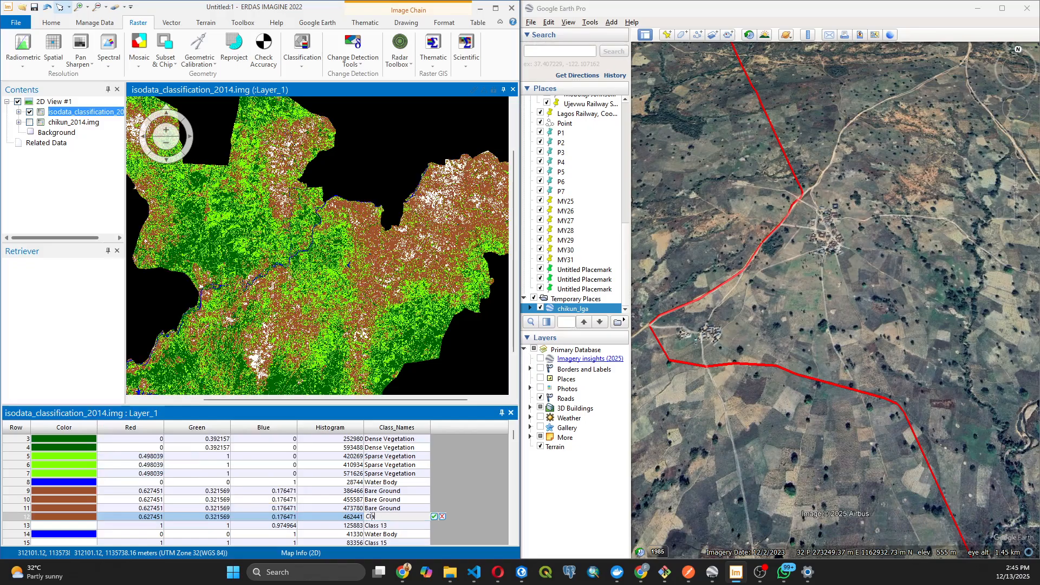
pyautogui.press('BackSpace')
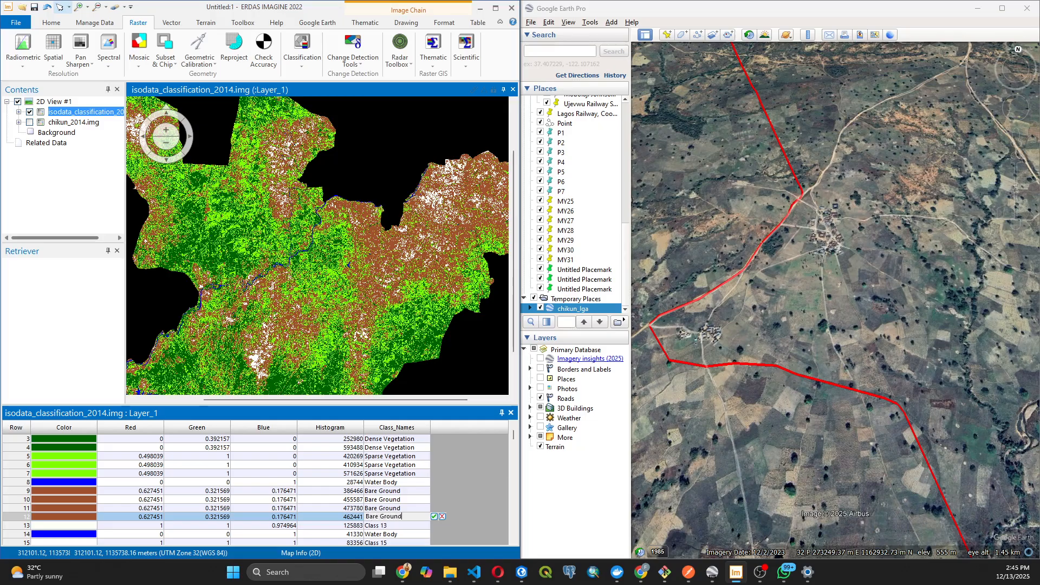
pyautogui.click(434, 516)
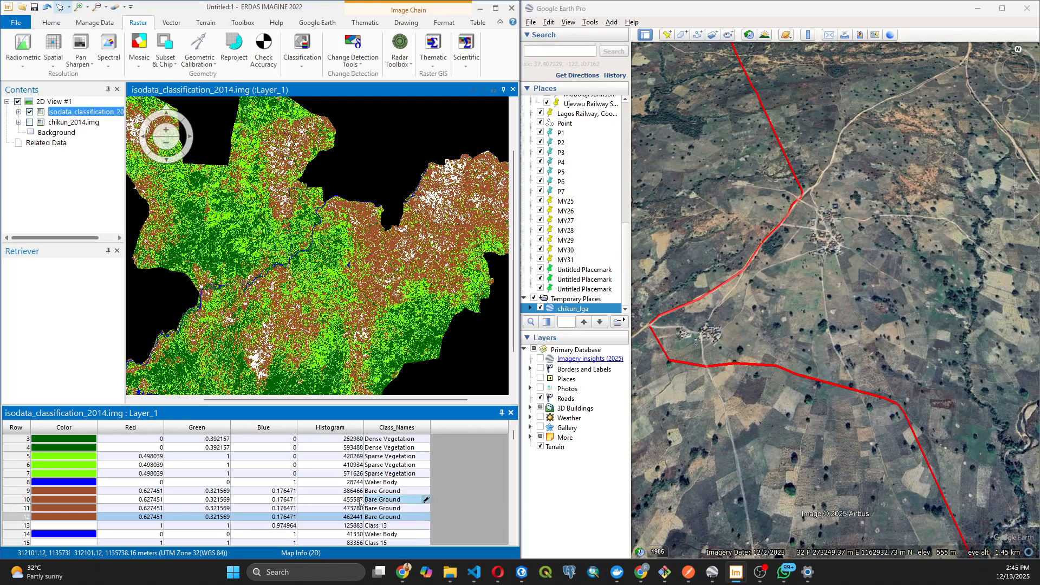
# Select only the row 13 class and recolour it to Red.
pyautogui.click(106, 526)
pyautogui.scroll(-1, 103, 520)
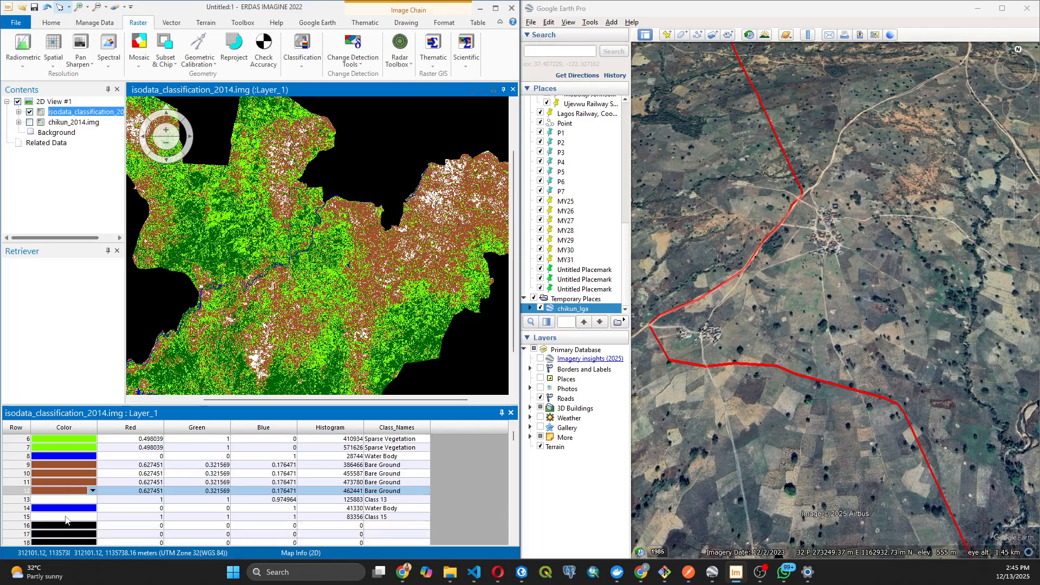
pyautogui.click(68, 510)
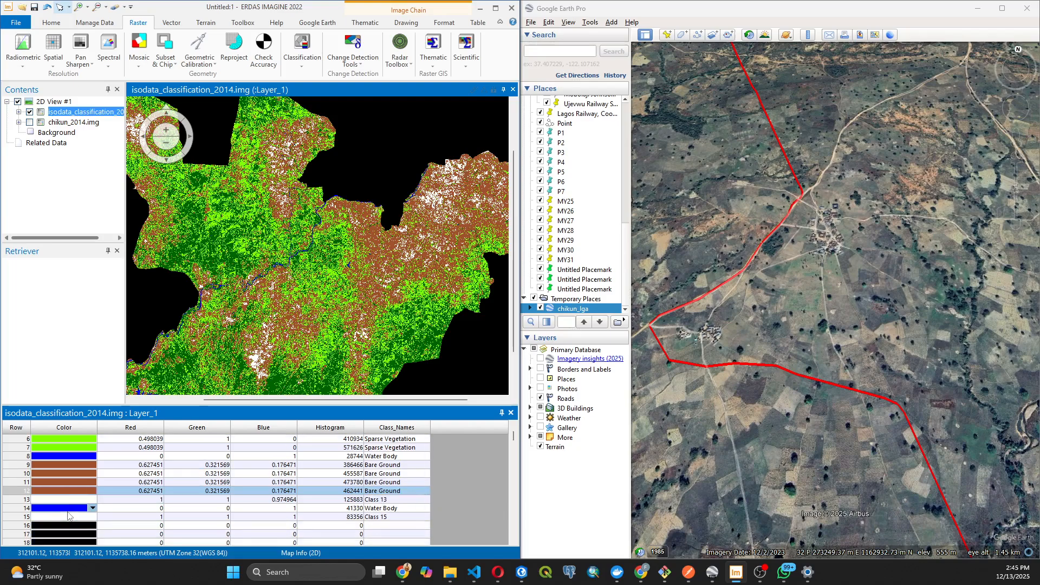
pyautogui.click(25, 500)
pyautogui.click(78, 501)
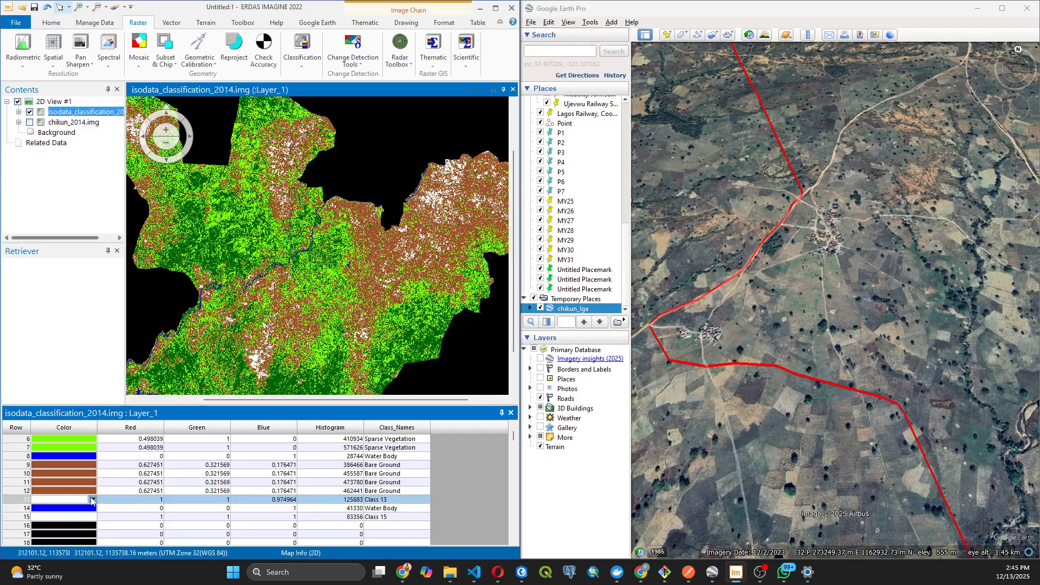
pyautogui.click(92, 499)
pyautogui.click(124, 260)
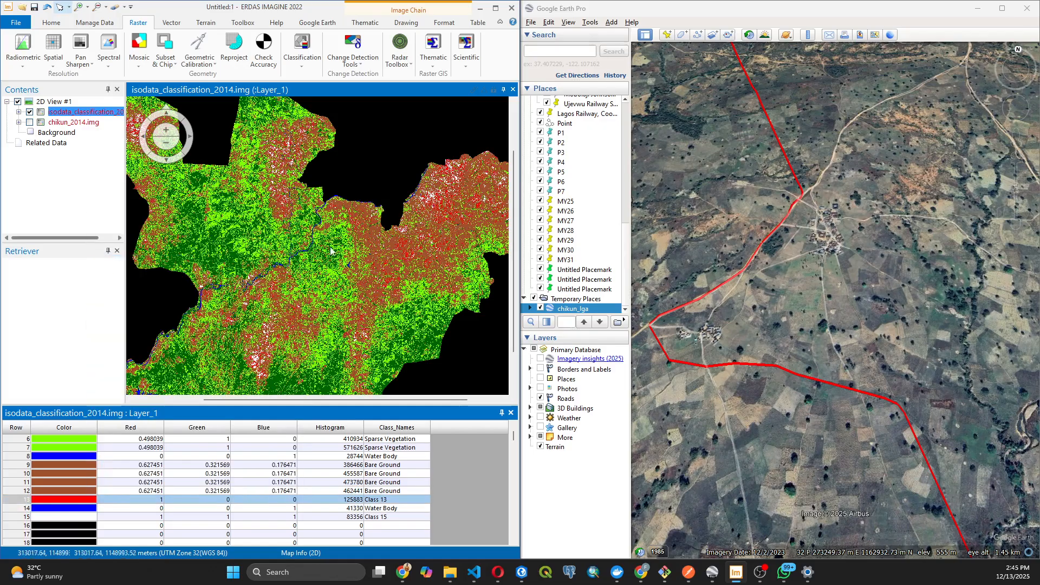
# Examine where the red row 13 pixels fall in the classified image, especially in its northeastern part.
pyautogui.scroll(-3, 333, 254)
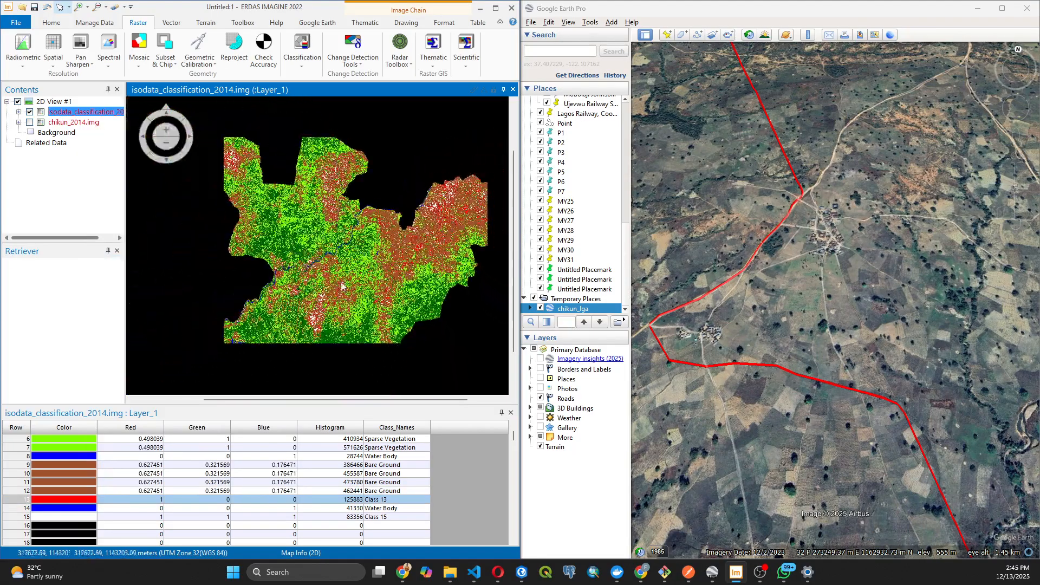
pyautogui.scroll(4, 341, 285)
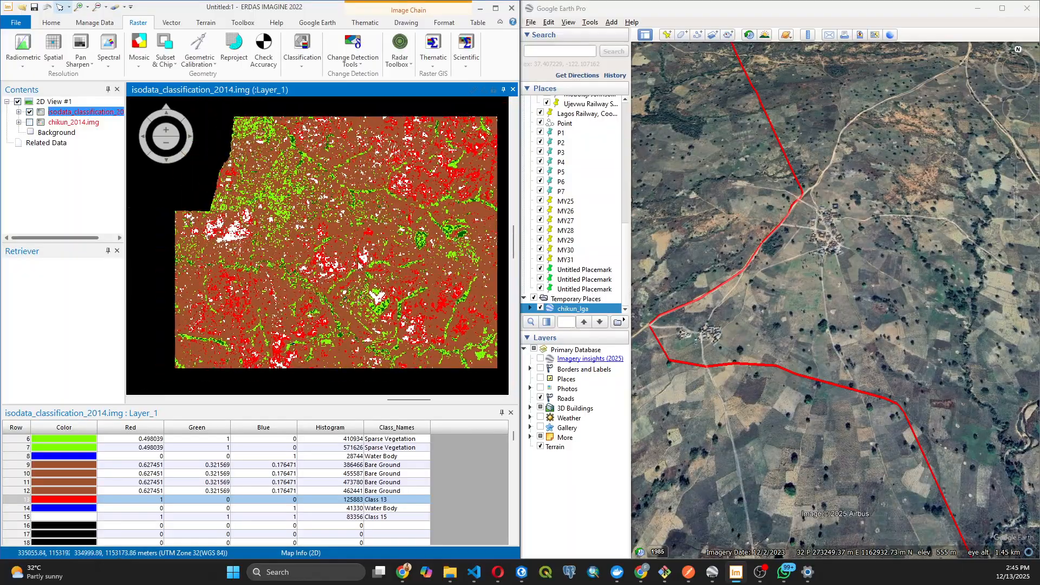
pyautogui.scroll(-4, 357, 264)
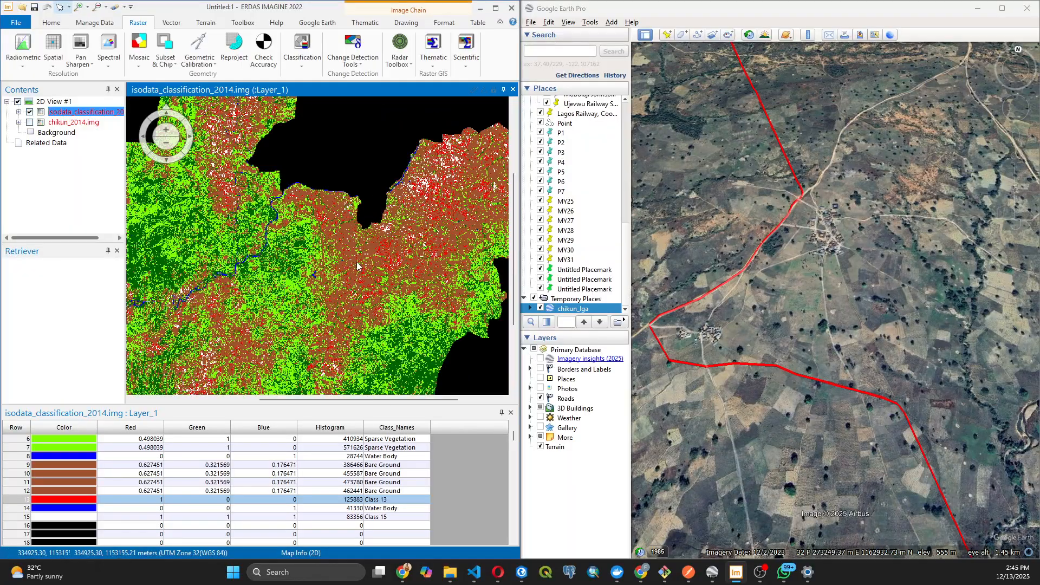
pyautogui.scroll(-3, 356, 264)
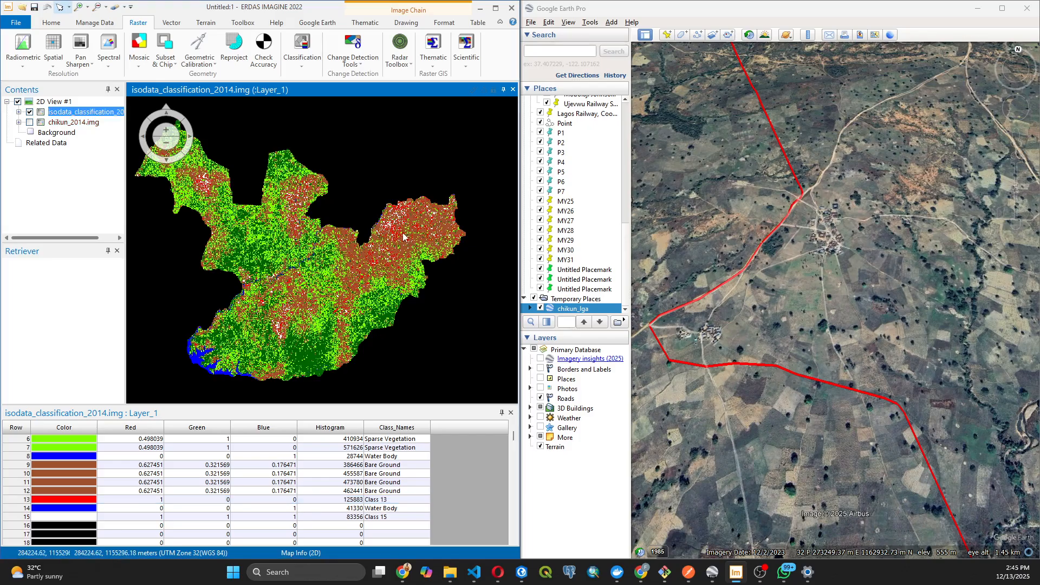
pyautogui.scroll(-3, 395, 230)
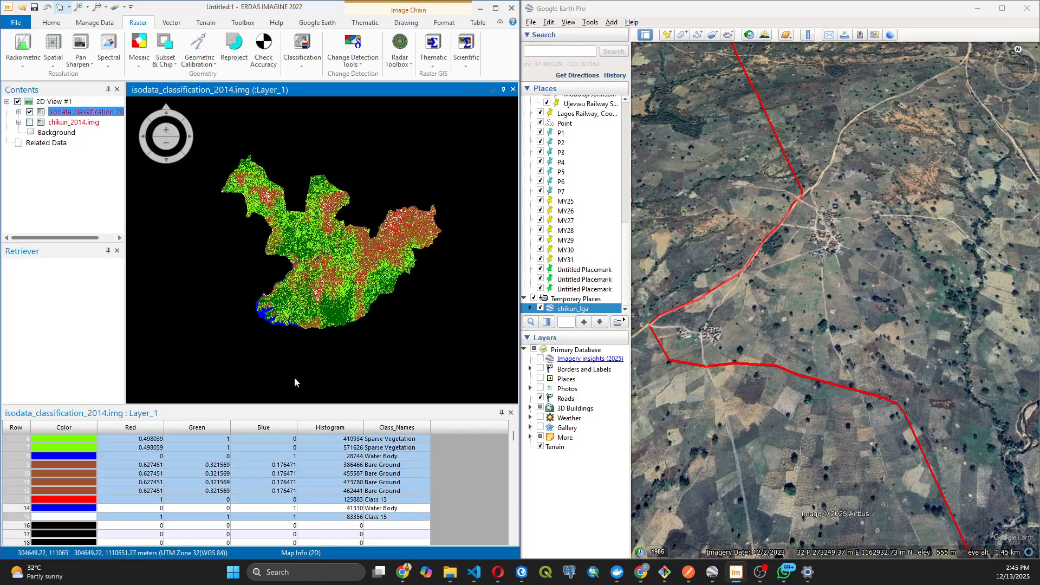
# Try to recolour the row 15 class to Red while row 13 is the selected class.
pyautogui.click(49, 517)
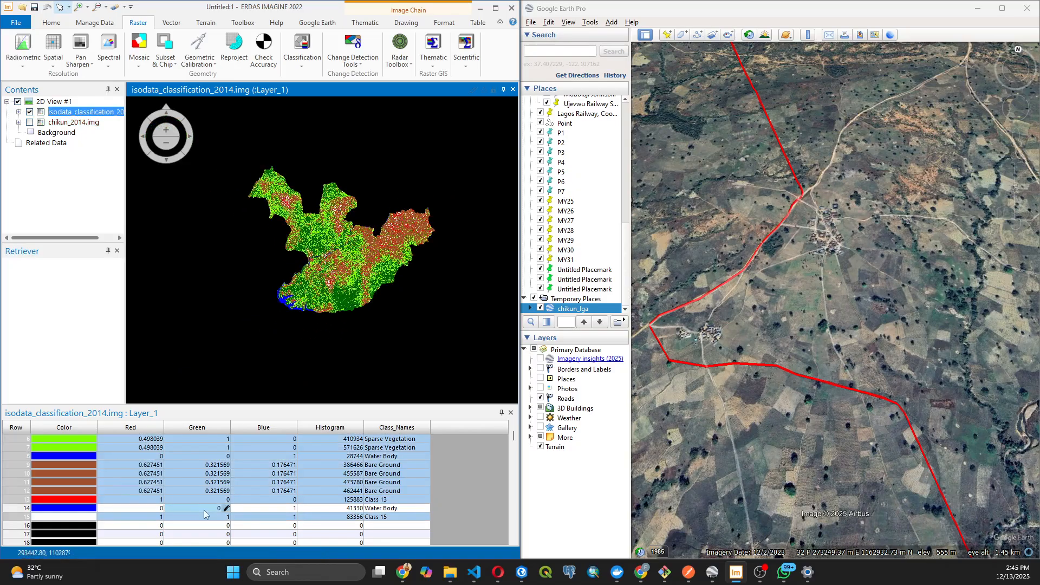
pyautogui.click(23, 518)
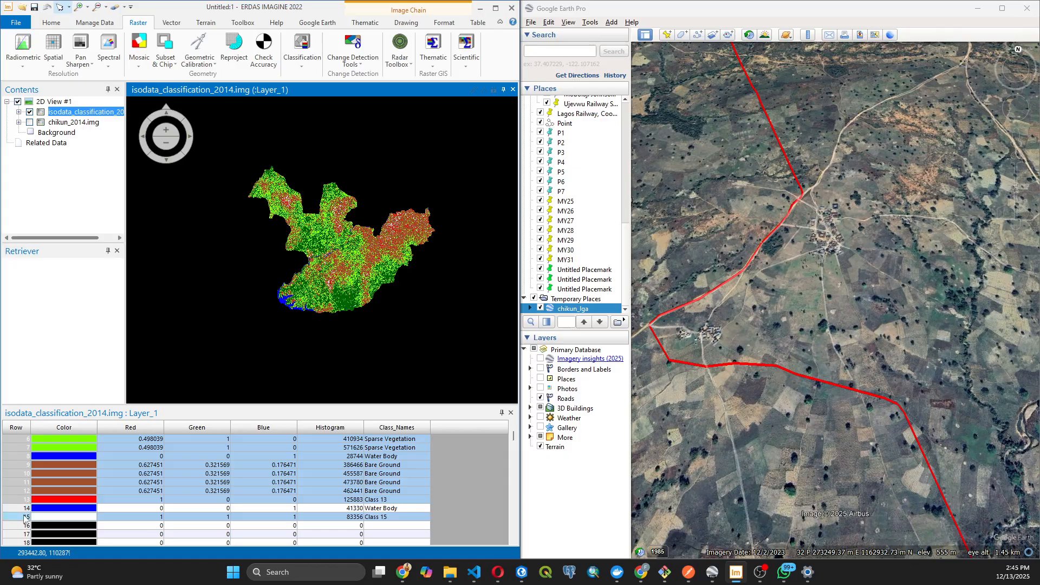
pyautogui.click(24, 517)
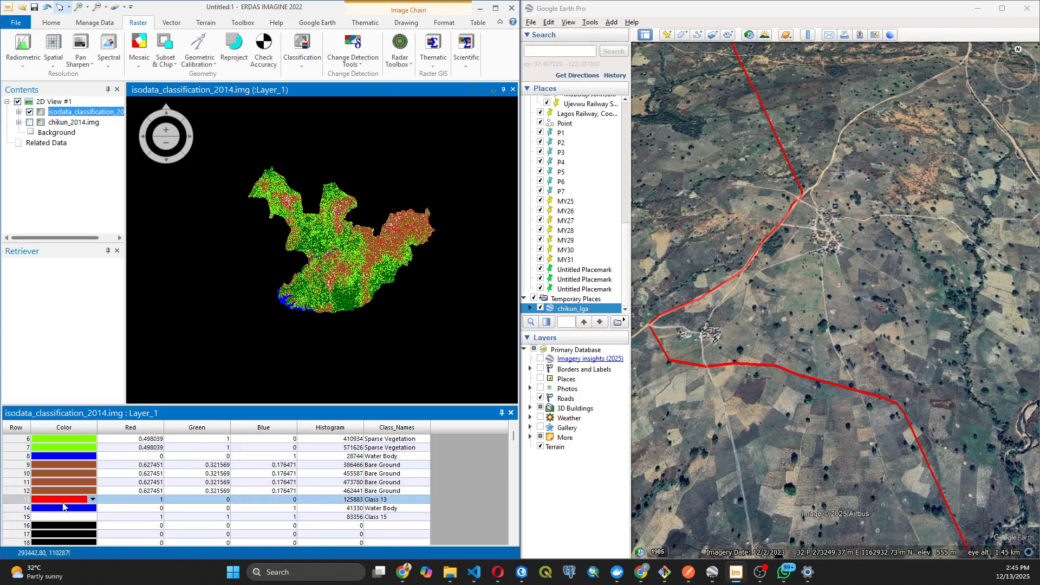
pyautogui.click(93, 498)
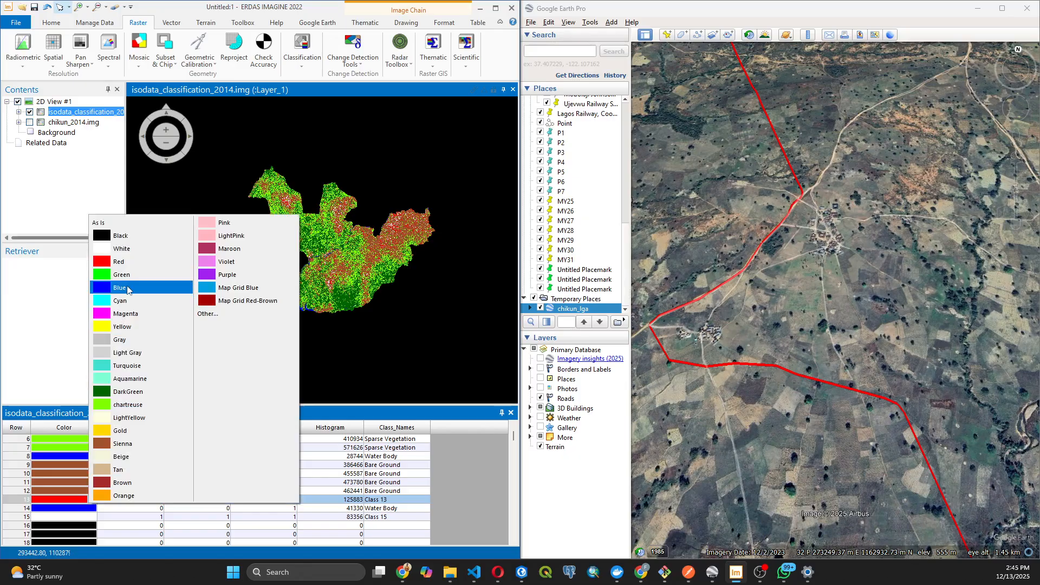
pyautogui.click(25, 500)
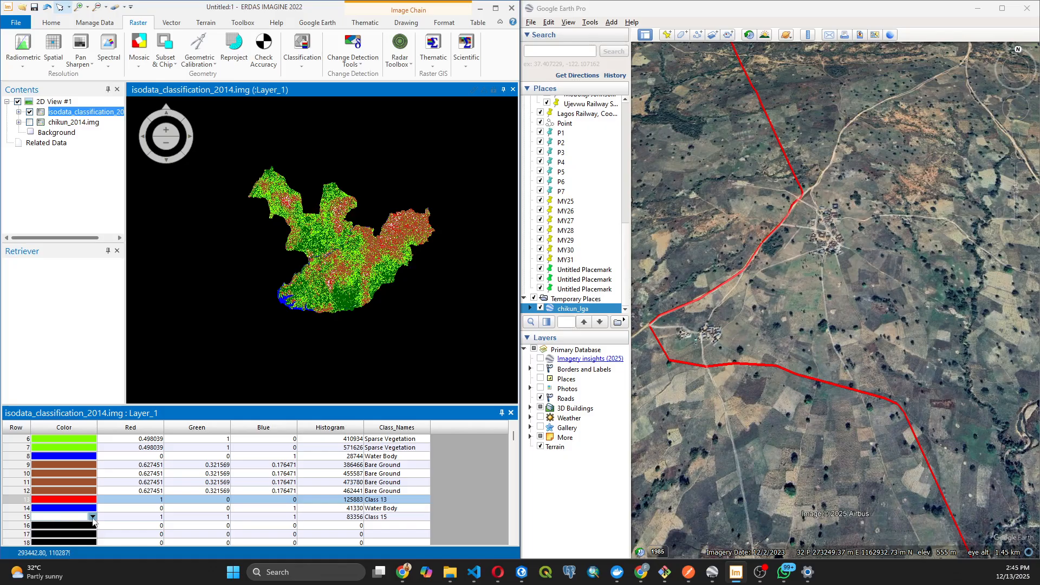
pyautogui.click(93, 517)
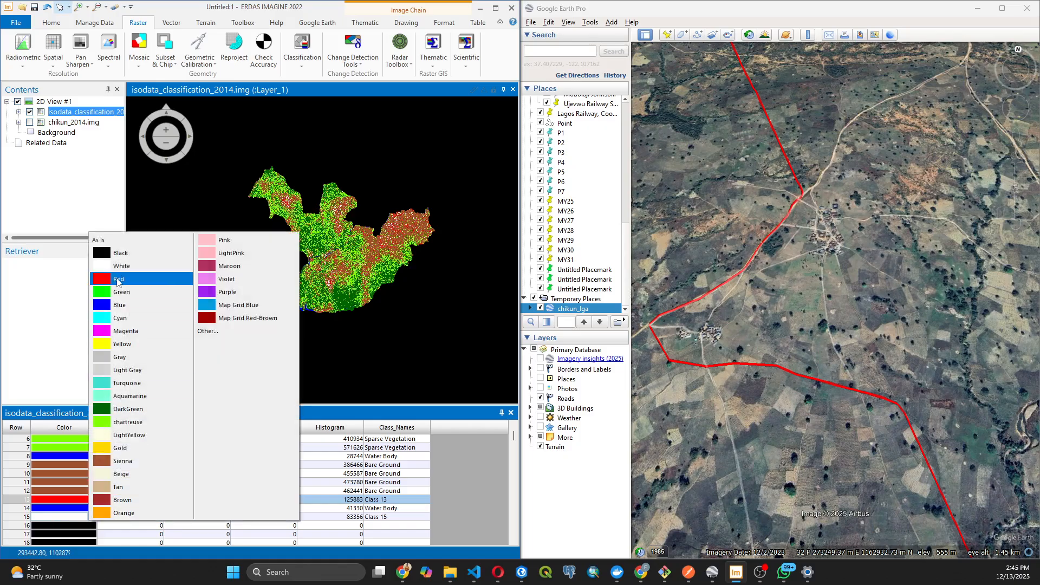
pyautogui.click(118, 279)
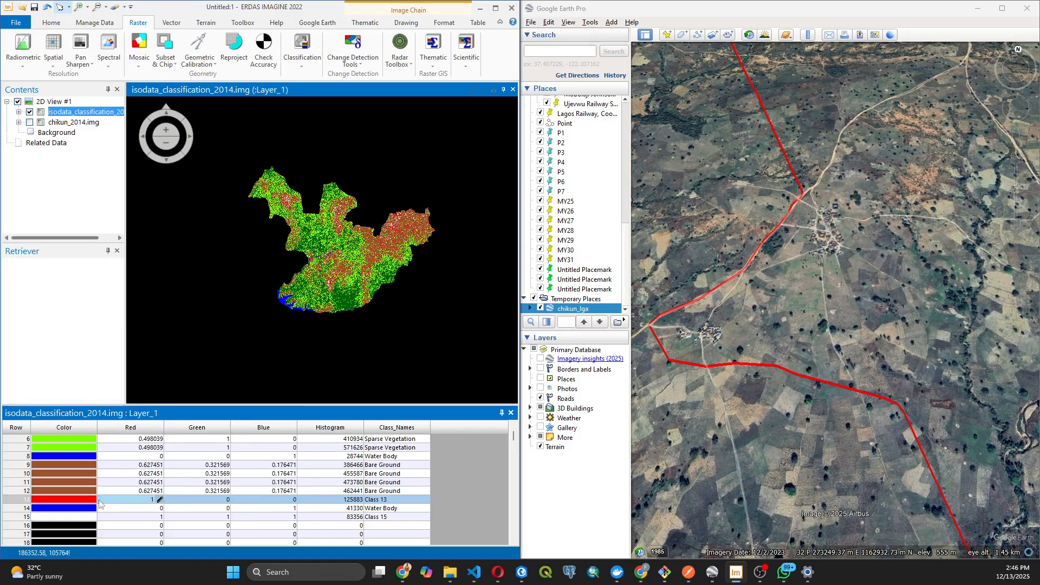
# Select only the row 15 class and recolour it to Red.
pyautogui.click(76, 518)
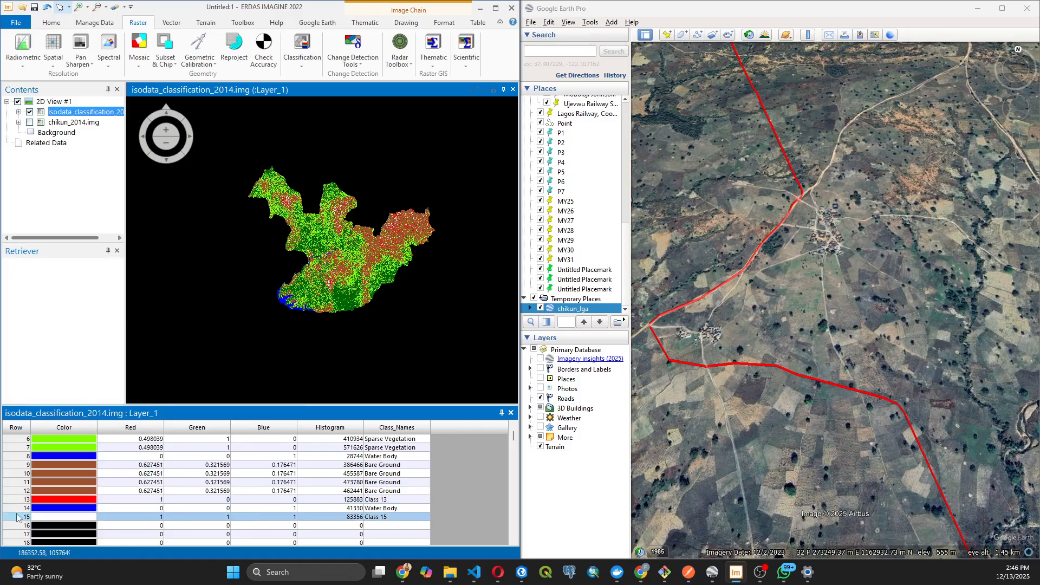
pyautogui.click(92, 519)
pyautogui.click(119, 286)
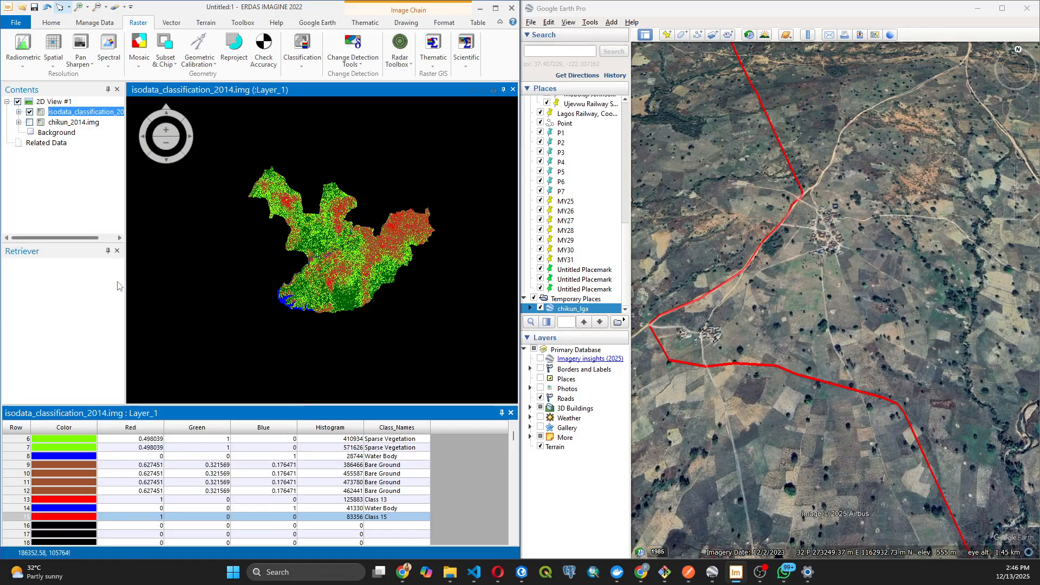
# Compare the red areas of the classified image with the satellite imagery across the whole chikun_lga boundary.
pyautogui.scroll(3, 385, 246)
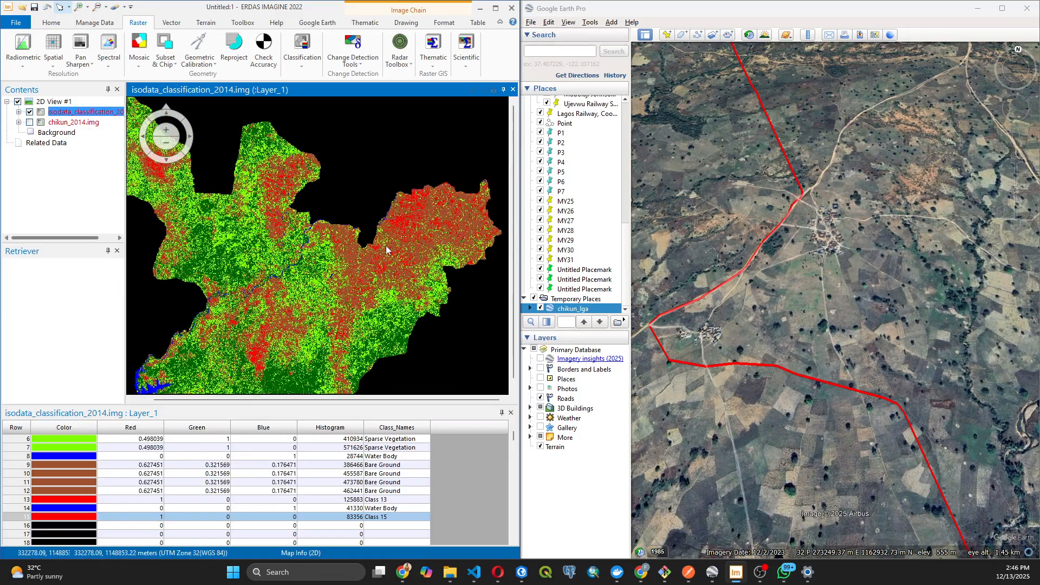
pyautogui.scroll(1, 386, 245)
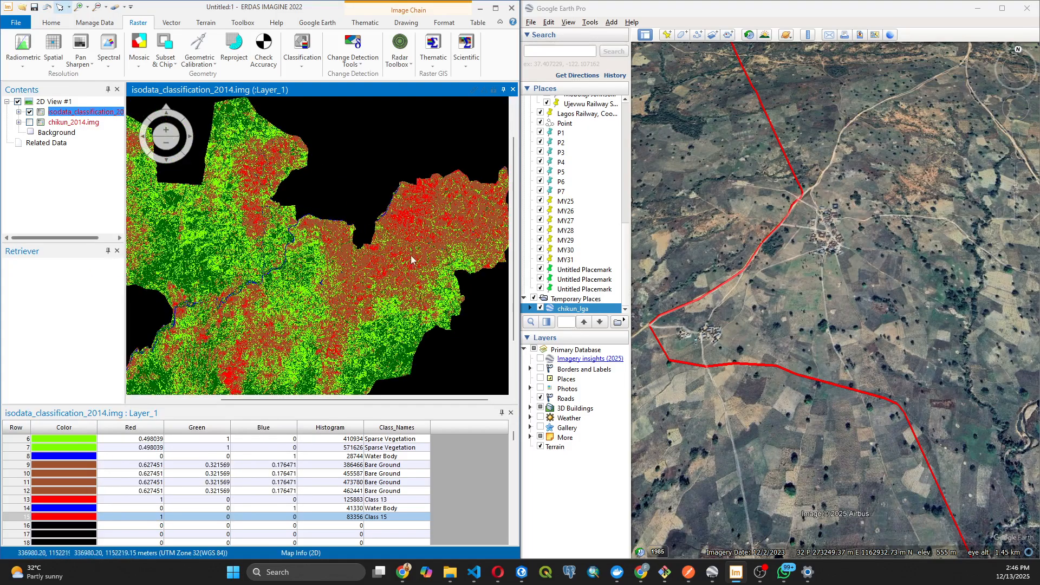
pyautogui.scroll(-4, 411, 255)
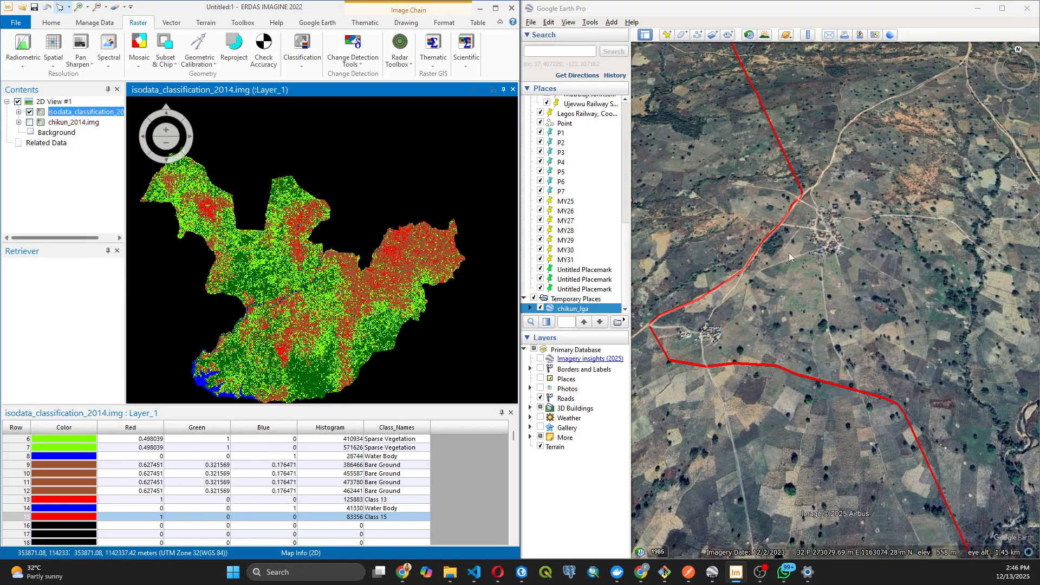
pyautogui.scroll(-3, 788, 252)
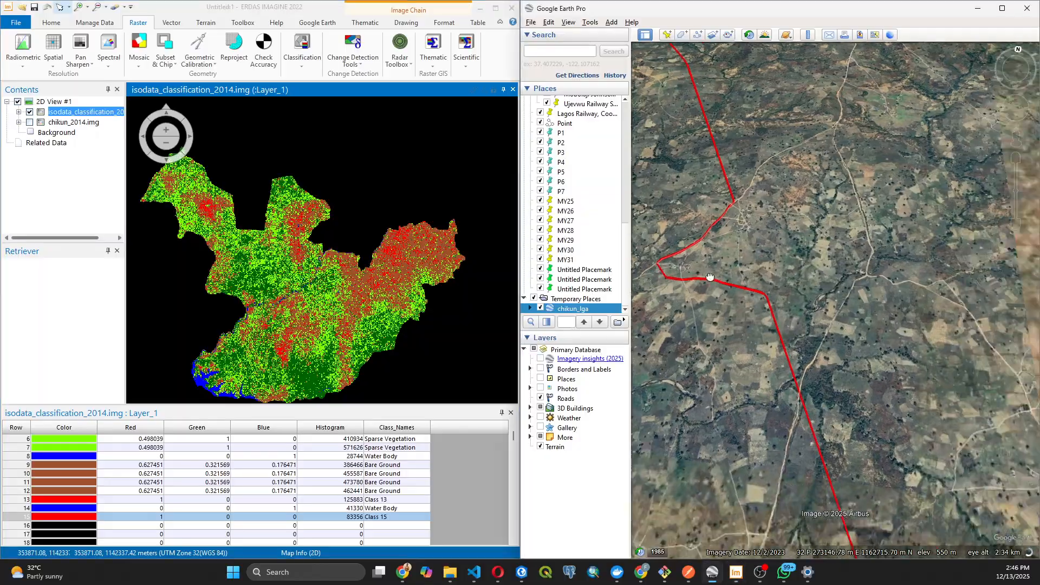
pyautogui.scroll(-3, 709, 277)
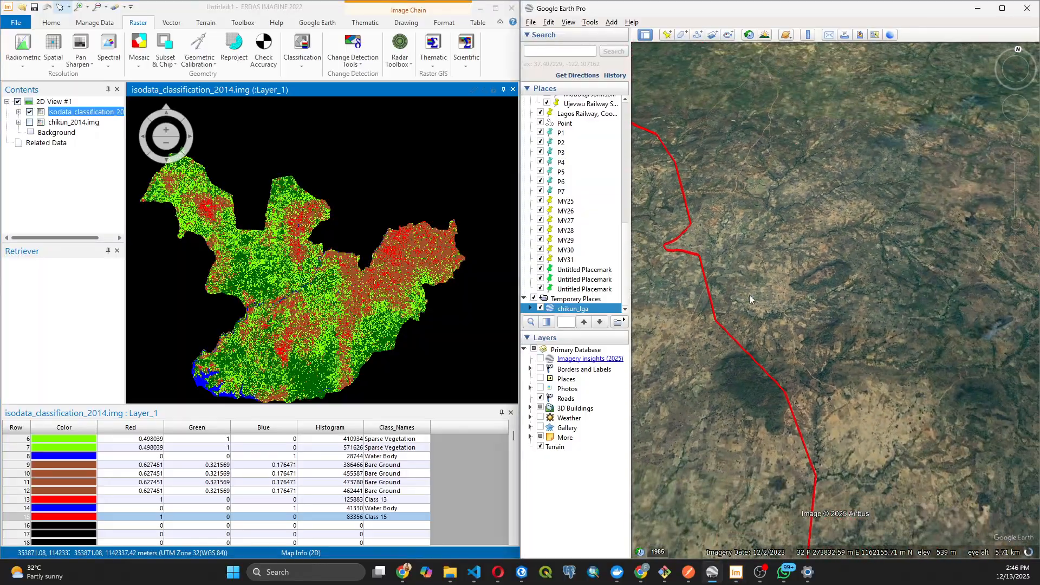
pyautogui.scroll(-3, 749, 295)
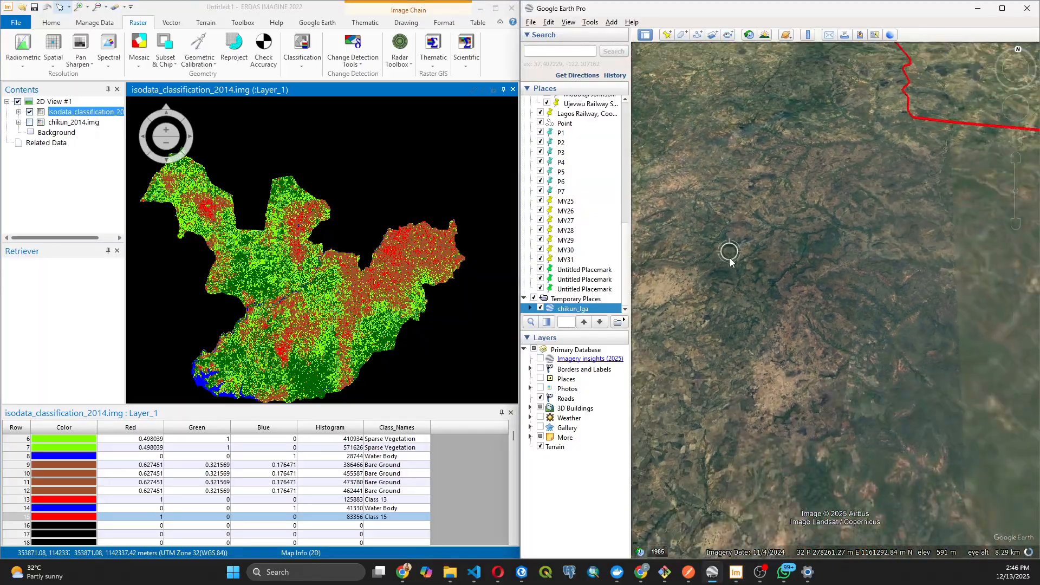
pyautogui.scroll(-5, 730, 258)
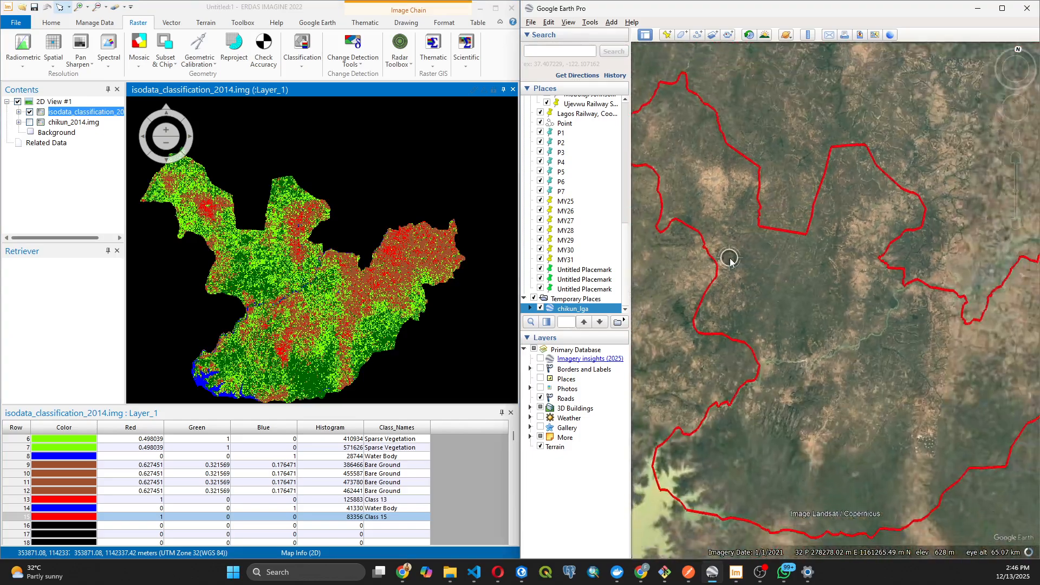
pyautogui.scroll(-2, 729, 259)
pyautogui.moveTo(731, 293); pyautogui.dragTo(720, 276)
pyautogui.click(262, 243)
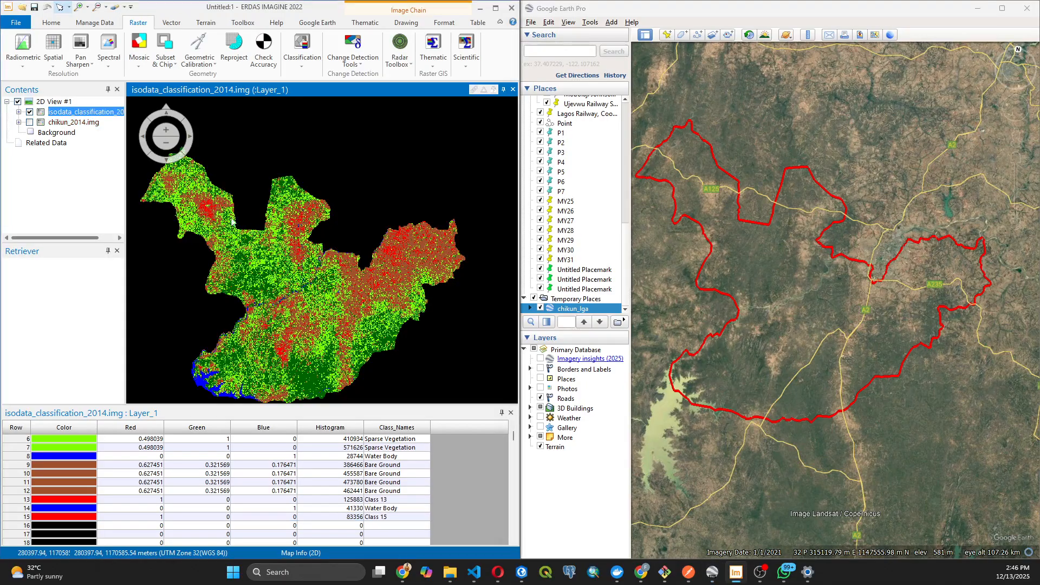
pyautogui.click(158, 219)
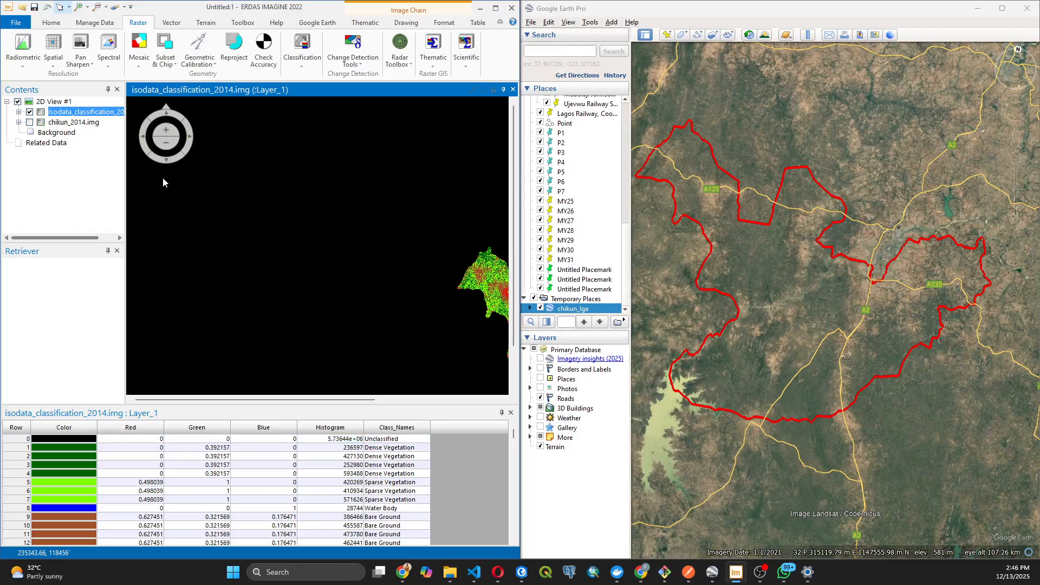
# Fit the isodata_classification_2014.img layer to its view and inspect the red pixels in its northeastern part.
pyautogui.rightClick(87, 115)
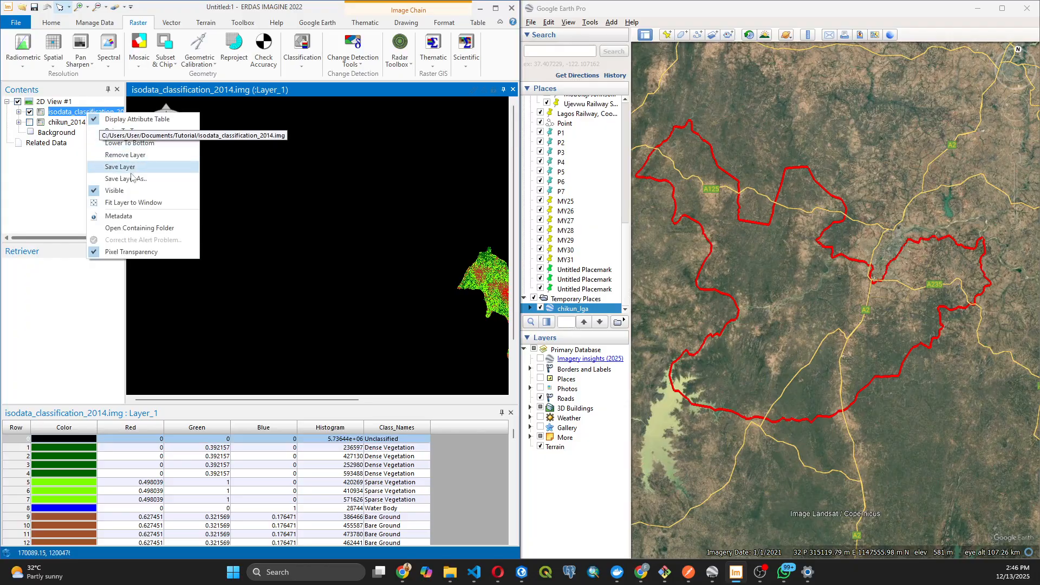
pyautogui.click(123, 203)
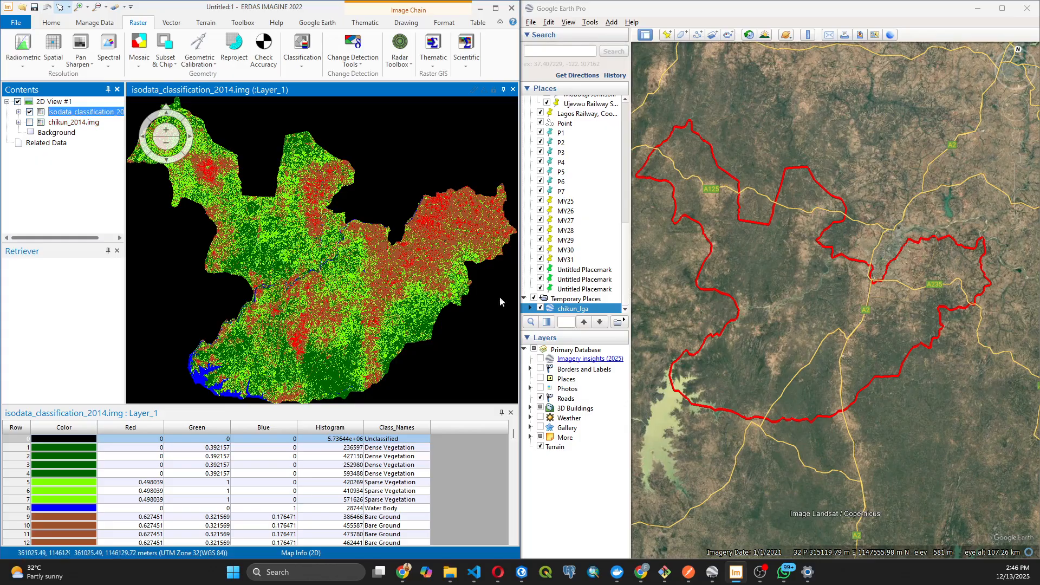
pyautogui.scroll(2, 438, 224)
pyautogui.scroll(1, 439, 224)
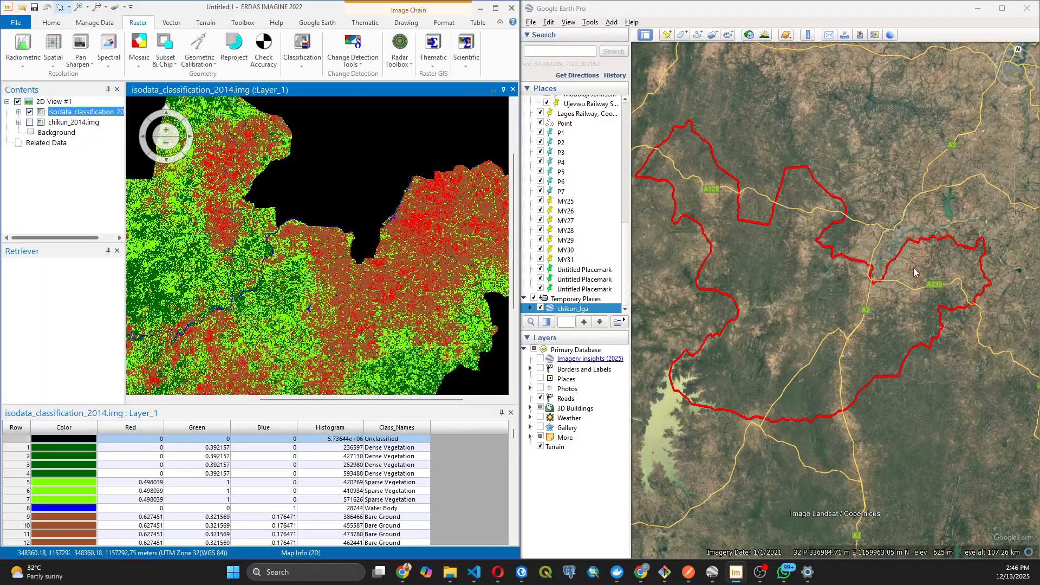
# Compare the built-up areas along the northeastern chikun_lga boundary in Google Earth with the red pixels of the classified image.
pyautogui.scroll(2, 910, 262)
pyautogui.scroll(4, 910, 262)
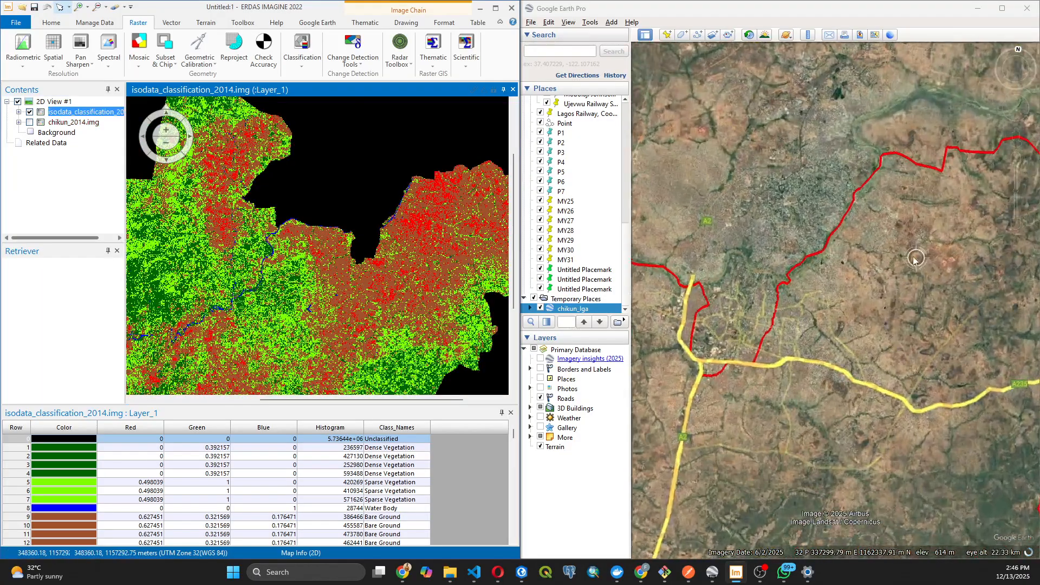
pyautogui.scroll(3, 865, 230)
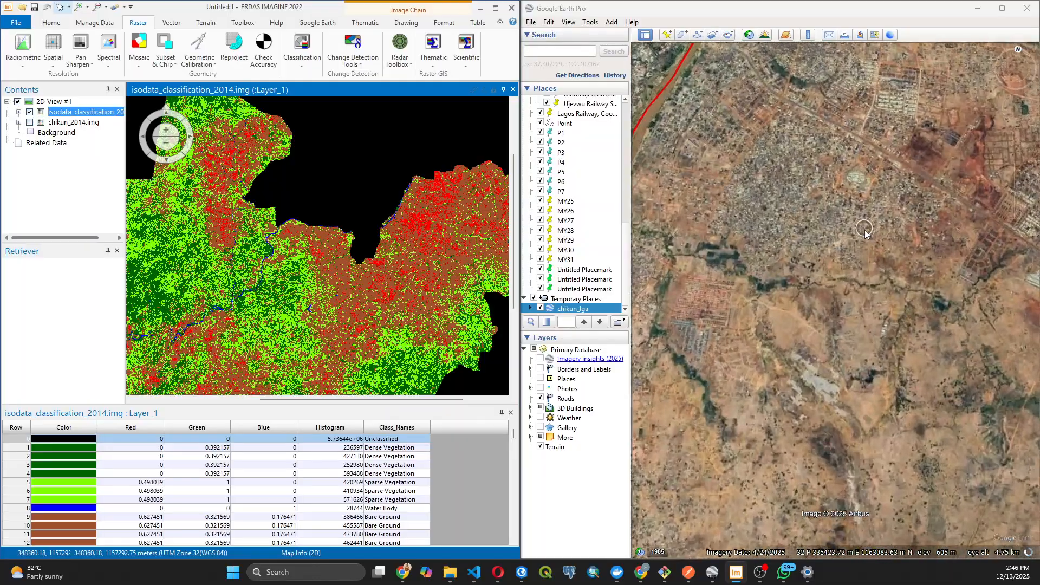
pyautogui.scroll(1, 842, 223)
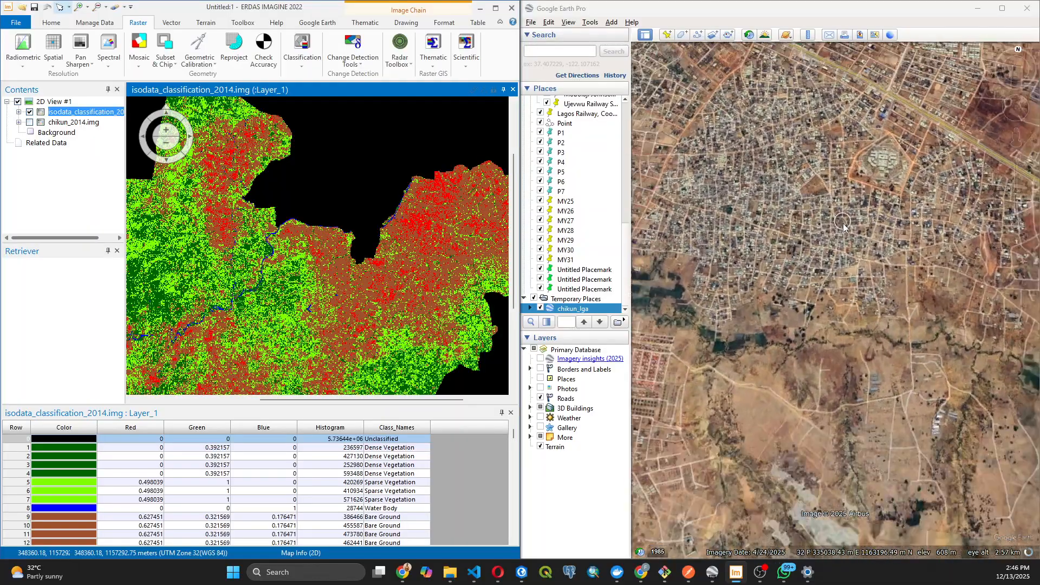
pyautogui.scroll(-1, 833, 229)
pyautogui.scroll(-3, 349, 287)
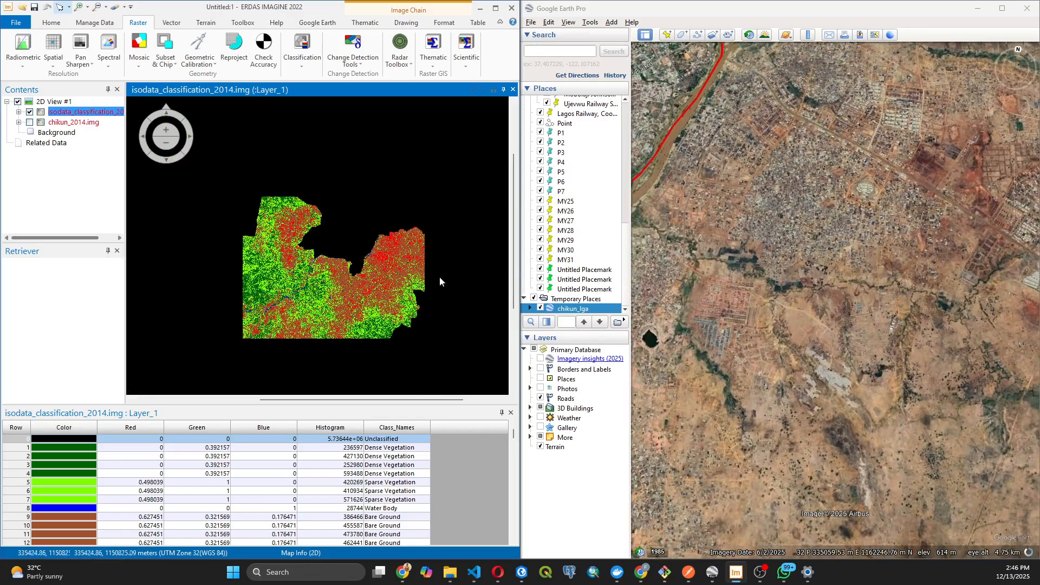
pyautogui.scroll(-2, 802, 212)
pyautogui.scroll(-1, 716, 209)
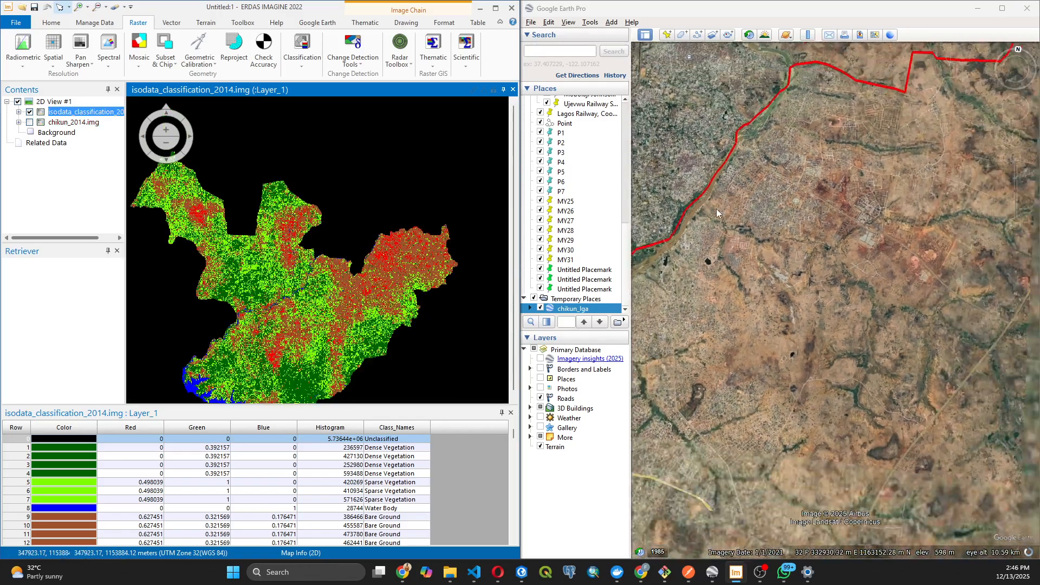
pyautogui.scroll(-3, 716, 209)
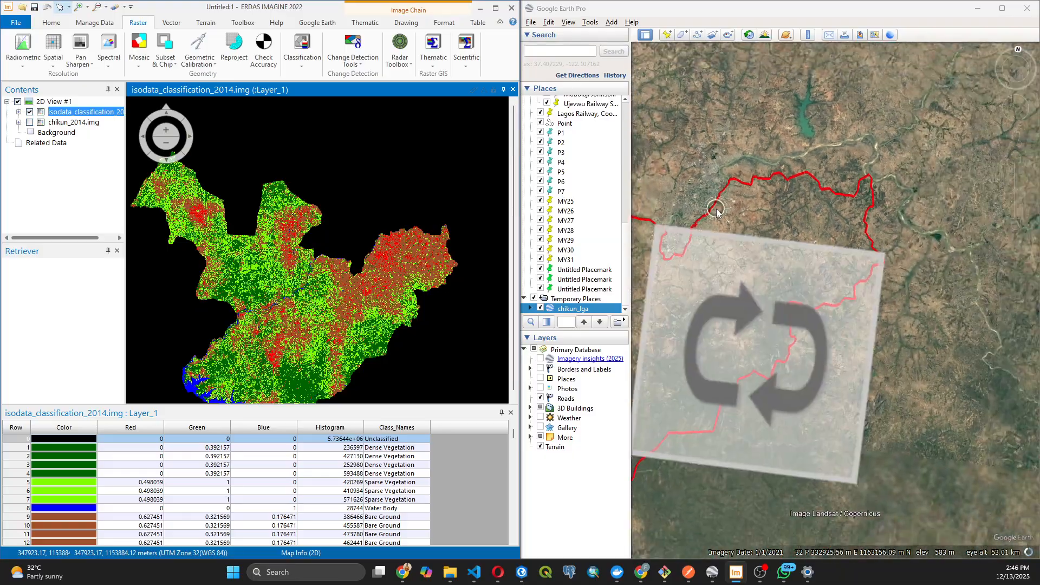
# Examine the satellite imagery of the farmland inside the northern lobe of the chikun_lga boundary, where the classification also has red pixels.
pyautogui.moveTo(703, 221); pyautogui.dragTo(831, 258)
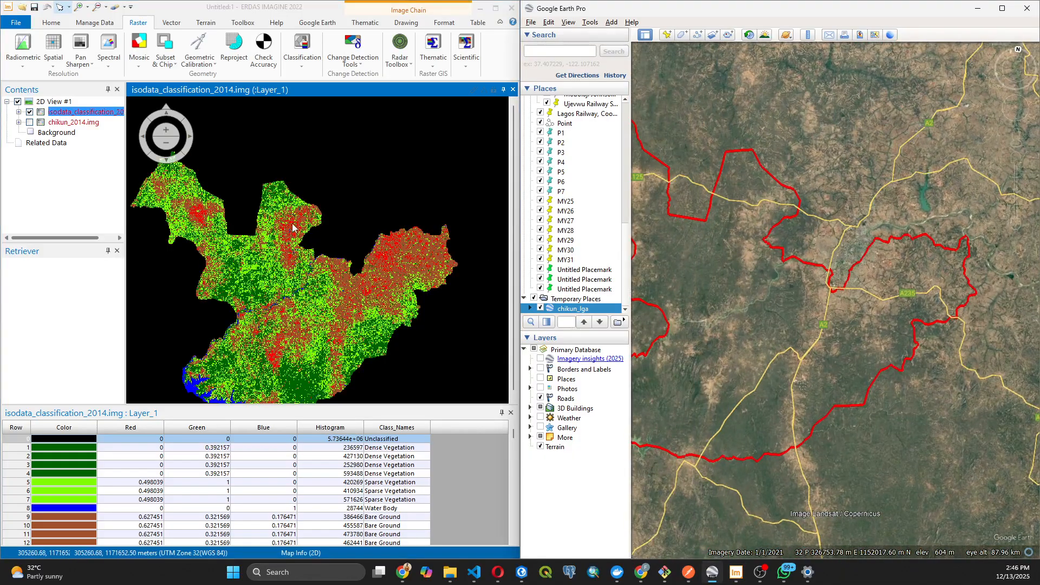
pyautogui.scroll(5, 760, 216)
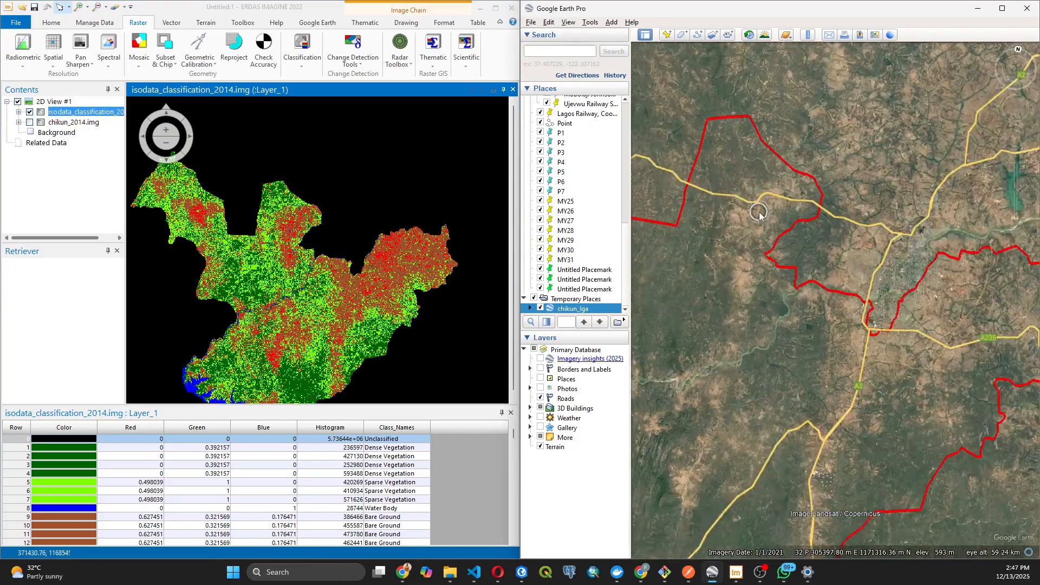
pyautogui.scroll(5, 775, 237)
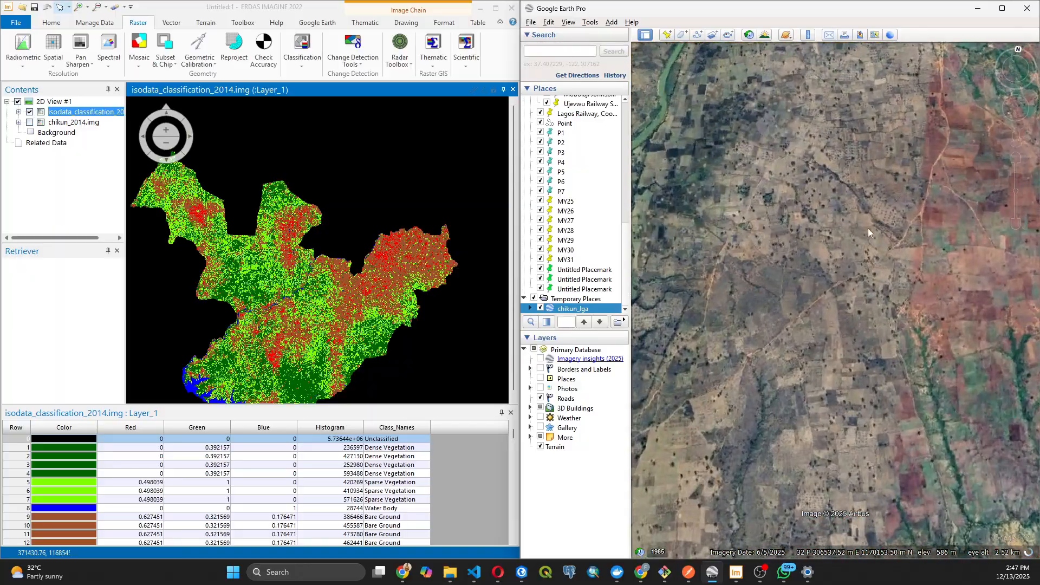
pyautogui.scroll(3, 886, 205)
pyautogui.scroll(2, 893, 219)
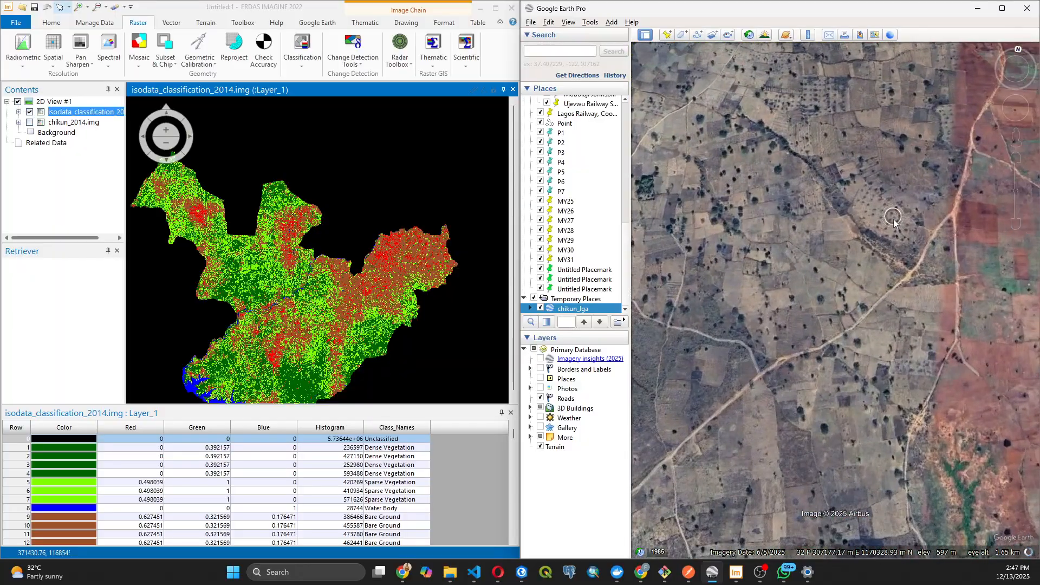
pyautogui.scroll(-3, 892, 220)
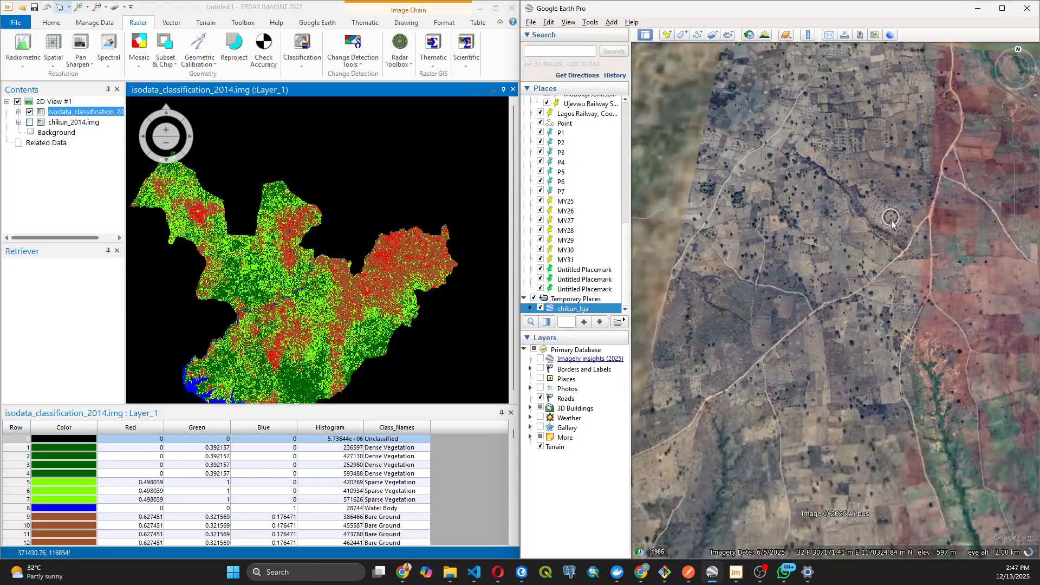
pyautogui.scroll(-3, 891, 219)
pyautogui.moveTo(822, 162); pyautogui.dragTo(753, 260)
pyautogui.moveTo(825, 203); pyautogui.dragTo(733, 243)
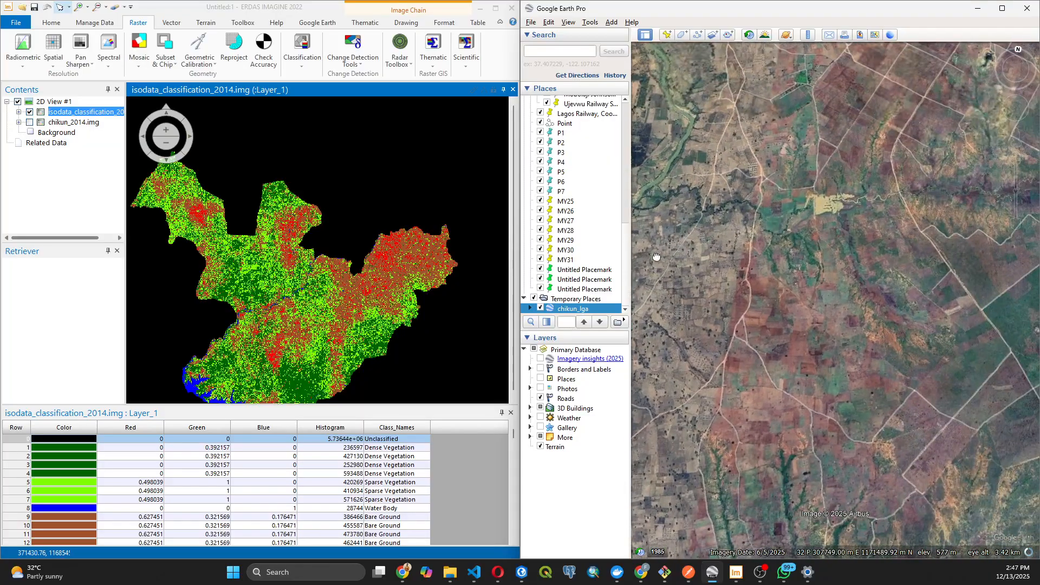
# Examine the town along the A125 road near the northern chikun_lga boundary as a check on the red class.
pyautogui.scroll(-6, 756, 269)
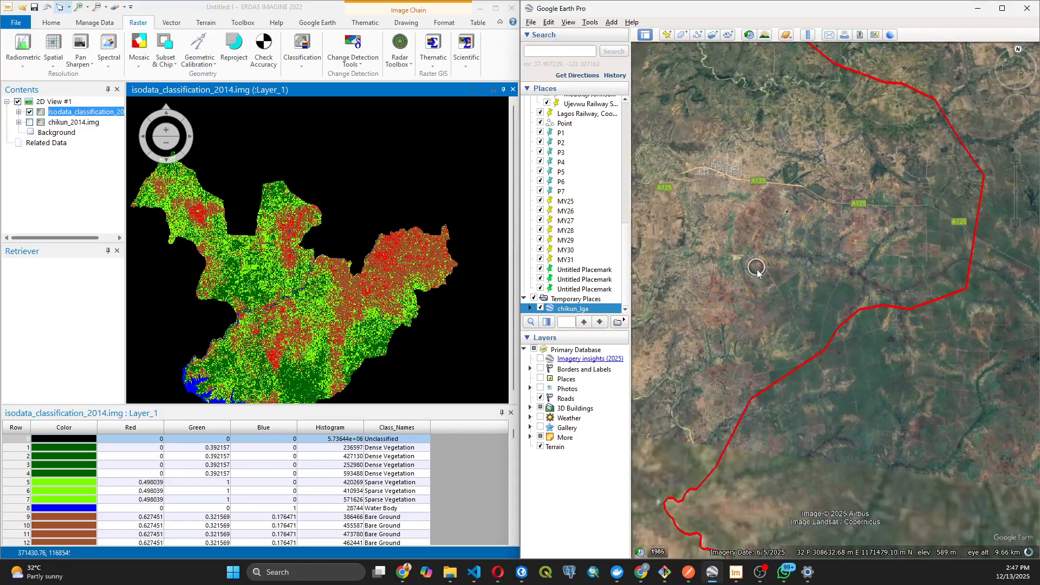
pyautogui.scroll(-3, 756, 268)
pyautogui.scroll(3, 802, 199)
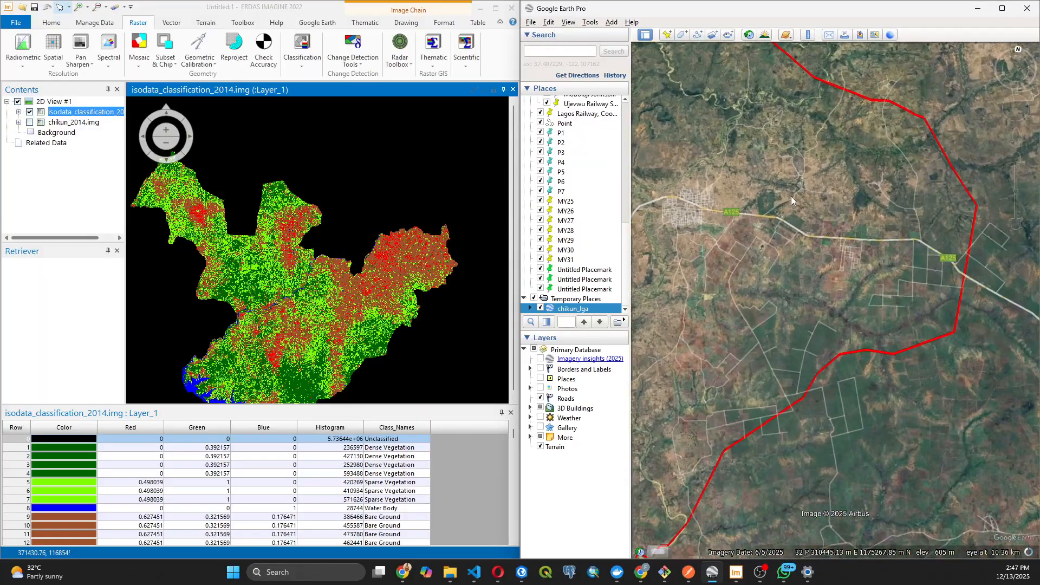
pyautogui.scroll(5, 693, 214)
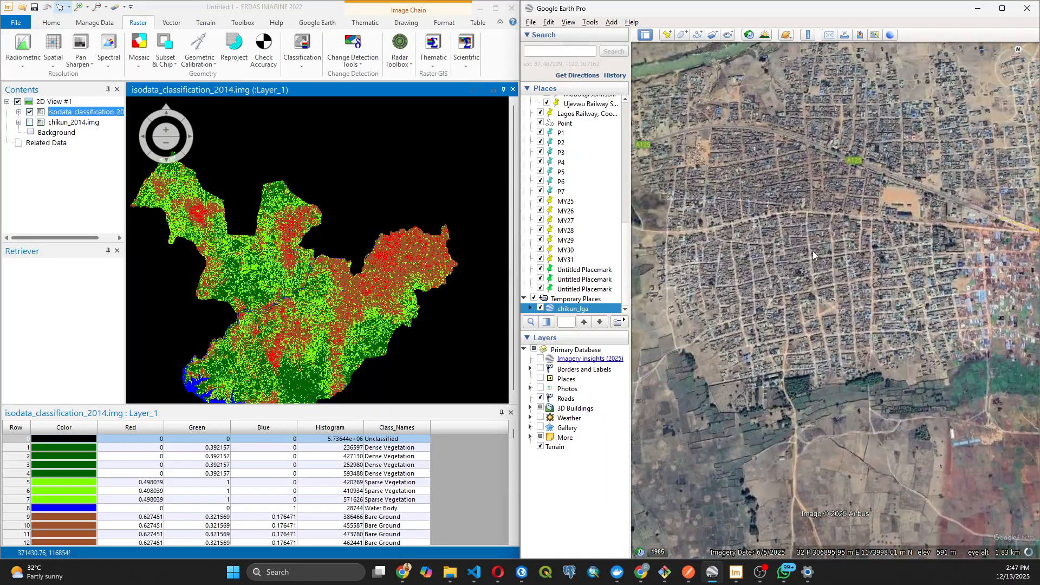
pyautogui.scroll(-3, 804, 264)
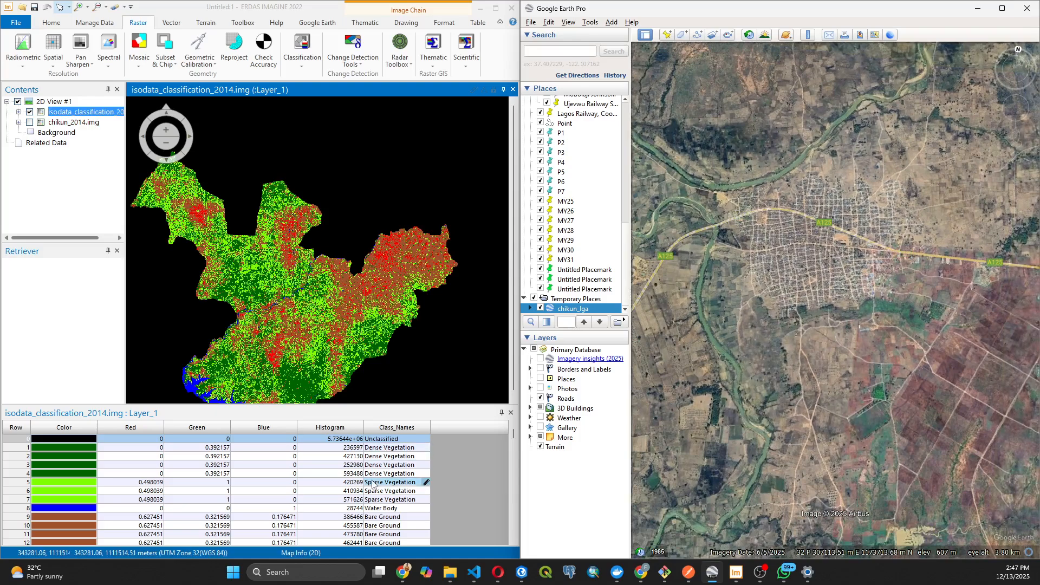
# In the ERDAS IMAGINE attribute table, check the class names already assigned and rename the row 13 class as Settlement.
pyautogui.click(385, 448)
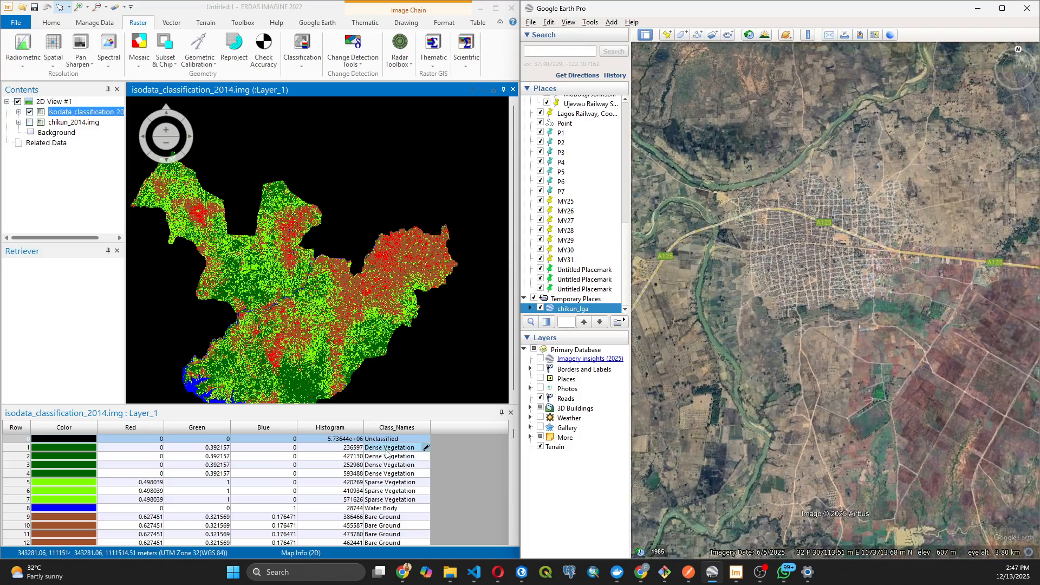
pyautogui.scroll(-1, 385, 487)
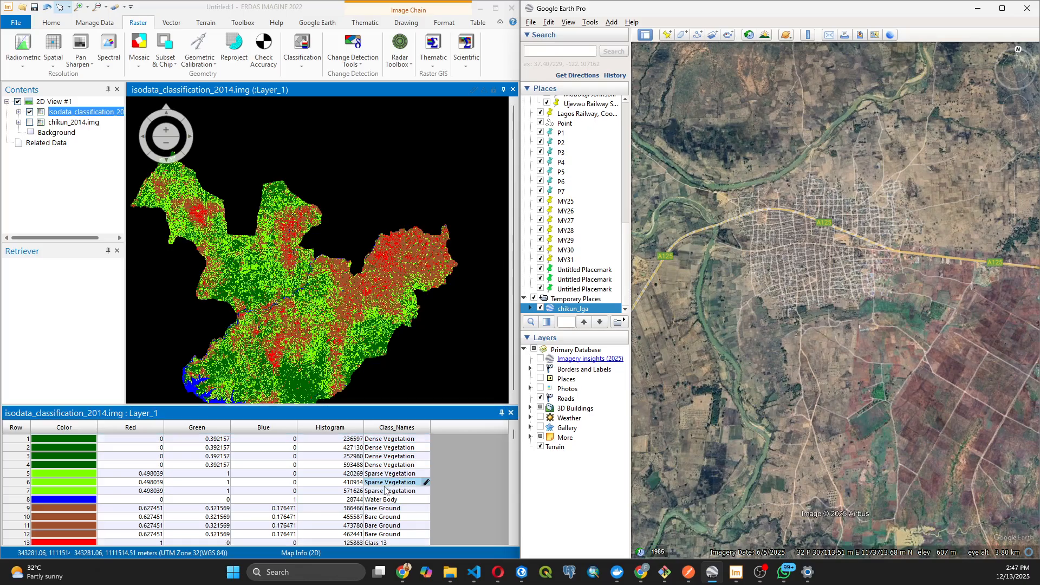
pyautogui.scroll(-1, 385, 489)
pyautogui.click(385, 490)
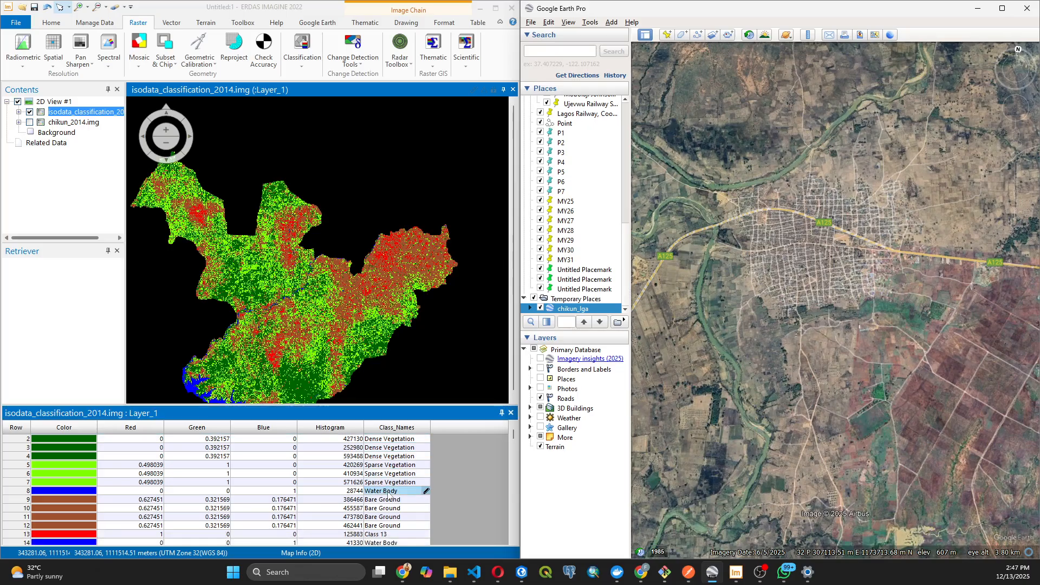
pyautogui.click(386, 499)
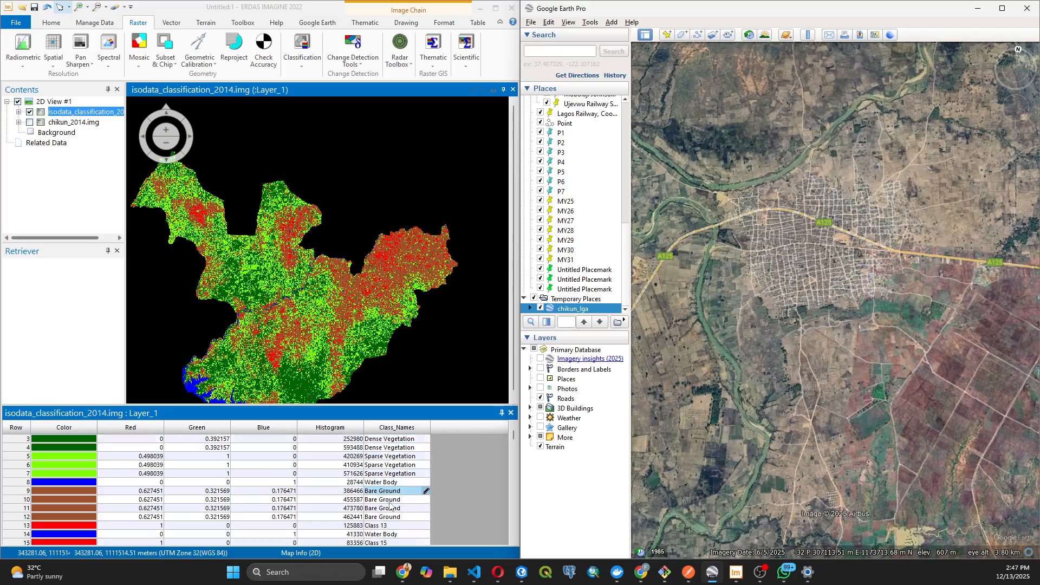
pyautogui.scroll(-2, 386, 505)
pyautogui.click(383, 517)
pyautogui.click(383, 516)
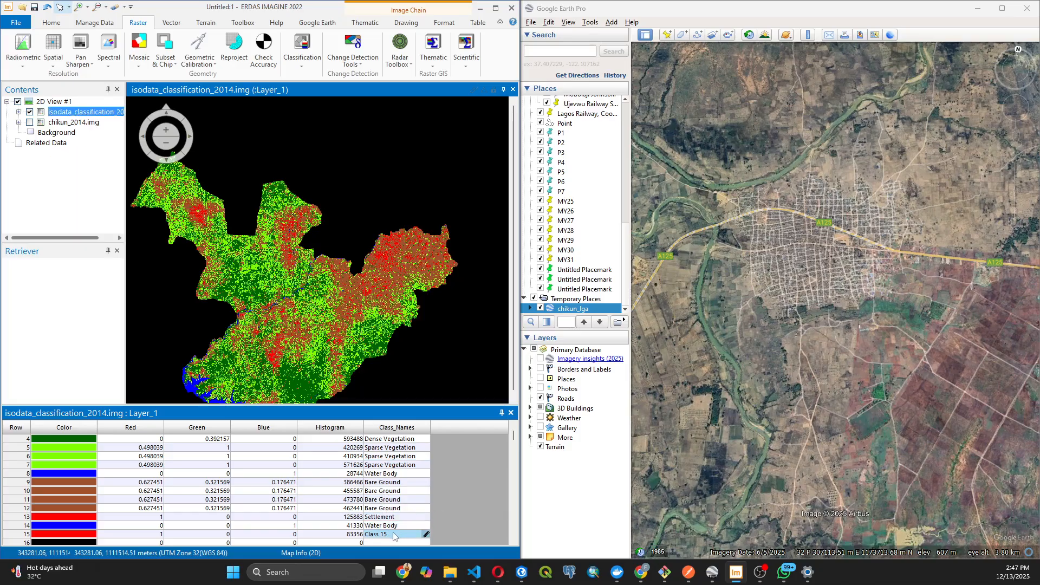
# Rename the row 15 class as Settlement.
pyautogui.click(394, 534)
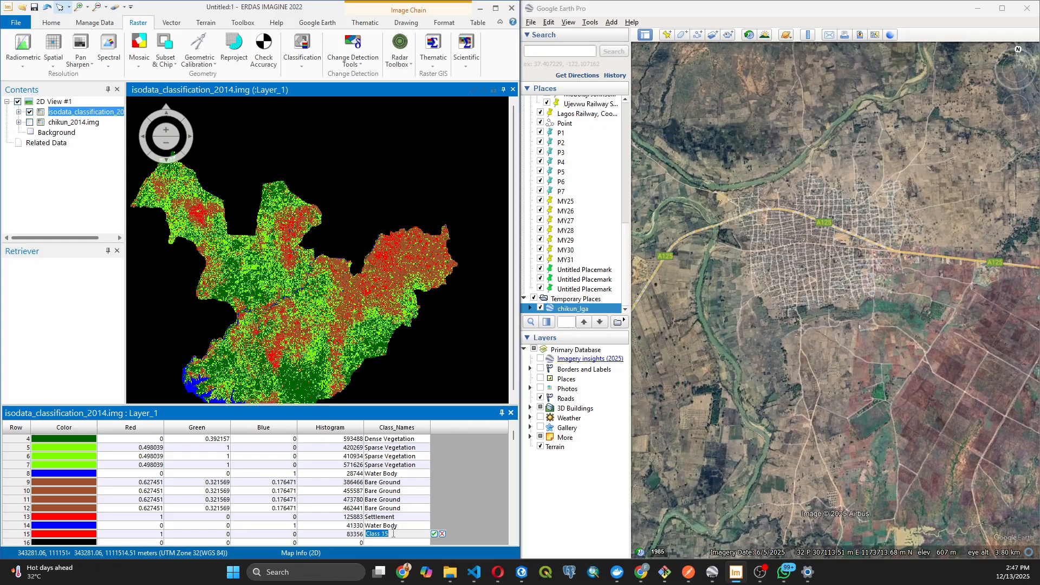
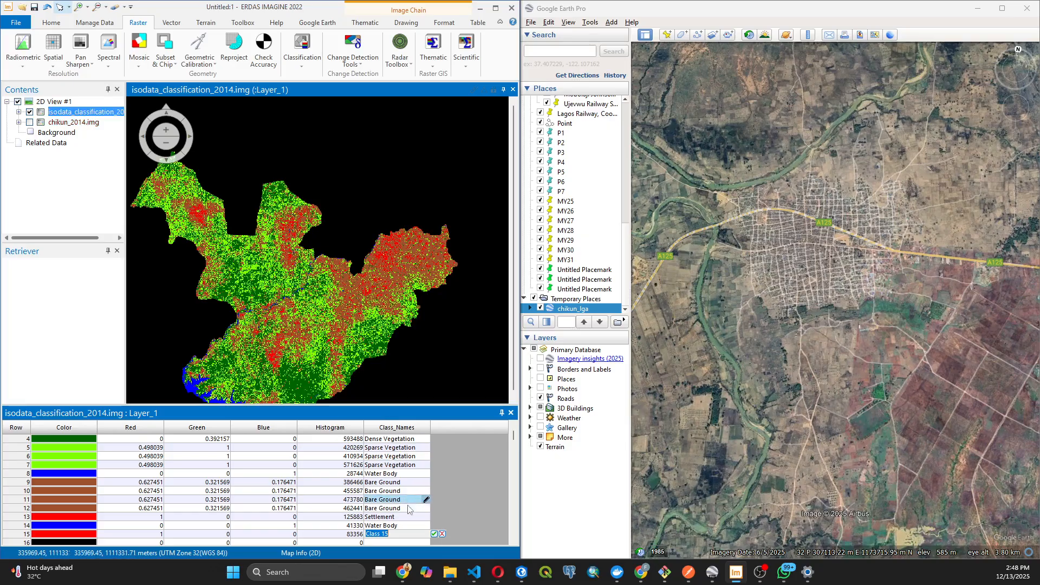
pyautogui.write('Se')
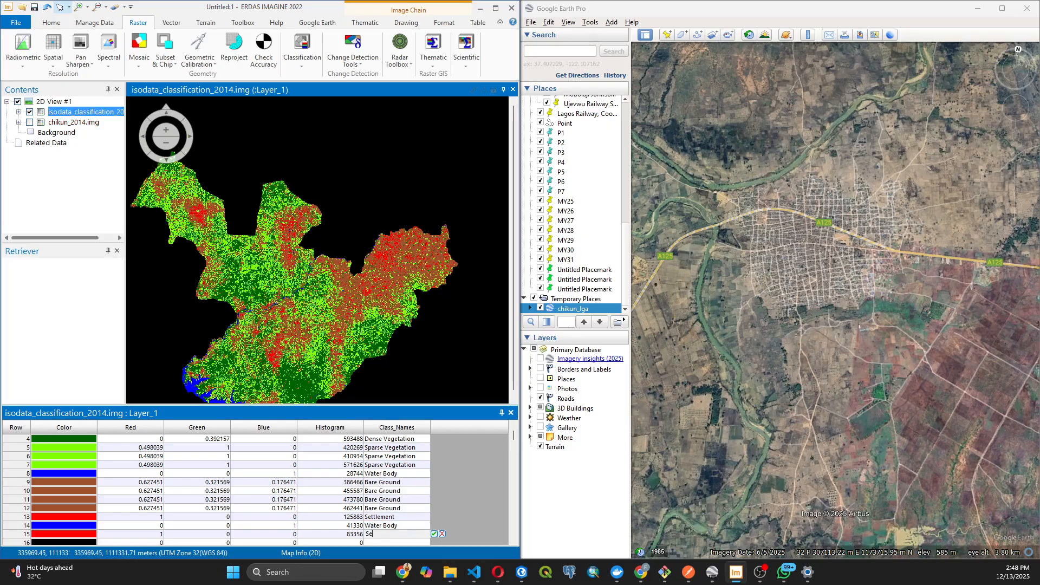
pyautogui.write('ttlement')
pyautogui.click(434, 533)
# Review the whole classified image and the complete list of class colours and names in its attribute table.
pyautogui.click(423, 465)
pyautogui.scroll(2, 426, 463)
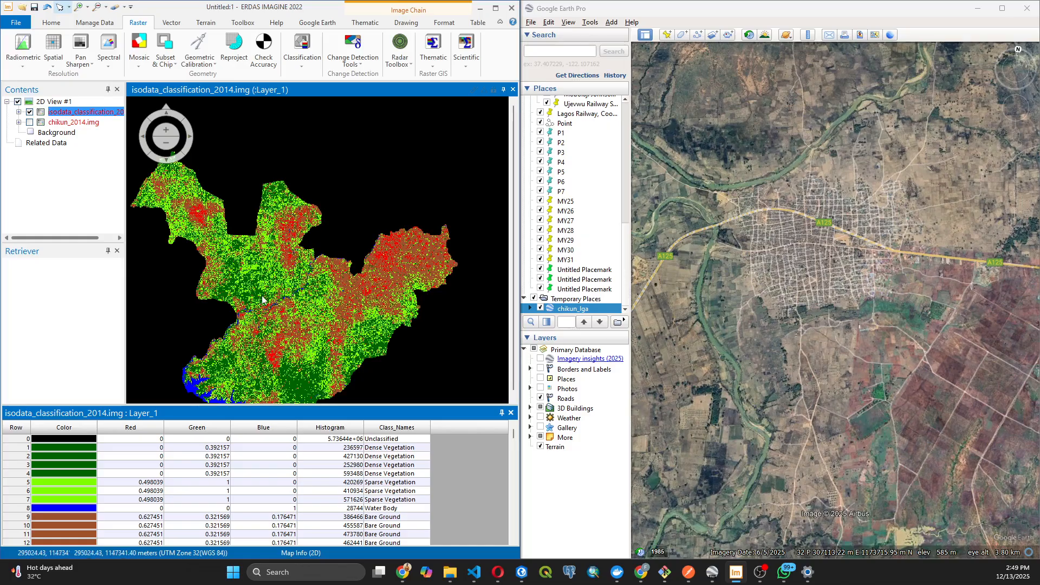
pyautogui.scroll(-3, 260, 301)
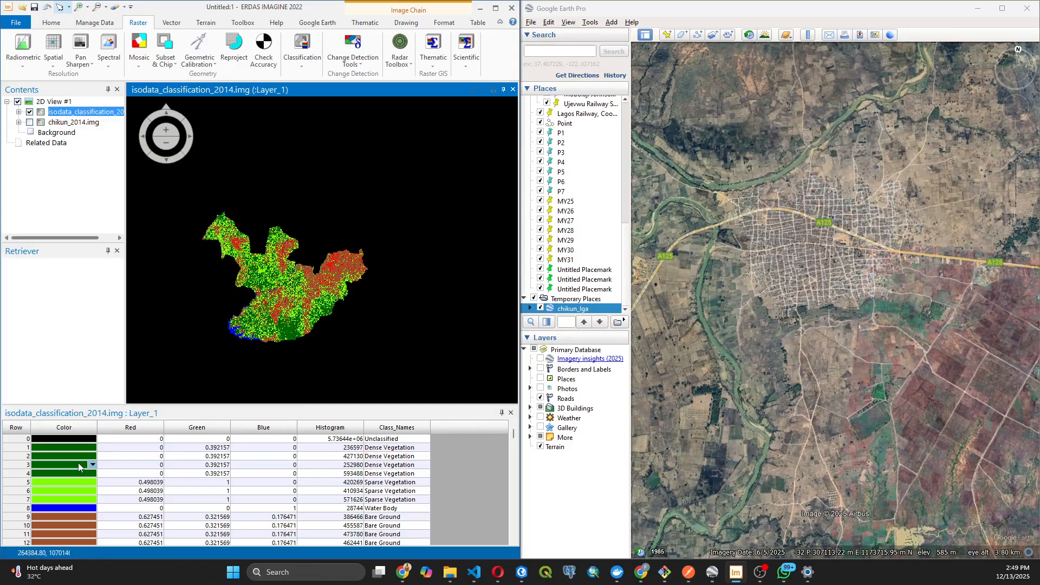
pyautogui.scroll(-4, 78, 467)
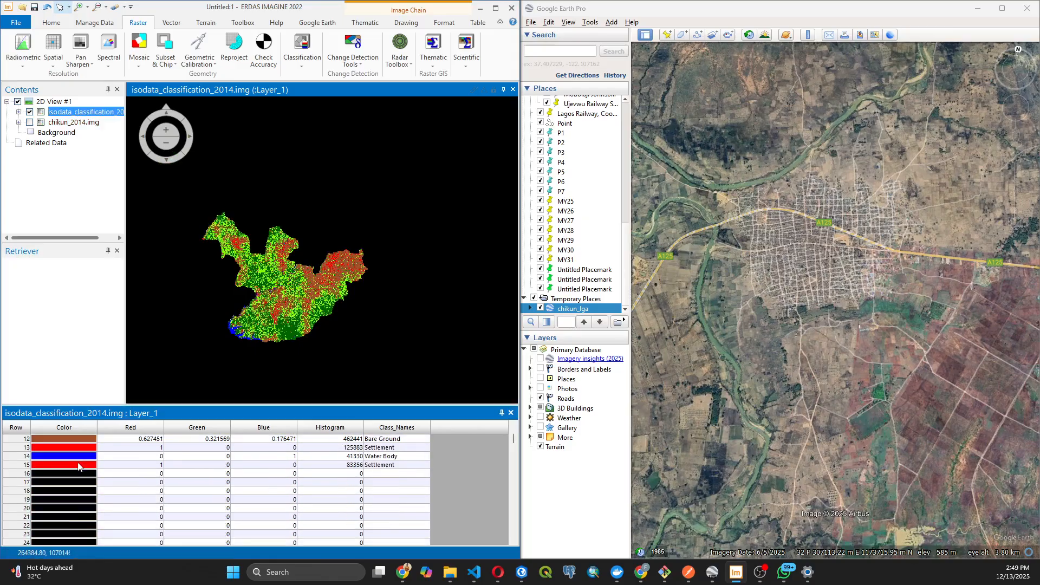
pyautogui.scroll(4, 78, 465)
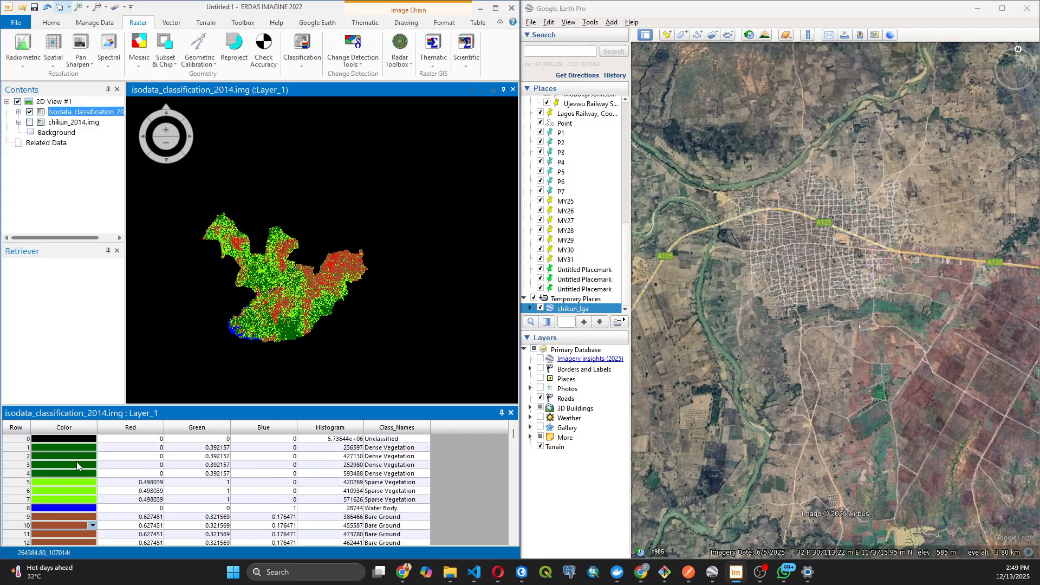
pyautogui.click(155, 465)
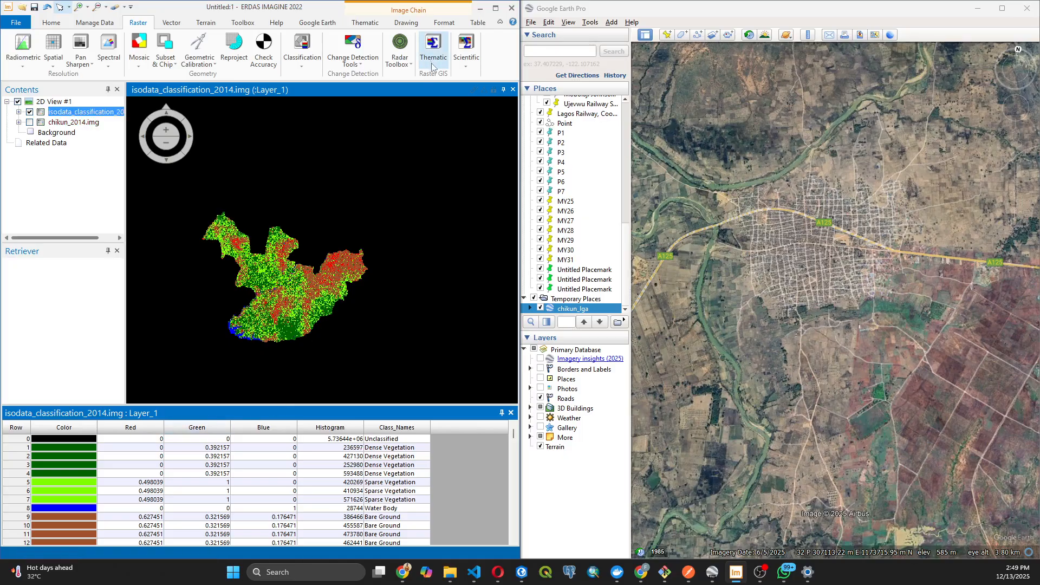
# Maximize the ERDAS IMAGINE window to fill the whole screen.
pyautogui.click(495, 12)
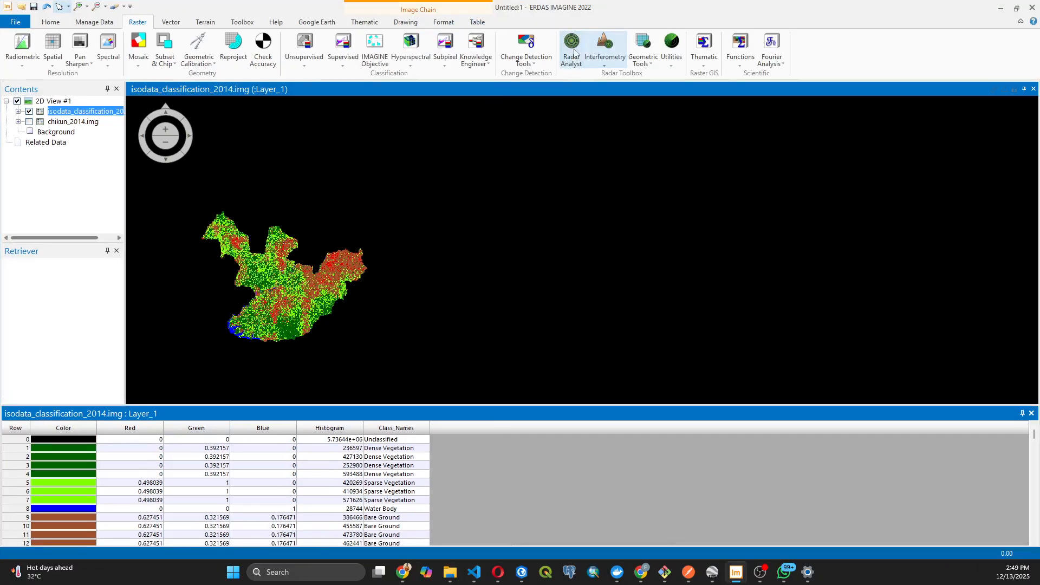
pyautogui.click(701, 66)
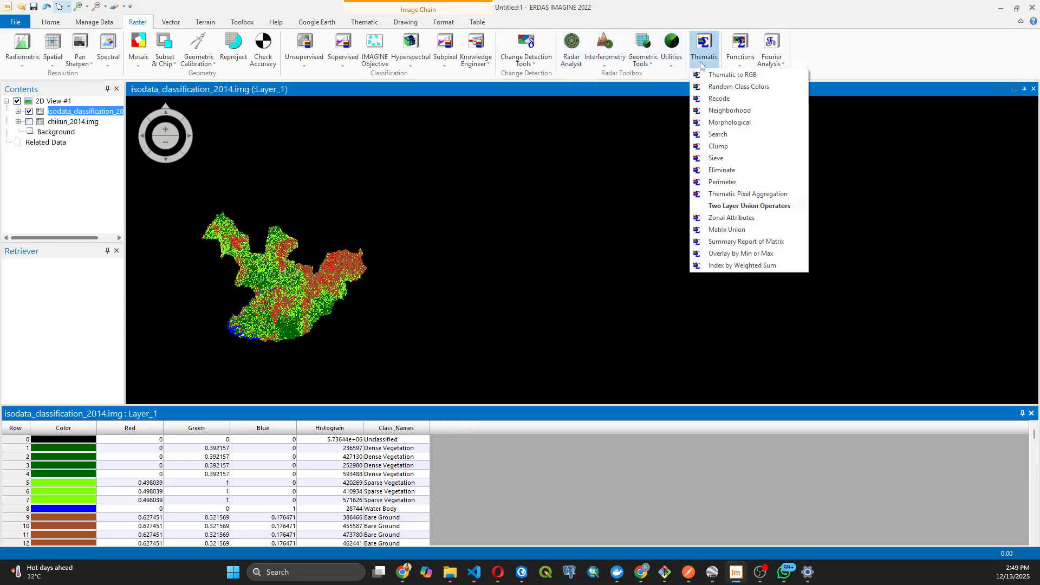
pyautogui.click(716, 99)
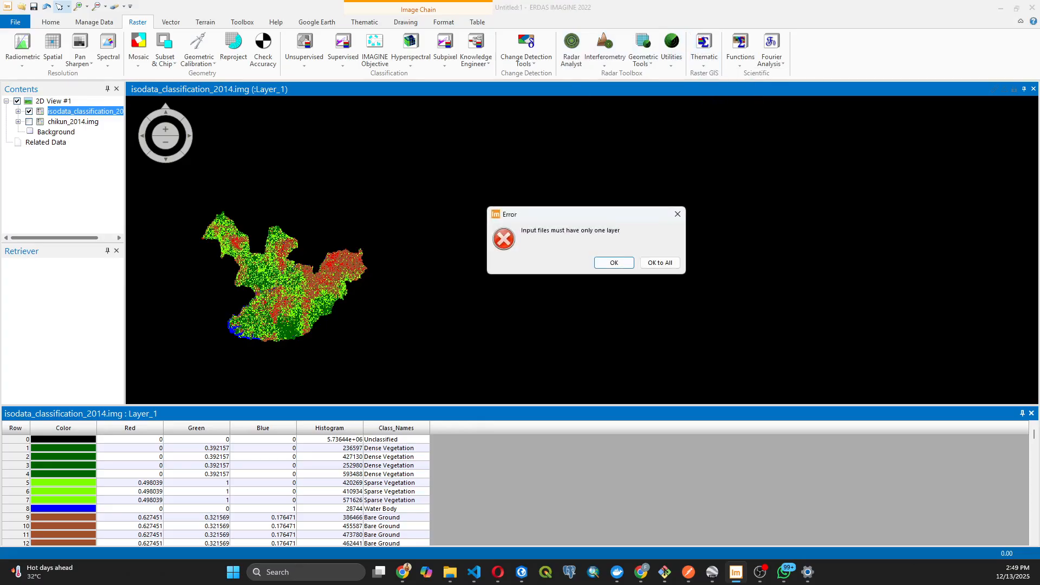
pyautogui.click(683, 213)
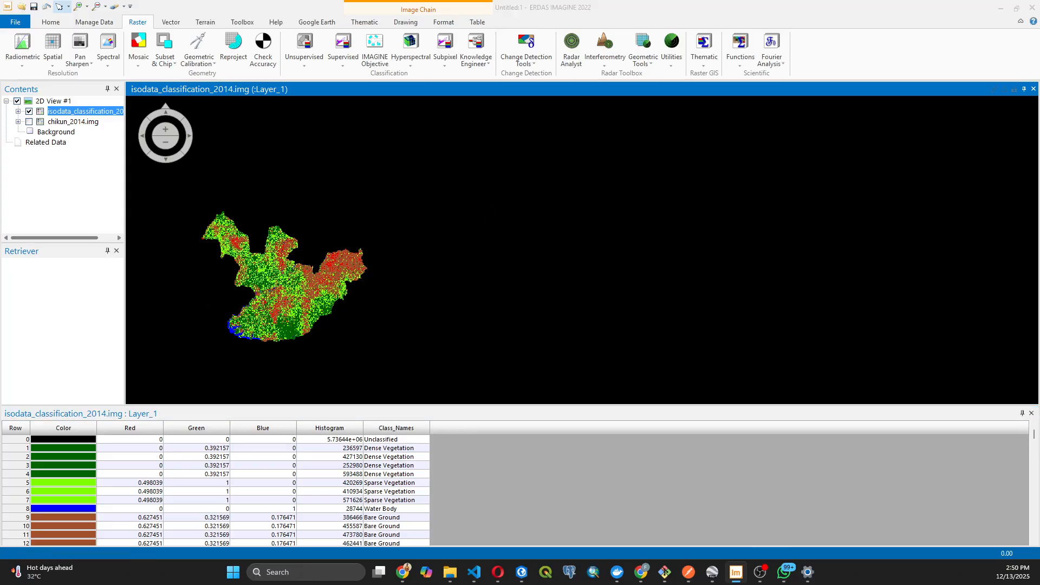
pyautogui.moveTo(1, 218); pyautogui.dragTo(513, 164)
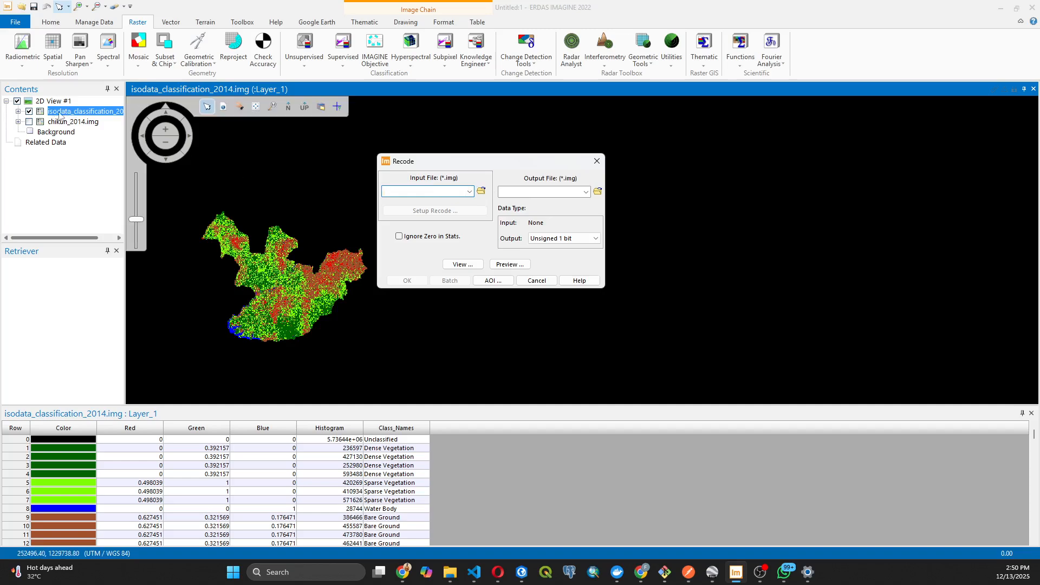
pyautogui.click(596, 162)
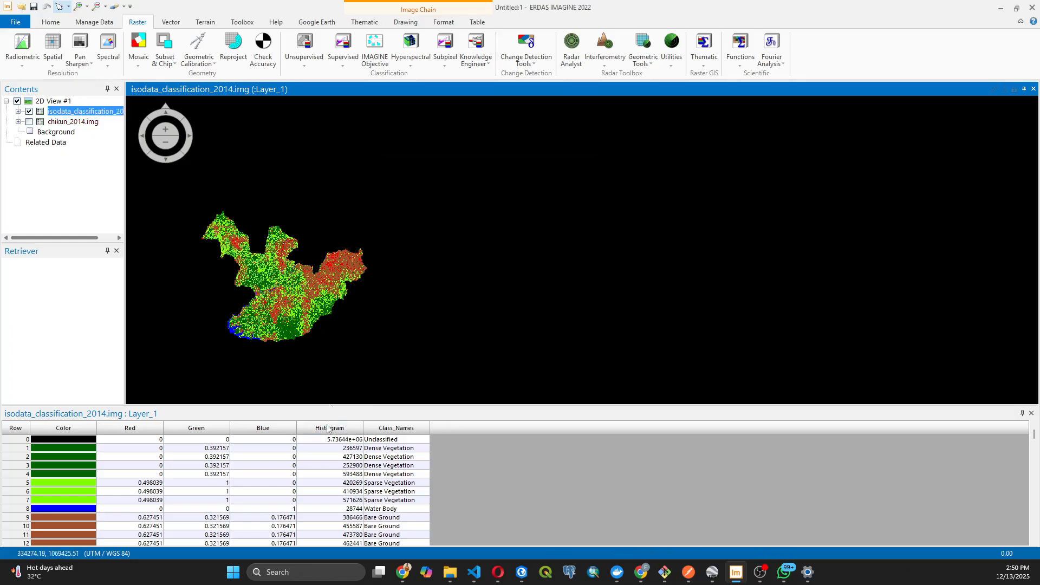
pyautogui.click(467, 467)
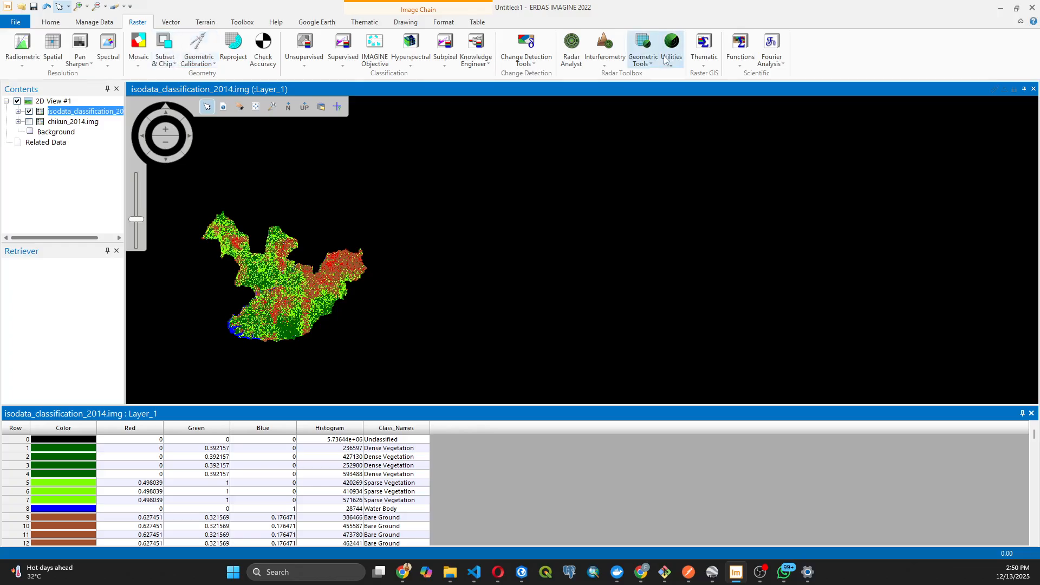
# Start the thematic Recode tool and choose isodata_classification_2014.img from the Tutorial folder as its input file.
pyautogui.click(704, 51)
pyautogui.click(720, 98)
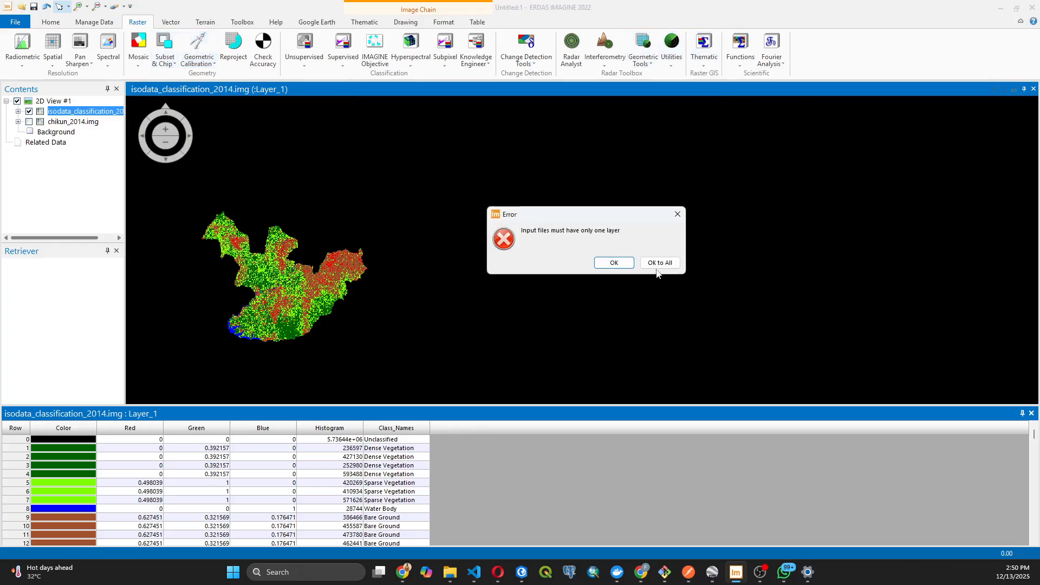
pyautogui.click(661, 263)
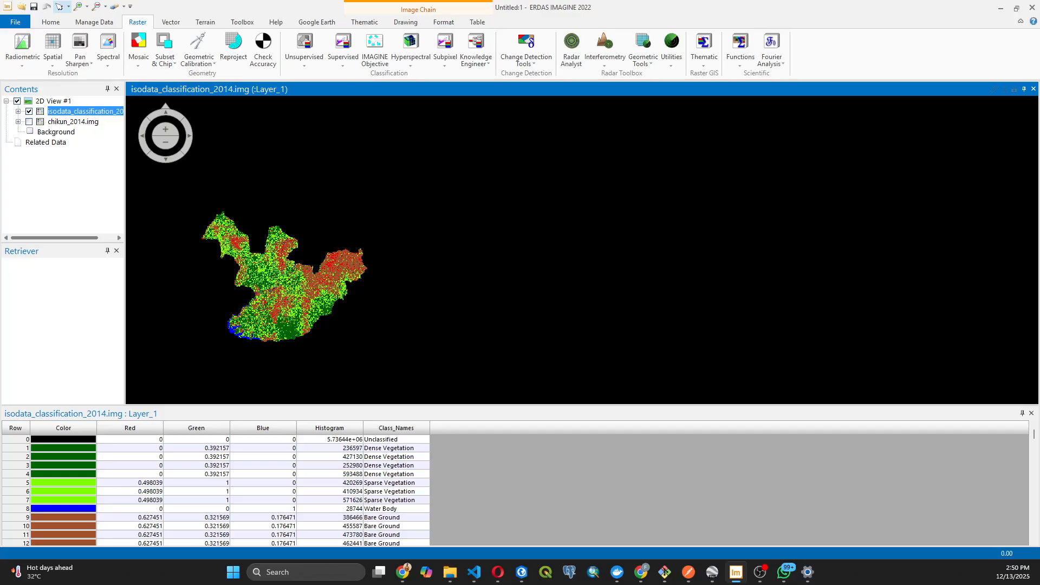
pyautogui.moveTo(323, 152); pyautogui.dragTo(448, 168)
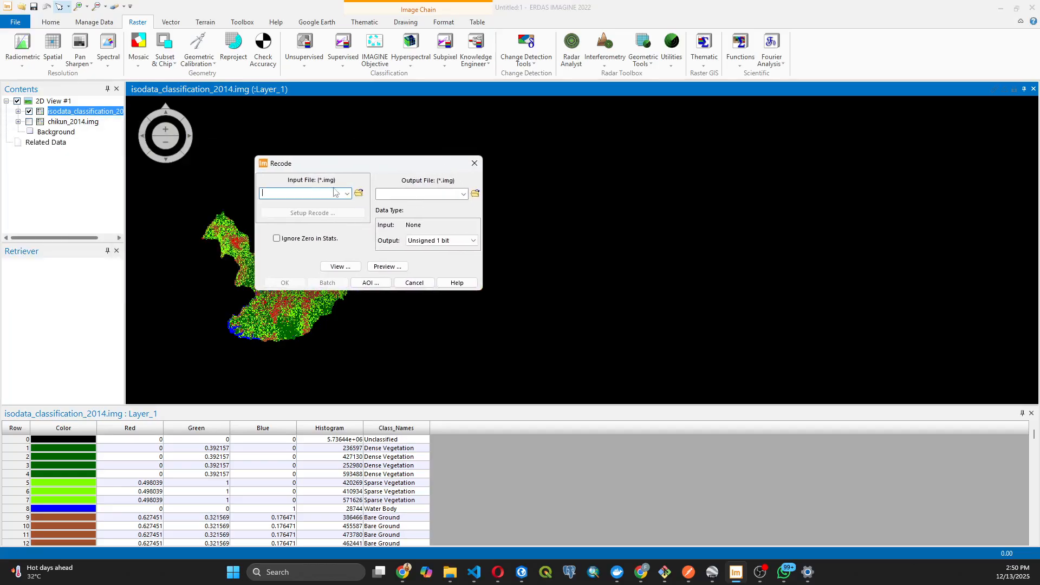
pyautogui.click(358, 193)
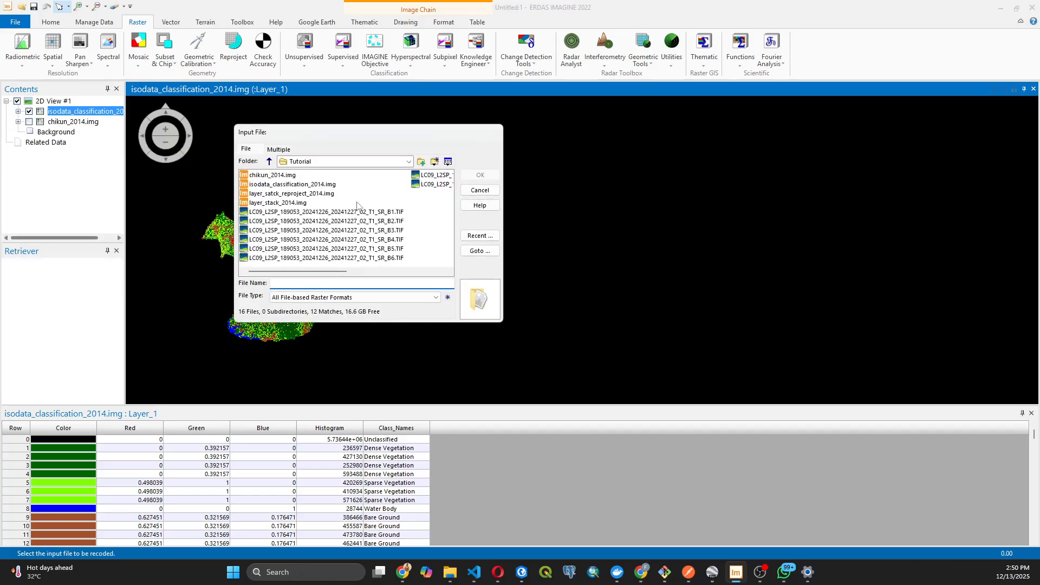
pyautogui.click(308, 186)
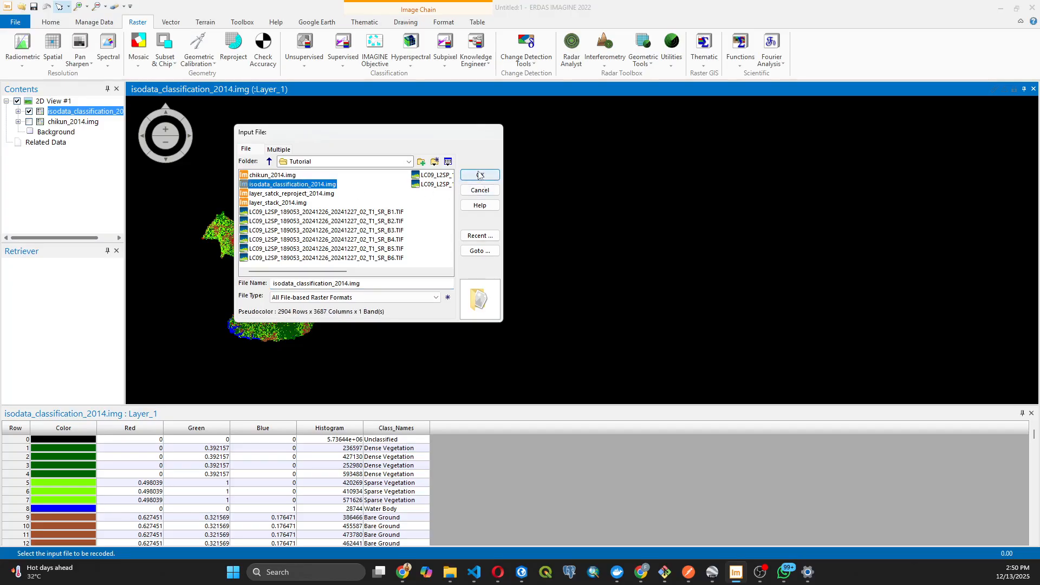
pyautogui.click(480, 175)
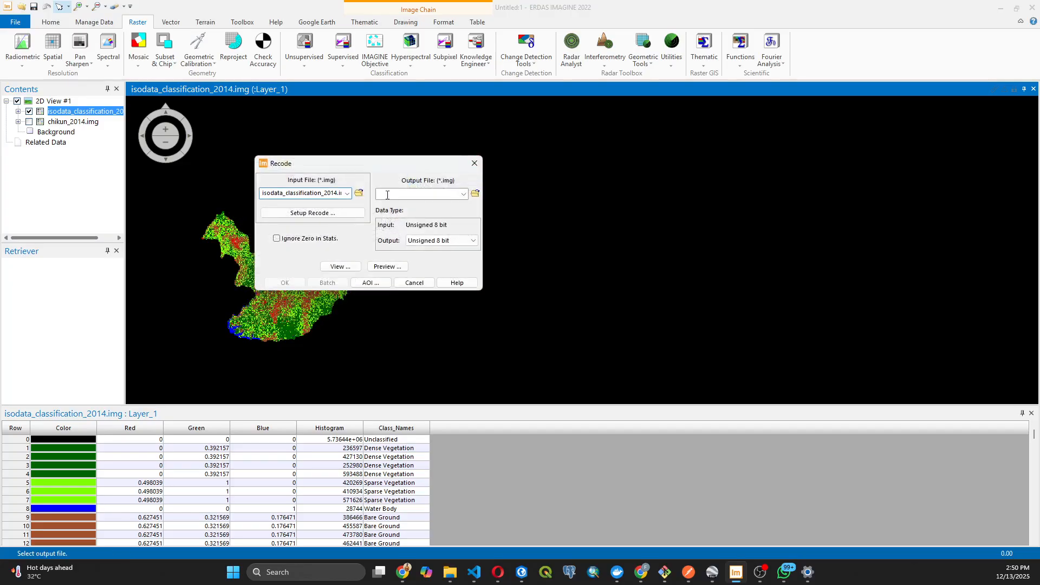
# Set the Recode output to an IMAGINE image named Recode_classification_2014 in the Documents\Tutorial folder.
pyautogui.click(475, 194)
pyautogui.click(349, 164)
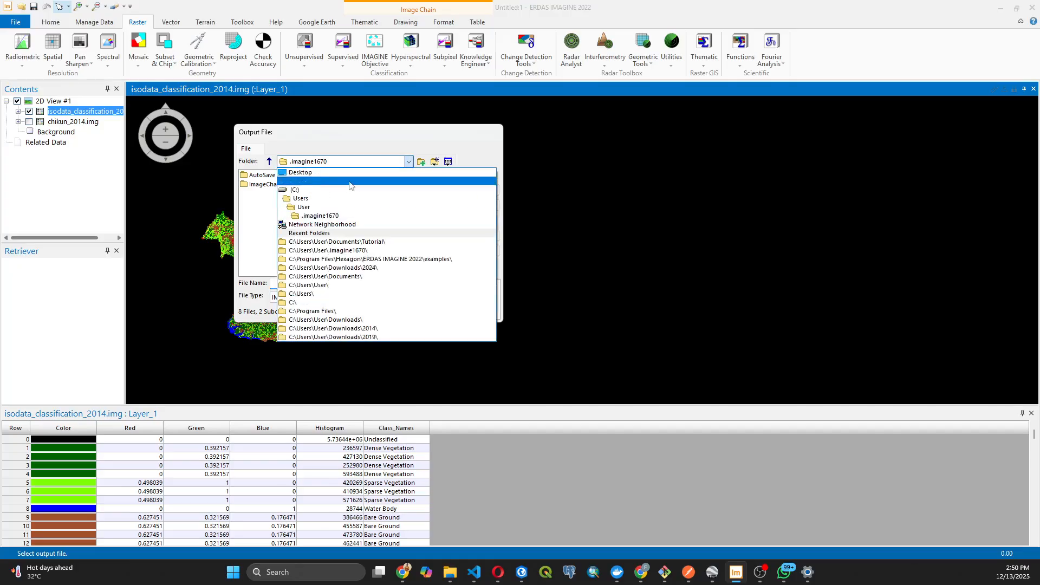
pyautogui.click(355, 242)
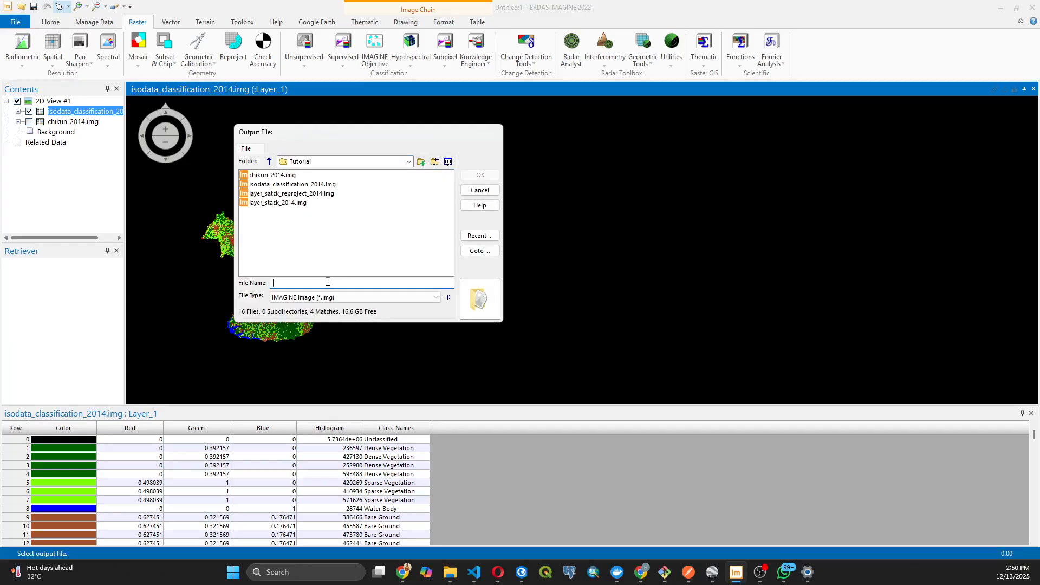
pyautogui.write('Recode')
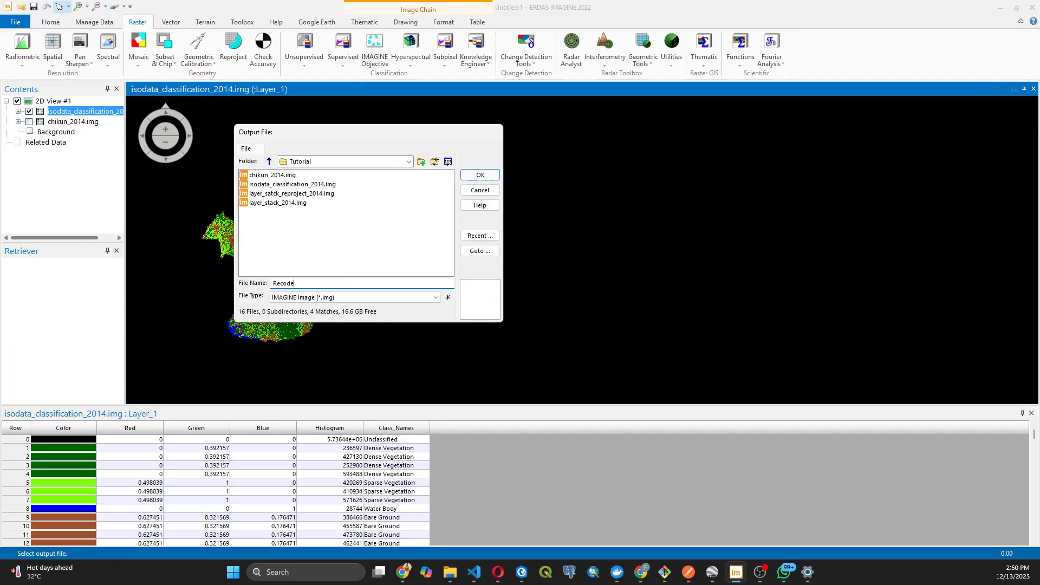
pyautogui.write('_classification_2014')
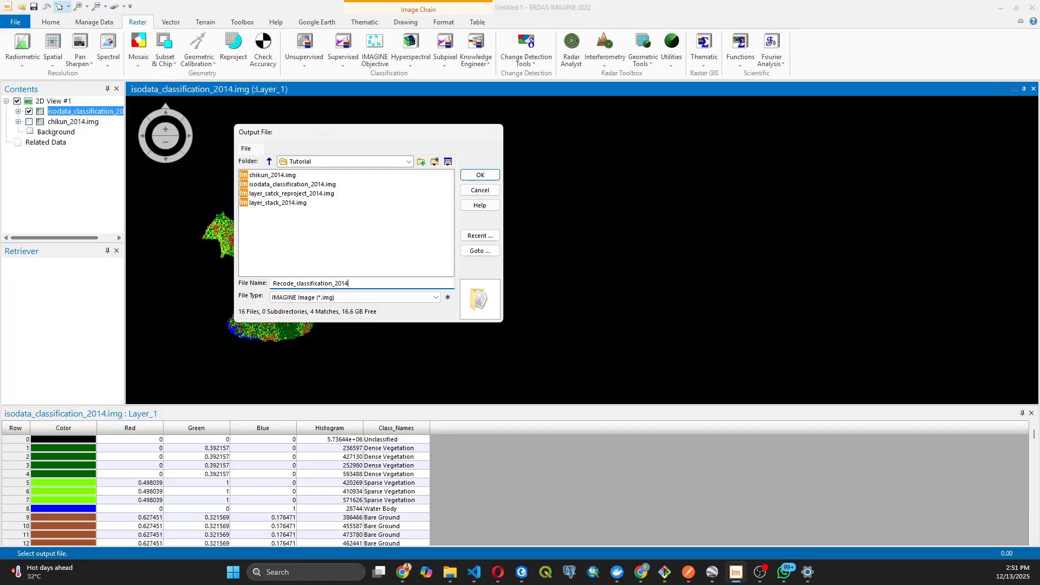
pyautogui.click(470, 175)
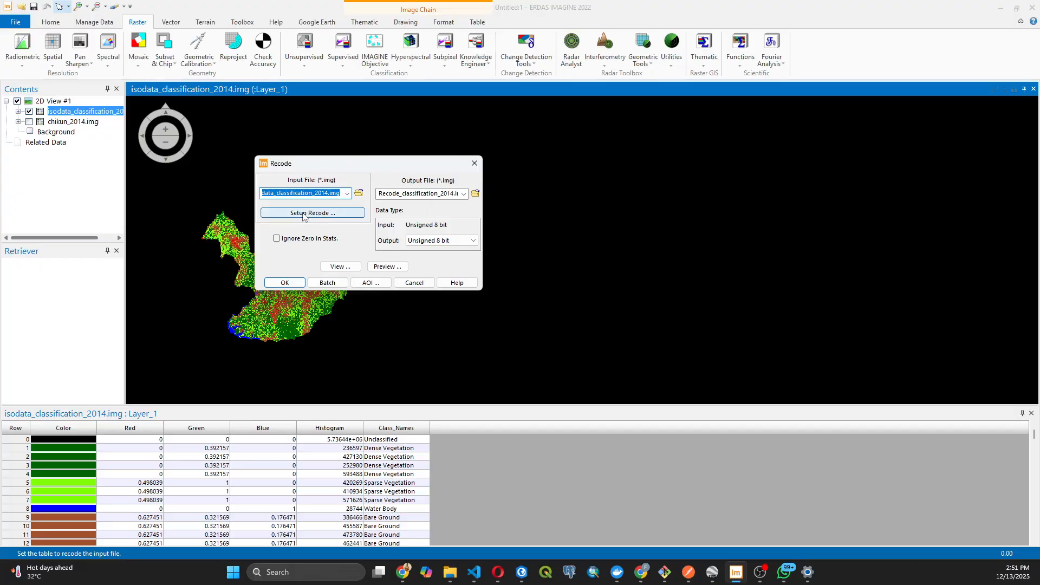
# Open the recode setup table and widen its window enough to show the Class_Names column.
pyautogui.click(302, 214)
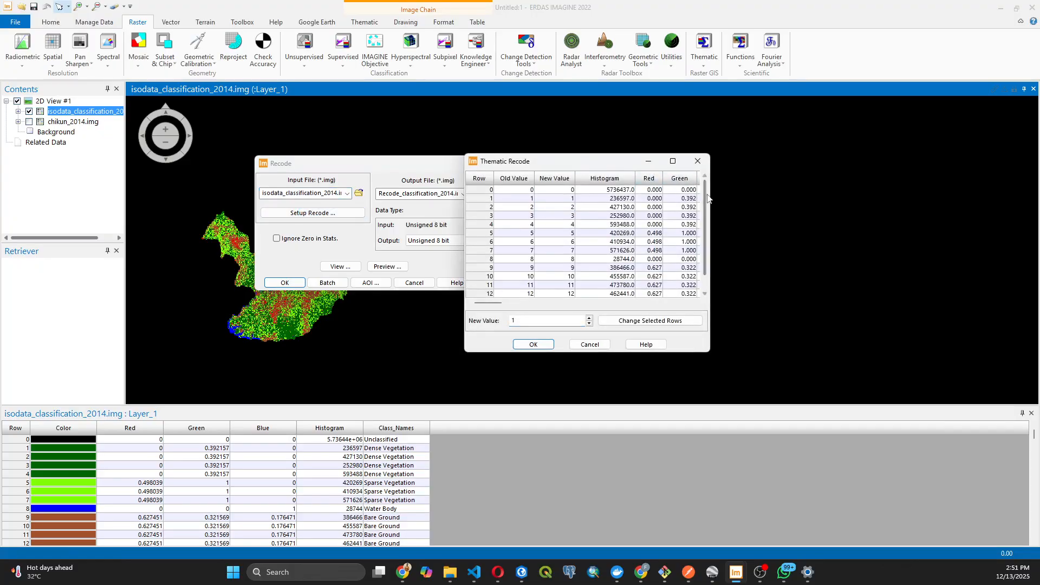
pyautogui.moveTo(709, 203); pyautogui.dragTo(826, 203)
pyautogui.click(477, 219)
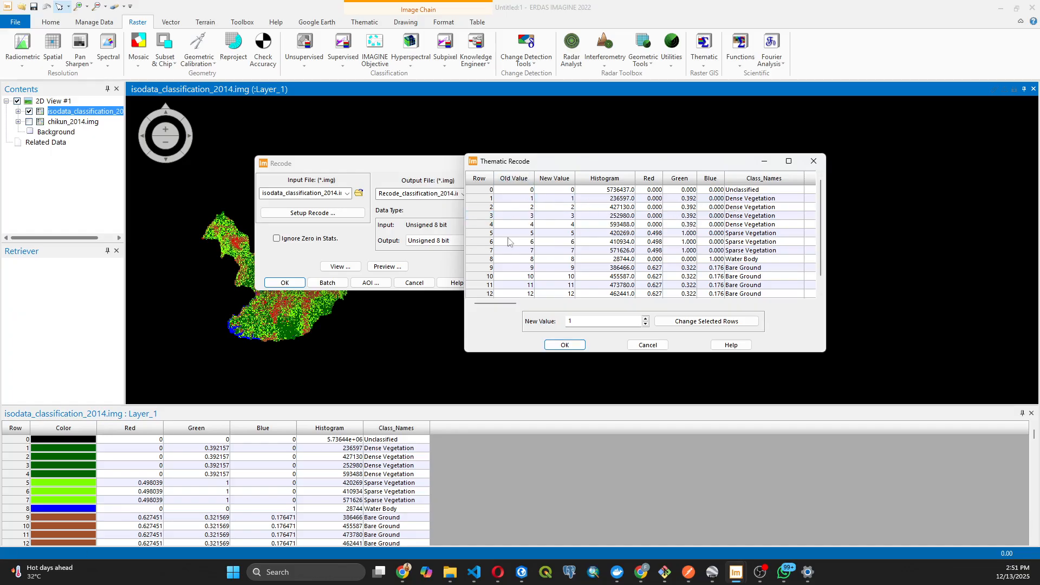
pyautogui.click(566, 191)
pyautogui.click(562, 285)
# Recode the four Dense Vegetation classes in rows 1 to 4 to the new value 1.
pyautogui.click(490, 198)
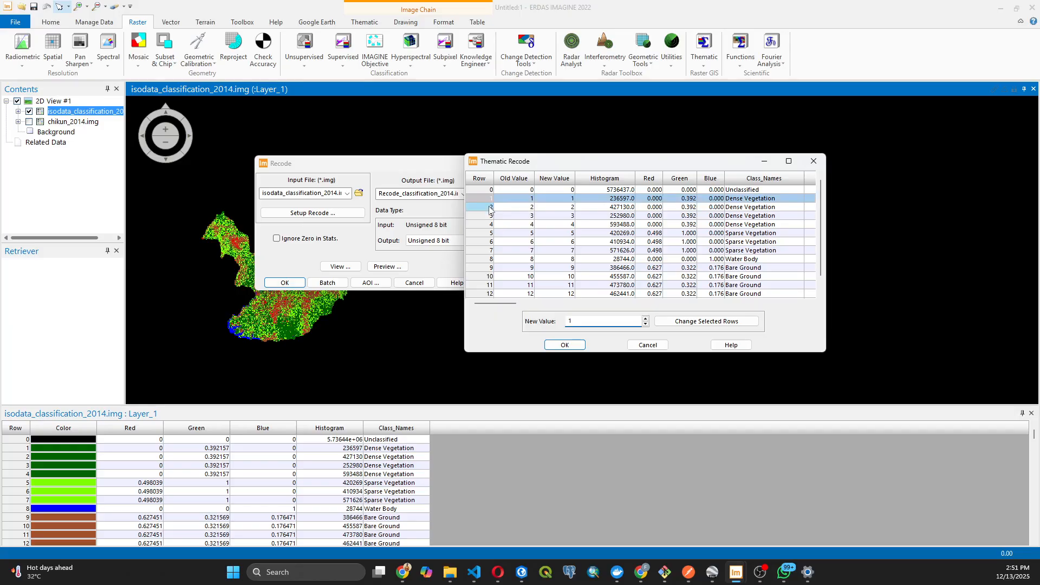
pyautogui.keyDown('shift'); pyautogui.click(491, 208); pyautogui.keyUp('shift')
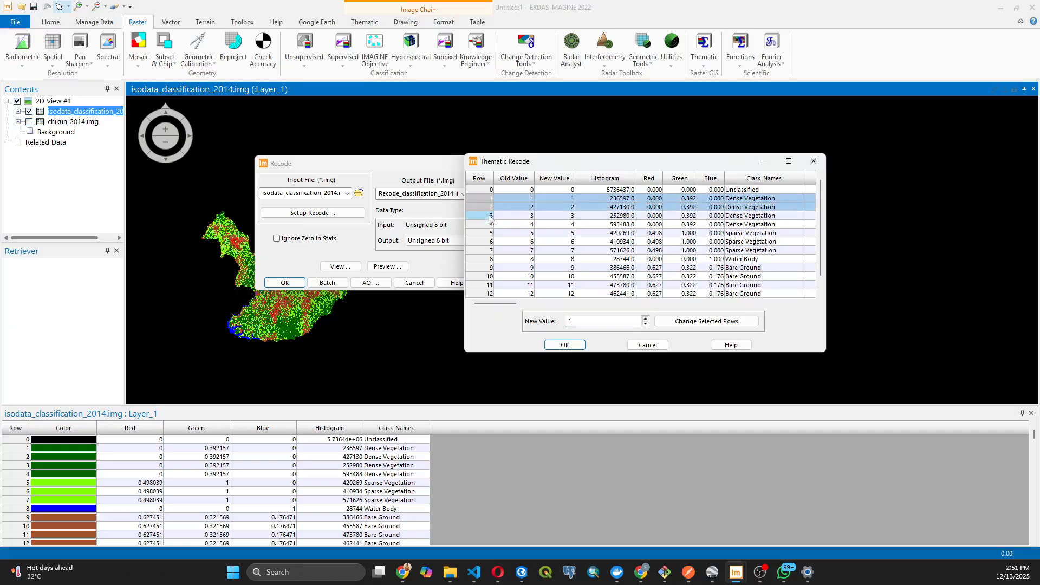
pyautogui.keyDown('shift'); pyautogui.click(490, 216); pyautogui.keyUp('shift')
pyautogui.keyDown('shift'); pyautogui.click(490, 224); pyautogui.keyUp('shift')
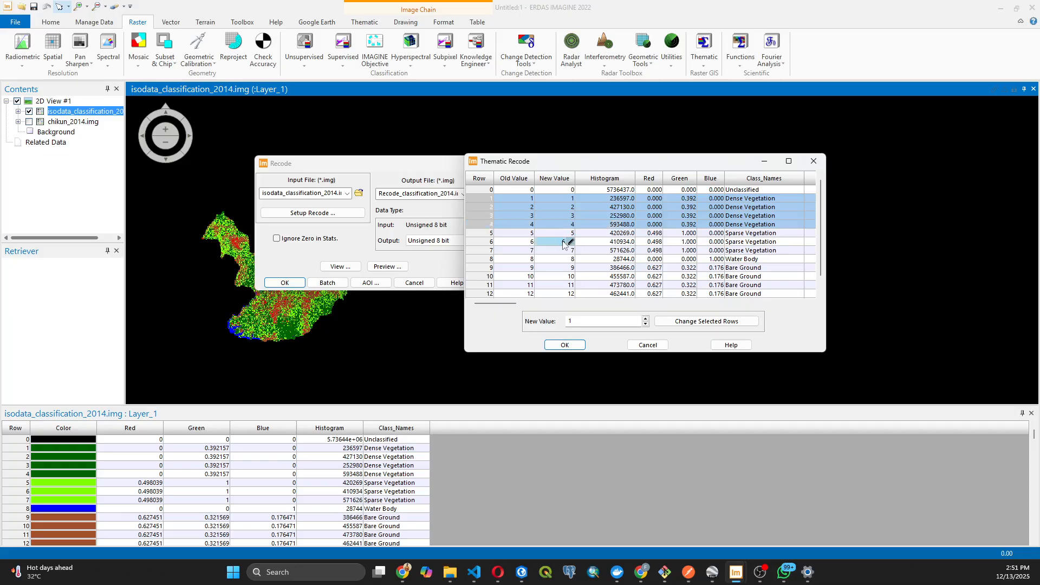
pyautogui.scroll(-2, 564, 245)
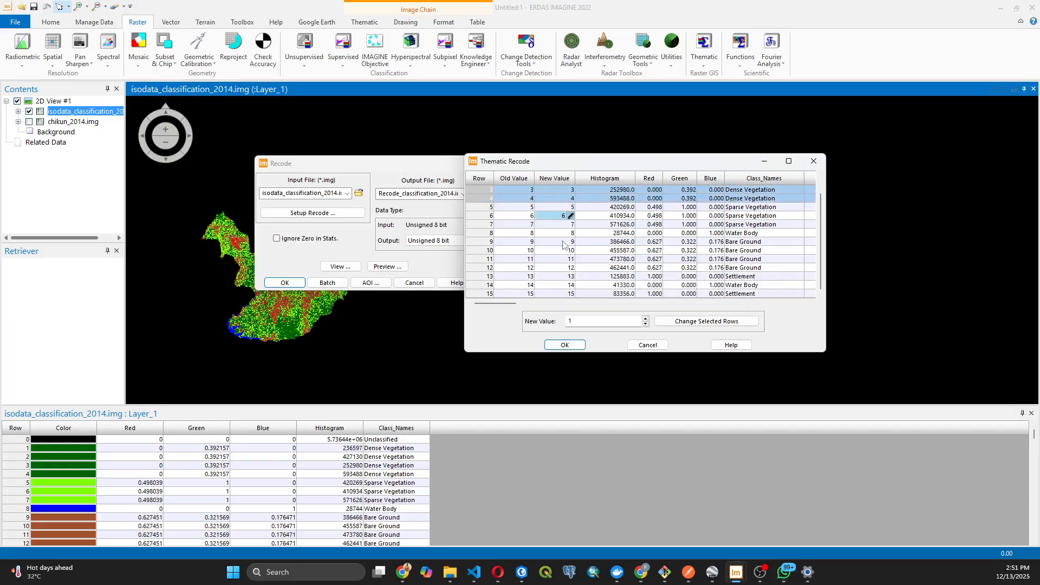
pyautogui.scroll(-1, 563, 245)
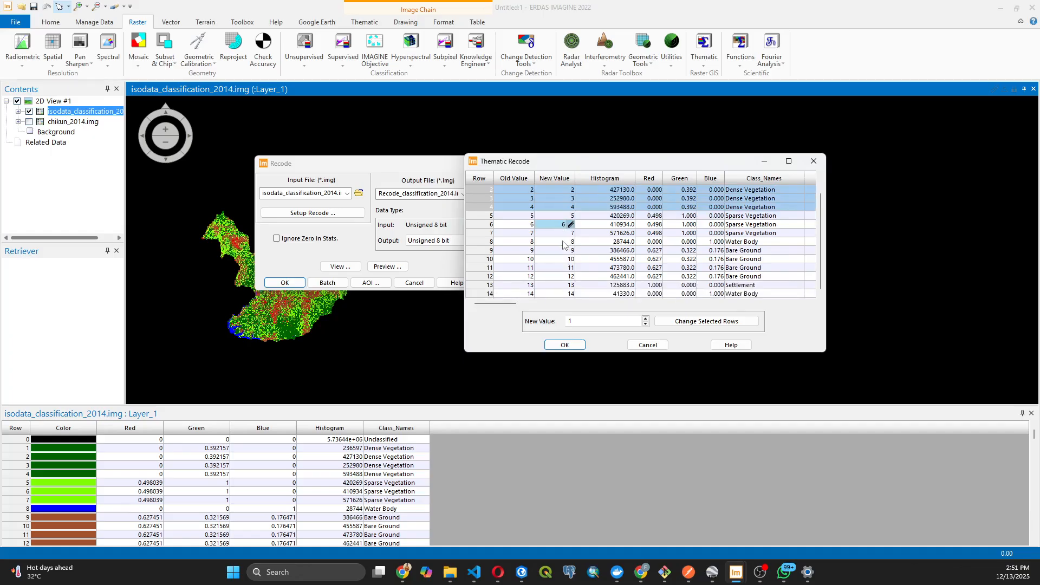
pyautogui.scroll(3, 563, 244)
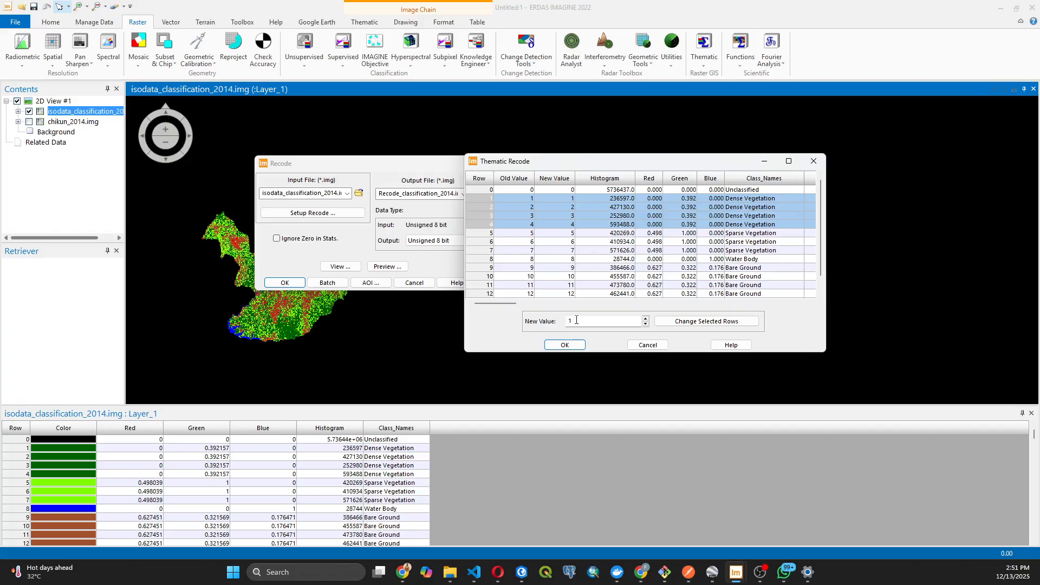
pyautogui.click(692, 323)
# Recode the three Sparse Vegetation classes in rows 5 to 7 to the new value 2.
pyautogui.click(485, 234)
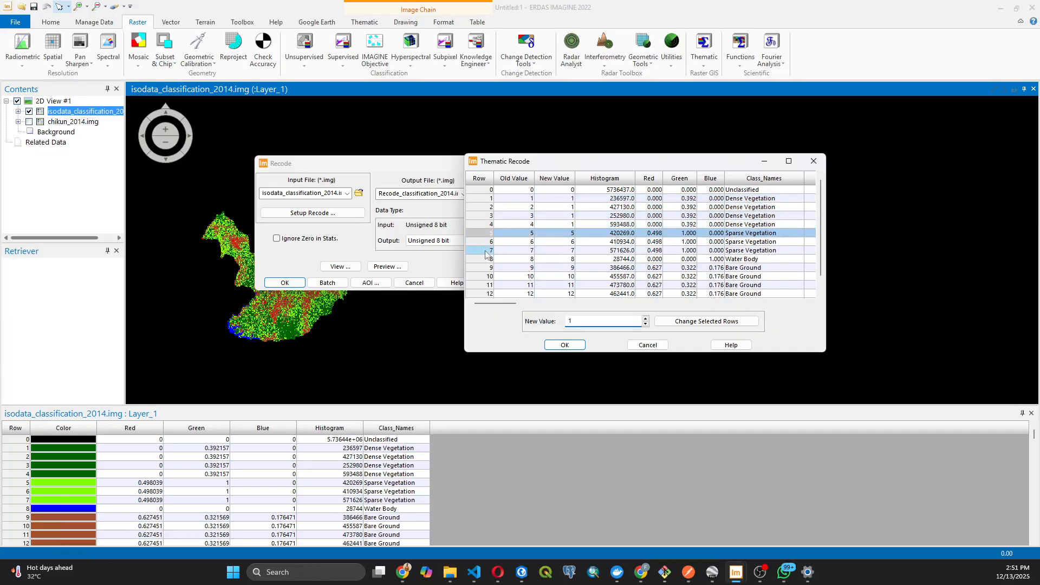
pyautogui.keyDown('ctrl'); pyautogui.click(485, 250); pyautogui.keyUp('ctrl')
pyautogui.keyDown('ctrl'); pyautogui.click(486, 241); pyautogui.keyUp('ctrl')
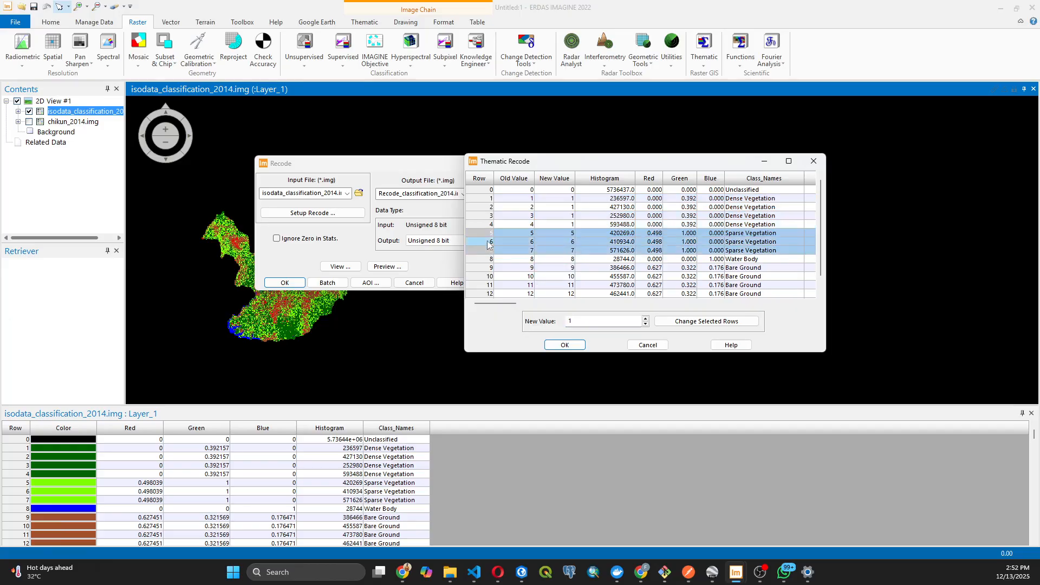
pyautogui.scroll(-2, 624, 255)
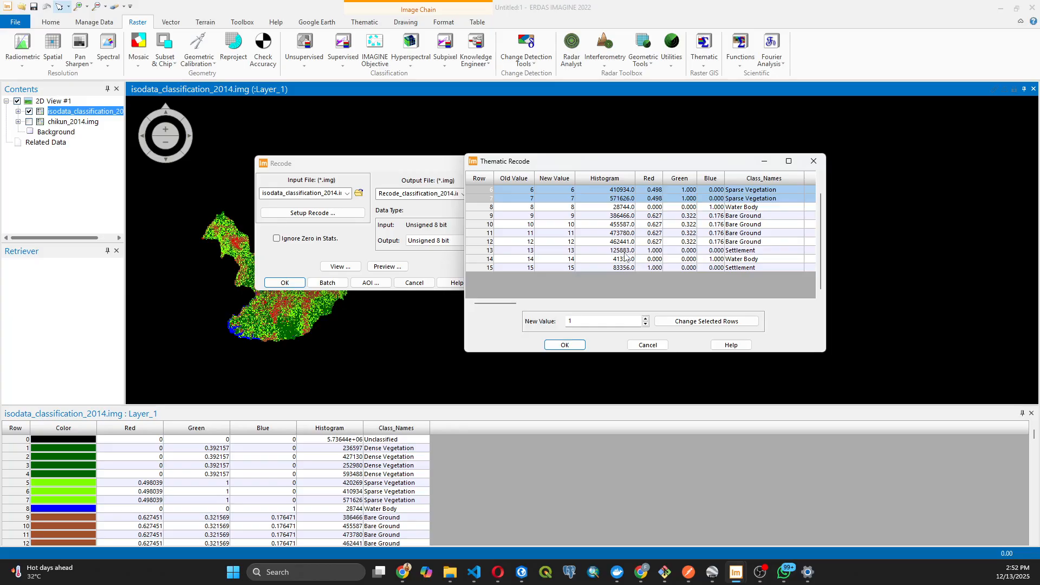
pyautogui.scroll(1, 625, 256)
pyautogui.click(613, 320)
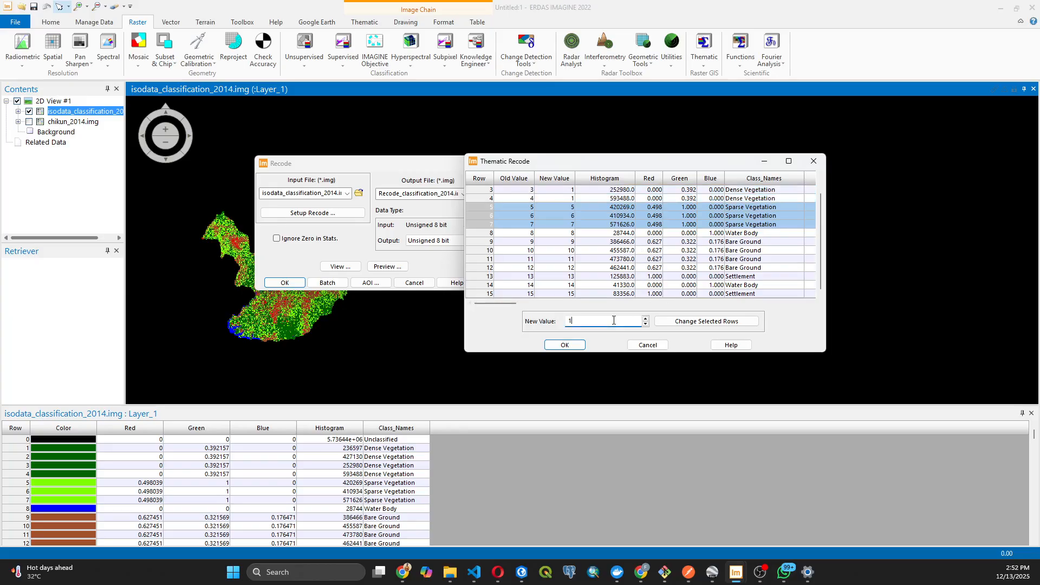
pyautogui.write('2')
pyautogui.scroll(1, 601, 208)
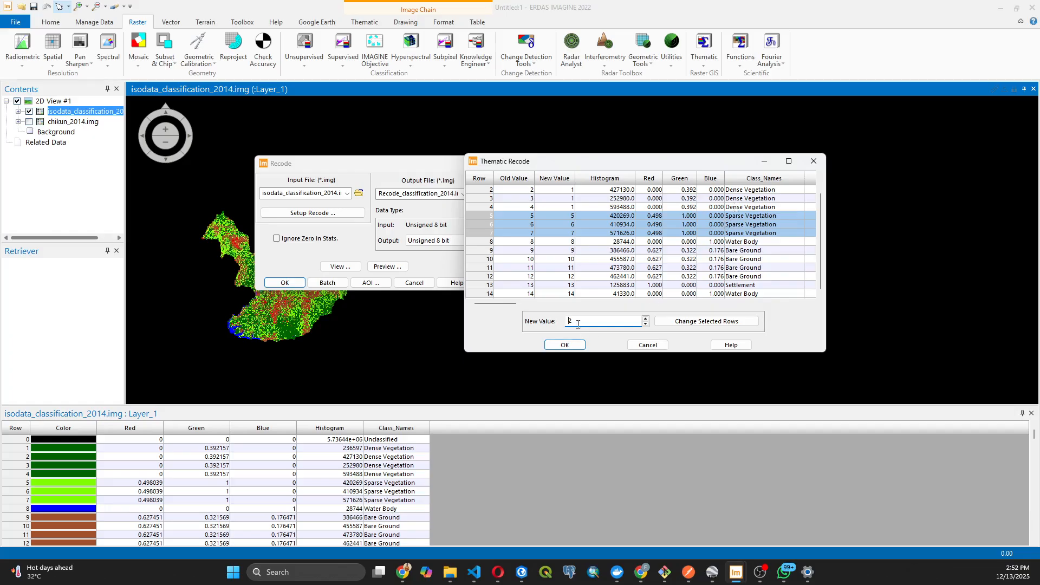
pyautogui.click(697, 323)
# Recode the two Water Body classes in rows 8 and 14 to the new value 3.
pyautogui.click(480, 243)
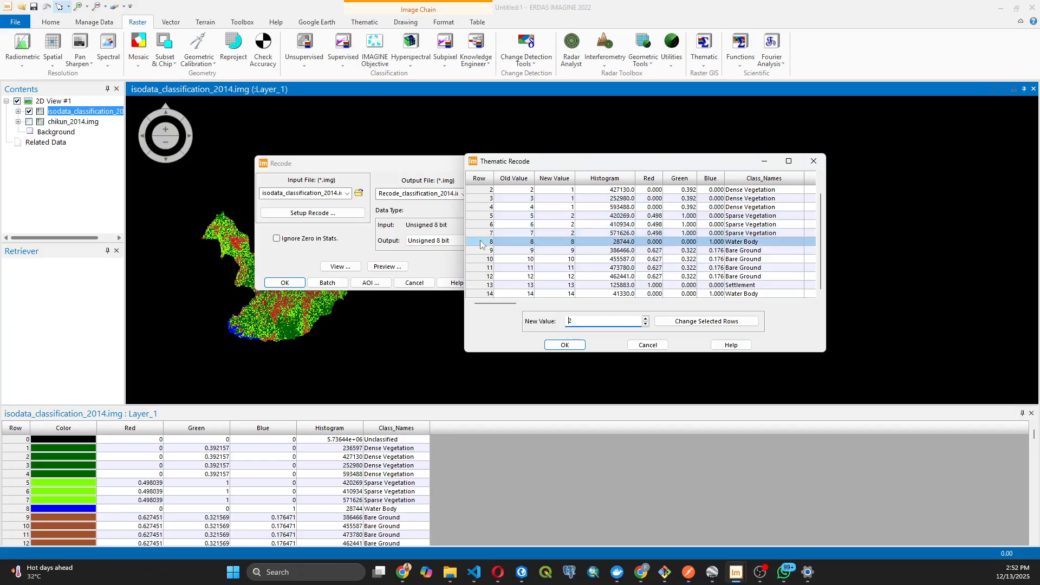
pyautogui.scroll(-1, 522, 250)
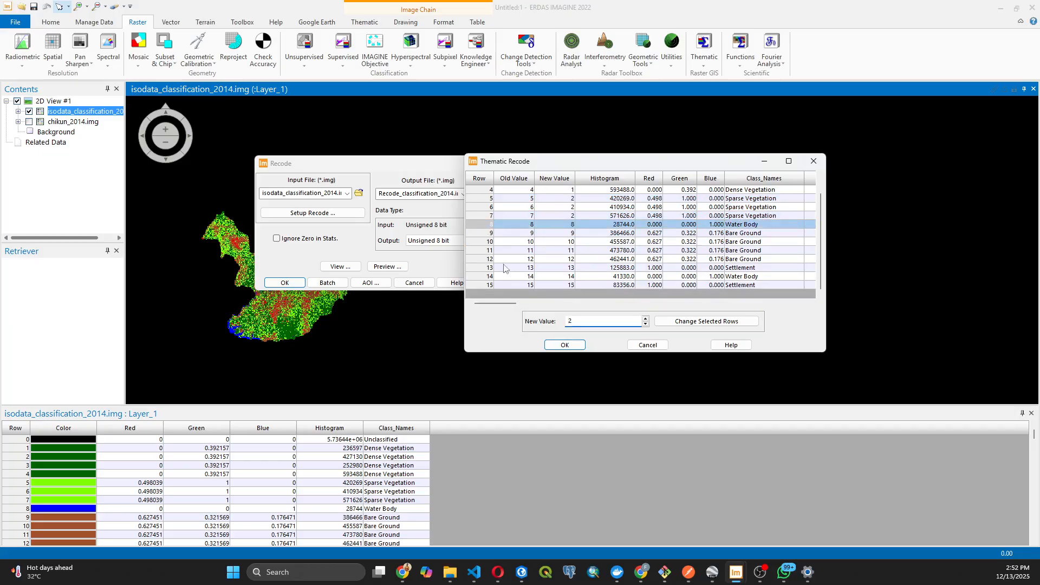
pyautogui.click(489, 277)
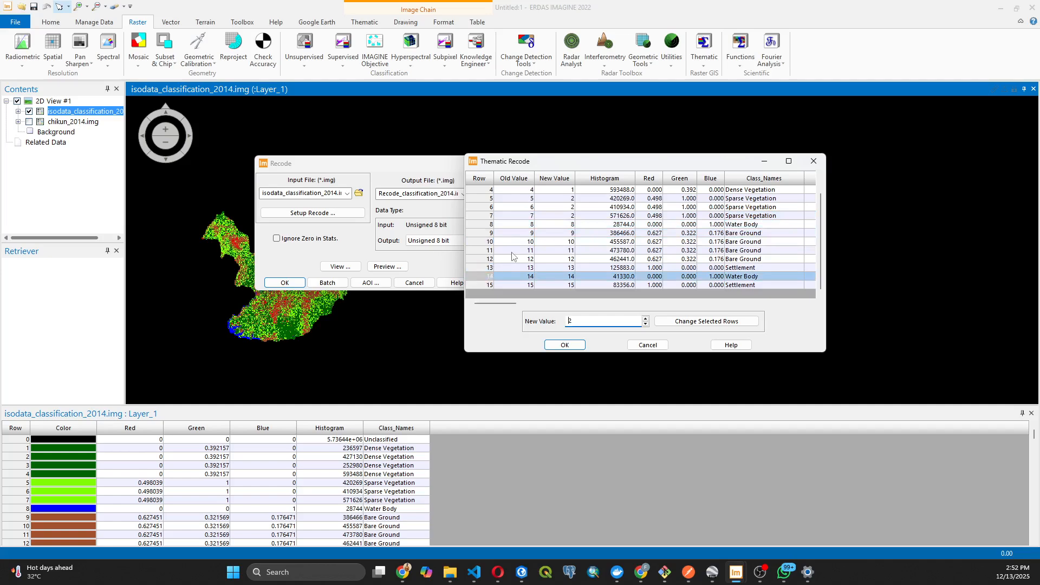
pyautogui.keyDown('ctrl'); pyautogui.click(485, 227); pyautogui.keyUp('ctrl')
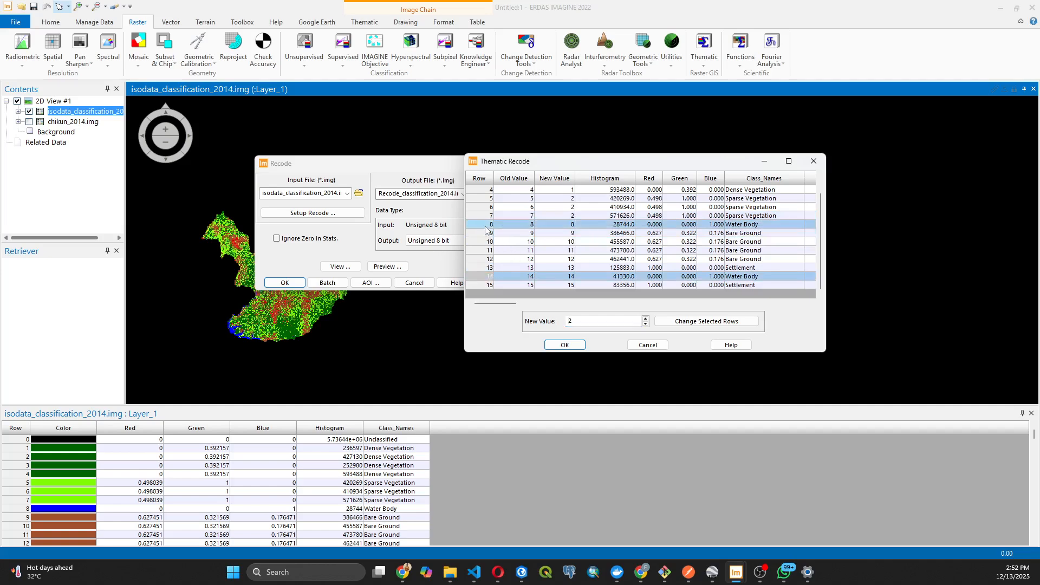
pyautogui.click(581, 320)
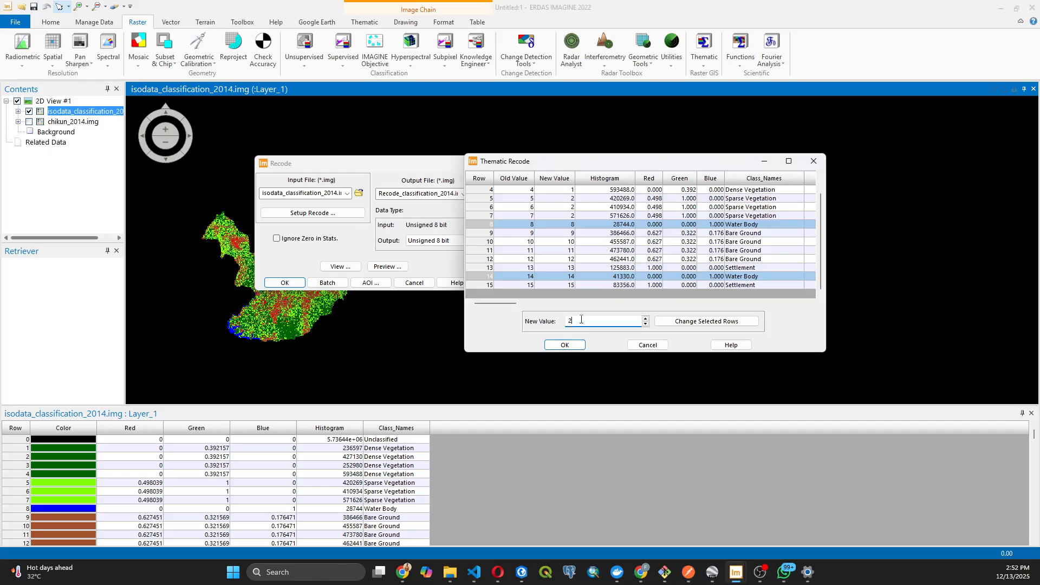
pyautogui.write('3')
pyautogui.click(721, 322)
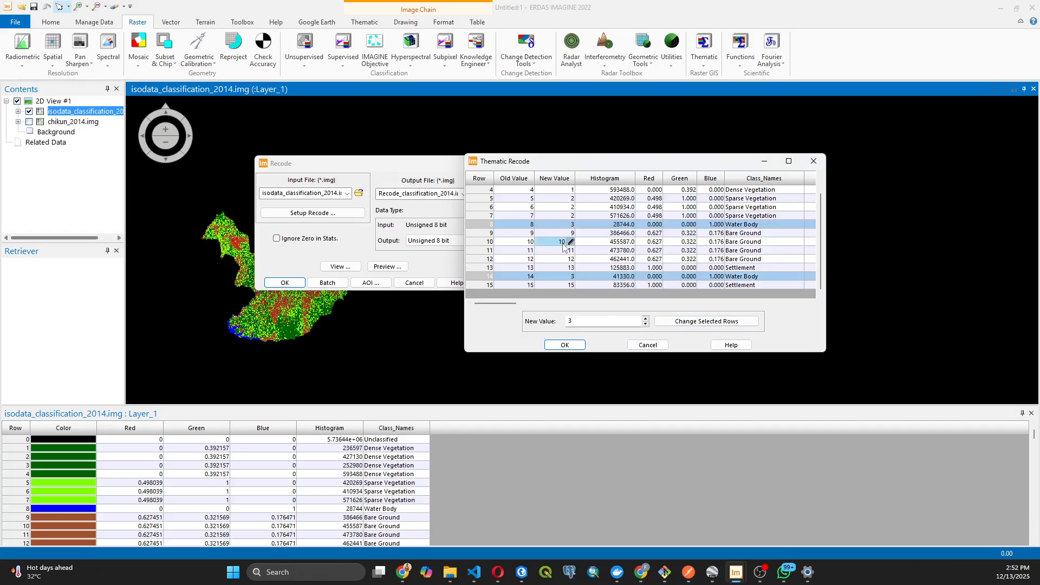
# Recode the four Bare Ground classes in rows 9 to 12 to the new value 4.
pyautogui.click(484, 234)
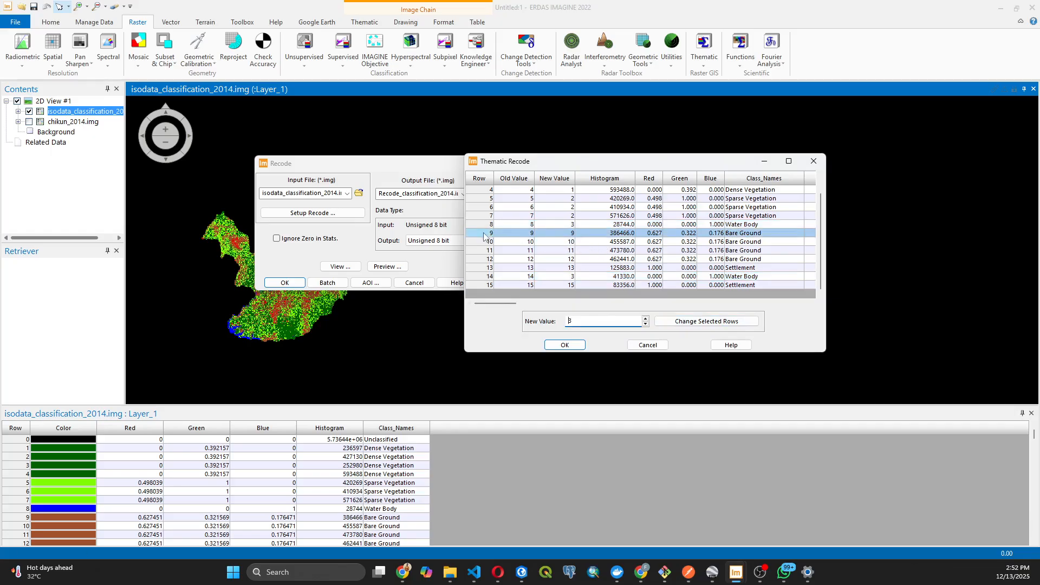
pyautogui.moveTo(486, 238); pyautogui.dragTo(487, 259)
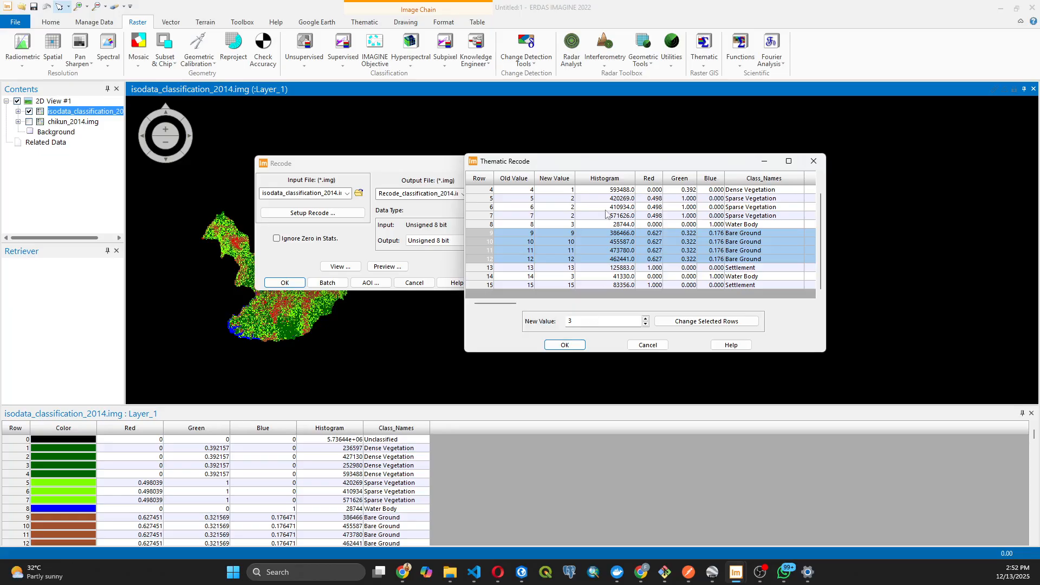
pyautogui.scroll(-1, 621, 223)
pyautogui.scroll(1, 620, 223)
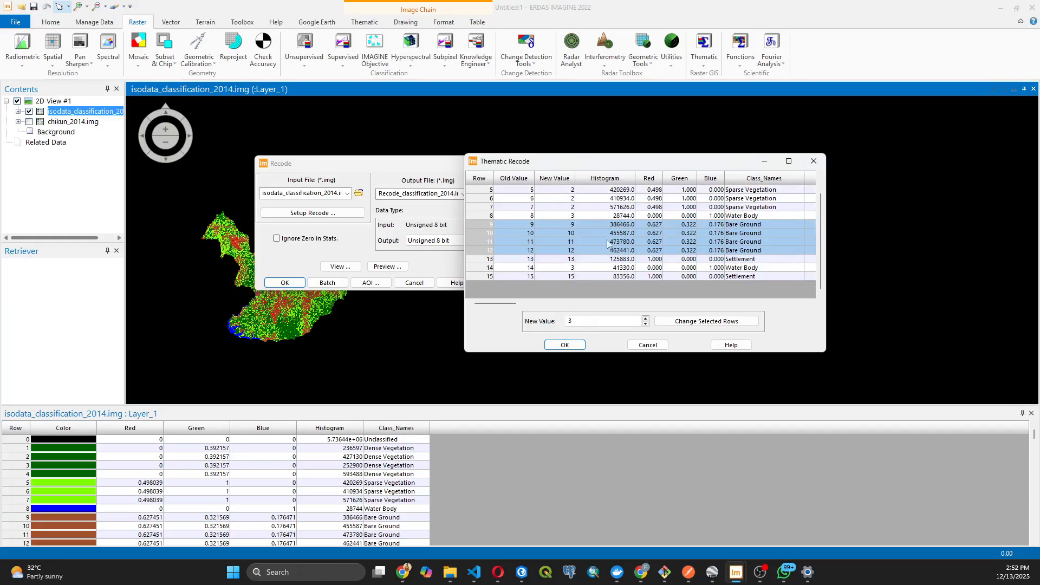
pyautogui.keyDown('ctrl'); pyautogui.click(488, 251); pyautogui.keyUp('ctrl')
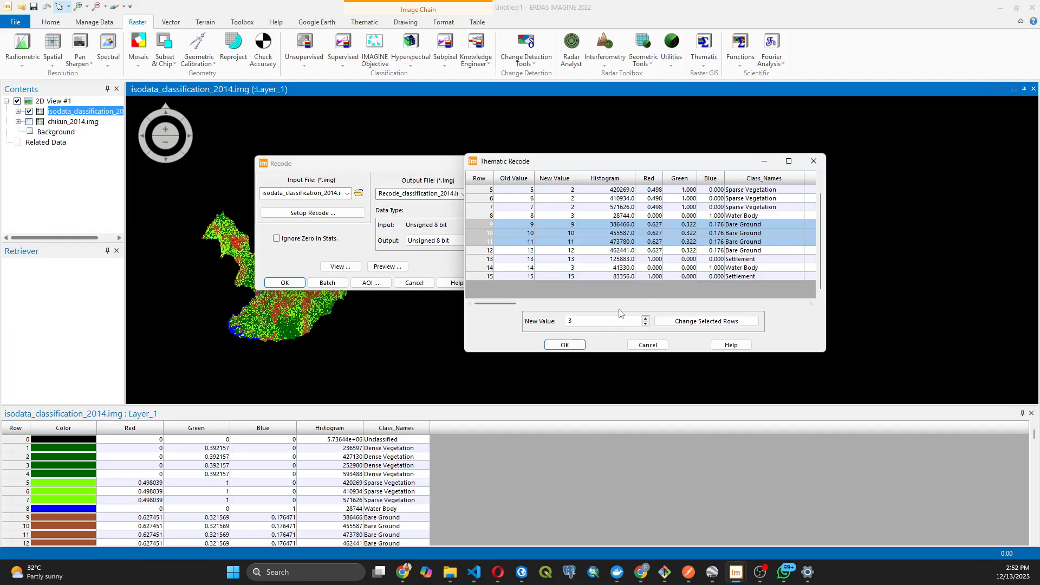
pyautogui.click(594, 324)
pyautogui.click(707, 322)
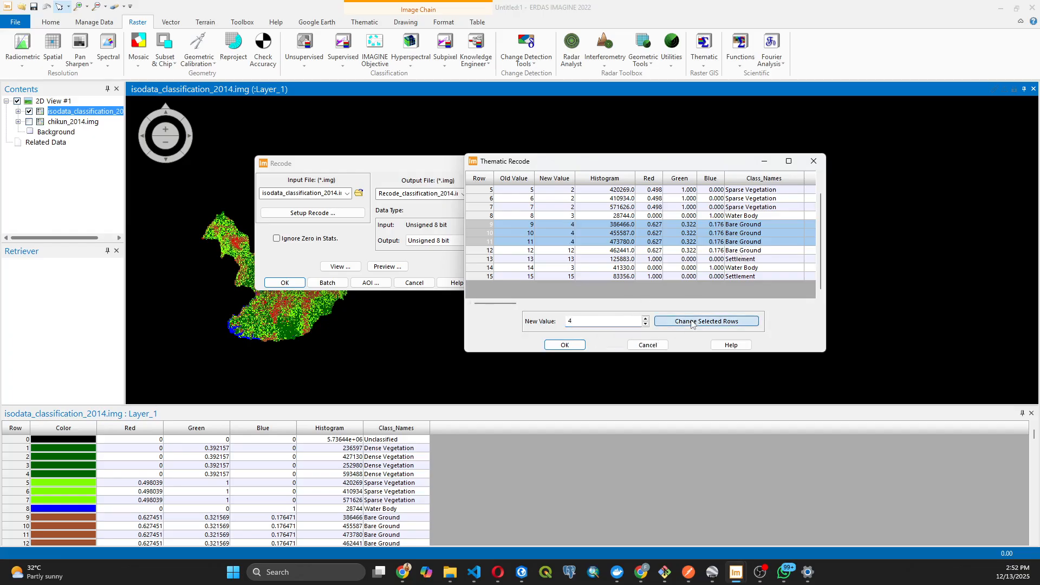
pyautogui.click(562, 260)
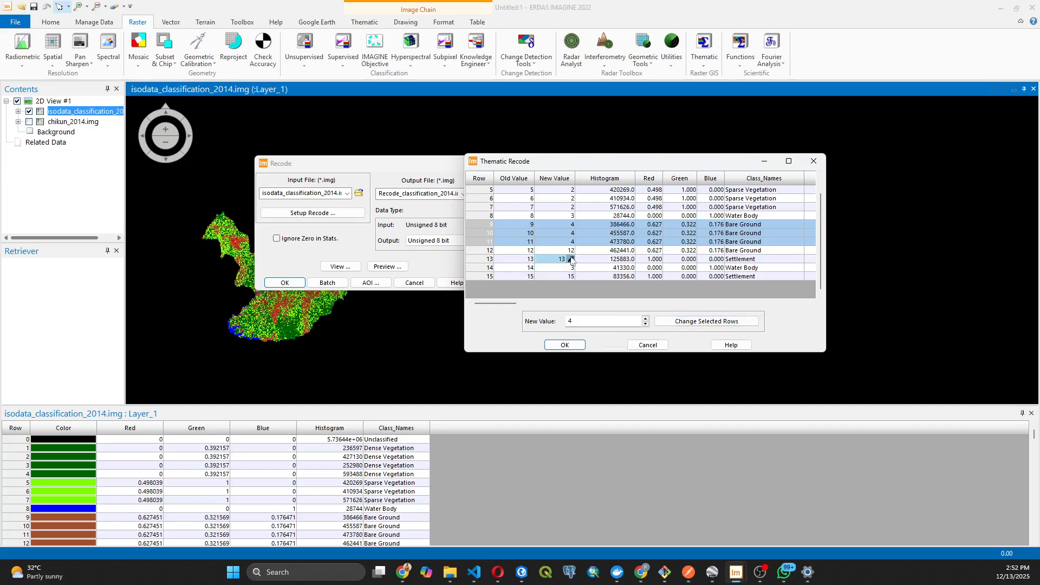
pyautogui.click(569, 252)
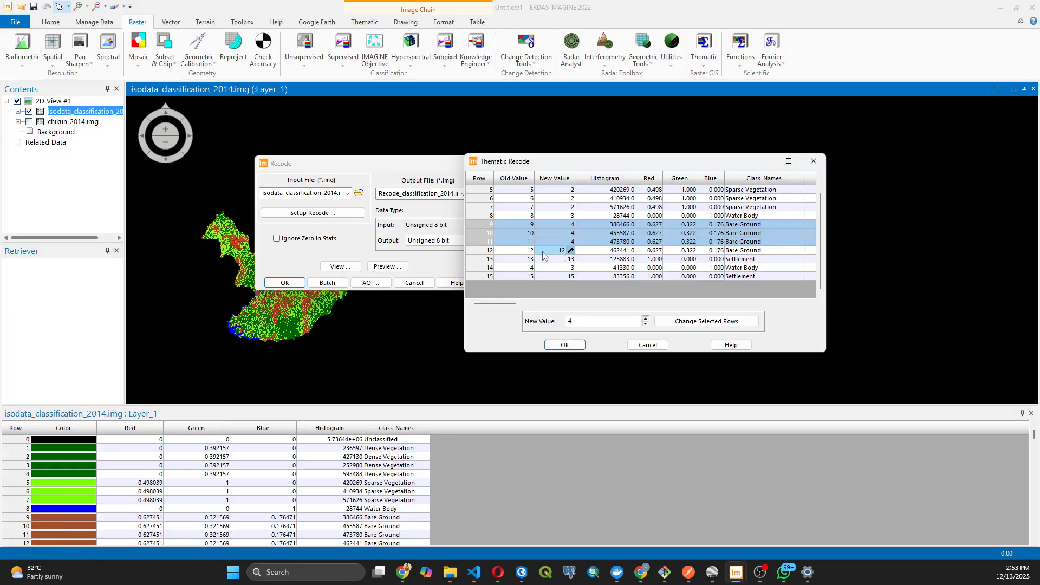
pyautogui.click(489, 250)
pyautogui.keyDown('shift'); pyautogui.click(489, 252); pyautogui.keyUp('shift')
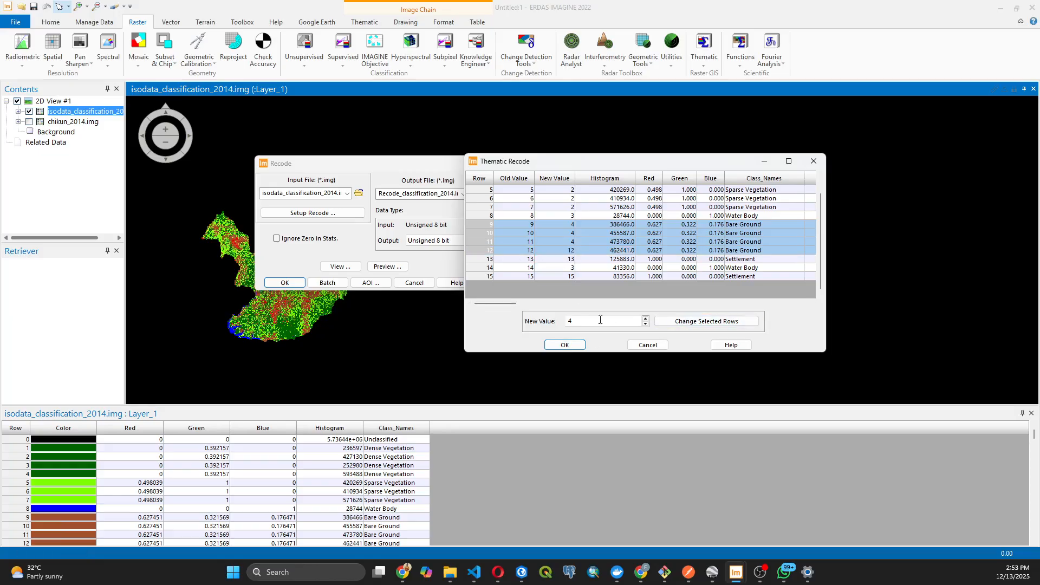
pyautogui.click(706, 321)
pyautogui.click(571, 252)
# Recode the two Settlement classes in rows 13 and 15 to the new value 5.
pyautogui.scroll(-2, 709, 260)
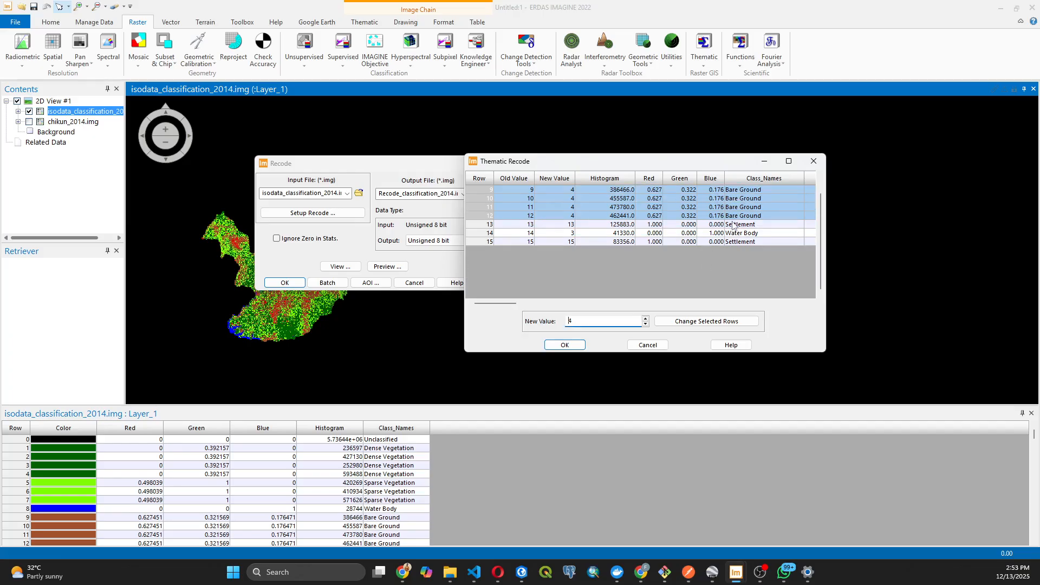
pyautogui.click(483, 225)
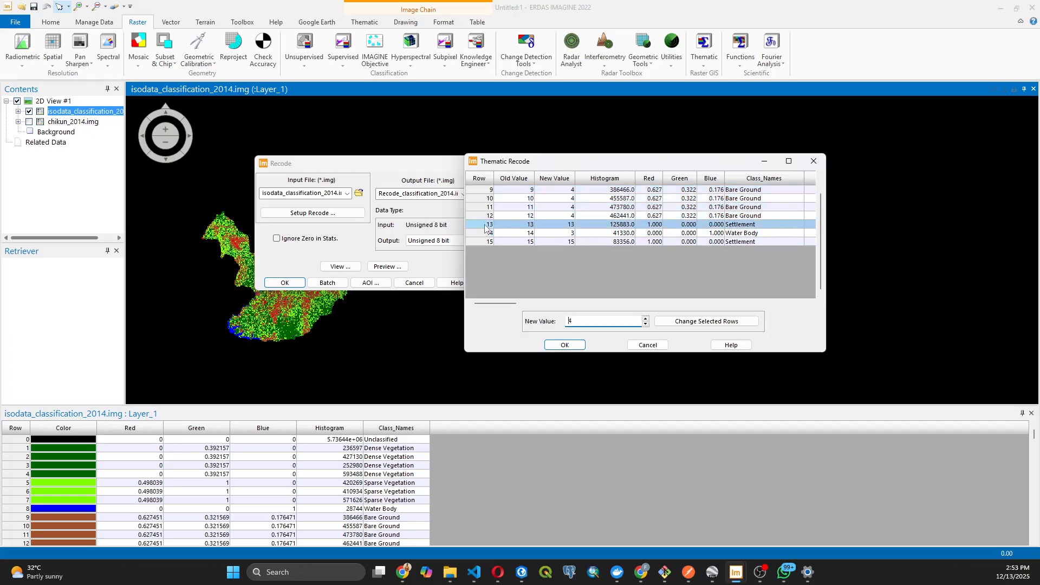
pyautogui.keyDown('ctrl'); pyautogui.click(486, 241); pyautogui.keyUp('ctrl')
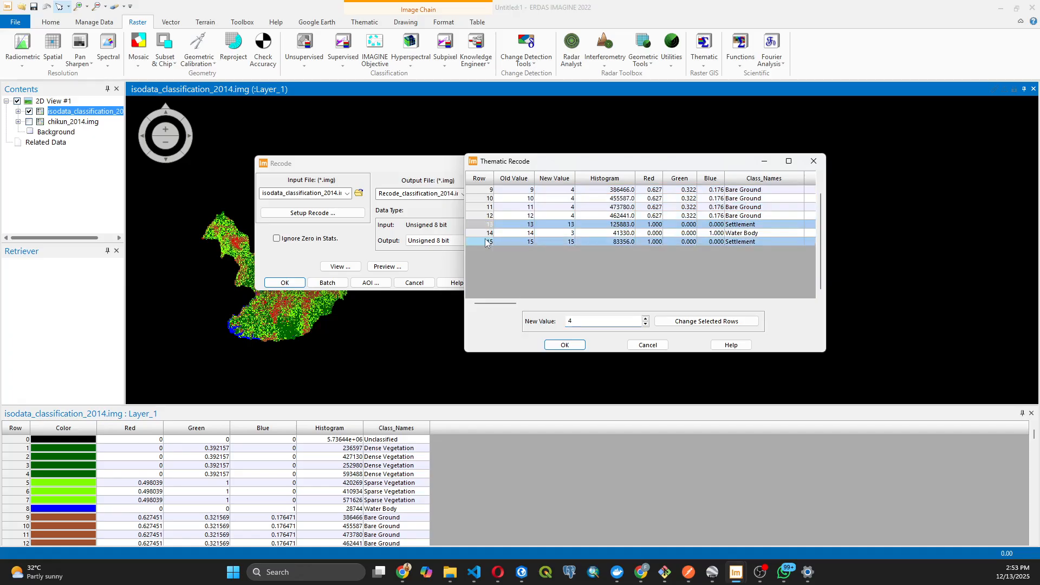
pyautogui.click(575, 322)
pyautogui.write('5')
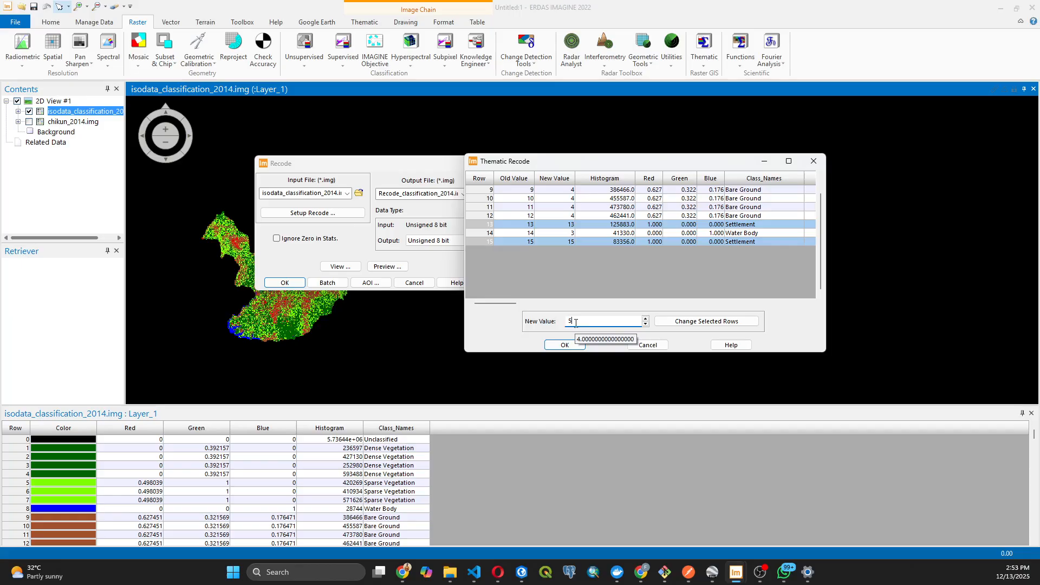
pyautogui.click(692, 324)
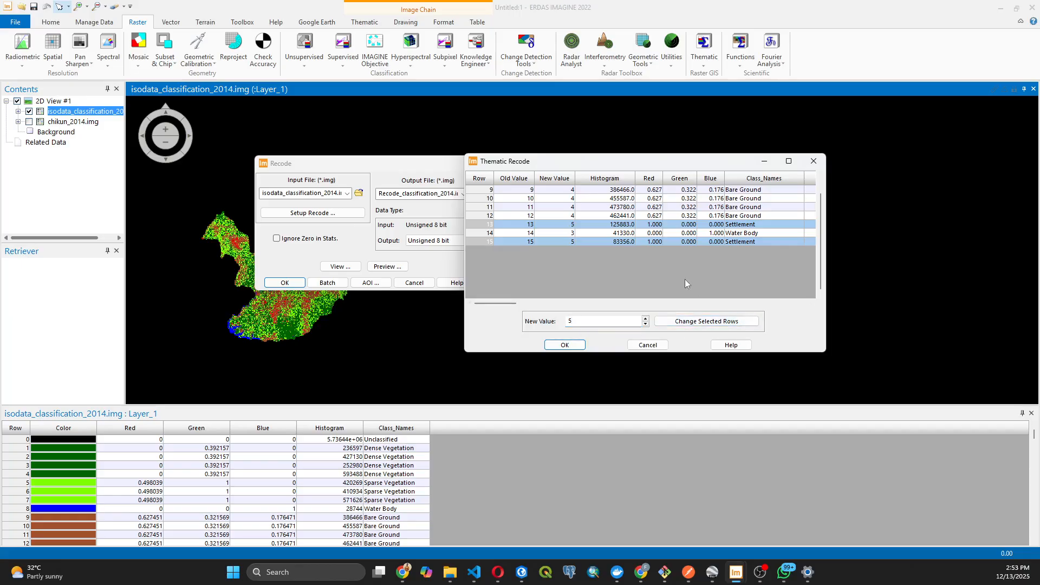
# Review the new values, accept the recode table, run the Recode process and close the process list once it is done.
pyautogui.scroll(3, 550, 240)
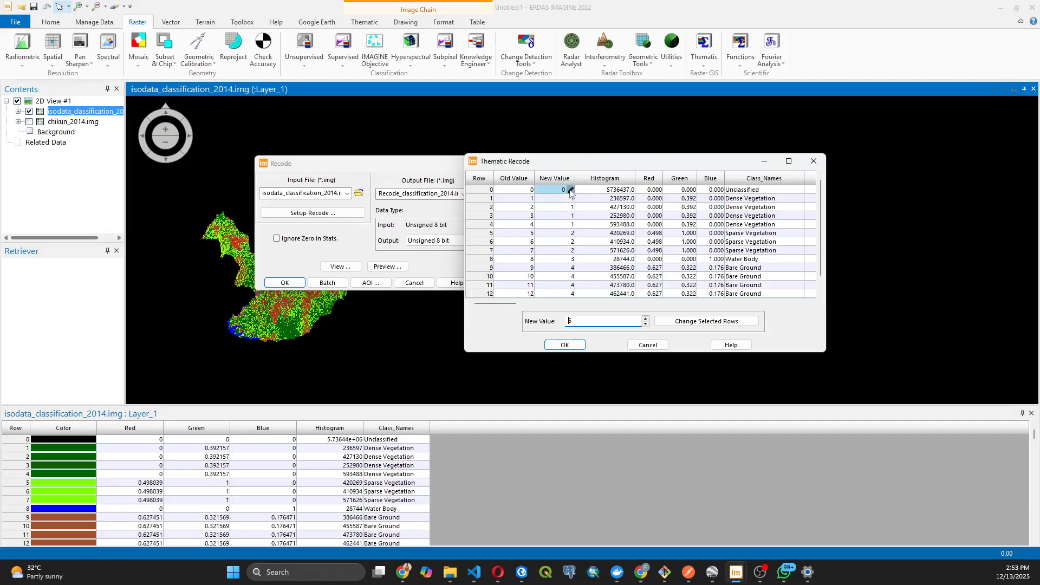
pyautogui.scroll(-1, 571, 233)
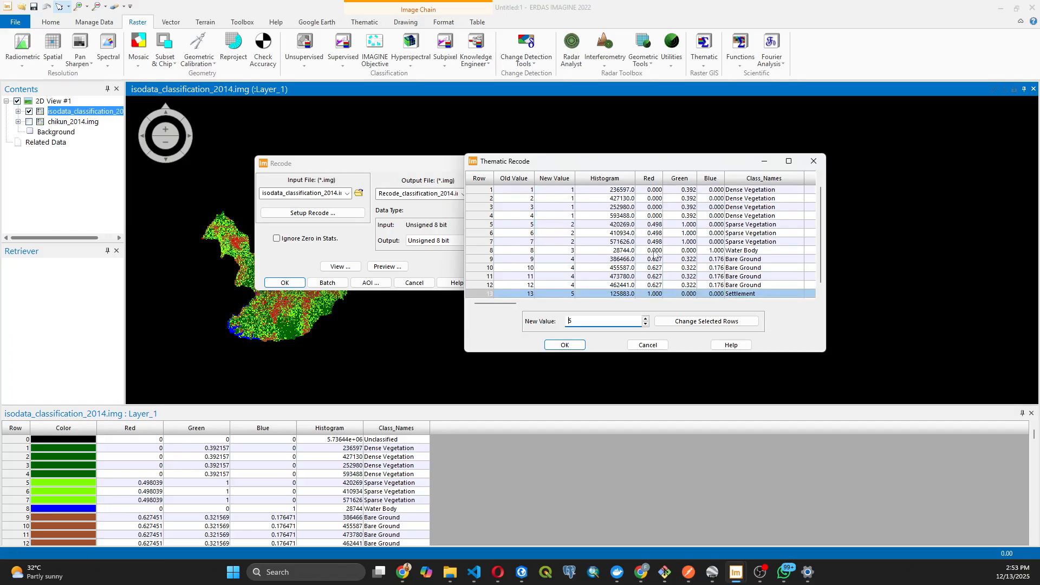
pyautogui.scroll(-2, 608, 273)
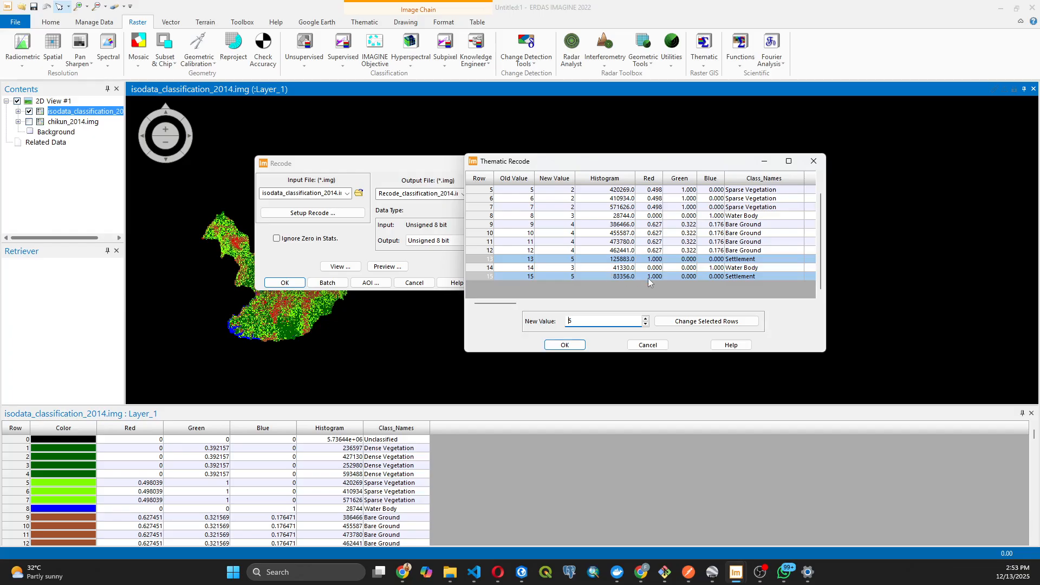
pyautogui.click(570, 345)
pyautogui.click(278, 282)
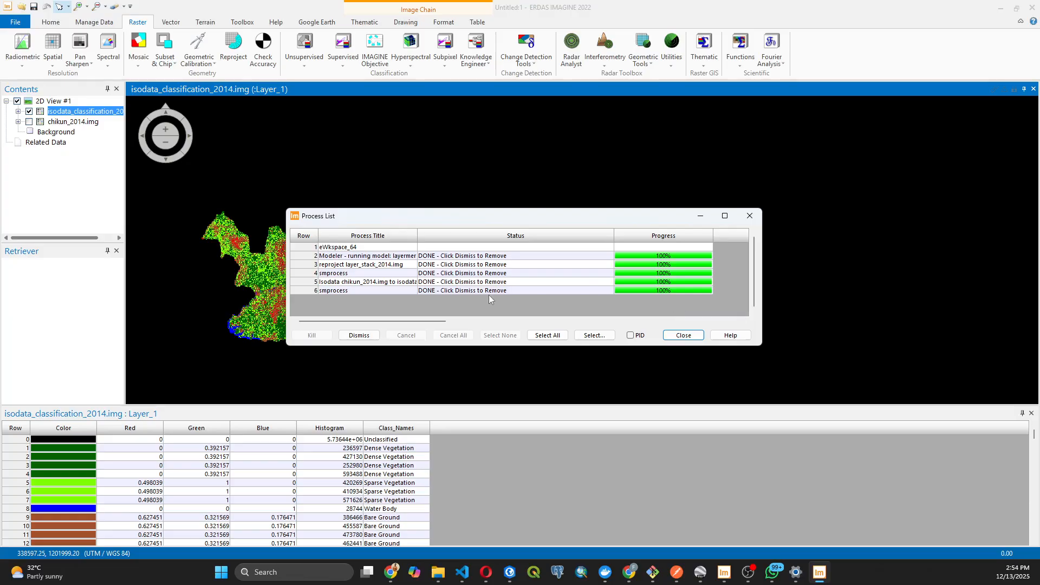
pyautogui.click(692, 336)
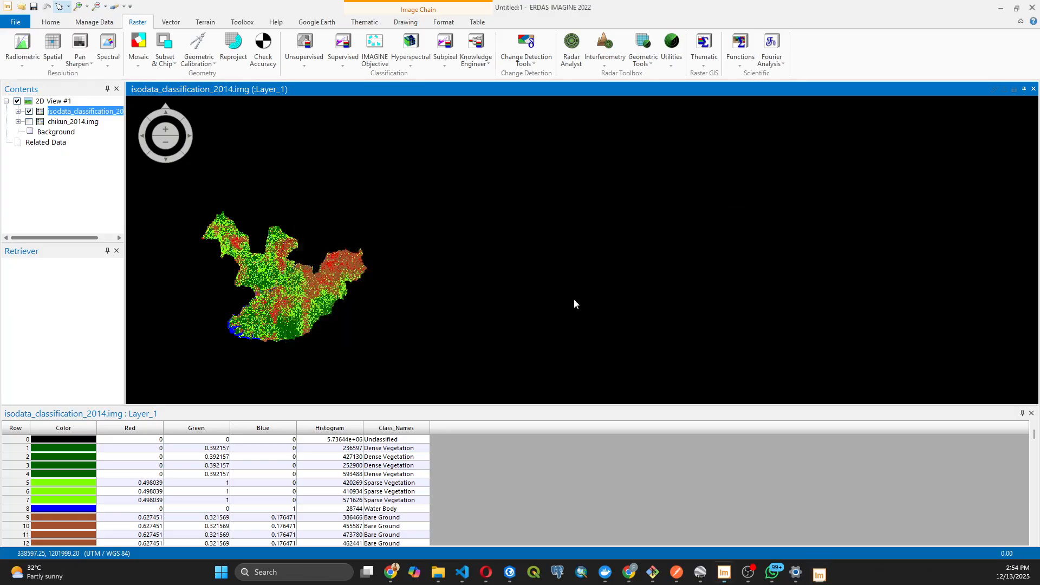
# Add the raster layer Recode_classification_2014.img from the Tutorial folder to the 2D view.
pyautogui.rightClick(427, 230)
pyautogui.click(448, 208)
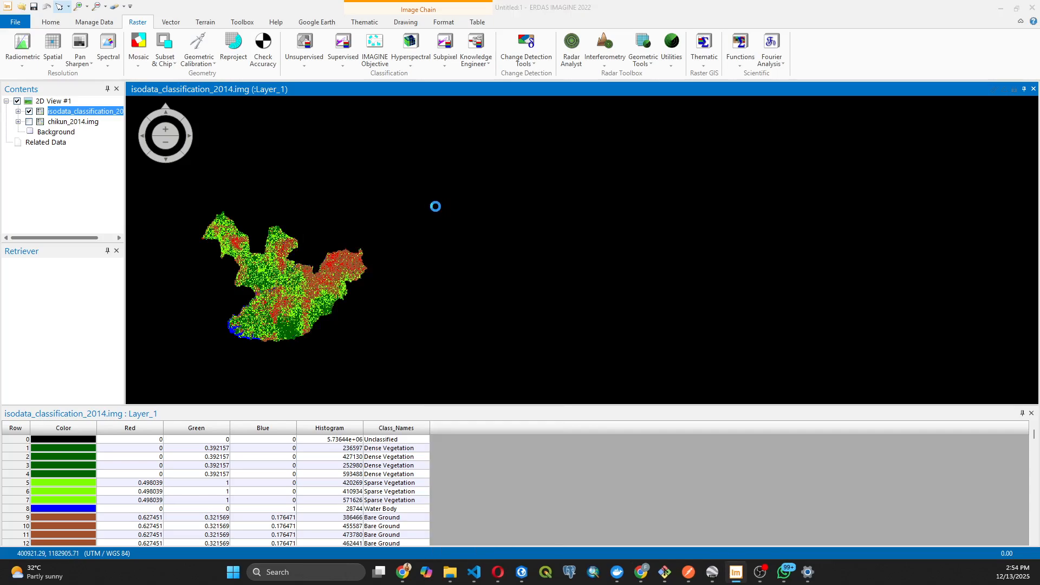
pyautogui.click(464, 216)
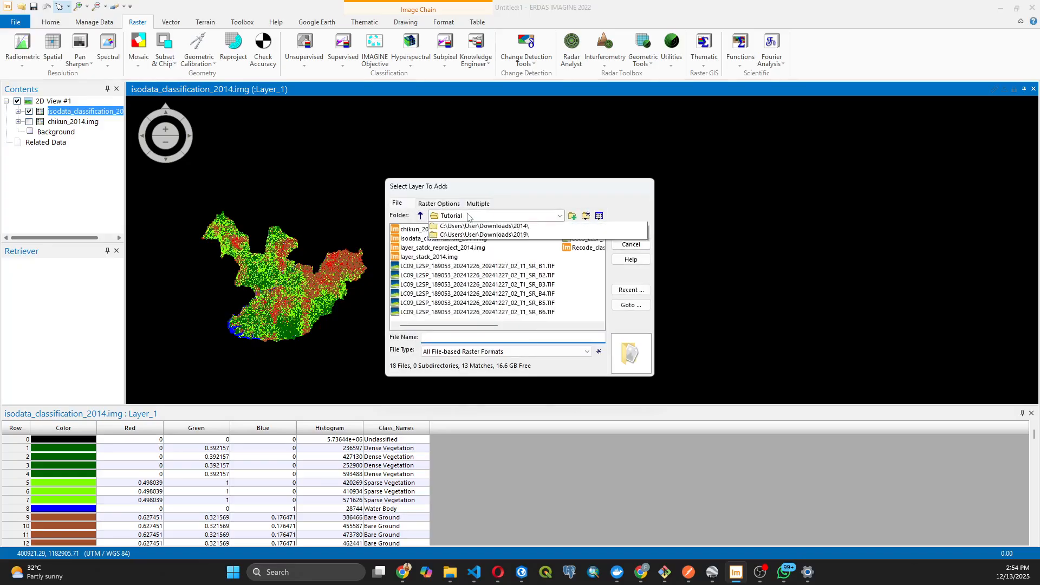
pyautogui.click(414, 239)
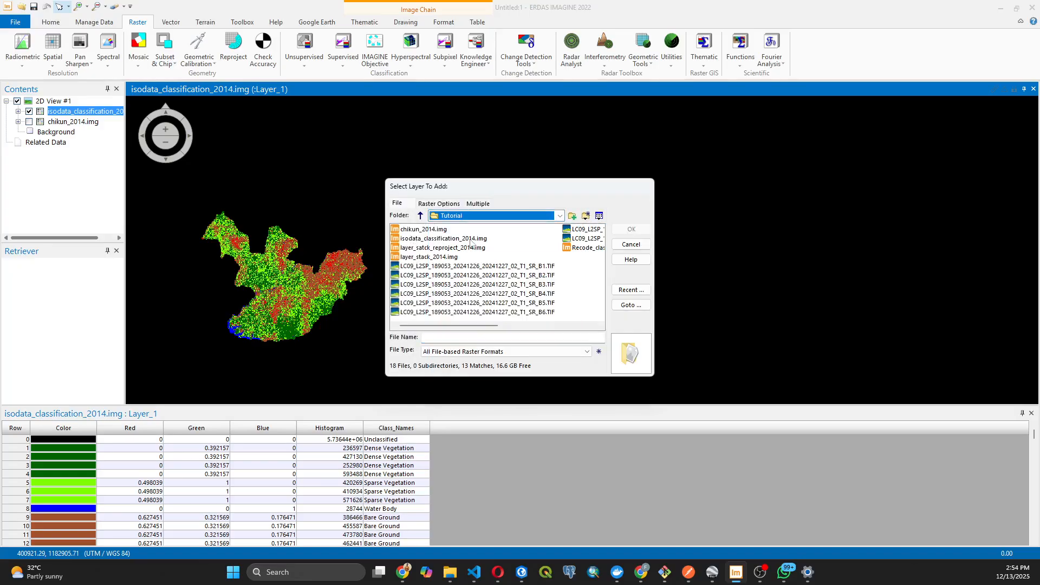
pyautogui.click(585, 248)
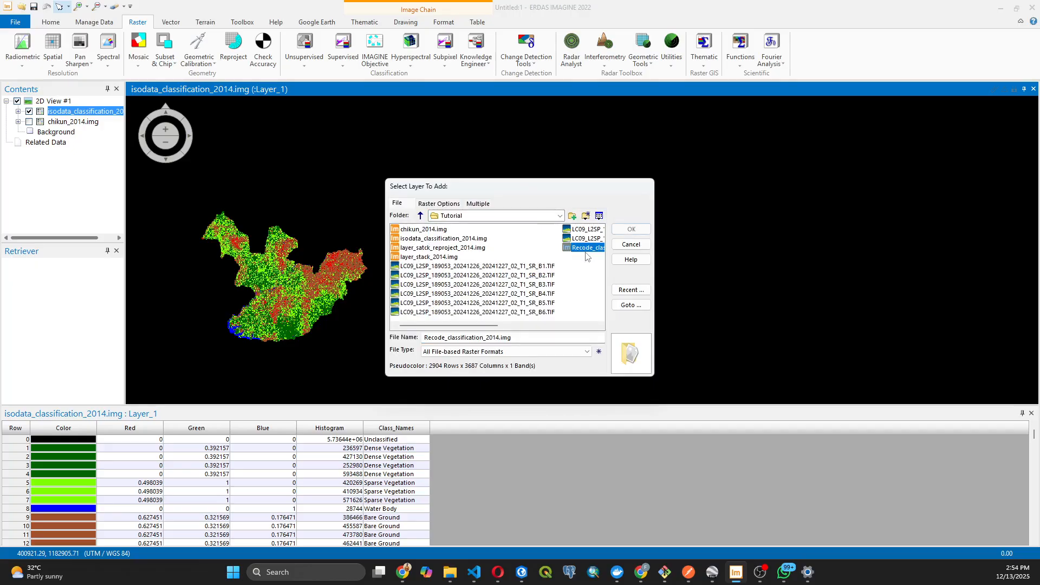
pyautogui.click(629, 230)
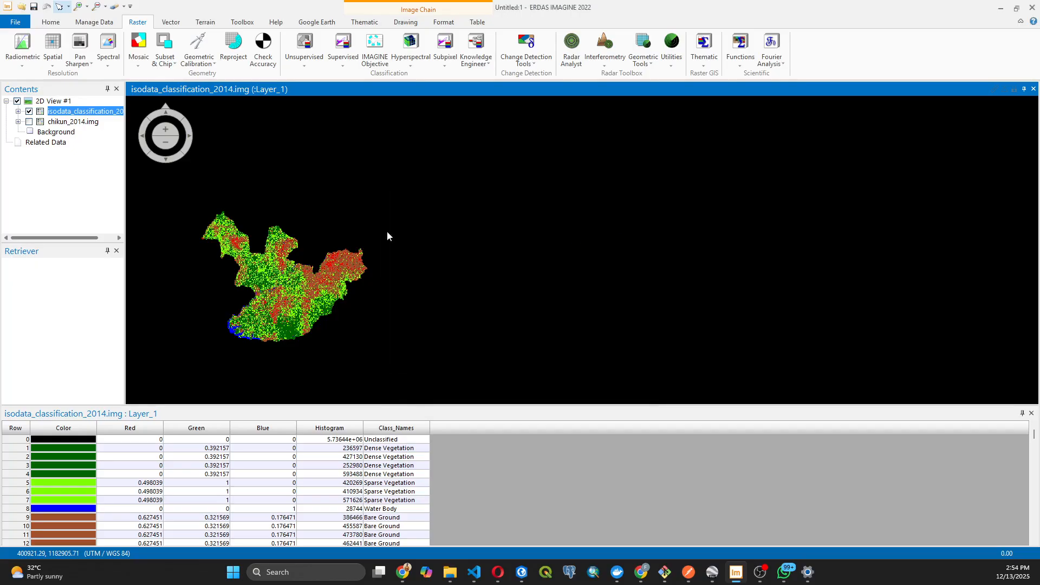
# Hide the isodata_classification_2014 layer and fit the Recode_classification_2014 layer to the window.
pyautogui.click(30, 122)
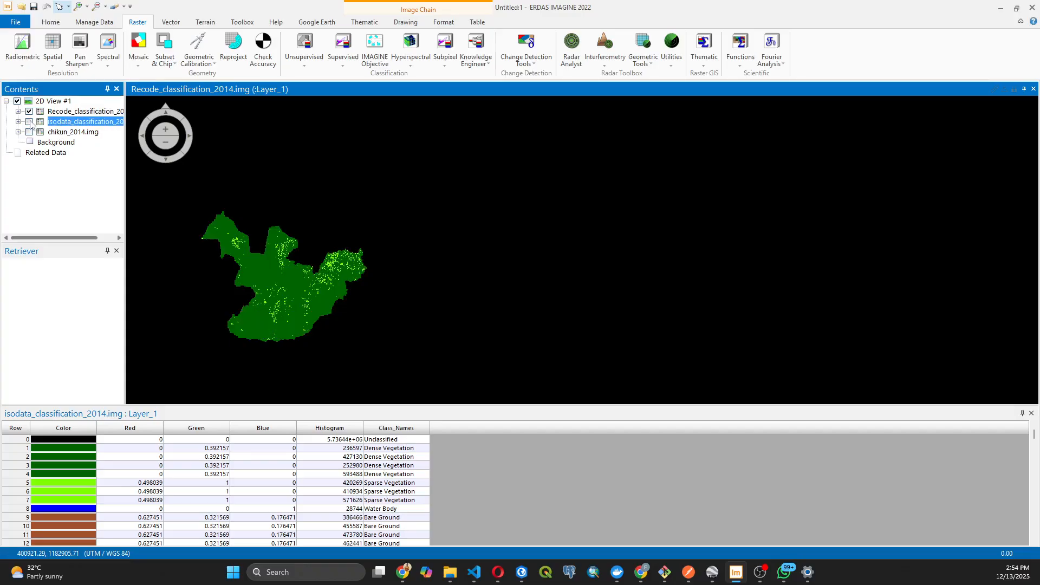
pyautogui.rightClick(56, 112)
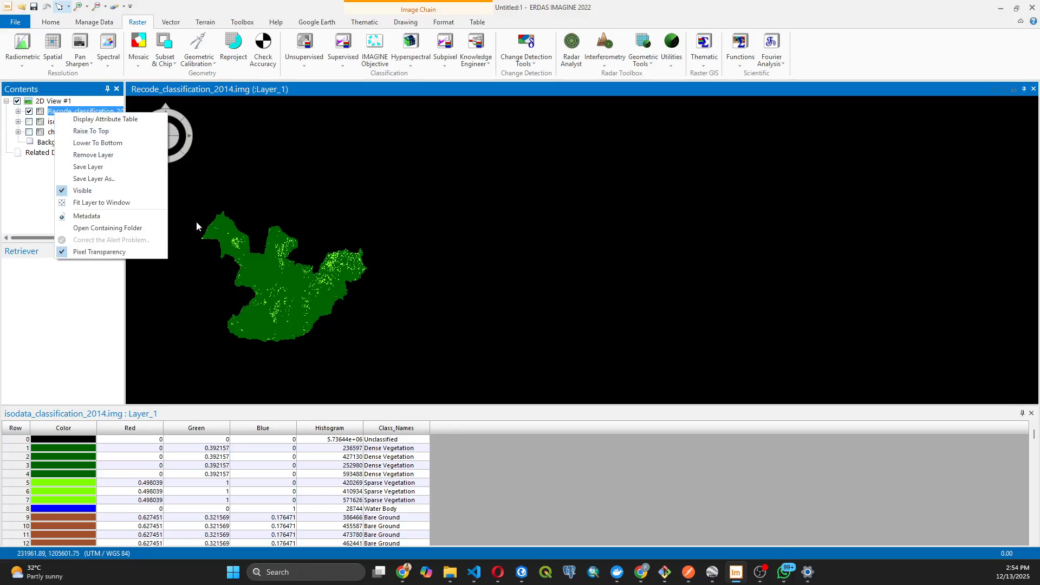
pyautogui.click(297, 272)
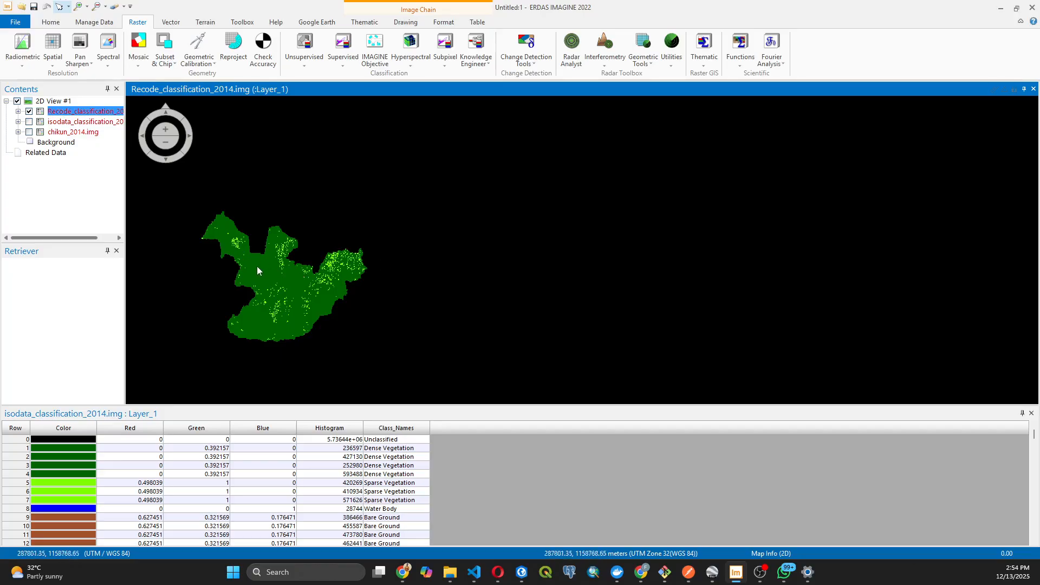
pyautogui.rightClick(60, 115)
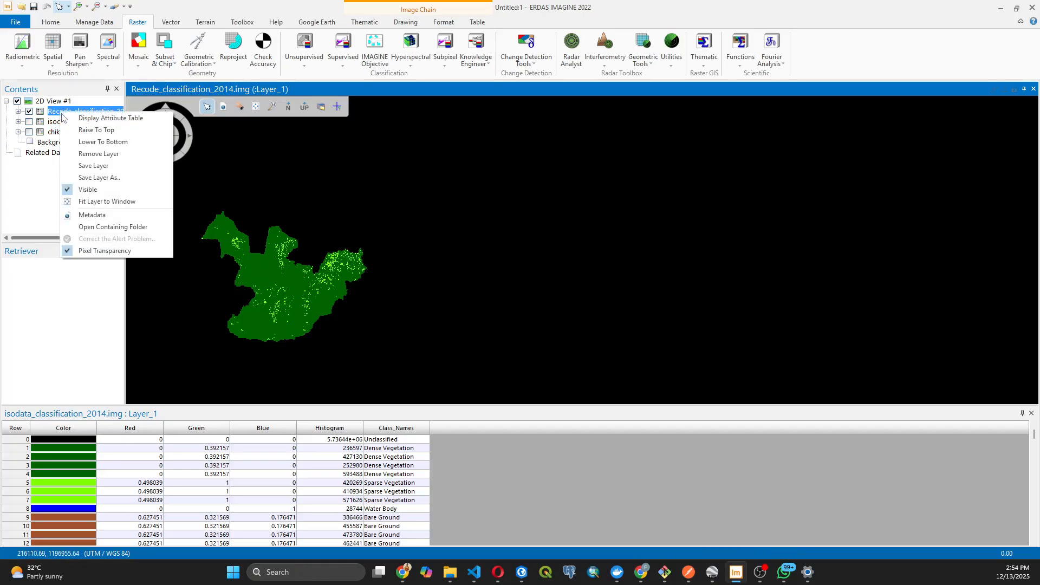
pyautogui.click(95, 202)
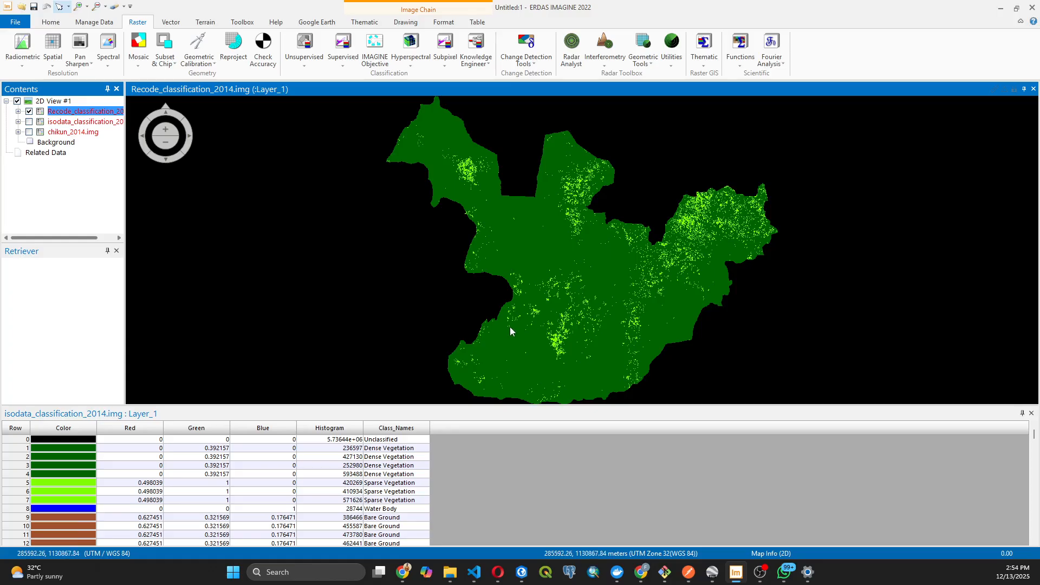
# Display the attribute table of the Recode_classification_2014 layer.
pyautogui.rightClick(57, 116)
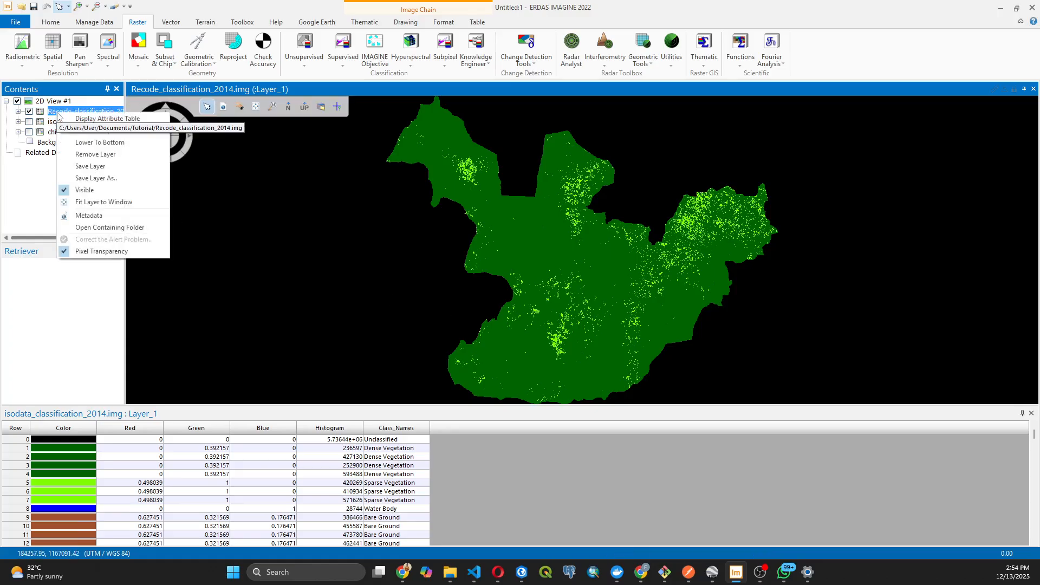
pyautogui.click(92, 120)
pyautogui.click(402, 448)
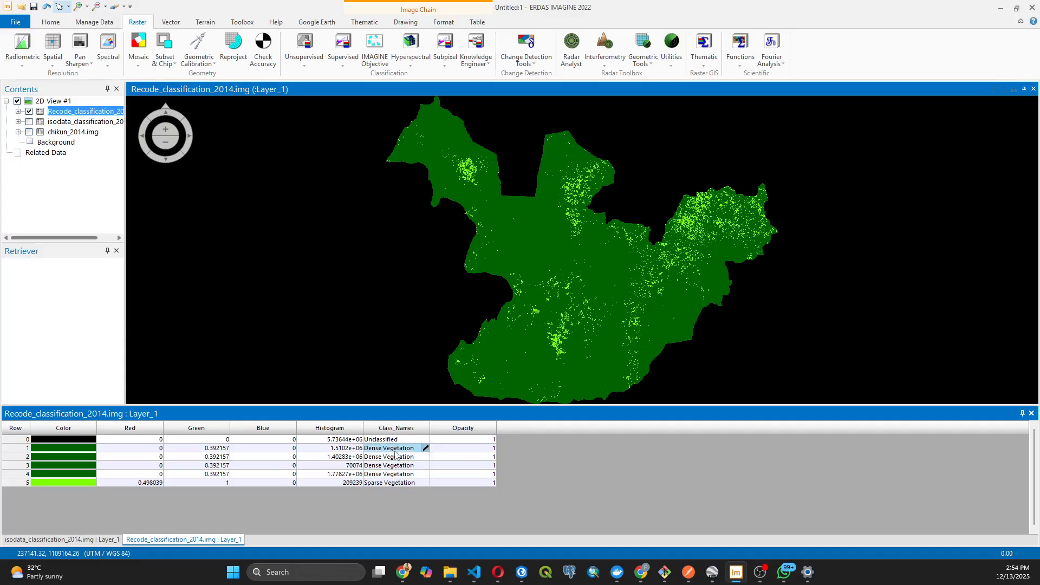
# Highlight the row 1 class in Red to identify it on the map, and restore its colour to DarkGreen.
pyautogui.click(27, 448)
pyautogui.click(93, 448)
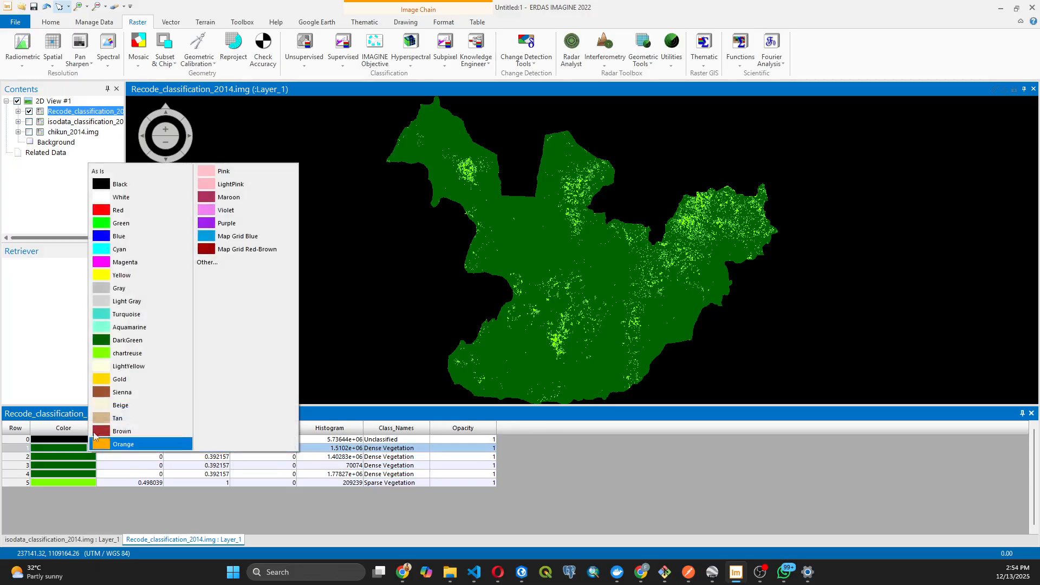
pyautogui.click(115, 211)
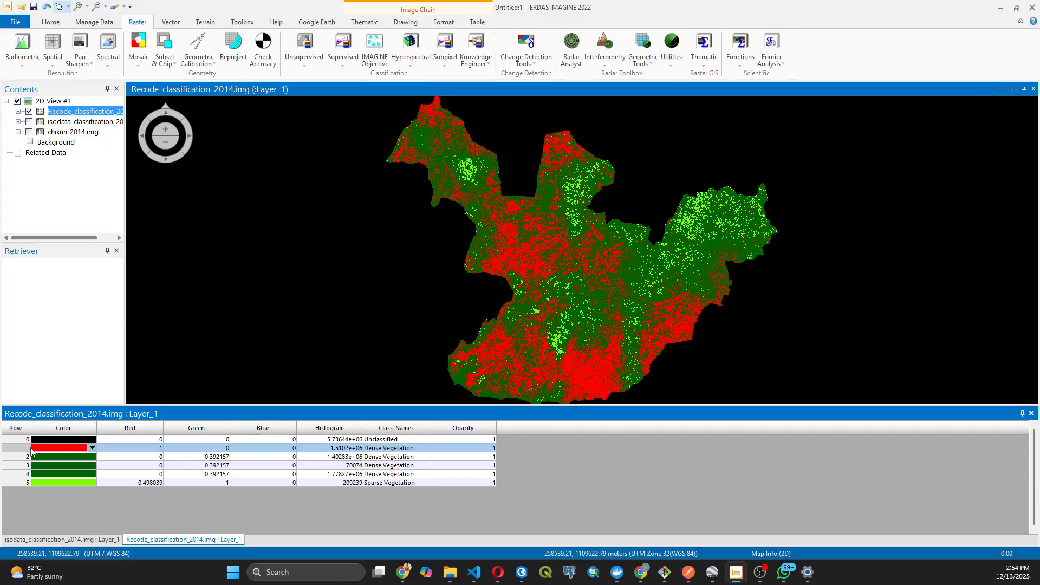
pyautogui.click(92, 447)
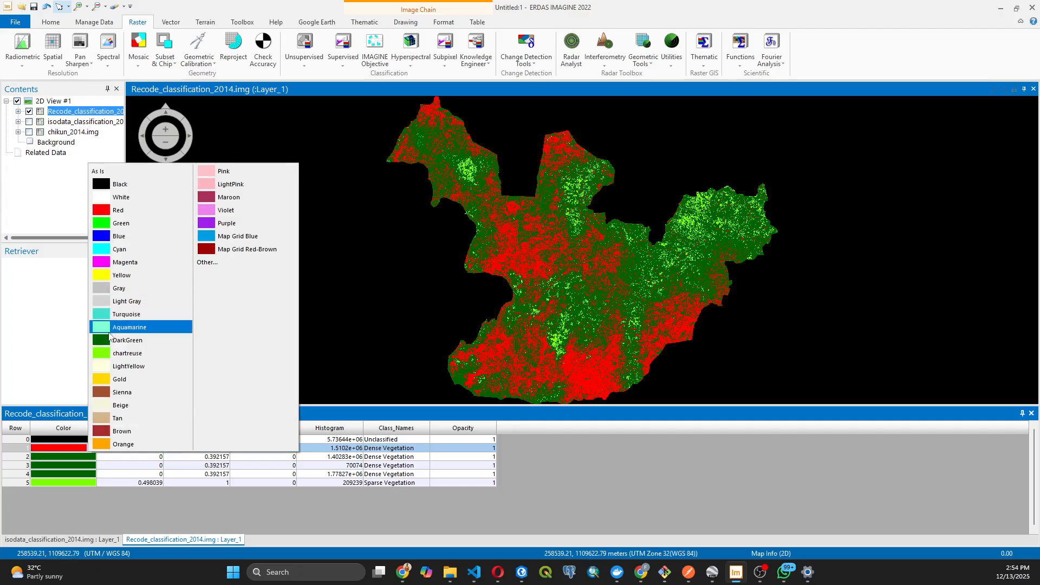
pyautogui.click(110, 339)
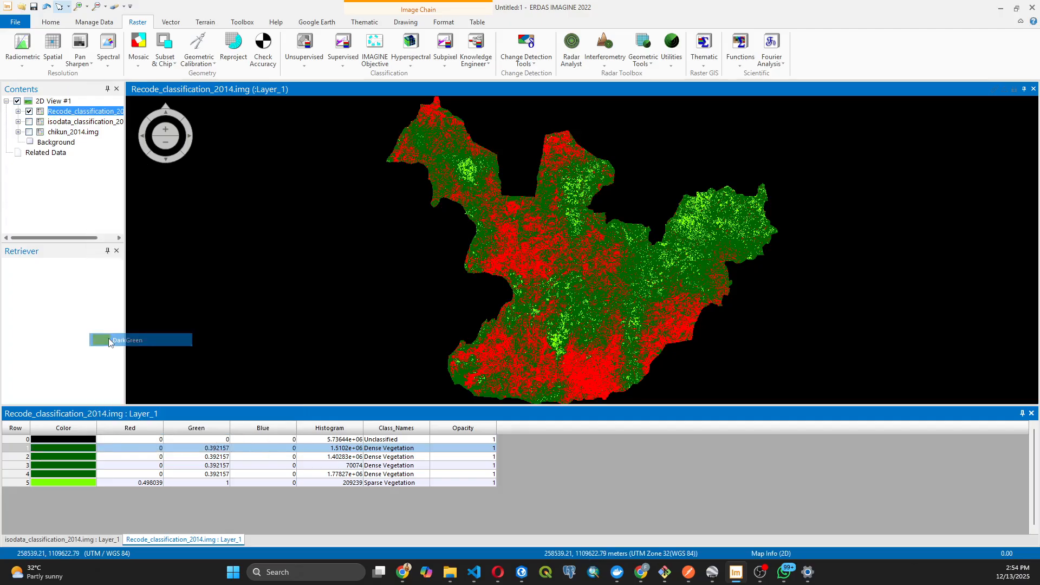
# Highlight the row 2 class of the recoded layer in Red to identify it on the map.
pyautogui.click(36, 460)
pyautogui.click(92, 457)
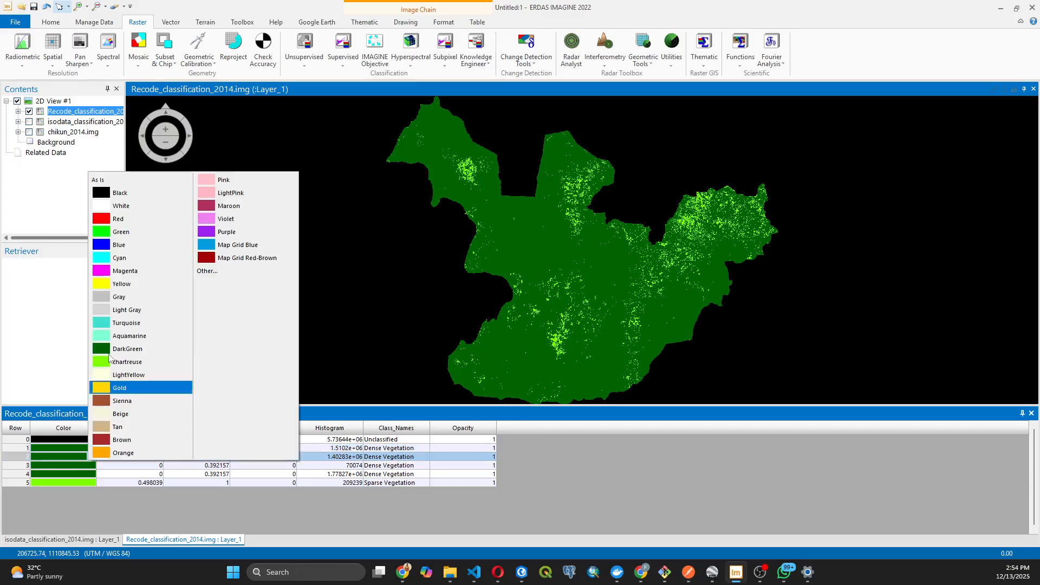
pyautogui.click(112, 219)
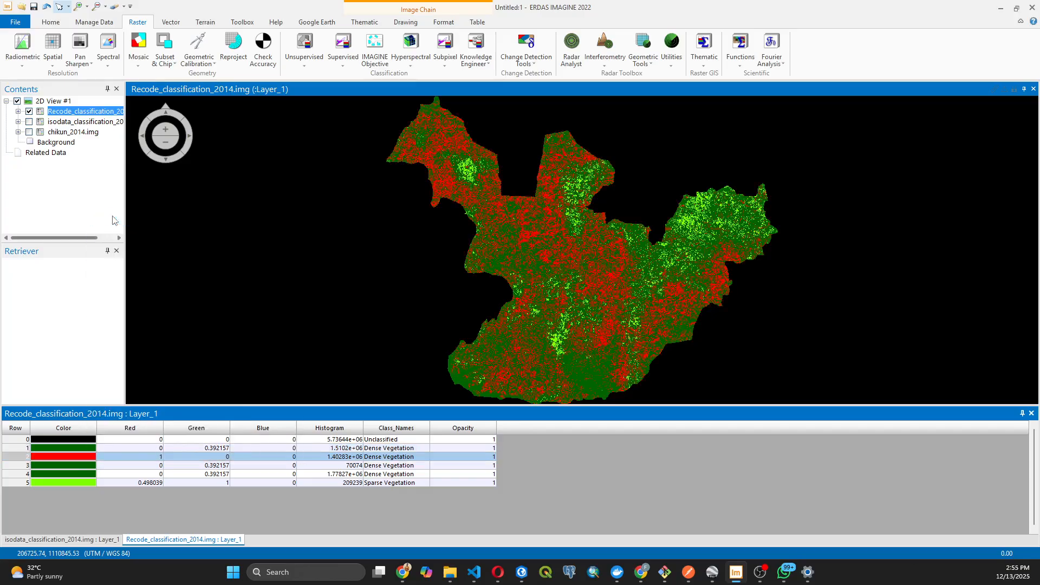
pyautogui.click(92, 457)
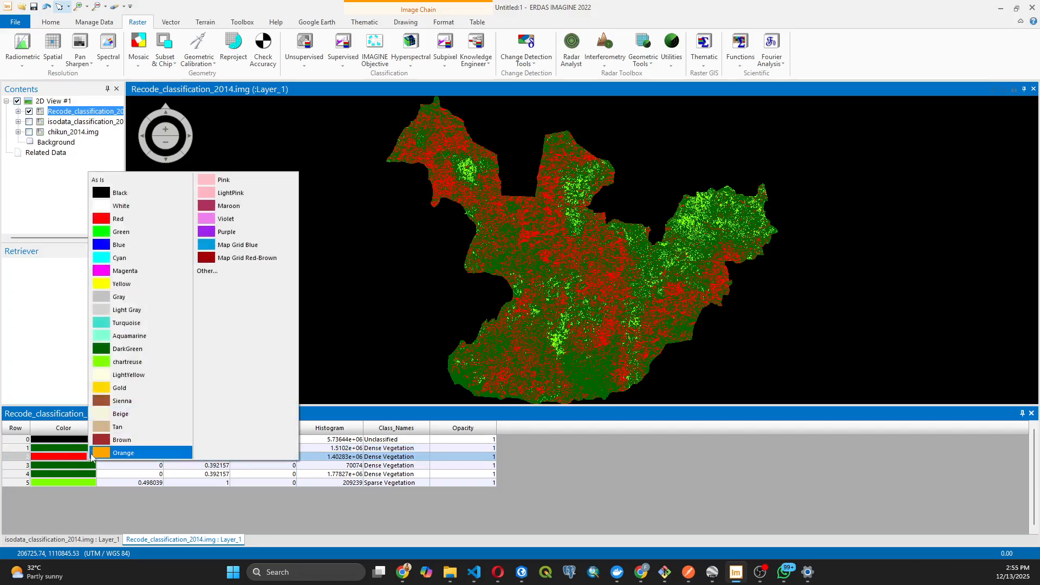
pyautogui.click(329, 187)
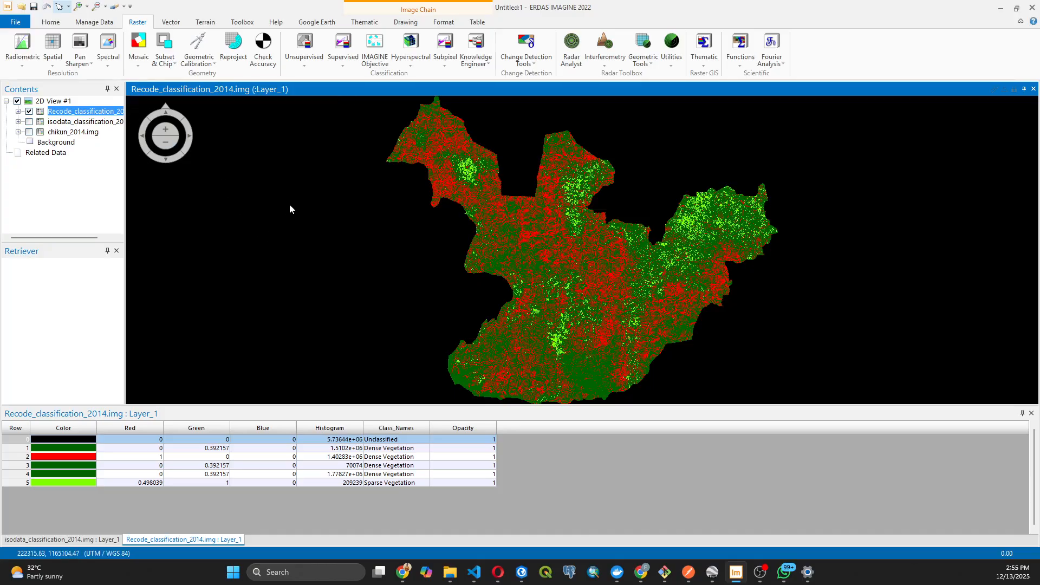
# Create a new 2D view beside the existing one for comparing the two classifications.
pyautogui.click(51, 23)
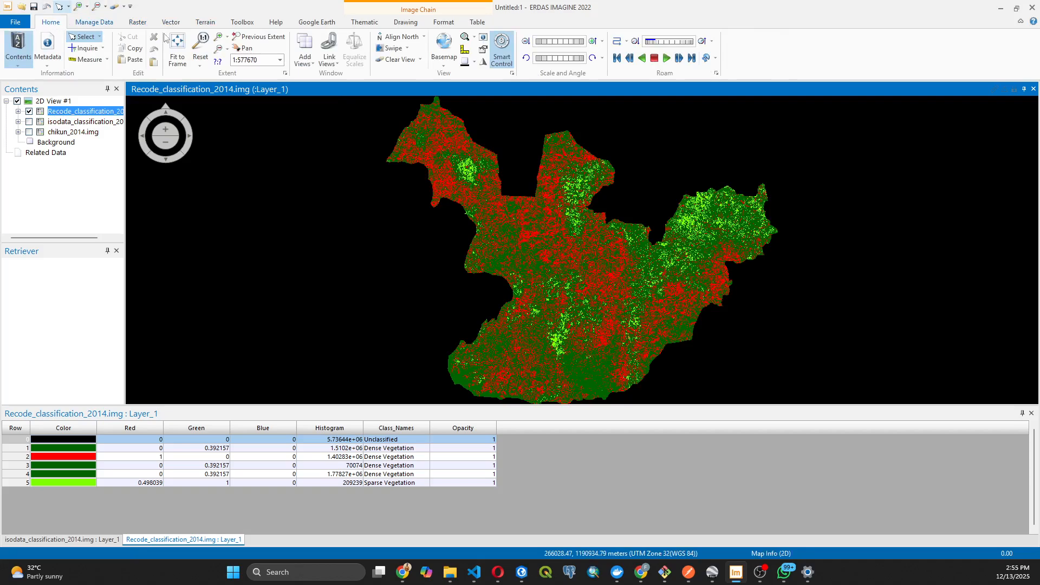
pyautogui.click(305, 65)
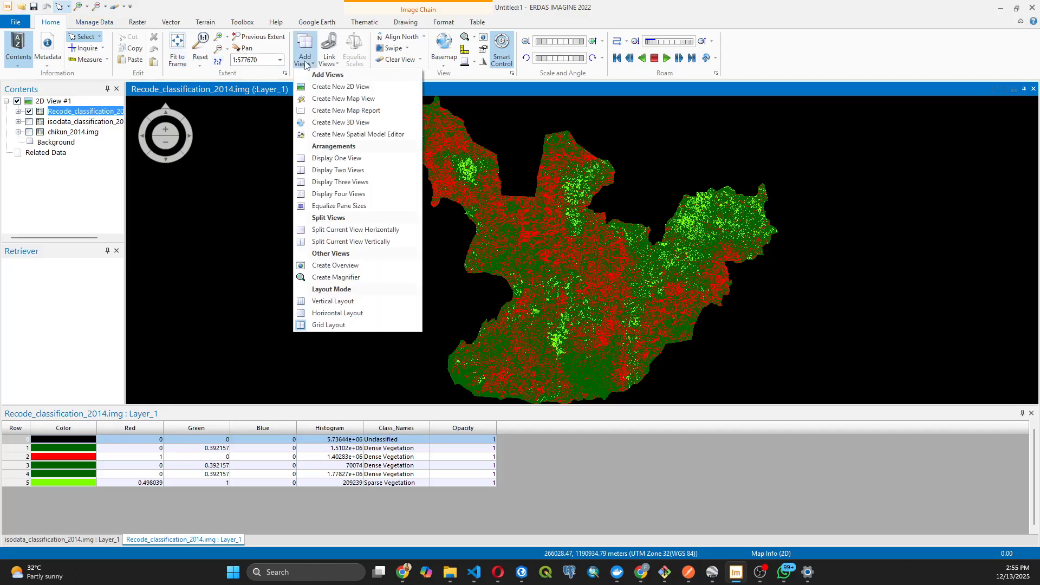
pyautogui.click(330, 88)
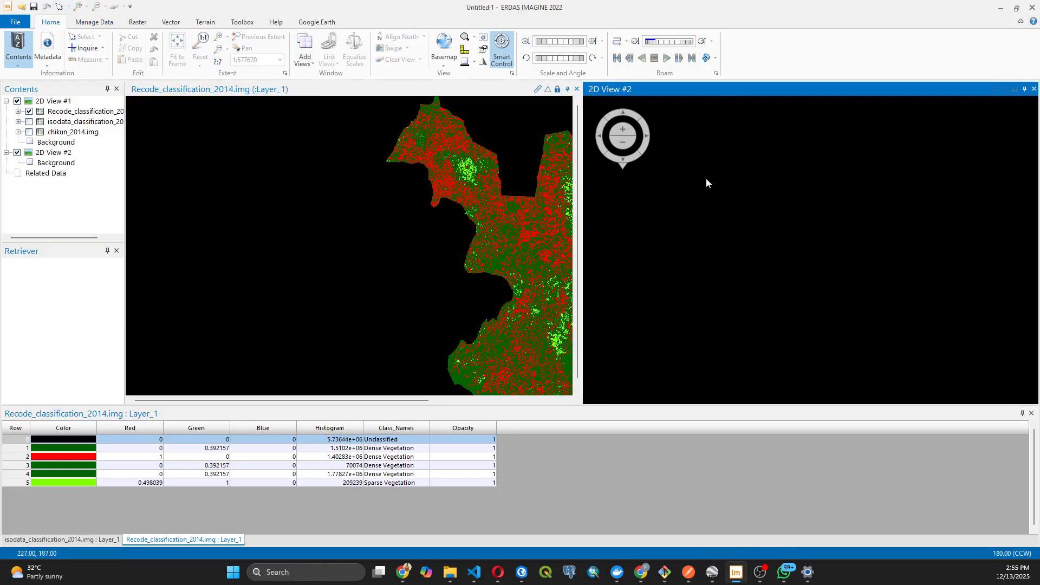
# Remove the Recode_classification_2014 layer from 2D View #1, declining to save its changes.
pyautogui.click(85, 113)
pyautogui.rightClick(85, 114)
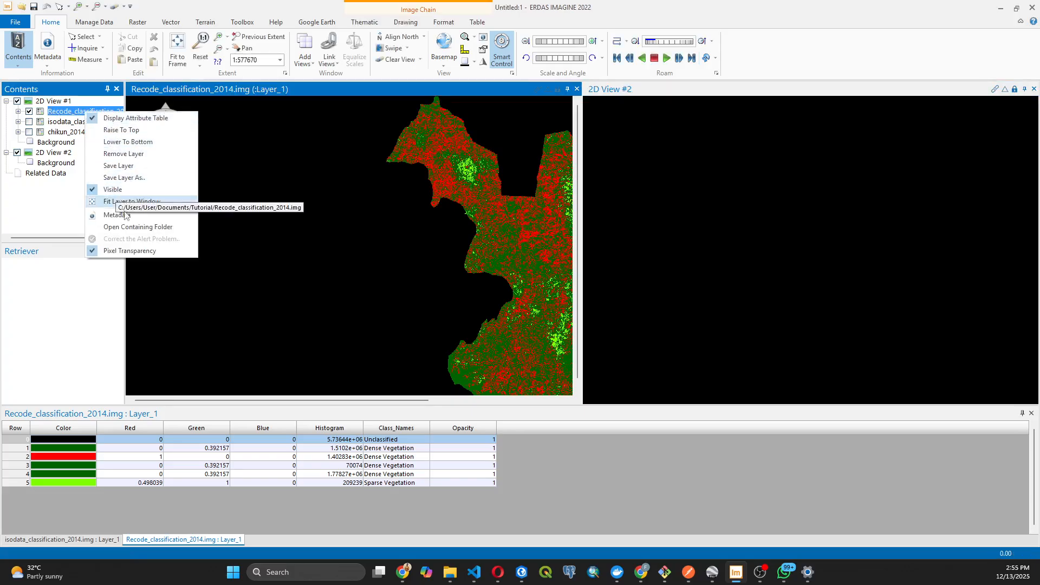
pyautogui.click(131, 154)
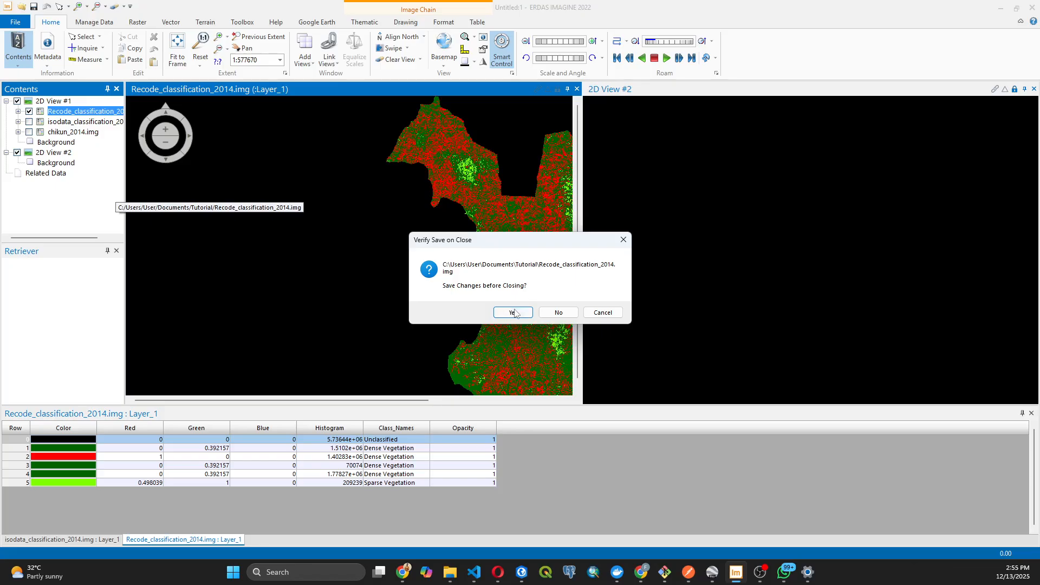
pyautogui.click(558, 312)
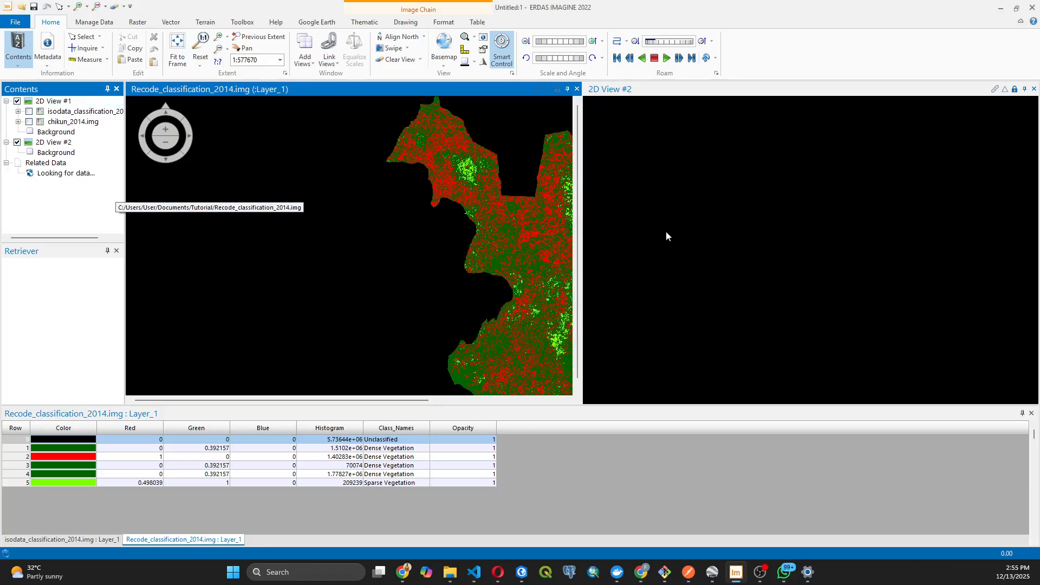
# Add the raster layer Recode_classification_2014.img from the Tutorial folder to 2D View #2 and fit it to the window.
pyautogui.rightClick(696, 184)
pyautogui.click(741, 190)
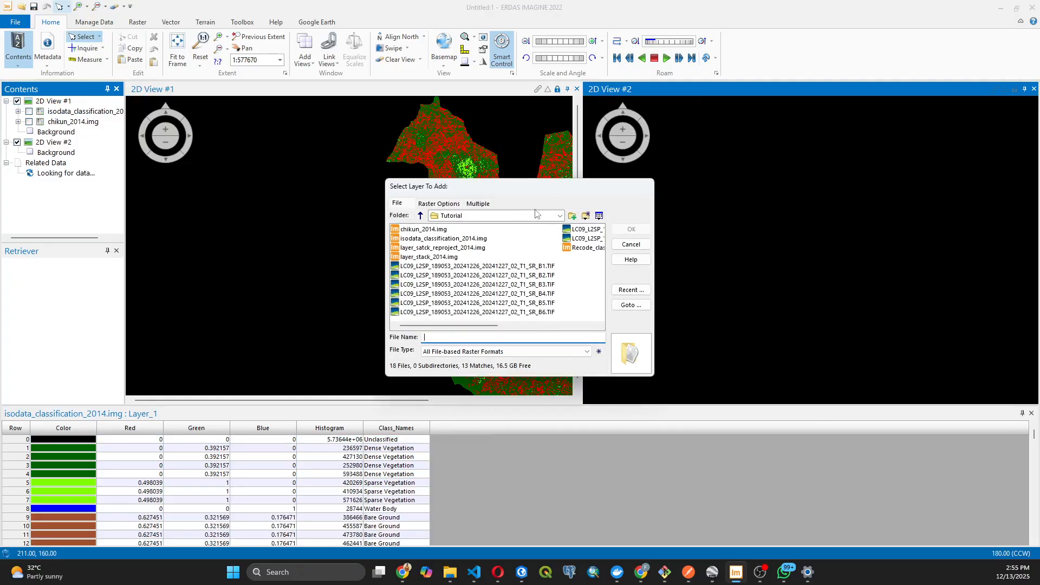
pyautogui.click(583, 248)
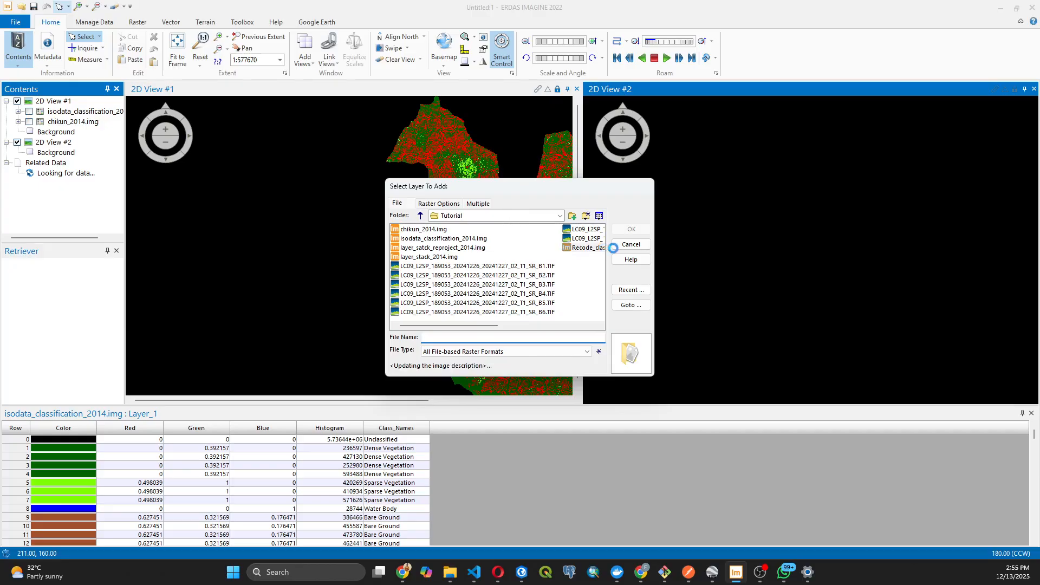
pyautogui.click(631, 230)
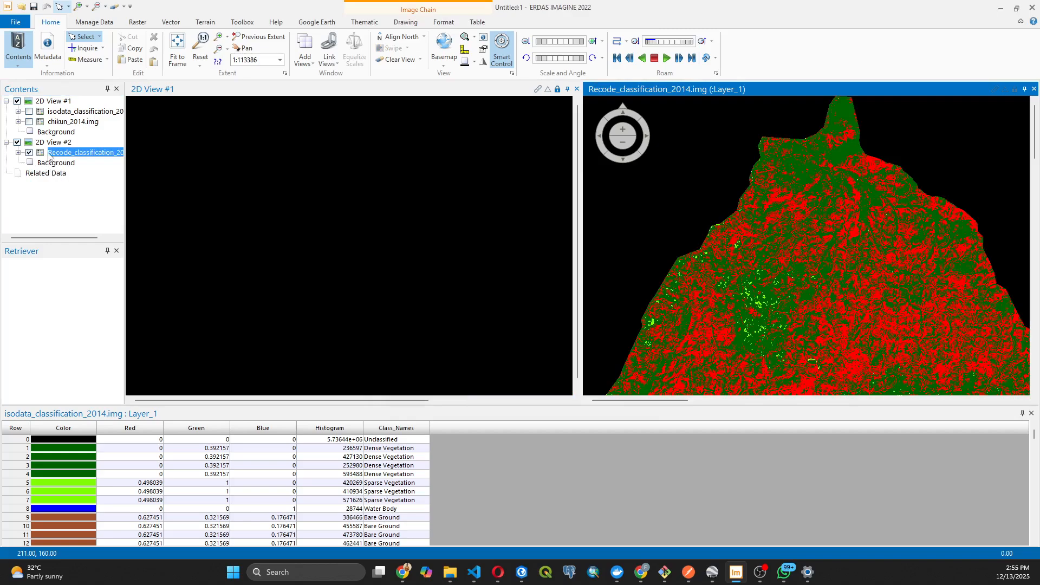
pyautogui.rightClick(49, 156)
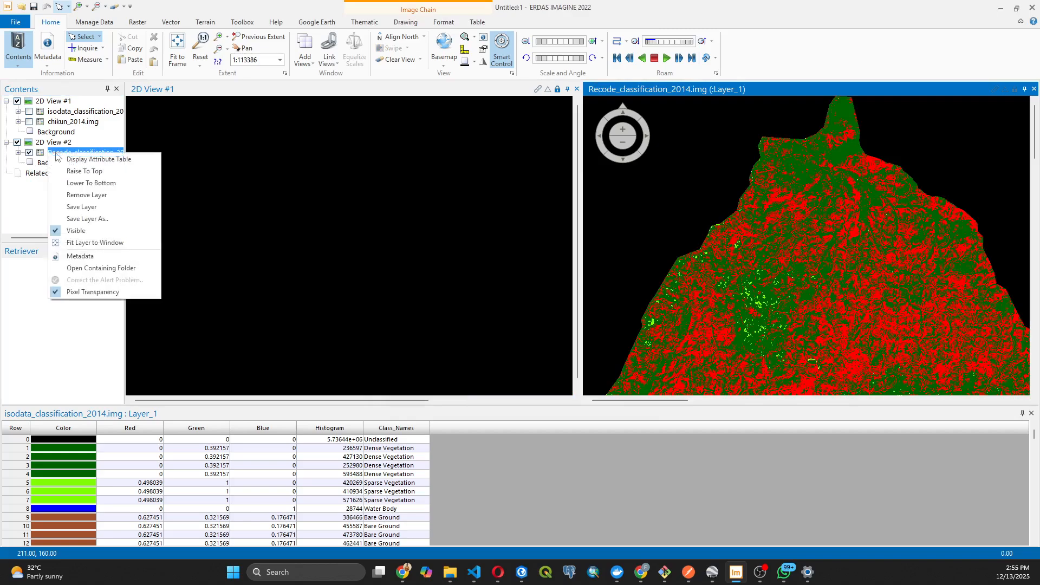
pyautogui.click(81, 243)
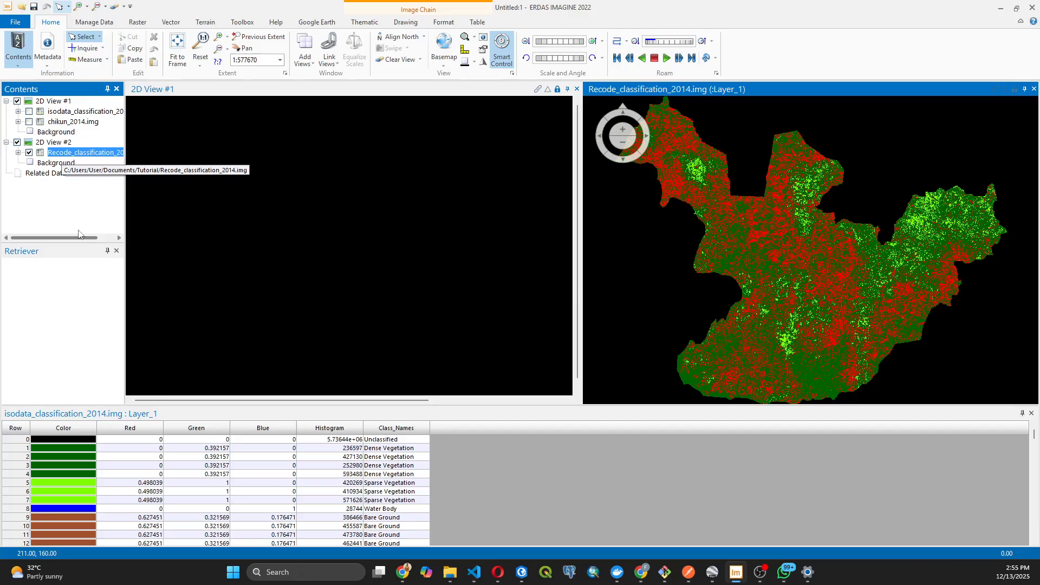
# Make the isodata_classification_2014 layer visible in 2D View #1 and fit it to the window.
pyautogui.click(29, 111)
pyautogui.rightClick(55, 103)
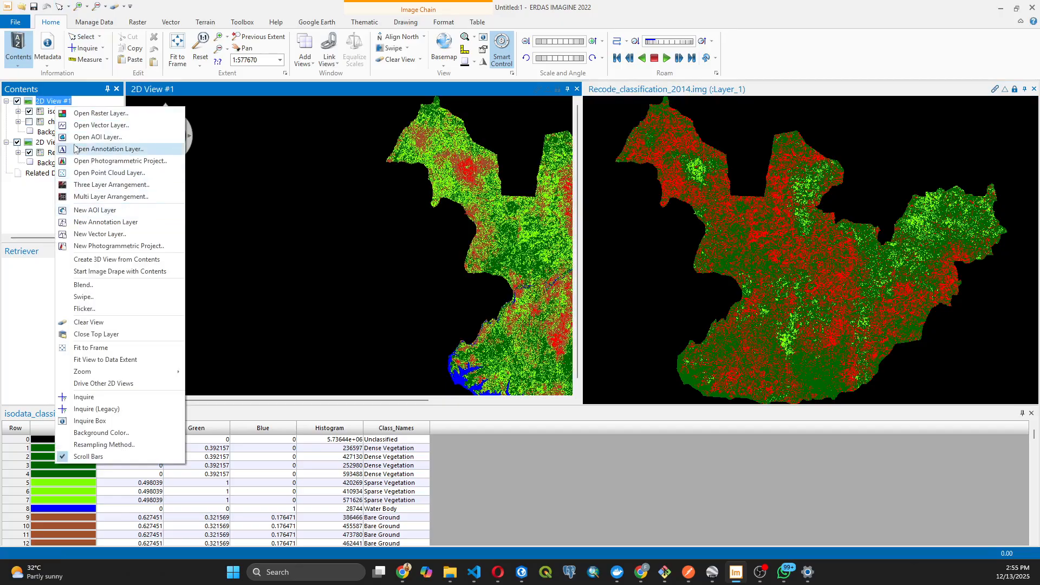
pyautogui.click(48, 114)
pyautogui.rightClick(47, 116)
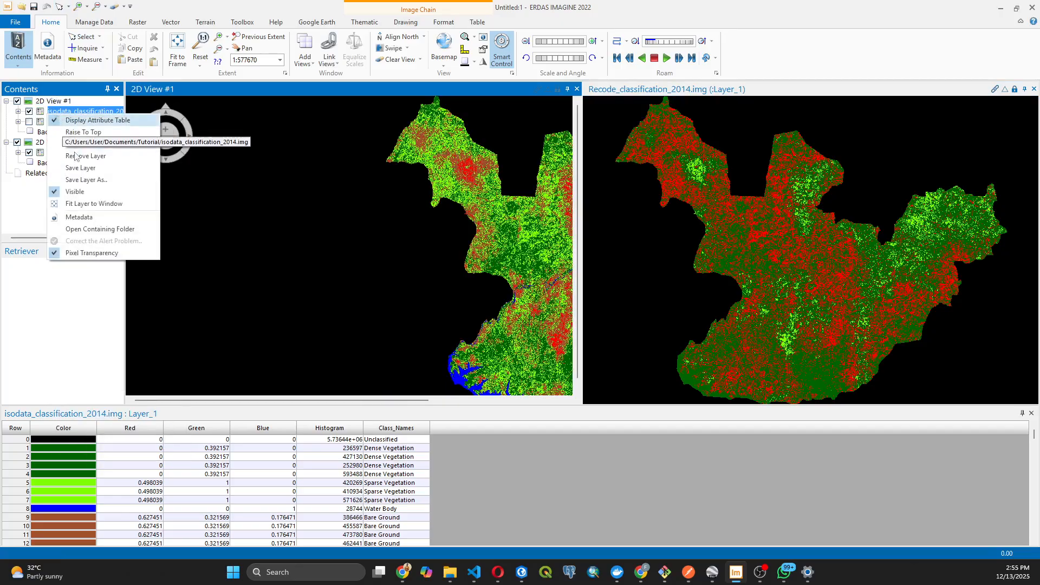
pyautogui.click(89, 204)
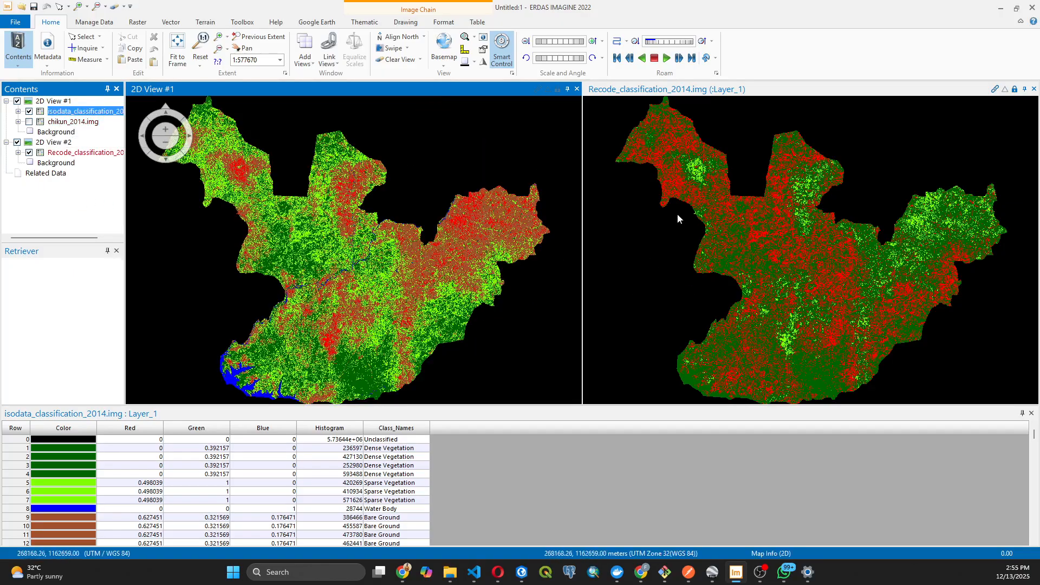
# Display the attribute table of the recoded layer in 2D View #2 and set the row 2 colour to chartreuse.
pyautogui.click(729, 218)
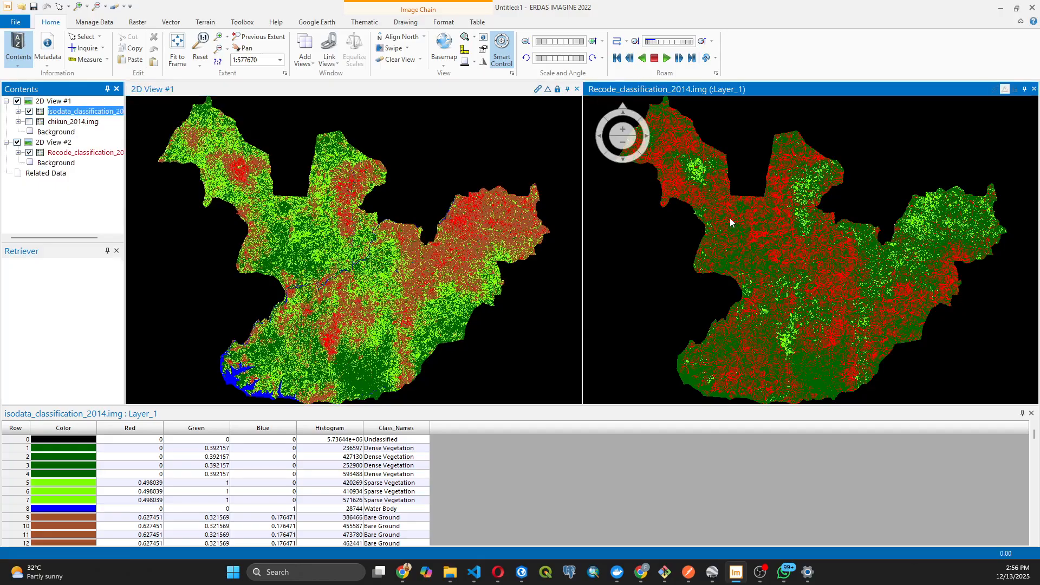
pyautogui.rightClick(86, 157)
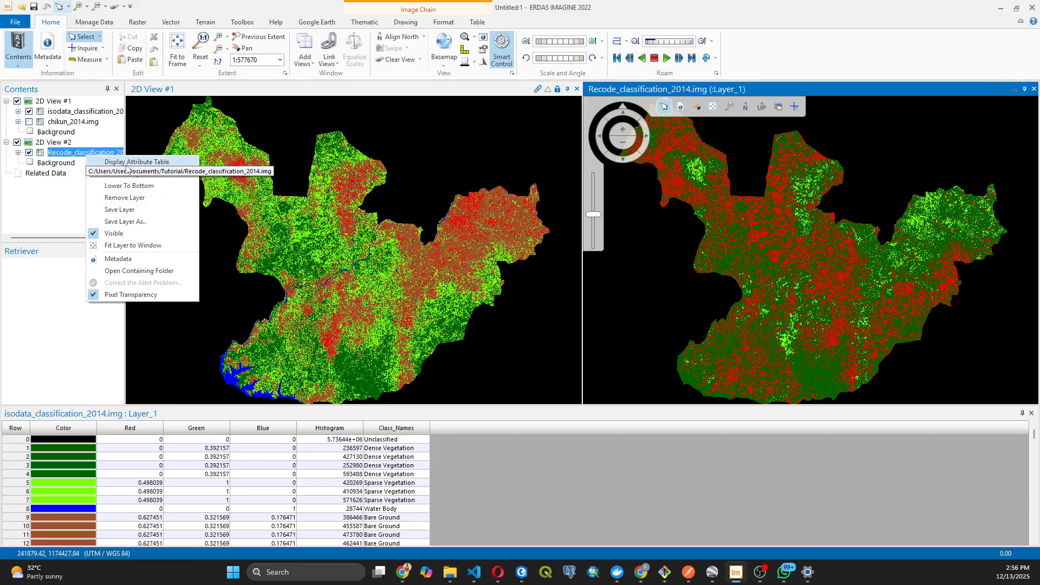
pyautogui.click(127, 165)
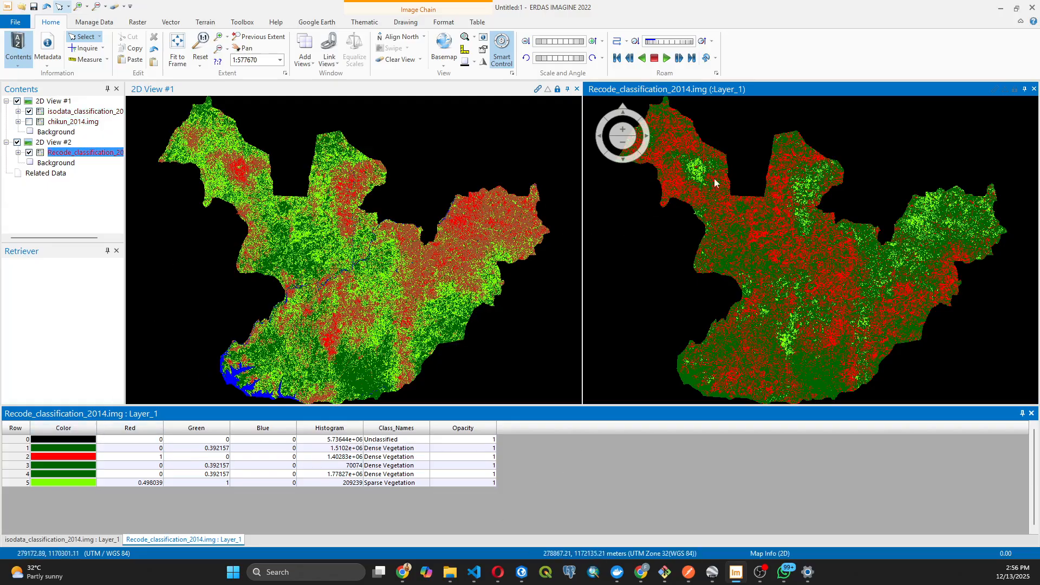
pyautogui.click(92, 456)
pyautogui.click(103, 362)
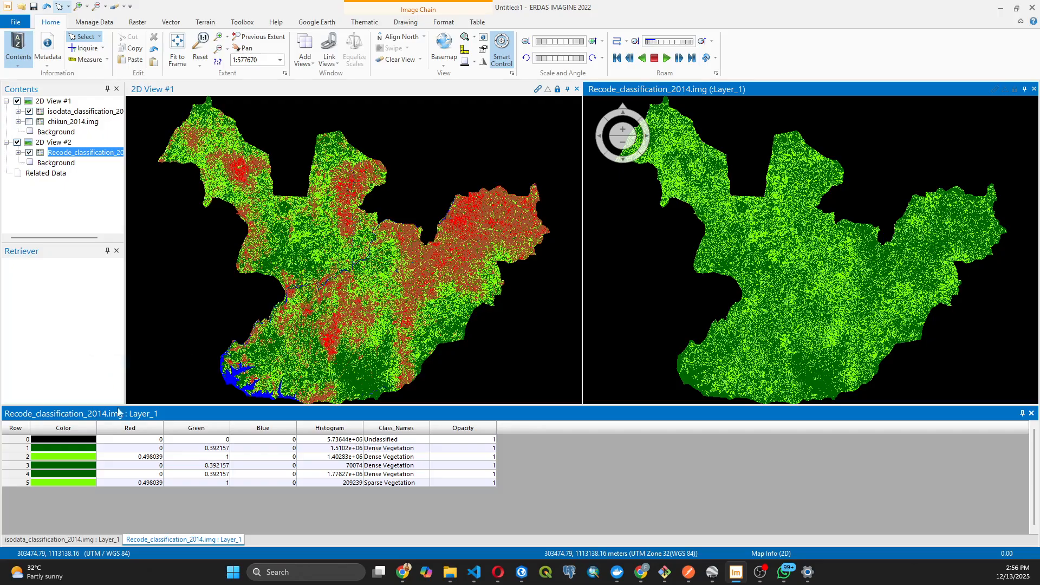
# Rename the row 2 class of the recoded layer as Sparse Vegetation.
pyautogui.doubleClick(373, 456)
pyautogui.click(374, 457)
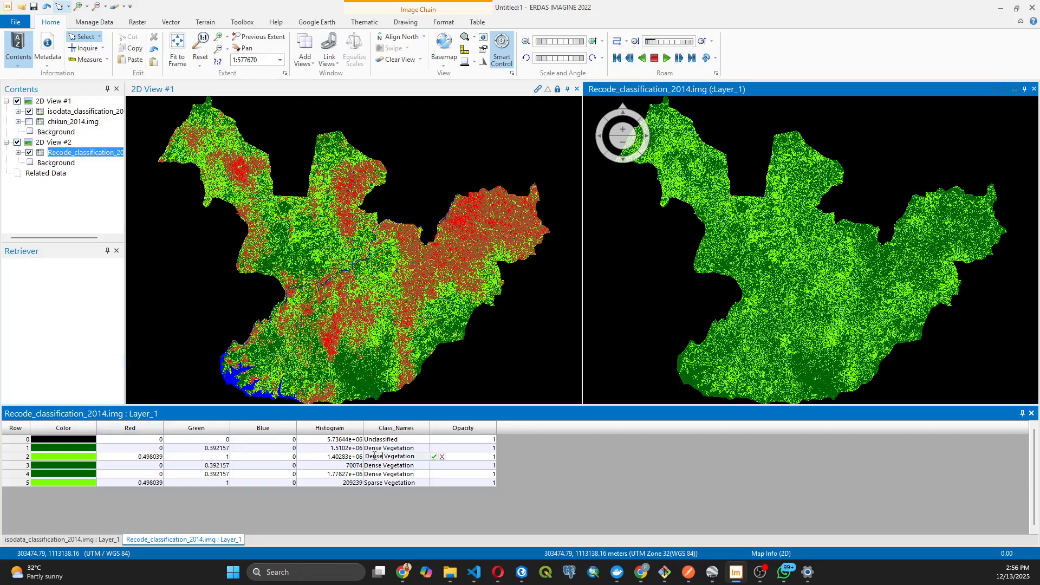
pyautogui.doubleClick(374, 457)
pyautogui.write('Sparse')
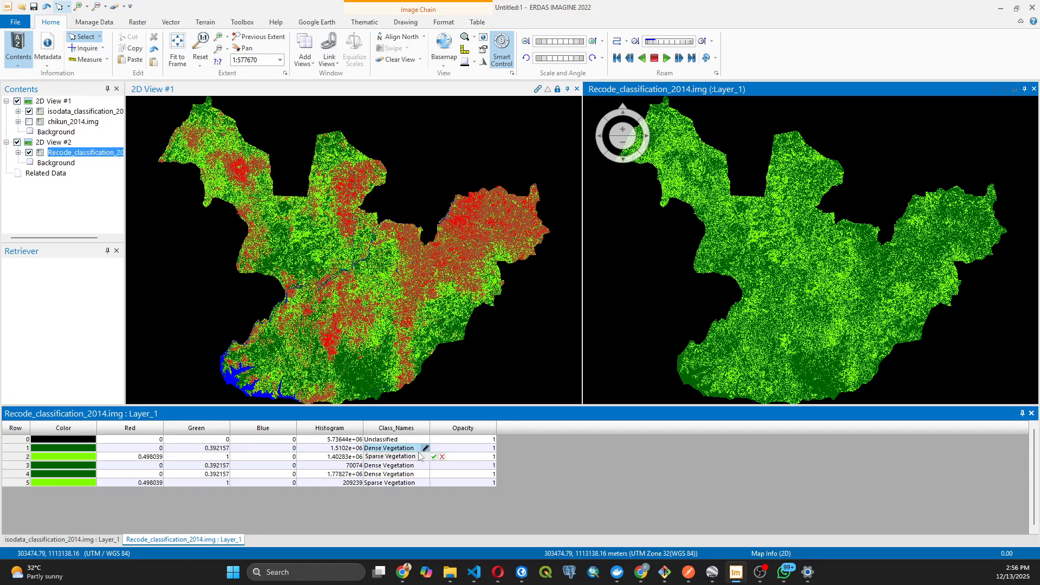
pyautogui.click(433, 456)
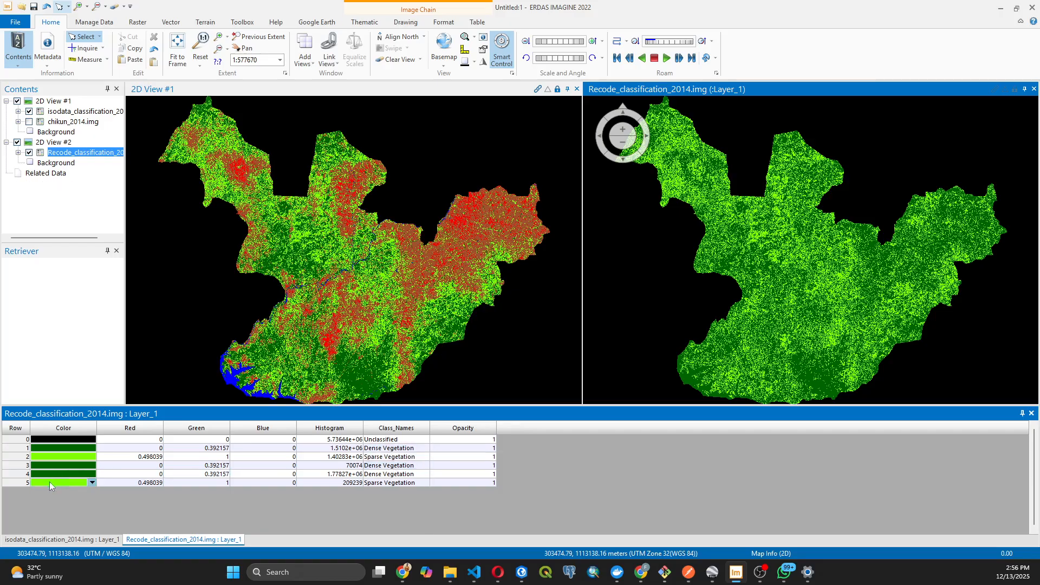
# Try red as the row 3 colour of the recoded layer to locate that class on the map.
pyautogui.click(92, 466)
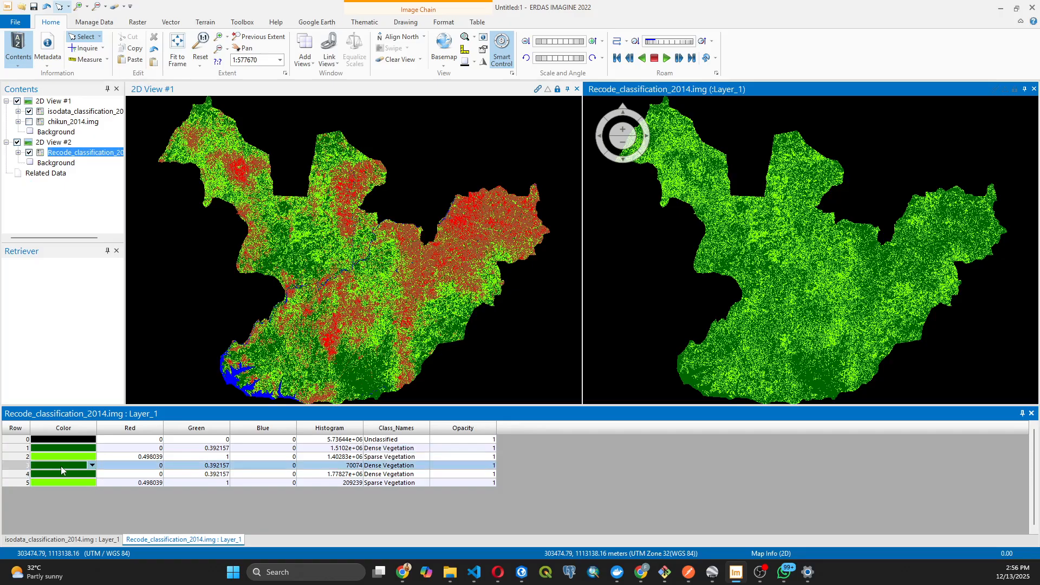
pyautogui.click(93, 467)
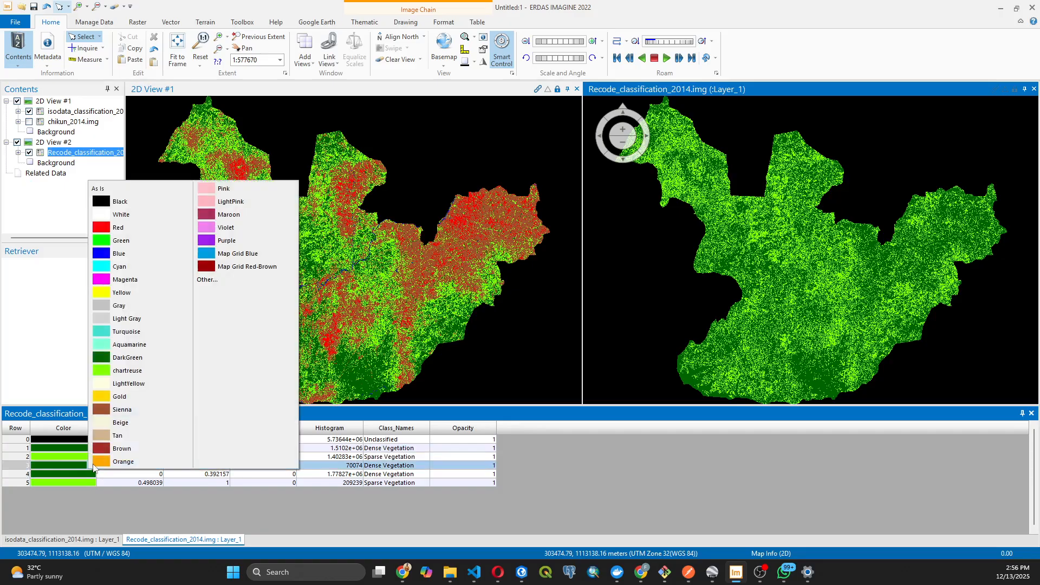
pyautogui.click(127, 230)
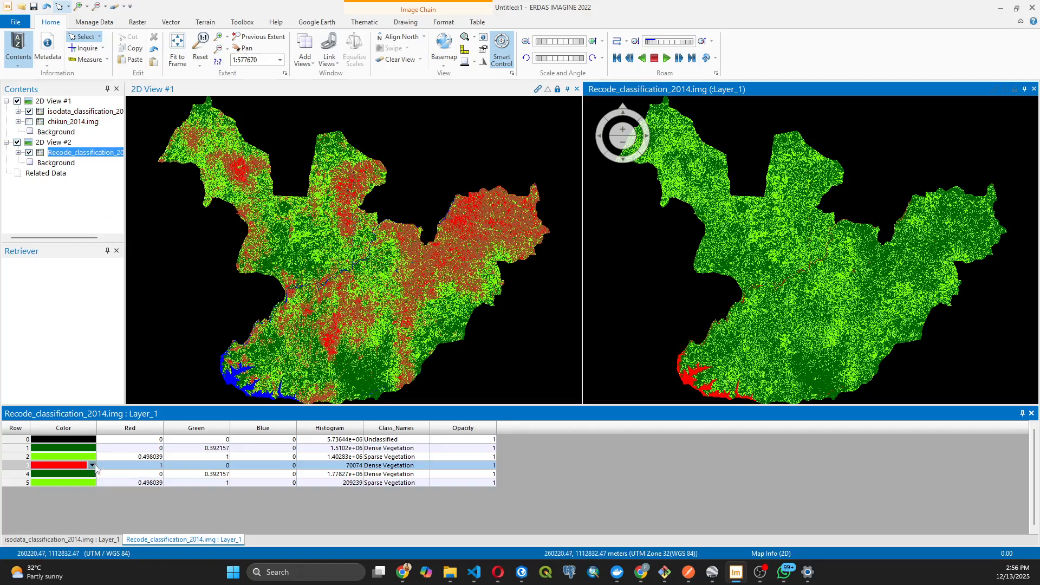
# Set the row 3 colour of the recoded layer to blue and rename its class as Water Body.
pyautogui.click(93, 466)
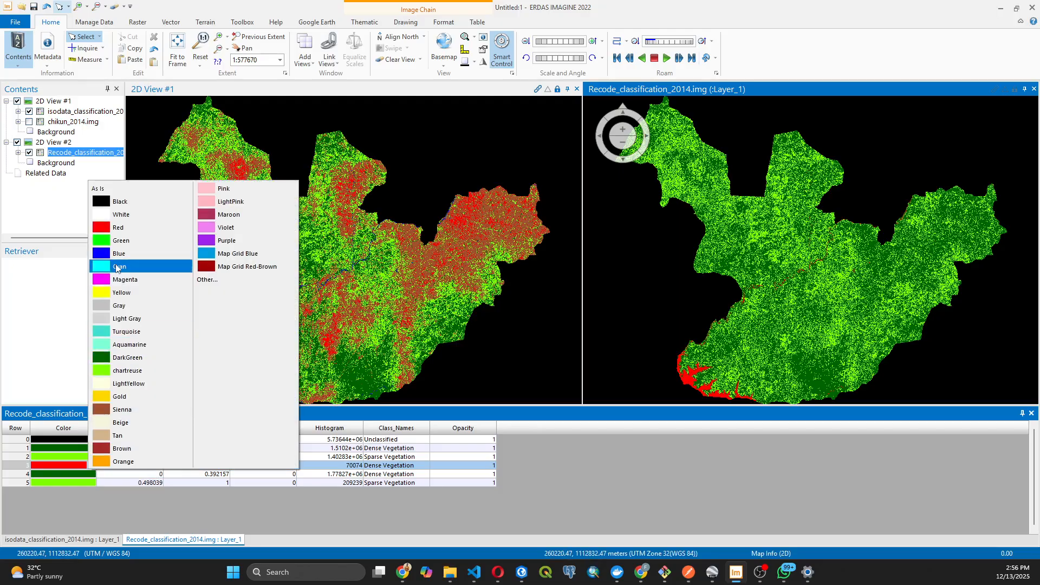
pyautogui.click(117, 254)
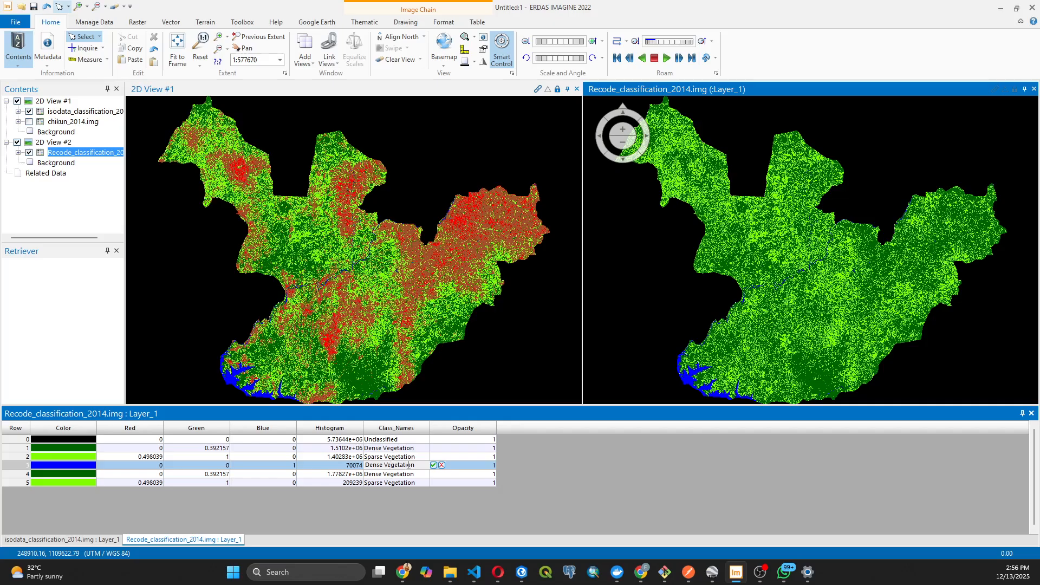
pyautogui.press('BackSpace')
pyautogui.press('BackSpace')
pyautogui.press('BackSpace')
pyautogui.press('BackSpace')
pyautogui.press('BackSpace')
pyautogui.press('BackSpace')
# Try red as the row 4 colour of the recoded layer to compare that class with the original classification.
pyautogui.click(52, 475)
pyautogui.click(91, 475)
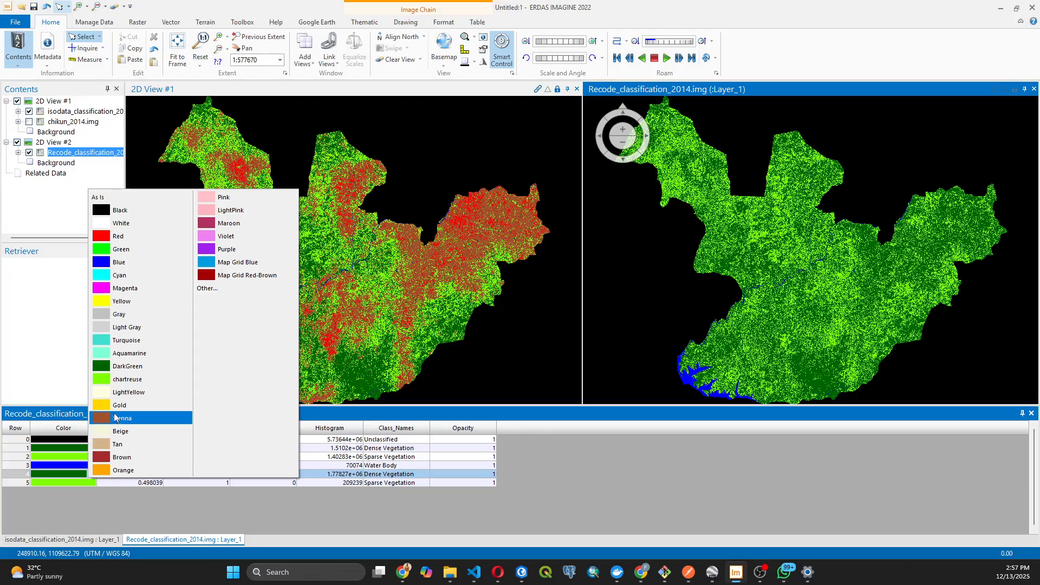
pyautogui.click(110, 237)
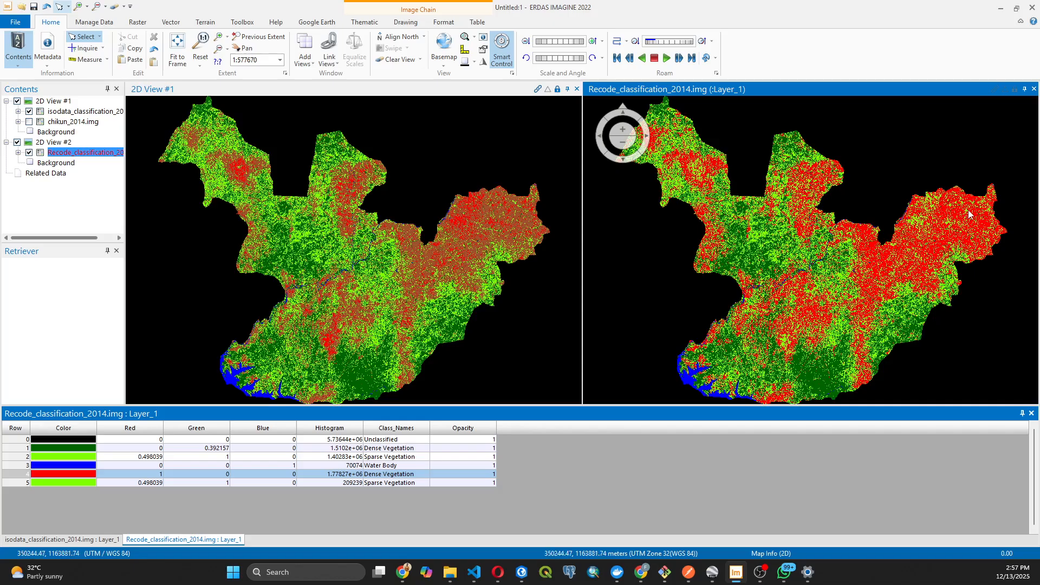
# Set the row 4 colour of the recoded layer to Sienna and rename its class as Bare Ground.
pyautogui.click(70, 474)
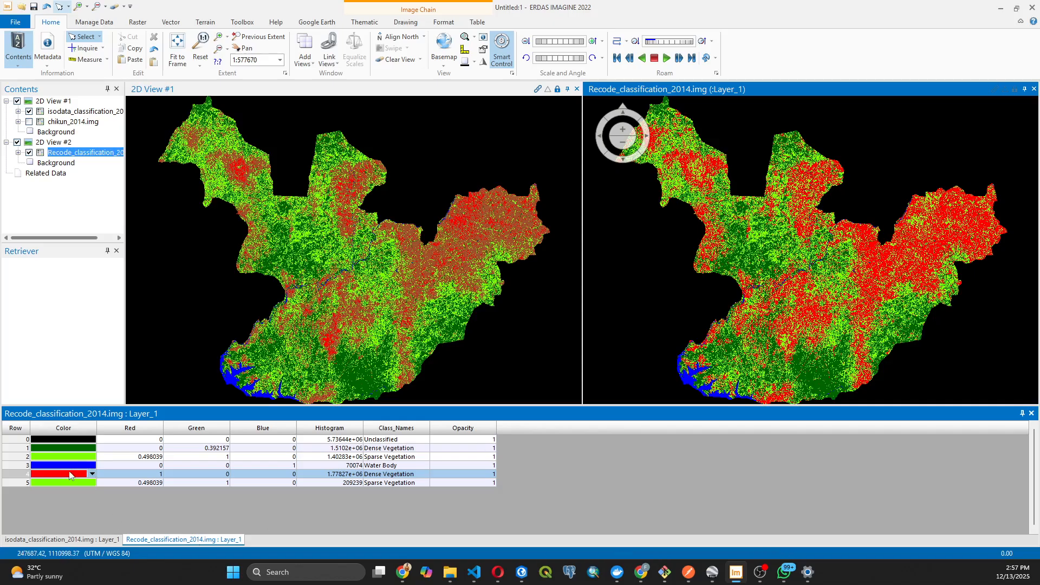
pyautogui.click(92, 475)
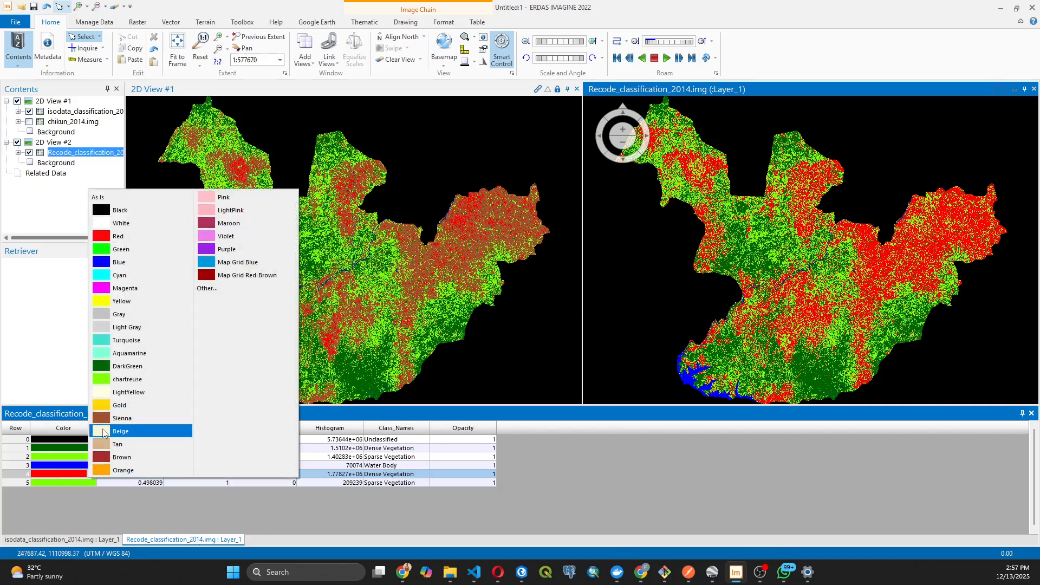
pyautogui.click(102, 420)
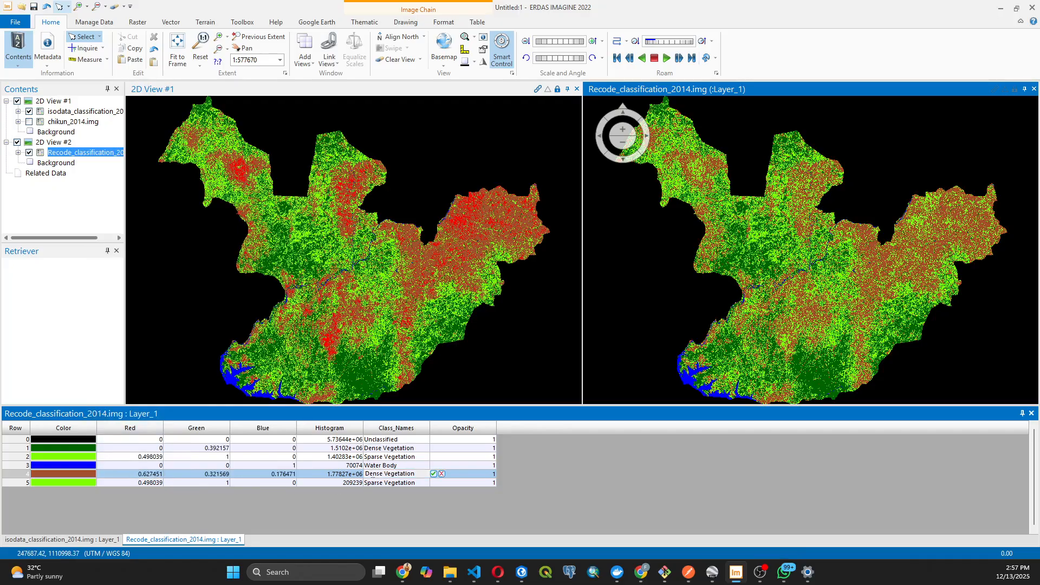
pyautogui.moveTo(419, 475); pyautogui.dragTo(361, 480)
pyautogui.write('Bare Ground')
pyautogui.click(433, 474)
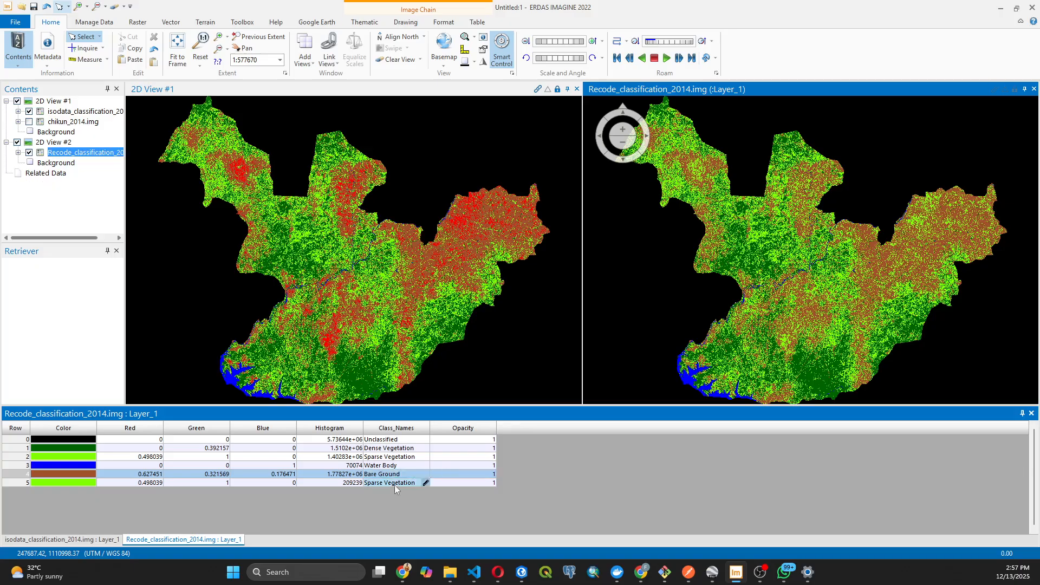
pyautogui.click(92, 475)
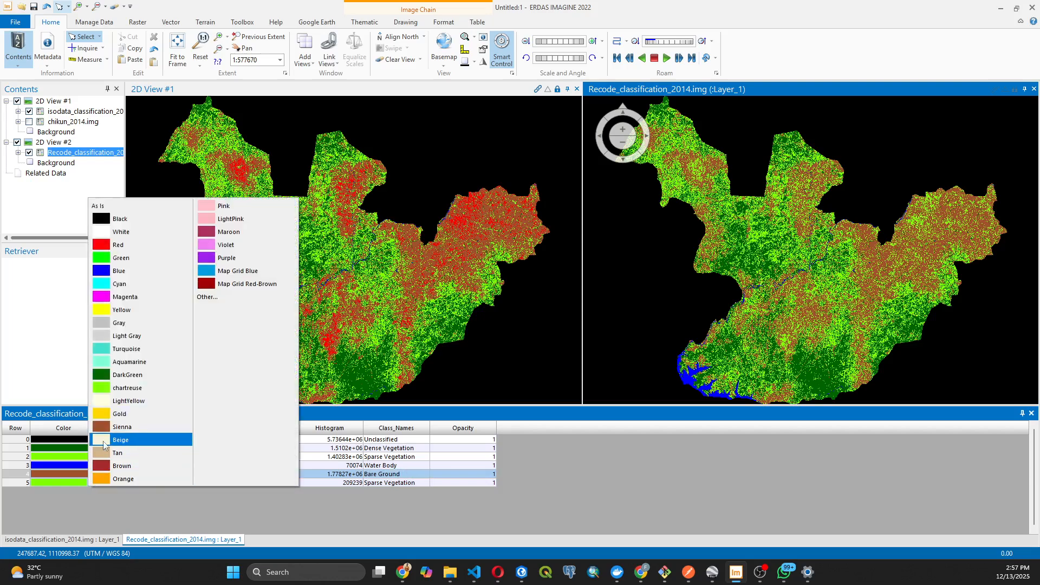
pyautogui.click(111, 245)
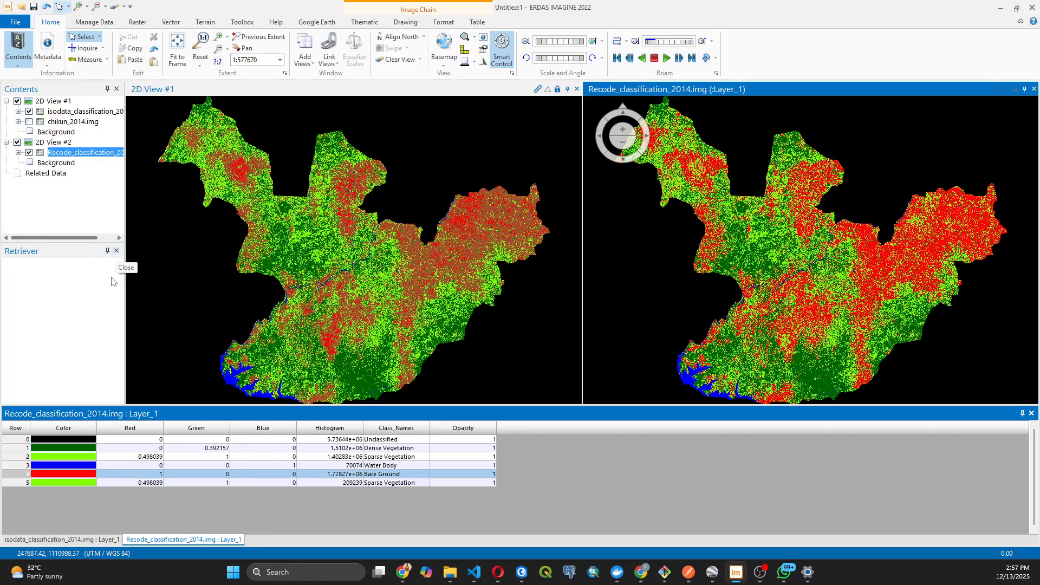
pyautogui.click(92, 482)
pyautogui.click(121, 418)
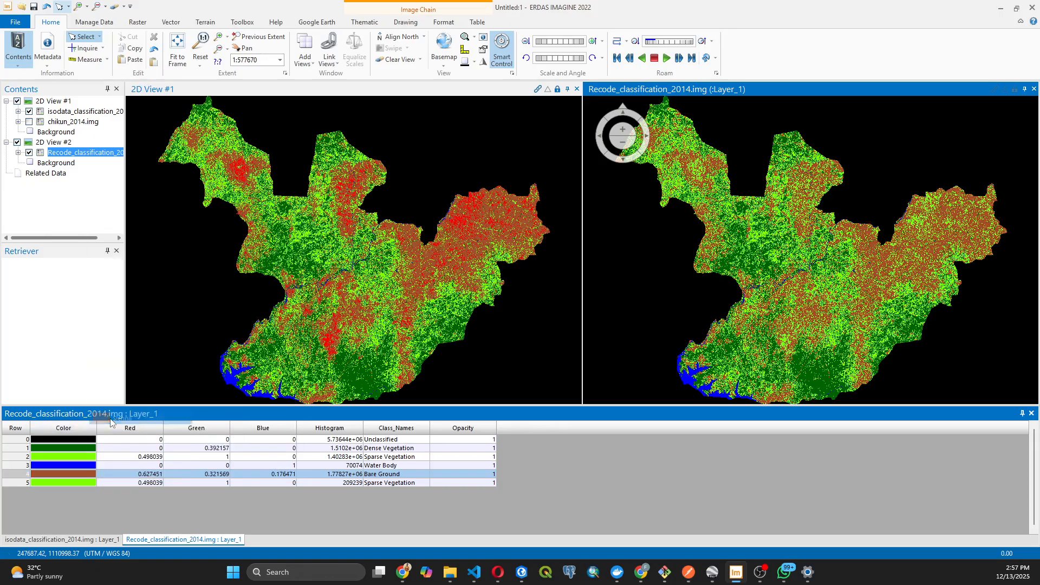
# Set the row 5 colour of the recoded layer to red and rename its class as Settlement.
pyautogui.click(17, 482)
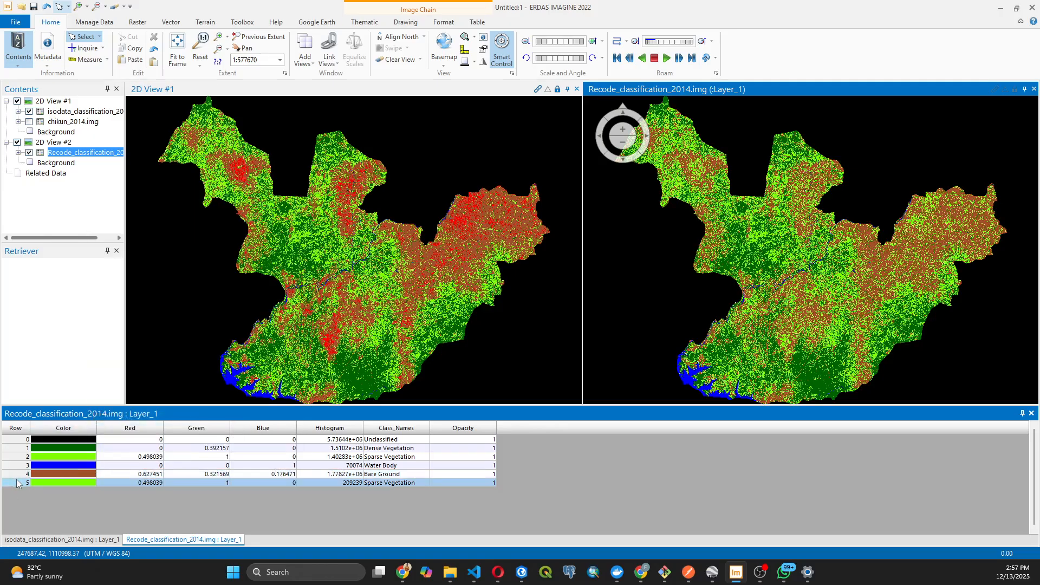
pyautogui.click(91, 482)
pyautogui.click(120, 246)
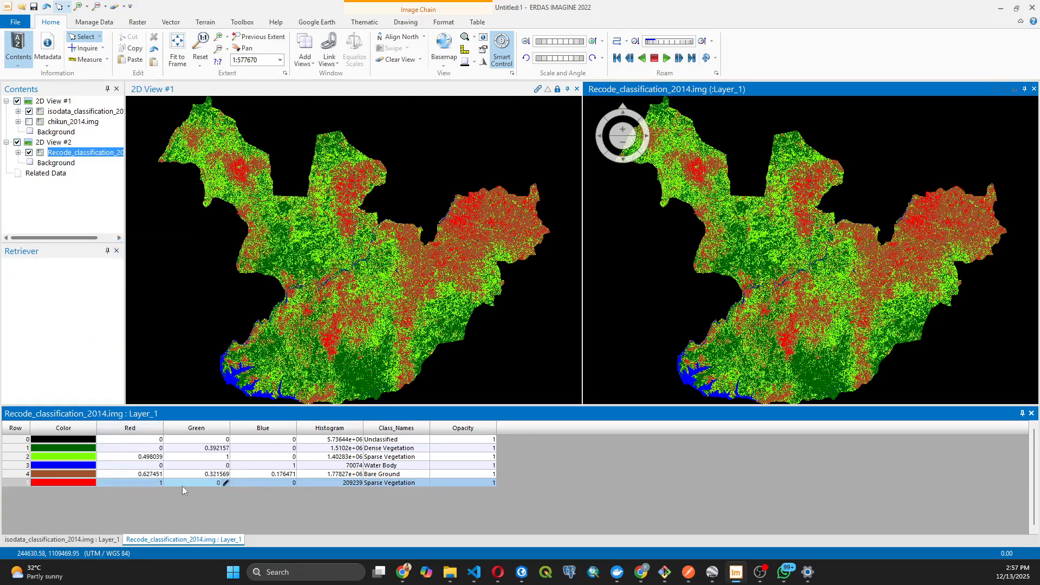
pyautogui.doubleClick(387, 480)
pyautogui.write('Settlement')
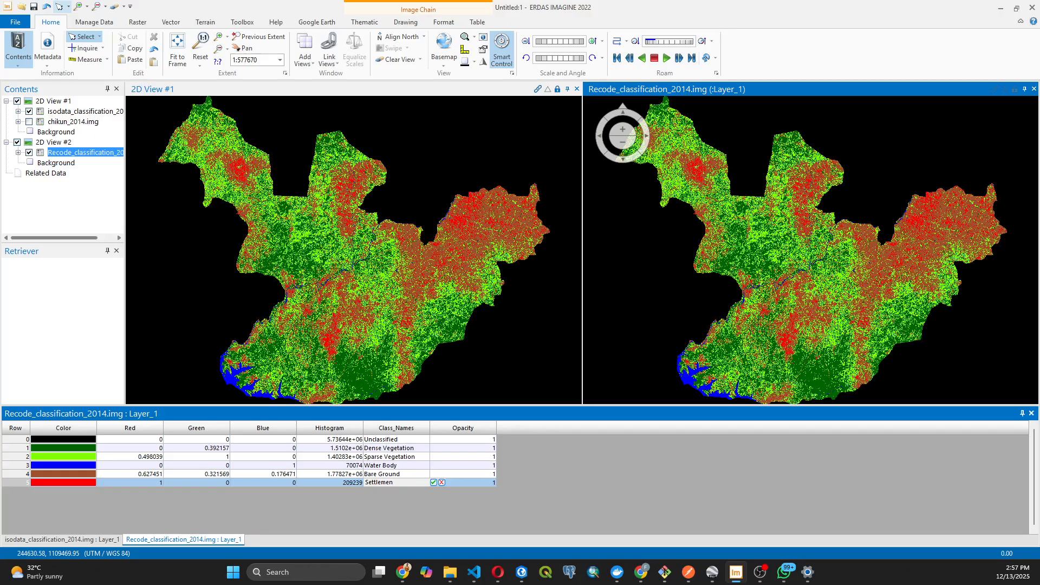
pyautogui.click(433, 482)
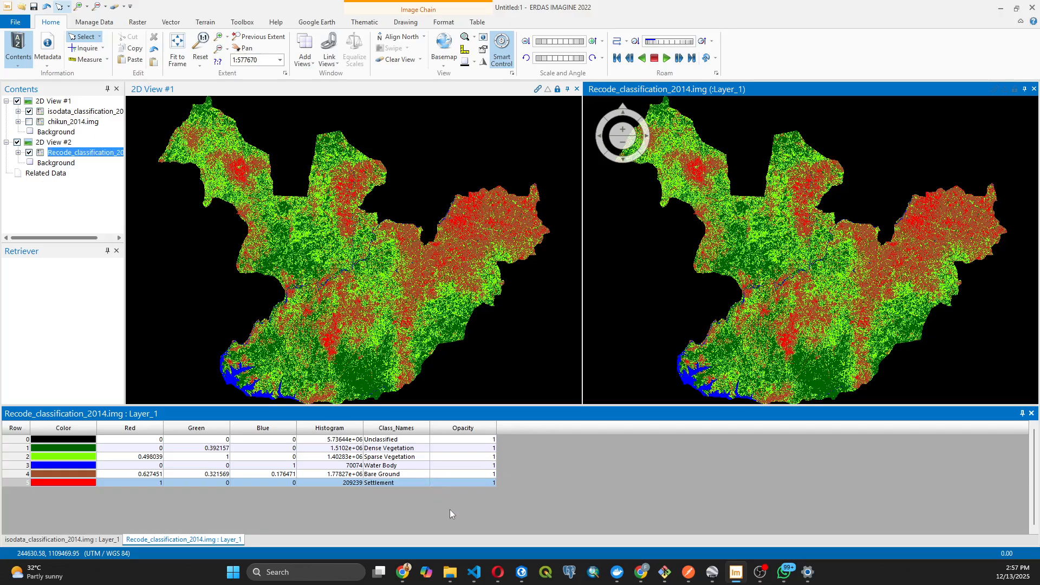